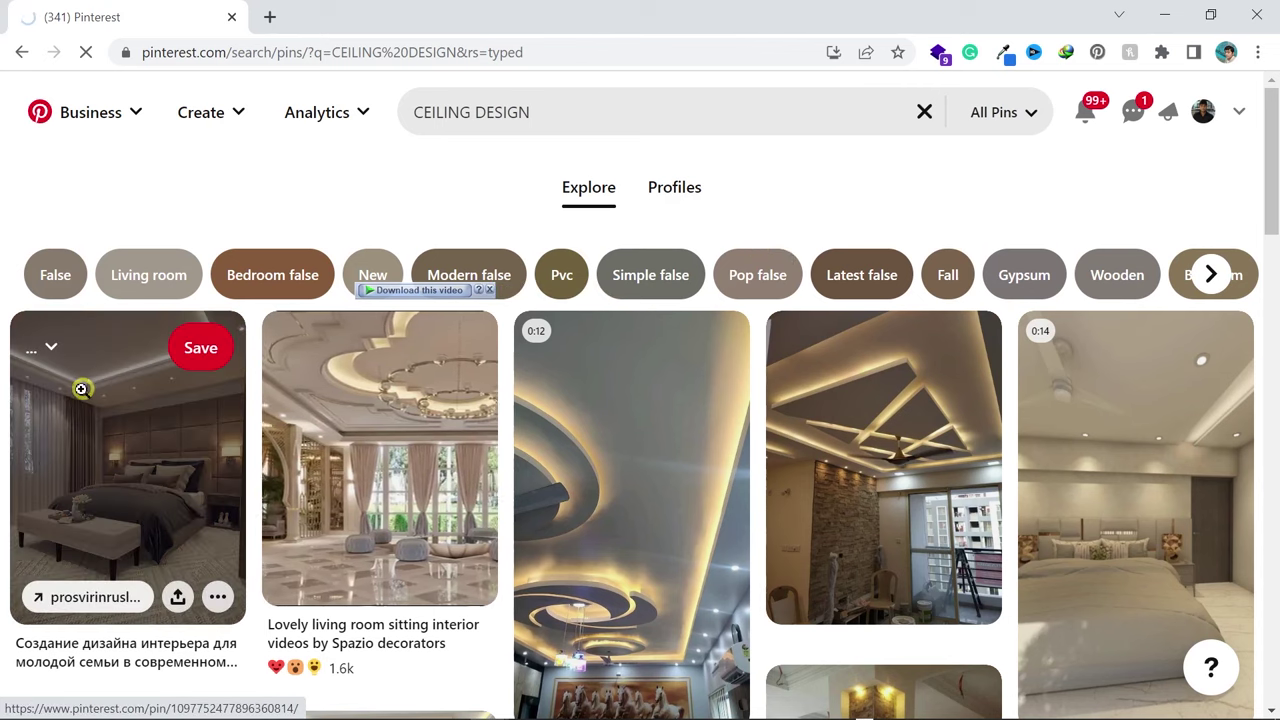
Step: Browse the Pinterest ceiling results and narrow them to living room ceiling designs
{"action": "scroll", "coordinate": [345, 490], "scroll_direction": "down", "scroll_amount": 2}
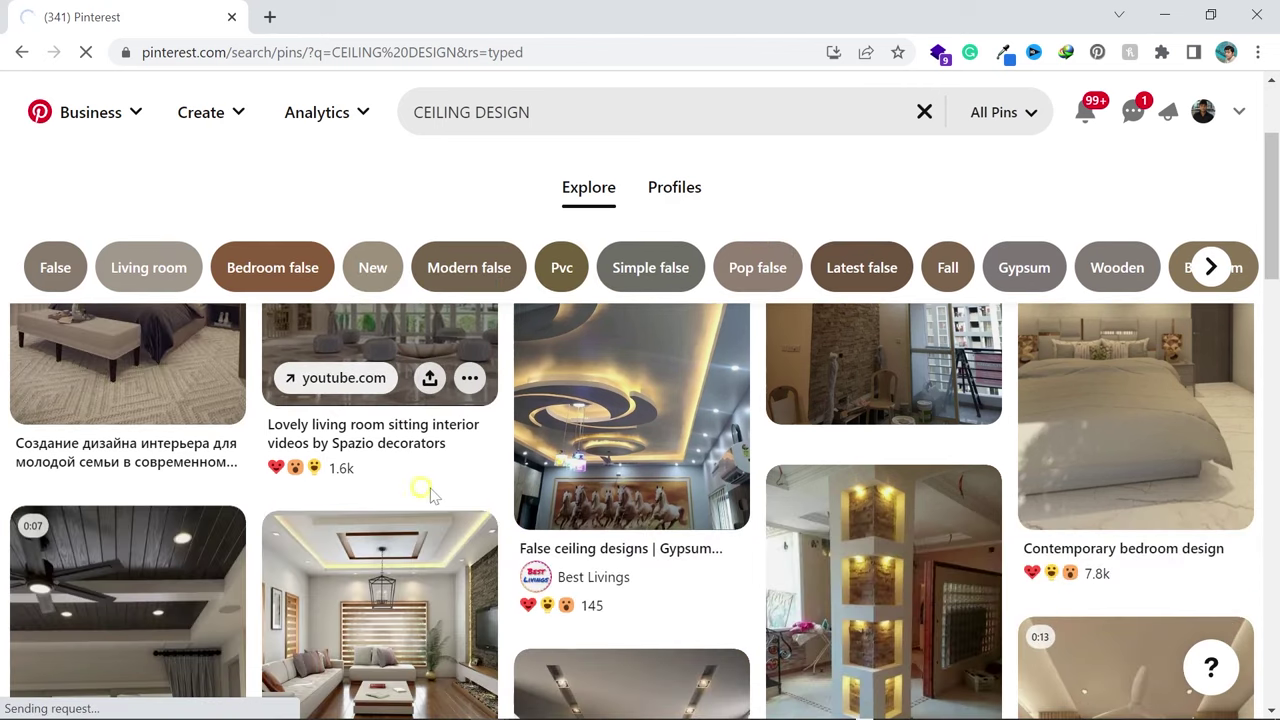
{"action": "scroll", "coordinate": [400, 462], "scroll_direction": "down", "scroll_amount": 3}
{"action": "scroll", "coordinate": [370, 465], "scroll_direction": "down", "scroll_amount": 2}
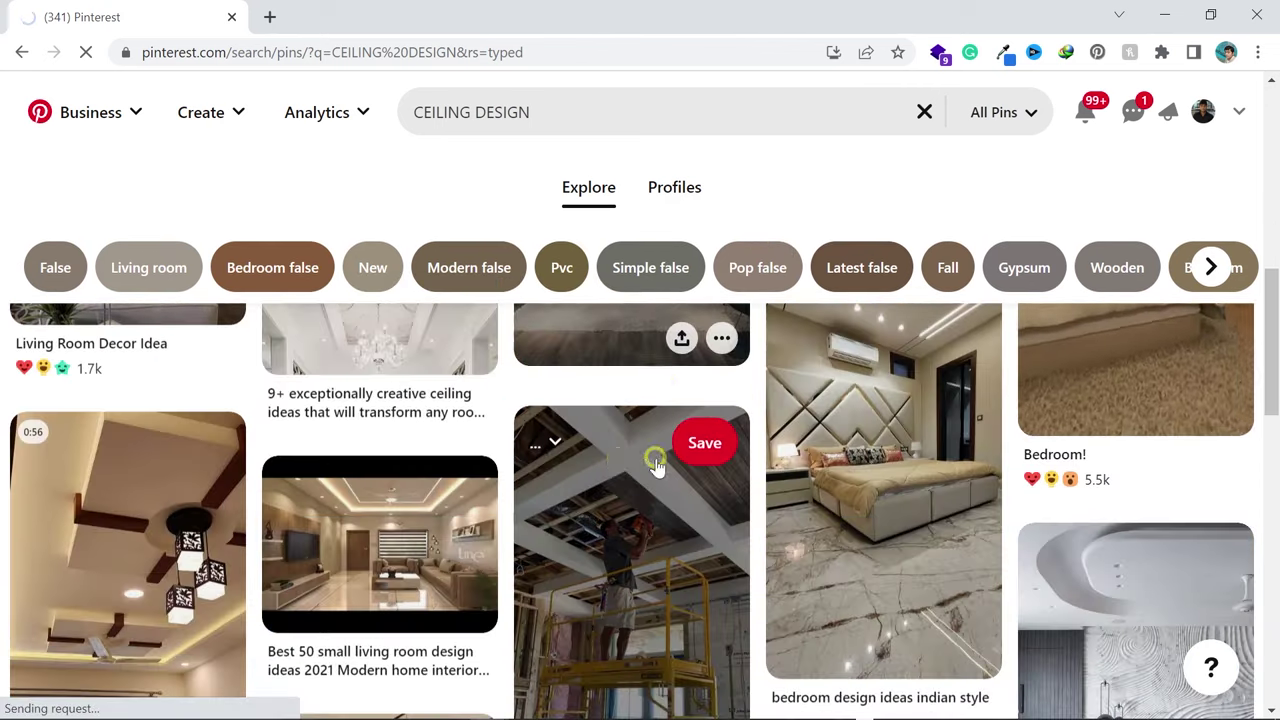
{"action": "scroll", "coordinate": [456, 470], "scroll_direction": "up", "scroll_amount": 1}
{"action": "scroll", "coordinate": [456, 474], "scroll_direction": "up", "scroll_amount": 2}
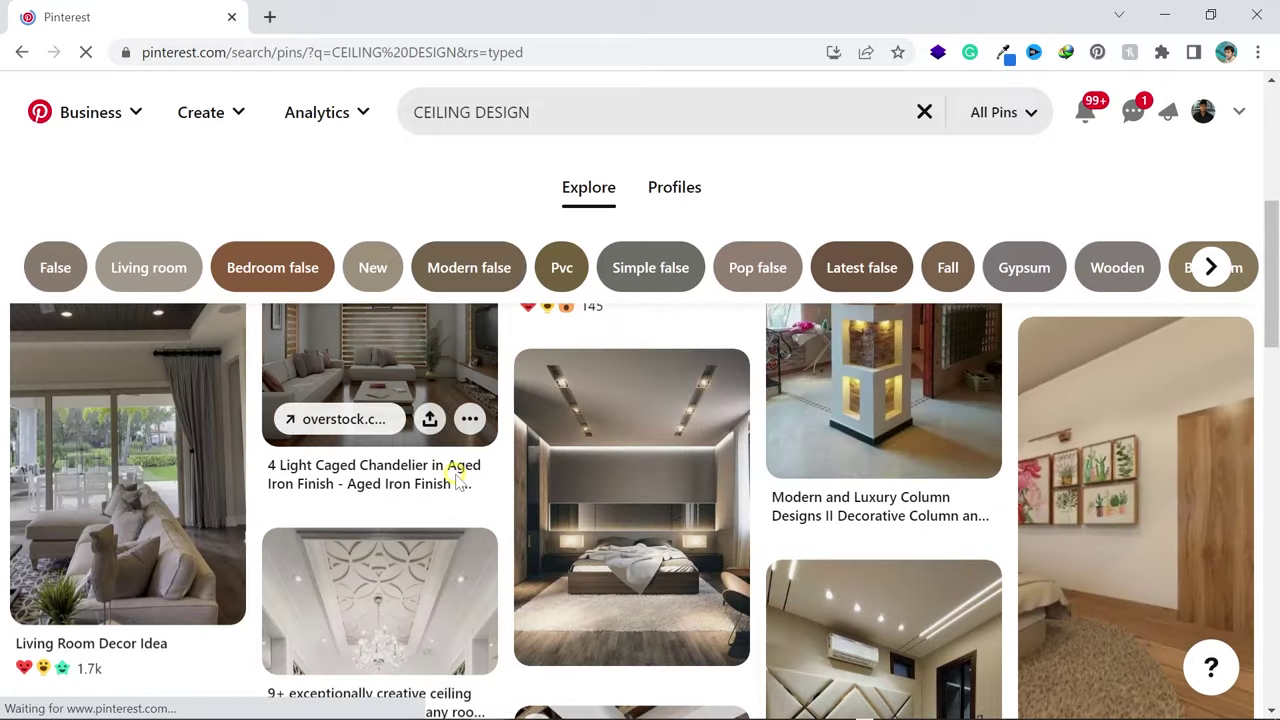
{"action": "scroll", "coordinate": [456, 472], "scroll_direction": "up", "scroll_amount": 3}
{"action": "scroll", "coordinate": [447, 469], "scroll_direction": "down", "scroll_amount": 2}
{"action": "scroll", "coordinate": [447, 469], "scroll_direction": "down", "scroll_amount": 3}
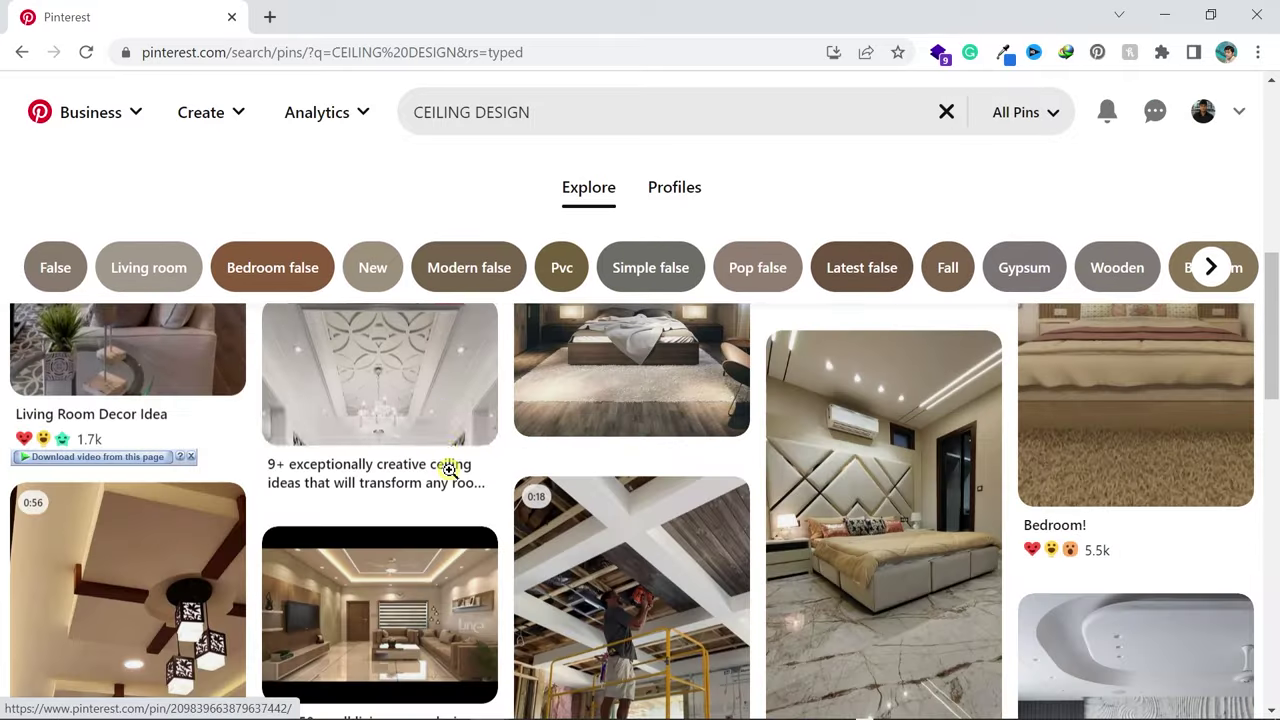
{"action": "scroll", "coordinate": [449, 470], "scroll_direction": "down", "scroll_amount": 2}
{"action": "scroll", "coordinate": [712, 455], "scroll_direction": "down", "scroll_amount": 2}
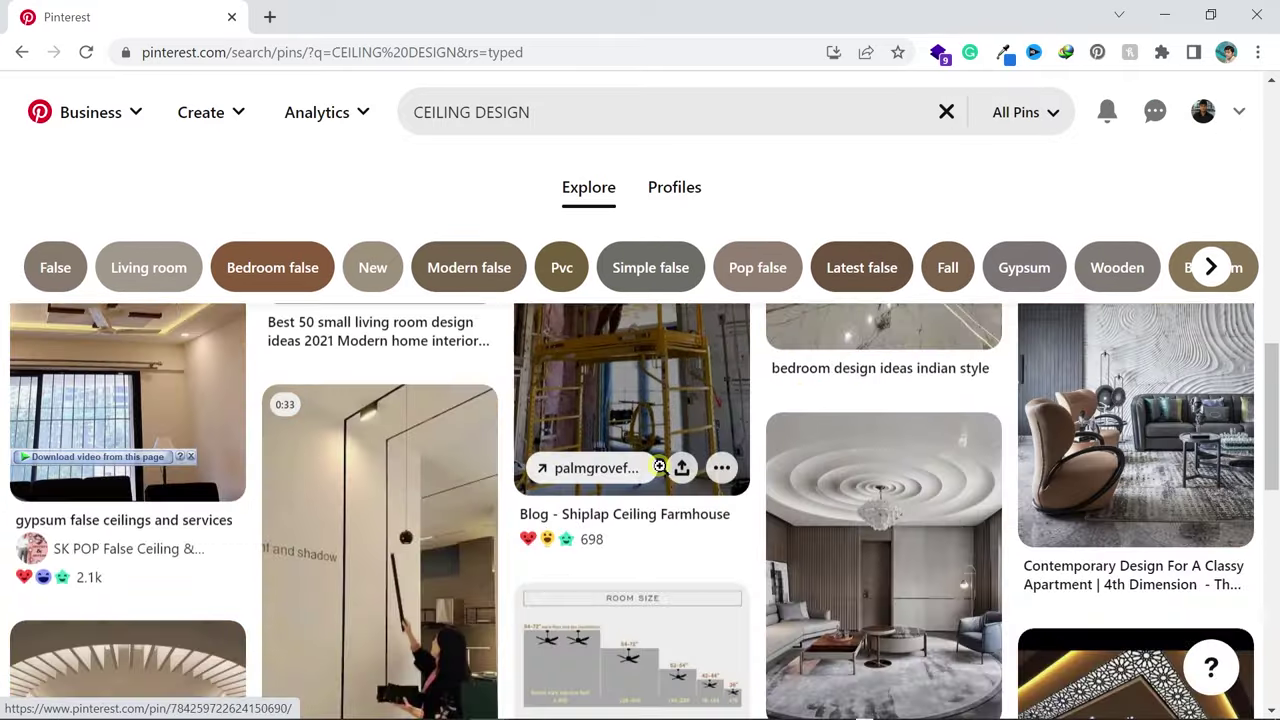
{"action": "scroll", "coordinate": [705, 458], "scroll_direction": "down", "scroll_amount": 2}
{"action": "scroll", "coordinate": [700, 460], "scroll_direction": "down", "scroll_amount": 3}
{"action": "scroll", "coordinate": [697, 461], "scroll_direction": "down", "scroll_amount": 1}
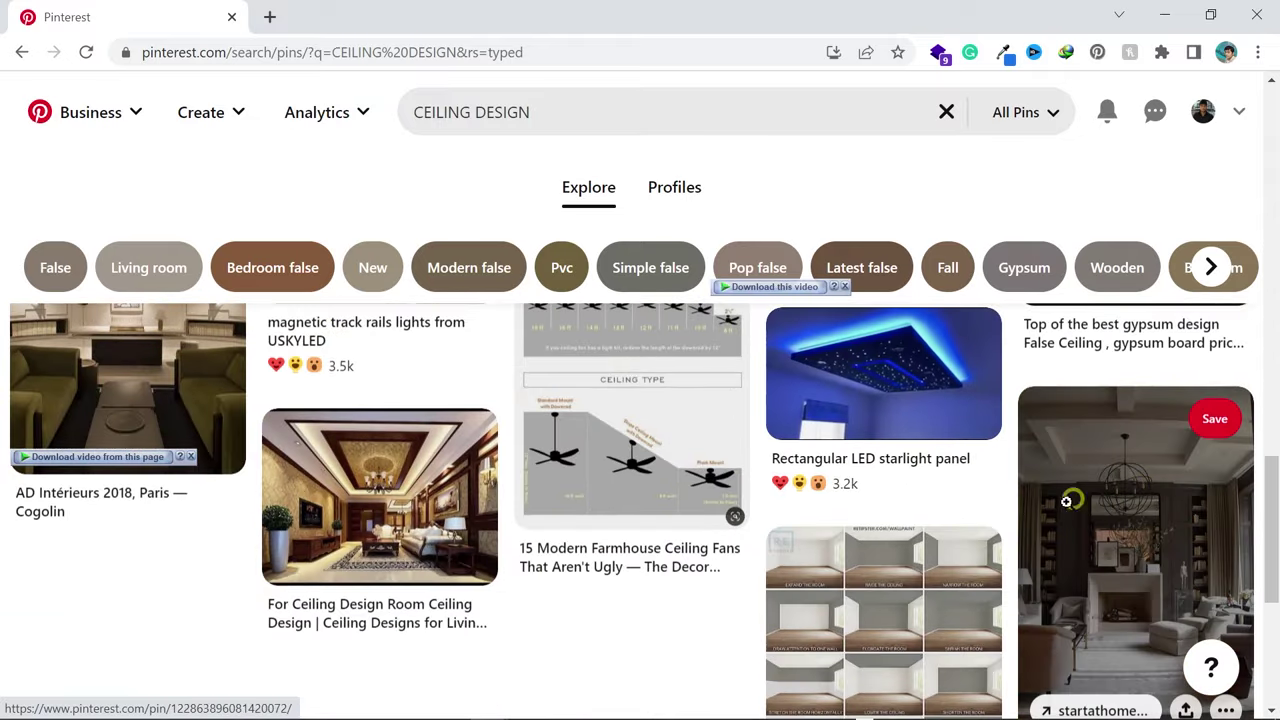
{"action": "scroll", "coordinate": [1050, 500], "scroll_direction": "up", "scroll_amount": 3}
{"action": "scroll", "coordinate": [1030, 520], "scroll_direction": "up", "scroll_amount": 5}
{"action": "scroll", "coordinate": [1026, 526], "scroll_direction": "up", "scroll_amount": 5}
{"action": "scroll", "coordinate": [1026, 526], "scroll_direction": "up", "scroll_amount": 2}
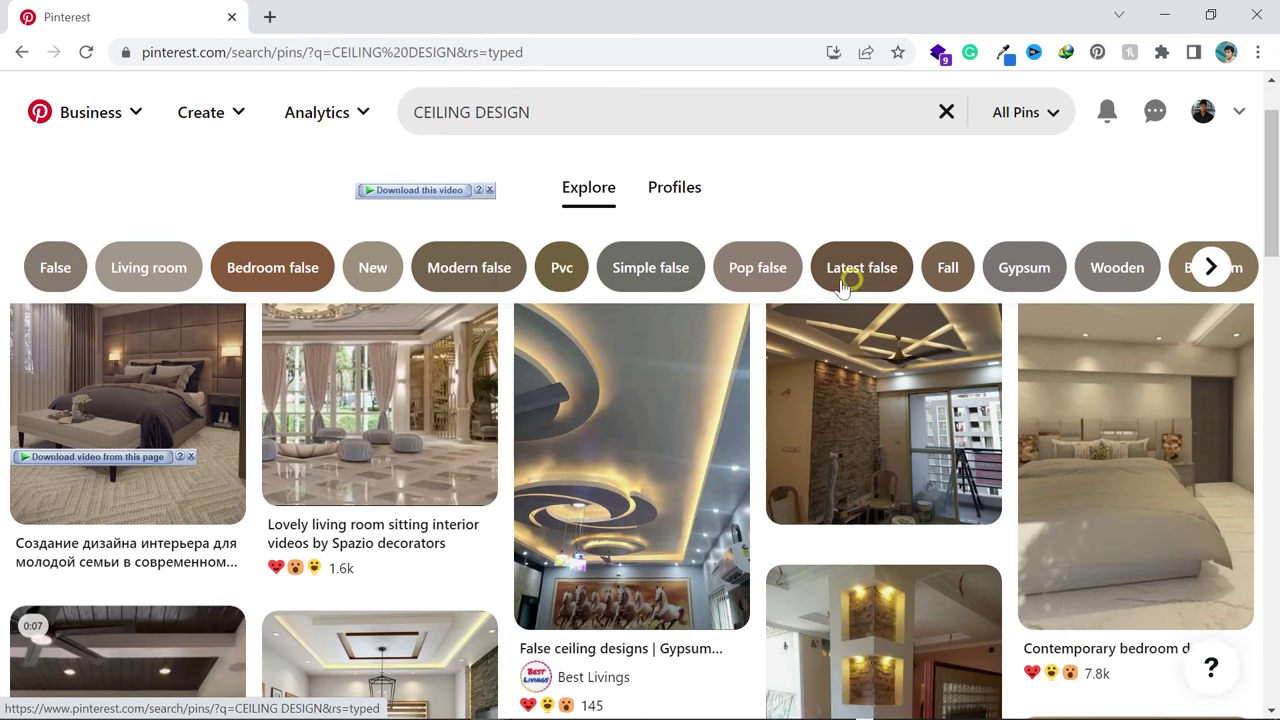
{"action": "left_click", "coordinate": [172, 274]}
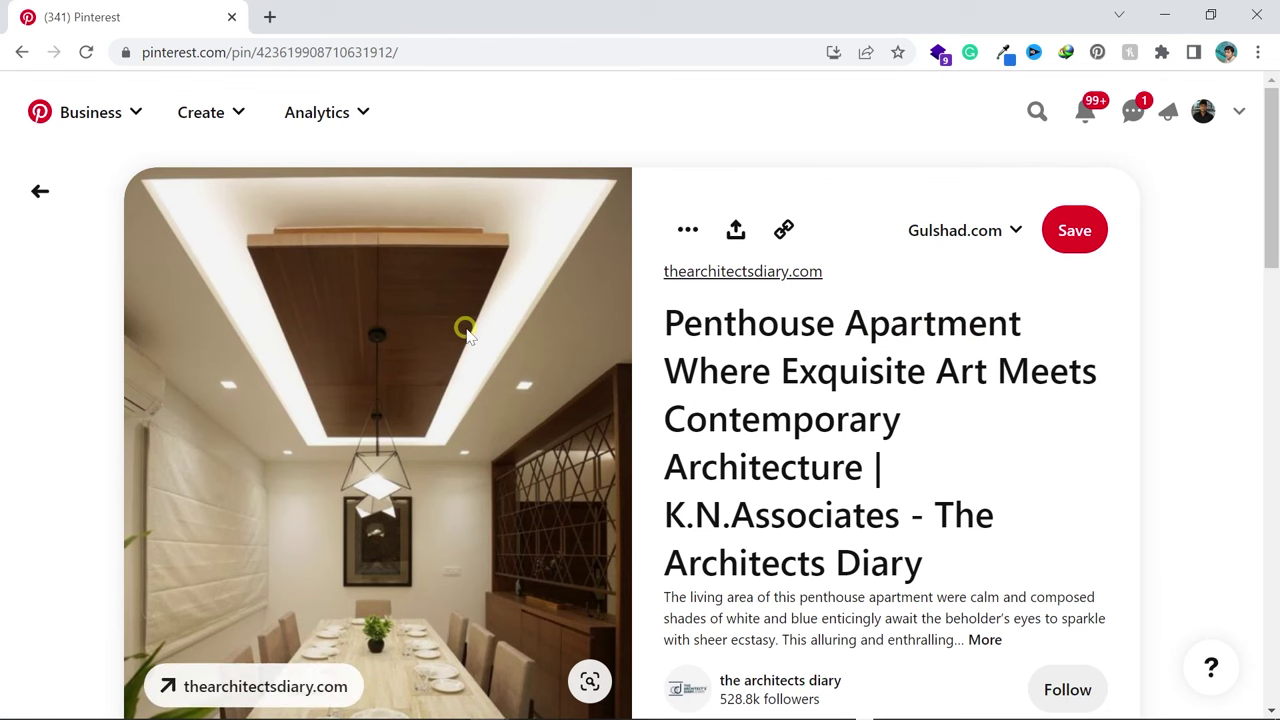
Step: Open the Penthouse Apartment dining-room ceiling pin and copy its image
{"action": "scroll", "coordinate": [422, 318], "scroll_direction": "down", "scroll_amount": 1}
{"action": "scroll", "coordinate": [425, 316], "scroll_direction": "up", "scroll_amount": 1}
{"action": "right_click", "coordinate": [396, 300]}
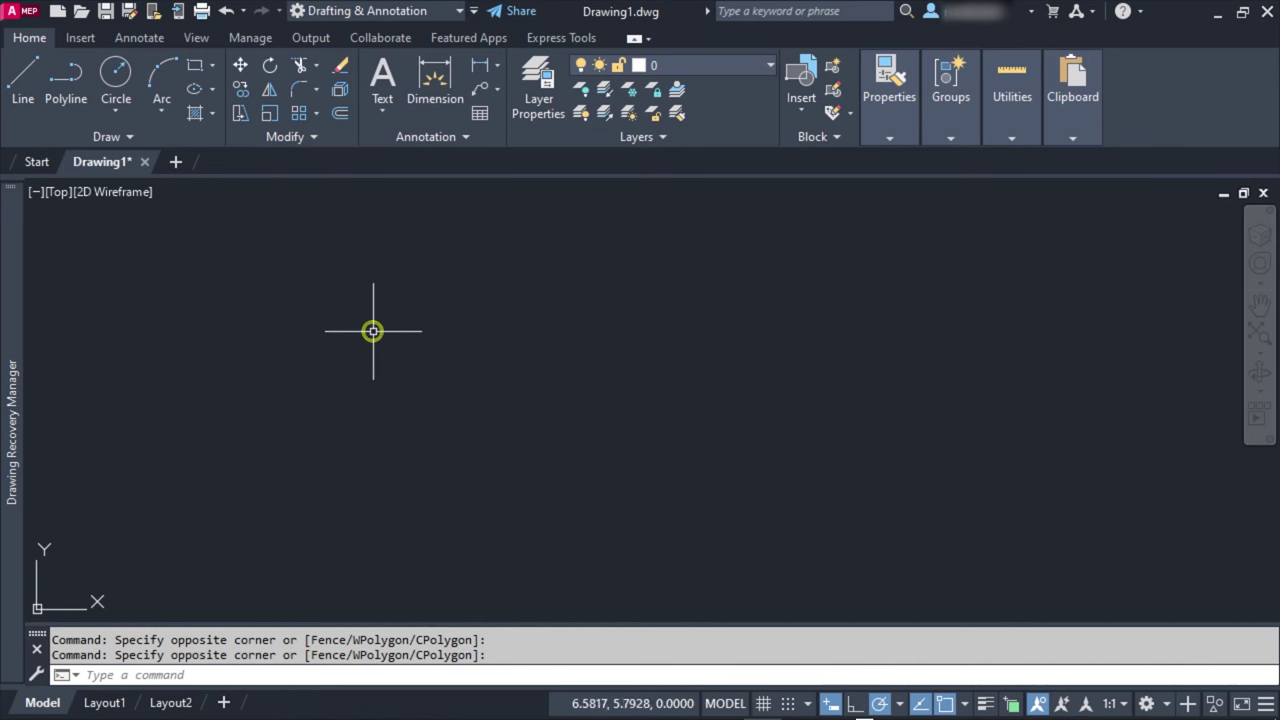
Step: Paste the copied dining-room ceiling photo into the drawing at a chosen insertion point
{"action": "key", "text": "ctrl+v"}
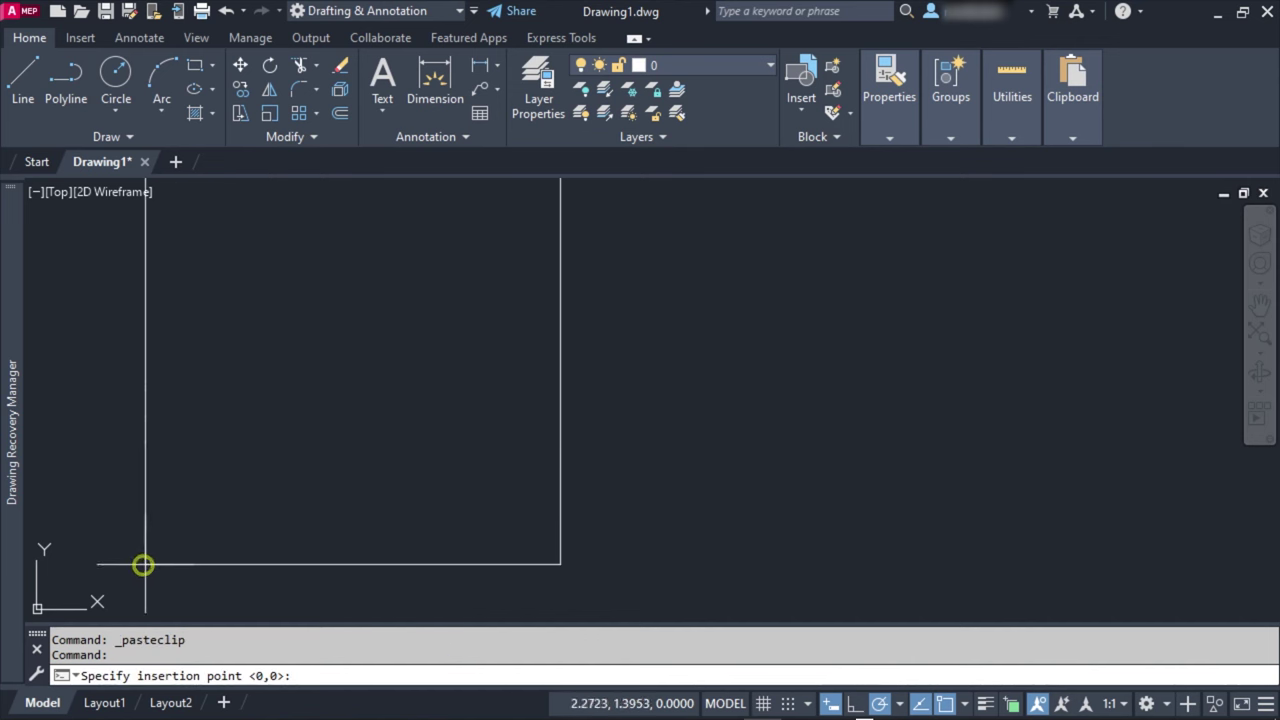
{"action": "left_click", "coordinate": [128, 578]}
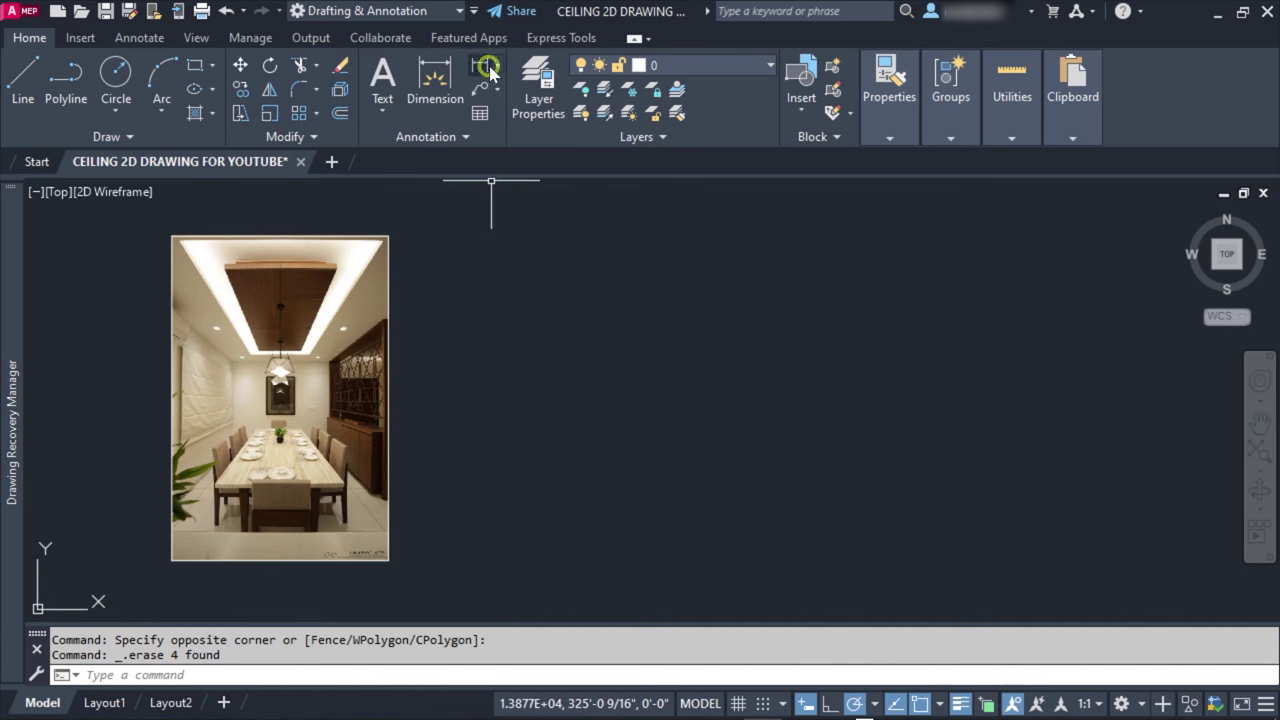
Step: Draw the ceiling outline lines, a 10' horizontal and 20' vertical edge, from a corner
{"action": "left_click", "coordinate": [23, 82]}
{"action": "left_click", "coordinate": [533, 530]}
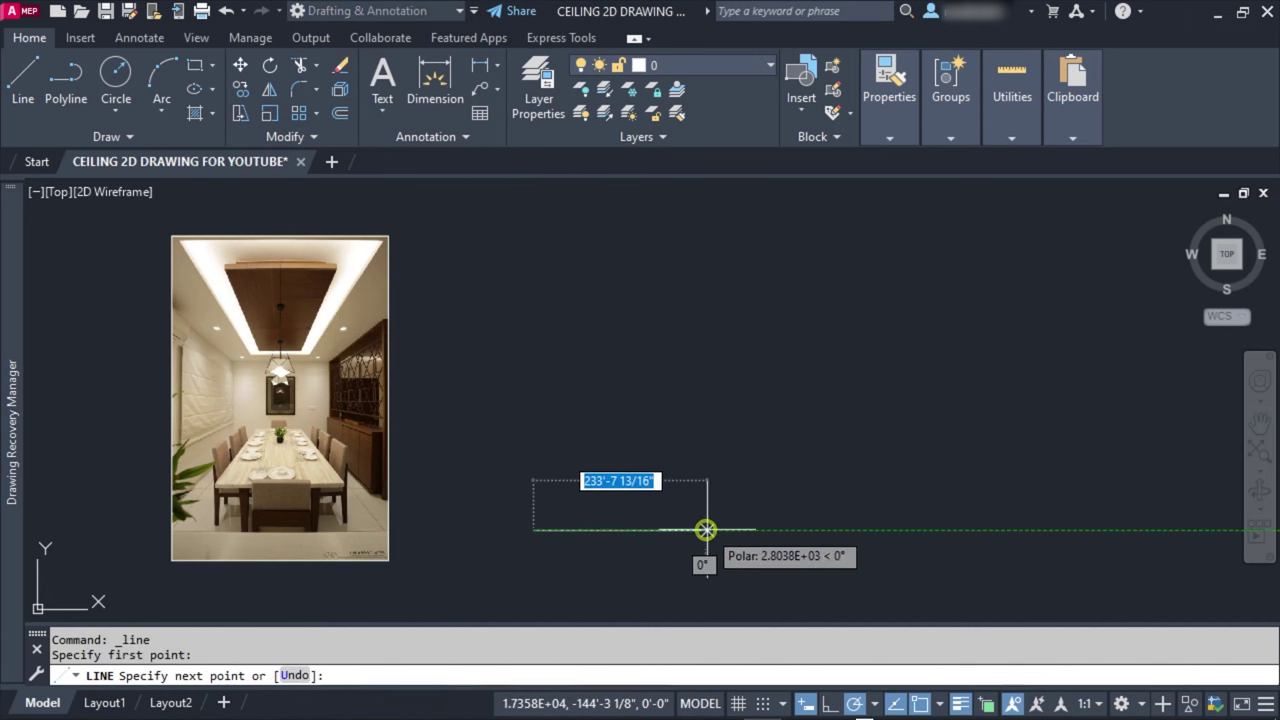
{"action": "type", "text": "10"}
{"action": "key", "text": "Return"}
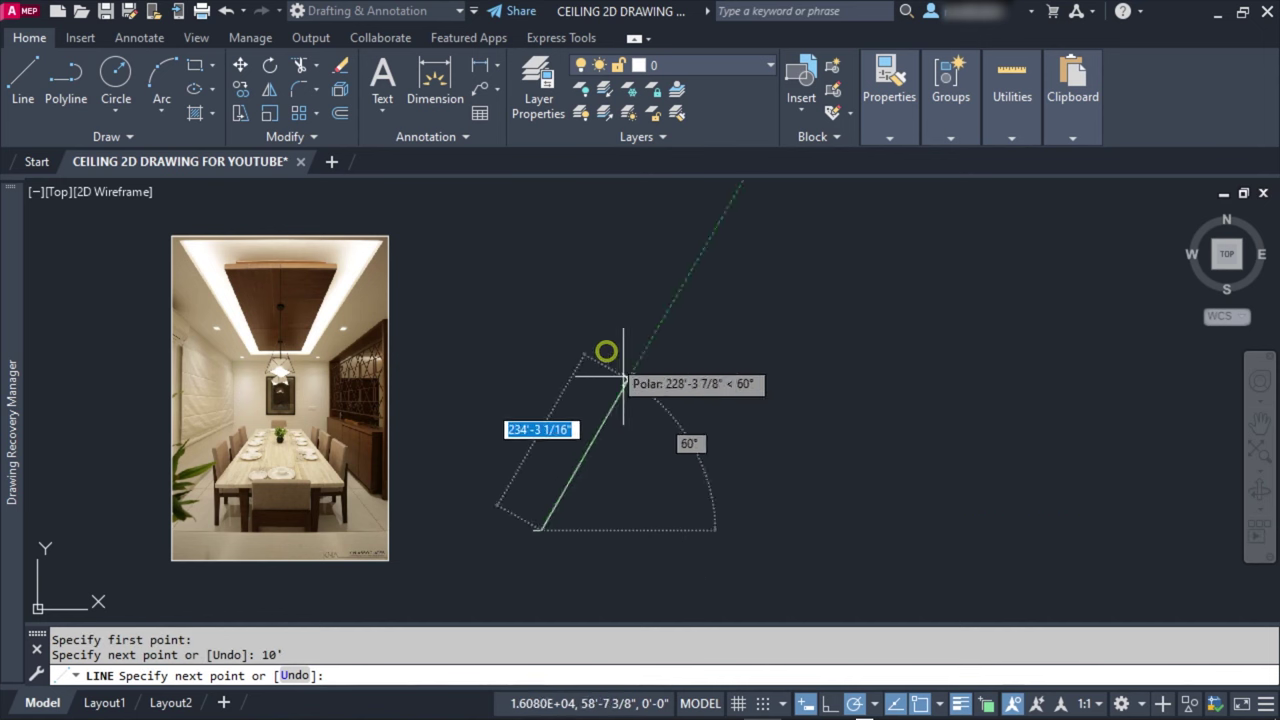
{"action": "type", "text": "10"}
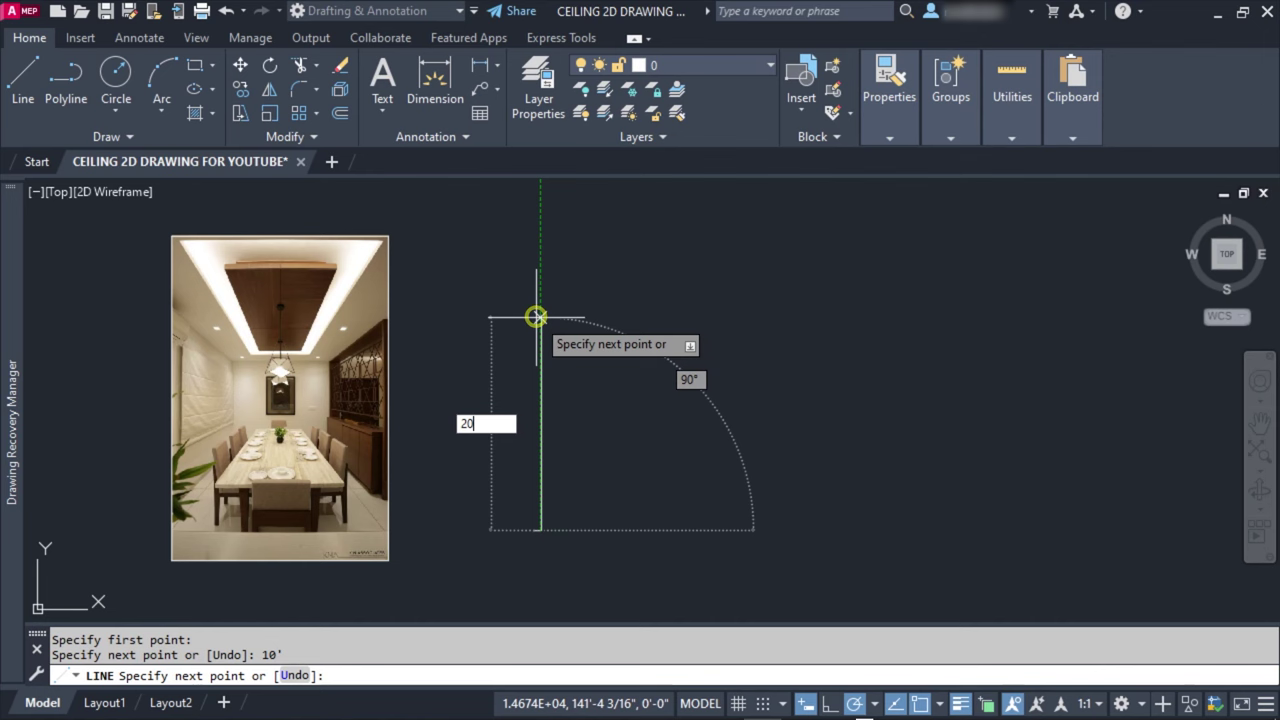
{"action": "key", "text": "Return"}
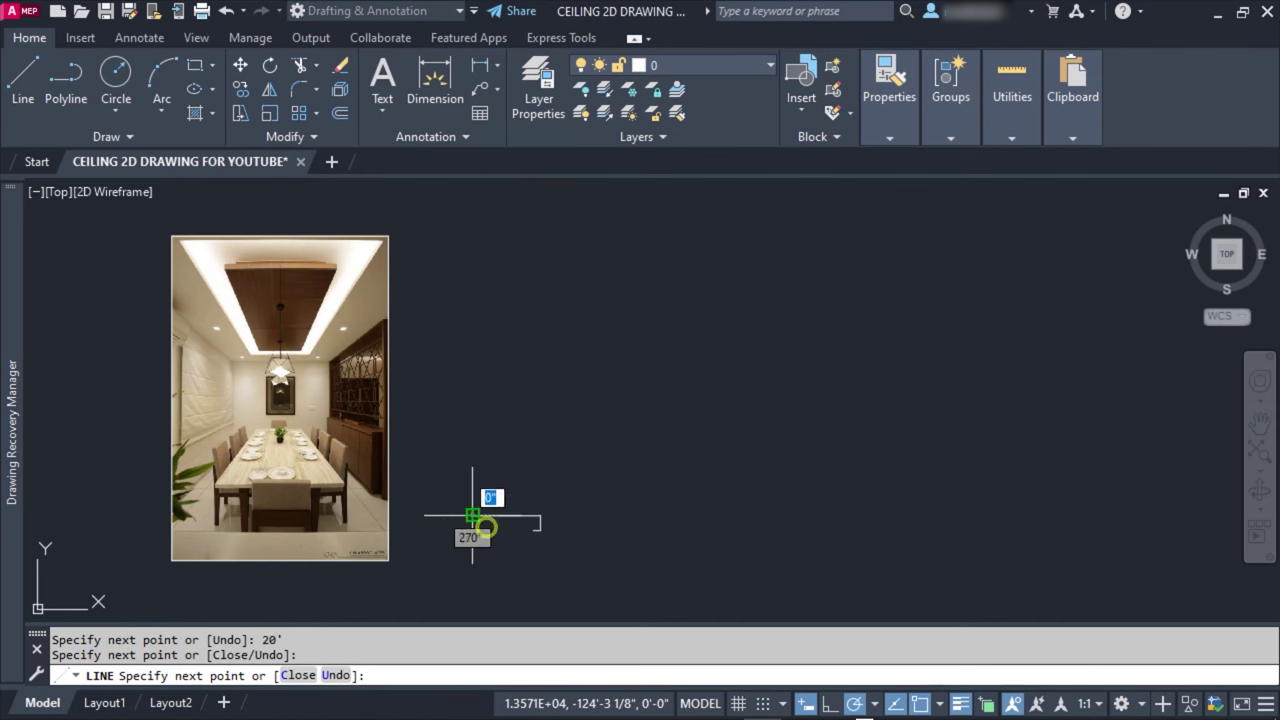
{"action": "key", "text": "Escape"}
{"action": "key", "text": "Return"}
{"action": "scroll", "coordinate": [527, 544], "scroll_direction": "up", "scroll_amount": 3}
{"action": "left_click", "coordinate": [551, 517]}
{"action": "left_click", "coordinate": [551, 393]}
{"action": "key", "text": "Escape"}
Step: Fence-trim the overshooting line ends with TR
{"action": "type", "text": "tr"}
{"action": "key", "text": "Return"}
{"action": "left_click_drag", "start_coordinate": [566, 462], "coordinate": [473, 485]}
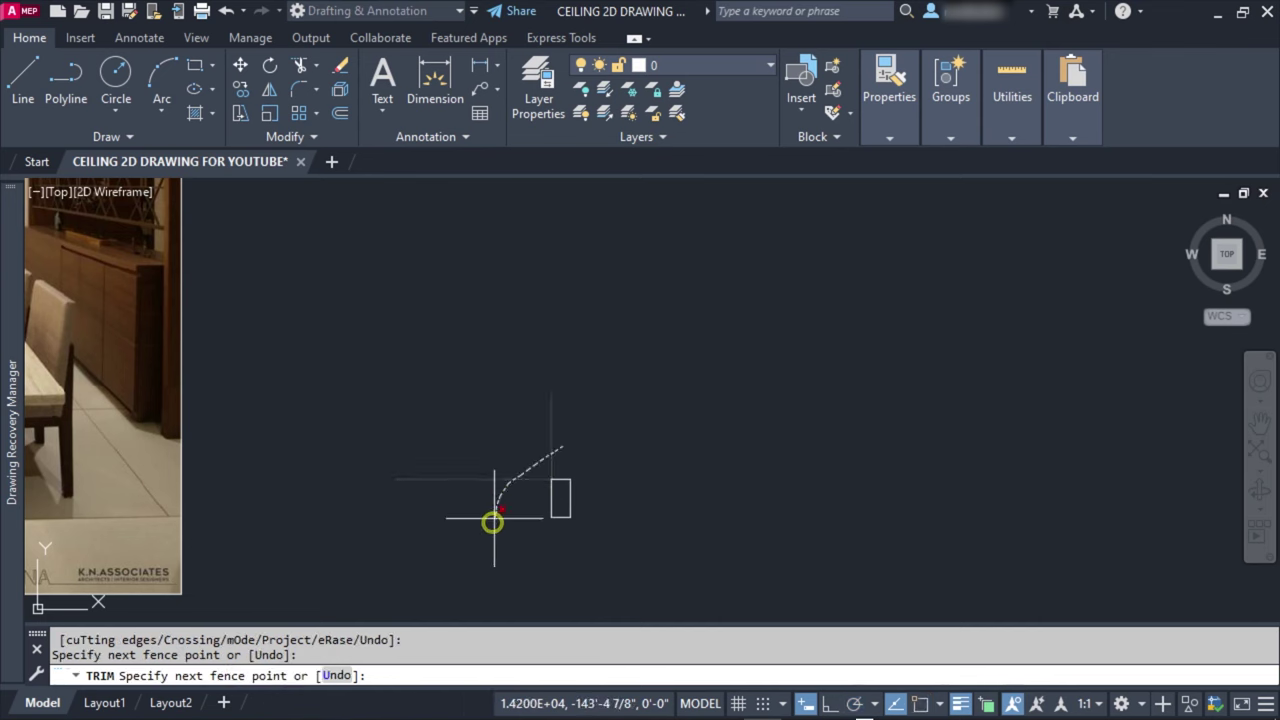
{"action": "key", "text": "Escape"}
Step: Select the reference photo beside the outline
{"action": "scroll", "coordinate": [523, 437], "scroll_direction": "down", "scroll_amount": 2}
{"action": "left_click", "coordinate": [523, 437]}
{"action": "left_click", "coordinate": [394, 391]}
{"action": "scroll", "coordinate": [460, 437], "scroll_direction": "down", "scroll_amount": 3}
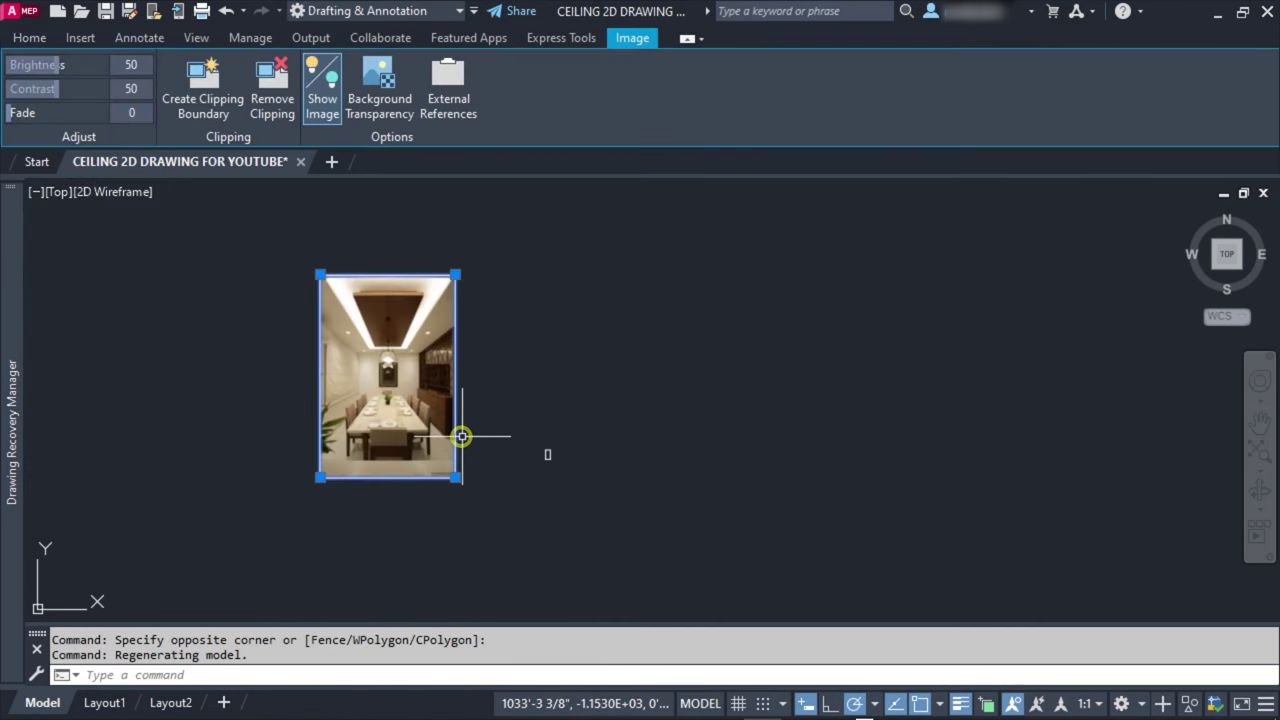
Step: Begin scaling the reference photo from its lower-left corner, then cancel
{"action": "type", "text": "sc"}
{"action": "key", "text": "Return"}
{"action": "left_click", "coordinate": [318, 476]}
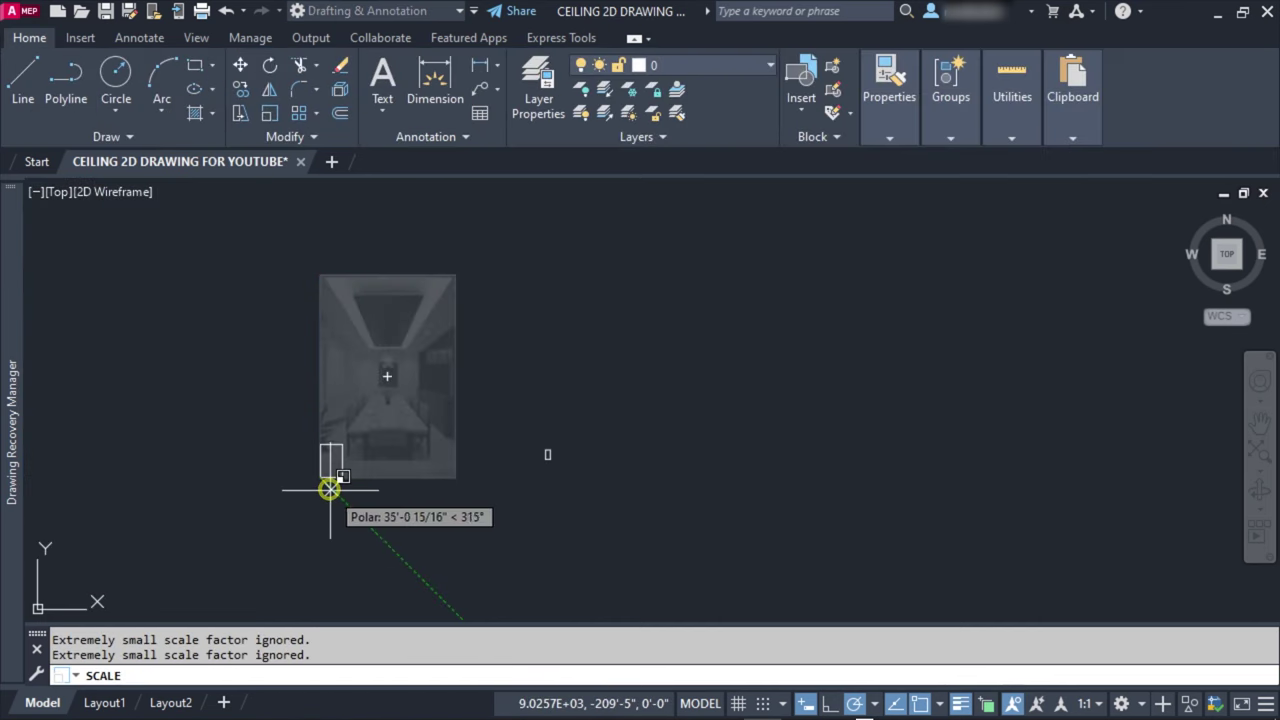
{"action": "key", "text": "Escape"}
Step: Move the small drawn rectangle to a new position with M
{"action": "left_click_drag", "start_coordinate": [640, 482], "coordinate": [451, 414]}
{"action": "type", "text": "m"}
{"action": "key", "text": "Return"}
{"action": "left_click", "coordinate": [600, 512]}
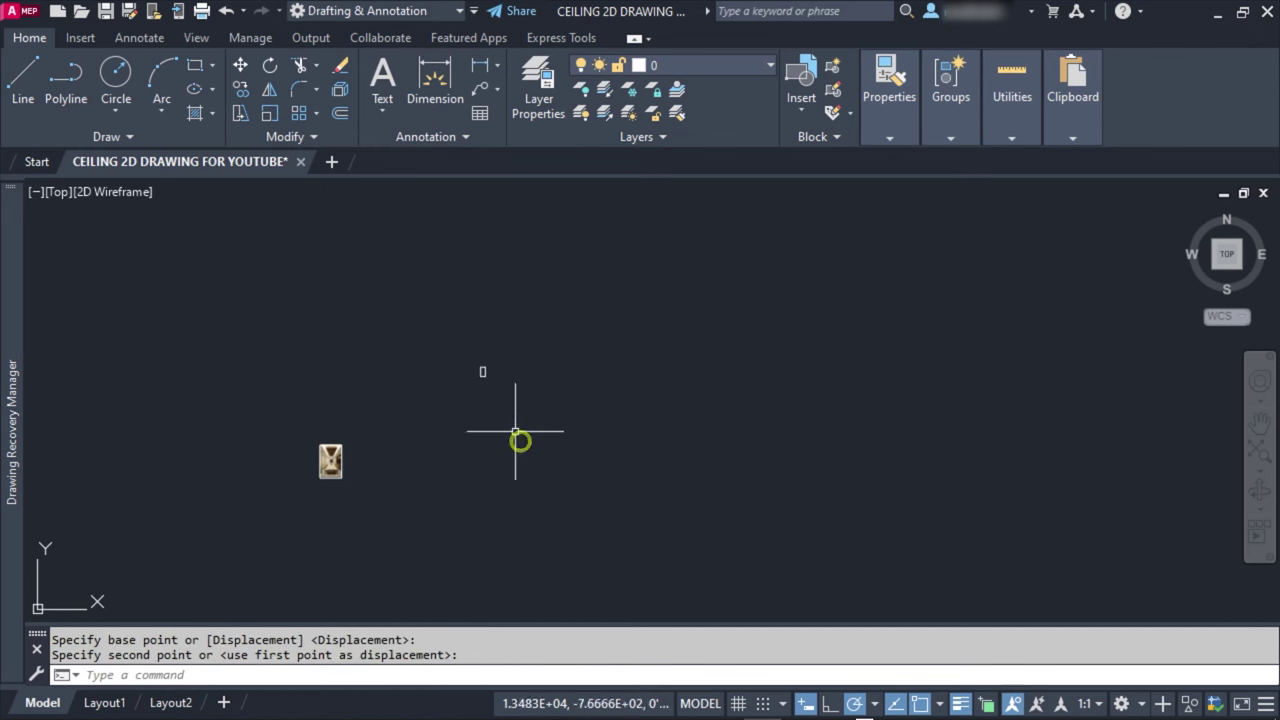
{"action": "key", "text": "Return"}
{"action": "left_click", "coordinate": [486, 374]}
{"action": "scroll", "coordinate": [365, 484], "scroll_direction": "up", "scroll_amount": 3}
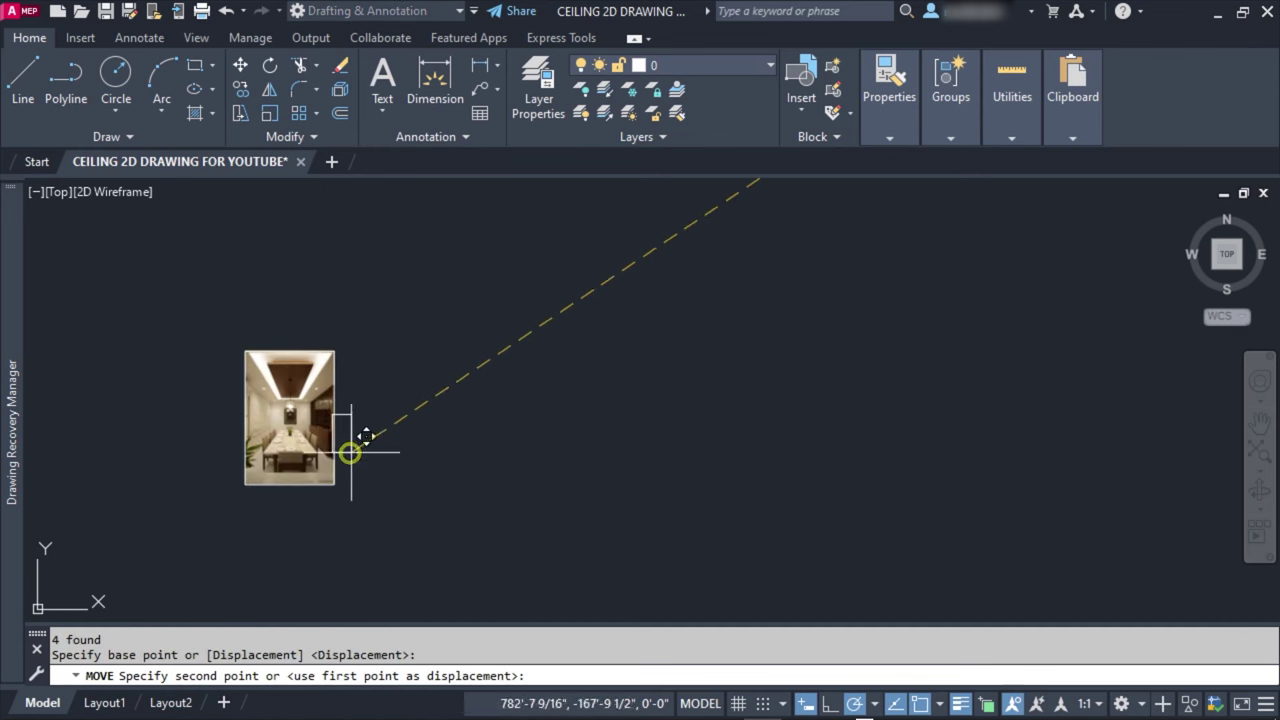
{"action": "left_click", "coordinate": [384, 438]}
{"action": "scroll", "coordinate": [384, 438], "scroll_direction": "up", "scroll_amount": 3}
{"action": "scroll", "coordinate": [663, 400], "scroll_direction": "down", "scroll_amount": 1}
Step: Resize the photo from its top-right corner and move it beside the ceiling outline
{"action": "left_click", "coordinate": [590, 248]}
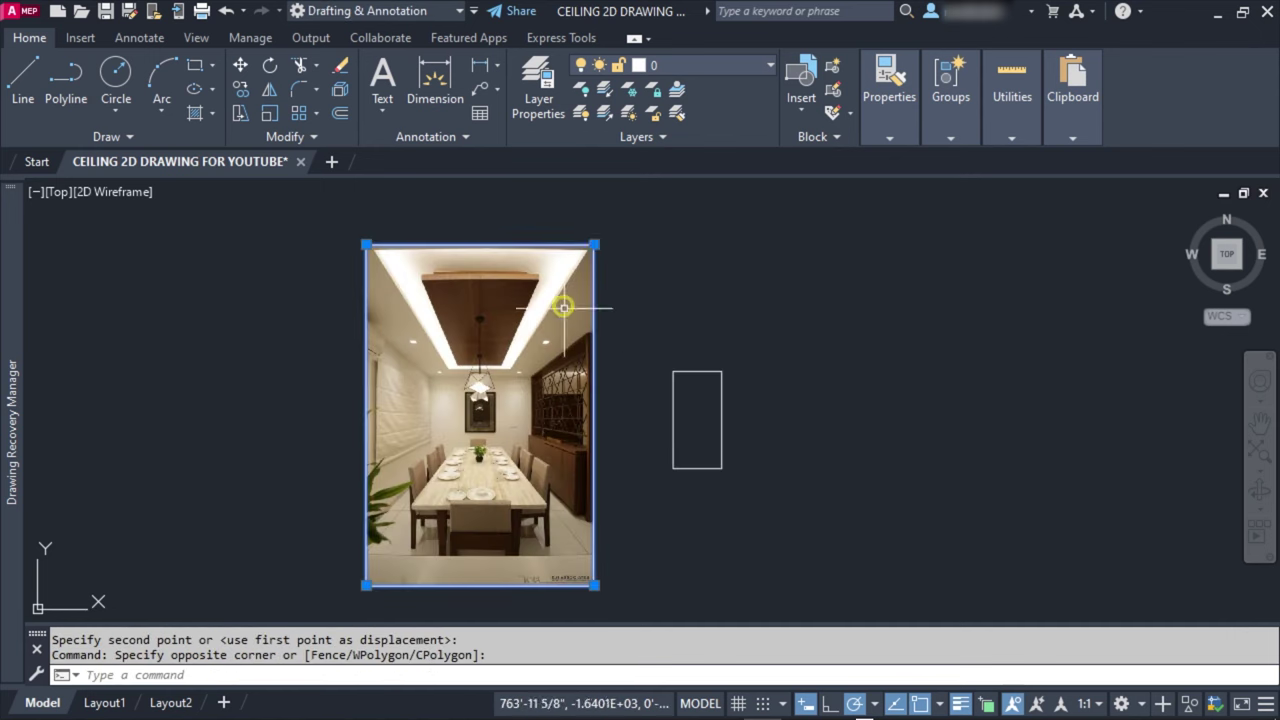
{"action": "left_click", "coordinate": [594, 244]}
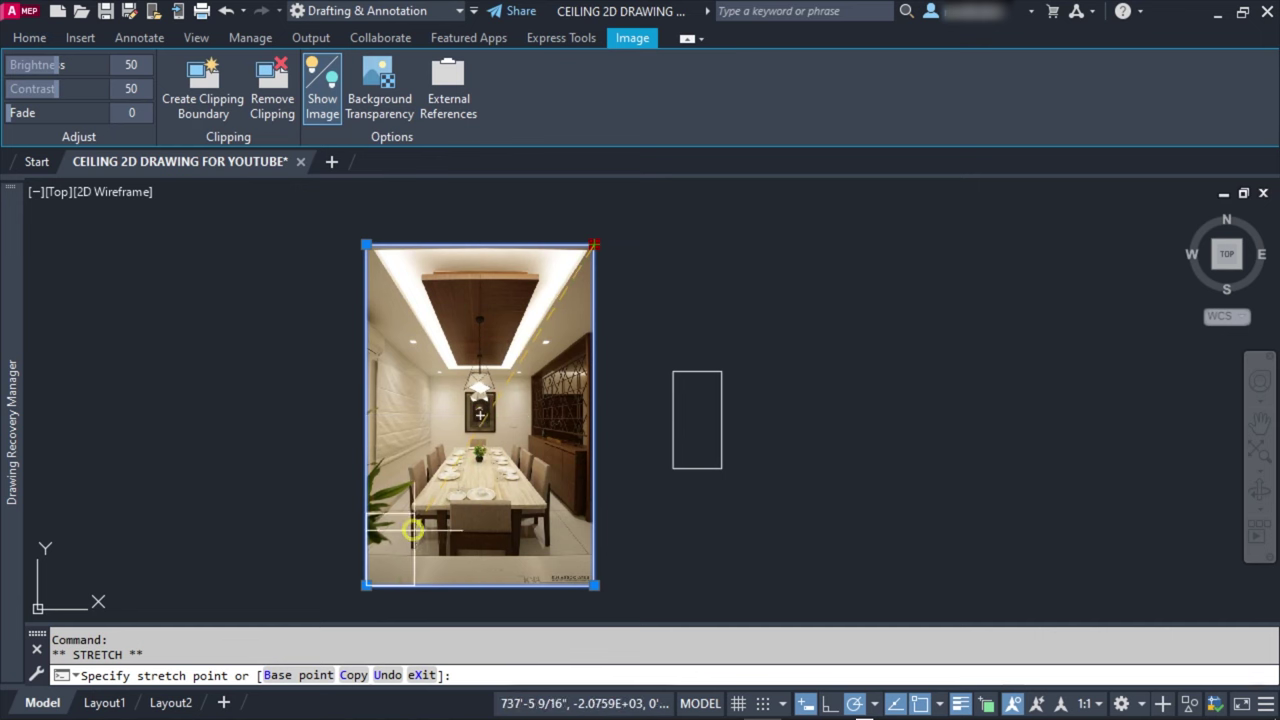
{"action": "key", "text": "Escape"}
{"action": "type", "text": "m"}
{"action": "key", "text": "Return"}
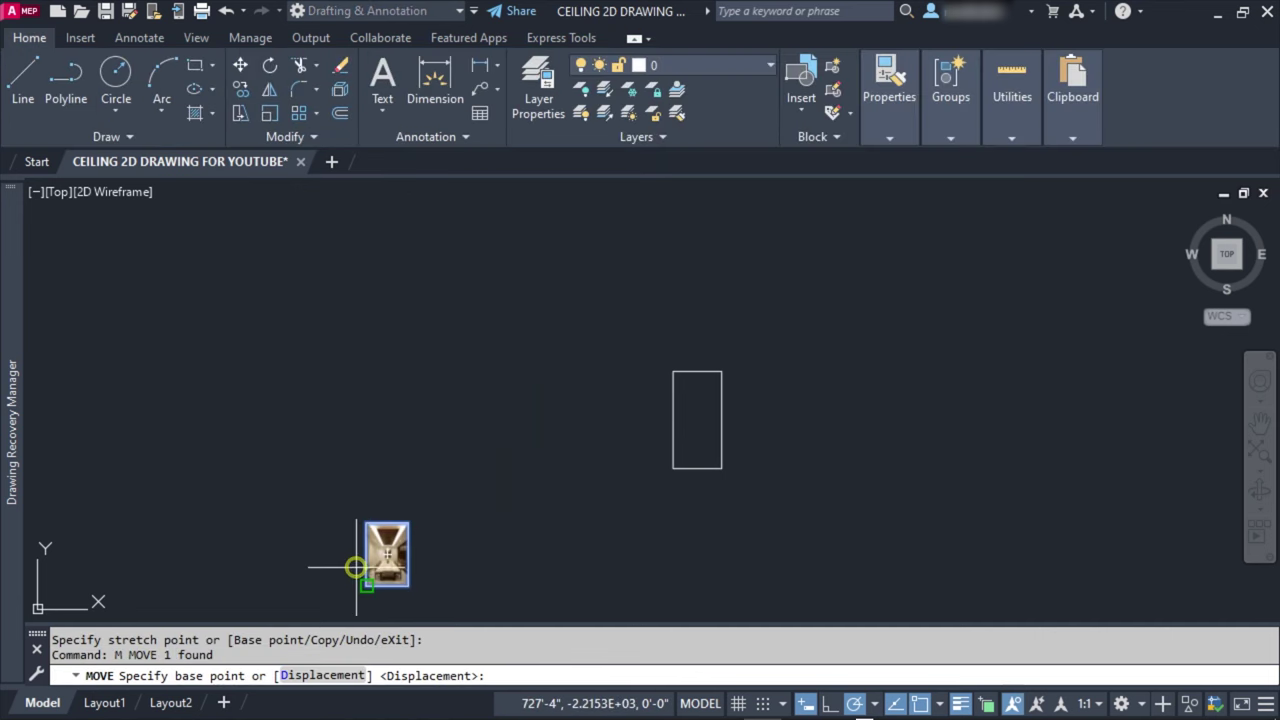
{"action": "left_click", "coordinate": [388, 552]}
{"action": "left_click", "coordinate": [622, 416]}
{"action": "scroll", "coordinate": [706, 420], "scroll_direction": "up", "scroll_amount": 5}
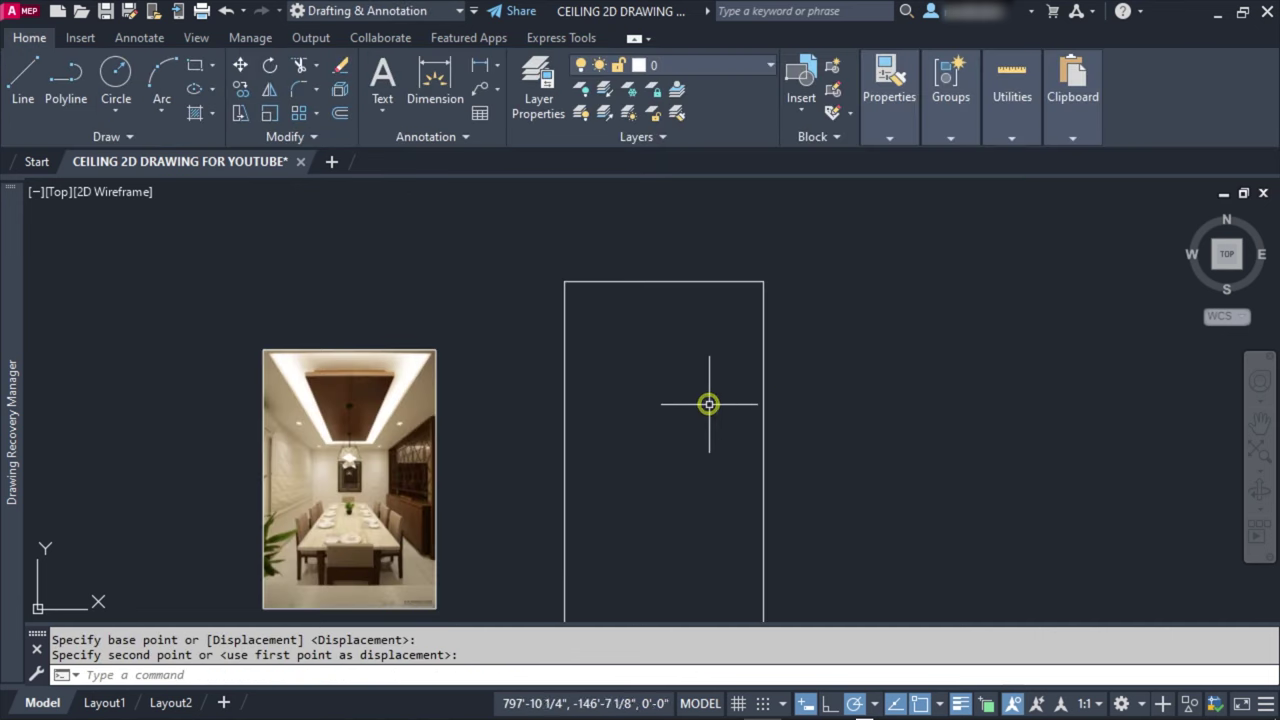
{"action": "middle_click_drag", "start_coordinate": [709, 403], "coordinate": [694, 337]}
Step: Enlarge the reference photo by dragging its corner grips
{"action": "left_click", "coordinate": [361, 469]}
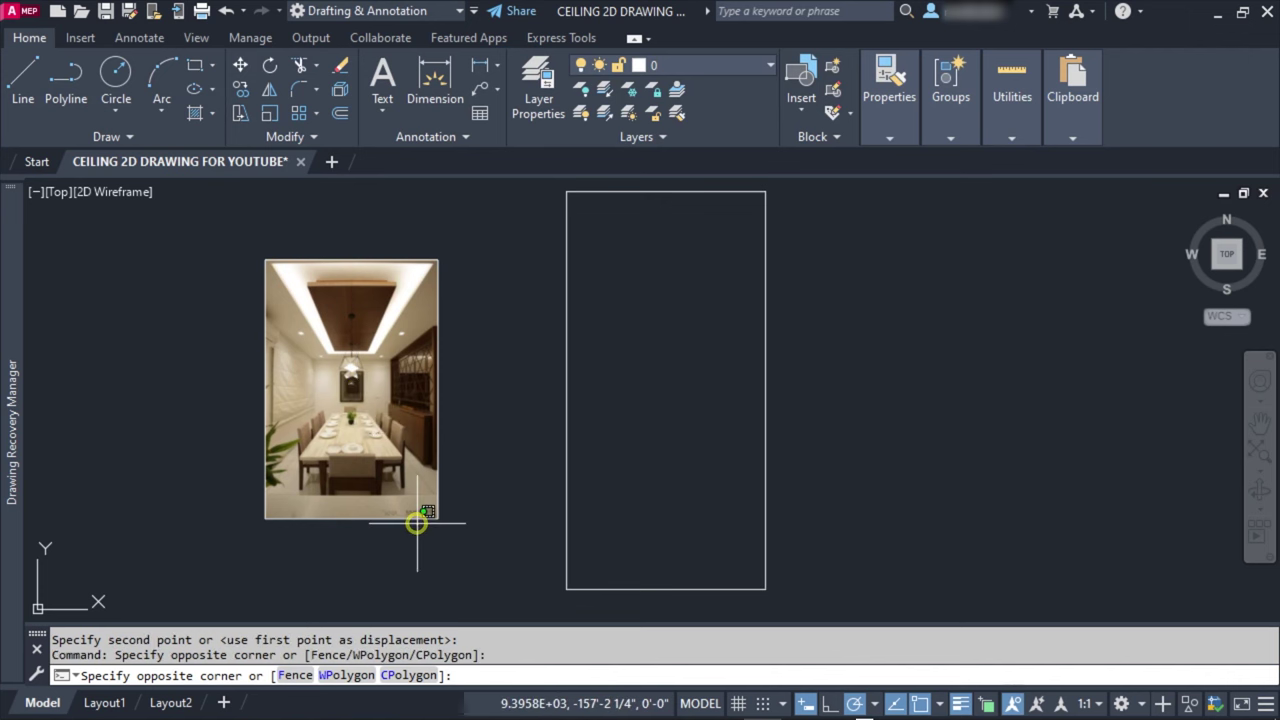
{"action": "left_click", "coordinate": [432, 511]}
{"action": "left_click", "coordinate": [437, 517]}
{"action": "left_click", "coordinate": [477, 560]}
{"action": "left_click", "coordinate": [265, 260]}
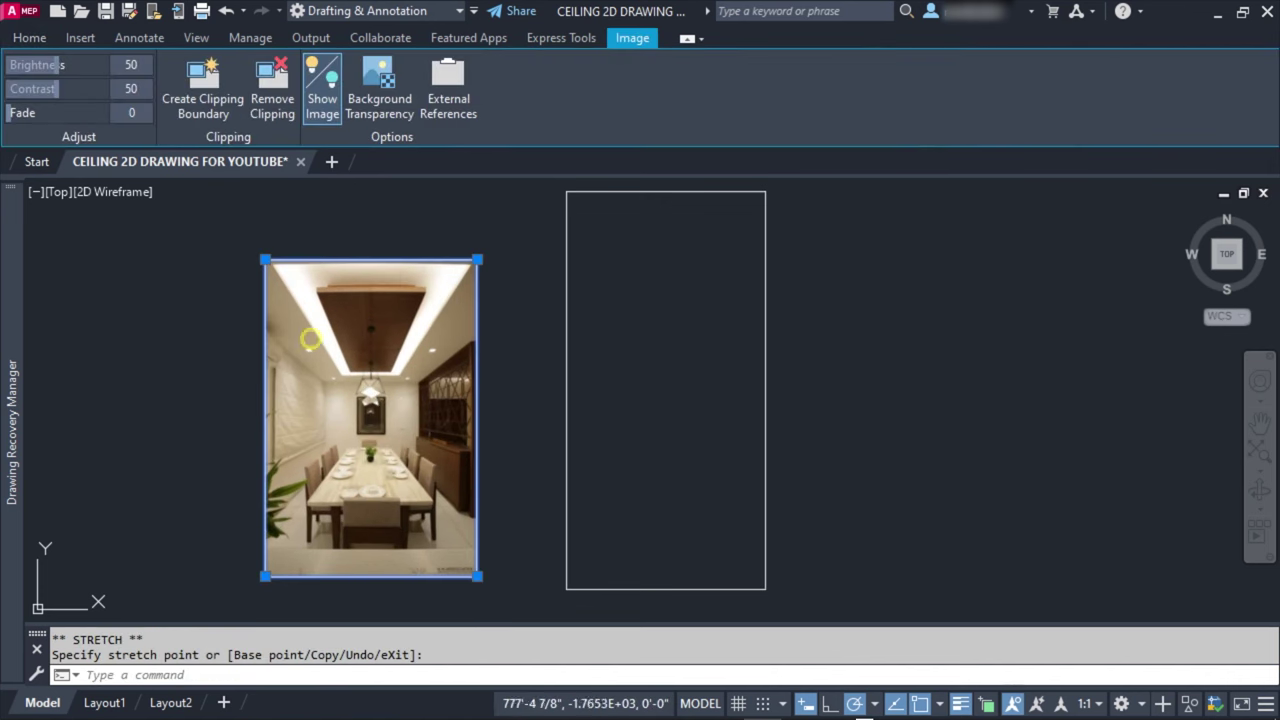
{"action": "middle_click_drag", "start_coordinate": [249, 241], "coordinate": [280, 306]}
{"action": "left_click", "coordinate": [262, 268]}
{"action": "key", "text": "Escape"}
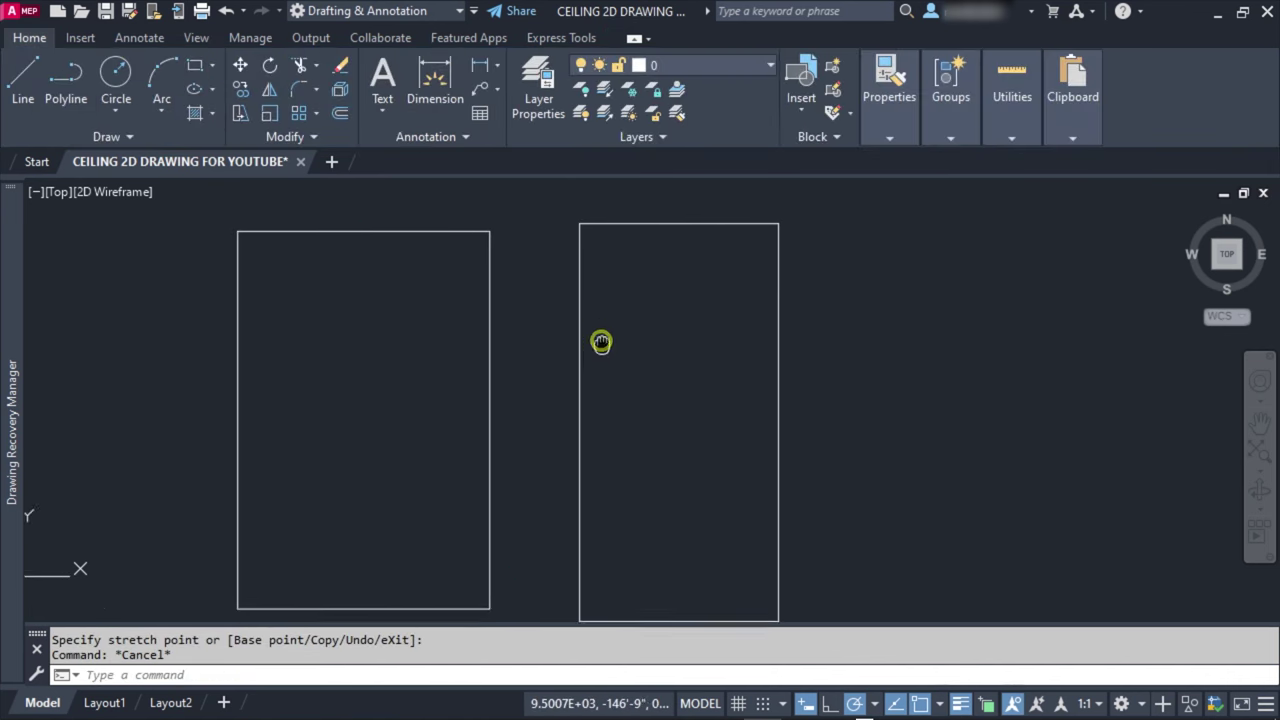
Step: Reframe the view around the photo and tall ceiling rectangle, clearing stray selections
{"action": "mouse_move", "coordinate": [686, 330]}
{"action": "middle_mouse_down"}
{"action": "mouse_move", "coordinate": [648, 344]}
{"action": "mouse_move", "coordinate": [686, 346]}
{"action": "middle_mouse_up"}
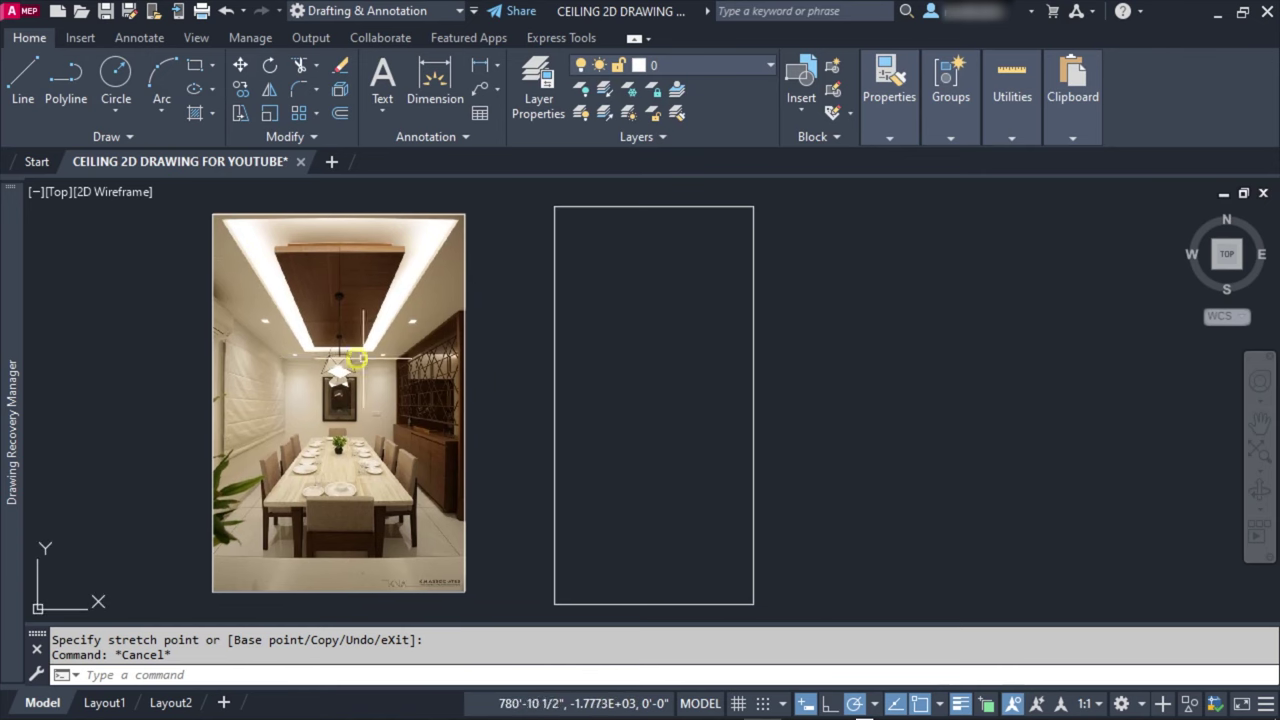
{"action": "left_click", "coordinate": [730, 312]}
{"action": "key", "text": "Escape"}
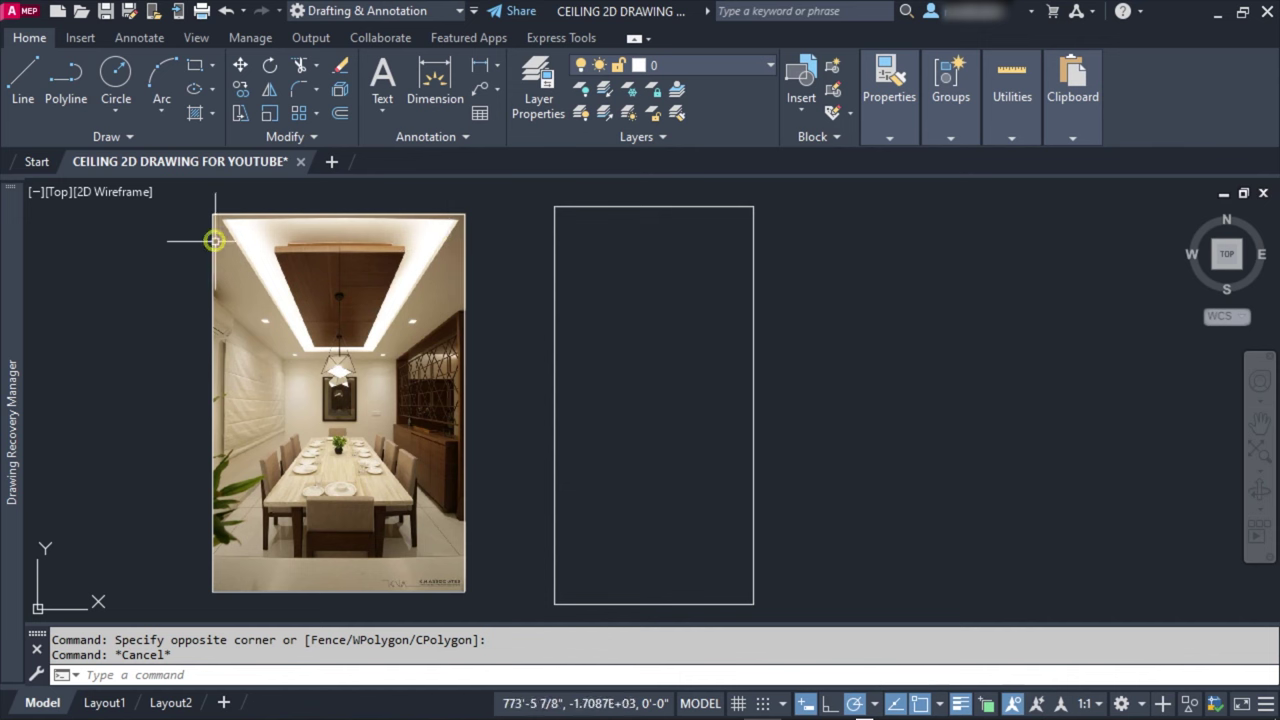
{"action": "left_click", "coordinate": [731, 346]}
{"action": "left_click", "coordinate": [714, 286]}
{"action": "middle_click_drag", "start_coordinate": [714, 286], "coordinate": [734, 292]}
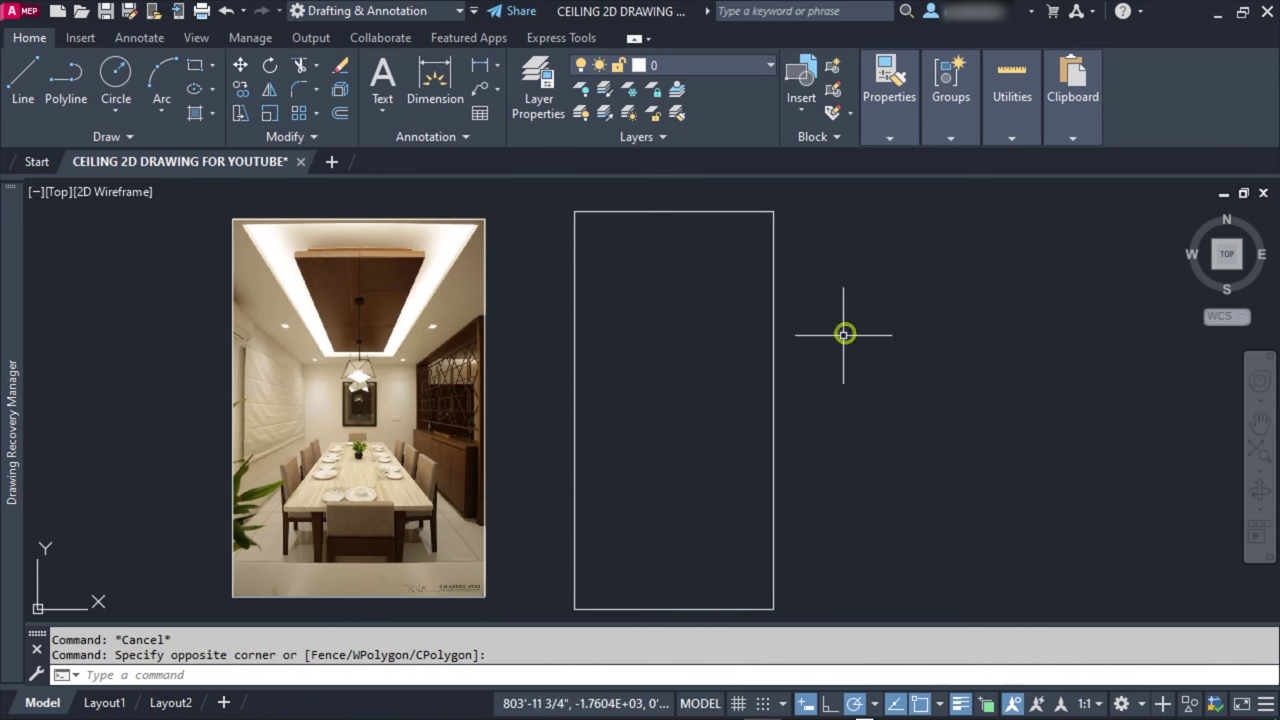
{"action": "left_click", "coordinate": [892, 505]}
{"action": "left_click", "coordinate": [855, 439]}
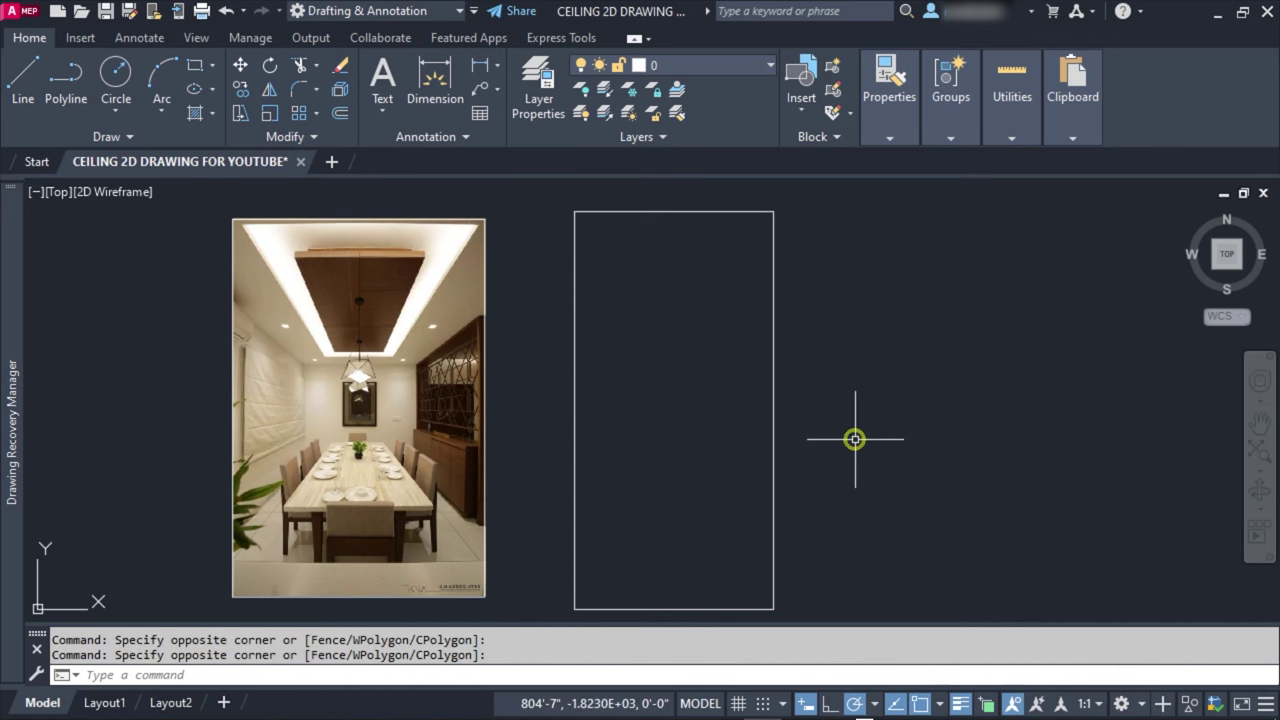
{"action": "type", "text": "O"}
{"action": "key", "text": "Return"}
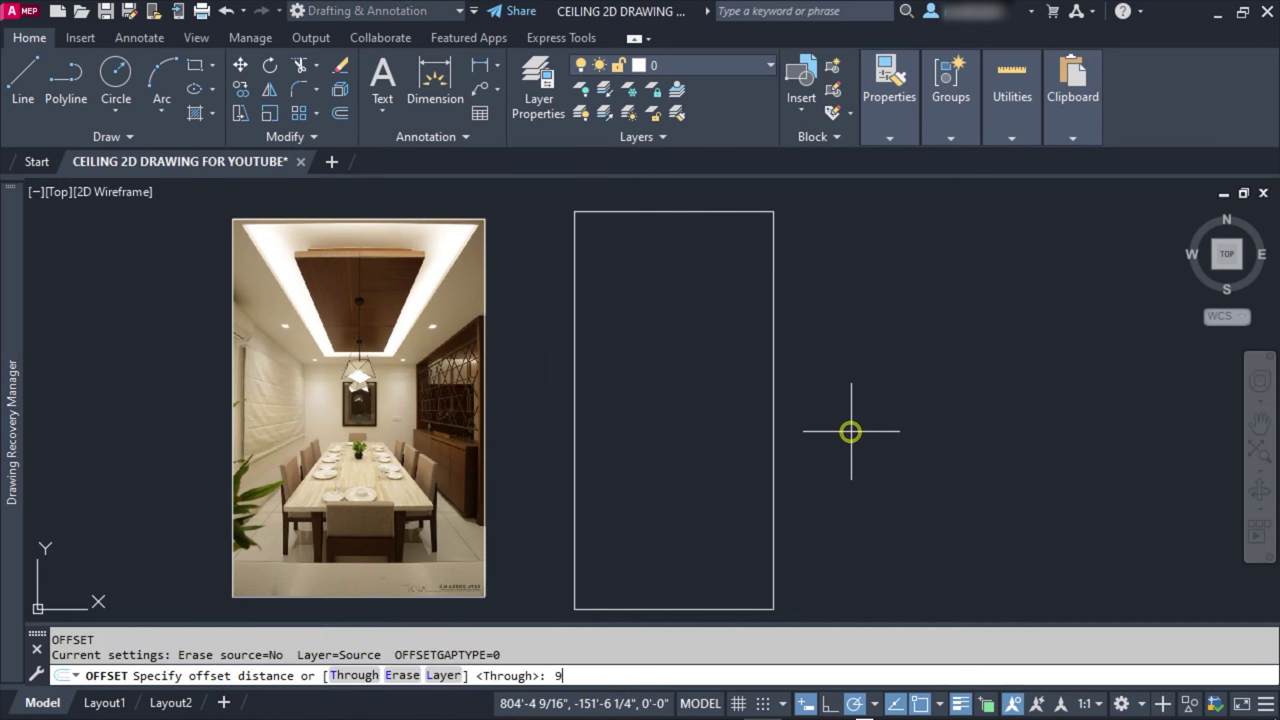
Step: Offset the rectangle's right, top and bottom edges outward by 9
{"action": "key", "text": "Return"}
{"action": "left_click", "coordinate": [773, 306]}
{"action": "left_click", "coordinate": [786, 278]}
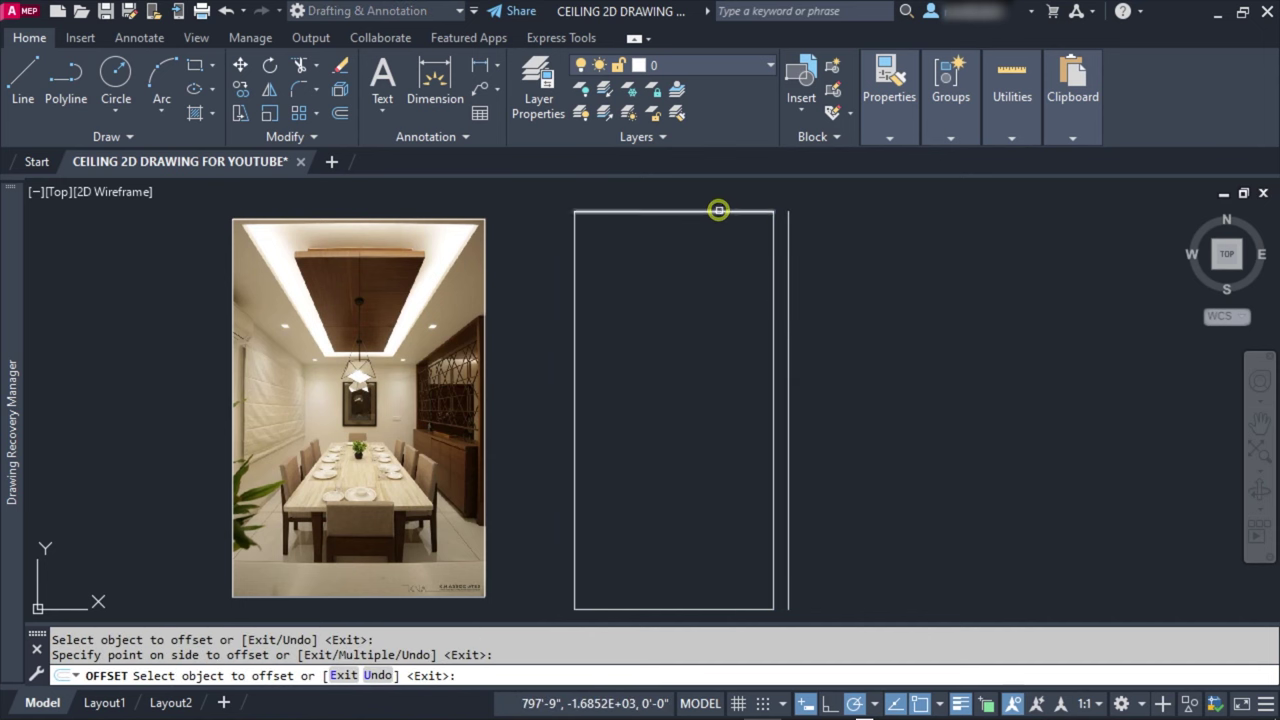
{"action": "left_click", "coordinate": [570, 272]}
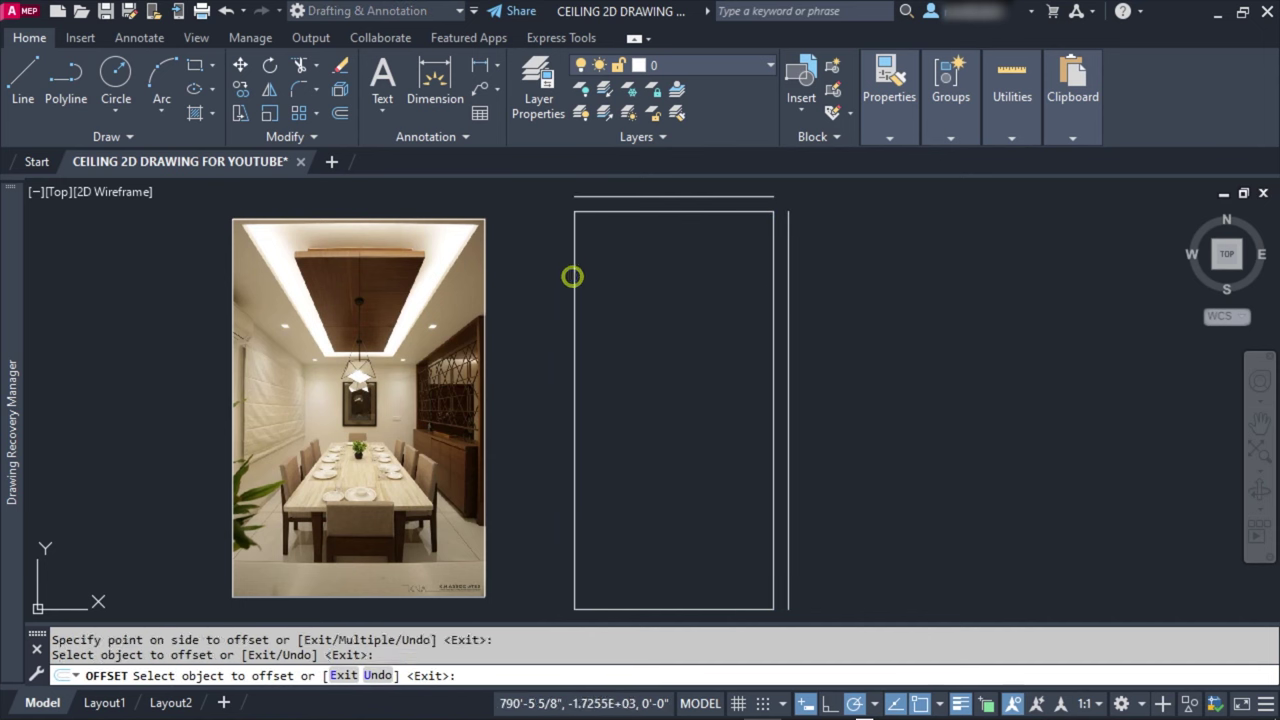
{"action": "middle_click_drag", "start_coordinate": [571, 437], "coordinate": [550, 363]}
{"action": "left_click", "coordinate": [592, 540]}
{"action": "left_click", "coordinate": [586, 560]}
{"action": "key", "text": "Escape"}
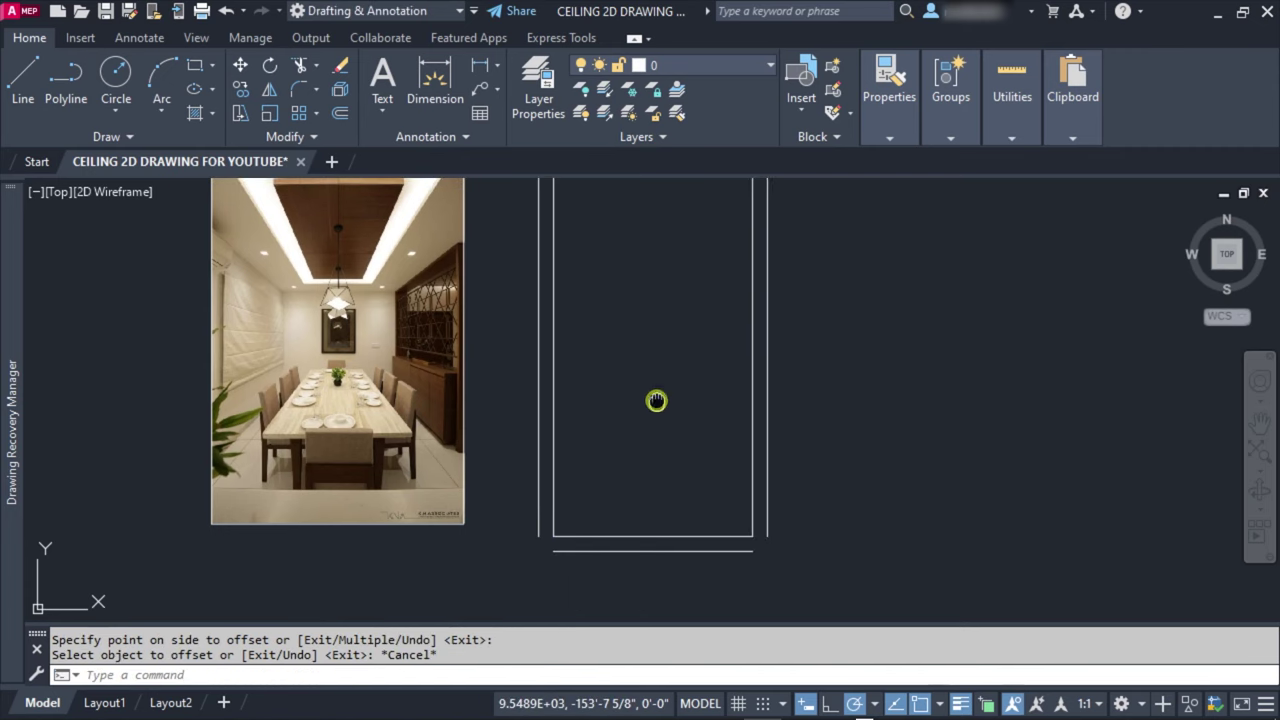
{"action": "middle_click_drag", "start_coordinate": [656, 401], "coordinate": [640, 400]}
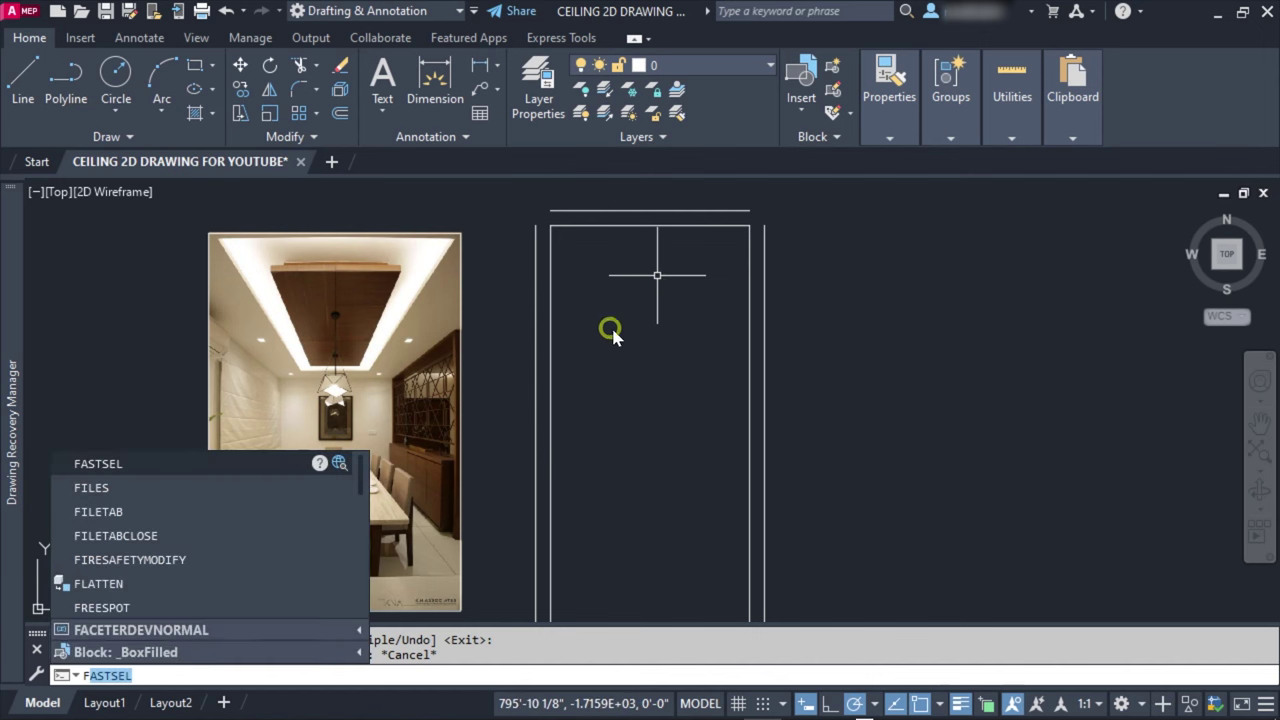
Step: Fillet the outer left and top lines to close the top-left corner
{"action": "key", "text": "Escape"}
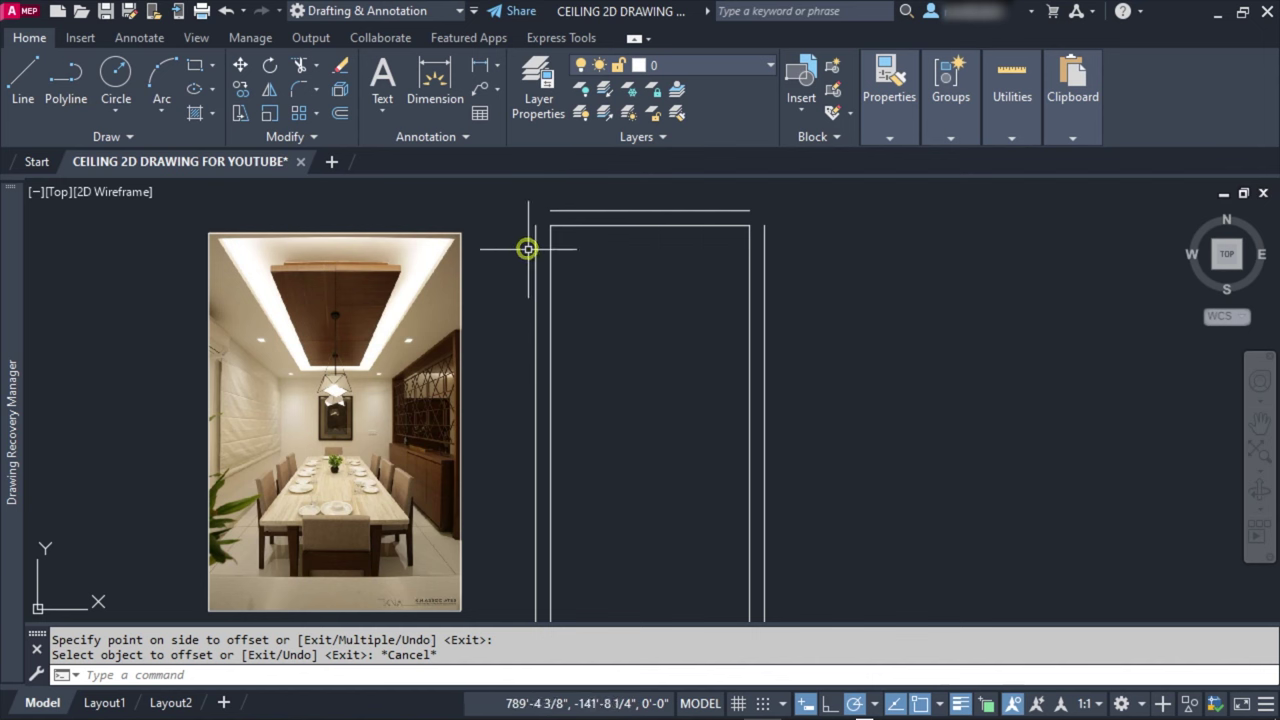
{"action": "left_click", "coordinate": [318, 93]}
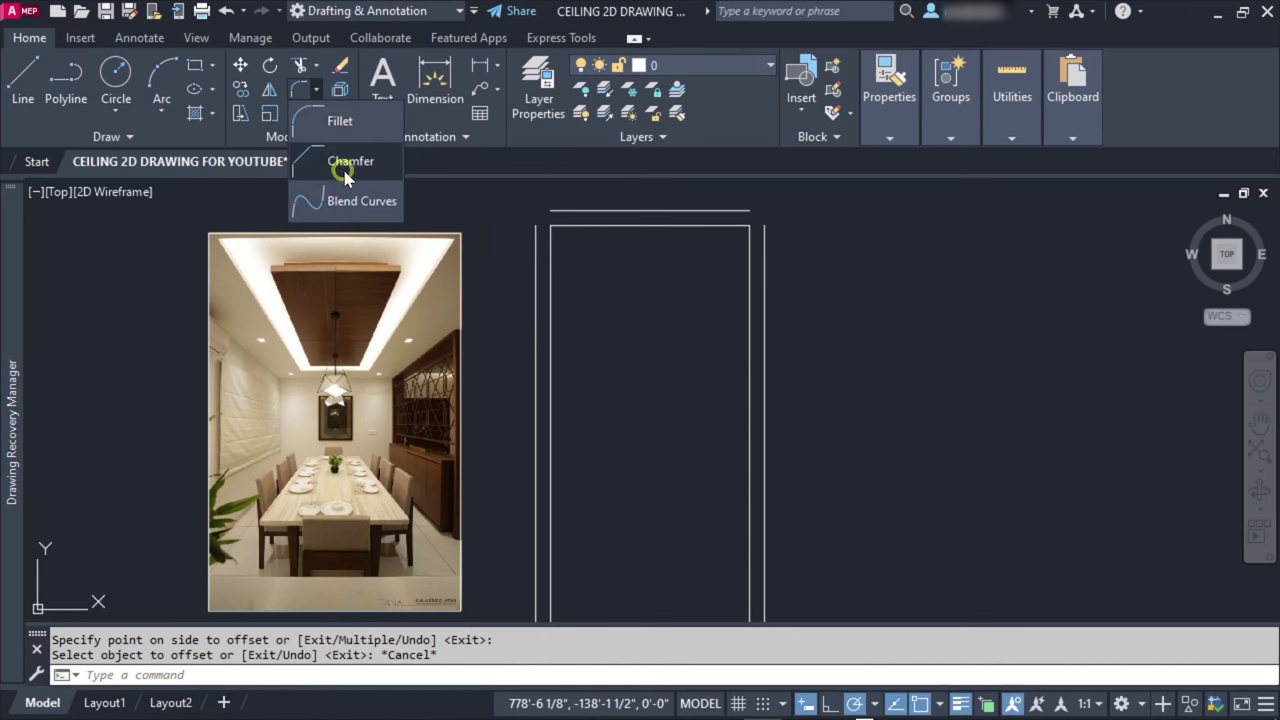
{"action": "left_click", "coordinate": [335, 117]}
{"action": "left_click", "coordinate": [517, 442]}
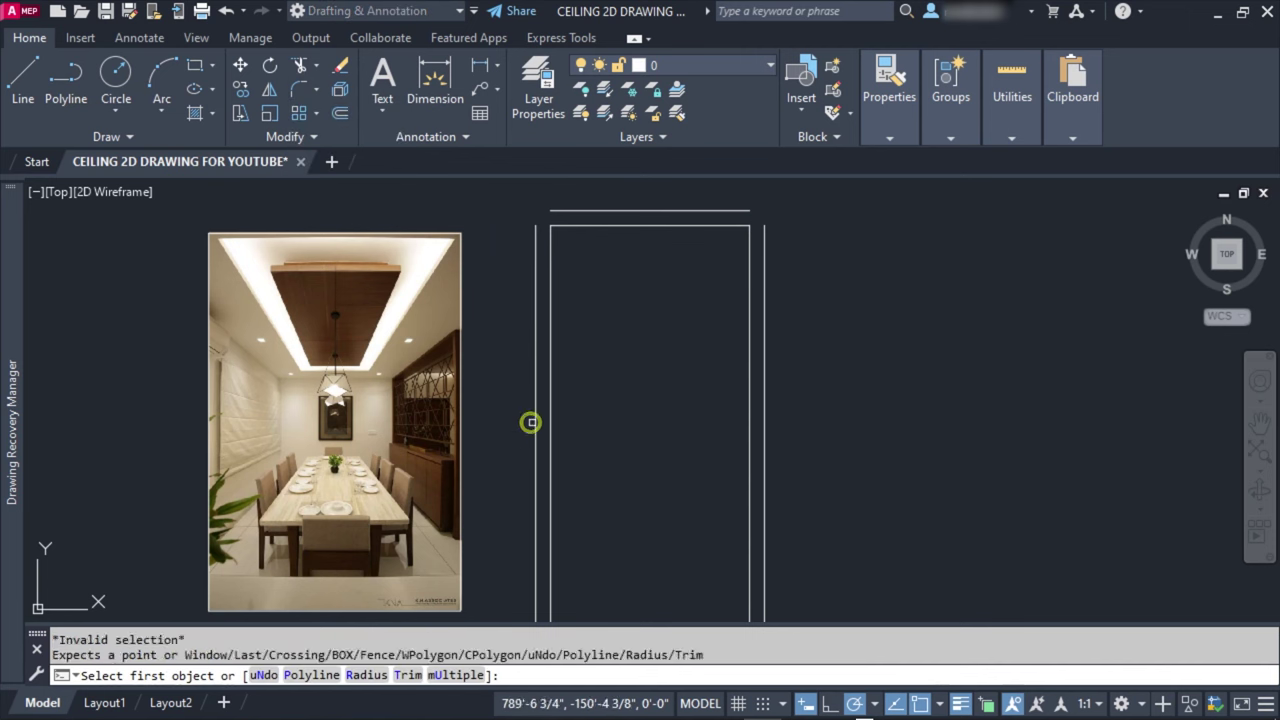
{"action": "key", "text": "Escape"}
{"action": "key", "text": "Escape"}
{"action": "key", "text": "Return"}
{"action": "left_click", "coordinate": [537, 228]}
{"action": "left_click", "coordinate": [560, 210]}
{"action": "key", "text": "Return"}
Step: Fillet the remaining outer corners at top-right, bottom-right and bottom-left
{"action": "left_click", "coordinate": [737, 210]}
{"action": "left_click", "coordinate": [770, 242]}
{"action": "key", "text": "Return"}
{"action": "middle_click_drag", "start_coordinate": [771, 386], "coordinate": [756, 187]}
{"action": "left_click", "coordinate": [750, 418]}
{"action": "left_click", "coordinate": [729, 437]}
{"action": "key", "text": "Return"}
{"action": "left_click", "coordinate": [521, 417]}
{"action": "scroll", "coordinate": [545, 437], "scroll_direction": "down", "scroll_amount": 2}
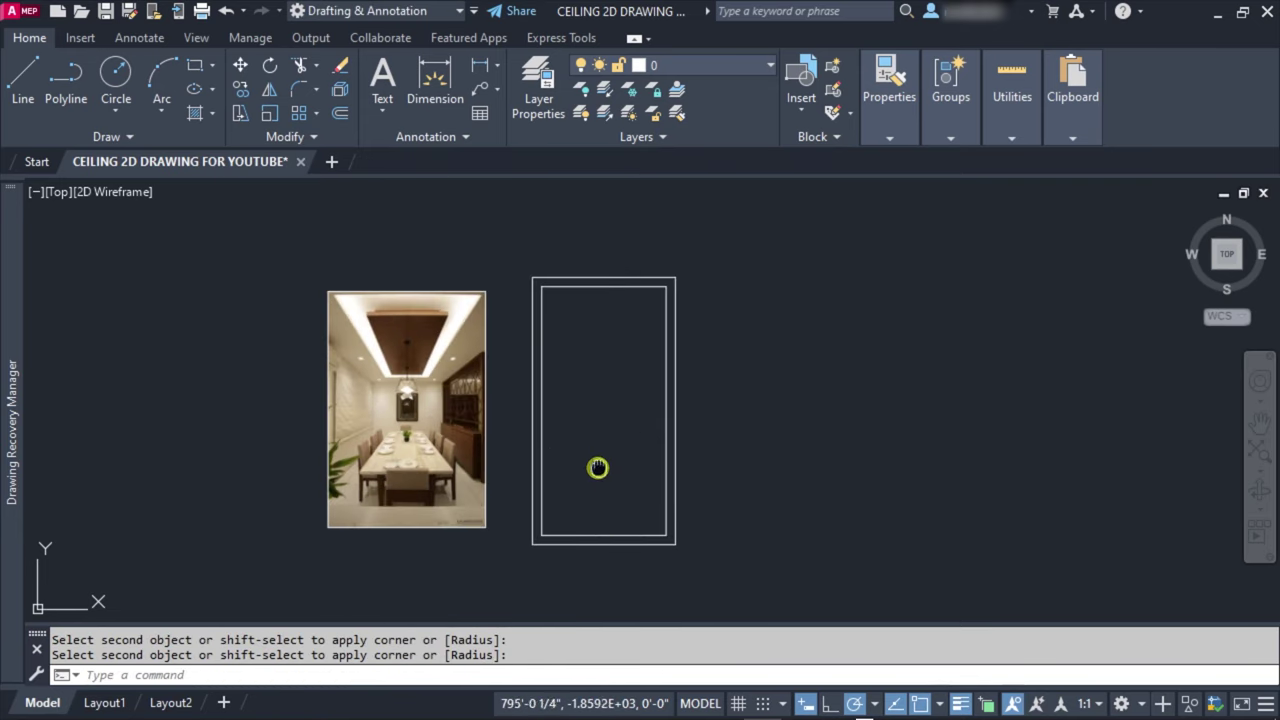
{"action": "scroll", "coordinate": [594, 466], "scroll_direction": "down", "scroll_amount": 1}
{"action": "key", "text": "Escape"}
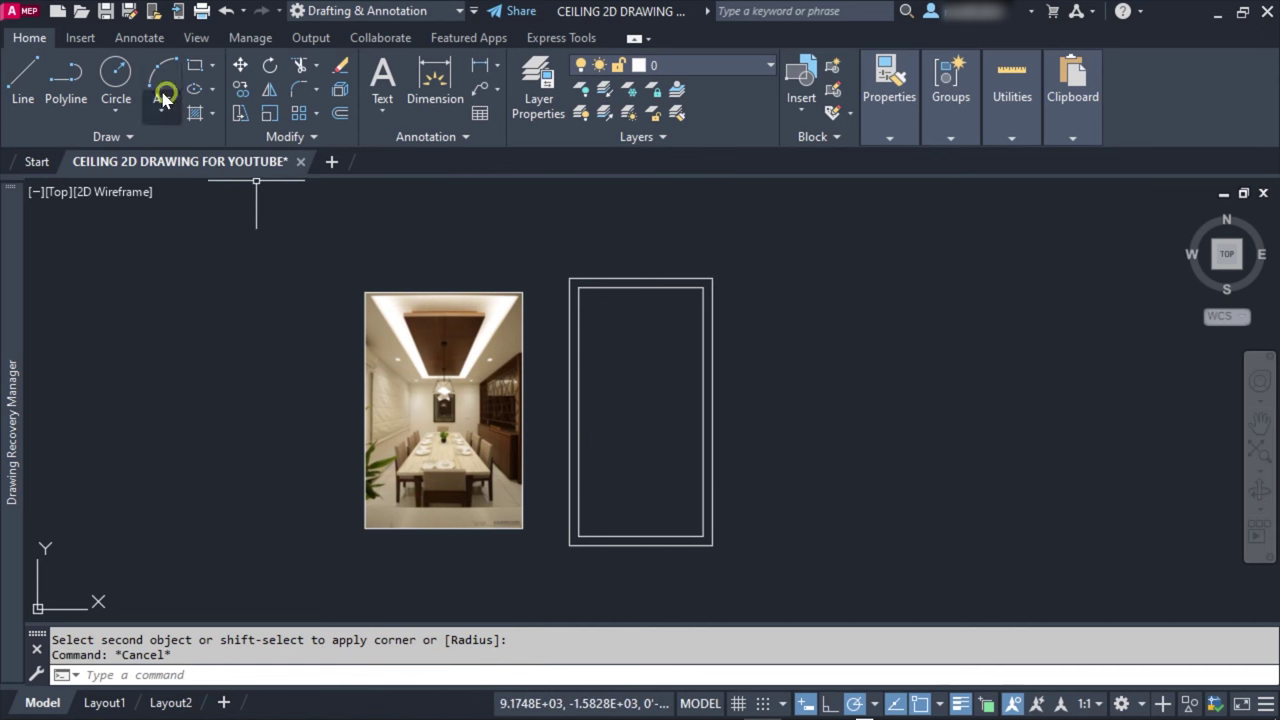
{"action": "left_click", "coordinate": [22, 80]}
Step: Draw a short cross line over the right border and offset a copy 5' below it
{"action": "scroll", "coordinate": [660, 300], "scroll_direction": "up", "scroll_amount": 2}
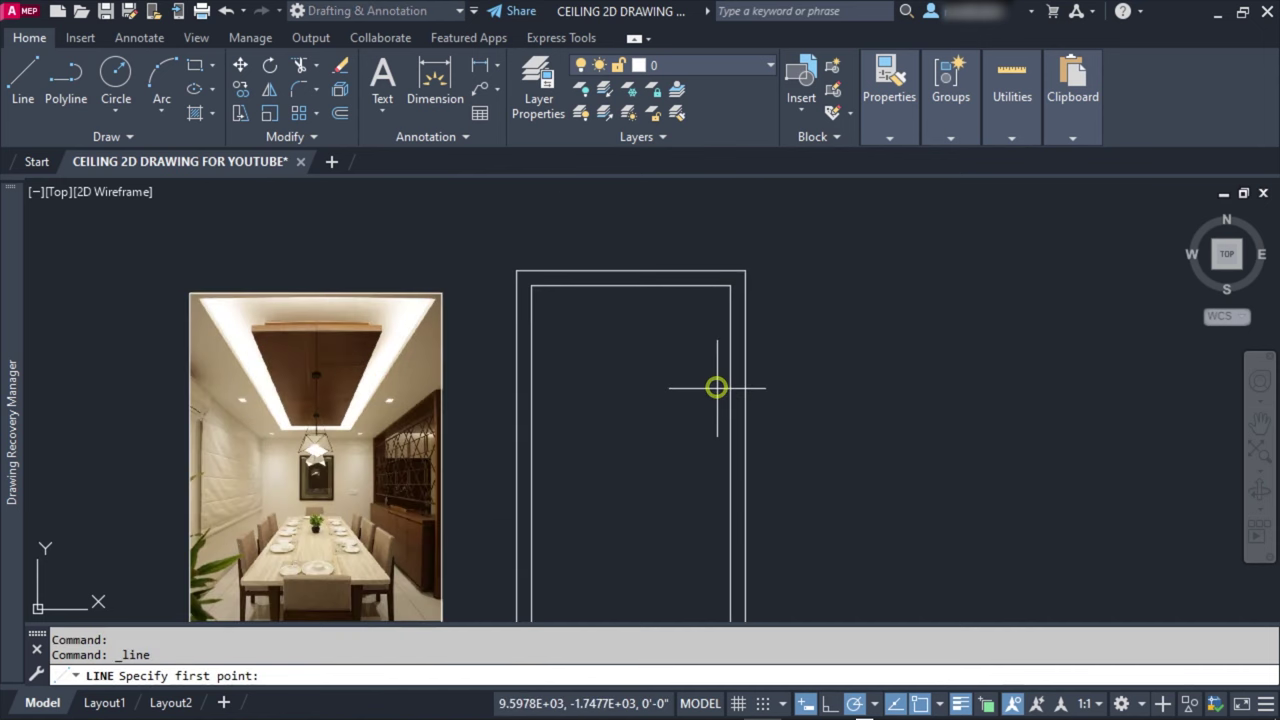
{"action": "scroll", "coordinate": [794, 386], "scroll_direction": "down", "scroll_amount": 2}
{"action": "scroll", "coordinate": [733, 323], "scroll_direction": "up", "scroll_amount": 2}
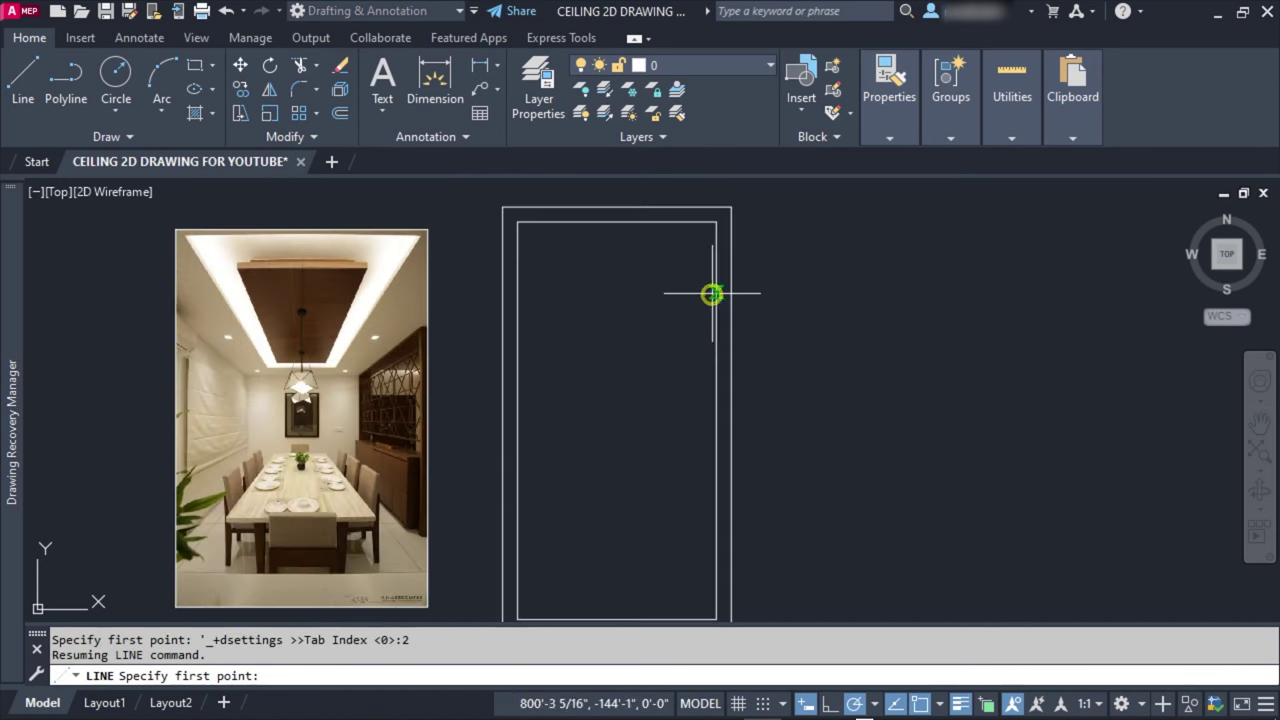
{"action": "left_click", "coordinate": [716, 298]}
{"action": "left_click", "coordinate": [731, 298]}
{"action": "key", "text": "Escape"}
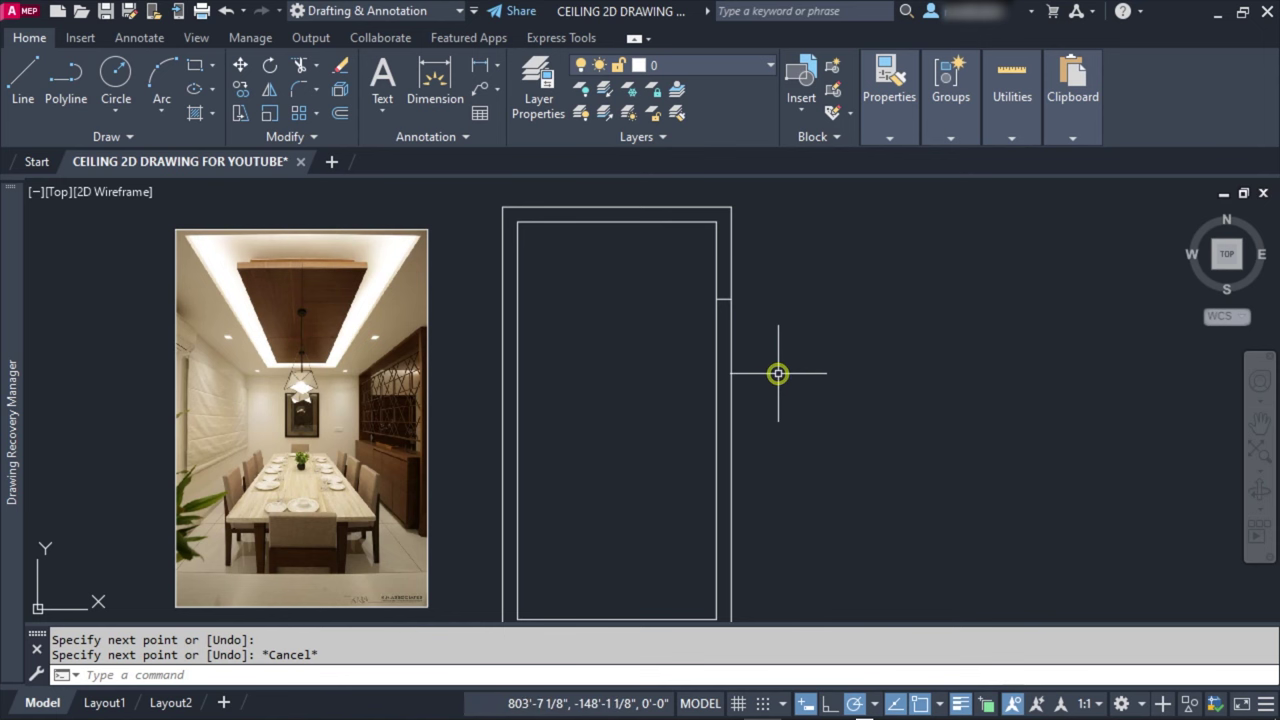
{"action": "type", "text": "o"}
{"action": "key", "text": "Return"}
{"action": "key", "text": "Return"}
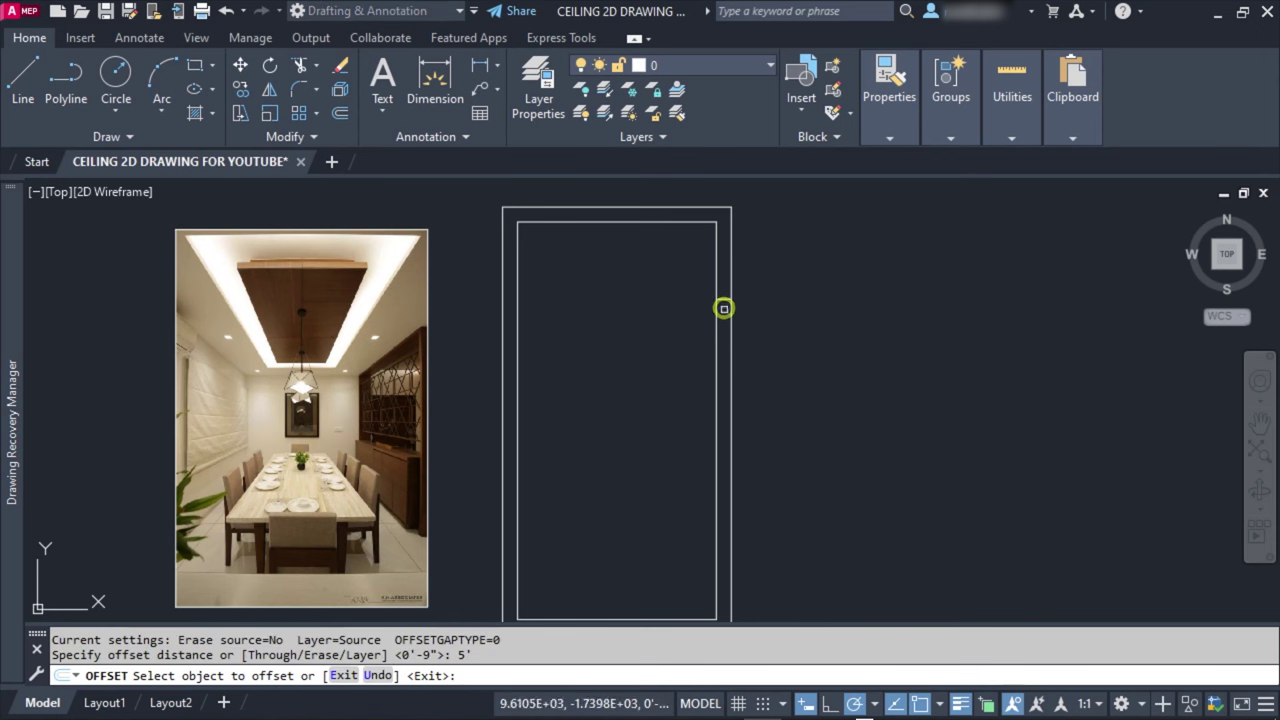
{"action": "left_click", "coordinate": [726, 298]}
{"action": "left_click", "coordinate": [760, 390]}
{"action": "key", "text": "Escape"}
Step: Draw a vertical line joining the two cross lines
{"action": "middle_click_drag", "start_coordinate": [713, 399], "coordinate": [805, 384]}
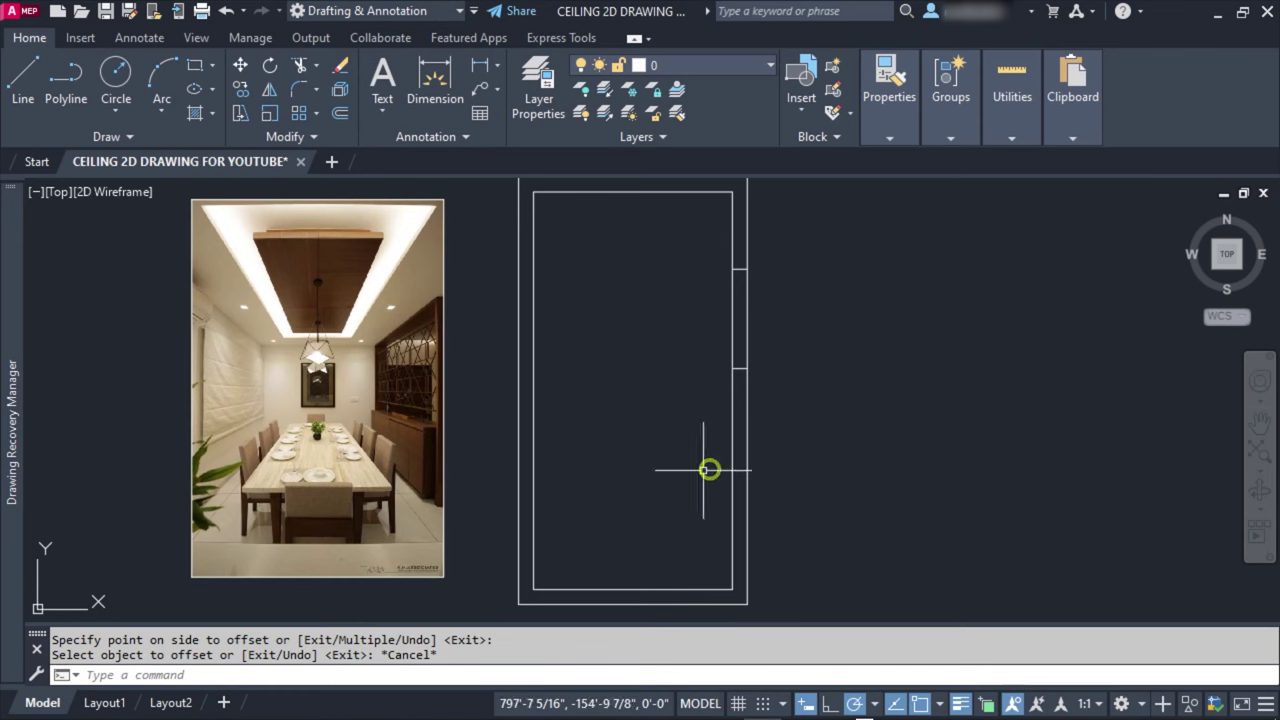
{"action": "scroll", "coordinate": [685, 380], "scroll_direction": "up", "scroll_amount": 2}
{"action": "left_click", "coordinate": [22, 80]}
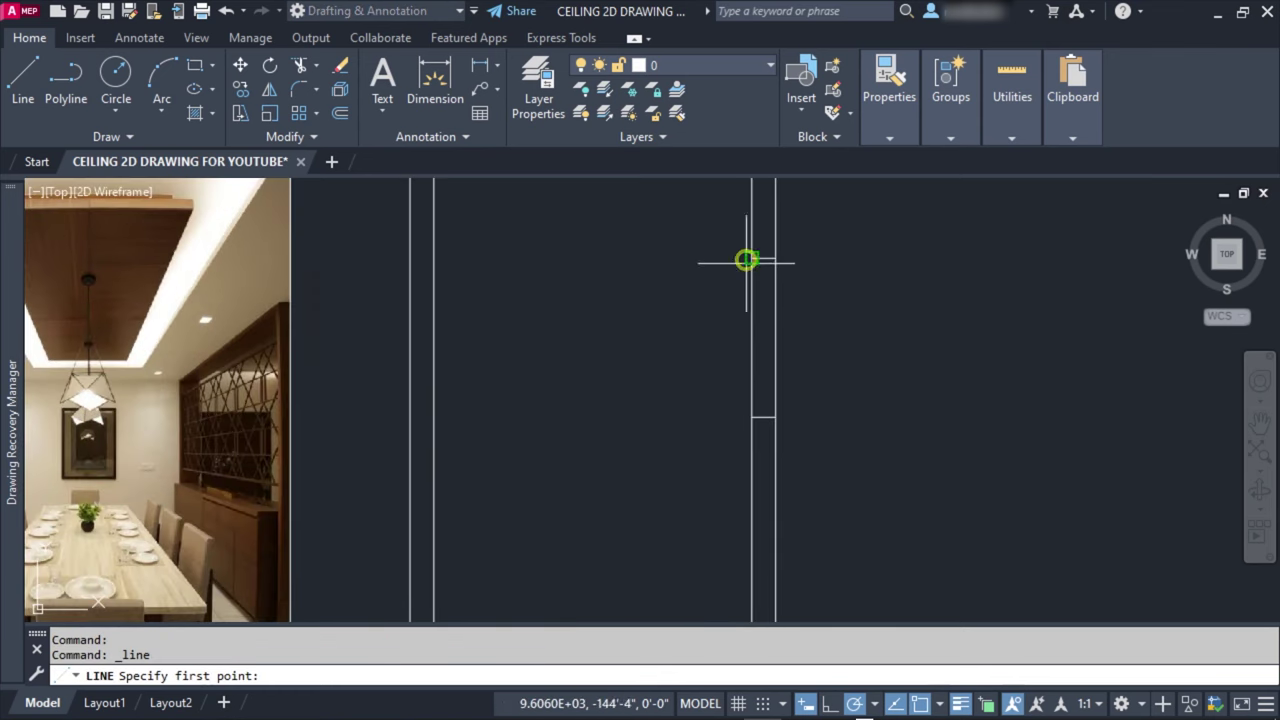
{"action": "scroll", "coordinate": [746, 257], "scroll_direction": "up", "scroll_amount": 2}
{"action": "scroll", "coordinate": [774, 263], "scroll_direction": "up", "scroll_amount": 2}
{"action": "left_click", "coordinate": [786, 236]}
{"action": "scroll", "coordinate": [751, 446], "scroll_direction": "down", "scroll_amount": 3}
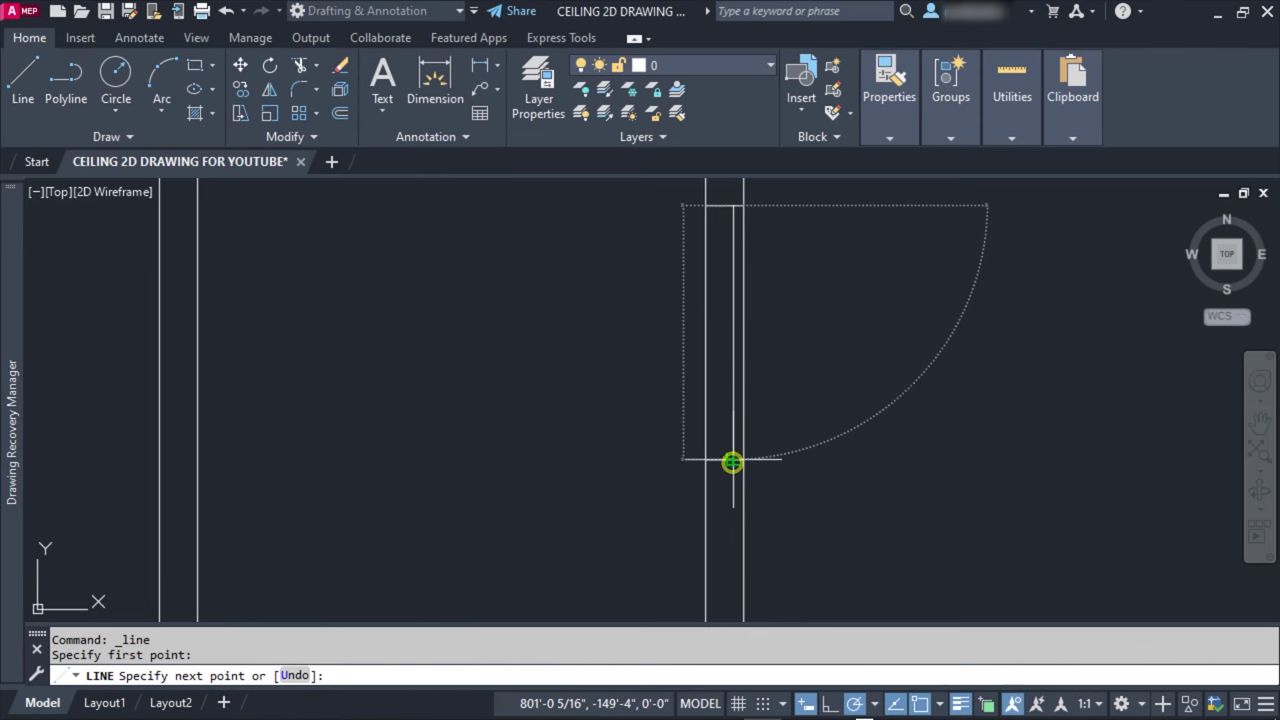
{"action": "left_click", "coordinate": [731, 466]}
{"action": "key", "text": "Escape"}
Step: Mirror the vertical line with MI to form the opposite jamb, keeping the original
{"action": "left_click", "coordinate": [724, 285]}
{"action": "type", "text": "mi"}
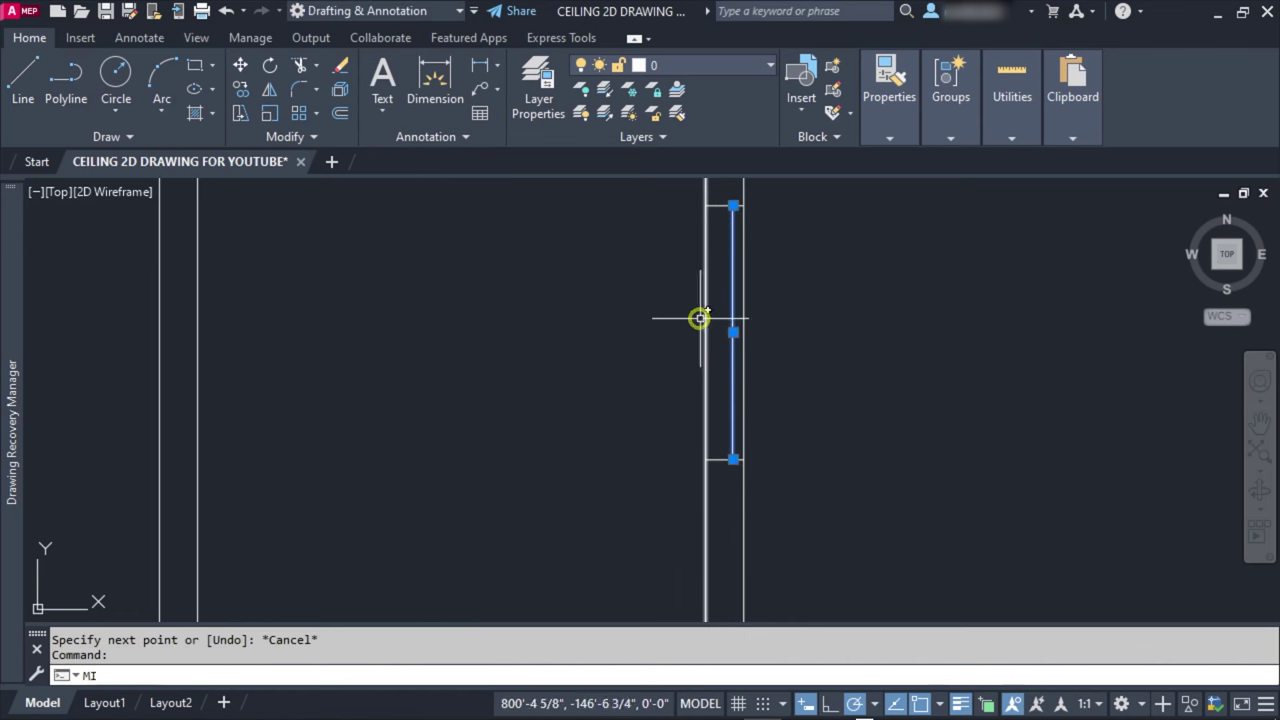
{"action": "key", "text": "Return"}
{"action": "scroll", "coordinate": [715, 200], "scroll_direction": "up", "scroll_amount": 3}
{"action": "left_click", "coordinate": [742, 220]}
{"action": "left_click", "coordinate": [737, 200]}
{"action": "key", "text": "Escape"}
Step: Check the new jamb lines and border edges by selecting and clearing them
{"action": "scroll", "coordinate": [731, 294], "scroll_direction": "down", "scroll_amount": 3}
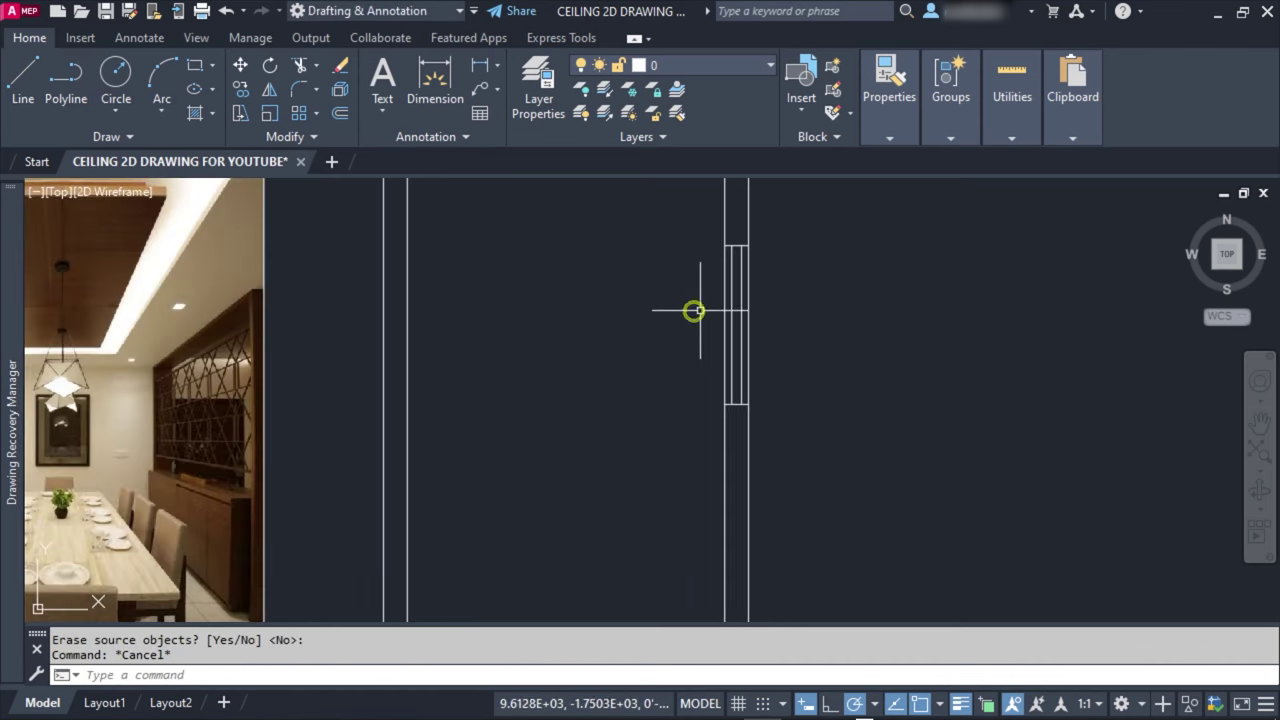
{"action": "scroll", "coordinate": [757, 314], "scroll_direction": "down", "scroll_amount": 3}
{"action": "left_click_drag", "start_coordinate": [750, 255], "coordinate": [900, 436]}
{"action": "key", "text": "Escape"}
{"action": "mouse_move", "coordinate": [871, 200]}
{"action": "left_mouse_down"}
{"action": "mouse_move", "coordinate": [706, 229]}
{"action": "mouse_move", "coordinate": [776, 301]}
{"action": "left_mouse_up"}
{"action": "key", "text": "Escape"}
{"action": "left_click", "coordinate": [868, 457]}
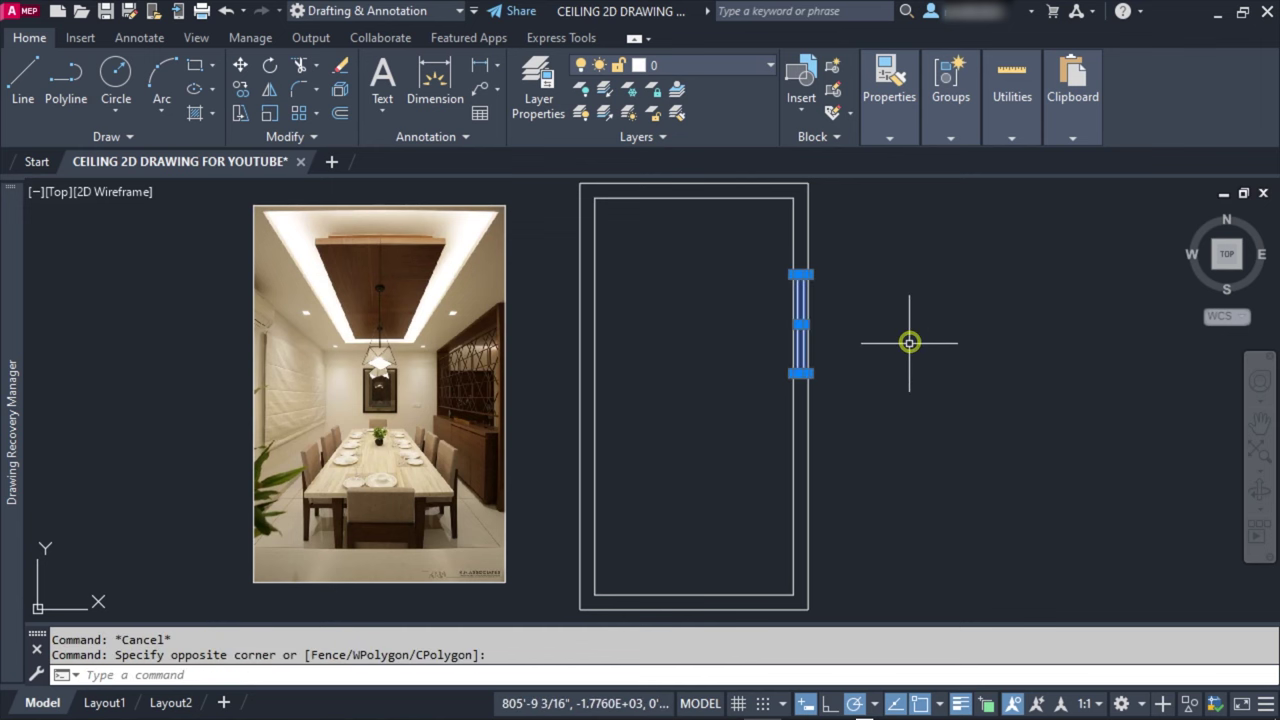
{"action": "key", "text": "Escape"}
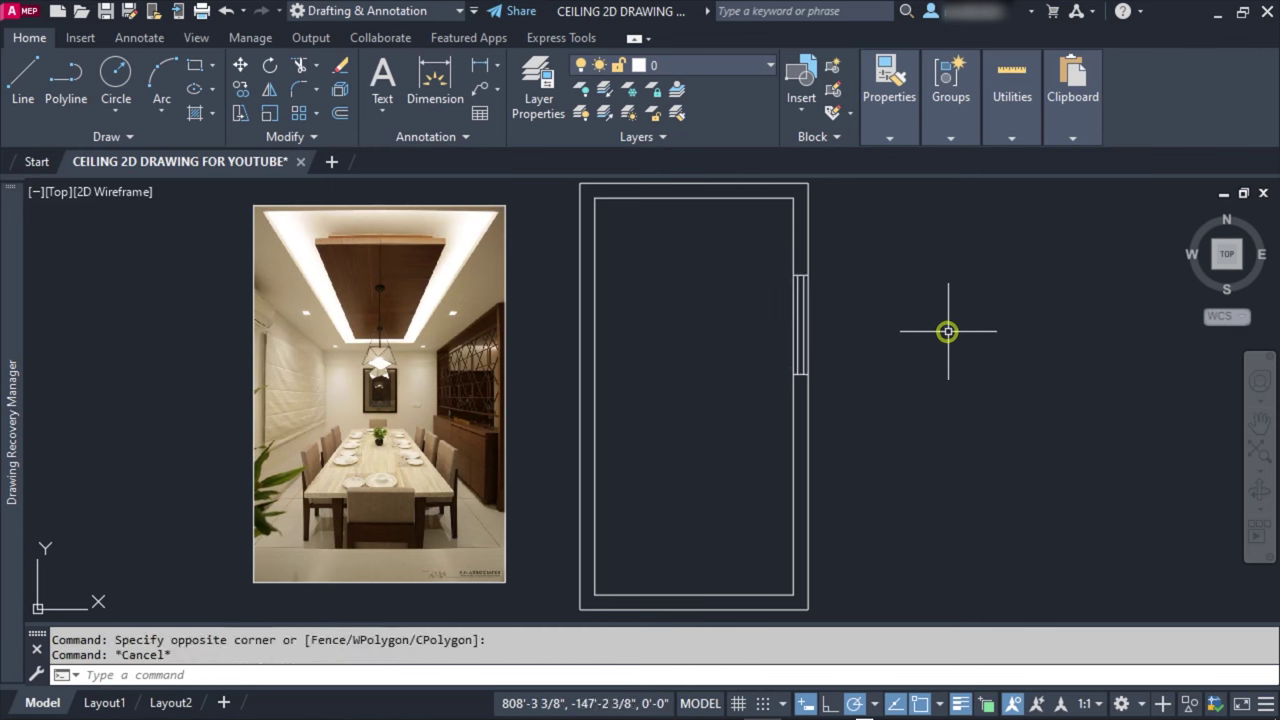
{"action": "scroll", "coordinate": [737, 375], "scroll_direction": "down", "scroll_amount": 1}
{"action": "scroll", "coordinate": [737, 378], "scroll_direction": "down", "scroll_amount": 1}
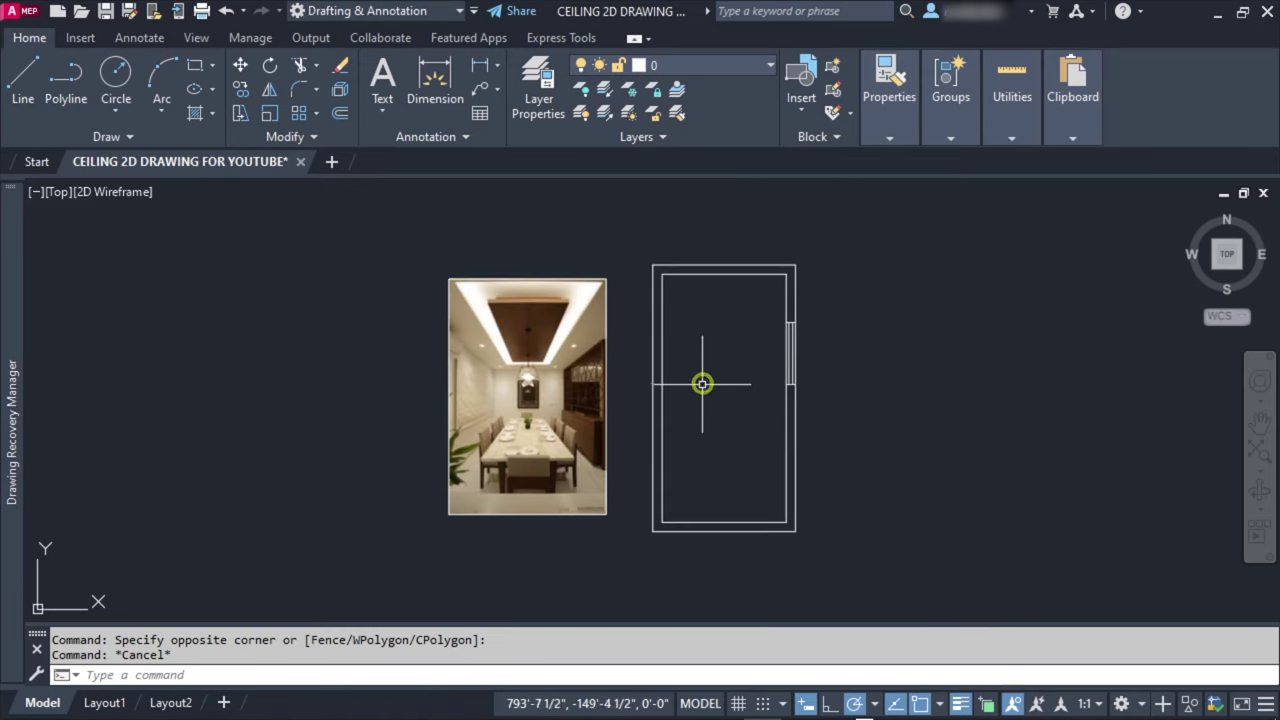
{"action": "scroll", "coordinate": [698, 385], "scroll_direction": "up", "scroll_amount": 2}
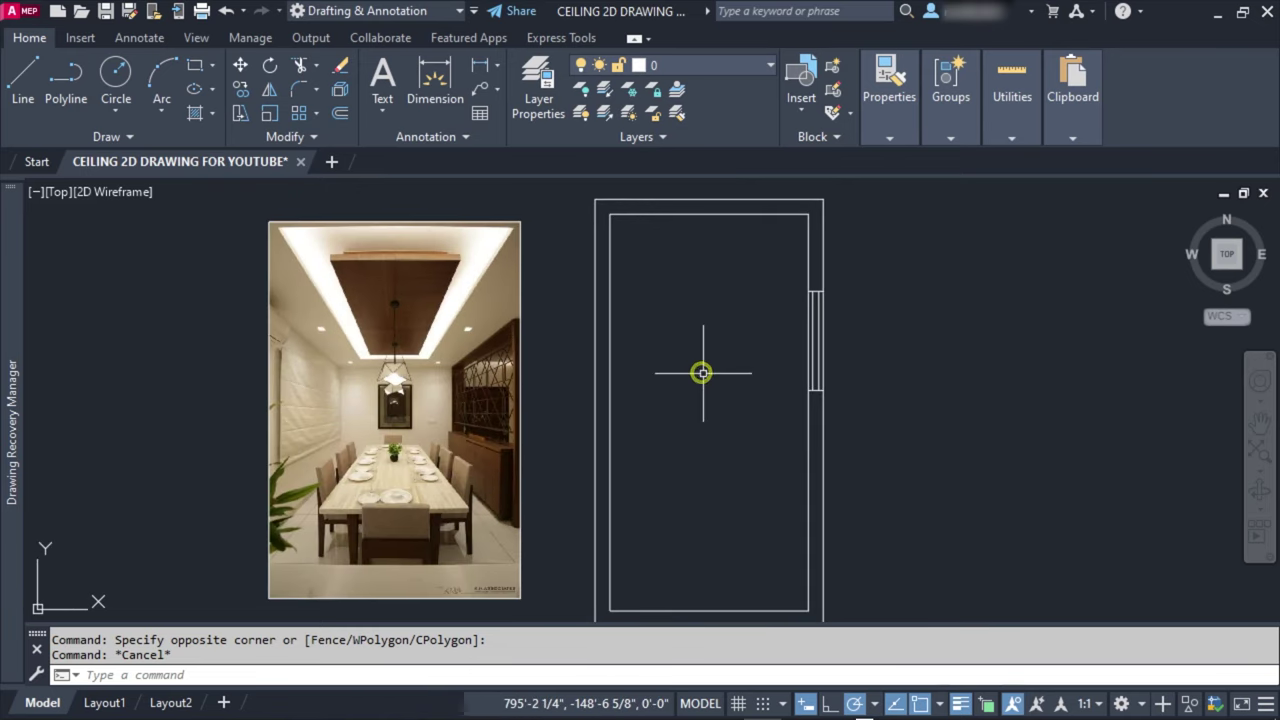
{"action": "key", "text": "Escape"}
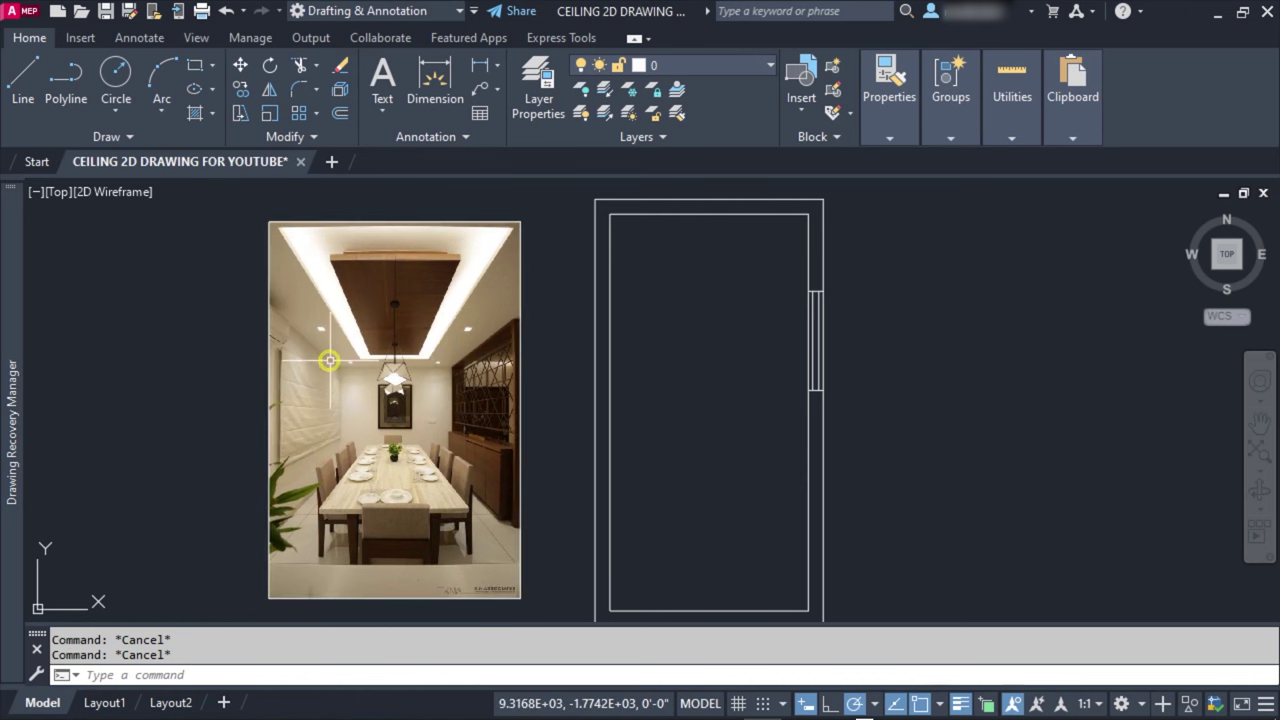
Step: Offset the four inner edges inward by 12
{"action": "left_click", "coordinate": [720, 270]}
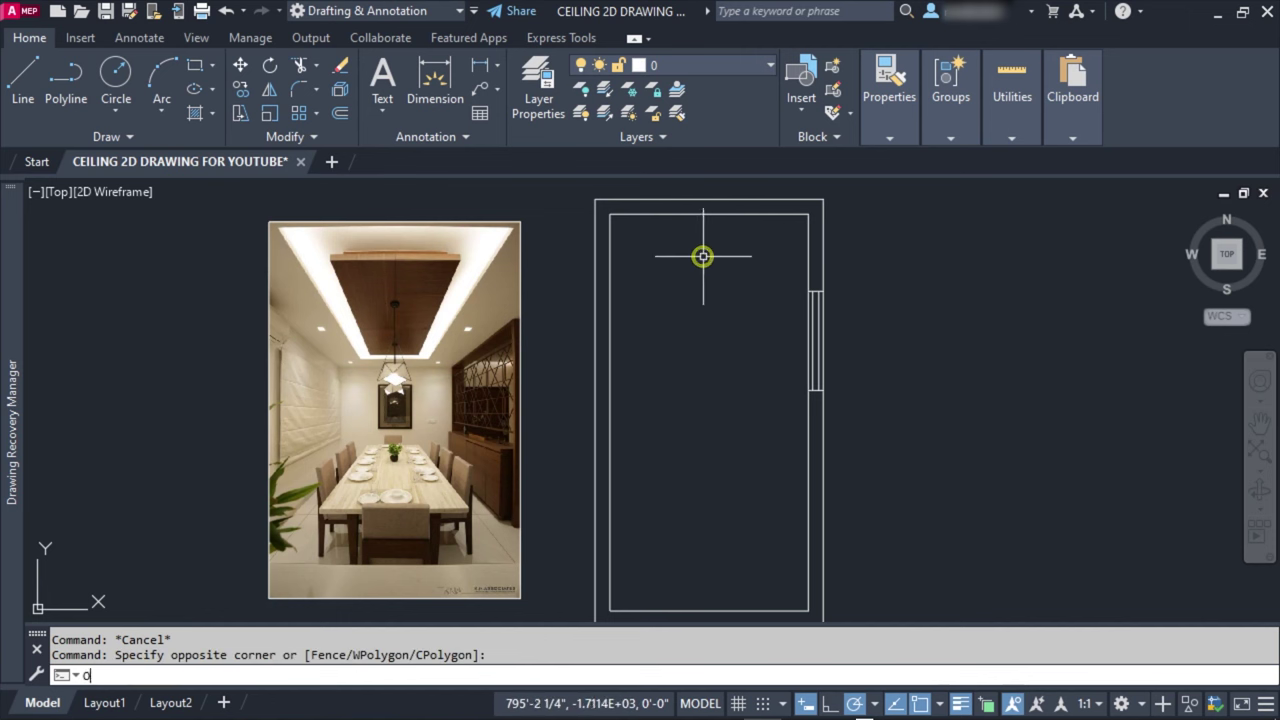
{"action": "key", "text": "Return"}
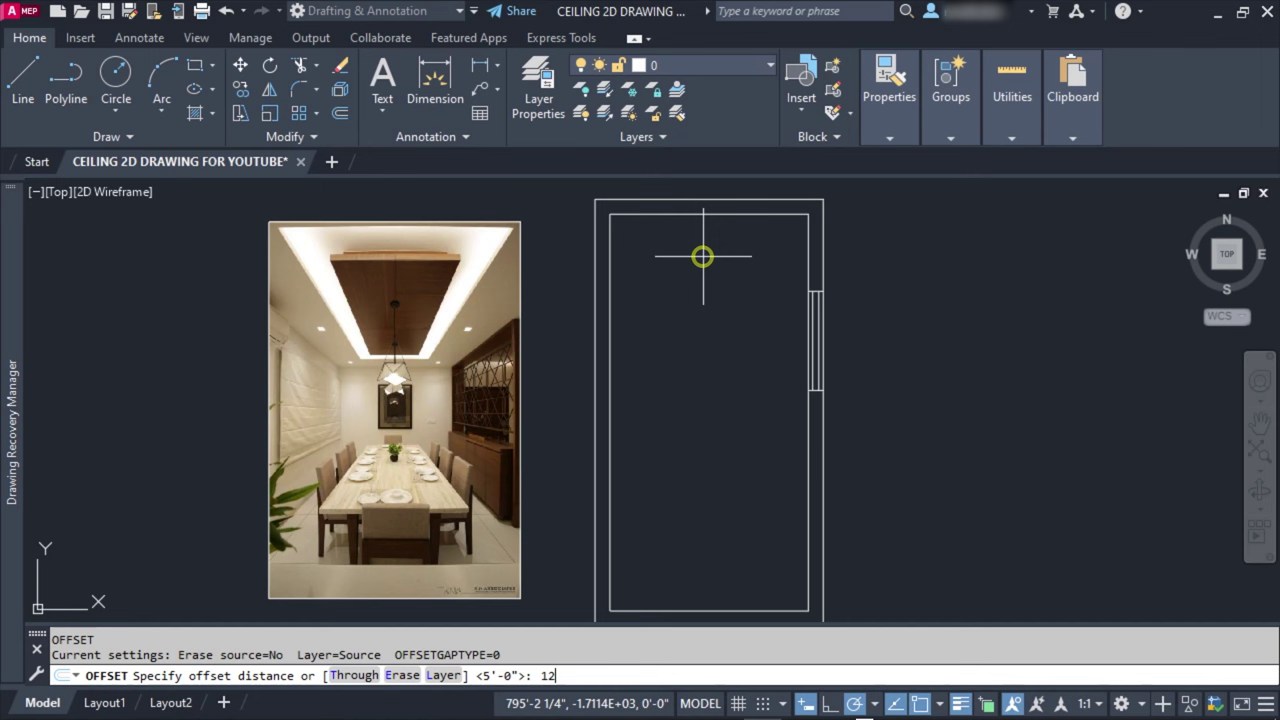
{"action": "key", "text": "Return"}
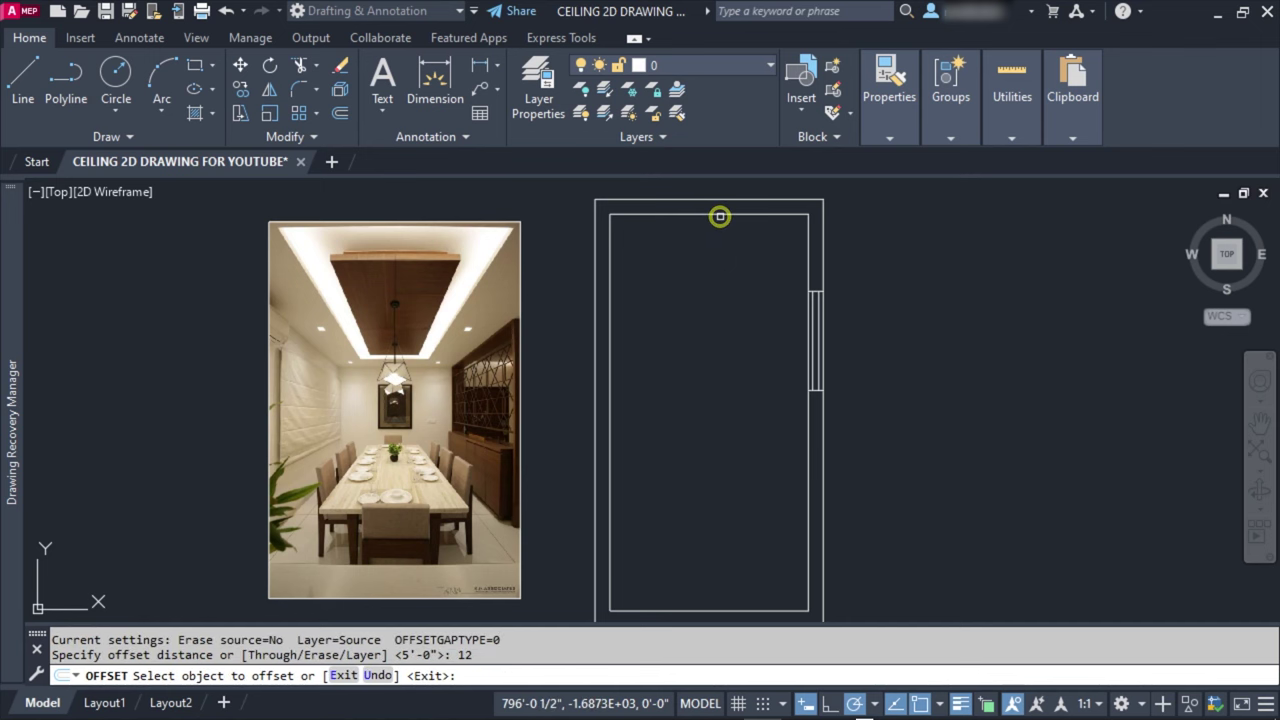
{"action": "left_click", "coordinate": [704, 215]}
{"action": "left_click", "coordinate": [703, 277]}
{"action": "left_click", "coordinate": [610, 266]}
{"action": "left_click", "coordinate": [677, 269]}
{"action": "left_click", "coordinate": [816, 260]}
{"action": "left_click", "coordinate": [770, 500]}
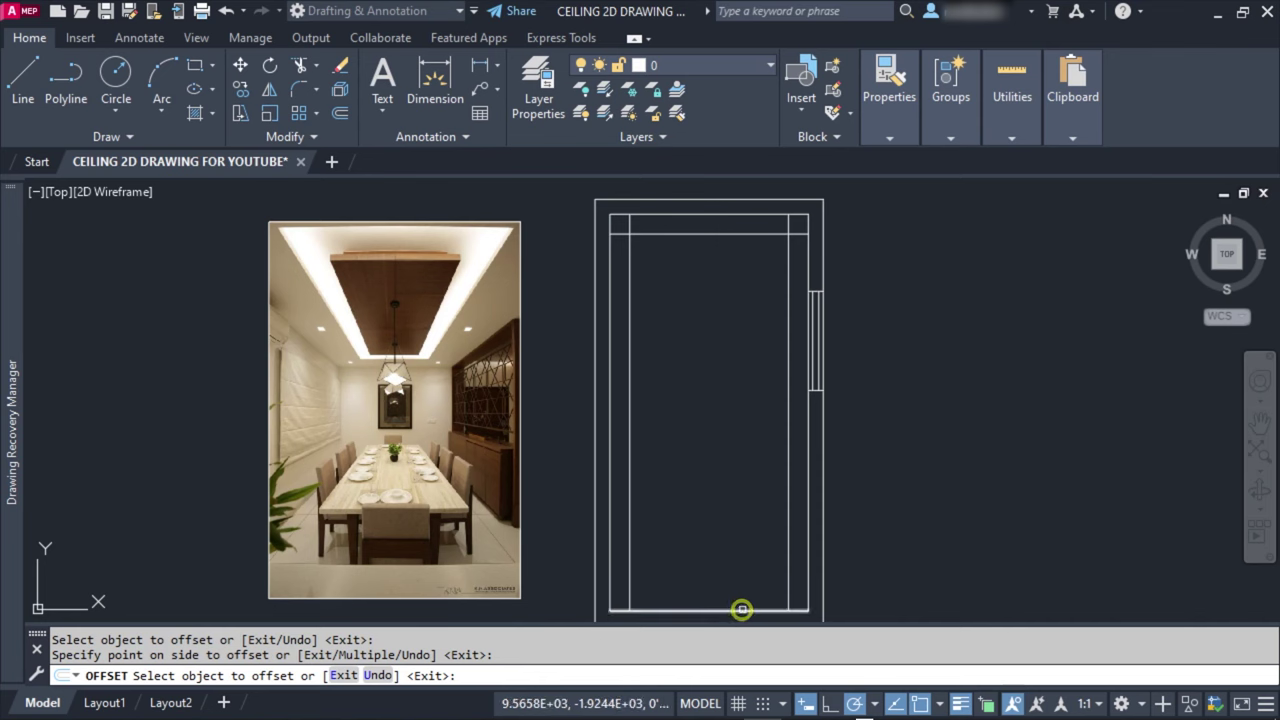
{"action": "left_click", "coordinate": [740, 610]}
{"action": "left_click", "coordinate": [726, 537]}
{"action": "key", "text": "Escape"}
{"action": "middle_click_drag", "start_coordinate": [718, 522], "coordinate": [706, 488]}
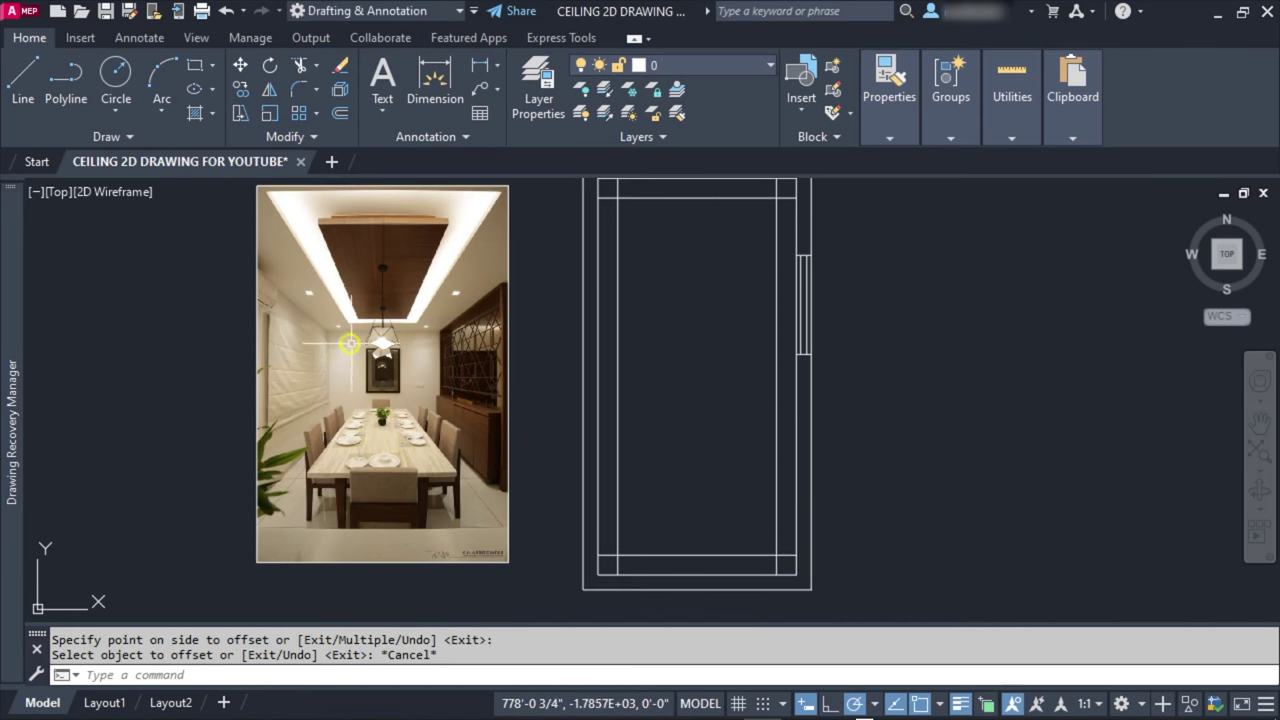
{"action": "middle_click_drag", "start_coordinate": [464, 249], "coordinate": [474, 266]}
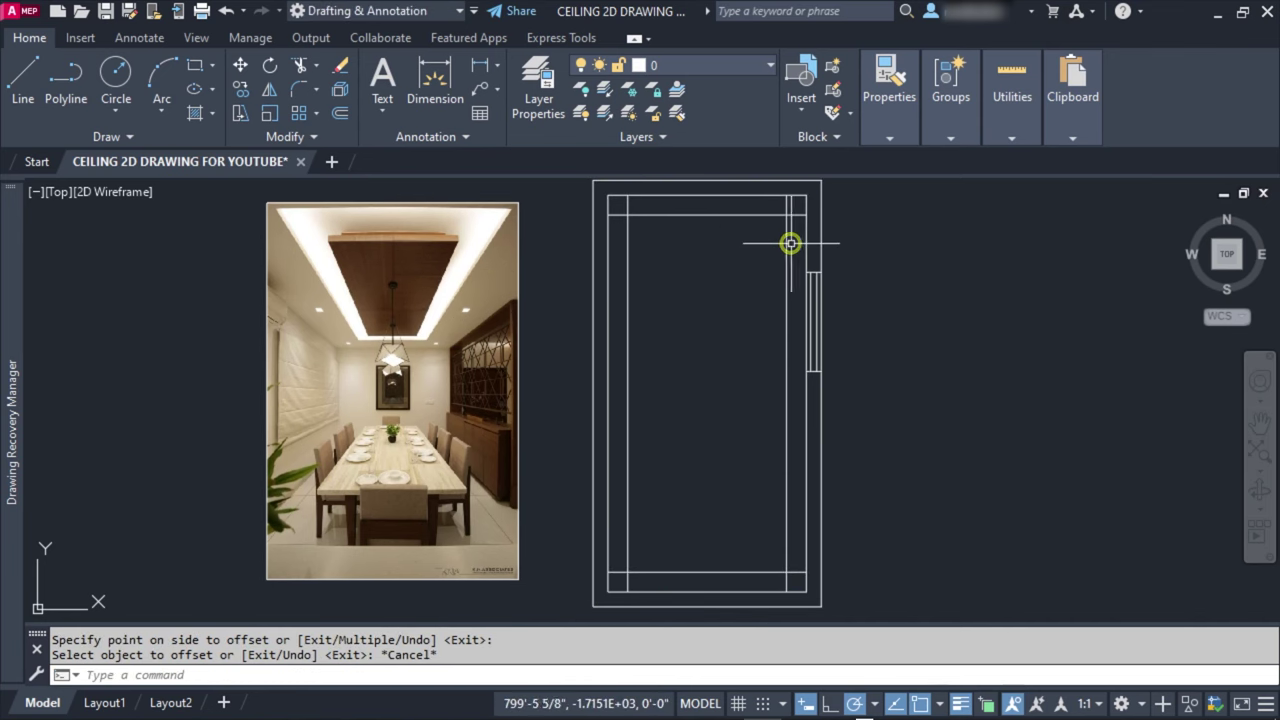
Step: Erase the four lines of the inner rectangle
{"action": "left_click", "coordinate": [796, 206]}
{"action": "left_click", "coordinate": [621, 577]}
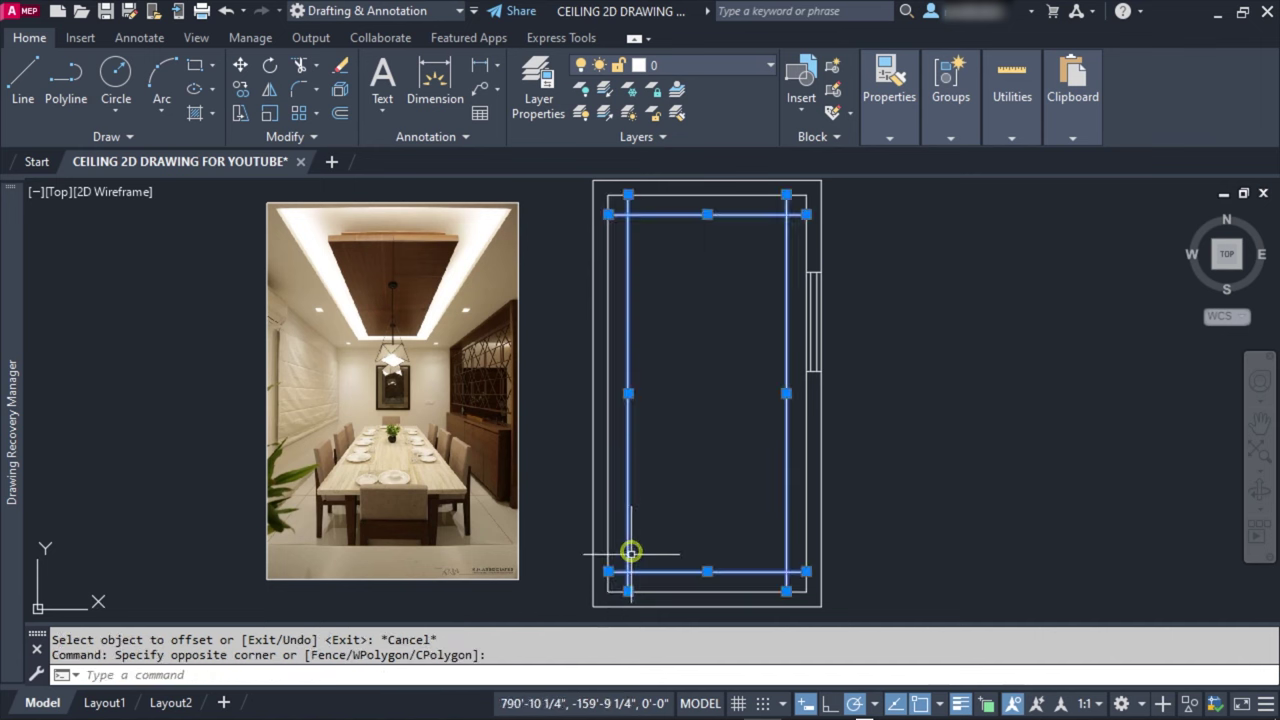
{"action": "type", "text": "e"}
{"action": "key", "text": "Return"}
Step: Offset the top, left, right and bottom edges 20 inward
{"action": "key", "text": "Return"}
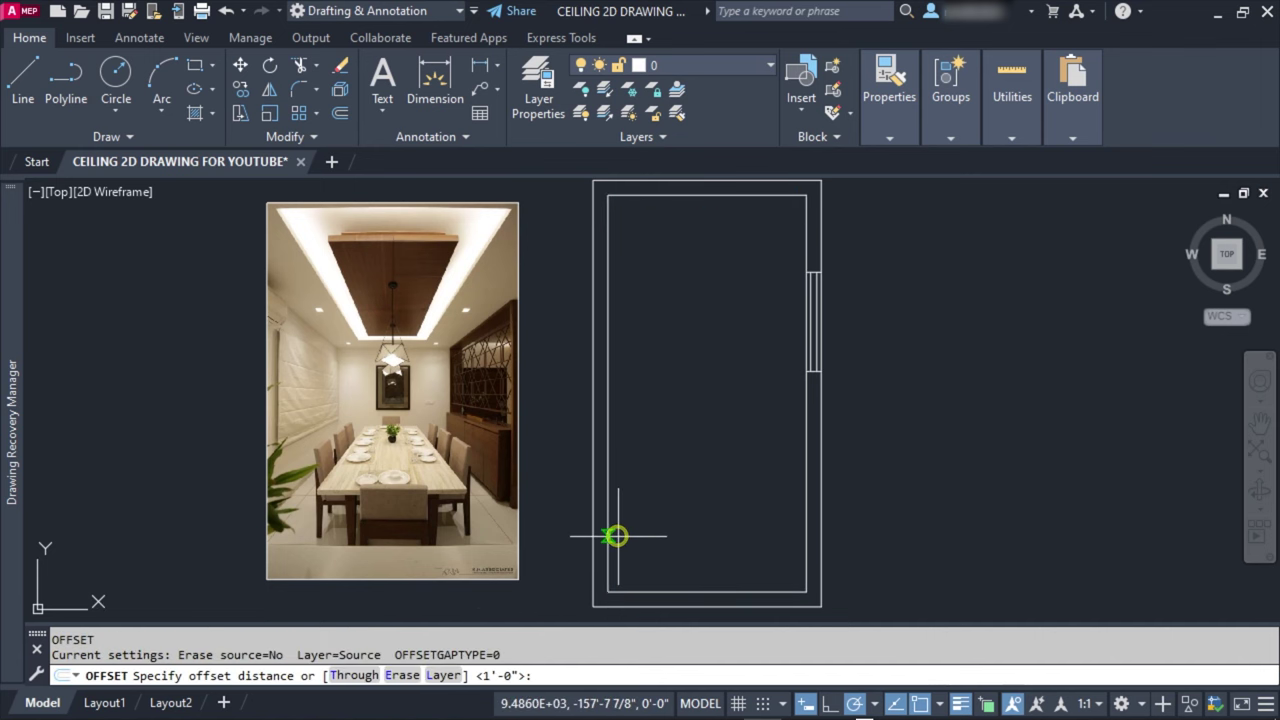
{"action": "type", "text": "0"}
{"action": "key", "text": "Return"}
{"action": "left_click", "coordinate": [665, 193]}
{"action": "left_click", "coordinate": [660, 225]}
{"action": "left_click", "coordinate": [608, 237]}
{"action": "left_click", "coordinate": [720, 255]}
{"action": "left_click", "coordinate": [806, 248]}
{"action": "left_click", "coordinate": [730, 312]}
{"action": "left_click", "coordinate": [693, 590]}
{"action": "left_click", "coordinate": [690, 502]}
{"action": "key", "text": "Escape"}
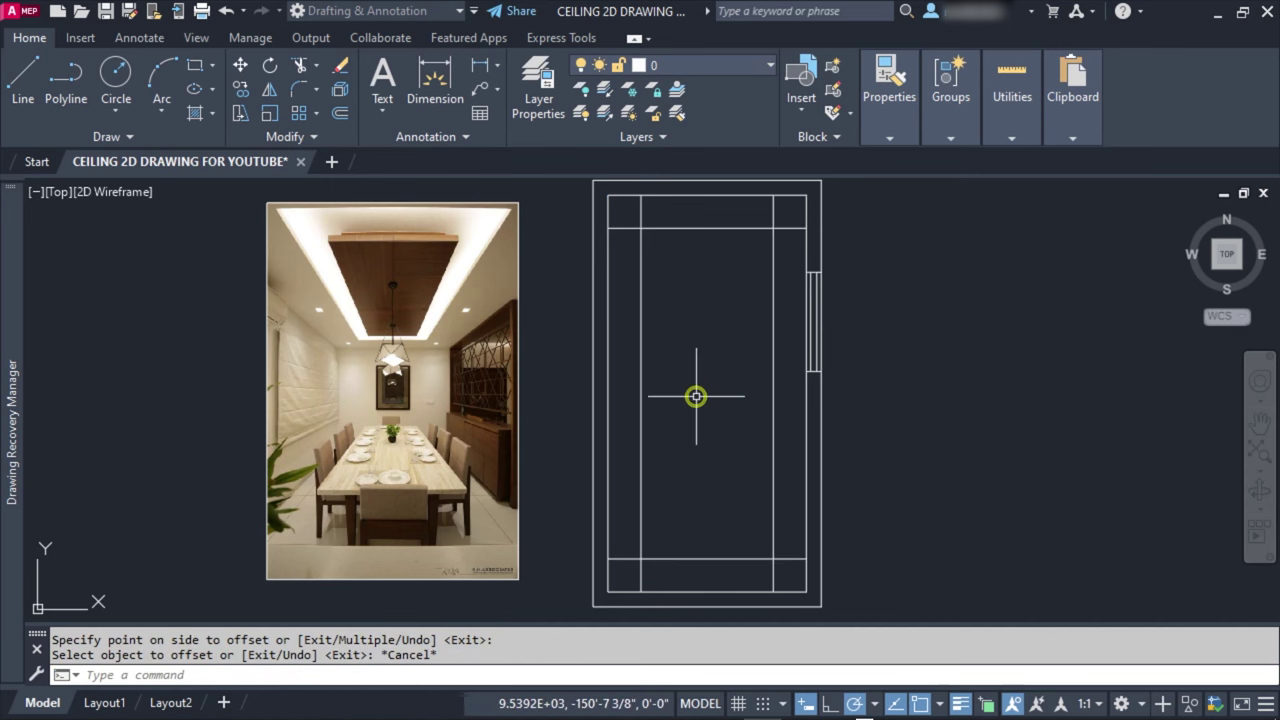
{"action": "middle_click_drag", "start_coordinate": [745, 398], "coordinate": [751, 397]}
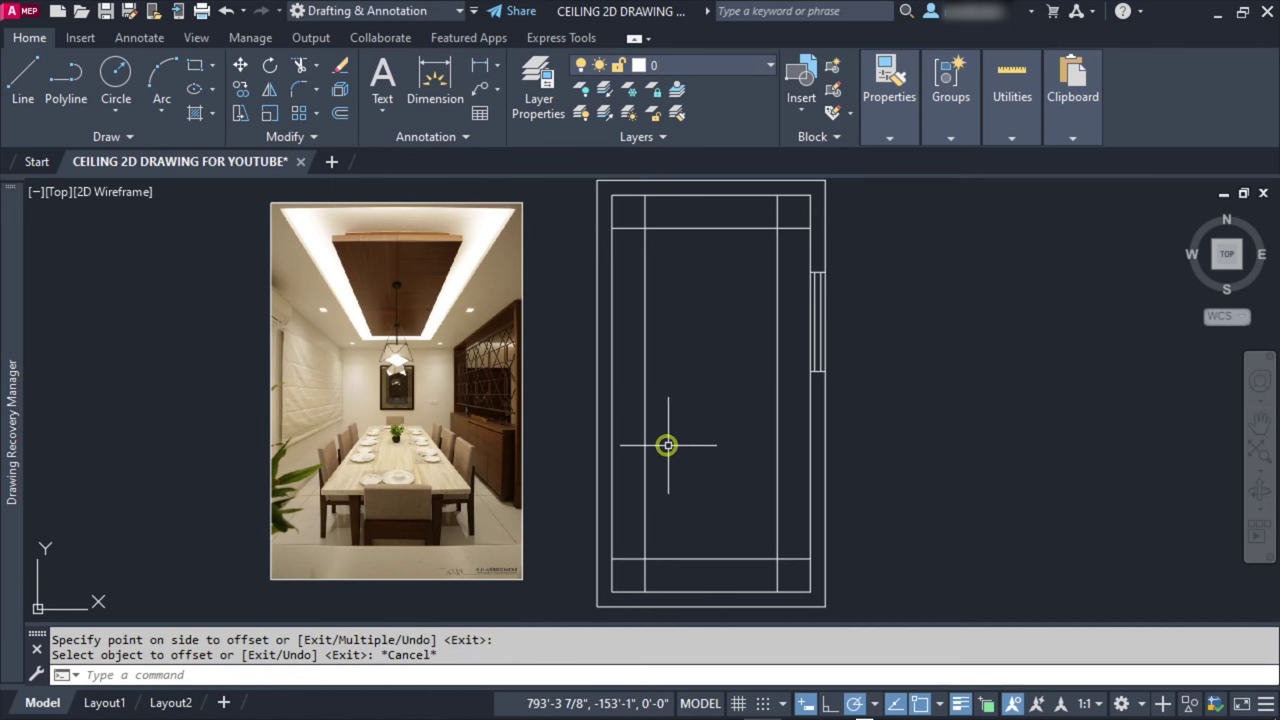
{"action": "middle_click_drag", "start_coordinate": [650, 441], "coordinate": [649, 437]}
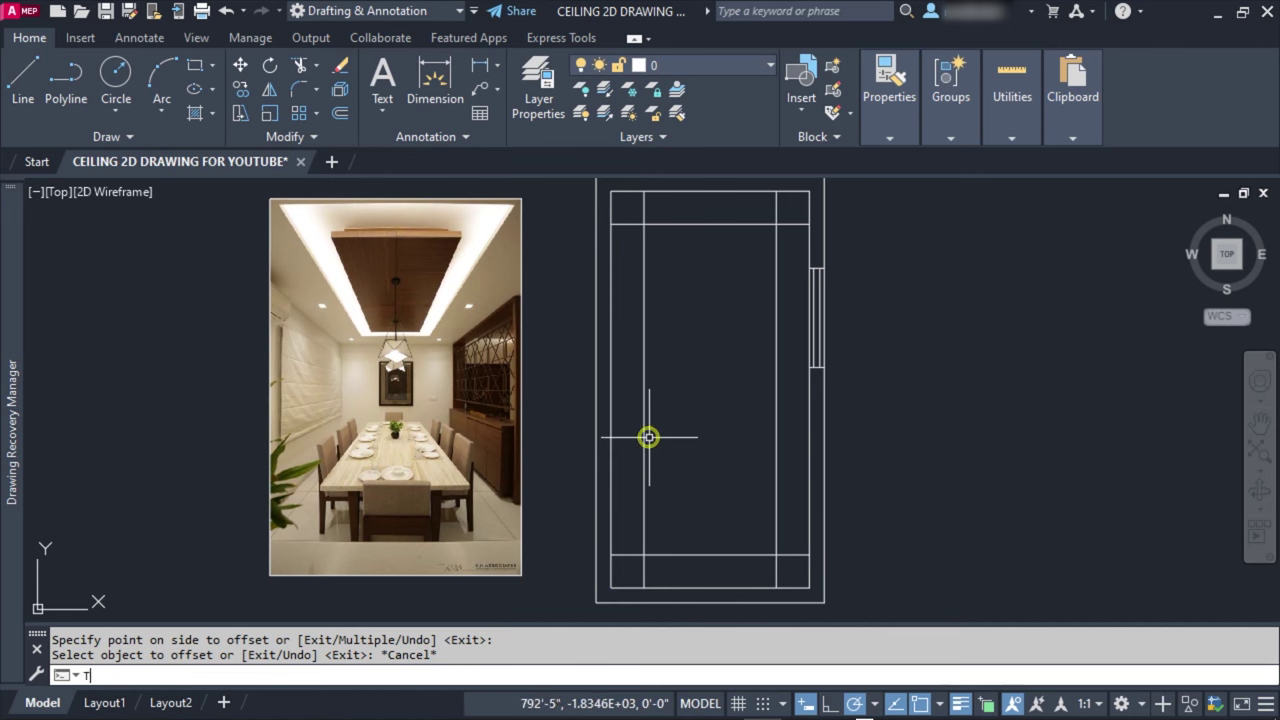
Step: Trim the overshooting line ends at all four corners and zoom to extents
{"action": "type", "text": "r"}
{"action": "key", "text": "Return"}
{"action": "mouse_move", "coordinate": [648, 223]}
{"action": "left_mouse_down"}
{"action": "mouse_move", "coordinate": [634, 211]}
{"action": "mouse_move", "coordinate": [766, 203]}
{"action": "mouse_move", "coordinate": [798, 250]}
{"action": "left_mouse_up"}
{"action": "left_click_drag", "start_coordinate": [783, 554], "coordinate": [770, 578]}
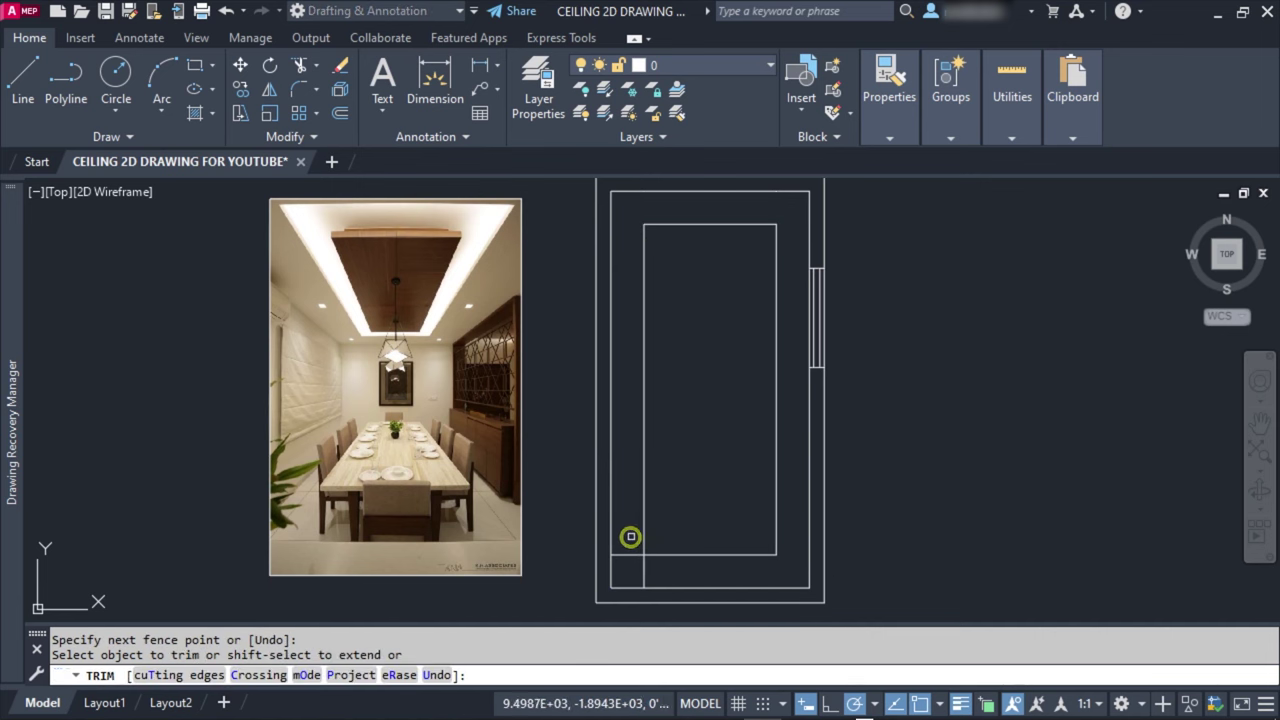
{"action": "left_click_drag", "start_coordinate": [631, 537], "coordinate": [654, 566]}
{"action": "key", "text": "Escape"}
{"action": "middle_click_drag", "start_coordinate": [766, 455], "coordinate": [880, 449]}
{"action": "middle_click", "coordinate": [754, 449]}
{"action": "middle_click", "coordinate": [754, 449]}
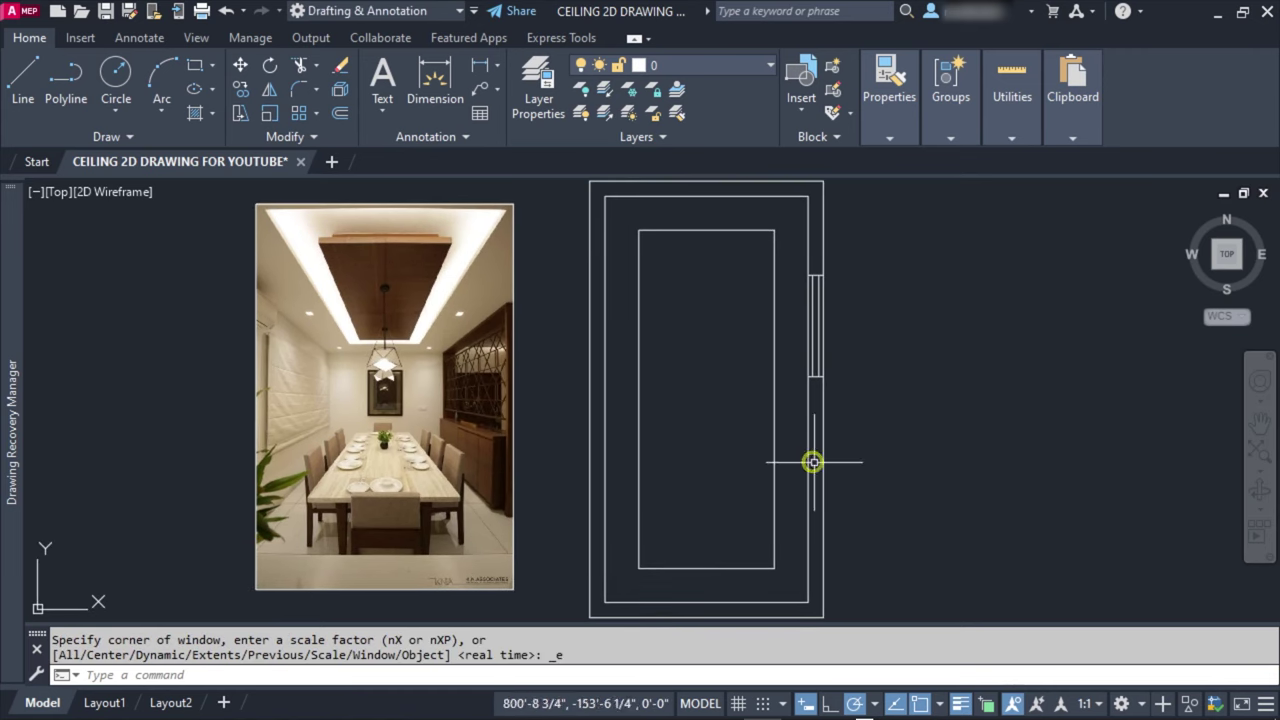
{"action": "key", "text": "Escape"}
{"action": "left_click", "coordinate": [697, 320]}
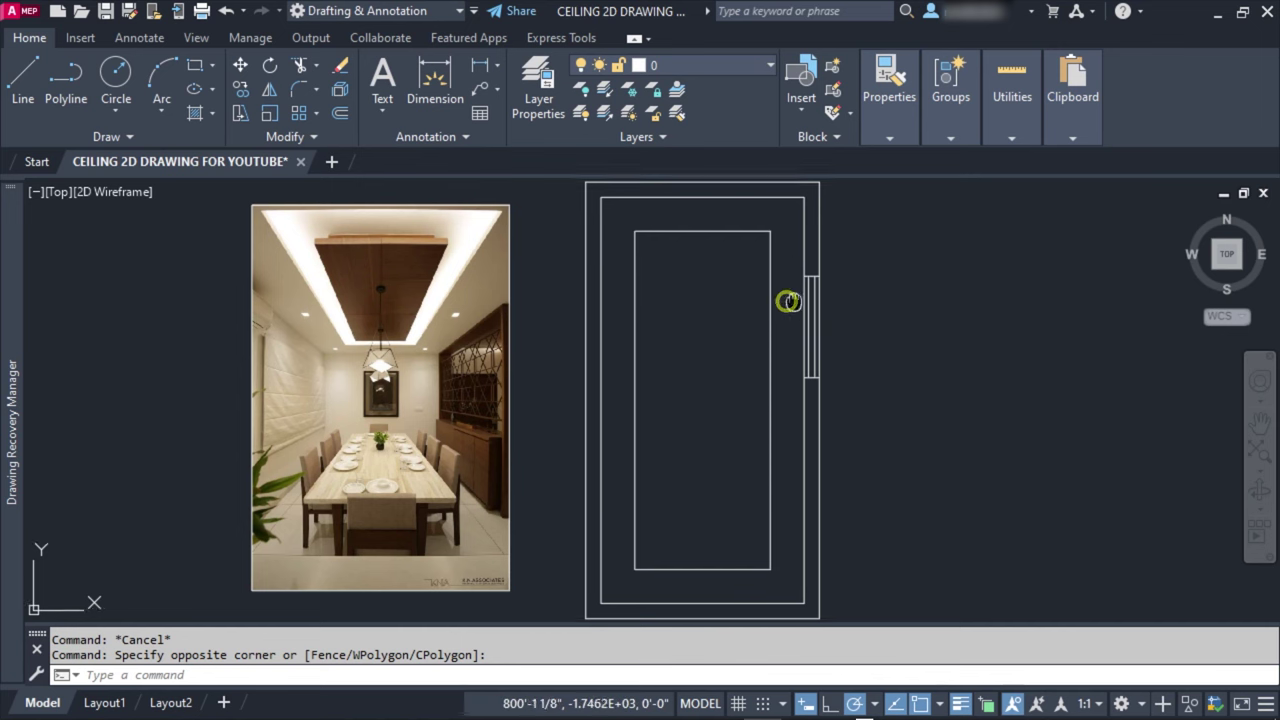
{"action": "mouse_move", "coordinate": [786, 297]}
{"action": "middle_mouse_down"}
{"action": "mouse_move", "coordinate": [574, 314]}
{"action": "mouse_move", "coordinate": [608, 277]}
{"action": "mouse_move", "coordinate": [700, 363]}
{"action": "mouse_move", "coordinate": [677, 374]}
{"action": "middle_mouse_up"}
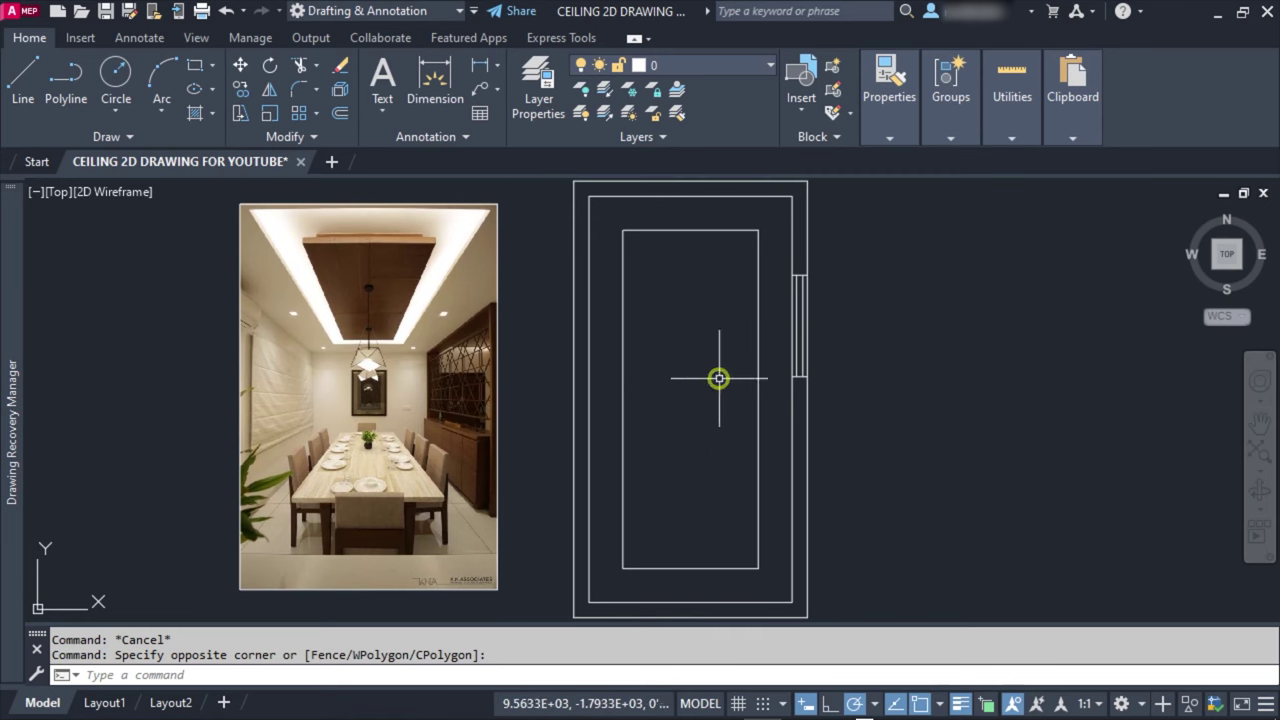
{"action": "left_click", "coordinate": [700, 350]}
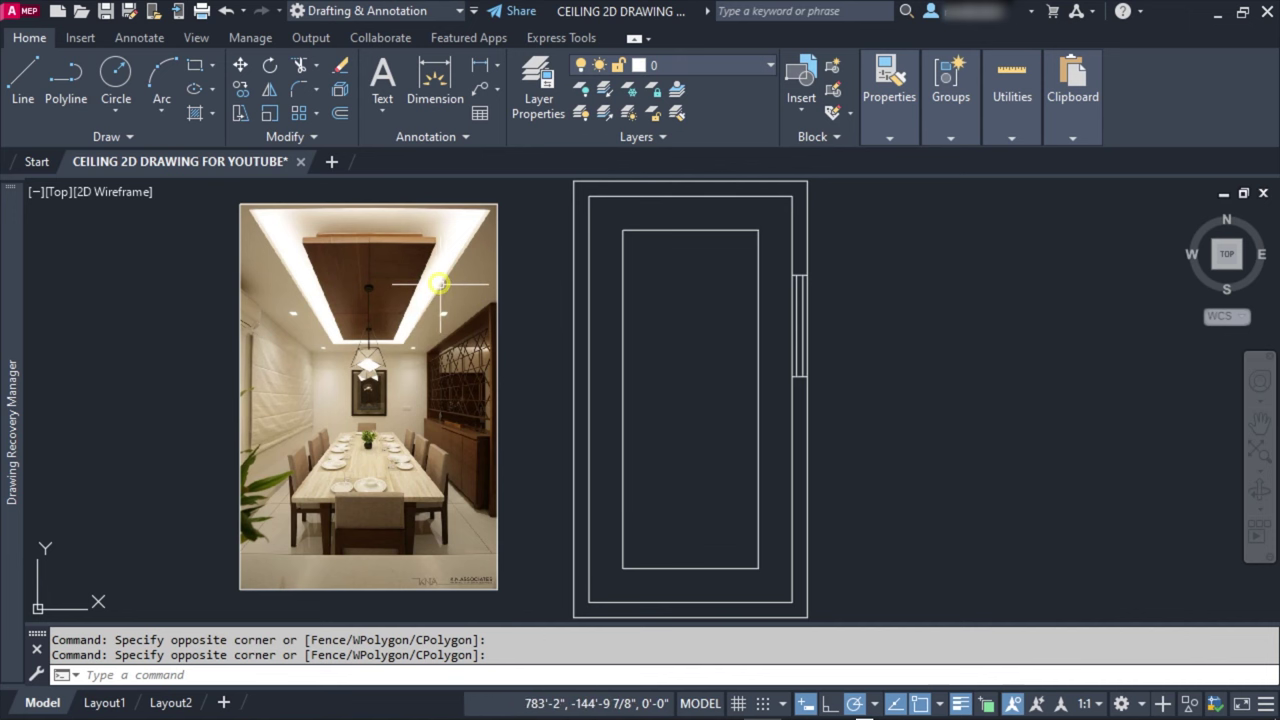
{"action": "left_click", "coordinate": [470, 240]}
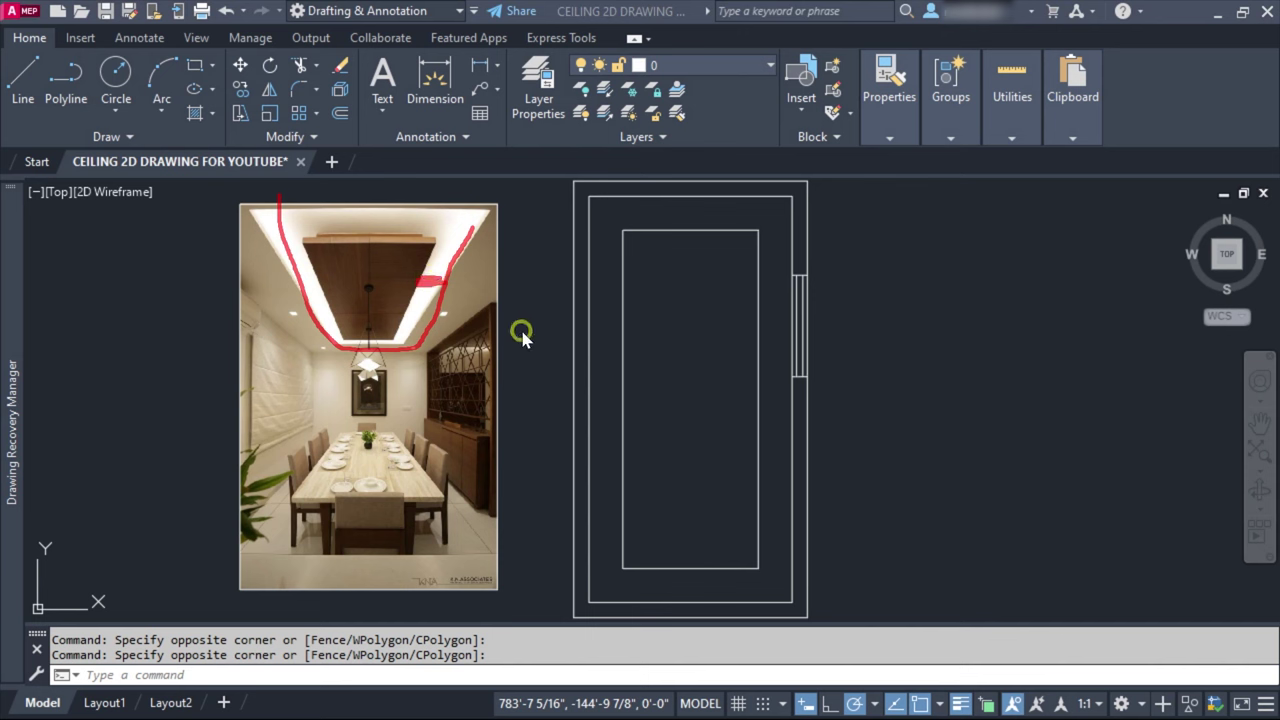
{"action": "left_click", "coordinate": [520, 300]}
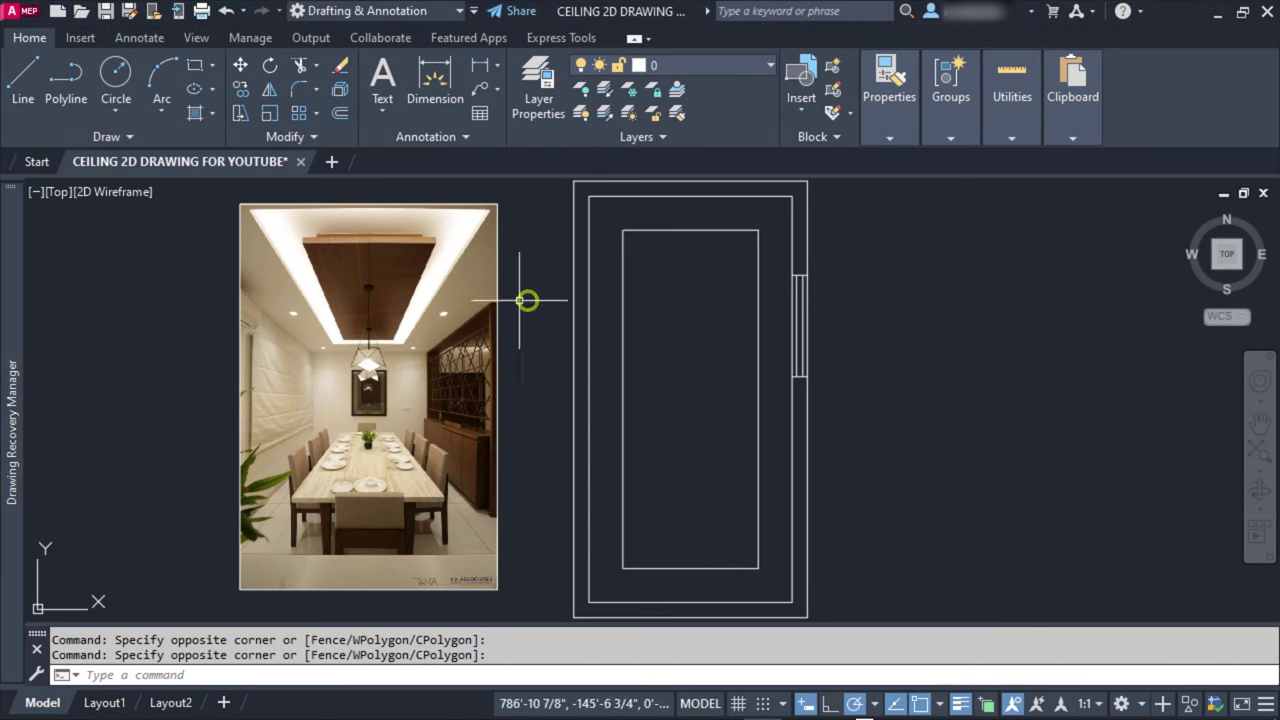
Step: Offset the innermost top and left edges by 15, then erase both copies
{"action": "type", "text": "o"}
{"action": "key", "text": "Return"}
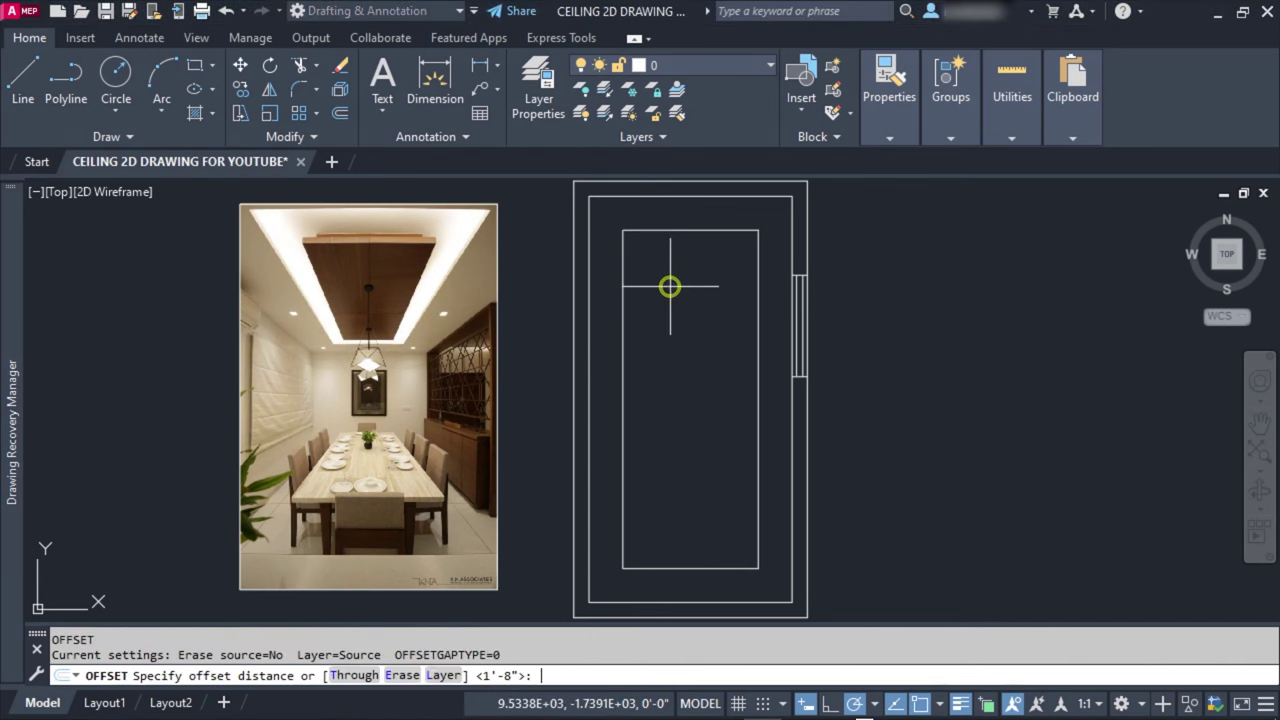
{"action": "type", "text": "15"}
{"action": "key", "text": "Return"}
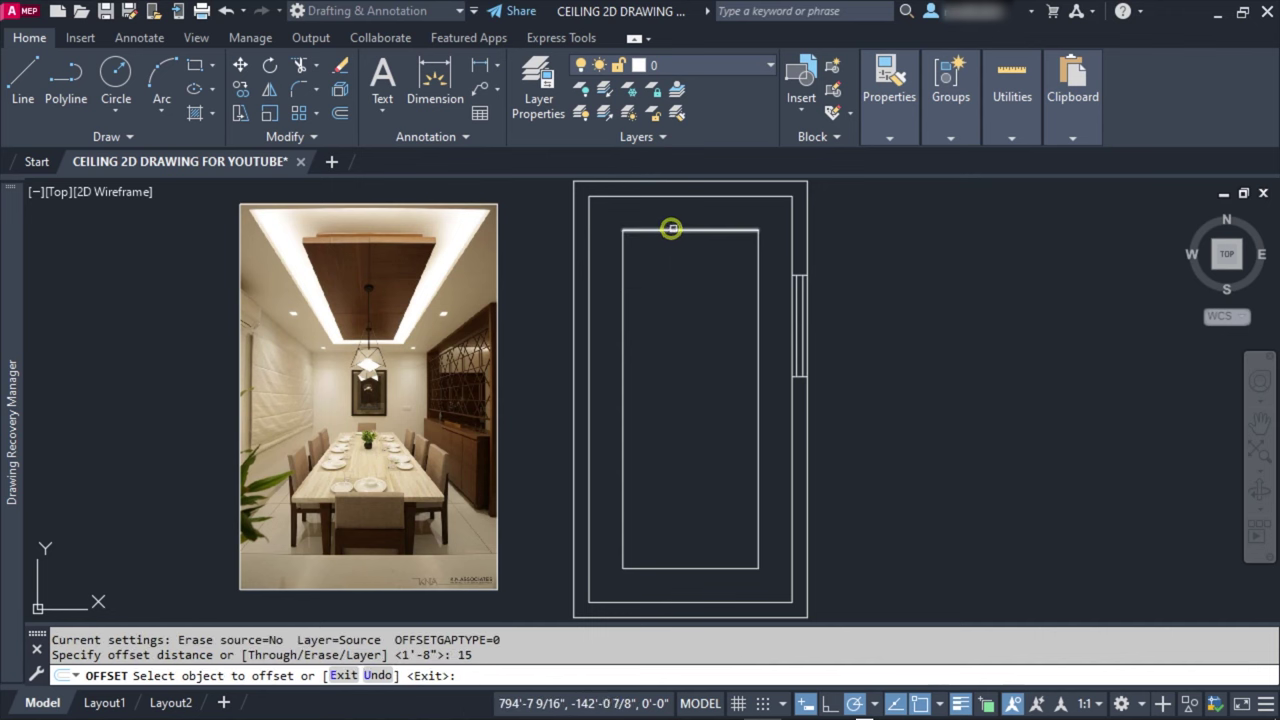
{"action": "left_click", "coordinate": [671, 229]}
{"action": "left_click", "coordinate": [650, 268]}
{"action": "left_click", "coordinate": [623, 294]}
{"action": "left_click", "coordinate": [690, 305]}
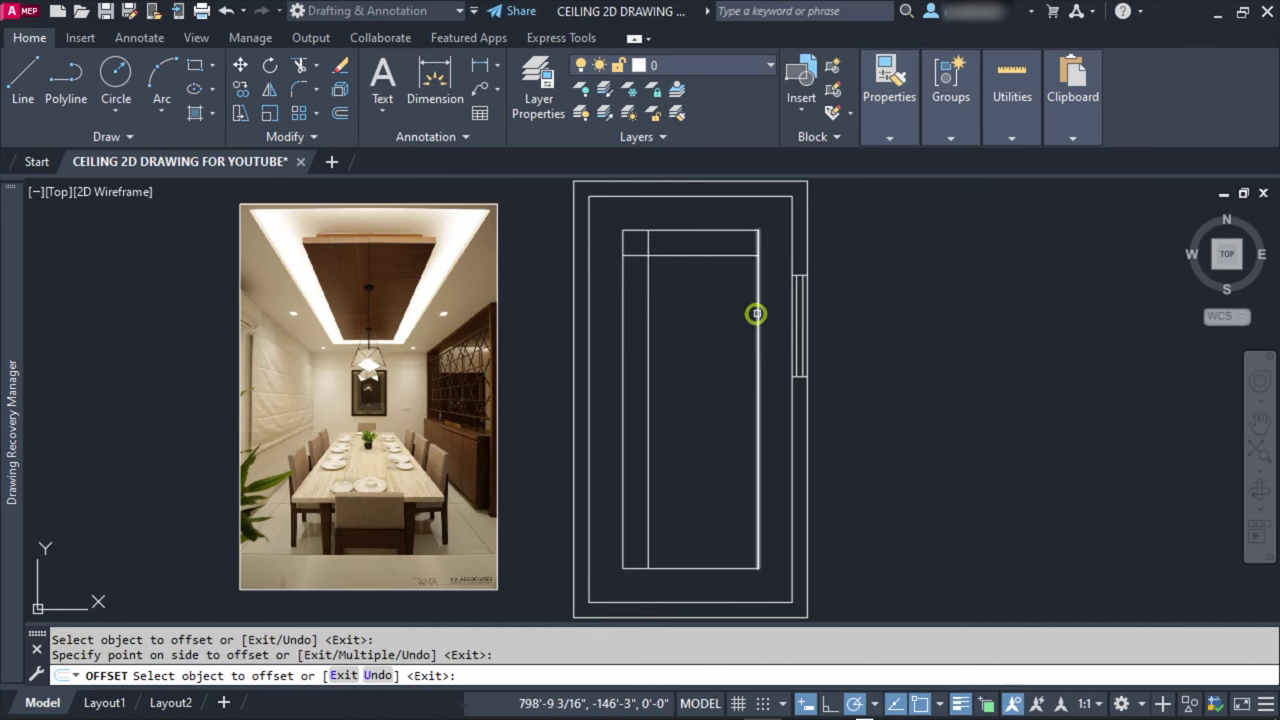
{"action": "key", "text": "Escape"}
{"action": "left_click", "coordinate": [657, 243]}
{"action": "left_click", "coordinate": [632, 287]}
{"action": "type", "text": "e"}
{"action": "key", "text": "Return"}
{"action": "key", "text": "Escape"}
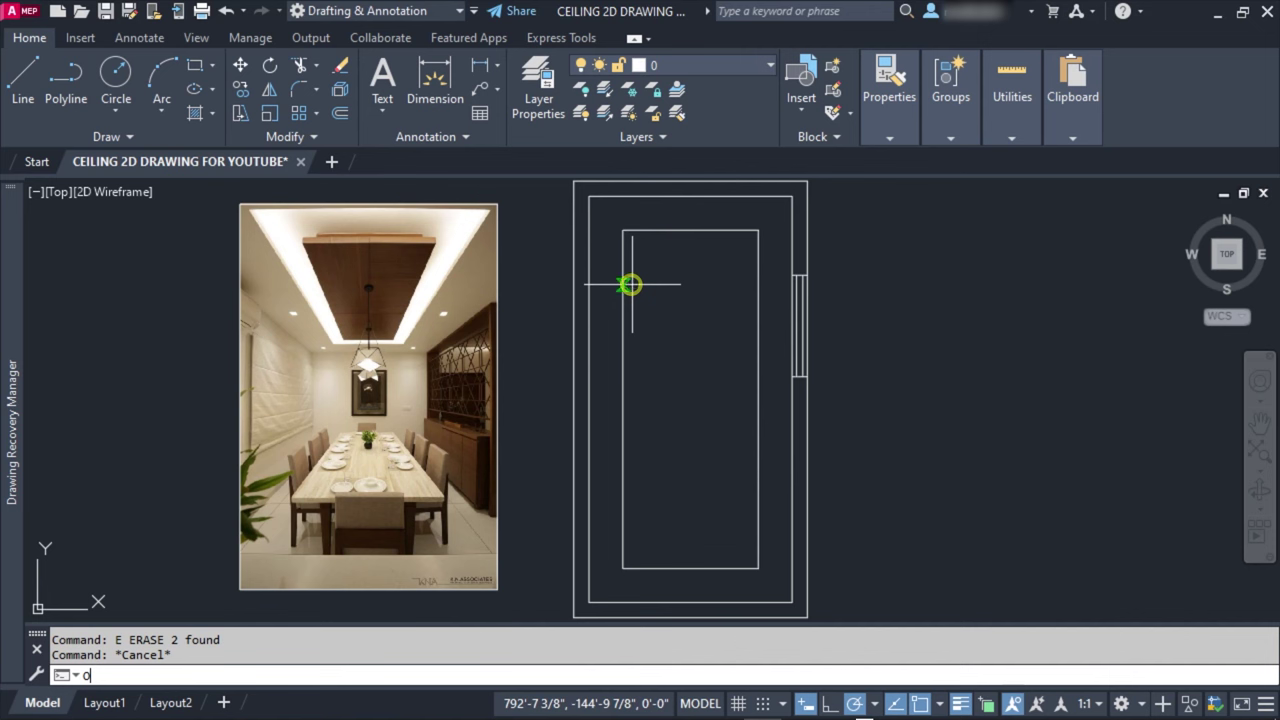
Step: Offset all four edges of the innermost rectangle 20 inward
{"action": "key", "text": "Return"}
{"action": "key", "text": "Return"}
{"action": "left_click", "coordinate": [683, 230]}
{"action": "left_click", "coordinate": [659, 309]}
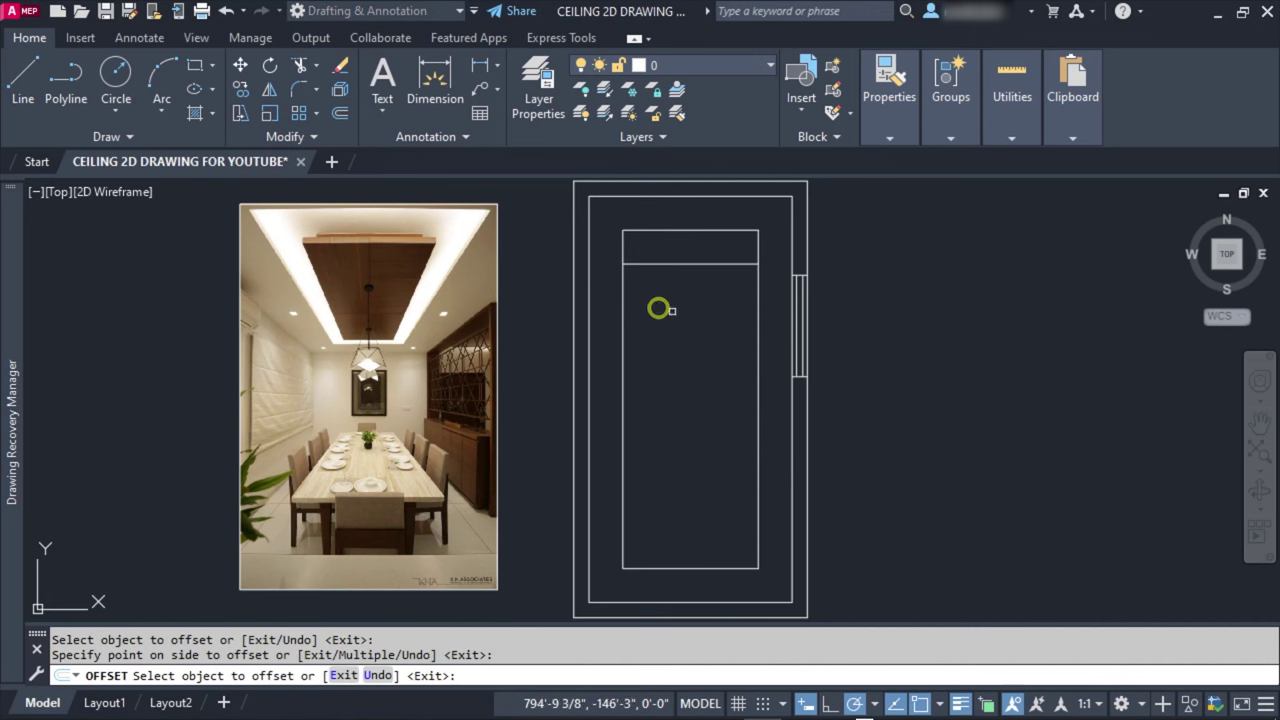
{"action": "left_click", "coordinate": [622, 299]}
{"action": "left_click", "coordinate": [650, 310]}
{"action": "left_click", "coordinate": [758, 318]}
{"action": "left_click", "coordinate": [715, 335]}
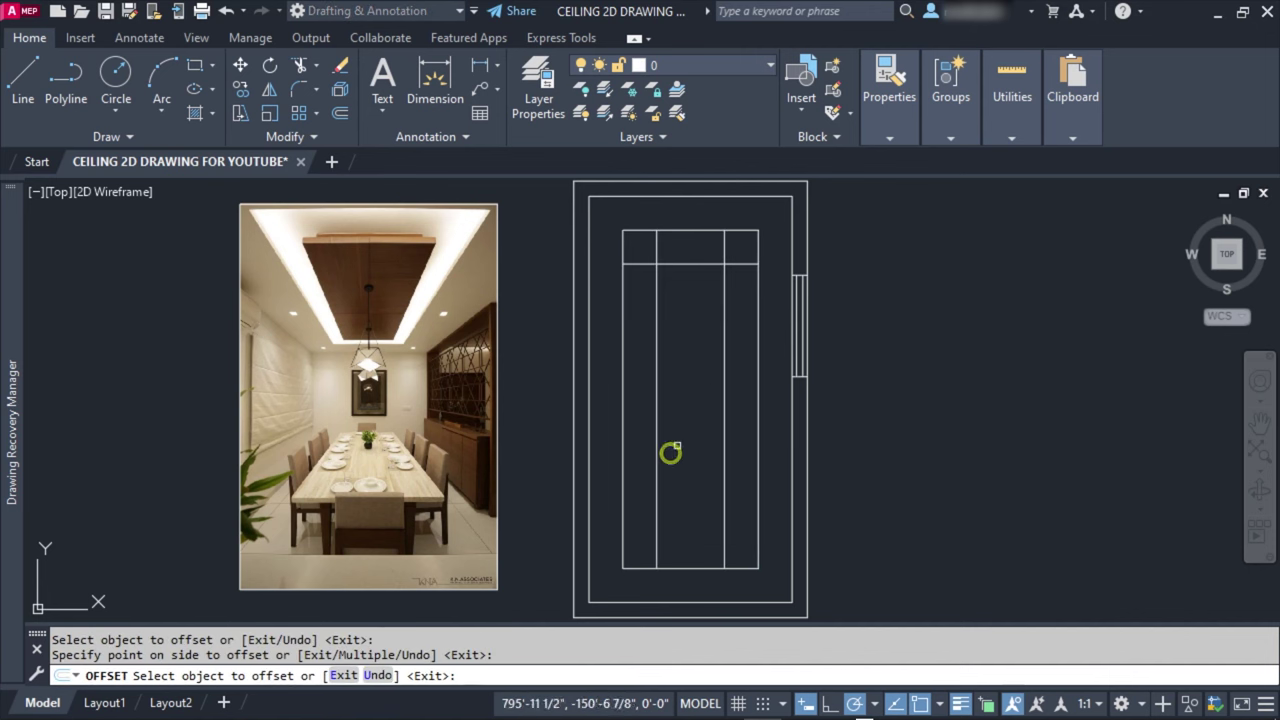
{"action": "left_click", "coordinate": [682, 566]}
{"action": "left_click", "coordinate": [686, 495]}
{"action": "key", "text": "Escape"}
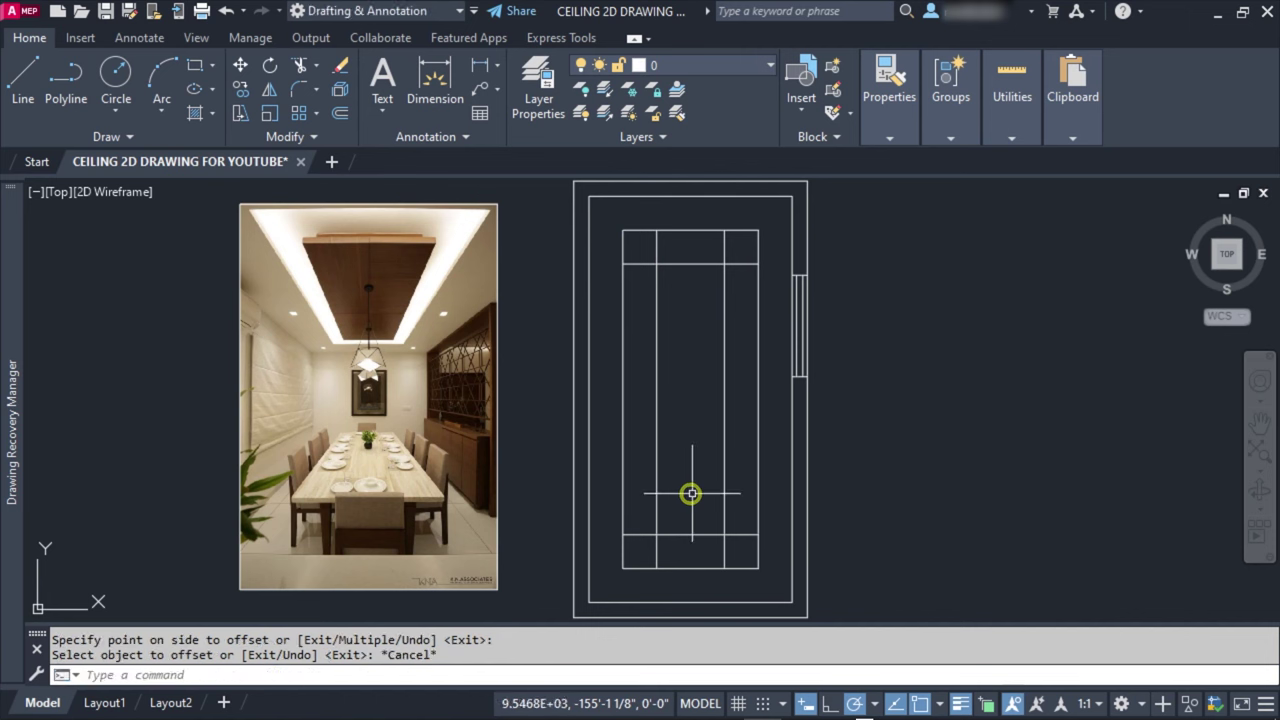
Step: Trim the line ends overhanging the new top and bottom edges
{"action": "type", "text": "tr"}
{"action": "key", "text": "Return"}
{"action": "mouse_move", "coordinate": [735, 238]}
{"action": "left_mouse_down"}
{"action": "mouse_move", "coordinate": [651, 251]}
{"action": "mouse_move", "coordinate": [737, 276]}
{"action": "left_mouse_up"}
{"action": "mouse_move", "coordinate": [743, 520]}
{"action": "left_mouse_down"}
{"action": "mouse_move", "coordinate": [700, 543]}
{"action": "mouse_move", "coordinate": [649, 529]}
{"action": "left_mouse_up"}
{"action": "key", "text": "Escape"}
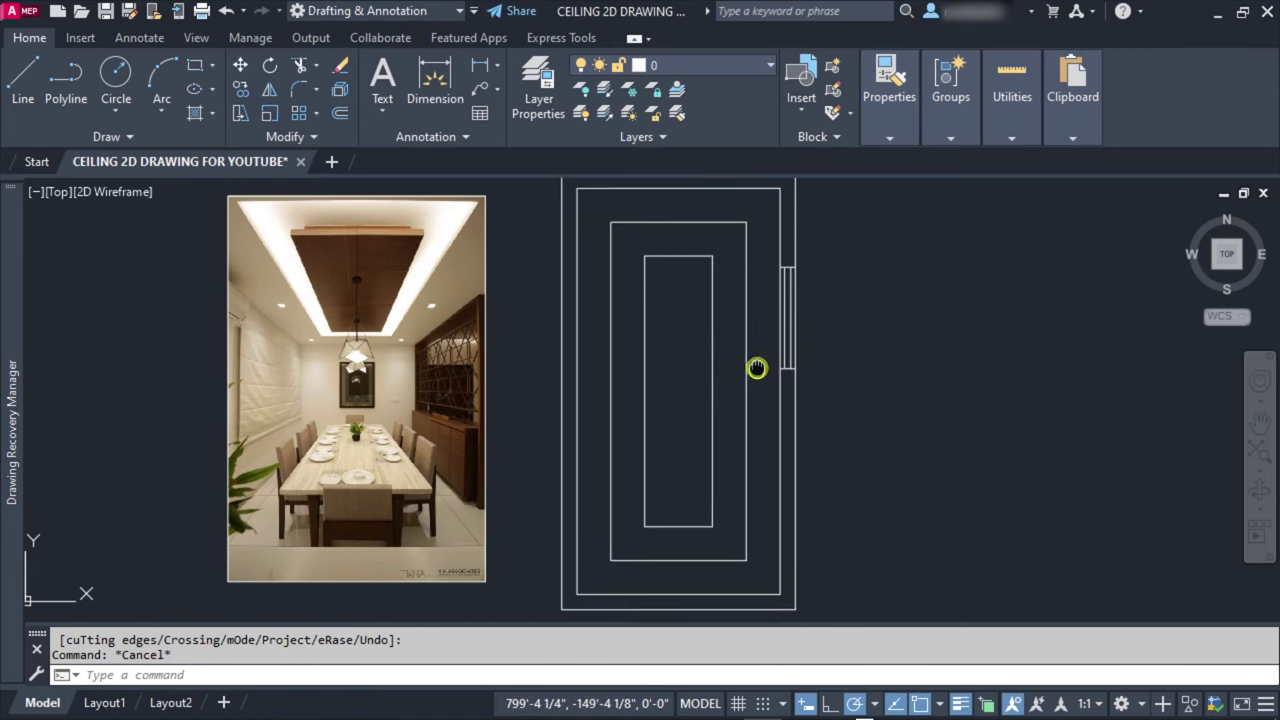
Step: Draw two short vertical returns across the bottom band, one left and one right
{"action": "scroll", "coordinate": [790, 395], "scroll_direction": "down", "scroll_amount": 2}
{"action": "scroll", "coordinate": [700, 400], "scroll_direction": "up", "scroll_amount": 2}
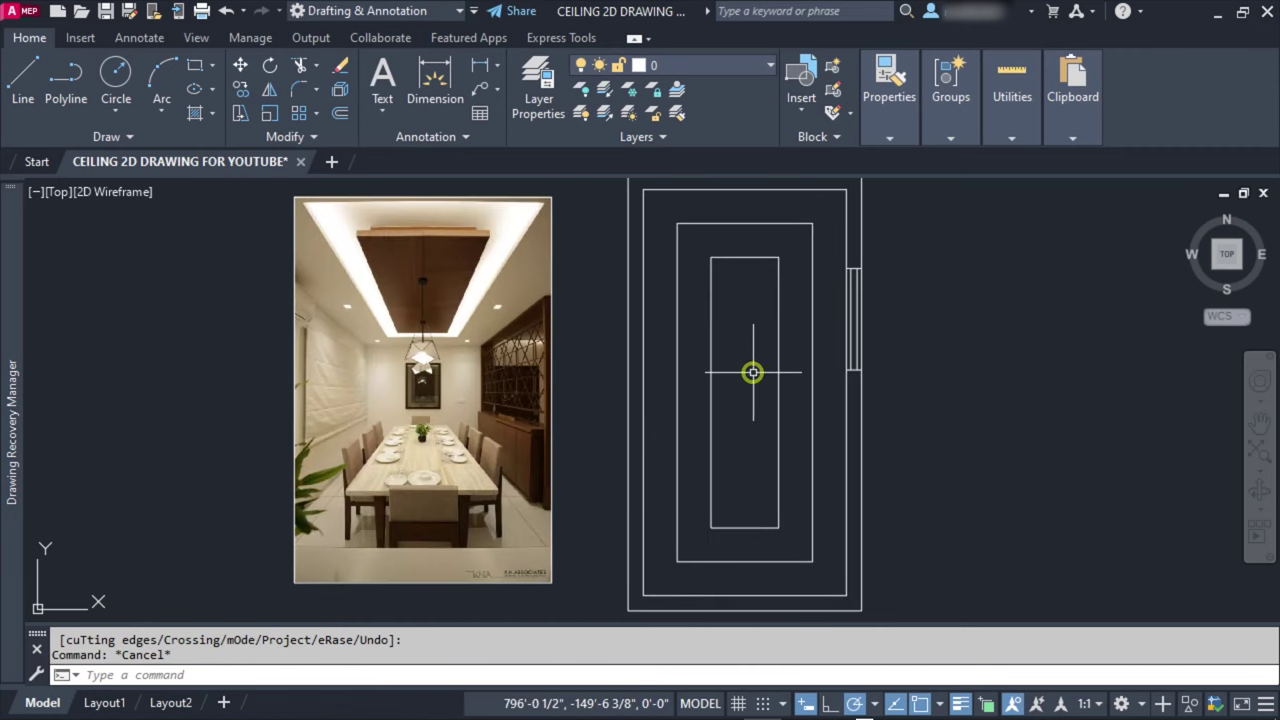
{"action": "left_click", "coordinate": [747, 386]}
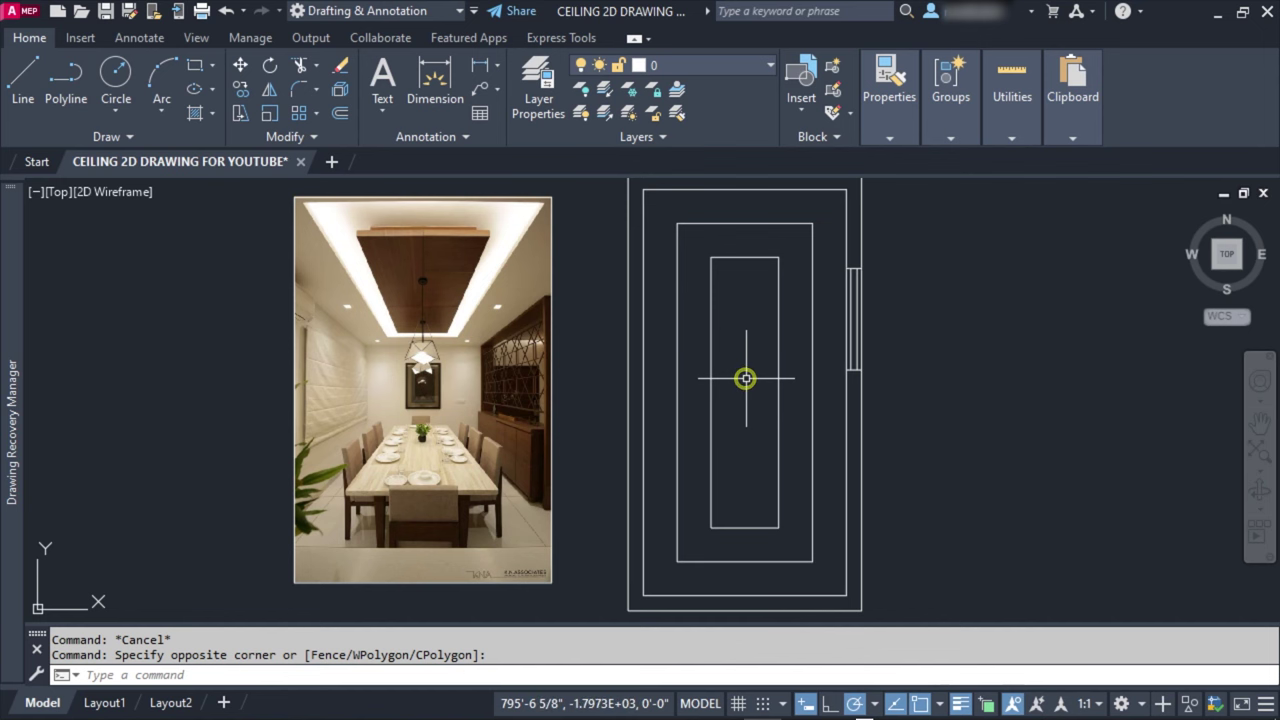
{"action": "mouse_move", "coordinate": [703, 480]}
{"action": "middle_mouse_down"}
{"action": "mouse_move", "coordinate": [703, 408]}
{"action": "mouse_move", "coordinate": [717, 488]}
{"action": "middle_mouse_up"}
{"action": "key", "text": "Escape"}
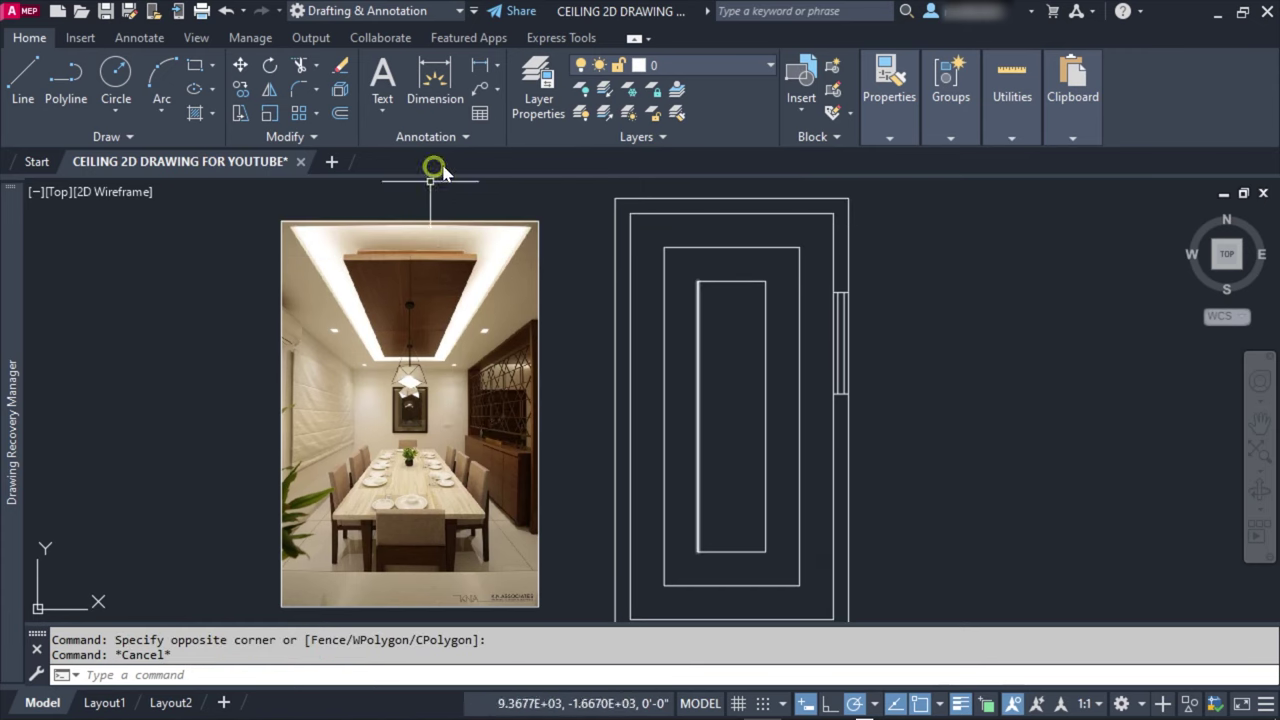
{"action": "left_click", "coordinate": [24, 88]}
{"action": "scroll", "coordinate": [600, 437], "scroll_direction": "up", "scroll_amount": 3}
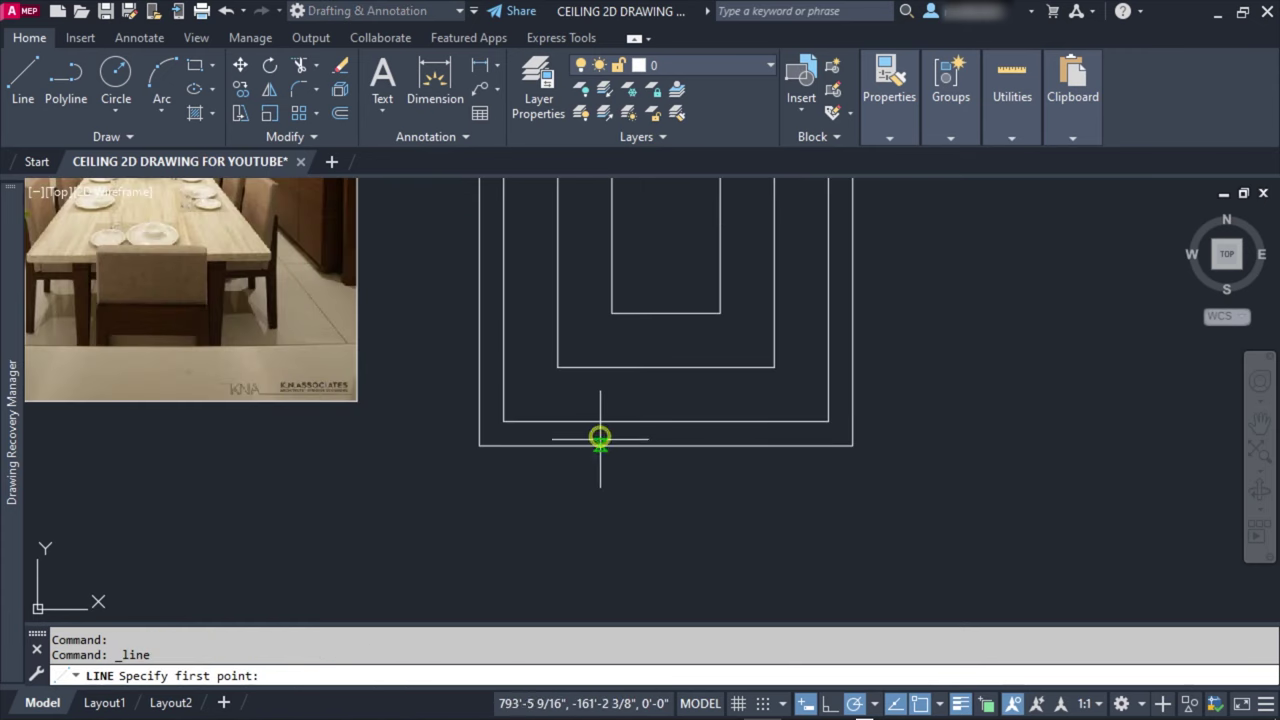
{"action": "left_click", "coordinate": [550, 422]}
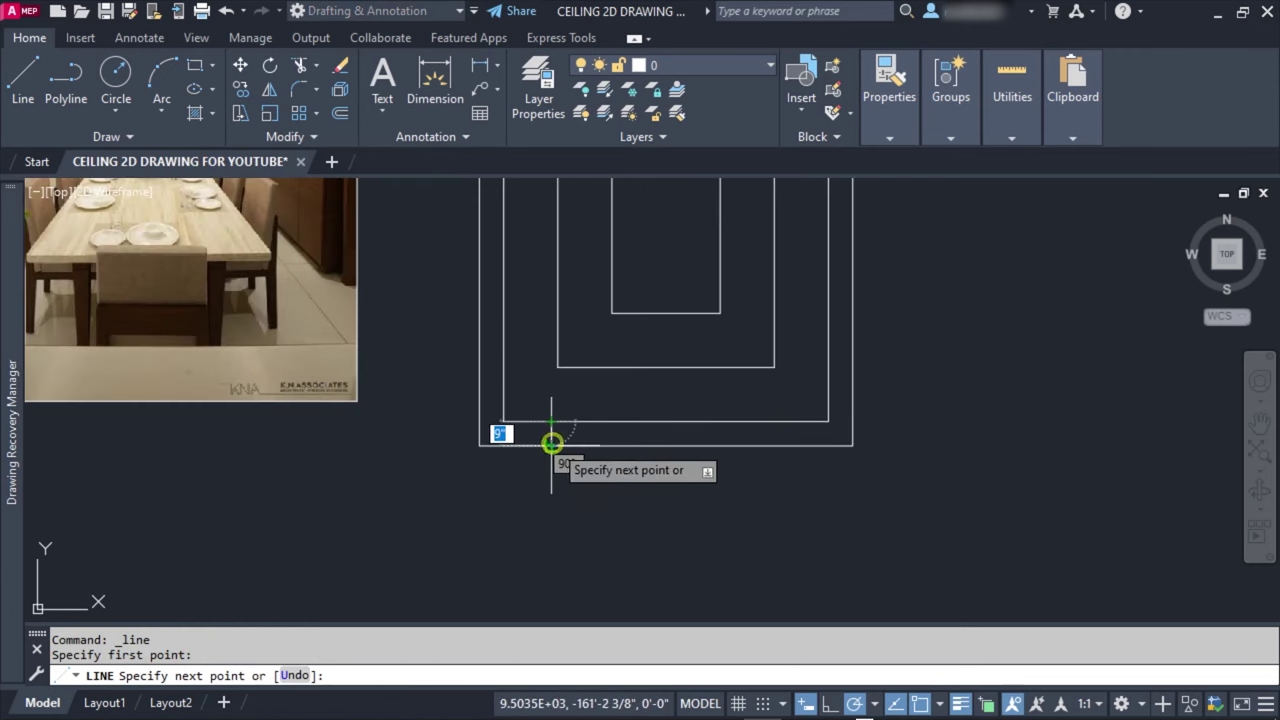
{"action": "left_click", "coordinate": [551, 445]}
{"action": "key", "text": "Escape"}
{"action": "key", "text": "space"}
{"action": "left_click", "coordinate": [788, 423]}
{"action": "left_click", "coordinate": [788, 445]}
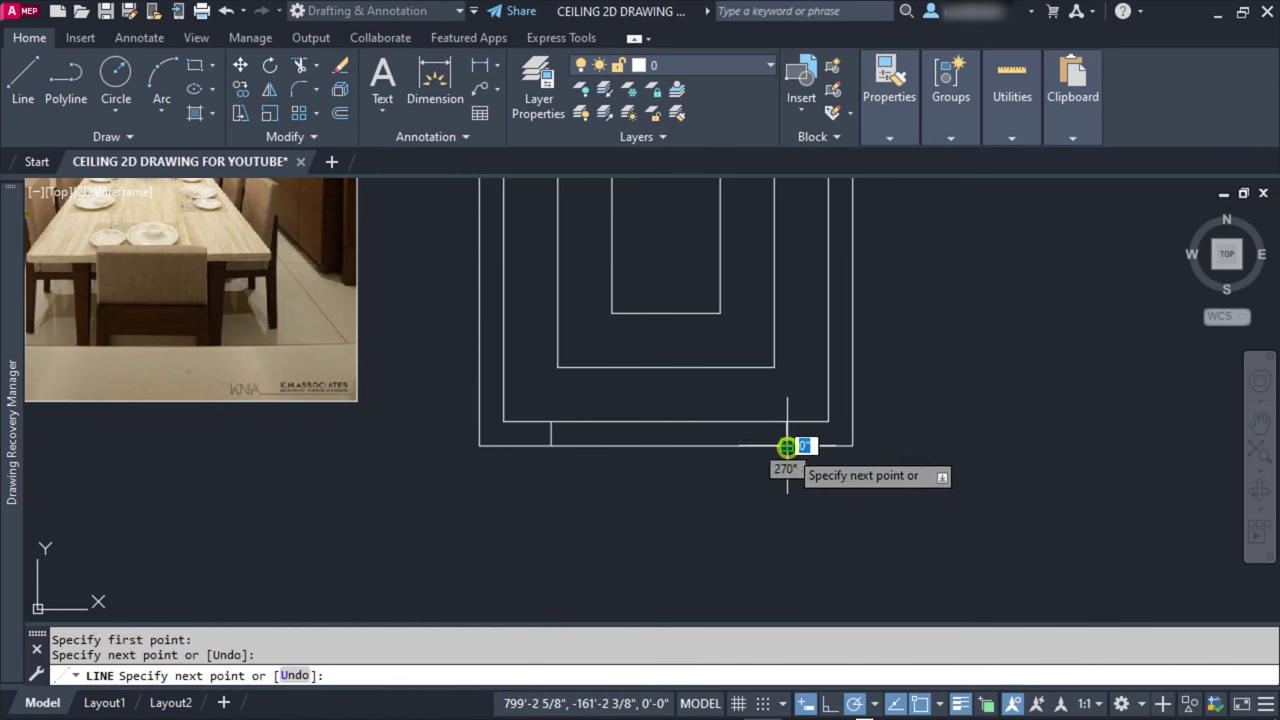
{"action": "key", "text": "Escape"}
Step: Trim away the bottom edges between the two returns
{"action": "key", "text": "Return"}
{"action": "left_click_drag", "start_coordinate": [694, 412], "coordinate": [680, 485]}
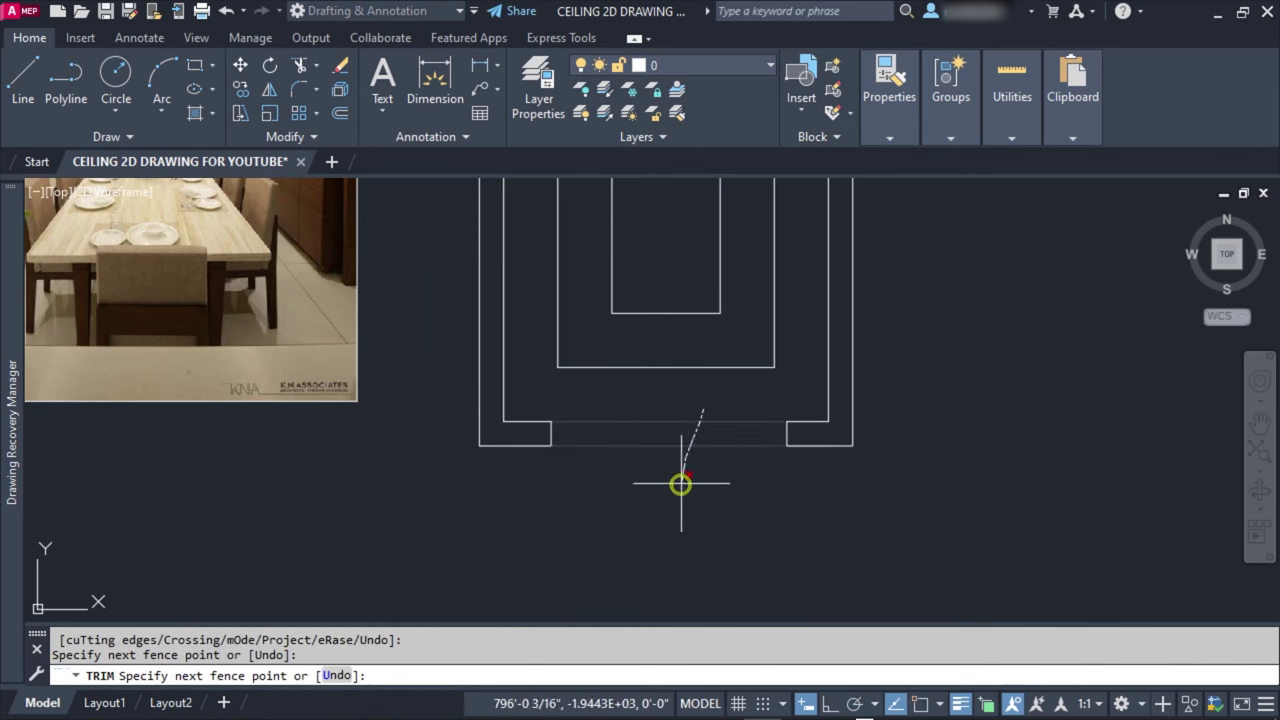
{"action": "key", "text": "Escape"}
Step: Draw a line joining the upper ends of the two returns
{"action": "type", "text": "l"}
{"action": "key", "text": "Return"}
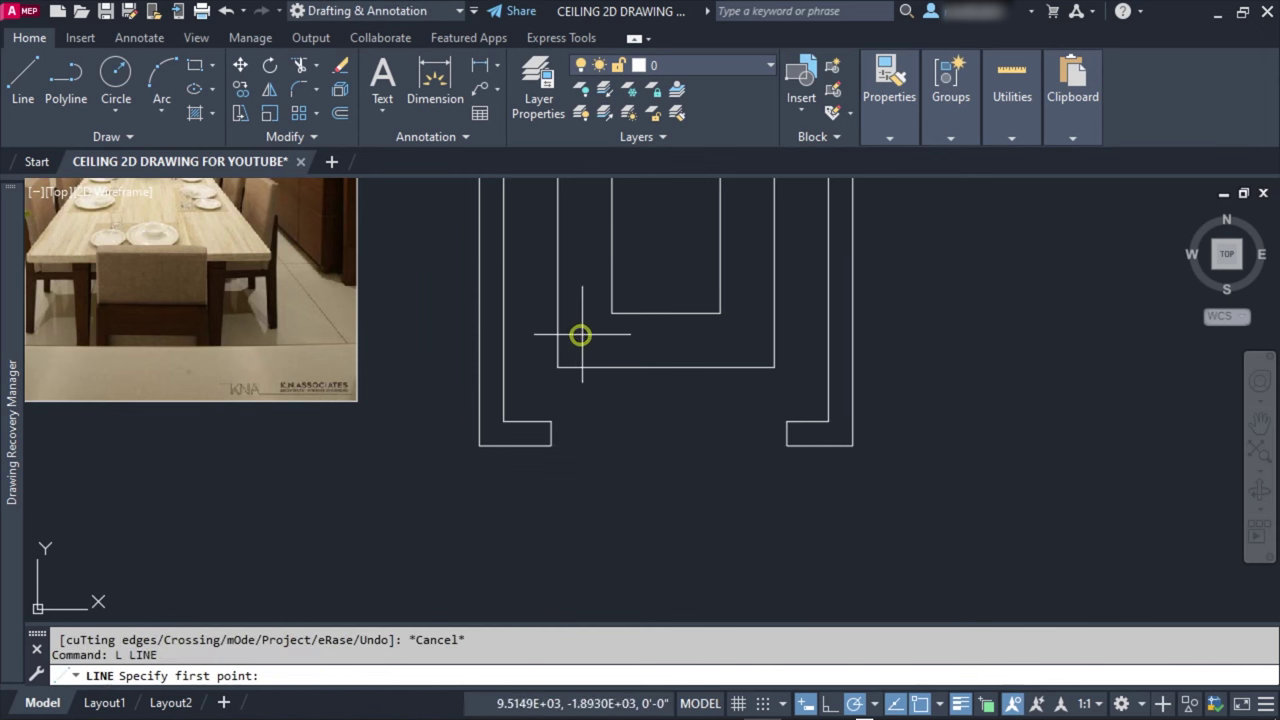
{"action": "left_click", "coordinate": [550, 422]}
{"action": "left_click", "coordinate": [788, 422]}
{"action": "key", "text": "Escape"}
{"action": "key", "text": "Return"}
Step: Draw the strip's lower line between the returns' bottom corners
{"action": "left_click", "coordinate": [550, 445]}
{"action": "left_click", "coordinate": [789, 444]}
{"action": "key", "text": "Escape"}
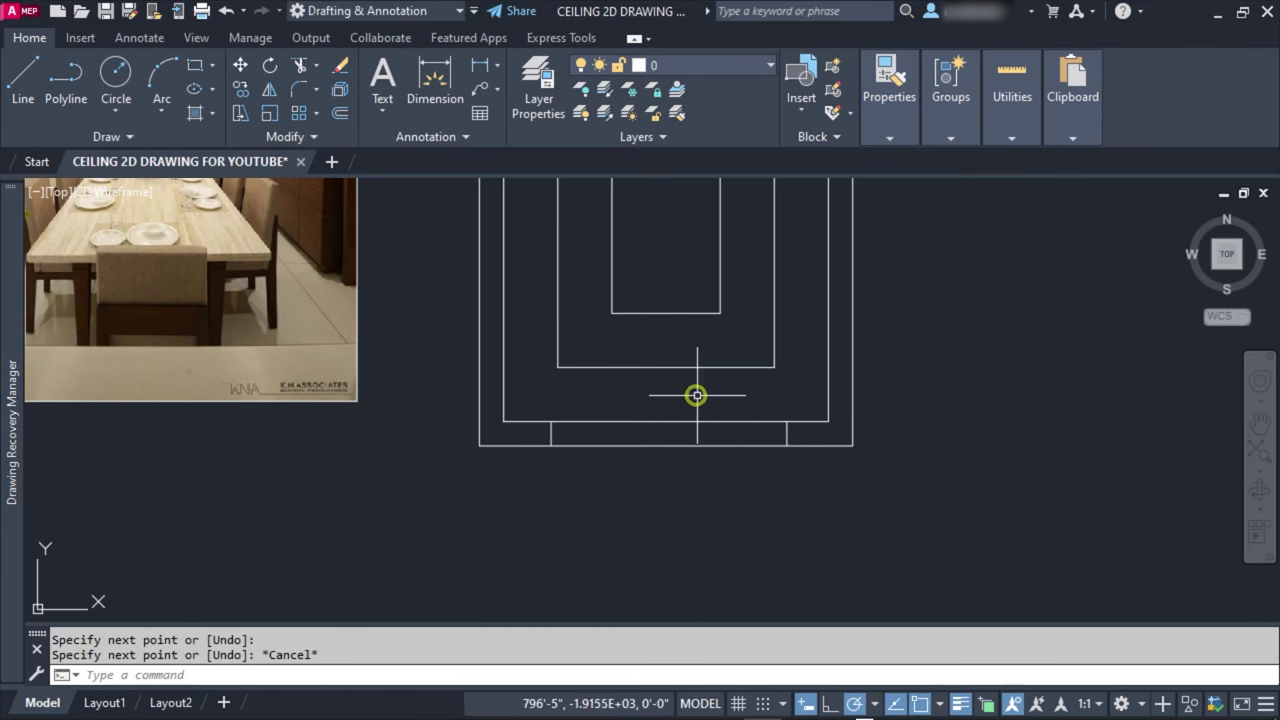
Step: Change both bottom-strip lines to the DOT2 dotted linetype
{"action": "left_click_drag", "start_coordinate": [694, 394], "coordinate": [656, 475]}
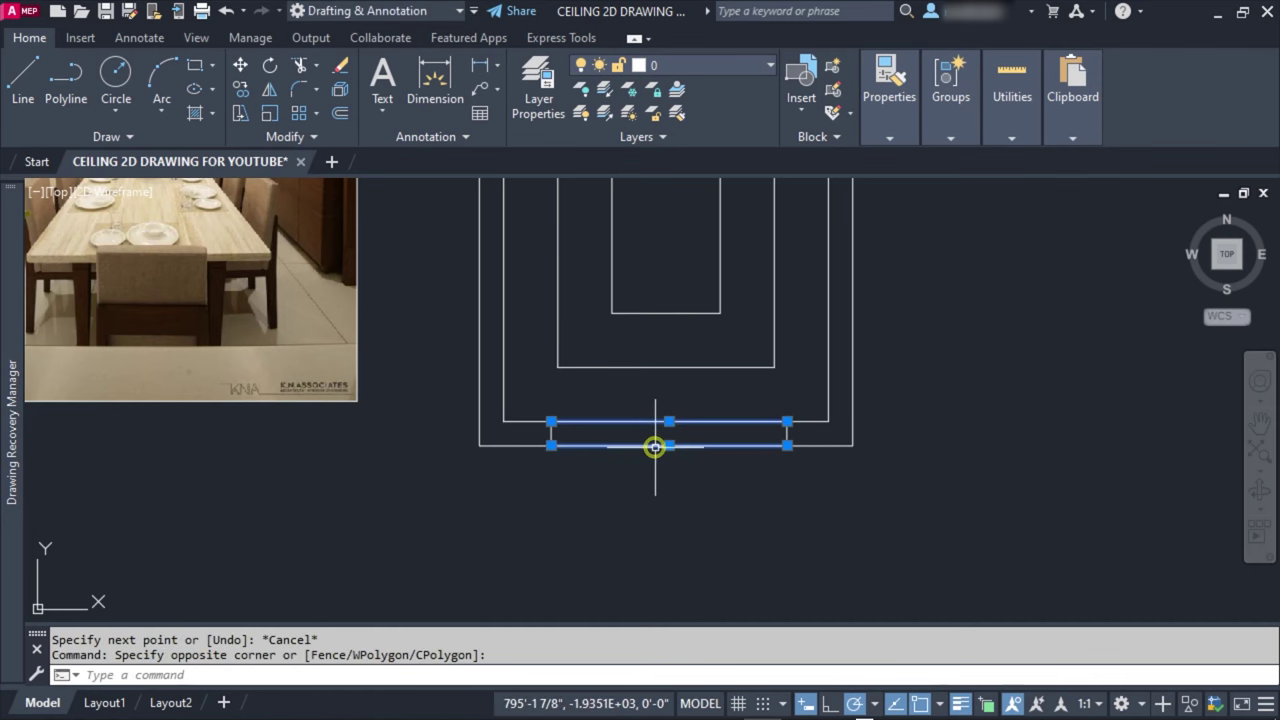
{"action": "left_click", "coordinate": [877, 139]}
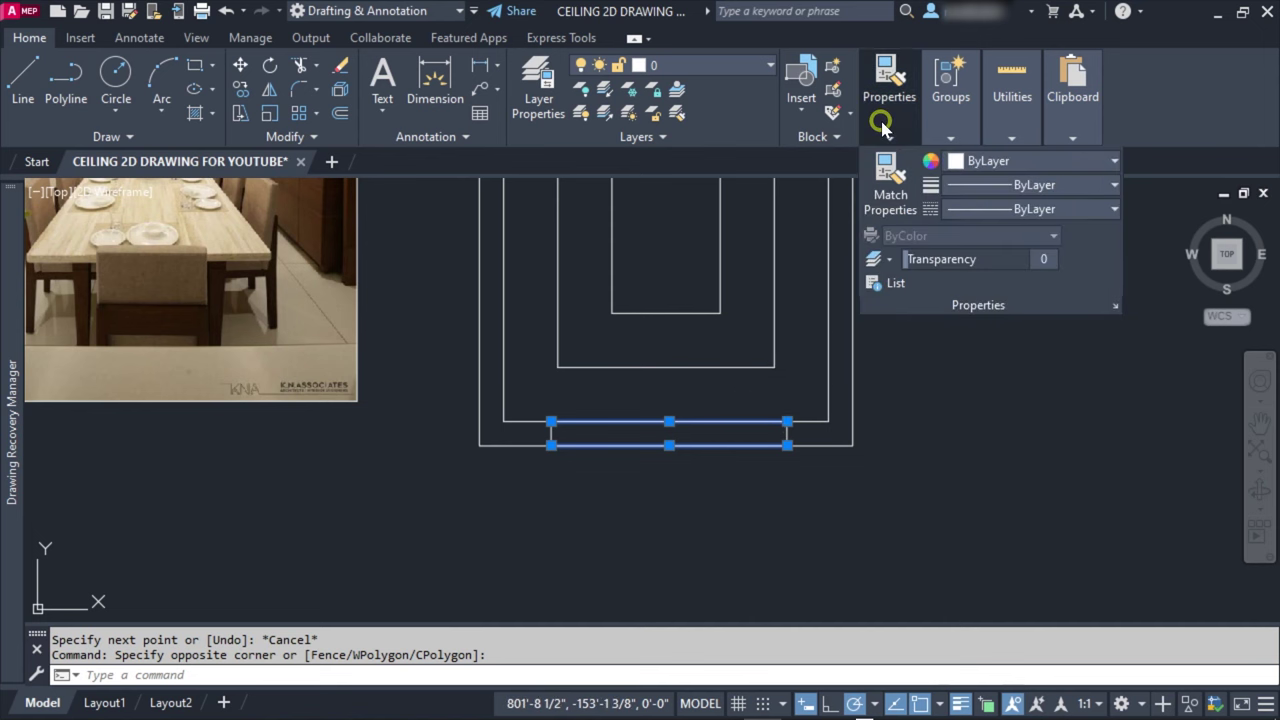
{"action": "left_click", "coordinate": [1010, 210]}
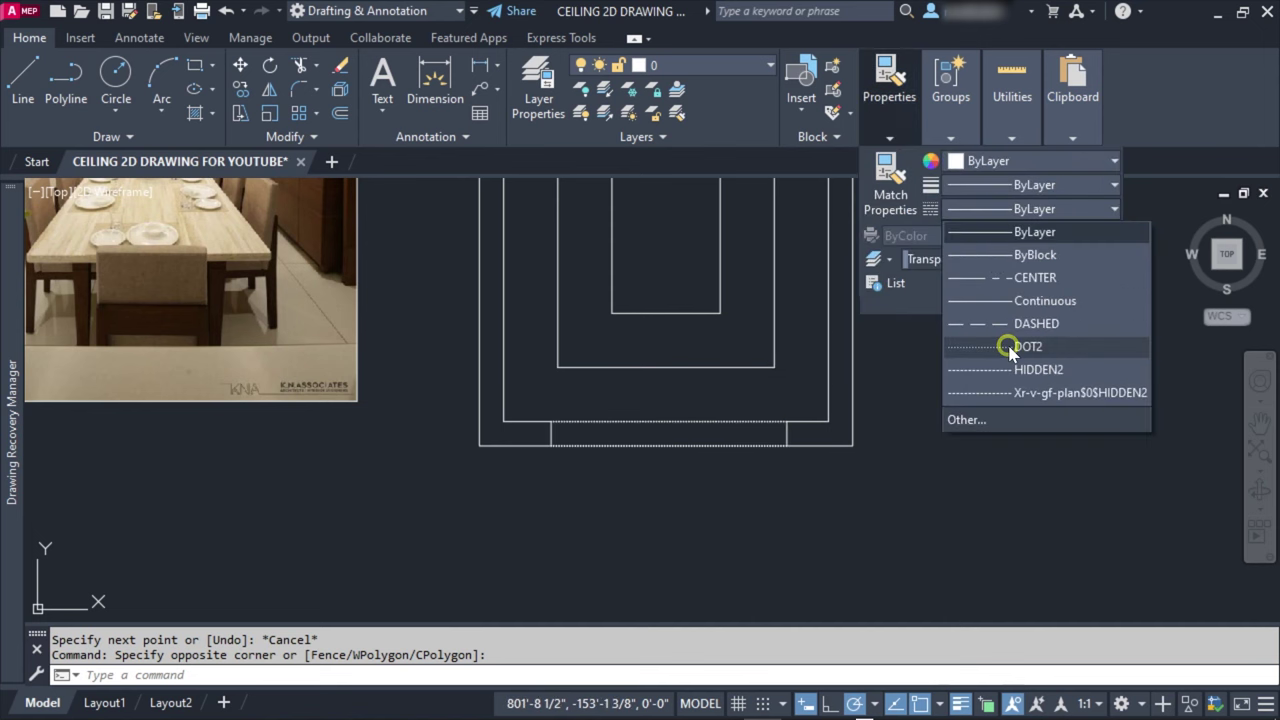
{"action": "key", "text": "Escape"}
{"action": "scroll", "coordinate": [663, 466], "scroll_direction": "down", "scroll_amount": 2}
{"action": "middle_click_drag", "start_coordinate": [694, 540], "coordinate": [757, 530]}
{"action": "left_click", "coordinate": [935, 395]}
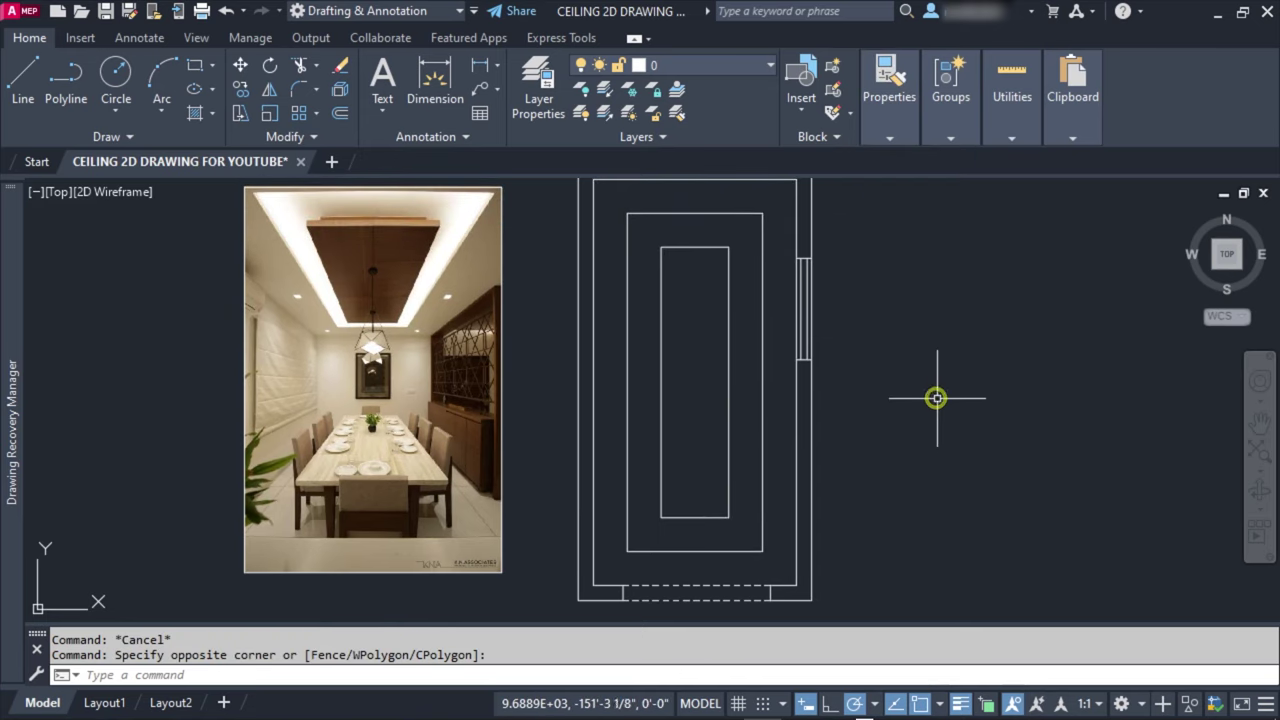
{"action": "middle_click_drag", "start_coordinate": [826, 399], "coordinate": [860, 397]}
{"action": "middle_click_drag", "start_coordinate": [775, 371], "coordinate": [795, 373]}
{"action": "middle_click_drag", "start_coordinate": [723, 260], "coordinate": [723, 308]}
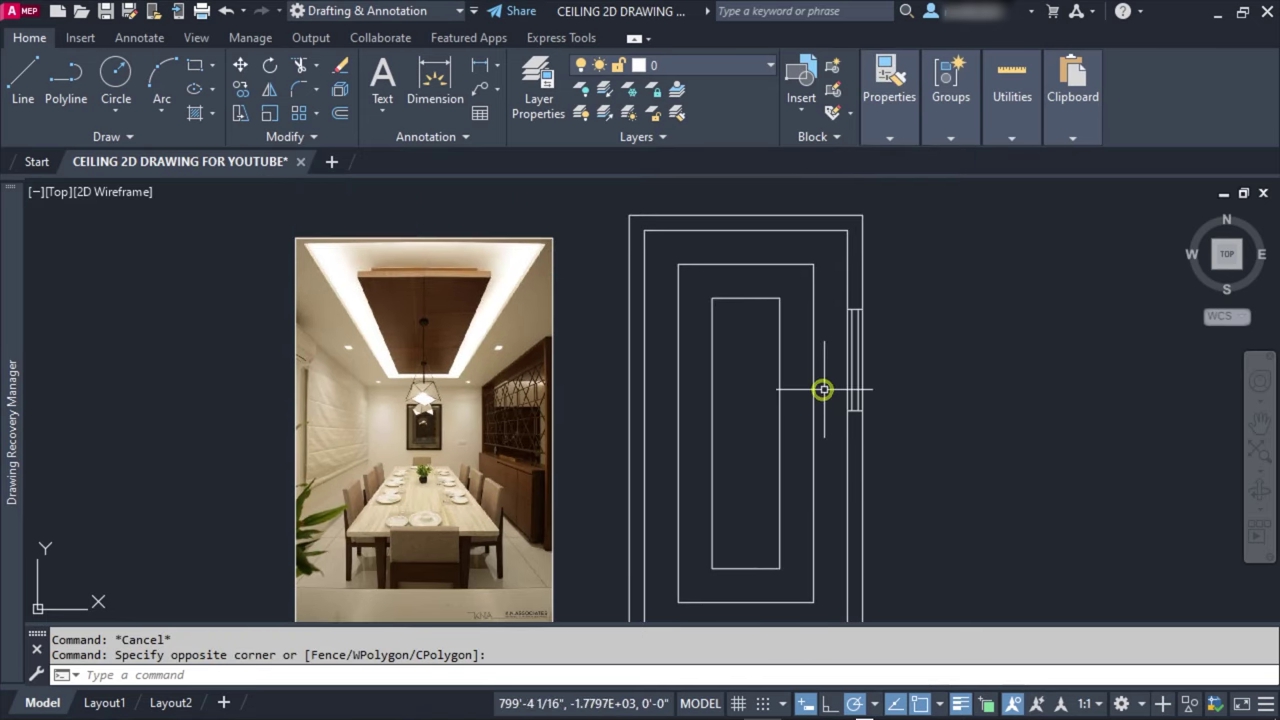
{"action": "middle_click_drag", "start_coordinate": [814, 380], "coordinate": [790, 364]}
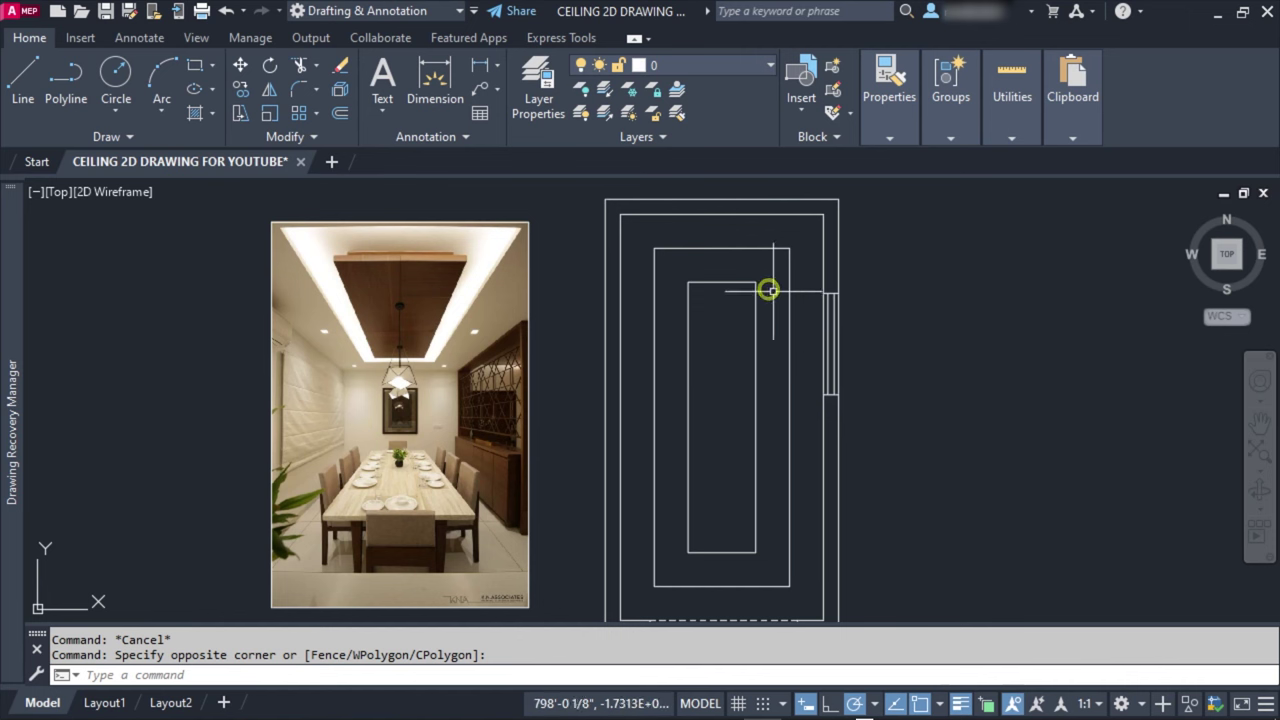
{"action": "middle_click_drag", "start_coordinate": [986, 380], "coordinate": [908, 354]}
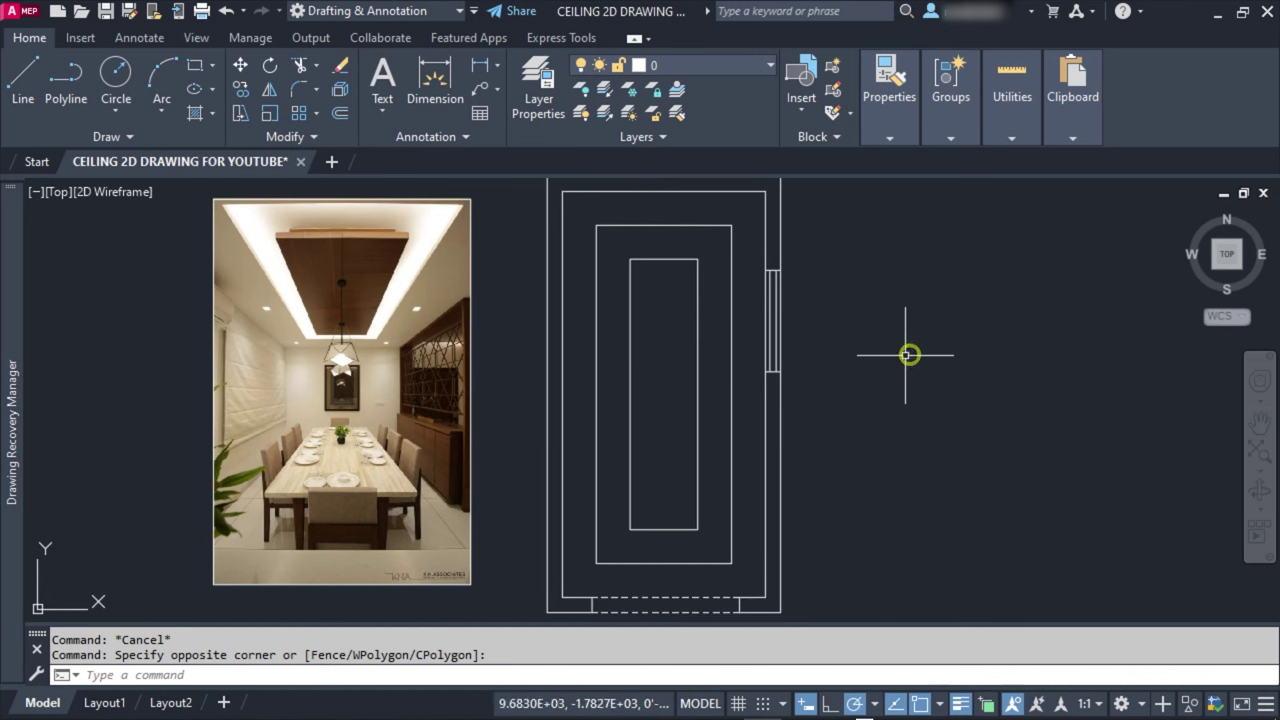
{"action": "key", "text": "Escape"}
{"action": "key", "text": "Escape"}
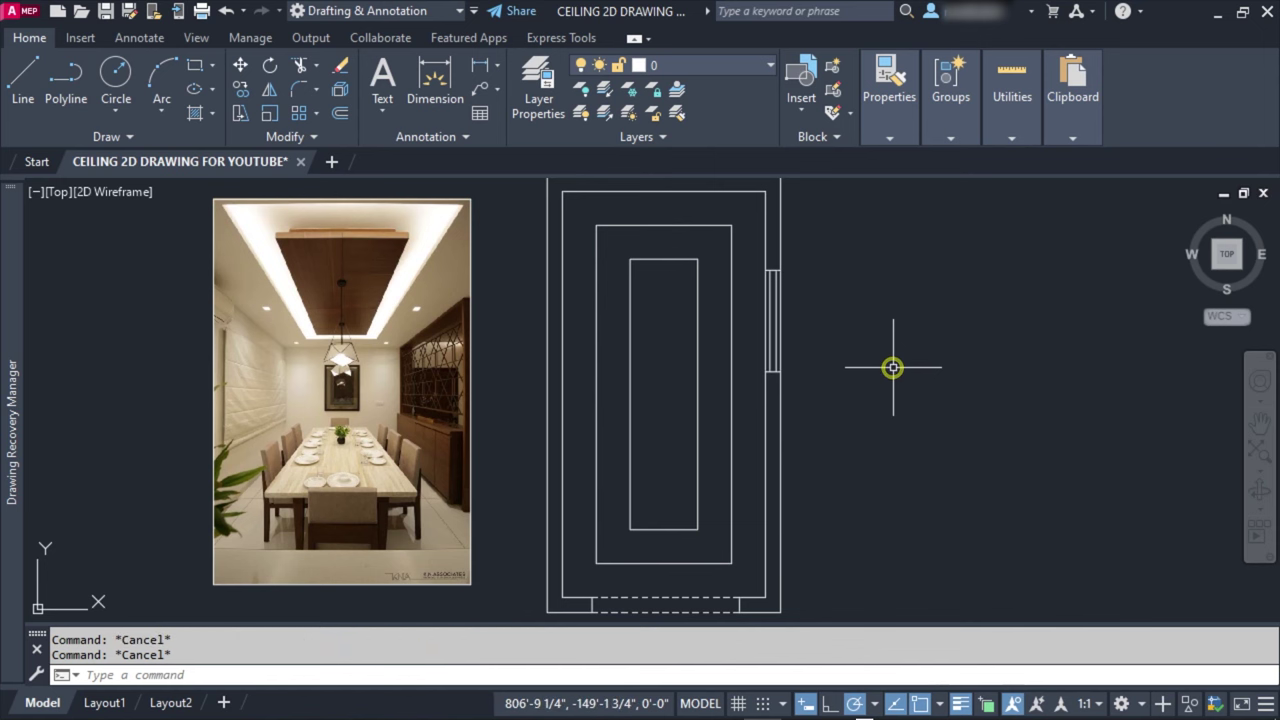
{"action": "left_click", "coordinate": [115, 75]}
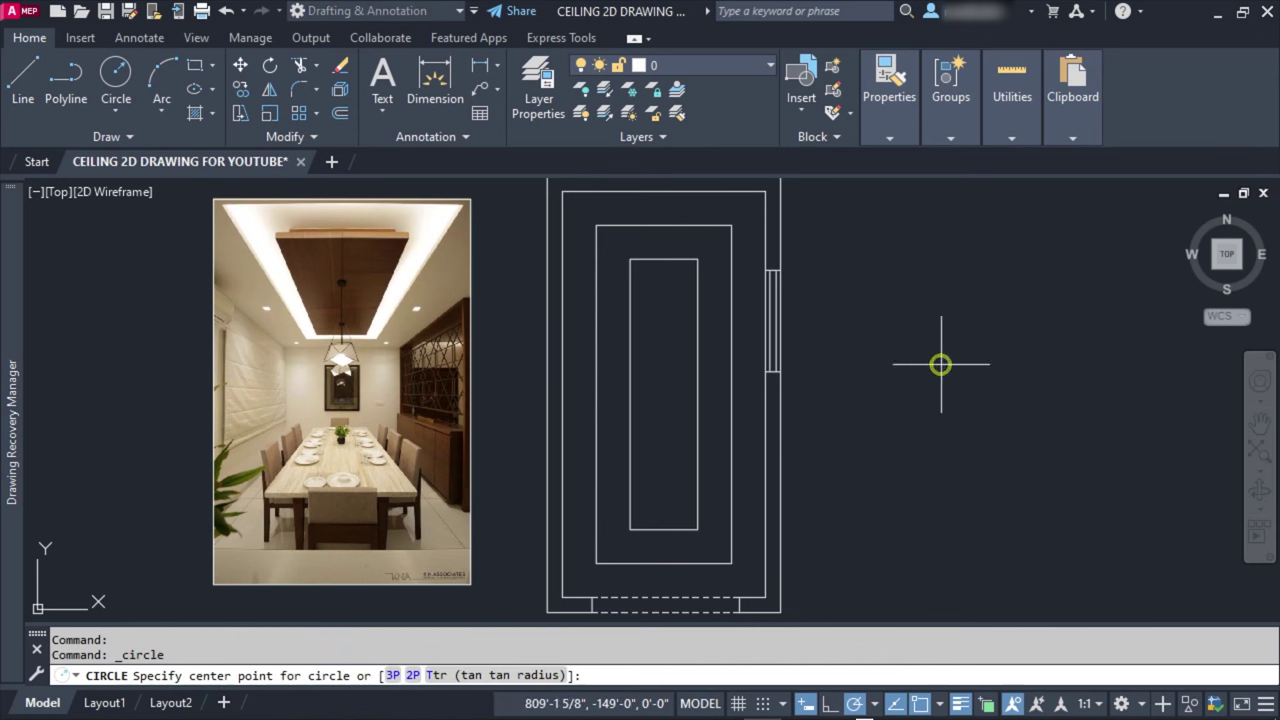
Step: Draw a small circle beside the ceiling plan
{"action": "scroll", "coordinate": [757, 415], "scroll_direction": "up", "scroll_amount": 5}
{"action": "left_click", "coordinate": [744, 412]}
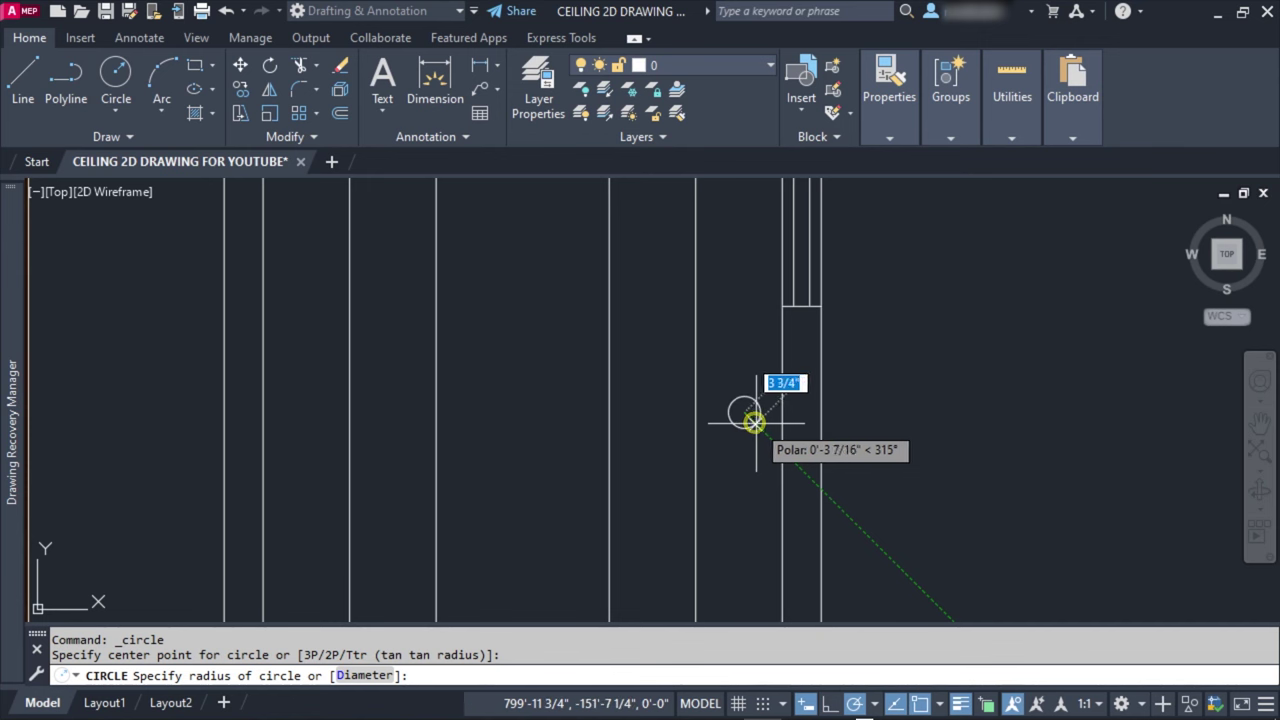
{"action": "left_click", "coordinate": [754, 422]}
Step: Draw a vertical line through the circle for the light's crosshair
{"action": "left_click", "coordinate": [25, 72]}
{"action": "scroll", "coordinate": [690, 432], "scroll_direction": "up", "scroll_amount": 2}
{"action": "scroll", "coordinate": [744, 444], "scroll_direction": "up", "scroll_amount": 2}
{"action": "left_click", "coordinate": [794, 333]}
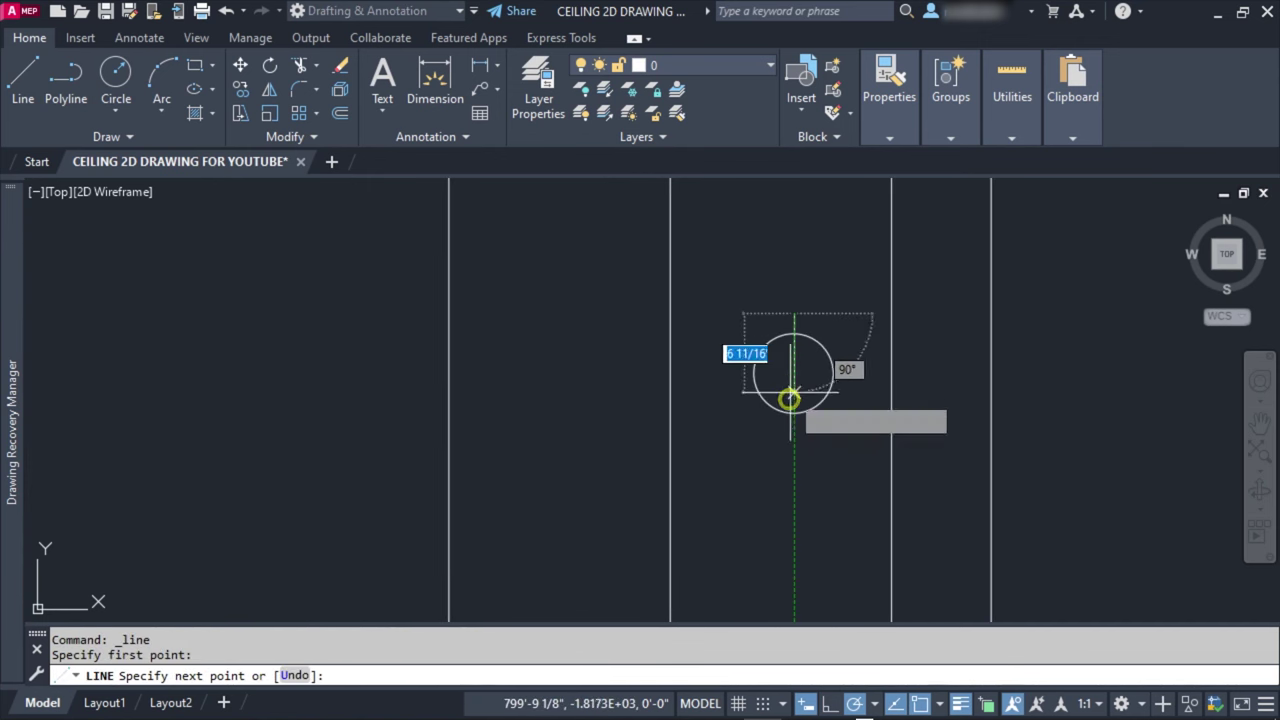
{"action": "left_click", "coordinate": [791, 432]}
{"action": "key", "text": "Return"}
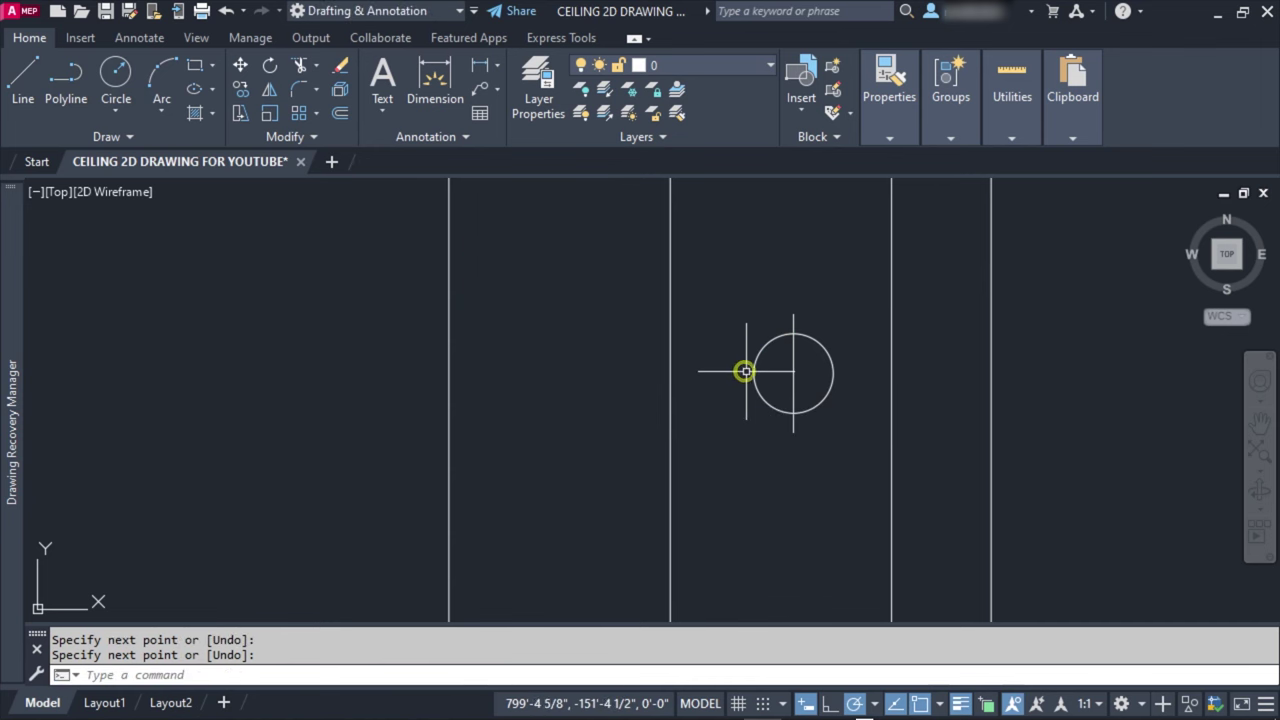
{"action": "key", "text": "Escape"}
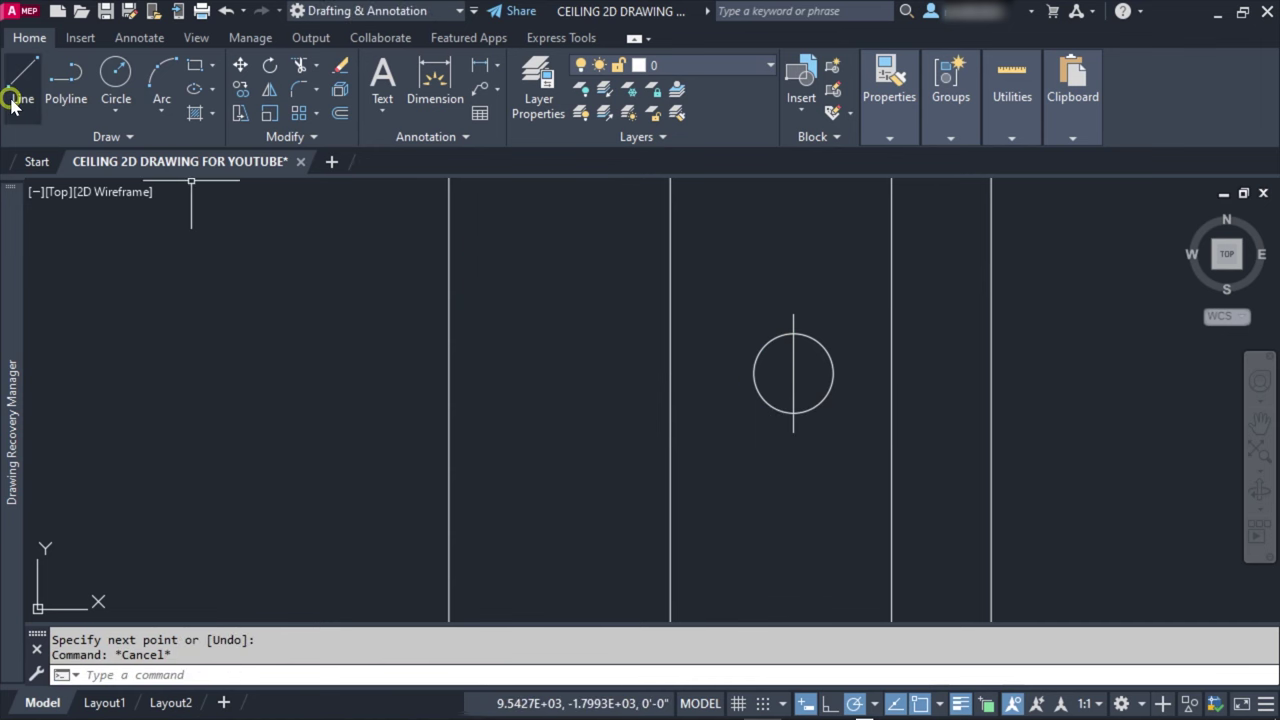
{"action": "left_click", "coordinate": [14, 100]}
{"action": "left_click", "coordinate": [744, 374]}
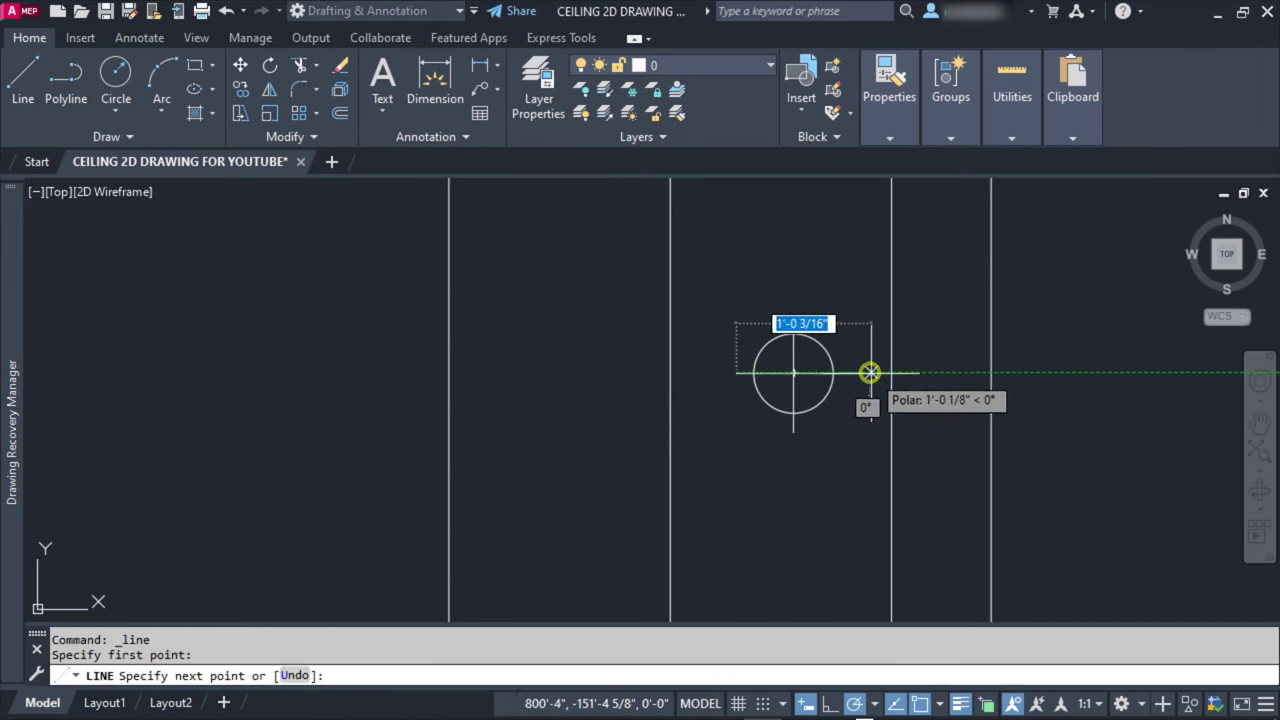
{"action": "key", "text": "Escape"}
Step: Select the circle and its lines and copy them with a base point
{"action": "scroll", "coordinate": [810, 375], "scroll_direction": "down", "scroll_amount": 2}
{"action": "left_click", "coordinate": [815, 358]}
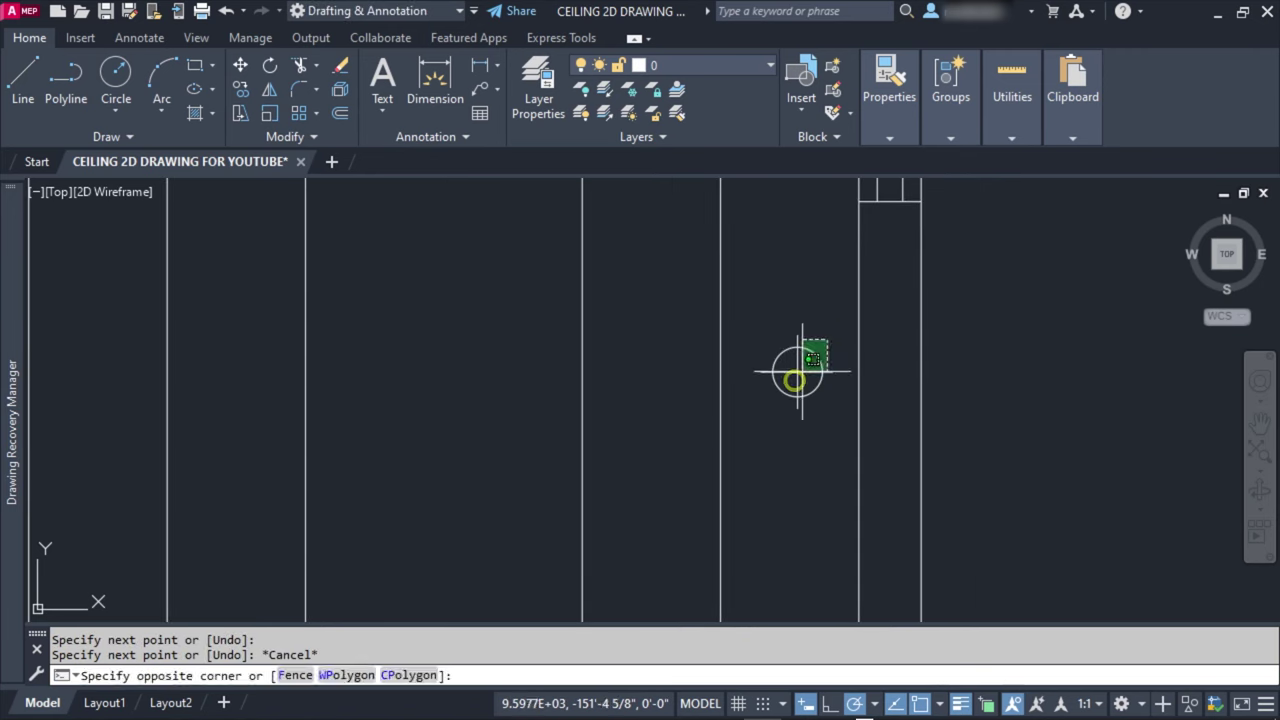
{"action": "left_click", "coordinate": [784, 398]}
{"action": "key", "text": "Return"}
{"action": "left_click", "coordinate": [777, 384]}
{"action": "scroll", "coordinate": [777, 380], "scroll_direction": "down", "scroll_amount": 3}
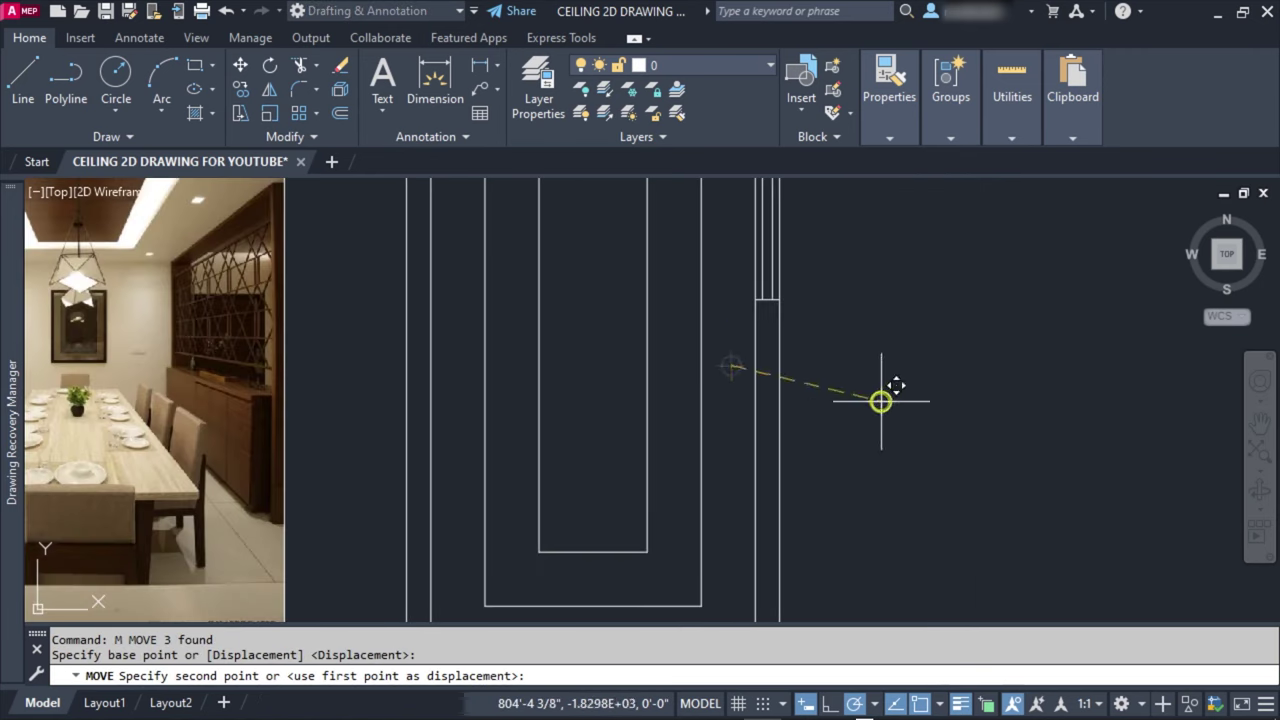
{"action": "key", "text": "Escape"}
{"action": "left_click", "coordinate": [802, 478]}
{"action": "left_click", "coordinate": [768, 372]}
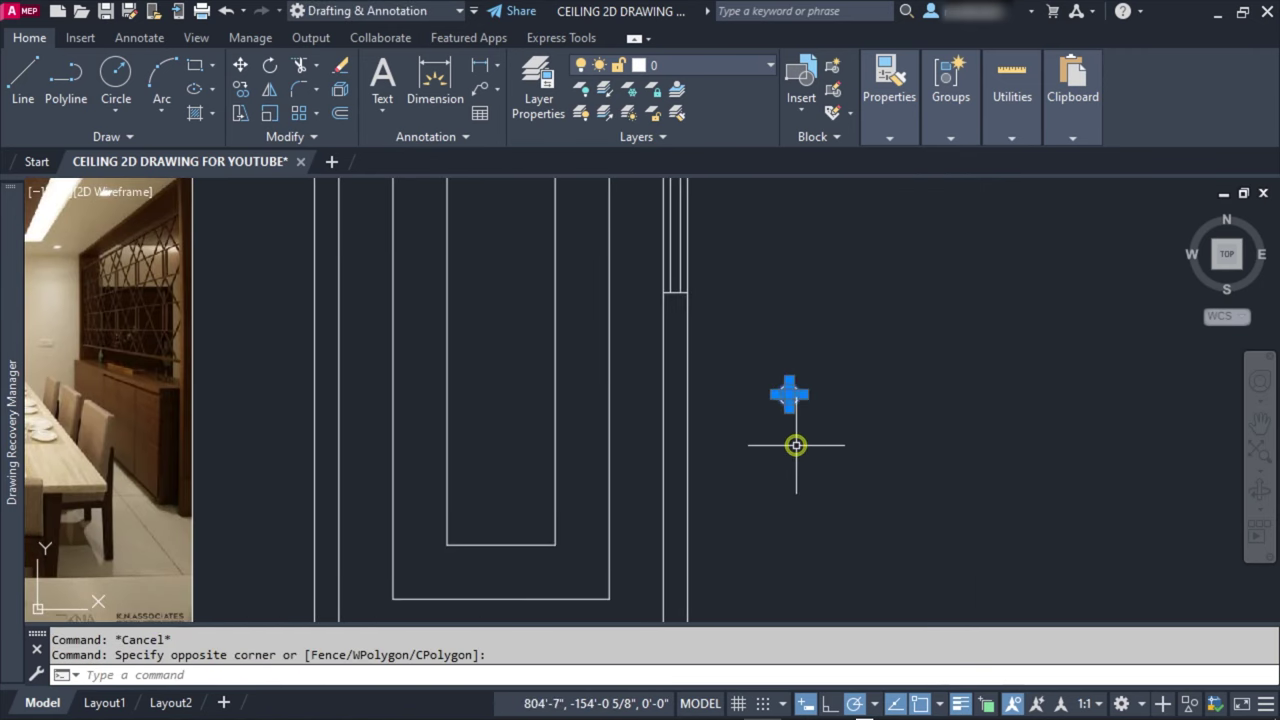
{"action": "key", "text": "ctrl+shift+c"}
{"action": "scroll", "coordinate": [790, 420], "scroll_direction": "up", "scroll_amount": 3}
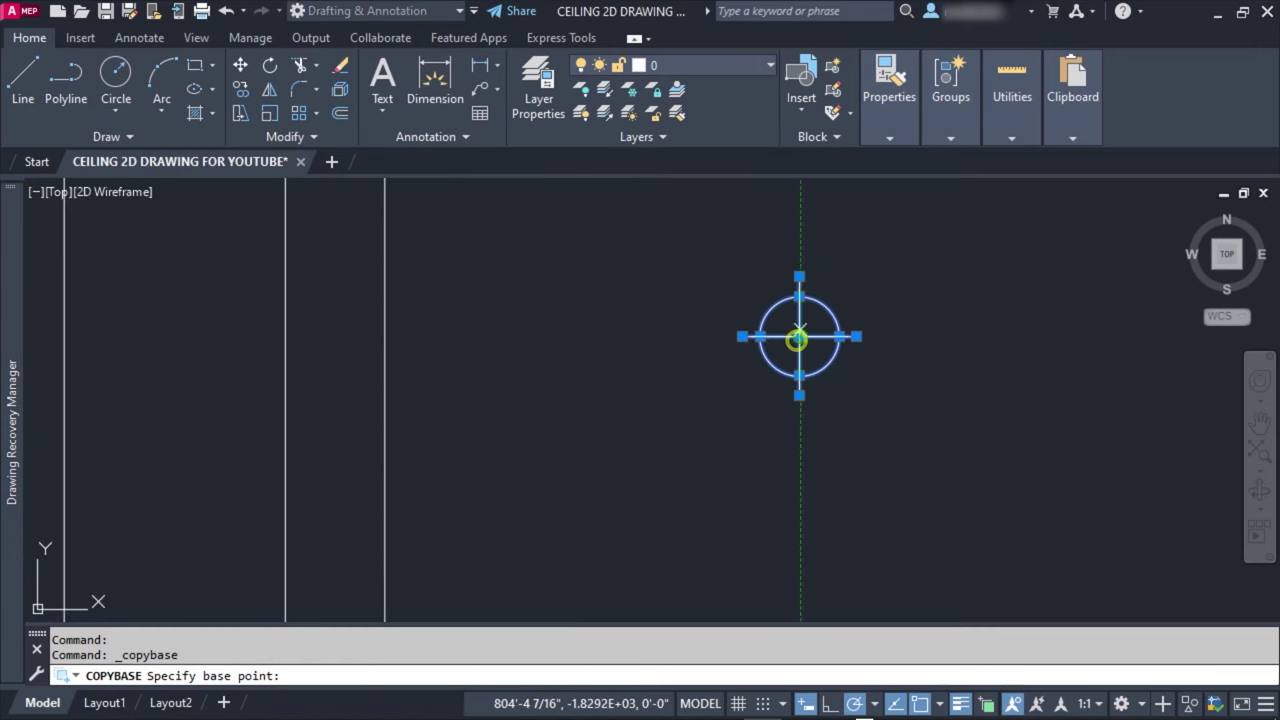
{"action": "key", "text": "Escape"}
Step: Paste the light symbol to the right of the plan and erase the original
{"action": "key", "text": "ctrl+shift+v"}
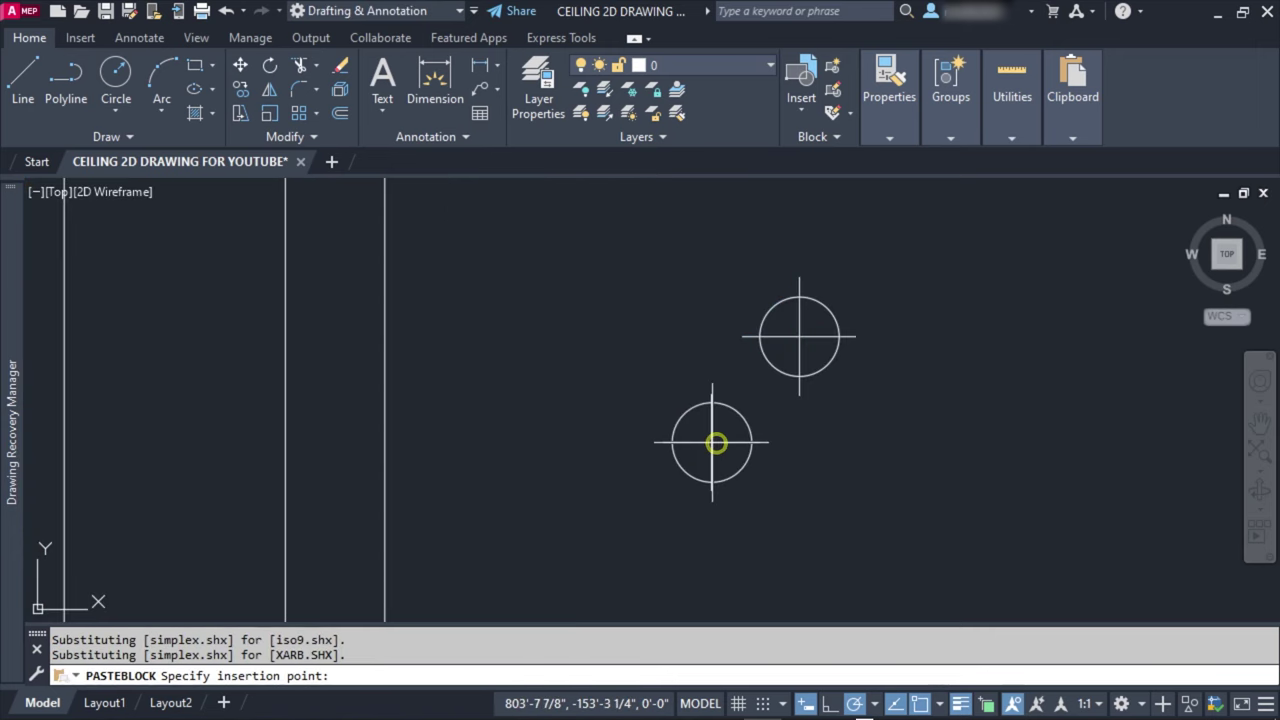
{"action": "left_click", "coordinate": [1014, 343]}
{"action": "left_click", "coordinate": [877, 443]}
{"action": "left_click", "coordinate": [720, 284]}
{"action": "type", "text": "E"}
{"action": "key", "text": "Return"}
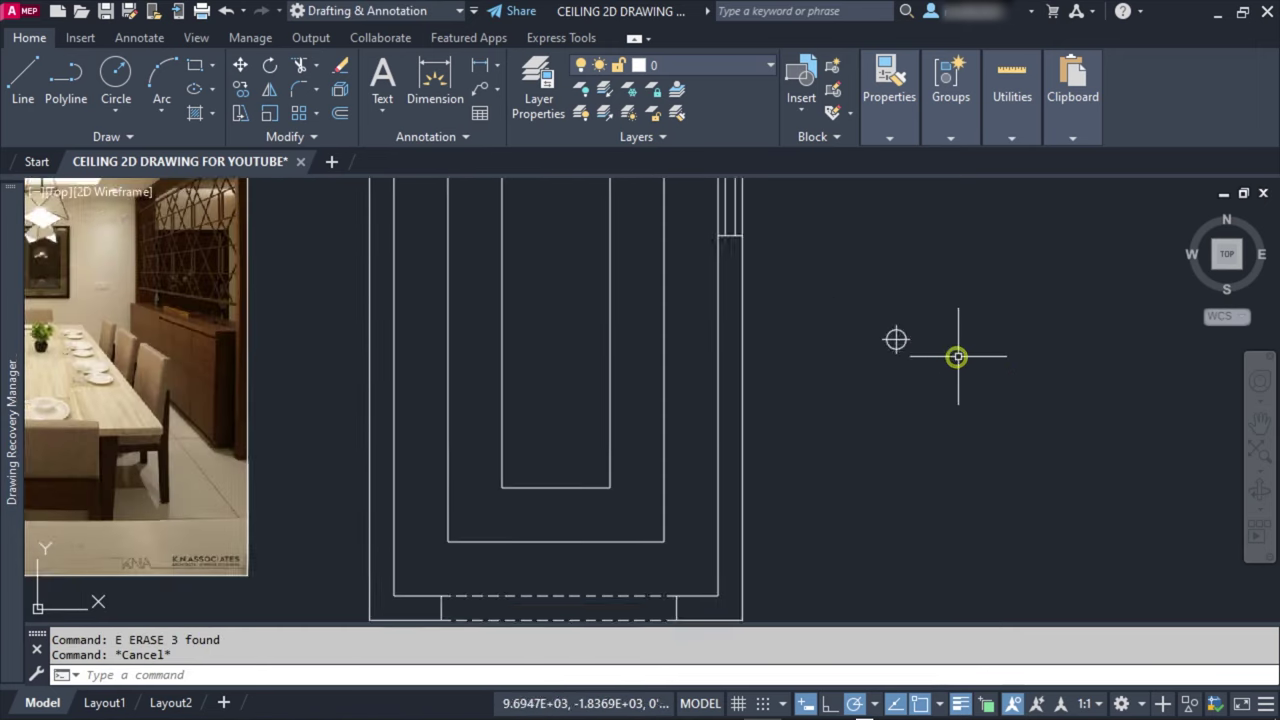
{"action": "scroll", "coordinate": [844, 426], "scroll_direction": "down", "scroll_amount": 2}
Step: Start a line near the top of the plan, then cancel it
{"action": "key", "text": "Escape"}
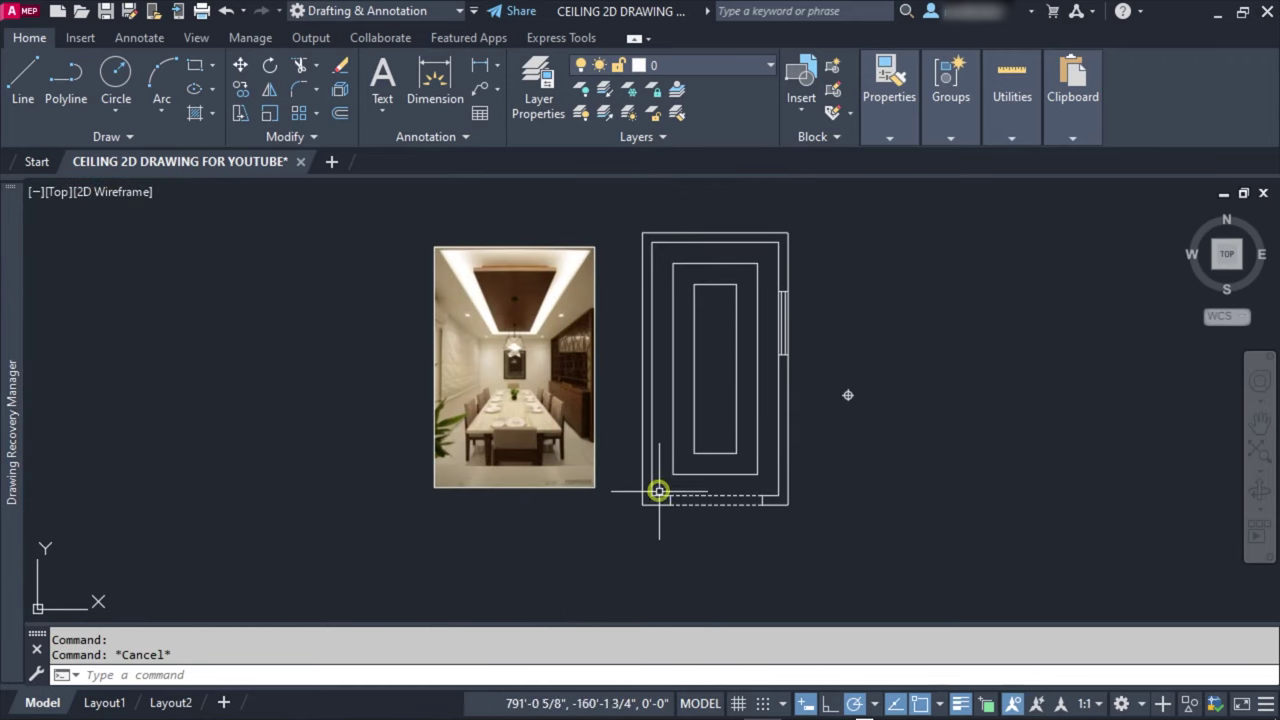
{"action": "left_click", "coordinate": [22, 80]}
{"action": "scroll", "coordinate": [686, 462], "scroll_direction": "up", "scroll_amount": 2}
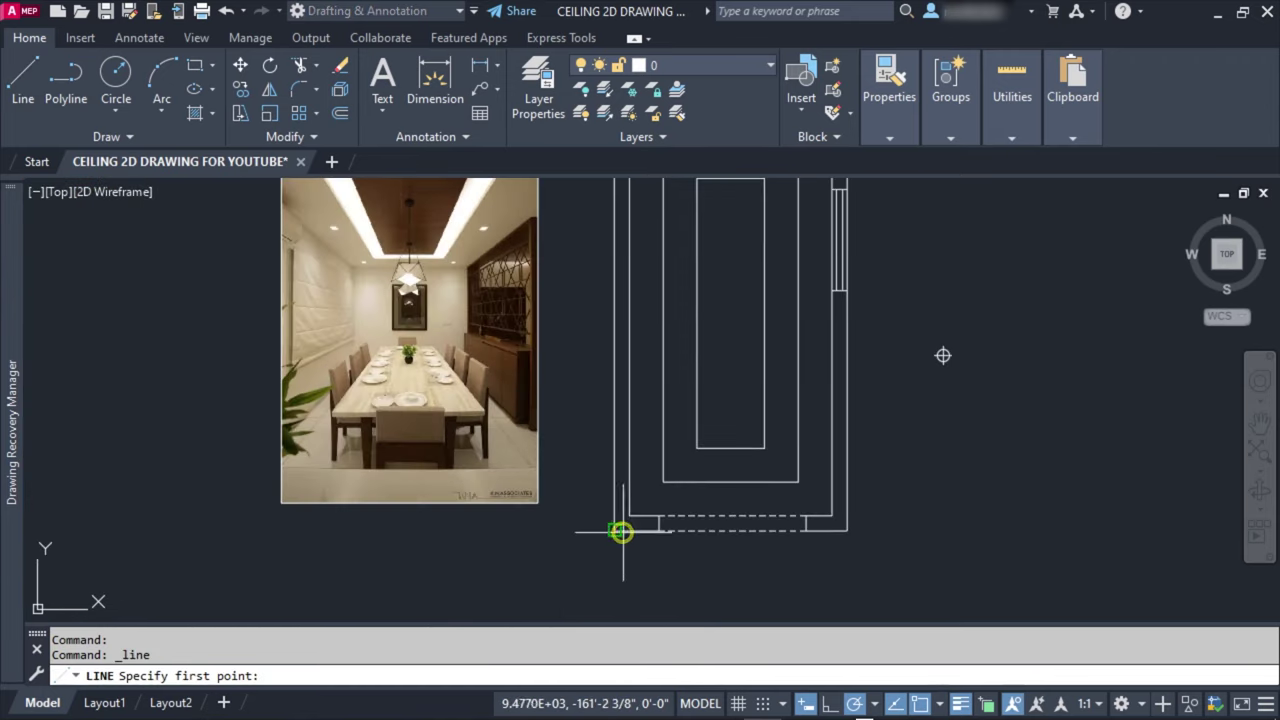
{"action": "scroll", "coordinate": [644, 417], "scroll_direction": "up", "scroll_amount": 2}
{"action": "scroll", "coordinate": [600, 340], "scroll_direction": "up", "scroll_amount": 1}
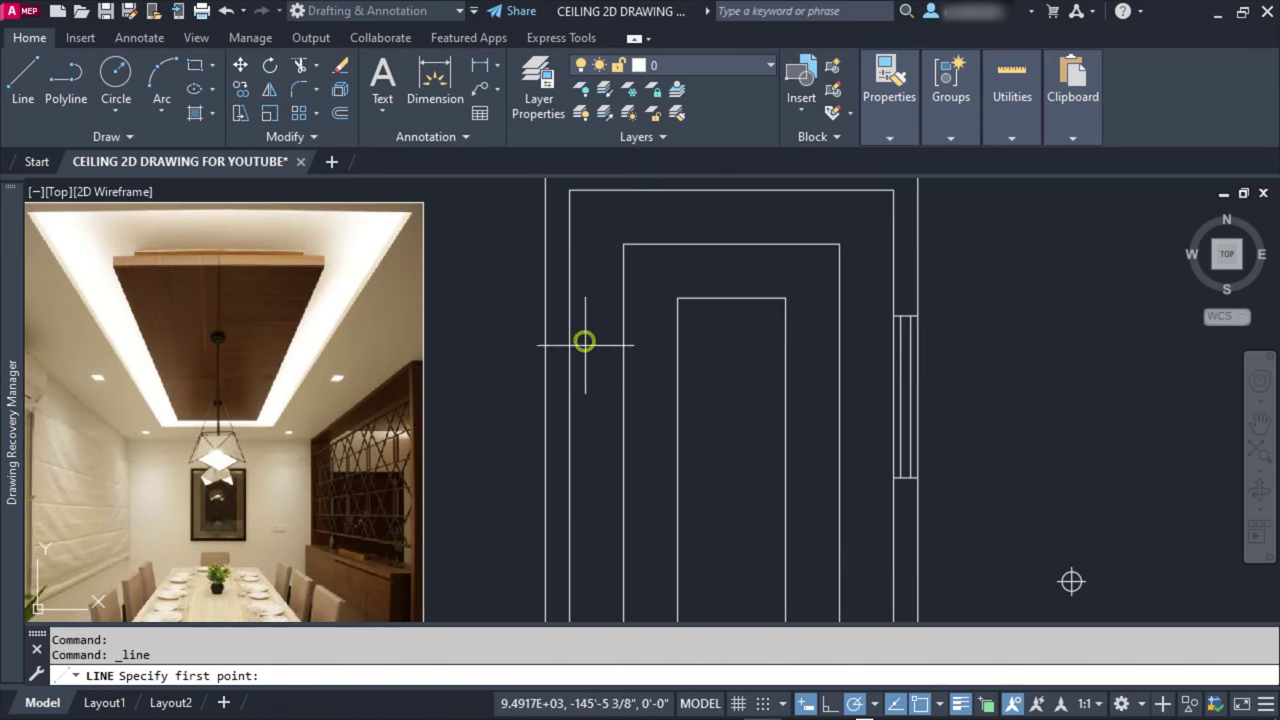
{"action": "left_click", "coordinate": [601, 192]}
{"action": "scroll", "coordinate": [596, 480], "scroll_direction": "down", "scroll_amount": 2}
{"action": "key", "text": "Escape"}
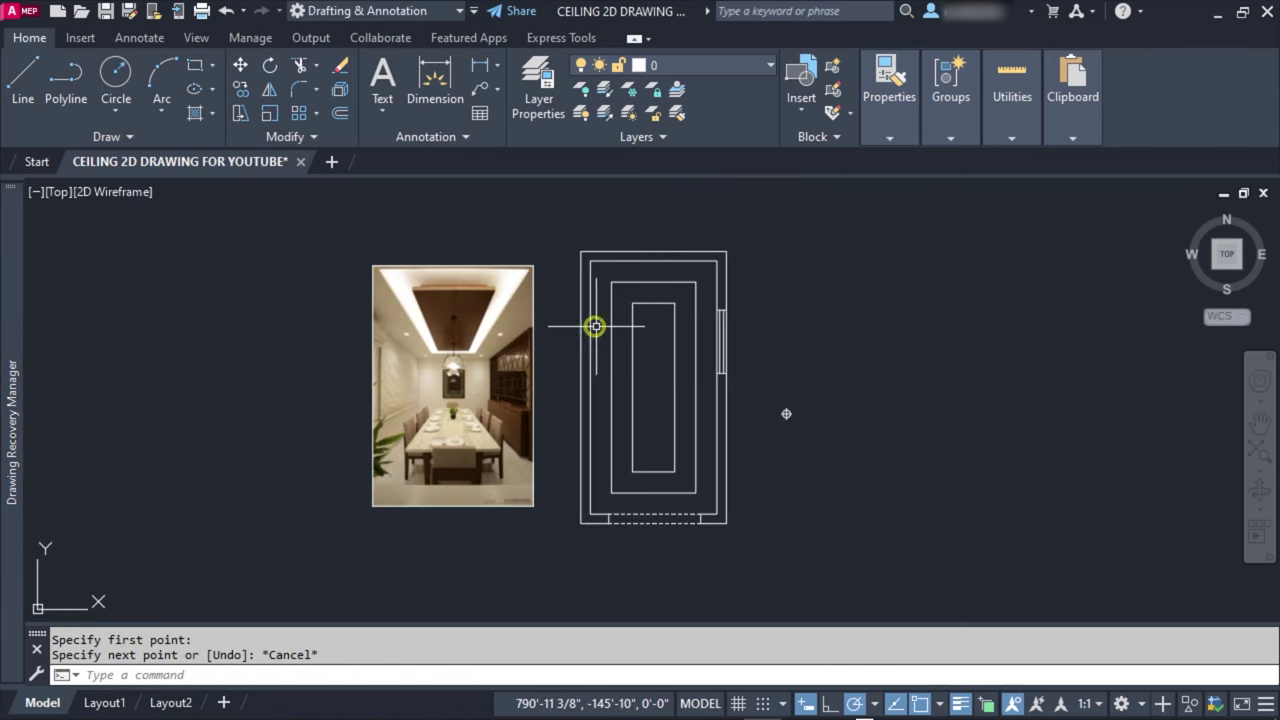
Step: Try lines from the plan's corner and top-edge midpoint, cancelling both
{"action": "scroll", "coordinate": [600, 310], "scroll_direction": "up", "scroll_amount": 1}
{"action": "key", "text": "Return"}
{"action": "scroll", "coordinate": [620, 280], "scroll_direction": "up", "scroll_amount": 2}
{"action": "left_click", "coordinate": [619, 242]}
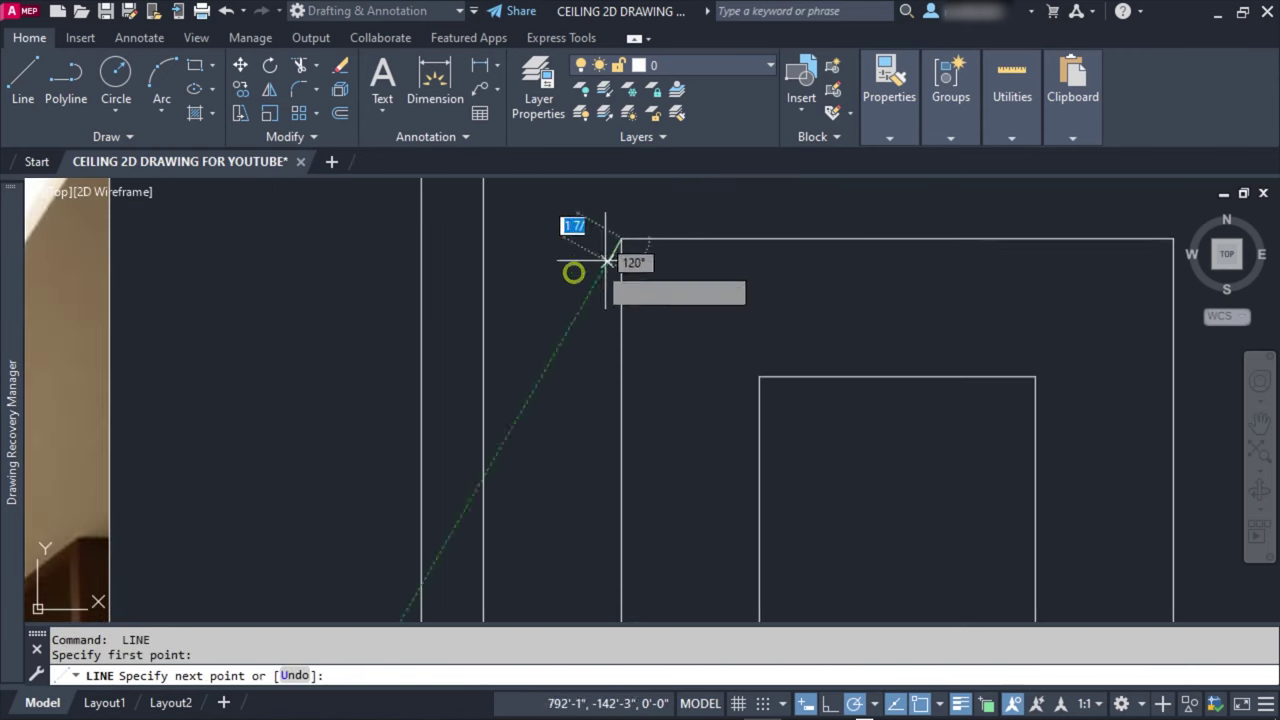
{"action": "key", "text": "Escape"}
{"action": "key", "text": "Return"}
{"action": "left_click", "coordinate": [552, 240]}
{"action": "scroll", "coordinate": [550, 245], "scroll_direction": "down", "scroll_amount": 3}
{"action": "scroll", "coordinate": [561, 494], "scroll_direction": "up", "scroll_amount": 3}
{"action": "key", "text": "Escape"}
{"action": "scroll", "coordinate": [594, 294], "scroll_direction": "down", "scroll_amount": 3}
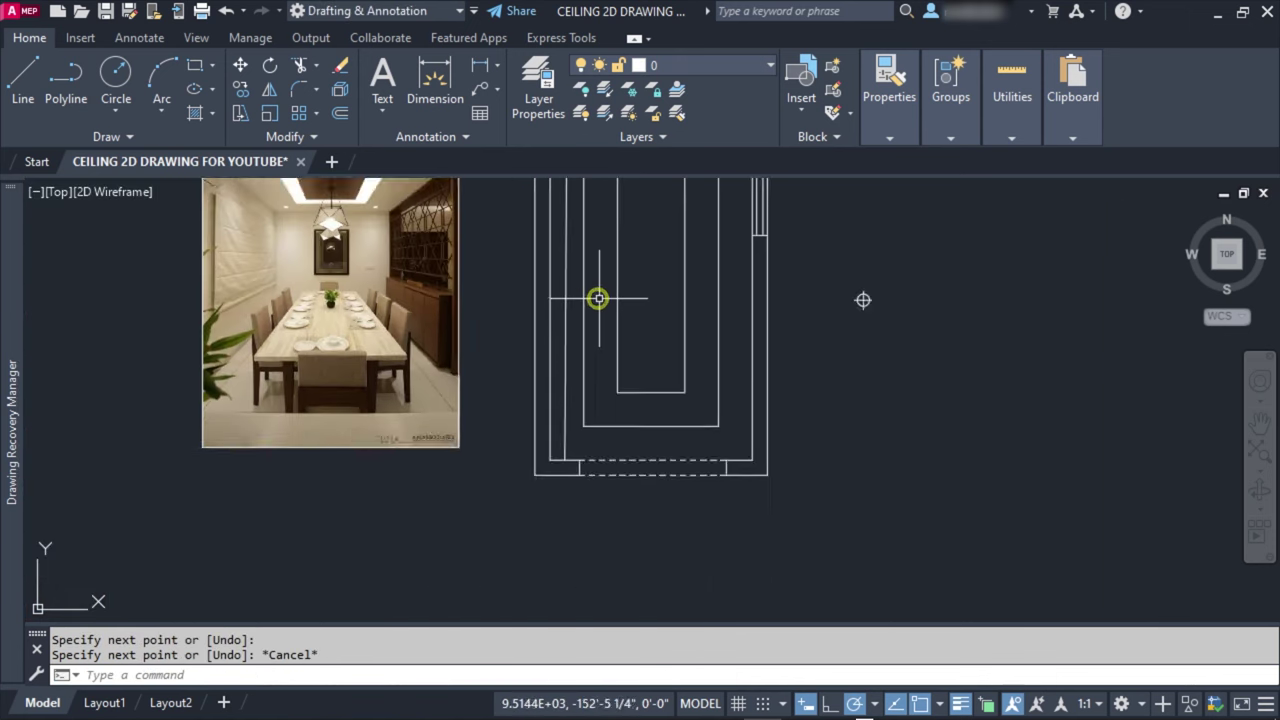
{"action": "scroll", "coordinate": [585, 293], "scroll_direction": "up", "scroll_amount": 2}
Step: Erase the short horizontal line; an attempted extend is cancelled
{"action": "type", "text": "e"}
{"action": "key", "text": "Return"}
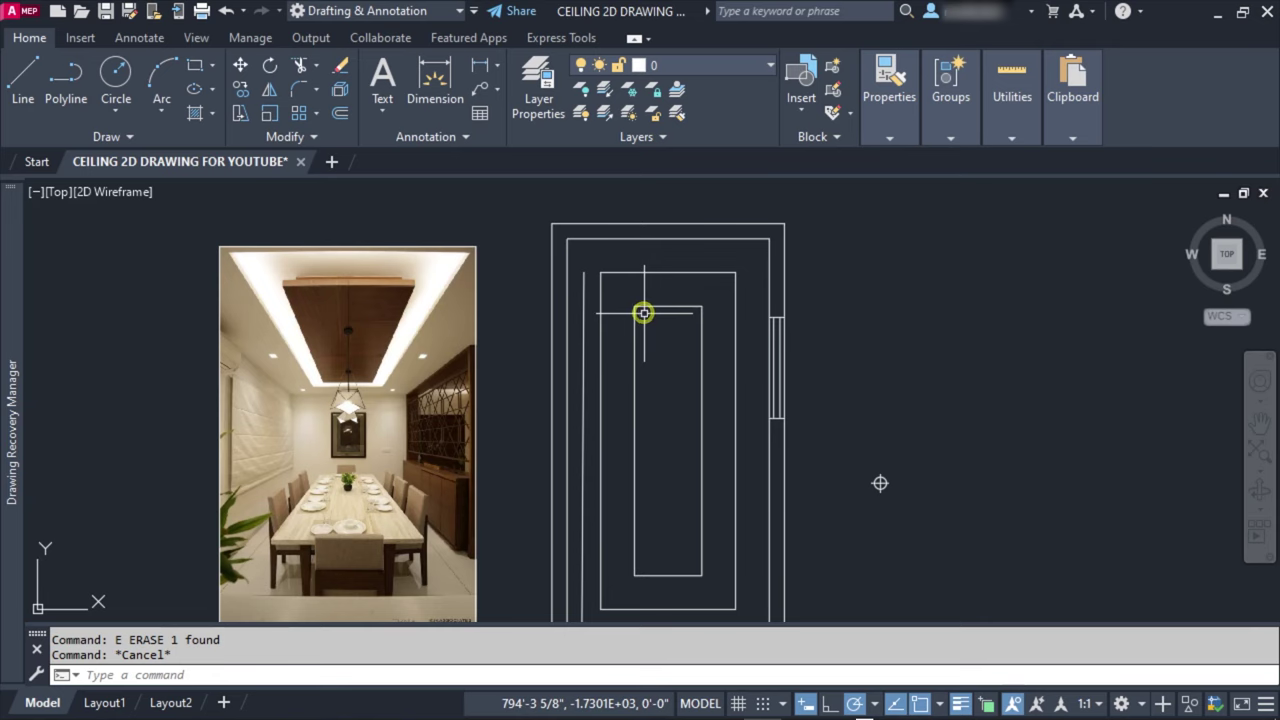
{"action": "key", "text": "Return"}
{"action": "scroll", "coordinate": [641, 313], "scroll_direction": "up", "scroll_amount": 2}
{"action": "left_click", "coordinate": [580, 266]}
{"action": "key", "text": "Escape"}
{"action": "scroll", "coordinate": [671, 297], "scroll_direction": "down", "scroll_amount": 2}
{"action": "type", "text": "DIVIDE"}
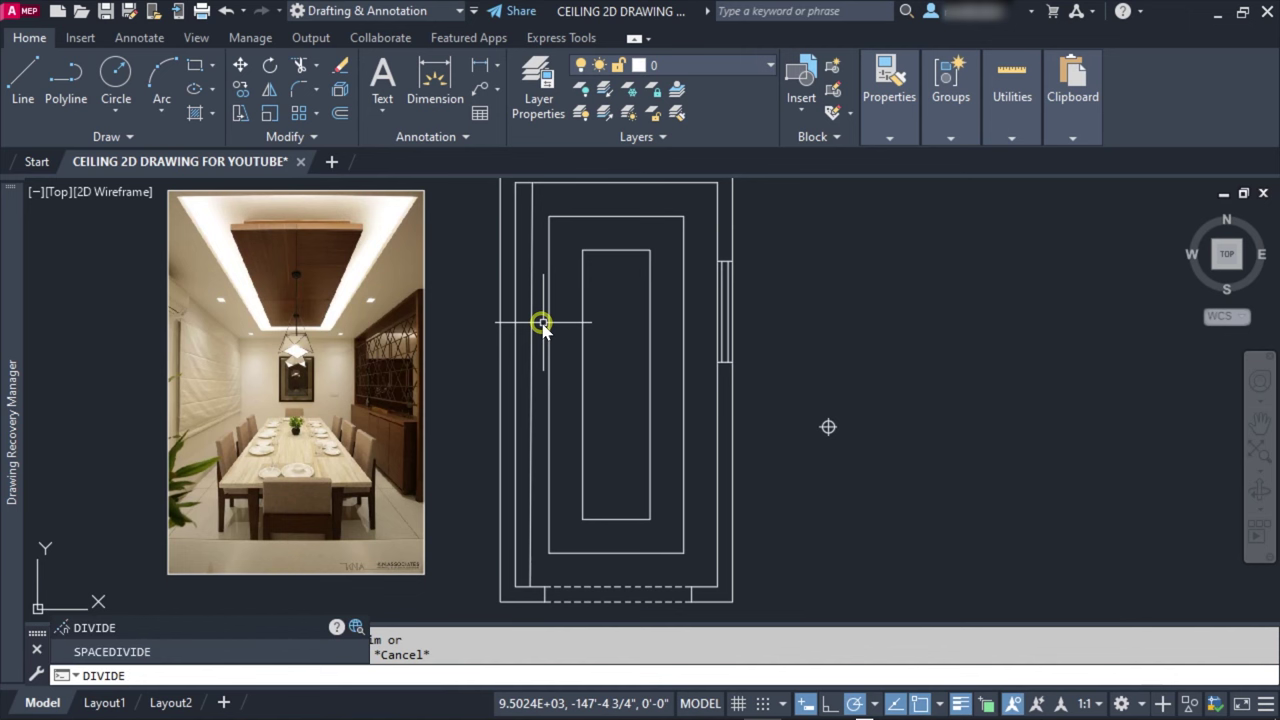
Step: Divide the left vertical cove line into 5 equal segments
{"action": "key", "text": "Return"}
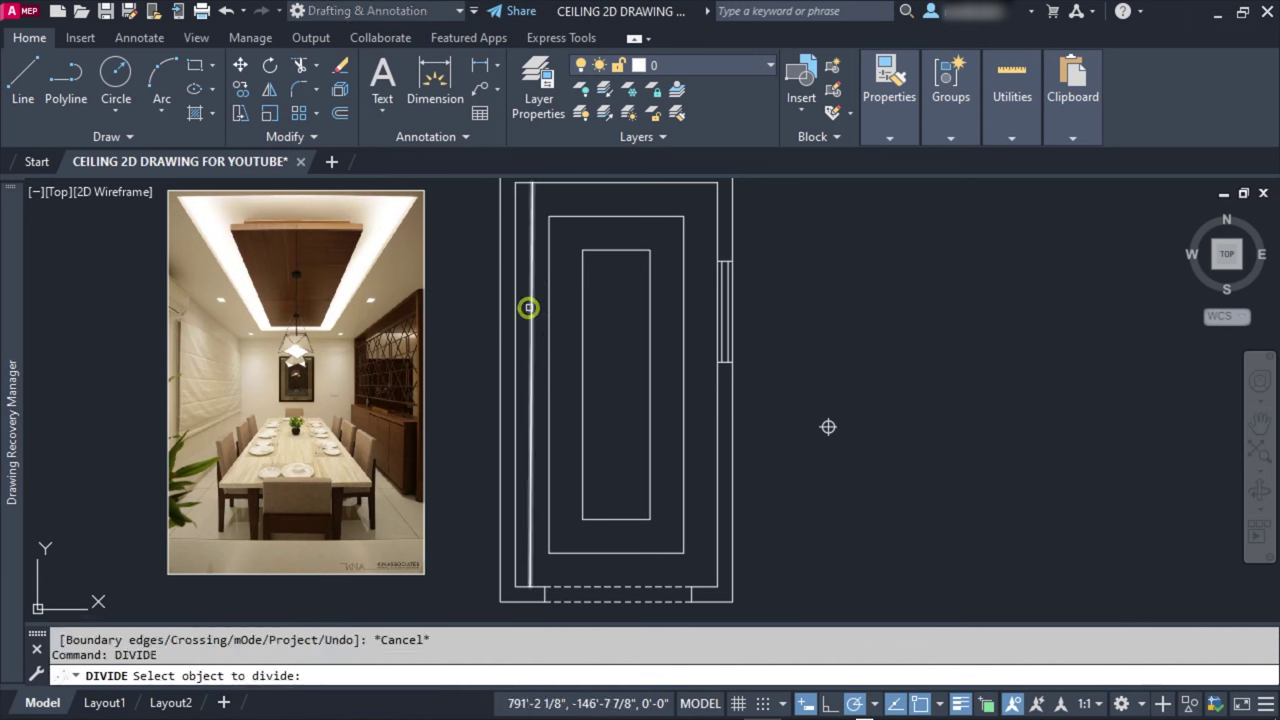
{"action": "left_click", "coordinate": [530, 303]}
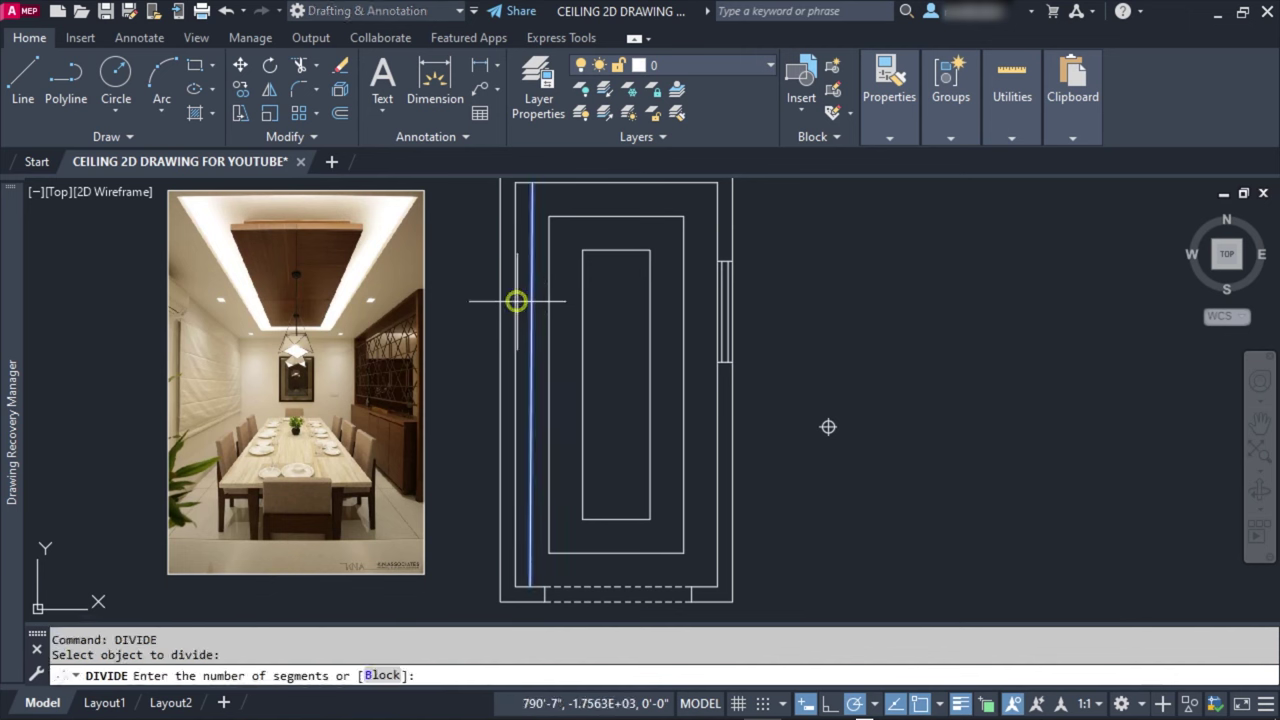
{"action": "type", "text": "5"}
{"action": "key", "text": "Return"}
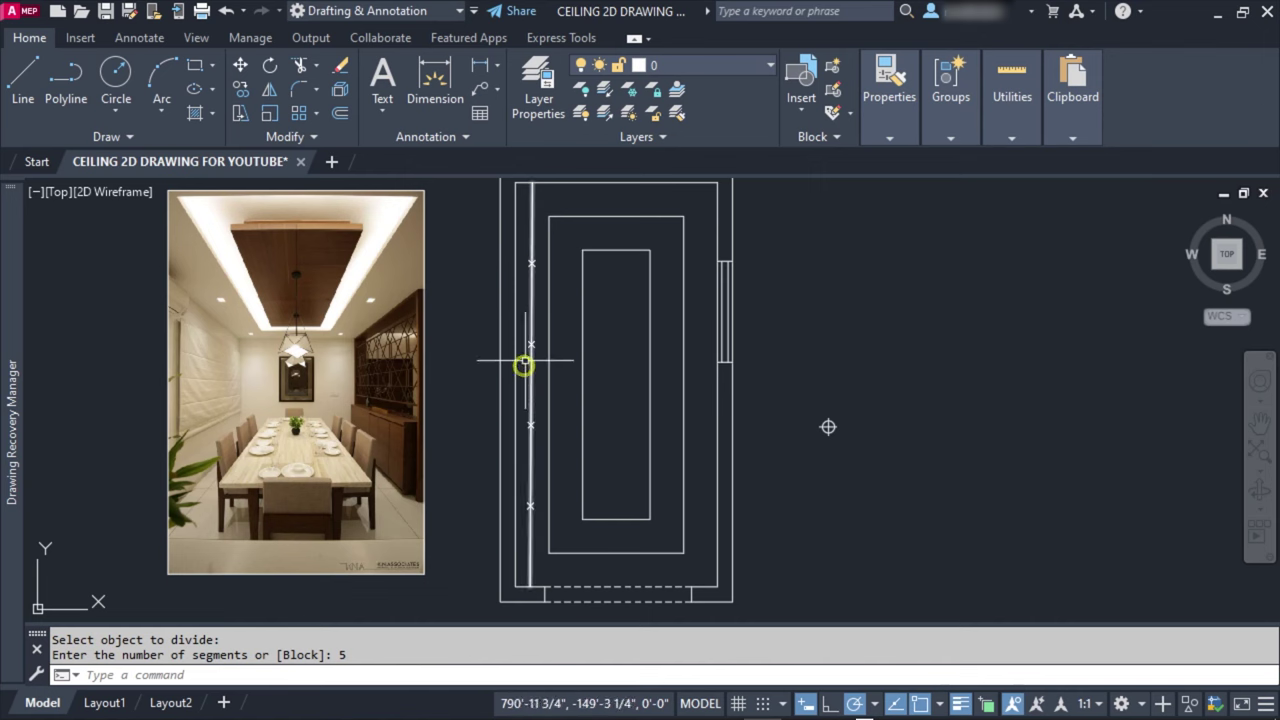
{"action": "left_click", "coordinate": [828, 427]}
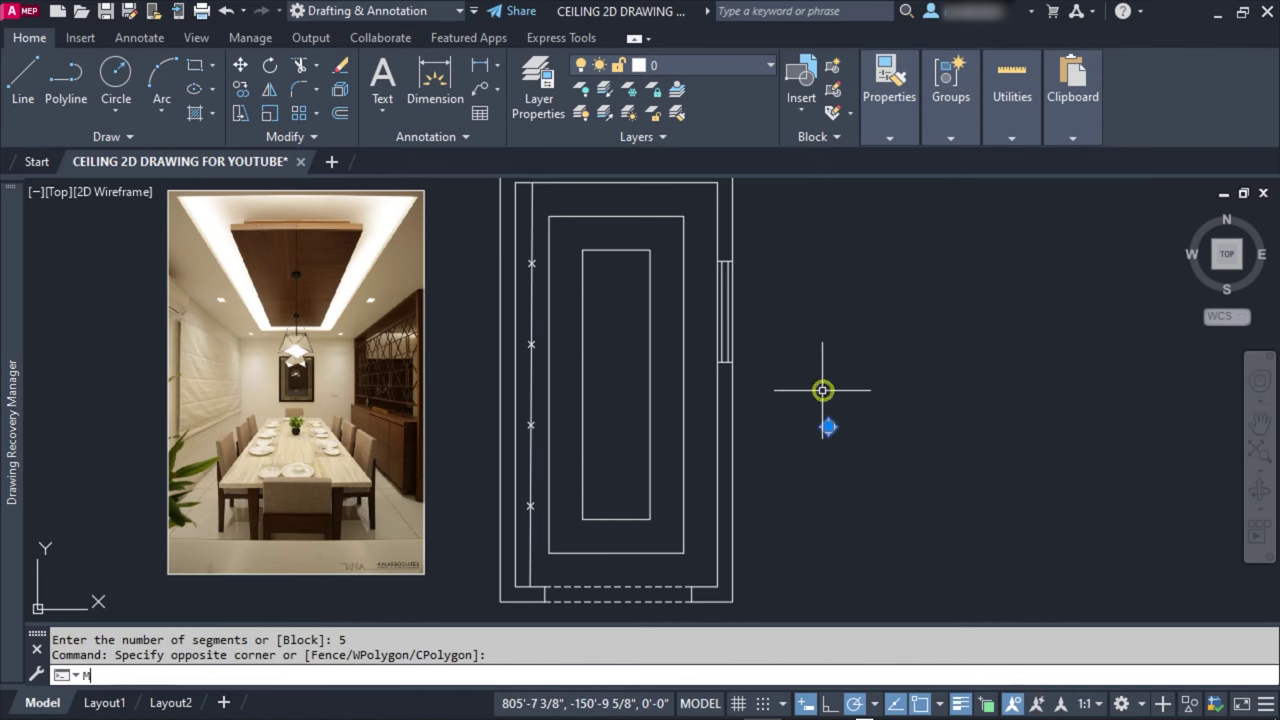
Step: Move the light fixture from its centre onto the top division mark
{"action": "key", "text": "Return"}
{"action": "scroll", "coordinate": [821, 443], "scroll_direction": "up", "scroll_amount": 3}
{"action": "left_click", "coordinate": [816, 534]}
{"action": "scroll", "coordinate": [671, 286], "scroll_direction": "down", "scroll_amount": 3}
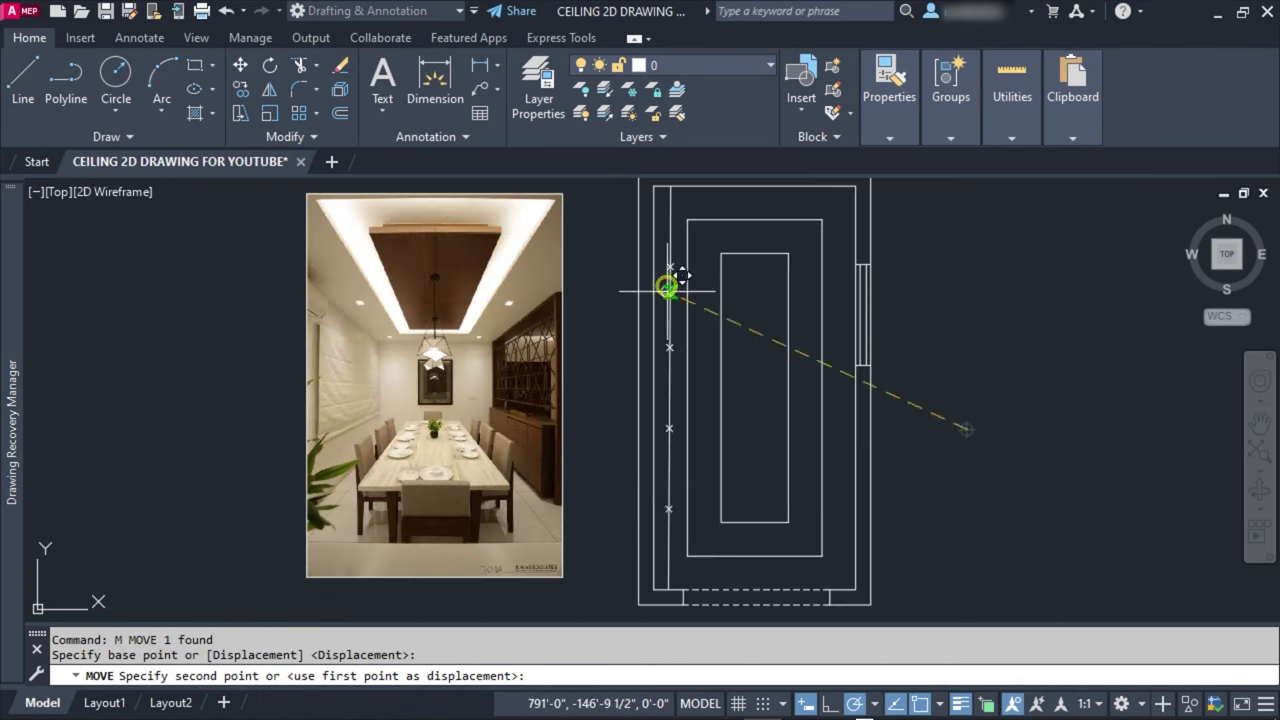
{"action": "scroll", "coordinate": [686, 306], "scroll_direction": "up", "scroll_amount": 5}
{"action": "left_click", "coordinate": [684, 310]}
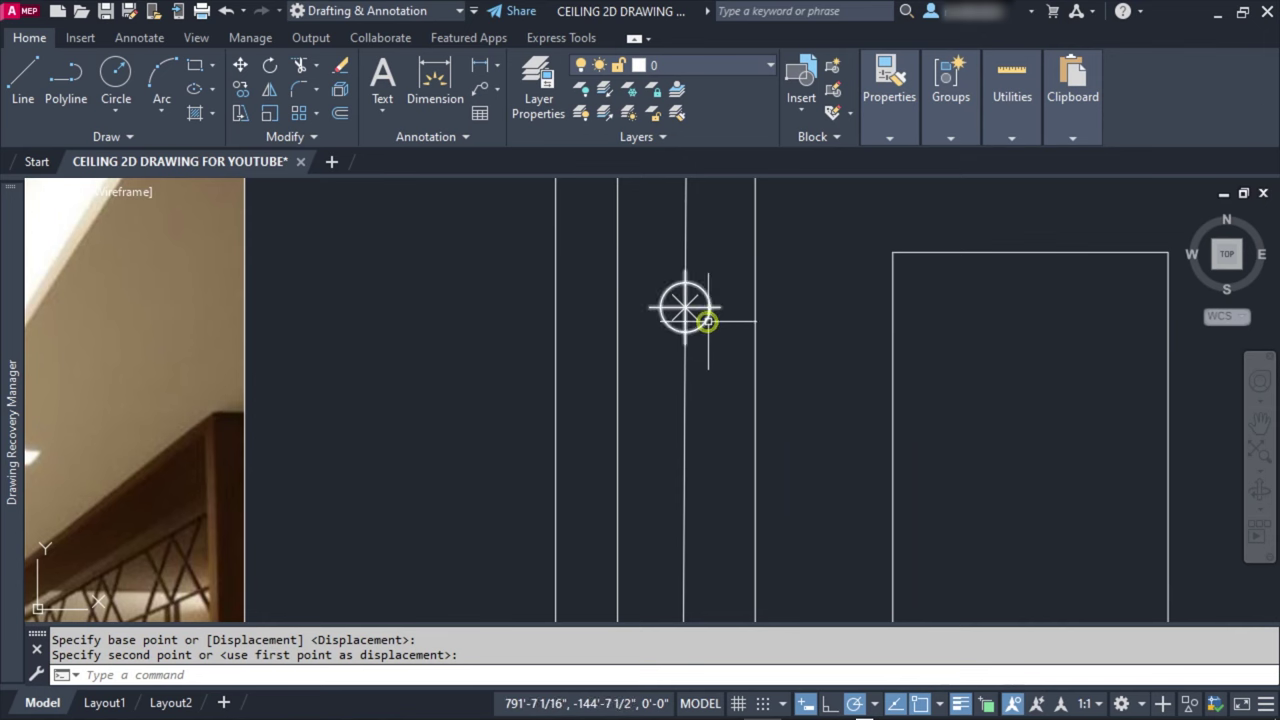
Step: Copy the light onto the remaining three division marks along the left cove
{"action": "type", "text": "Co"}
{"action": "key", "text": "Return"}
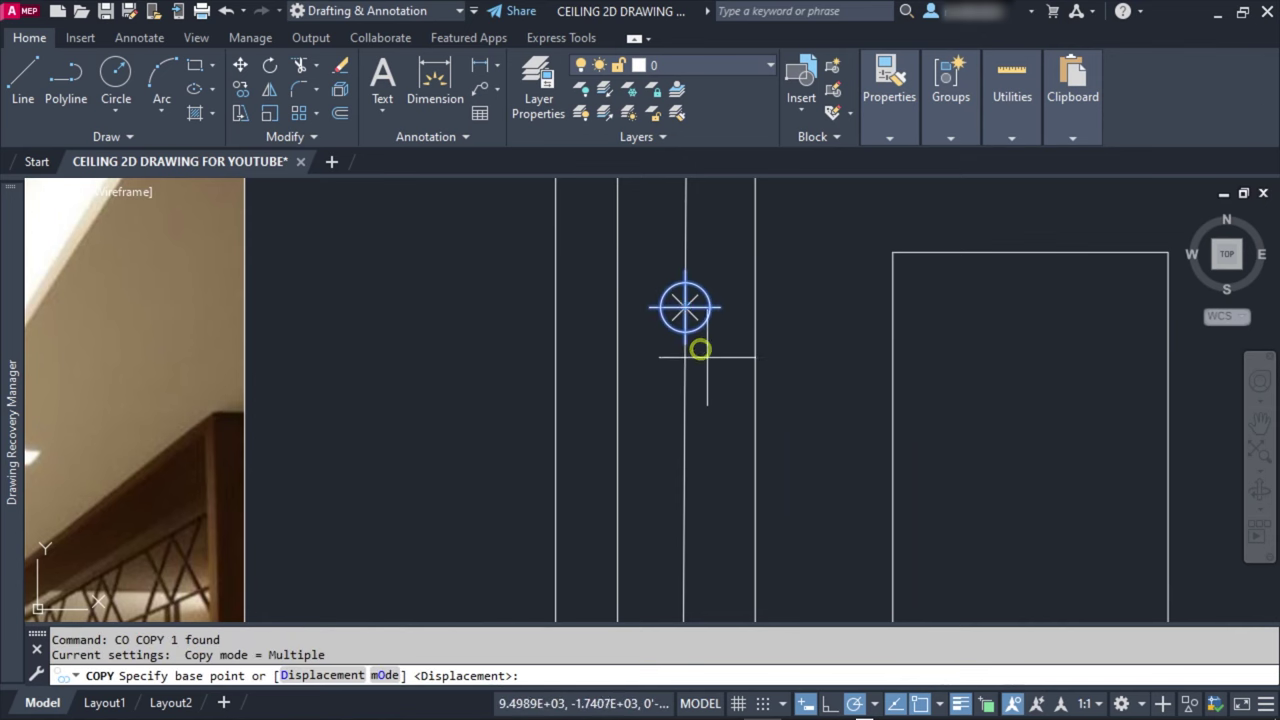
{"action": "left_click", "coordinate": [686, 306]}
{"action": "scroll", "coordinate": [686, 306], "scroll_direction": "down", "scroll_amount": 3}
{"action": "scroll", "coordinate": [663, 440], "scroll_direction": "up", "scroll_amount": 3}
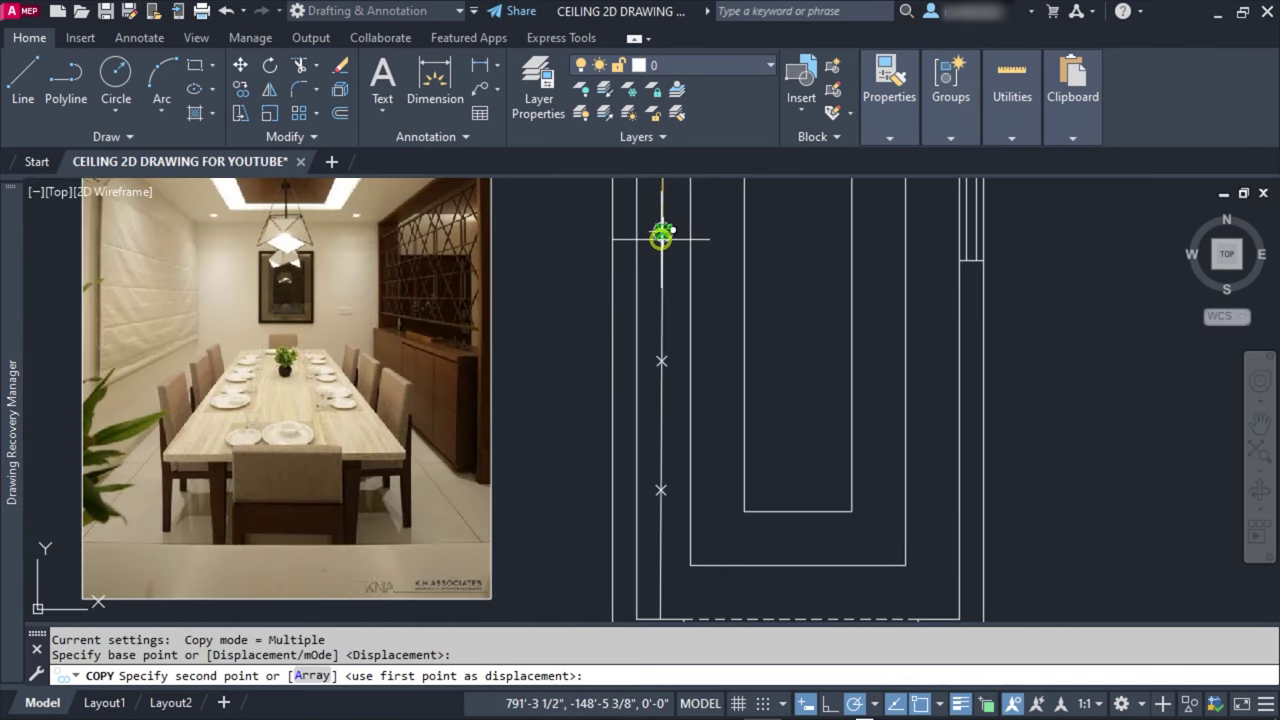
{"action": "left_click", "coordinate": [661, 236]}
{"action": "left_click", "coordinate": [661, 361]}
{"action": "left_click", "coordinate": [661, 489]}
{"action": "key", "text": "Escape"}
{"action": "scroll", "coordinate": [791, 463], "scroll_direction": "down", "scroll_amount": 4}
{"action": "scroll", "coordinate": [791, 463], "scroll_direction": "up", "scroll_amount": 1}
{"action": "scroll", "coordinate": [817, 474], "scroll_direction": "up", "scroll_amount": 2}
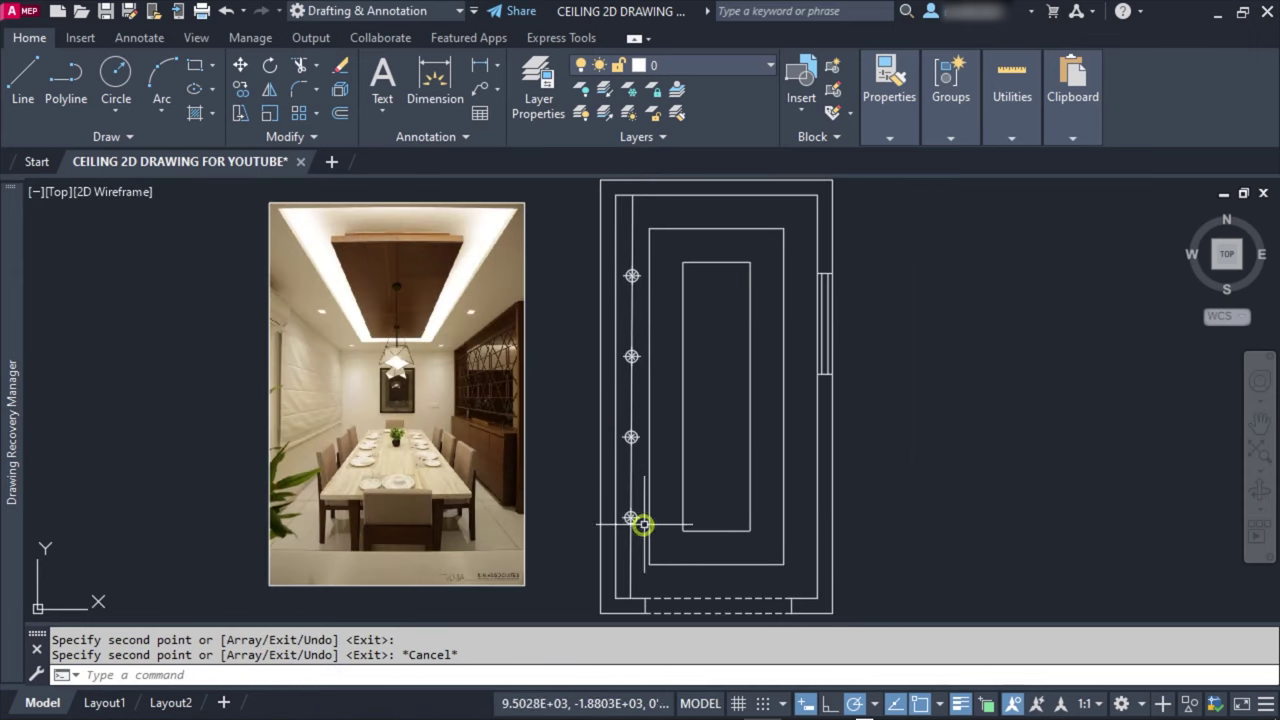
{"action": "scroll", "coordinate": [587, 245], "scroll_direction": "up", "scroll_amount": 3}
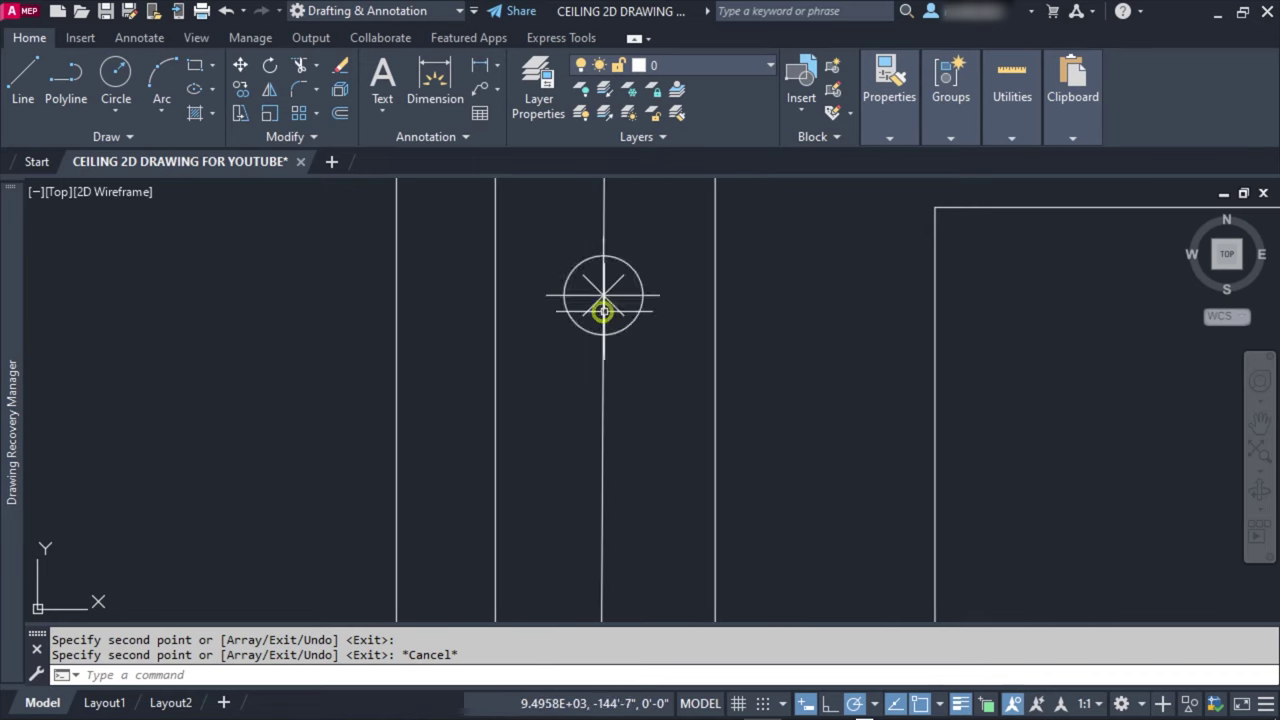
{"action": "scroll", "coordinate": [605, 303], "scroll_direction": "up", "scroll_amount": 2}
Step: Try erasing an object at the lights, cancelling the first selection
{"action": "type", "text": "e"}
{"action": "key", "text": "Return"}
{"action": "left_click", "coordinate": [638, 304]}
{"action": "key", "text": "Escape"}
{"action": "key", "text": "Return"}
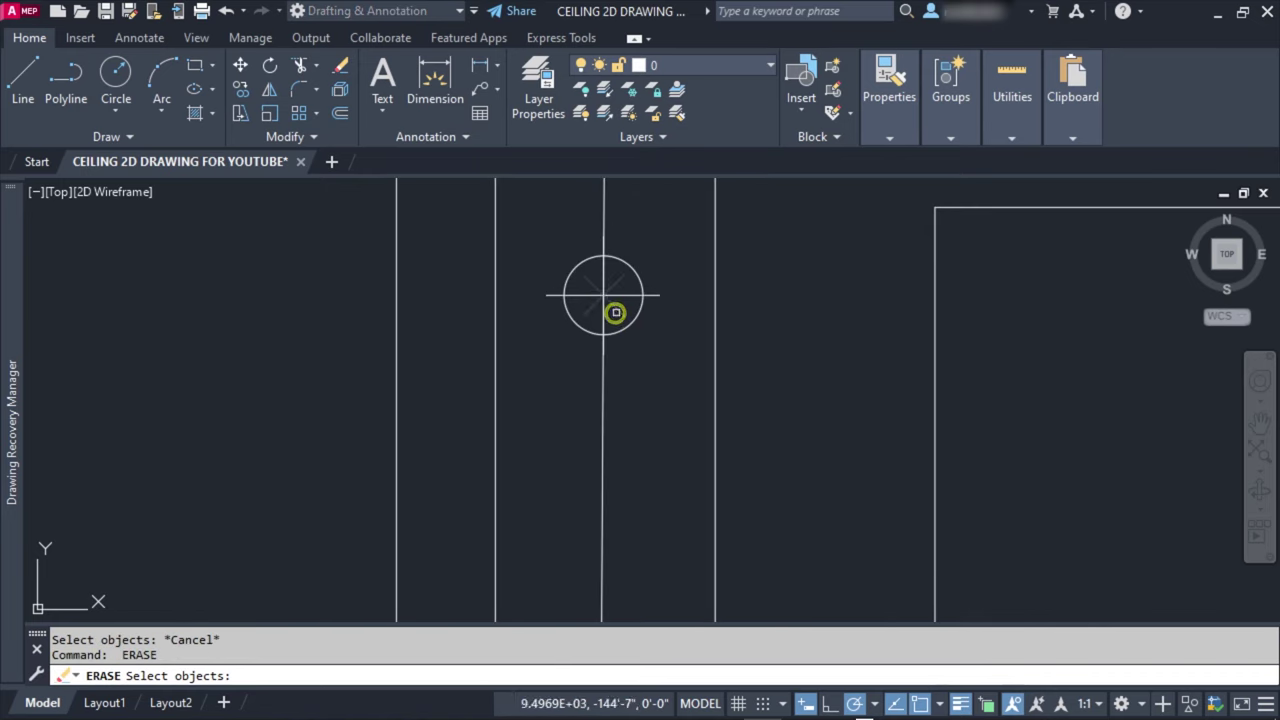
{"action": "scroll", "coordinate": [620, 290], "scroll_direction": "down", "scroll_amount": 2}
{"action": "left_click", "coordinate": [634, 237]}
{"action": "left_click", "coordinate": [594, 203]}
{"action": "scroll", "coordinate": [586, 280], "scroll_direction": "down", "scroll_amount": 3}
{"action": "scroll", "coordinate": [569, 322], "scroll_direction": "up", "scroll_amount": 5}
Step: Window-select around the lights, then abandon the erase without removing anything
{"action": "left_click", "coordinate": [523, 320]}
{"action": "left_click", "coordinate": [626, 380]}
{"action": "scroll", "coordinate": [615, 495], "scroll_direction": "down", "scroll_amount": 2}
{"action": "left_click", "coordinate": [514, 360]}
{"action": "left_click", "coordinate": [566, 400]}
{"action": "scroll", "coordinate": [540, 390], "scroll_direction": "down", "scroll_amount": 3}
{"action": "scroll", "coordinate": [485, 352], "scroll_direction": "up", "scroll_amount": 3}
{"action": "left_click", "coordinate": [460, 323]}
{"action": "key", "text": "Escape"}
{"action": "scroll", "coordinate": [570, 347], "scroll_direction": "down", "scroll_amount": 5}
{"action": "scroll", "coordinate": [568, 375], "scroll_direction": "down", "scroll_amount": 2}
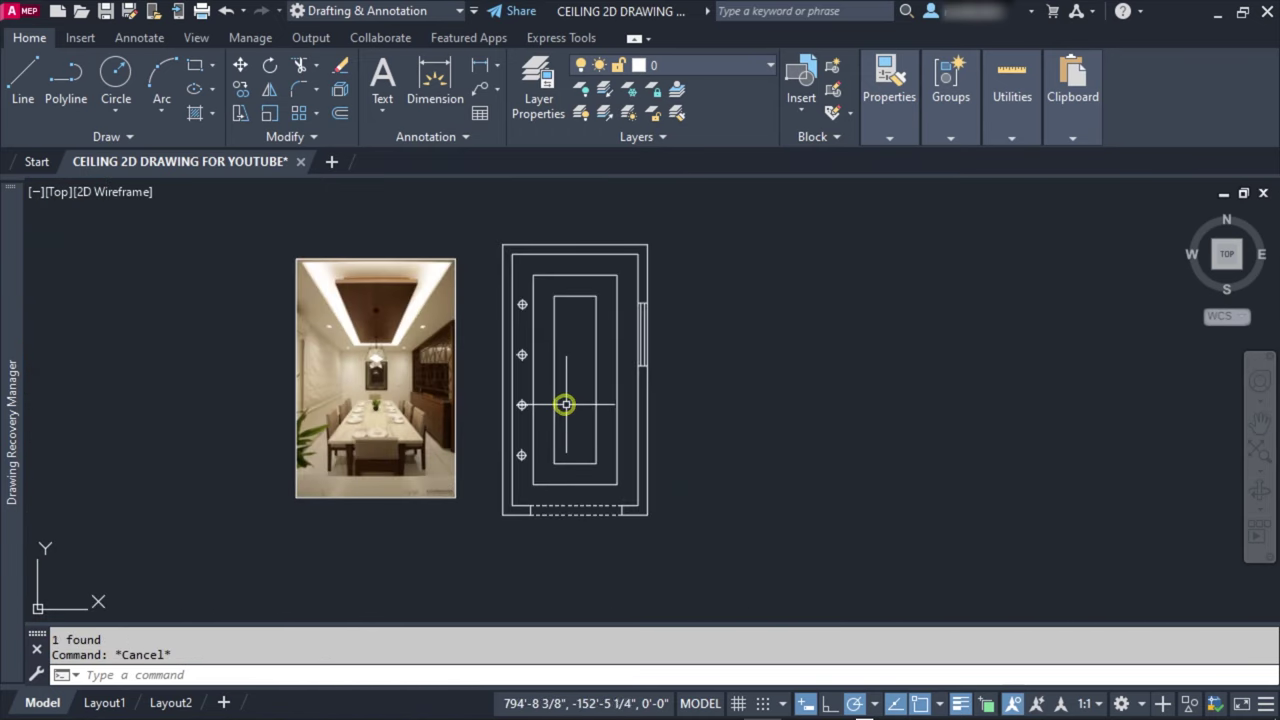
{"action": "type", "text": "MI"}
Step: Mirror the four left lights about the plan's vertical centreline, keeping the originals
{"action": "key", "text": "Return"}
{"action": "scroll", "coordinate": [520, 300], "scroll_direction": "up", "scroll_amount": 2}
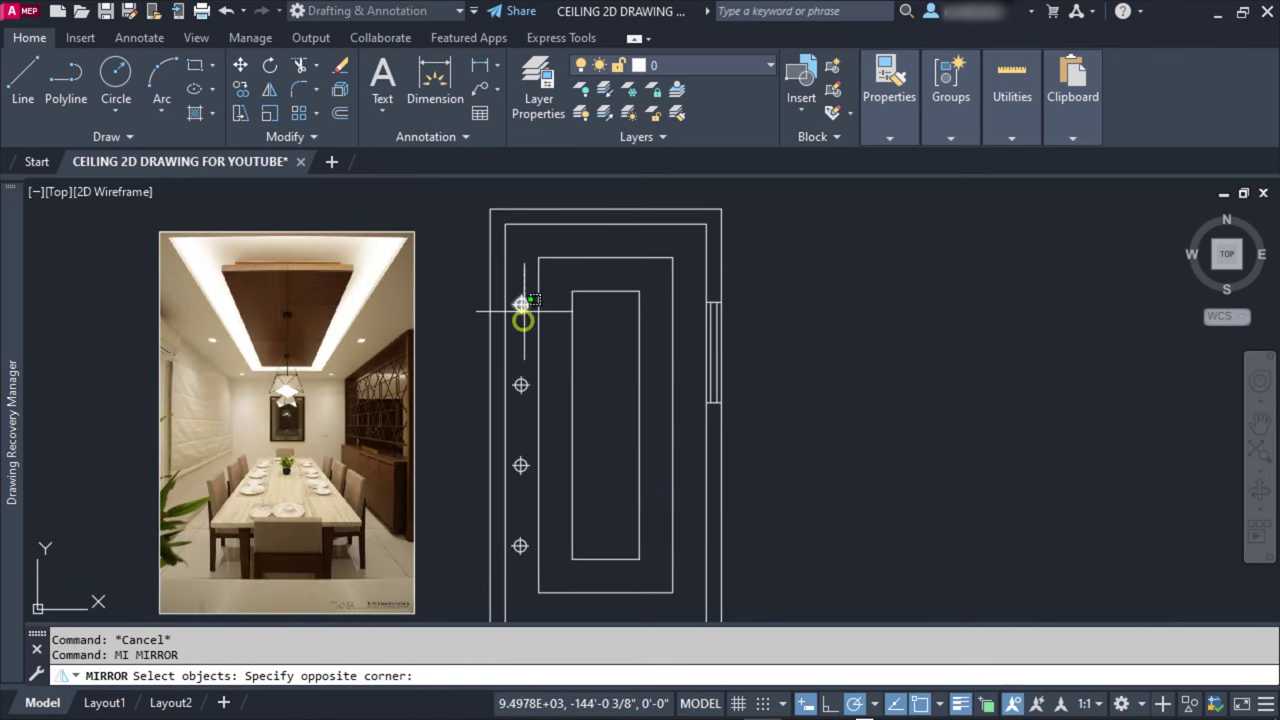
{"action": "left_click", "coordinate": [508, 571]}
{"action": "key", "text": "Return"}
{"action": "left_click", "coordinate": [605, 257]}
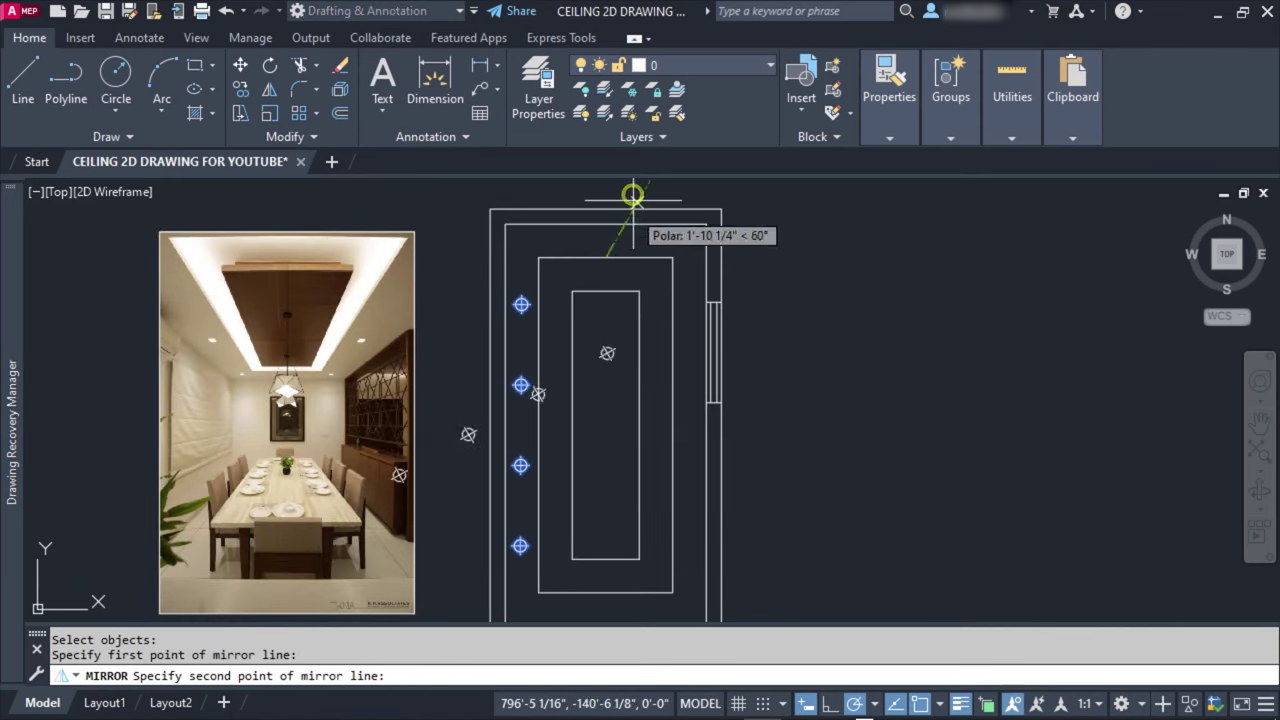
{"action": "left_click", "coordinate": [589, 249]}
{"action": "key", "text": "Return"}
{"action": "key", "text": "Escape"}
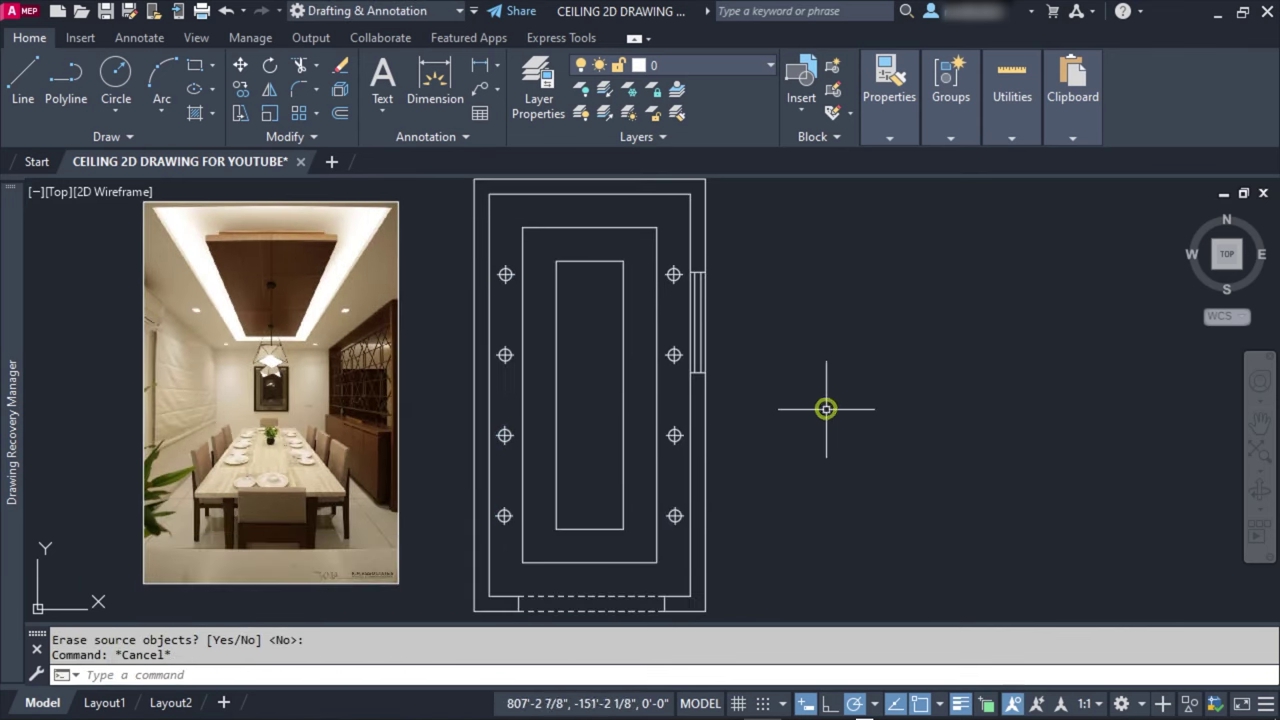
{"action": "scroll", "coordinate": [743, 297], "scroll_direction": "up", "scroll_amount": 2}
{"action": "scroll", "coordinate": [629, 284], "scroll_direction": "up", "scroll_amount": 2}
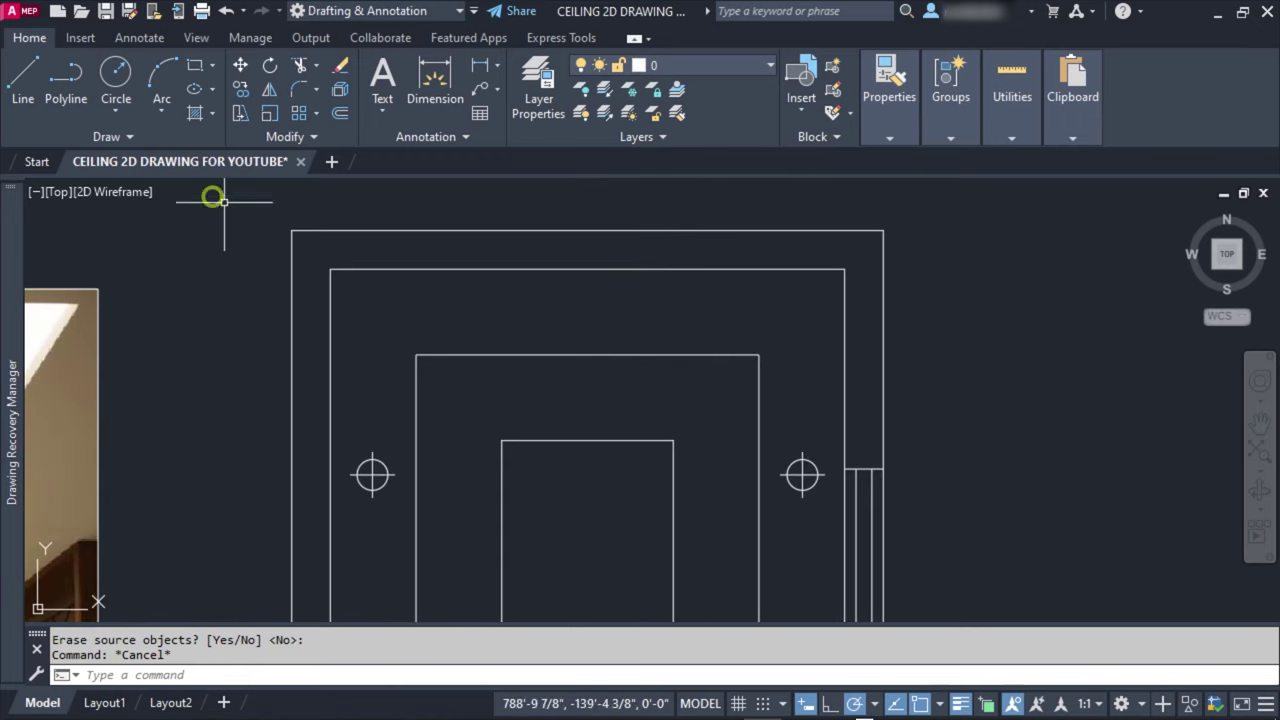
{"action": "left_click", "coordinate": [374, 434]}
{"action": "left_click", "coordinate": [346, 501]}
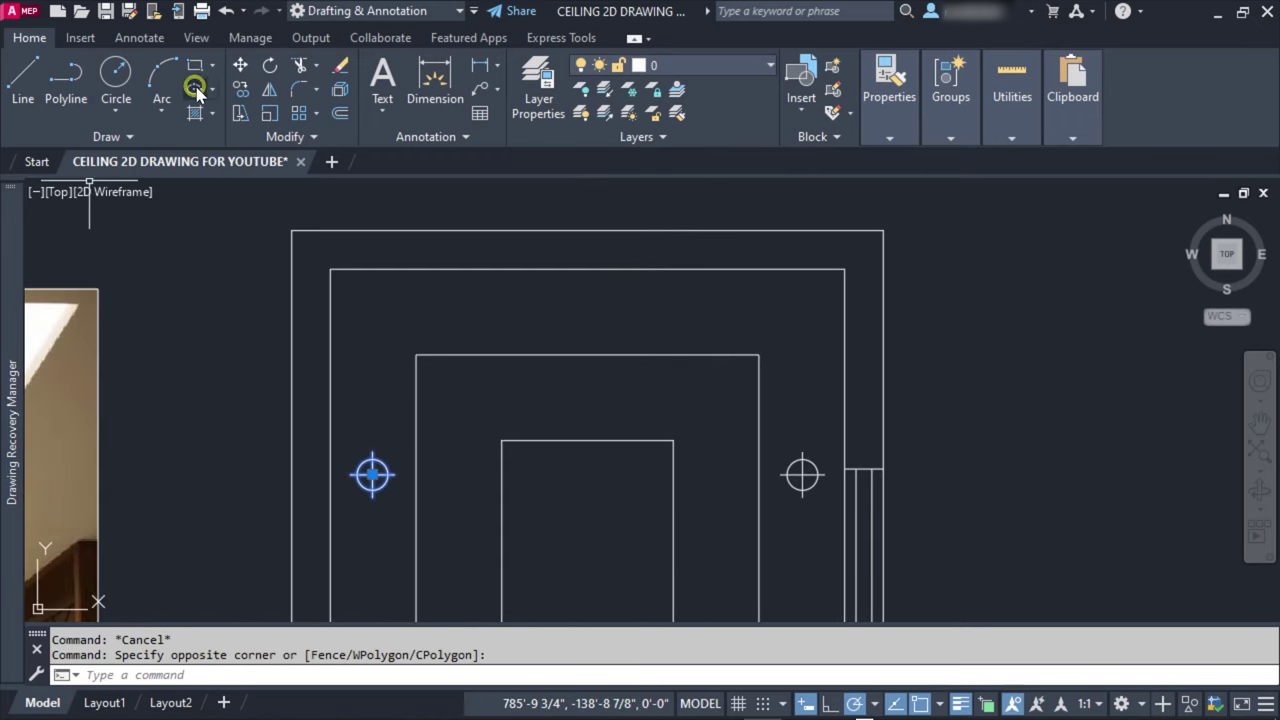
Step: Copy a light from its centre up into the top cove band
{"action": "left_click", "coordinate": [247, 90]}
{"action": "left_click", "coordinate": [372, 475]}
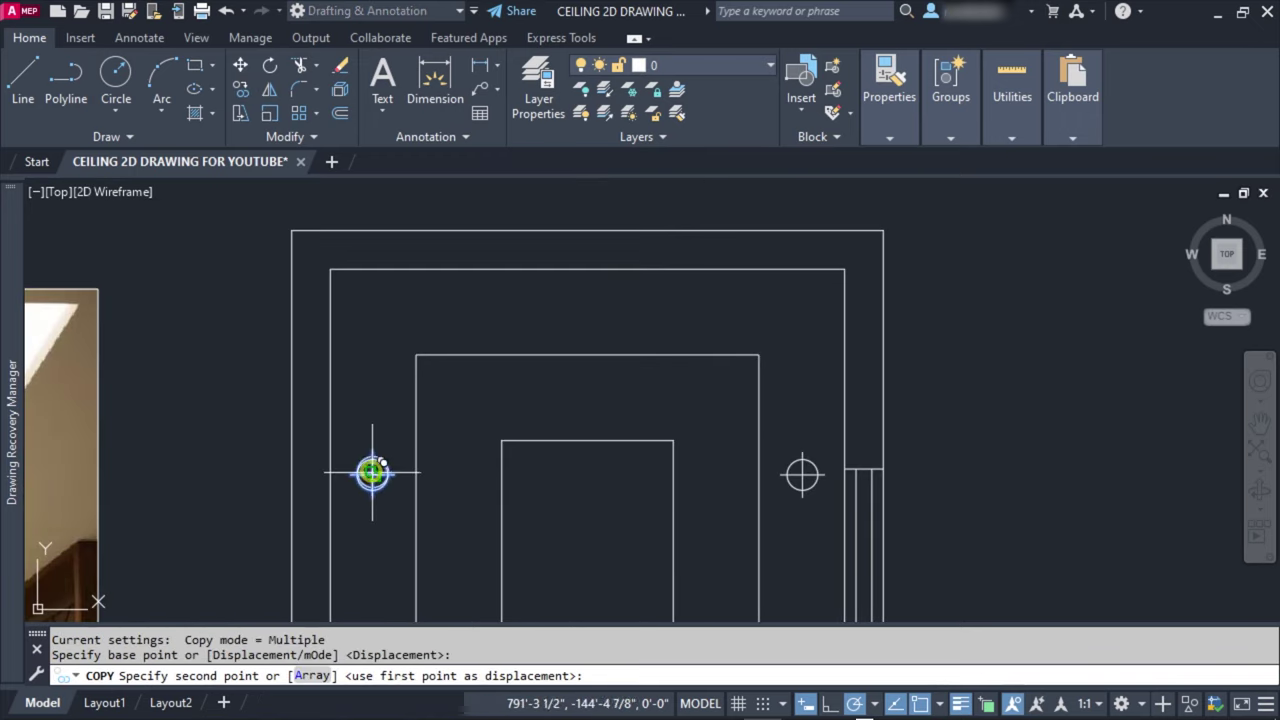
{"action": "left_click", "coordinate": [463, 318]}
{"action": "key", "text": "Escape"}
Step: Draw a horizontal guide line across the top cove from its right edge
{"action": "left_click", "coordinate": [22, 80]}
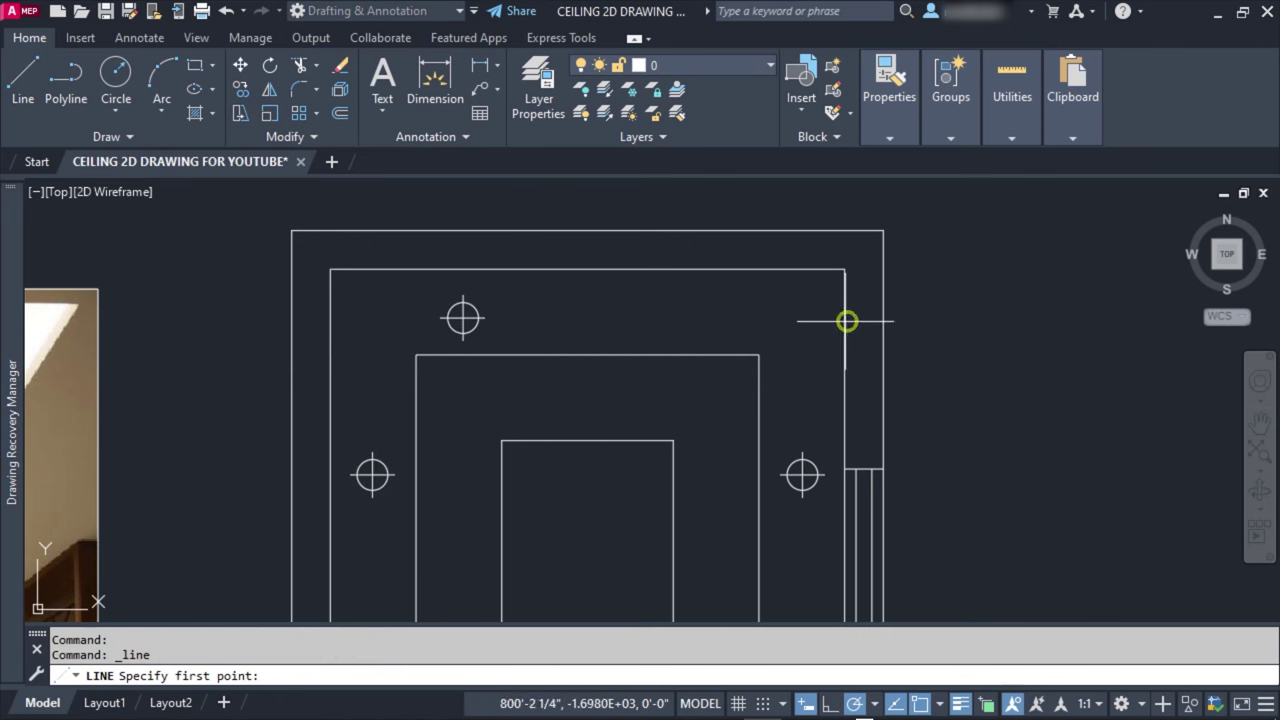
{"action": "left_click", "coordinate": [705, 353]}
{"action": "key", "text": "Escape"}
{"action": "key", "text": "Return"}
{"action": "left_click", "coordinate": [705, 312]}
{"action": "left_click", "coordinate": [220, 312]}
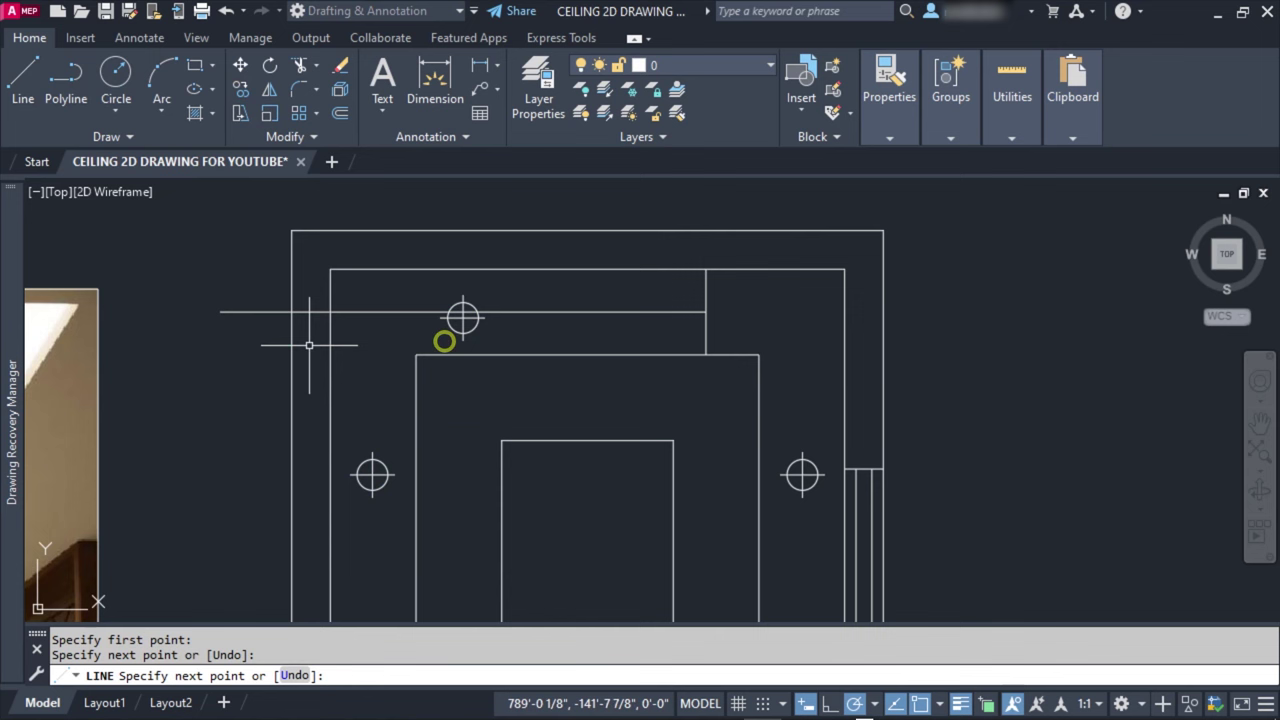
{"action": "key", "text": "Escape"}
Step: Move the copied light onto the guide line intersection, then delete the temporary guide lines
{"action": "key", "text": "Return"}
{"action": "scroll", "coordinate": [485, 308], "scroll_direction": "up", "scroll_amount": 4}
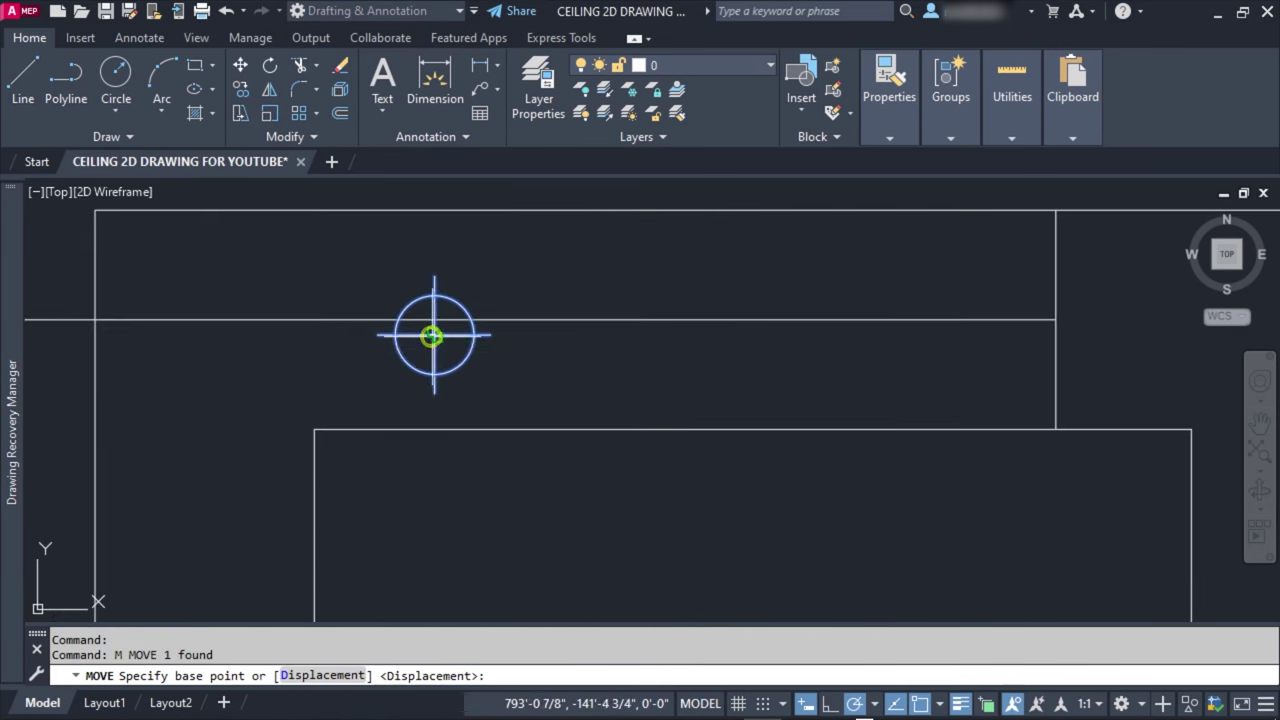
{"action": "left_click", "coordinate": [429, 337]}
{"action": "left_click", "coordinate": [508, 320]}
{"action": "key", "text": "Escape"}
{"action": "left_click_drag", "start_coordinate": [1087, 337], "coordinate": [683, 329]}
{"action": "key", "text": "Delete"}
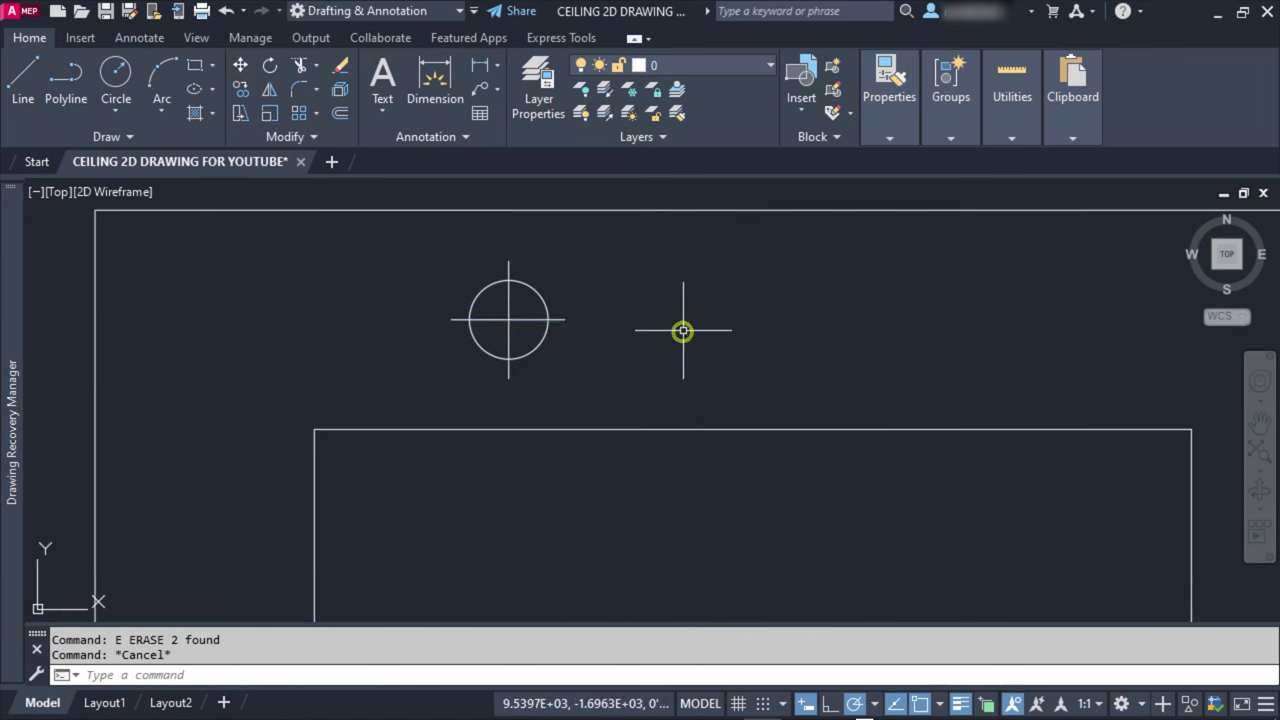
{"action": "scroll", "coordinate": [683, 329], "scroll_direction": "down", "scroll_amount": 2}
{"action": "key", "text": "Escape"}
Step: Mirror the top light across the vertical centre to make a top pair
{"action": "left_click", "coordinate": [598, 322]}
{"action": "left_click", "coordinate": [536, 319]}
{"action": "key", "text": "Return"}
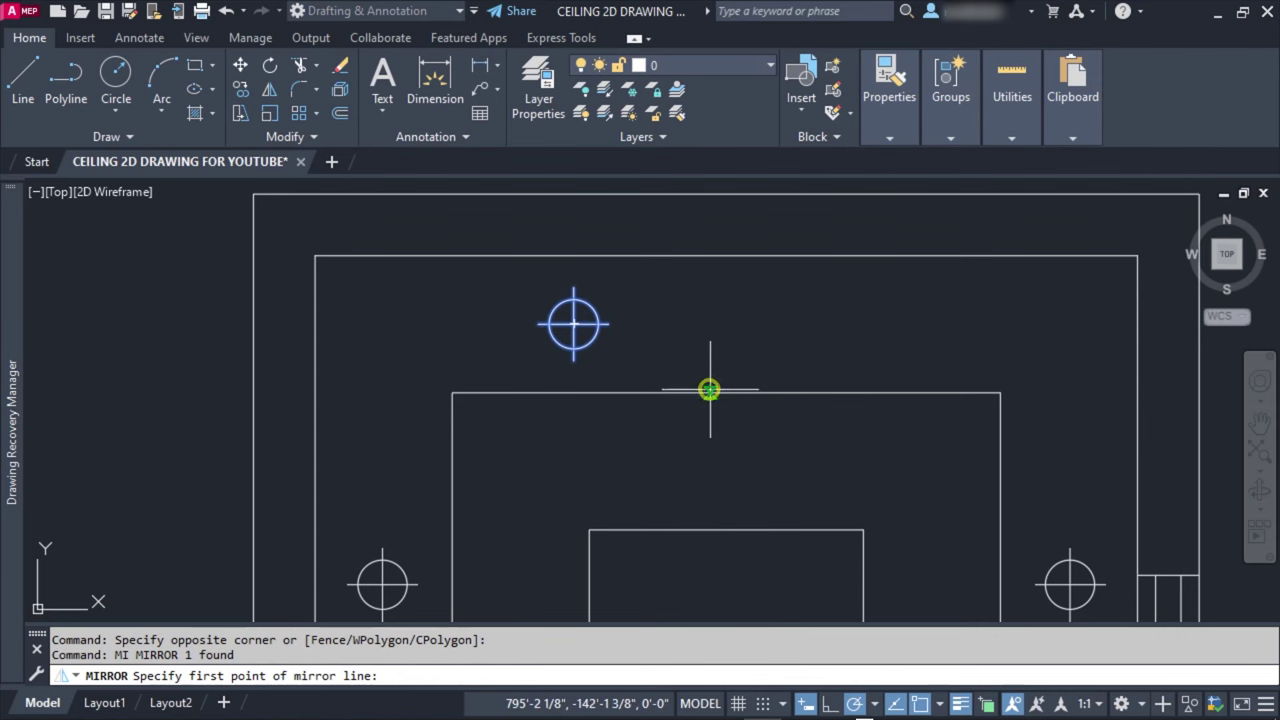
{"action": "left_click", "coordinate": [722, 393]}
{"action": "left_click", "coordinate": [729, 338]}
{"action": "key", "text": "Escape"}
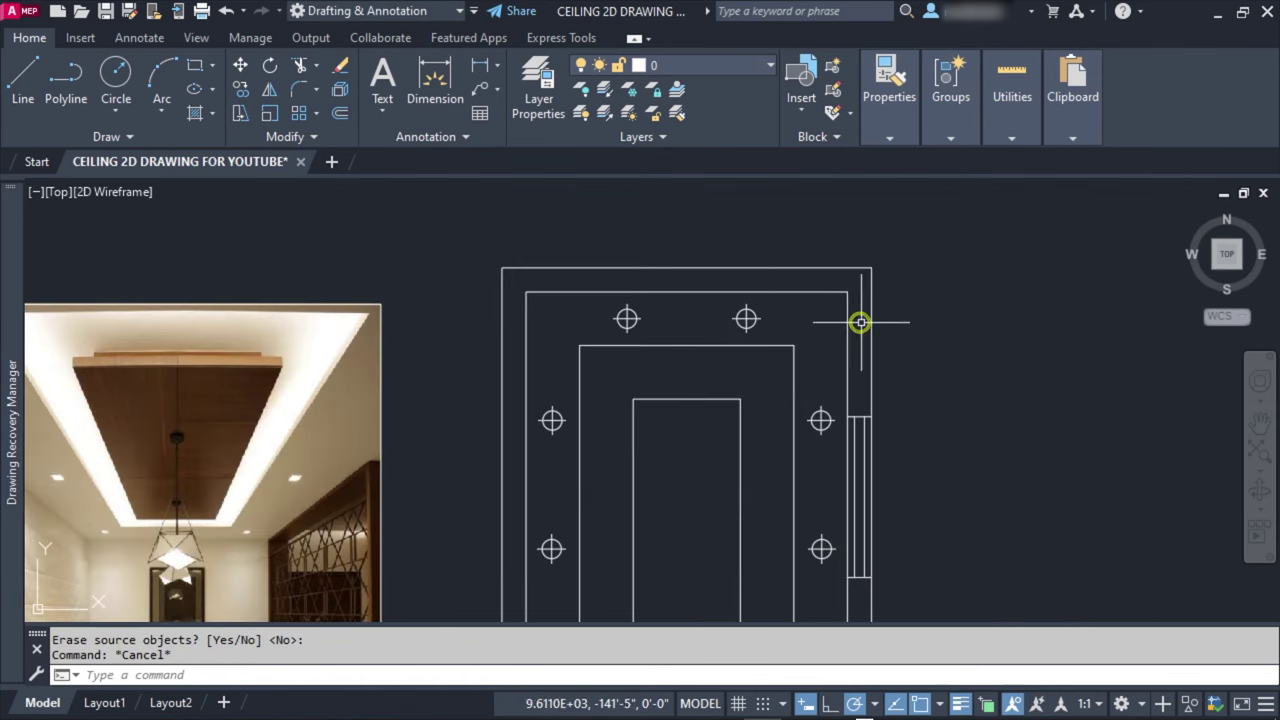
Step: Mirror both top lights across the horizontal mid-height onto the bottom cove band
{"action": "left_click_drag", "start_coordinate": [857, 320], "coordinate": [565, 310]}
{"action": "left_click", "coordinate": [565, 310]}
{"action": "type", "text": "I"}
{"action": "key", "text": "Return"}
{"action": "scroll", "coordinate": [720, 363], "scroll_direction": "down", "scroll_amount": 4}
{"action": "scroll", "coordinate": [563, 350], "scroll_direction": "up", "scroll_amount": 2}
{"action": "left_click", "coordinate": [569, 343]}
{"action": "left_click", "coordinate": [749, 337]}
{"action": "key", "text": "Escape"}
{"action": "scroll", "coordinate": [600, 360], "scroll_direction": "up", "scroll_amount": 1}
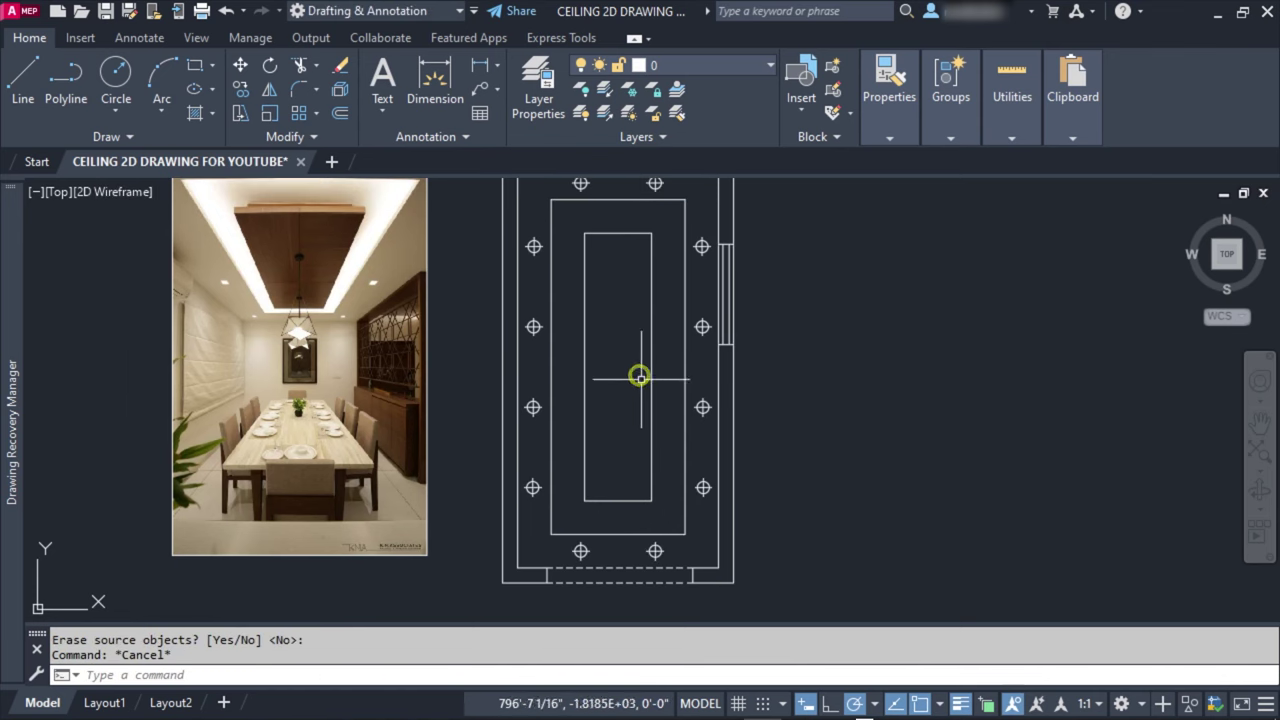
Step: Draw a small circle near the inner rectangle's bottom edge
{"action": "left_click", "coordinate": [116, 75]}
{"action": "scroll", "coordinate": [609, 382], "scroll_direction": "up", "scroll_amount": 4}
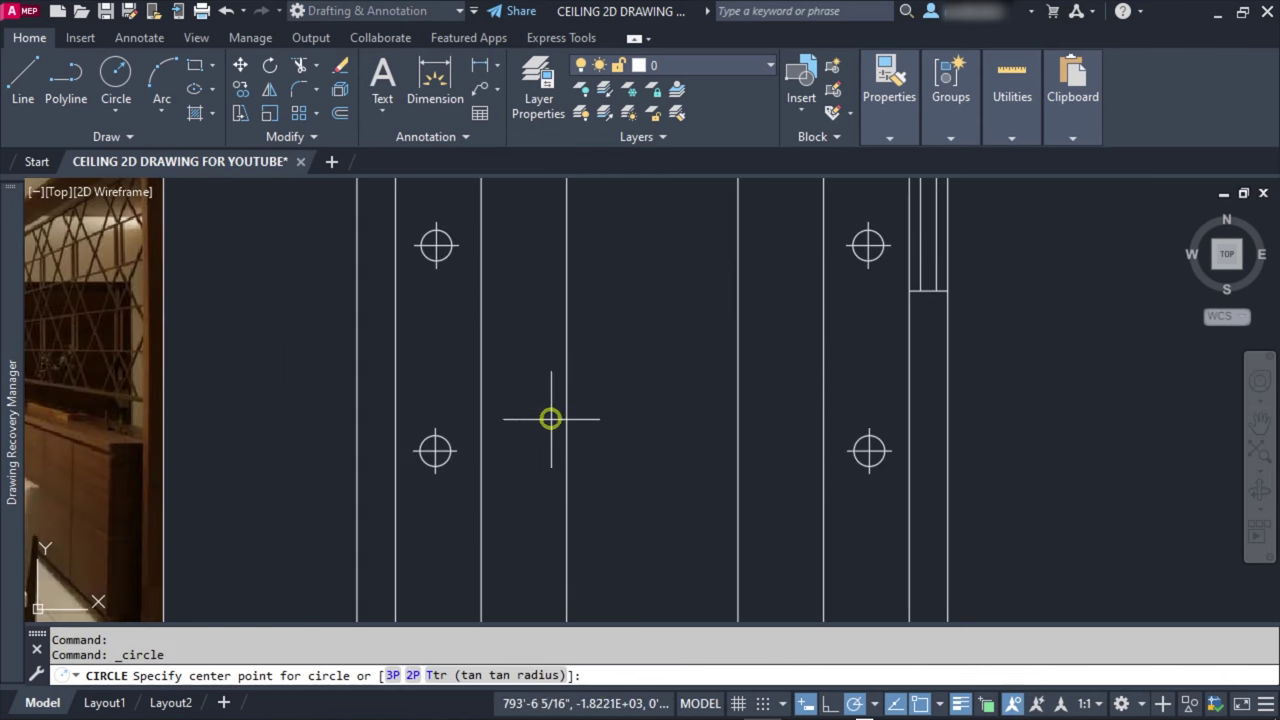
{"action": "scroll", "coordinate": [600, 416], "scroll_direction": "down", "scroll_amount": 4}
{"action": "left_click", "coordinate": [614, 522]}
{"action": "scroll", "coordinate": [617, 517], "scroll_direction": "up", "scroll_amount": 4}
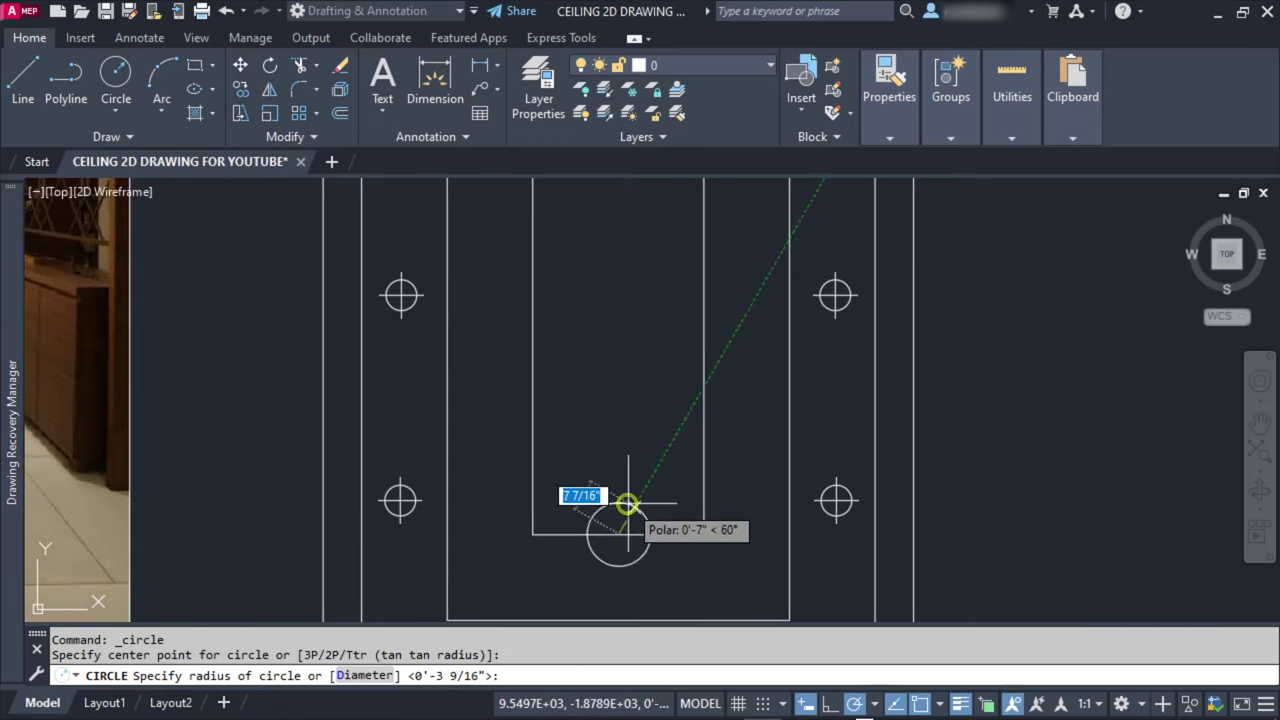
{"action": "left_click", "coordinate": [618, 510]}
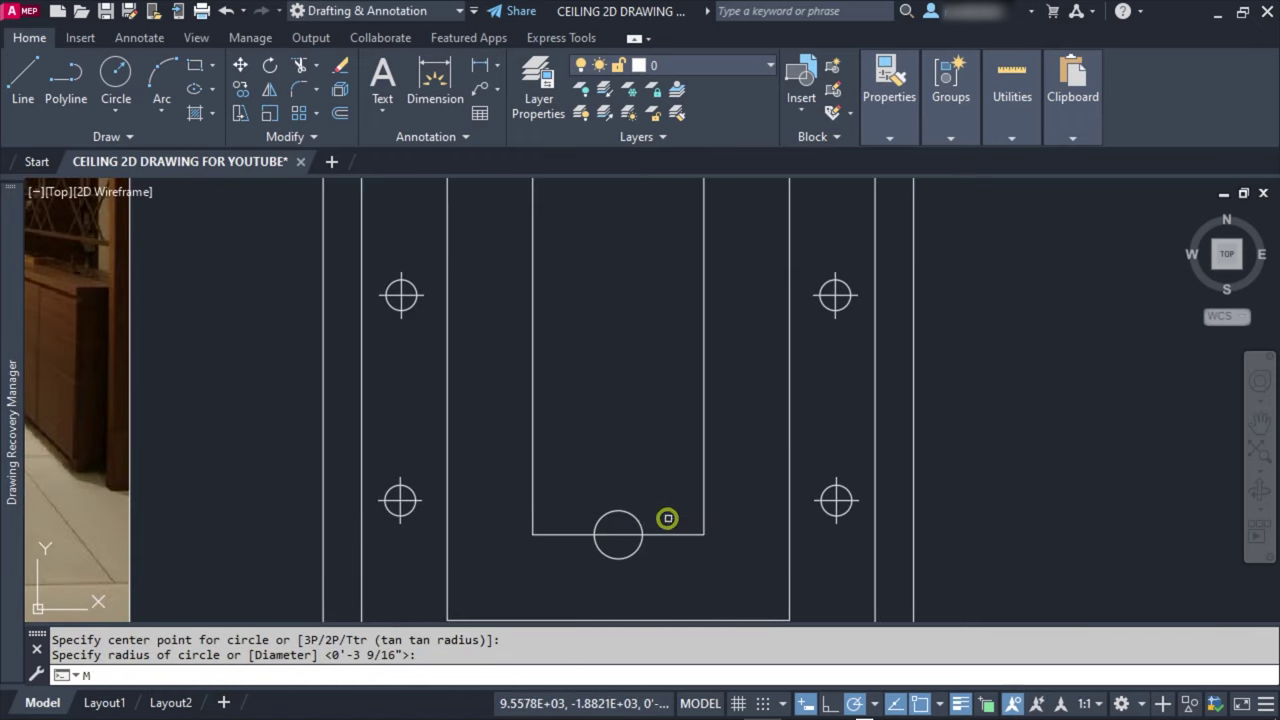
Step: Move the new circle to the centre of the innermost ceiling panel
{"action": "key", "text": "Return"}
{"action": "left_click_drag", "start_coordinate": [667, 518], "coordinate": [612, 540]}
{"action": "key", "text": "Return"}
{"action": "left_click", "coordinate": [700, 534]}
{"action": "scroll", "coordinate": [709, 400], "scroll_direction": "down", "scroll_amount": 4}
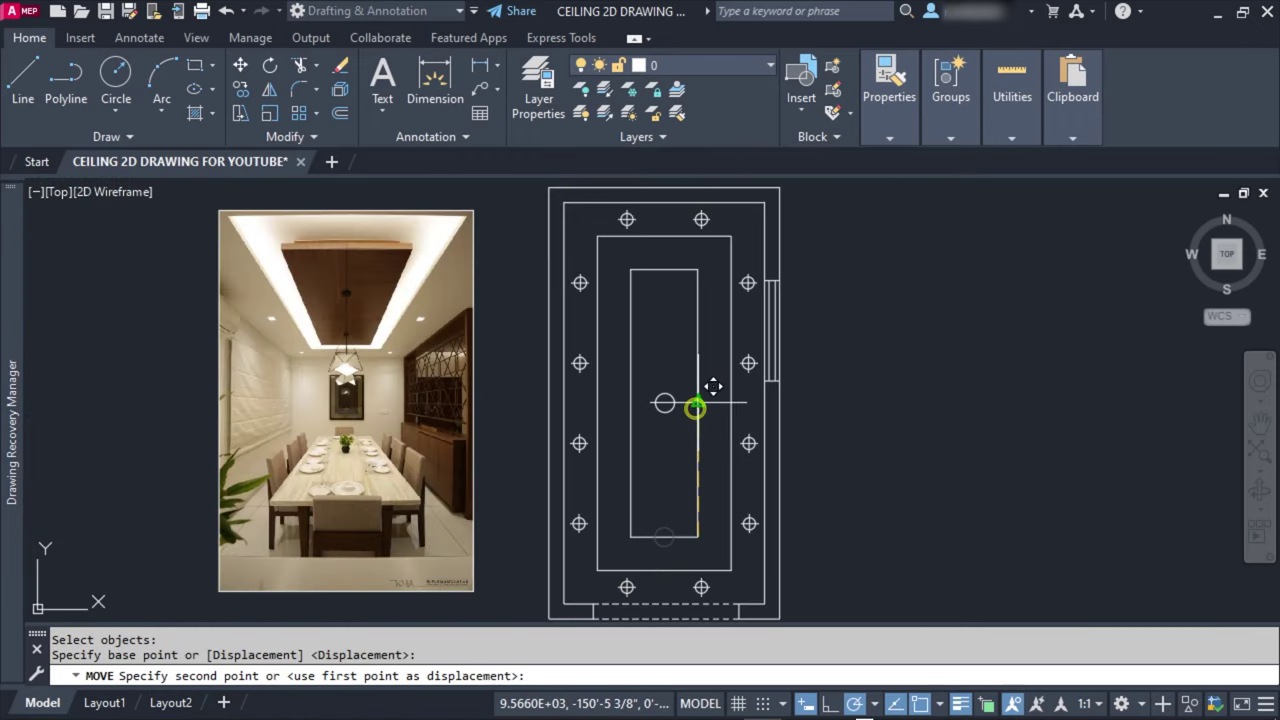
{"action": "key", "text": "Escape"}
{"action": "scroll", "coordinate": [697, 407], "scroll_direction": "up", "scroll_amount": 2}
{"action": "scroll", "coordinate": [706, 374], "scroll_direction": "up", "scroll_amount": 2}
{"action": "scroll", "coordinate": [691, 374], "scroll_direction": "up", "scroll_amount": 3}
Step: Shrink the hub circle to a smaller radius using its edge grip
{"action": "left_click", "coordinate": [691, 378]}
{"action": "left_click", "coordinate": [694, 385]}
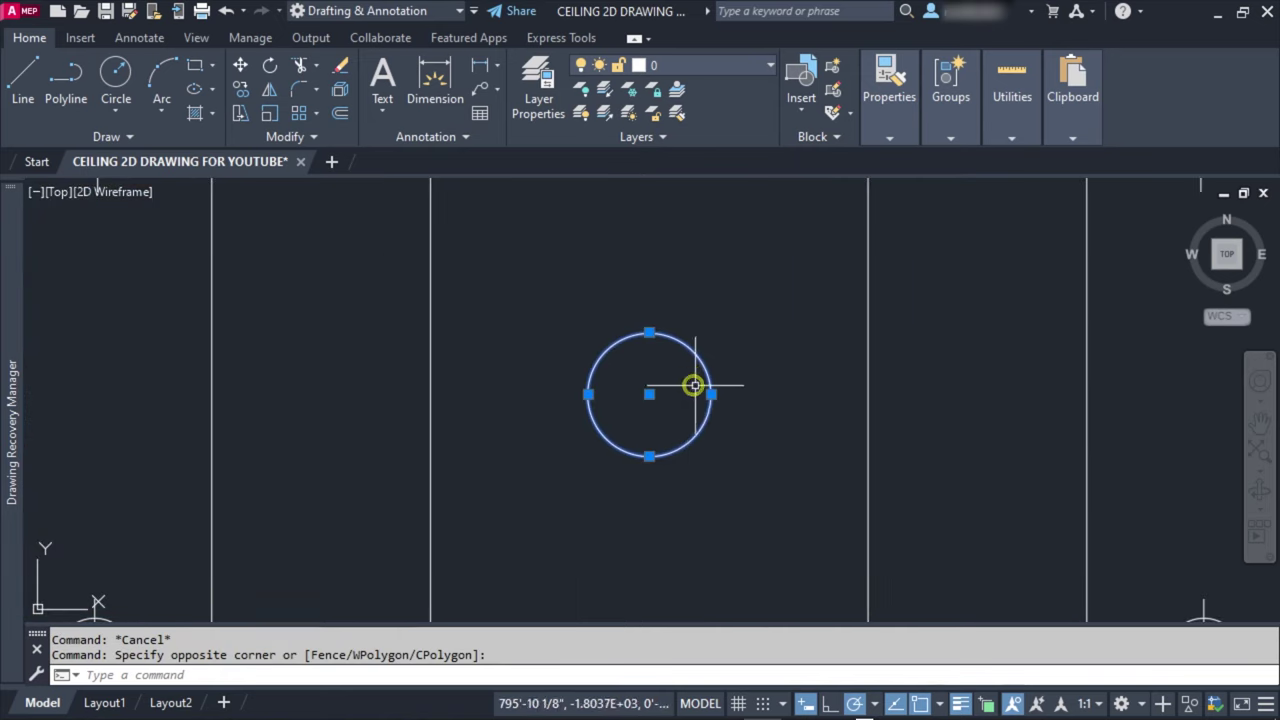
{"action": "left_click", "coordinate": [709, 395]}
{"action": "left_click", "coordinate": [687, 395]}
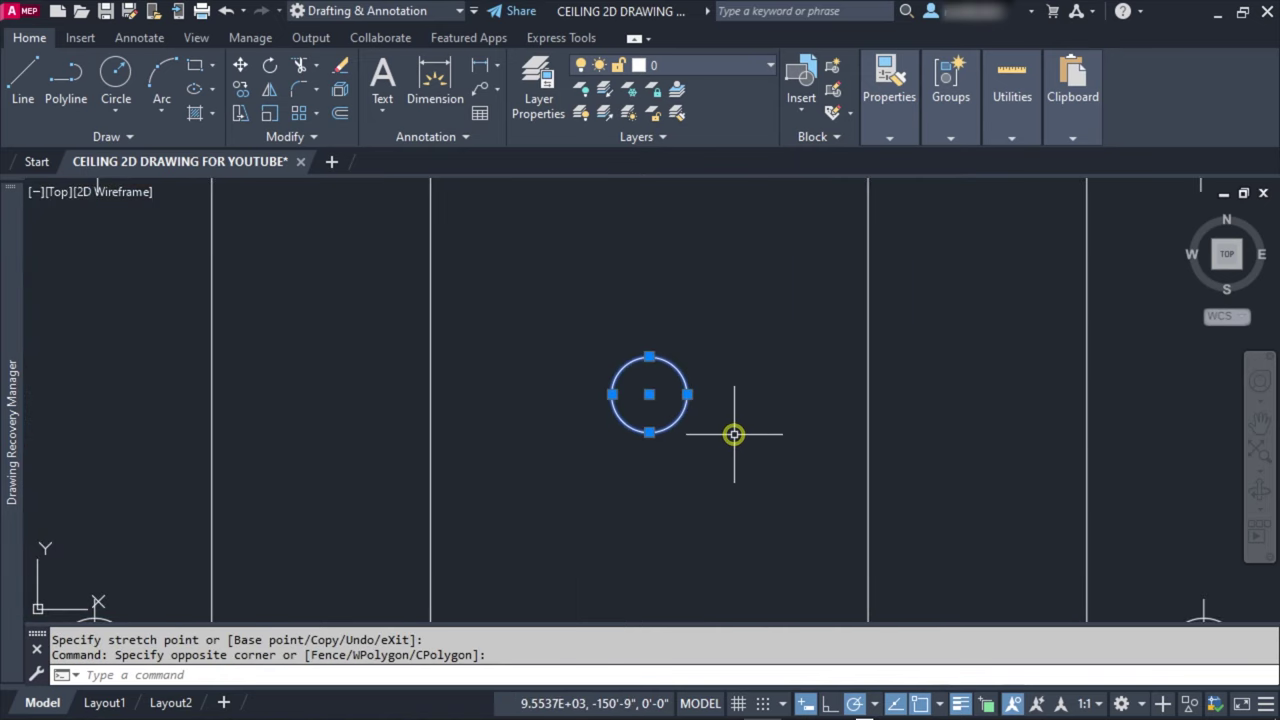
{"action": "scroll", "coordinate": [734, 430], "scroll_direction": "down", "scroll_amount": 3}
{"action": "scroll", "coordinate": [730, 412], "scroll_direction": "down", "scroll_amount": 2}
{"action": "key", "text": "Escape"}
{"action": "key", "text": "Escape"}
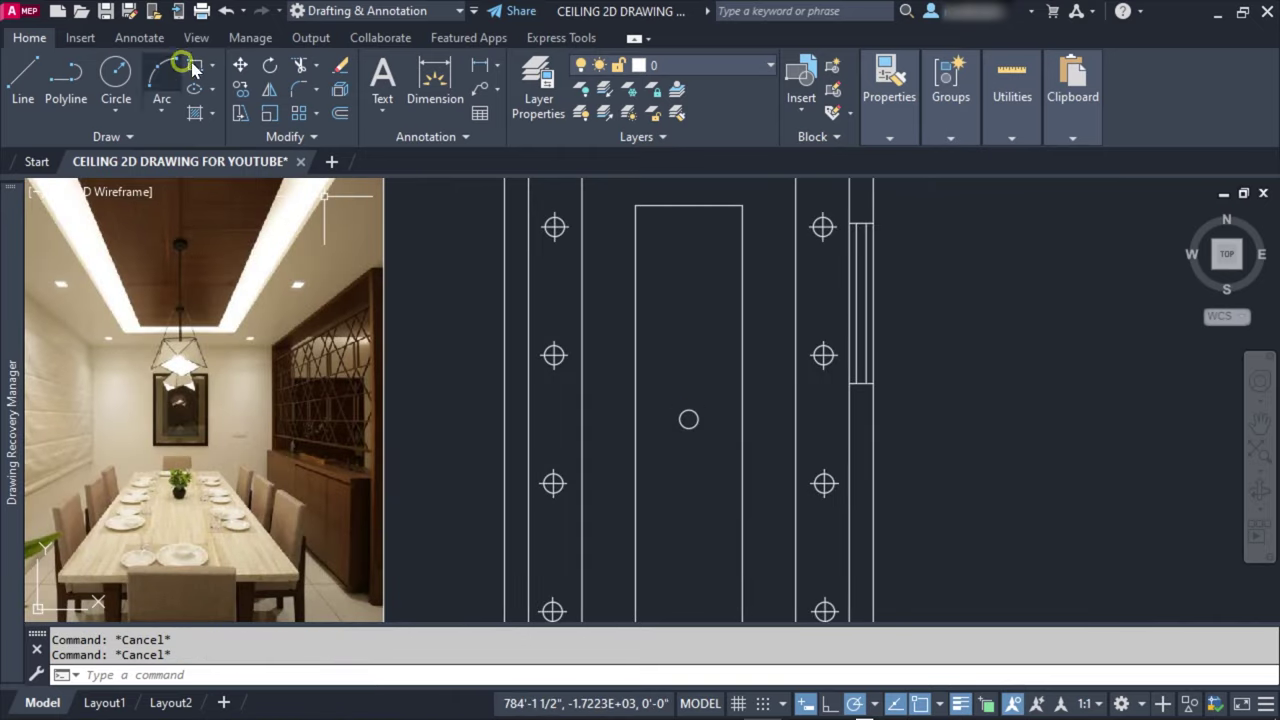
{"action": "scroll", "coordinate": [680, 400], "scroll_direction": "up", "scroll_amount": 2}
{"action": "scroll", "coordinate": [690, 410], "scroll_direction": "up", "scroll_amount": 2}
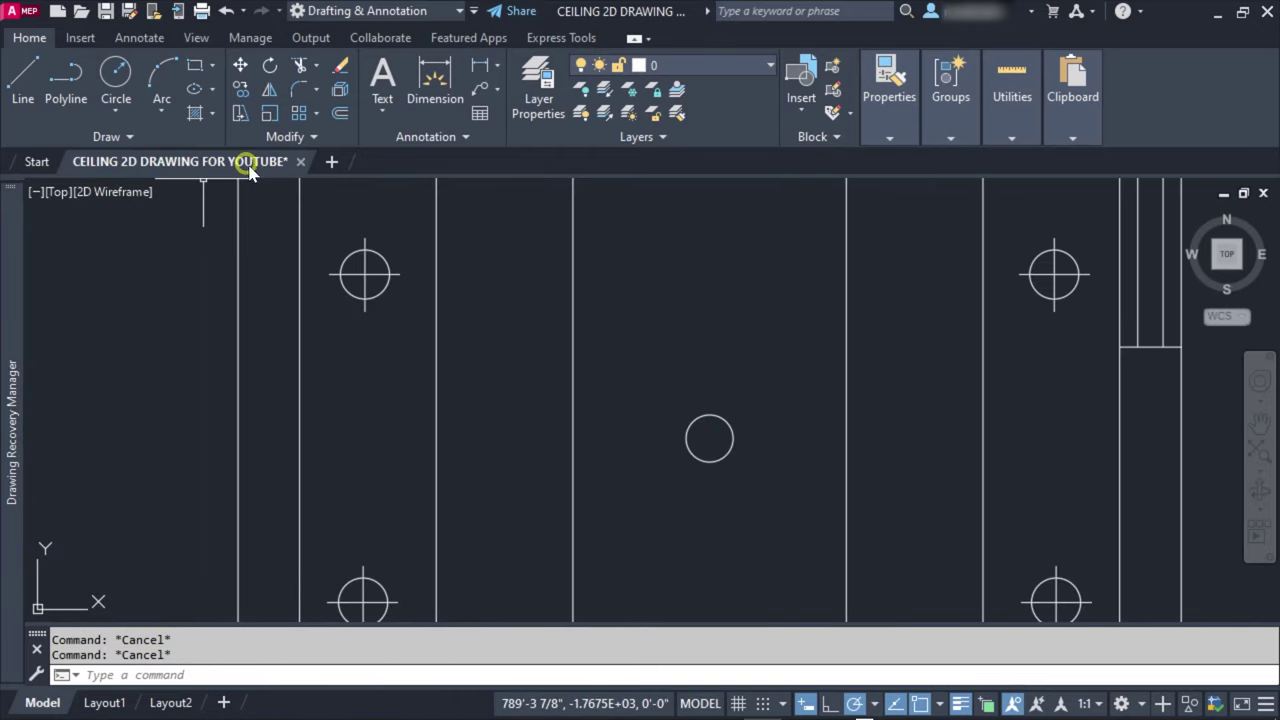
{"action": "left_click", "coordinate": [138, 145]}
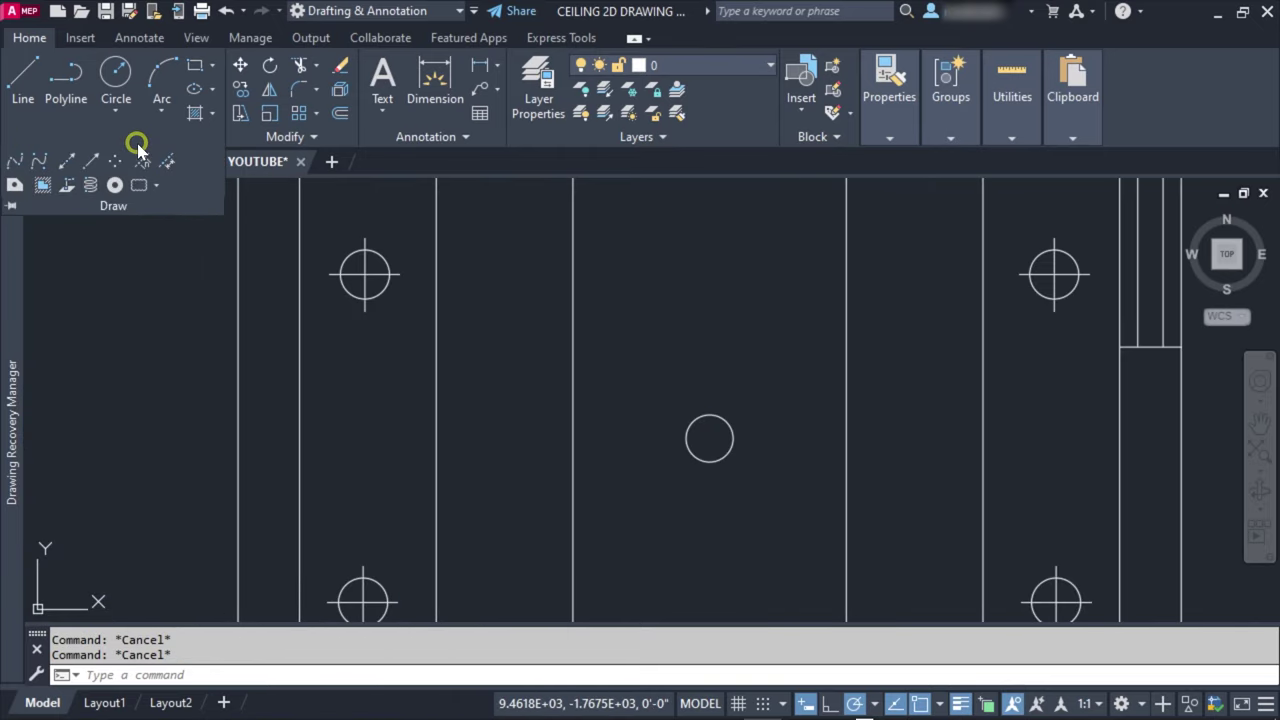
Step: Draw a slanted blade edge rising from the top of the hub circle
{"action": "left_click", "coordinate": [25, 165]}
{"action": "scroll", "coordinate": [700, 420], "scroll_direction": "up", "scroll_amount": 2}
{"action": "scroll", "coordinate": [690, 440], "scroll_direction": "up", "scroll_amount": 4}
{"action": "left_click", "coordinate": [692, 418]}
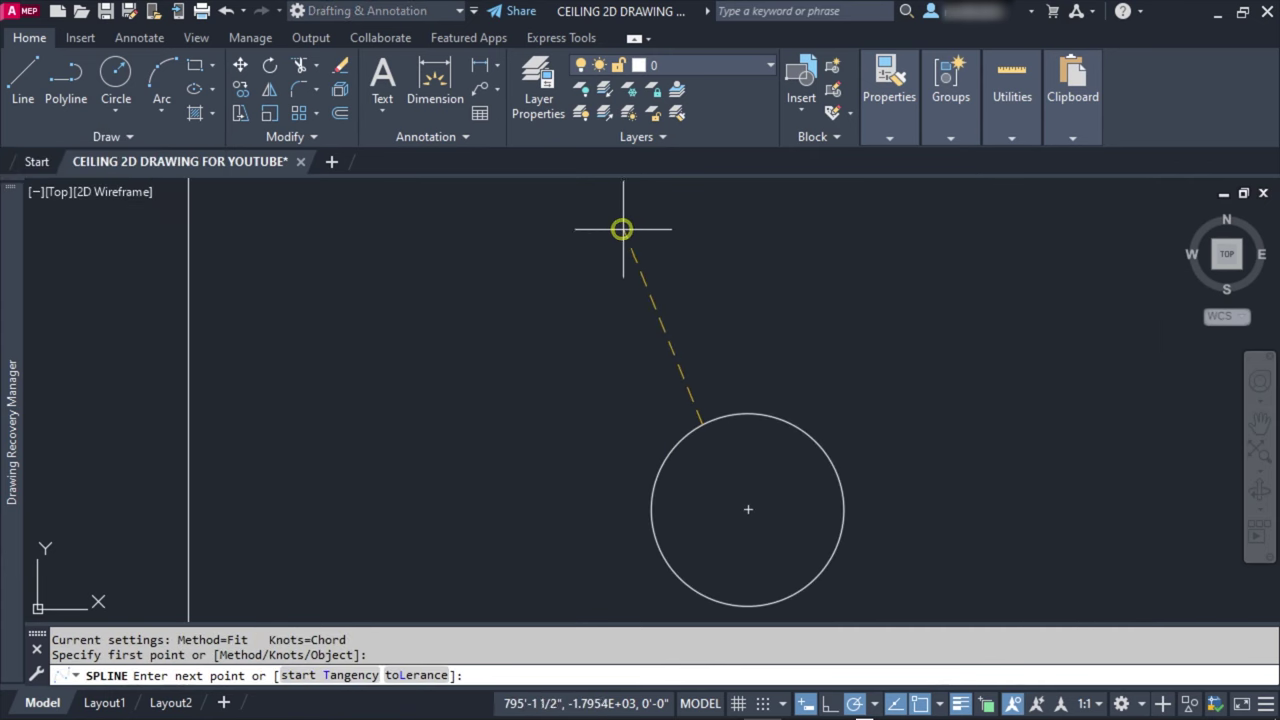
{"action": "left_click", "coordinate": [5, 75]}
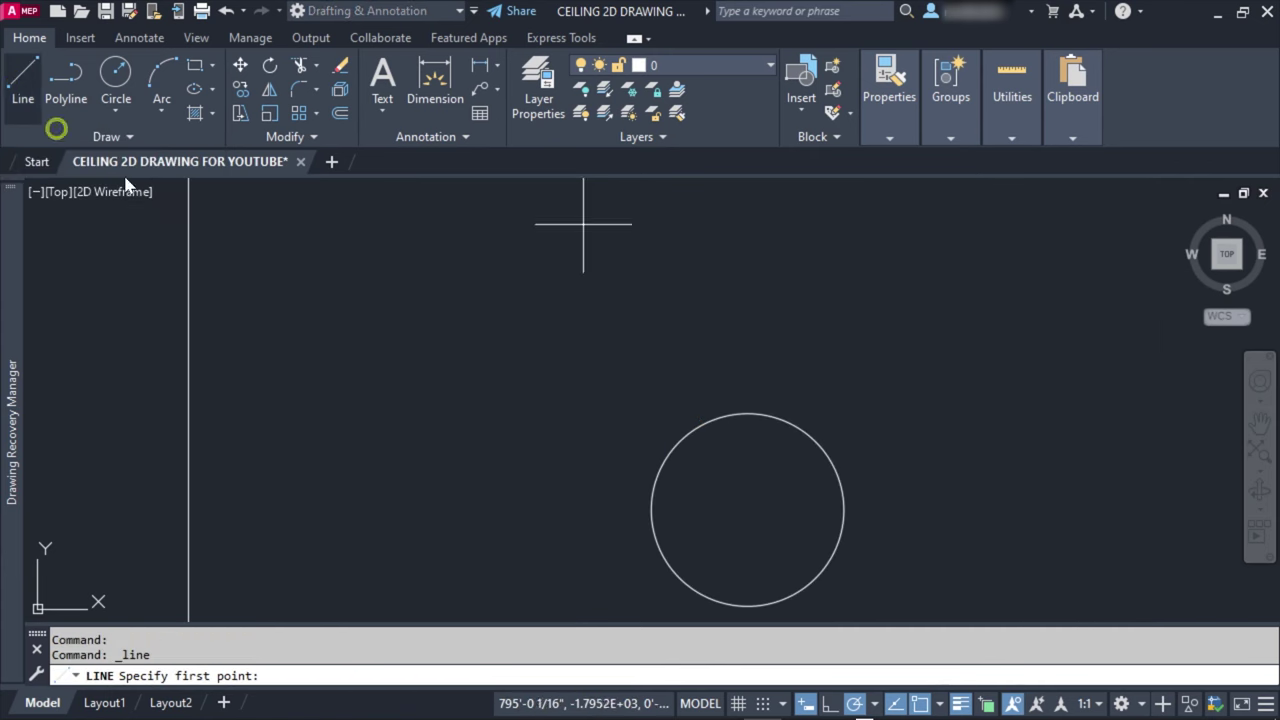
{"action": "left_click", "coordinate": [731, 420]}
{"action": "scroll", "coordinate": [640, 468], "scroll_direction": "down", "scroll_amount": 6}
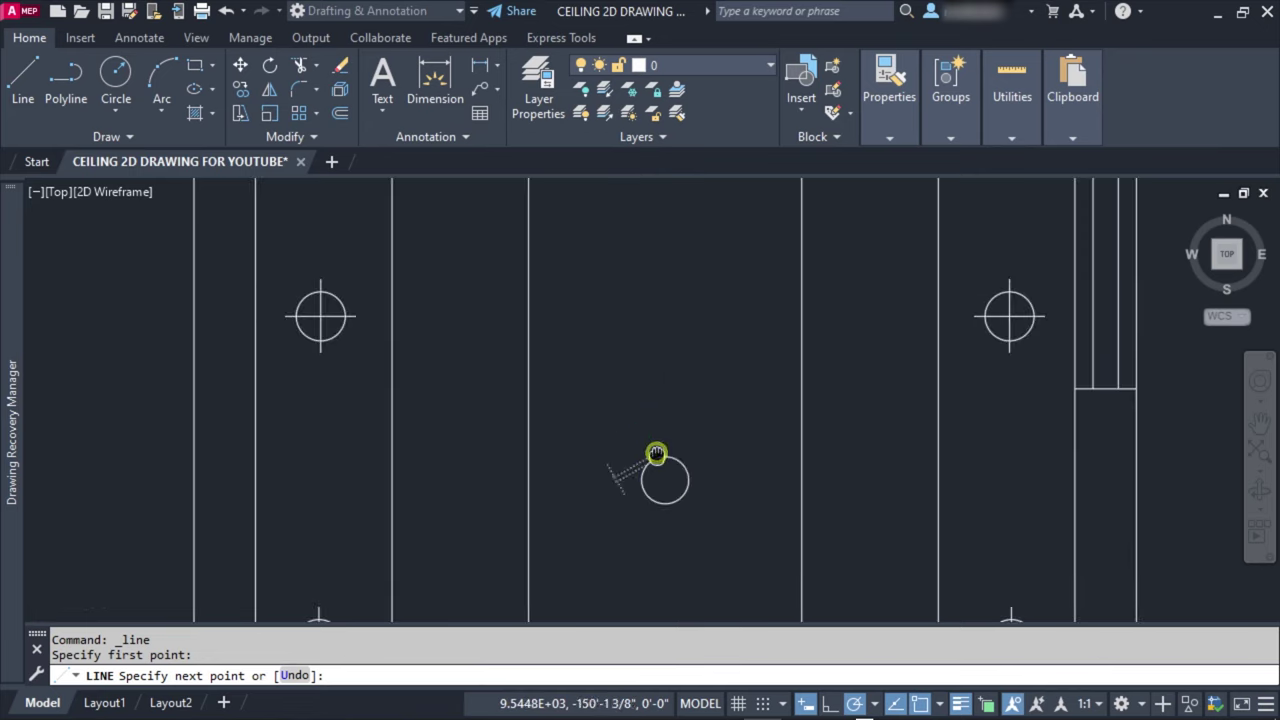
{"action": "left_click", "coordinate": [642, 381]}
{"action": "scroll", "coordinate": [659, 400], "scroll_direction": "up", "scroll_amount": 2}
{"action": "key", "text": "Escape"}
Step: Mirror the slanted line across a vertical axis, keeping the original, to taper the blade
{"action": "type", "text": "I"}
{"action": "key", "text": "Return"}
{"action": "left_click_drag", "start_coordinate": [669, 457], "coordinate": [672, 505]}
{"action": "key", "text": "Return"}
{"action": "left_click", "coordinate": [672, 496]}
{"action": "left_click", "coordinate": [663, 349]}
{"action": "key", "text": "Return"}
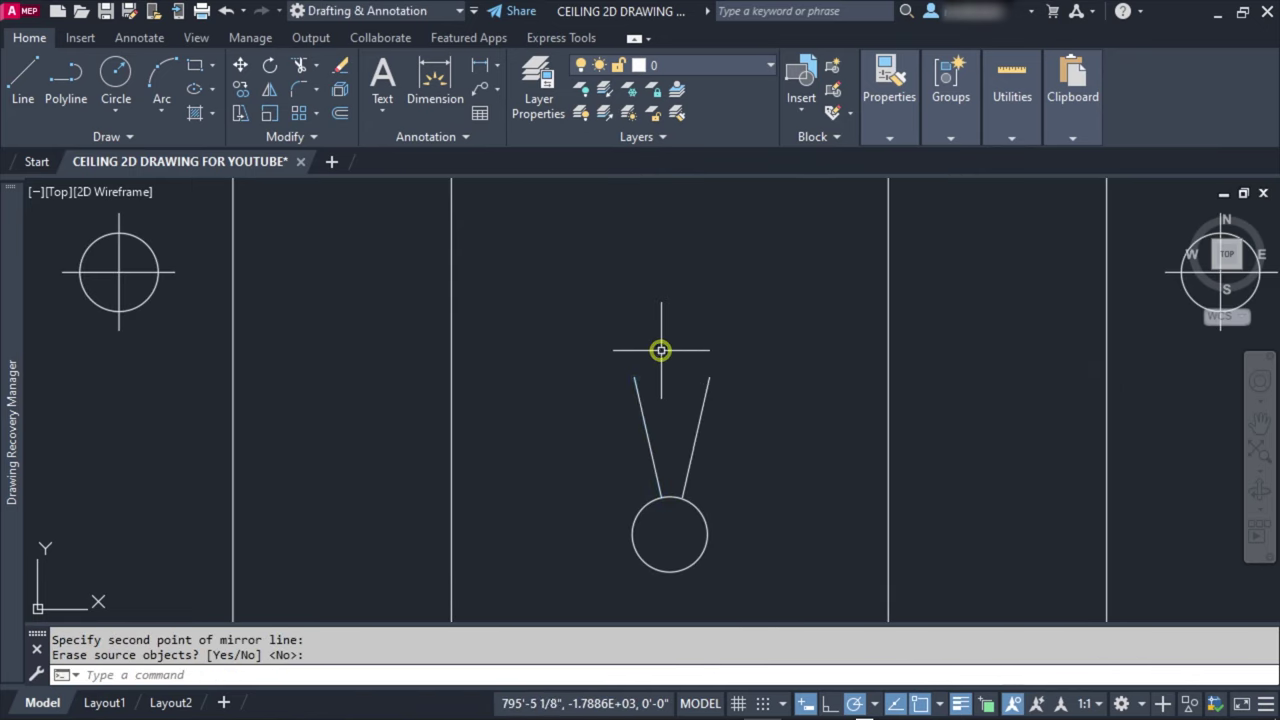
Step: Cap the two blade lines with a three-point arc across their tops
{"action": "left_click", "coordinate": [160, 132]}
{"action": "left_click", "coordinate": [161, 113]}
{"action": "left_click", "coordinate": [185, 151]}
{"action": "left_click", "coordinate": [634, 378]}
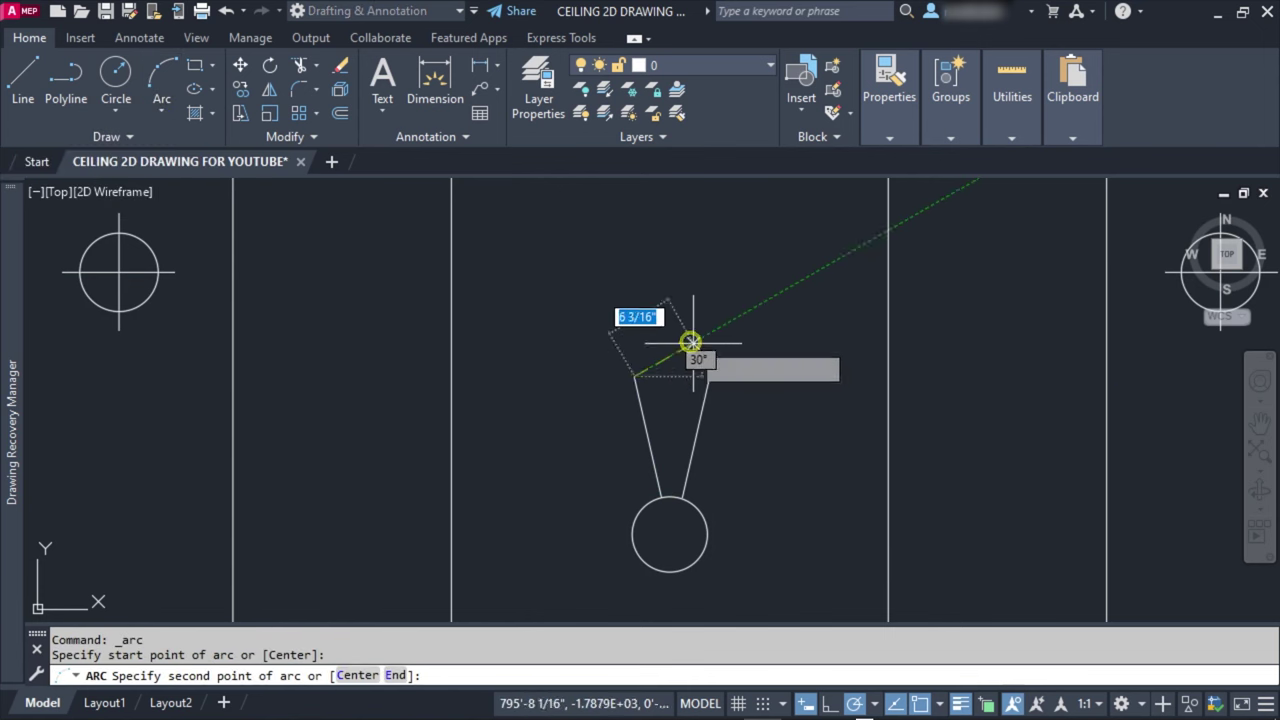
{"action": "scroll", "coordinate": [686, 350], "scroll_direction": "up", "scroll_amount": 2}
{"action": "left_click", "coordinate": [678, 357]}
{"action": "left_click", "coordinate": [716, 395]}
{"action": "key", "text": "Escape"}
Step: Window-select the arc and both tapered lines of the blade
{"action": "scroll", "coordinate": [700, 394], "scroll_direction": "down", "scroll_amount": 2}
{"action": "left_click", "coordinate": [728, 258]}
{"action": "left_click", "coordinate": [570, 382]}
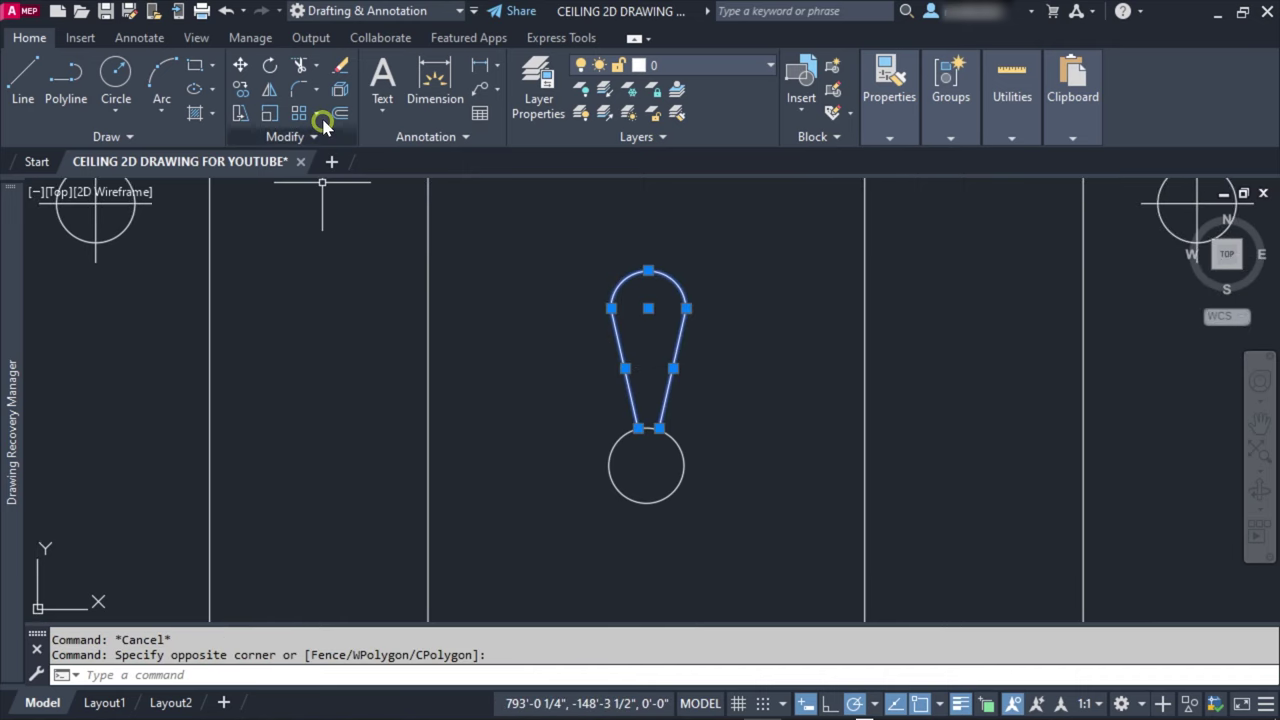
{"action": "left_click", "coordinate": [316, 113]}
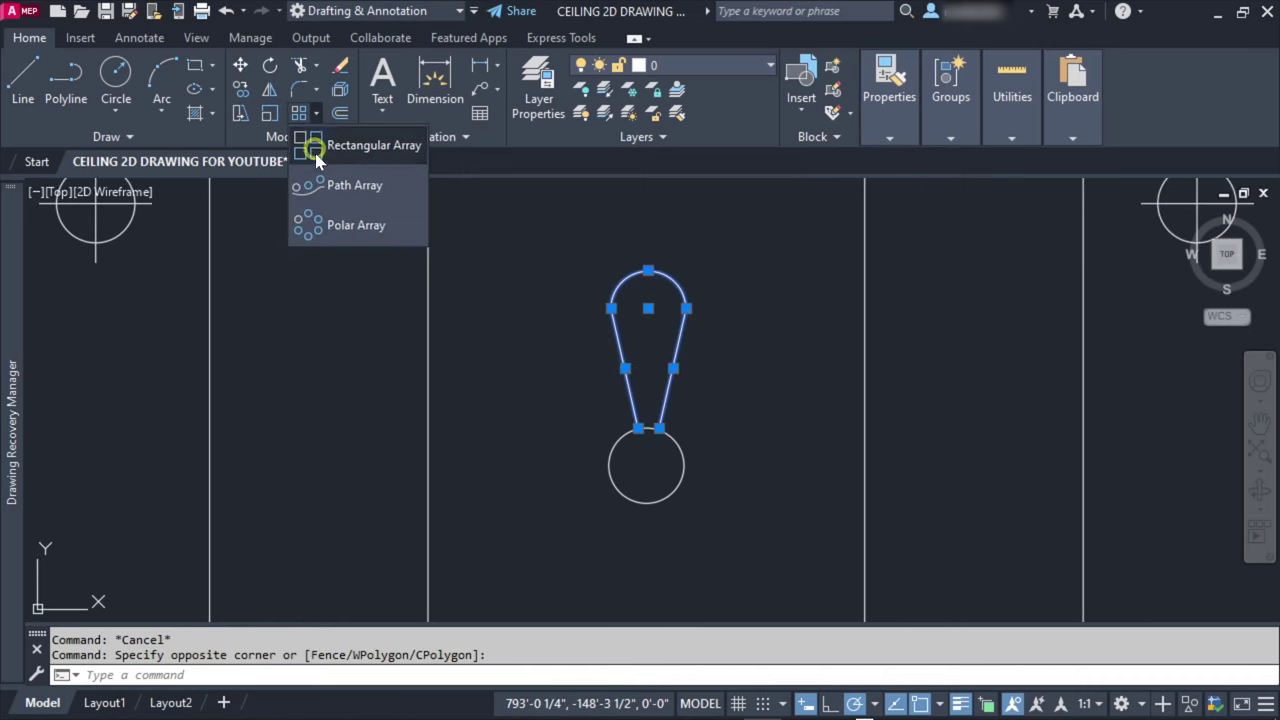
Step: Polar-array the blade into 3 items around the hub centre, then recentre the view
{"action": "left_click", "coordinate": [340, 226]}
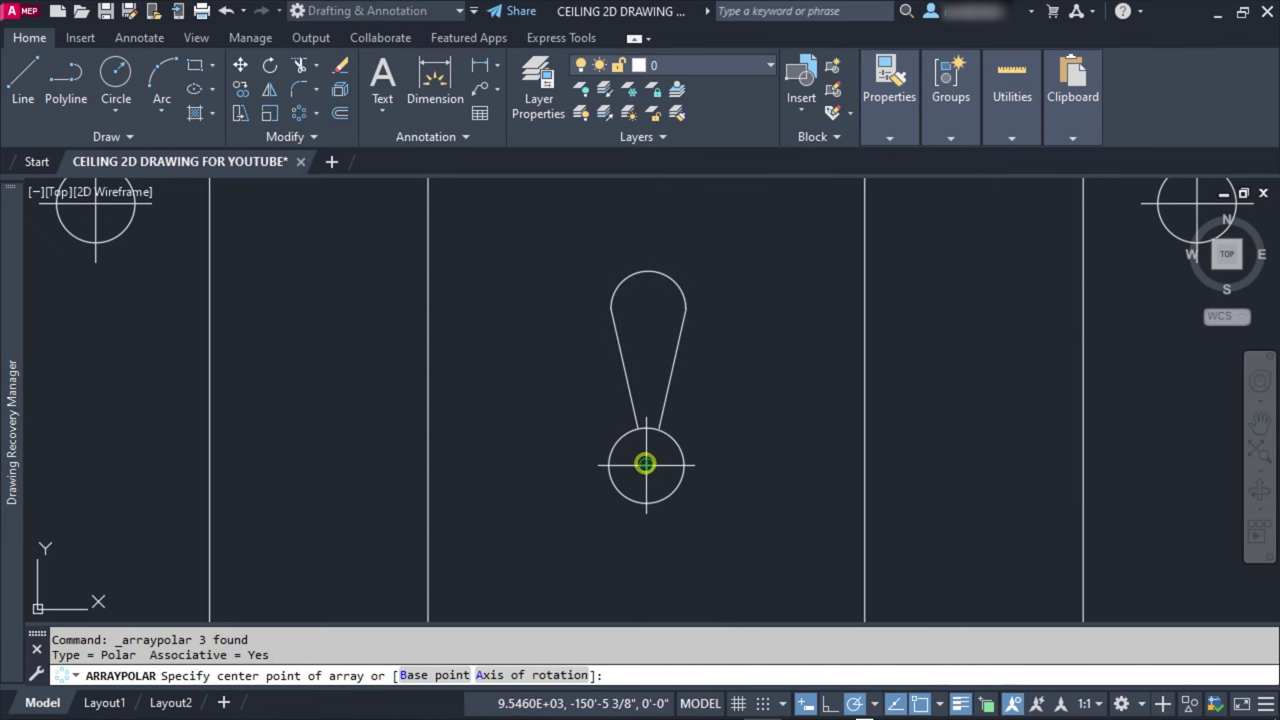
{"action": "left_click", "coordinate": [645, 463]}
{"action": "scroll", "coordinate": [612, 300], "scroll_direction": "down", "scroll_amount": 3}
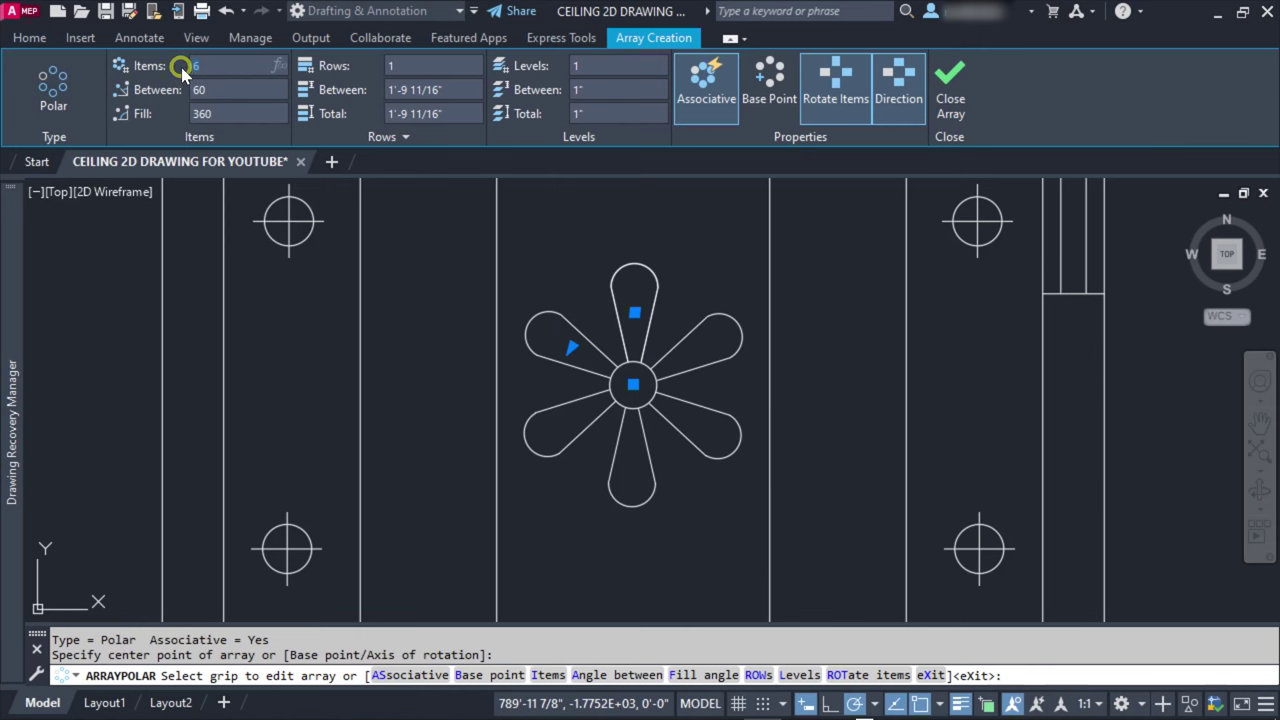
{"action": "type", "text": "3"}
{"action": "key", "text": "Return"}
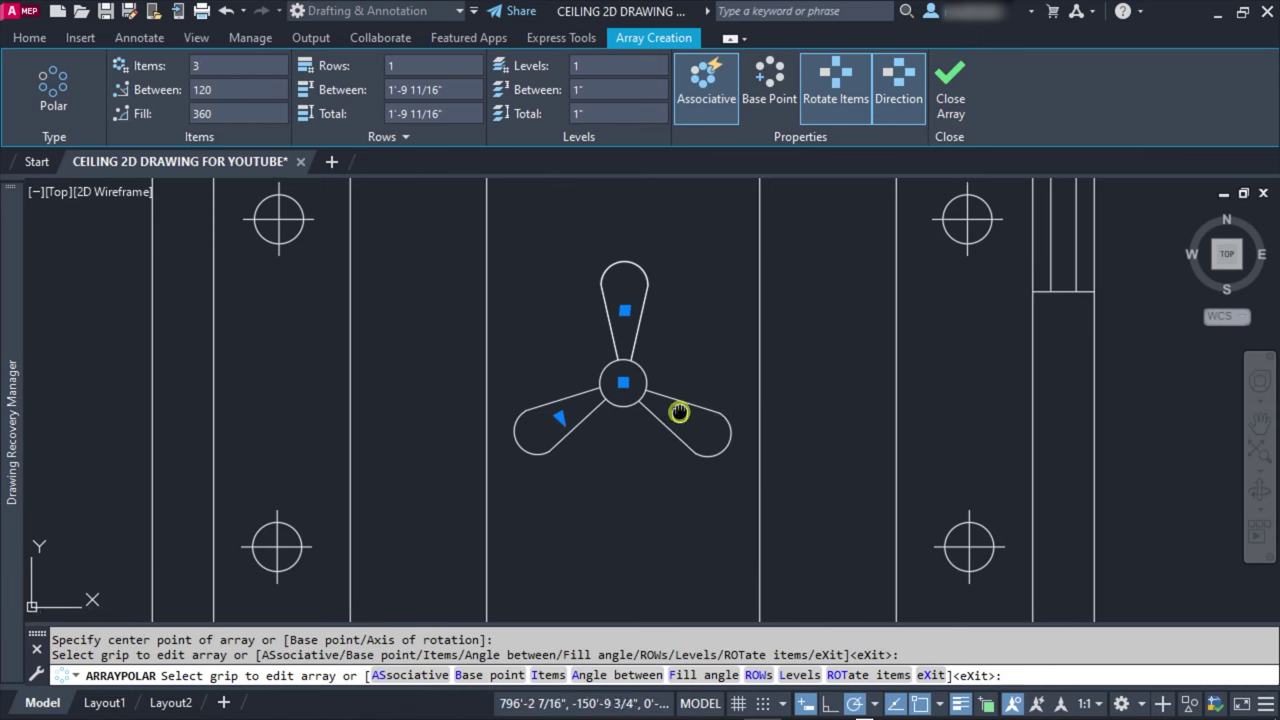
{"action": "key", "text": "Escape"}
{"action": "key", "text": "Escape"}
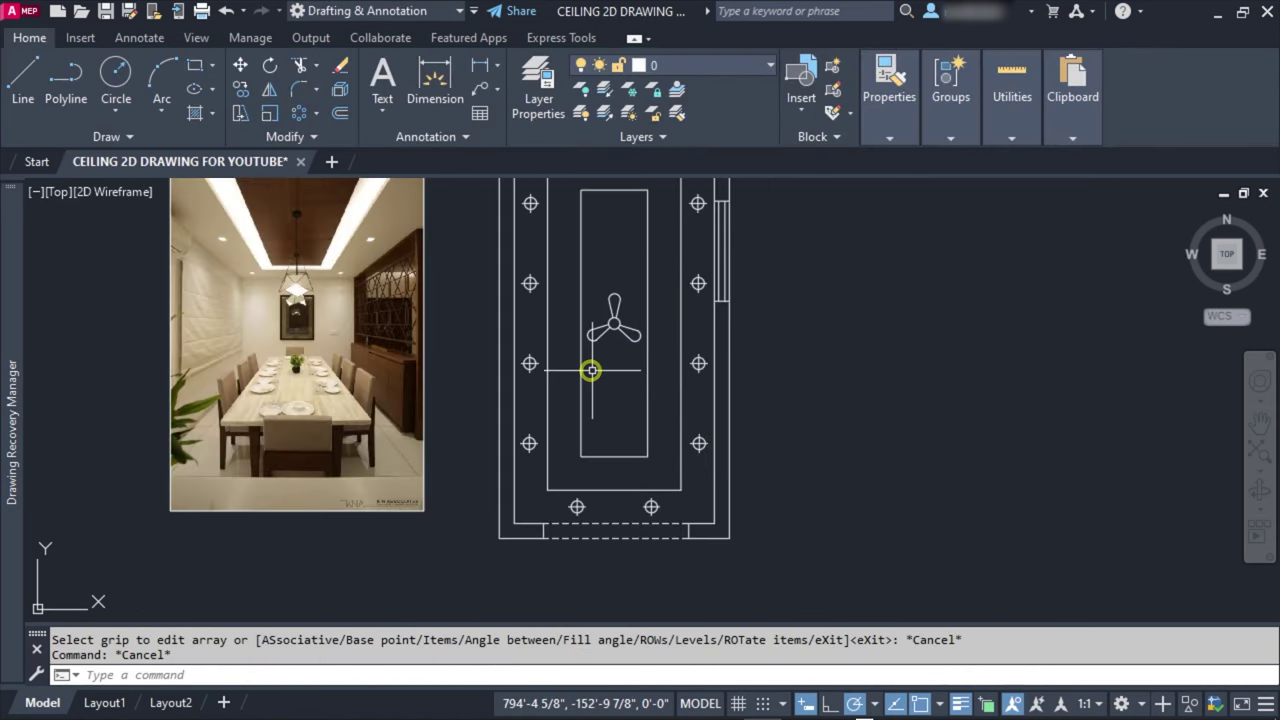
{"action": "middle_click_drag", "start_coordinate": [680, 364], "coordinate": [649, 419]}
{"action": "key", "text": "Escape"}
{"action": "mouse_move", "coordinate": [613, 356]}
{"action": "middle_mouse_down"}
{"action": "mouse_move", "coordinate": [622, 389]}
{"action": "mouse_move", "coordinate": [600, 374]}
{"action": "mouse_move", "coordinate": [600, 420]}
{"action": "middle_mouse_up"}
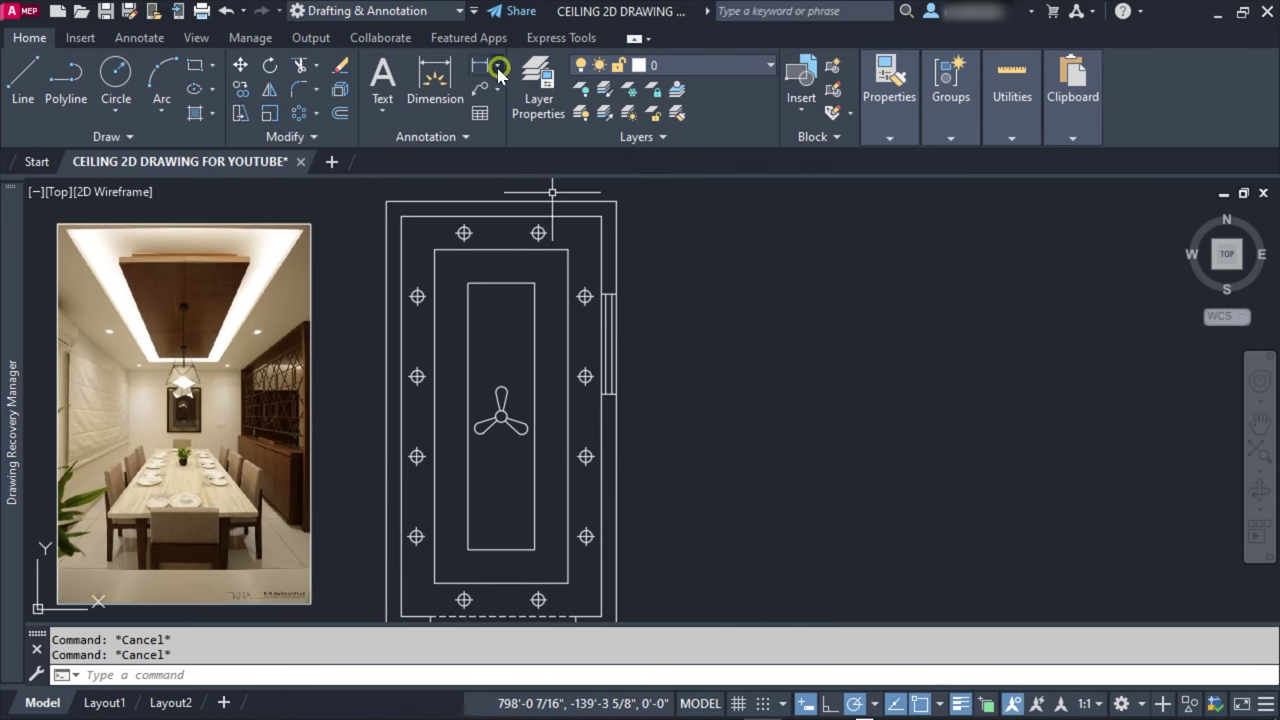
Step: Add a linear 10' dimension across the top corners of the plan
{"action": "left_click", "coordinate": [480, 65]}
{"action": "middle_click_drag", "start_coordinate": [538, 260], "coordinate": [562, 310]}
{"action": "scroll", "coordinate": [410, 305], "scroll_direction": "up", "scroll_amount": 2}
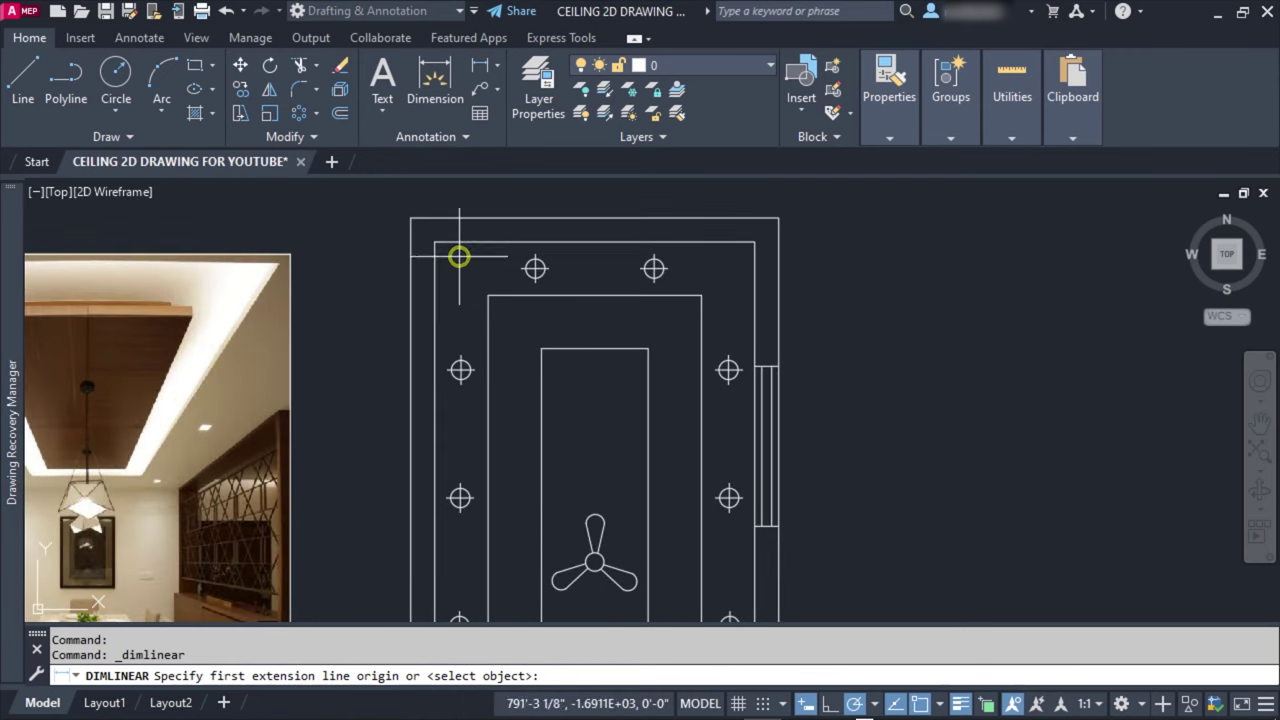
{"action": "middle_click_drag", "start_coordinate": [435, 242], "coordinate": [424, 300]}
{"action": "left_click", "coordinate": [424, 300]}
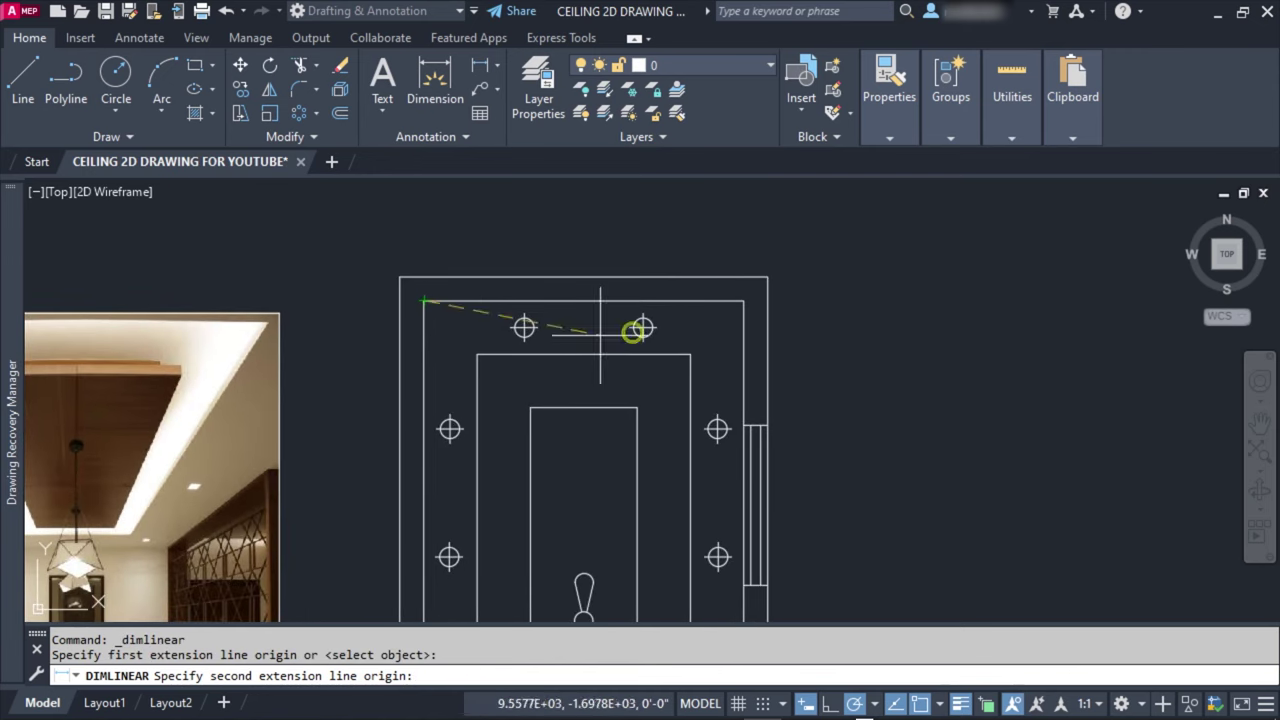
{"action": "left_click", "coordinate": [741, 302]}
{"action": "left_click", "coordinate": [689, 237]}
{"action": "scroll", "coordinate": [643, 334], "scroll_direction": "down", "scroll_amount": 2}
{"action": "middle_click_drag", "start_coordinate": [643, 334], "coordinate": [608, 255]}
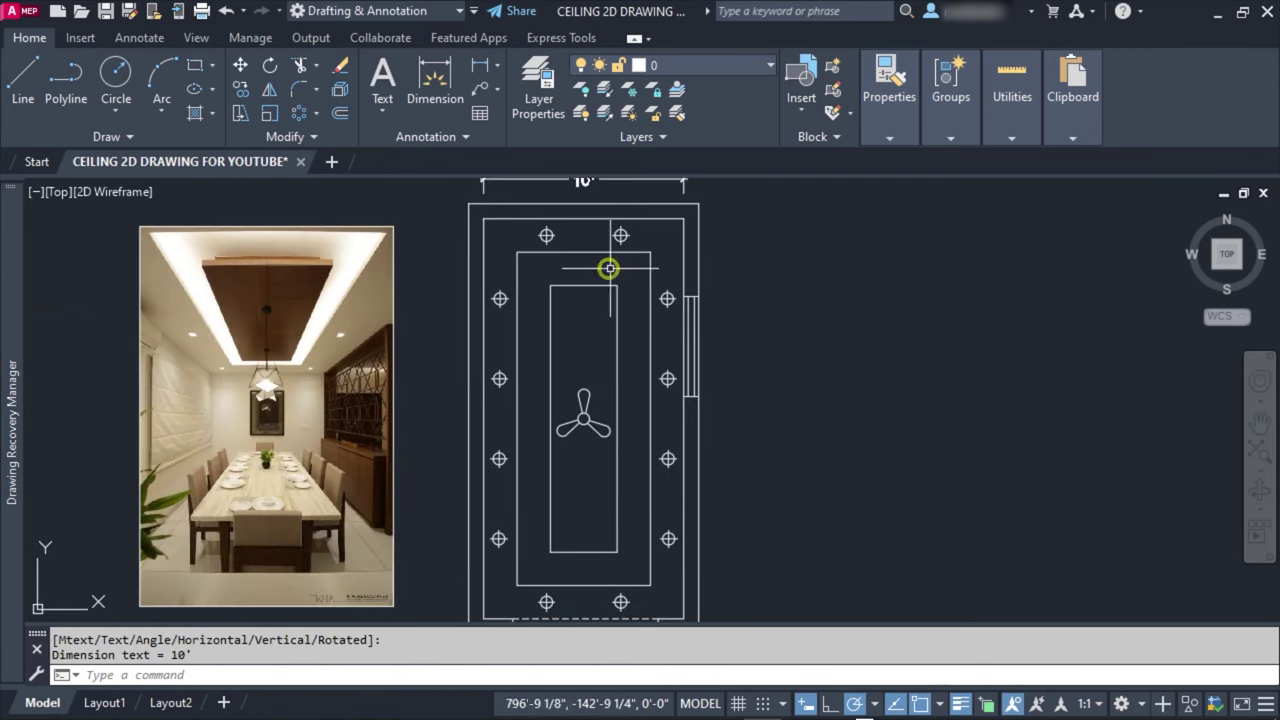
Step: Add a linear 20' length dimension along the plan's left side
{"action": "key", "text": "Return"}
{"action": "left_click", "coordinate": [484, 219]}
{"action": "middle_click_drag", "start_coordinate": [471, 606], "coordinate": [466, 540]}
{"action": "left_click", "coordinate": [467, 549]}
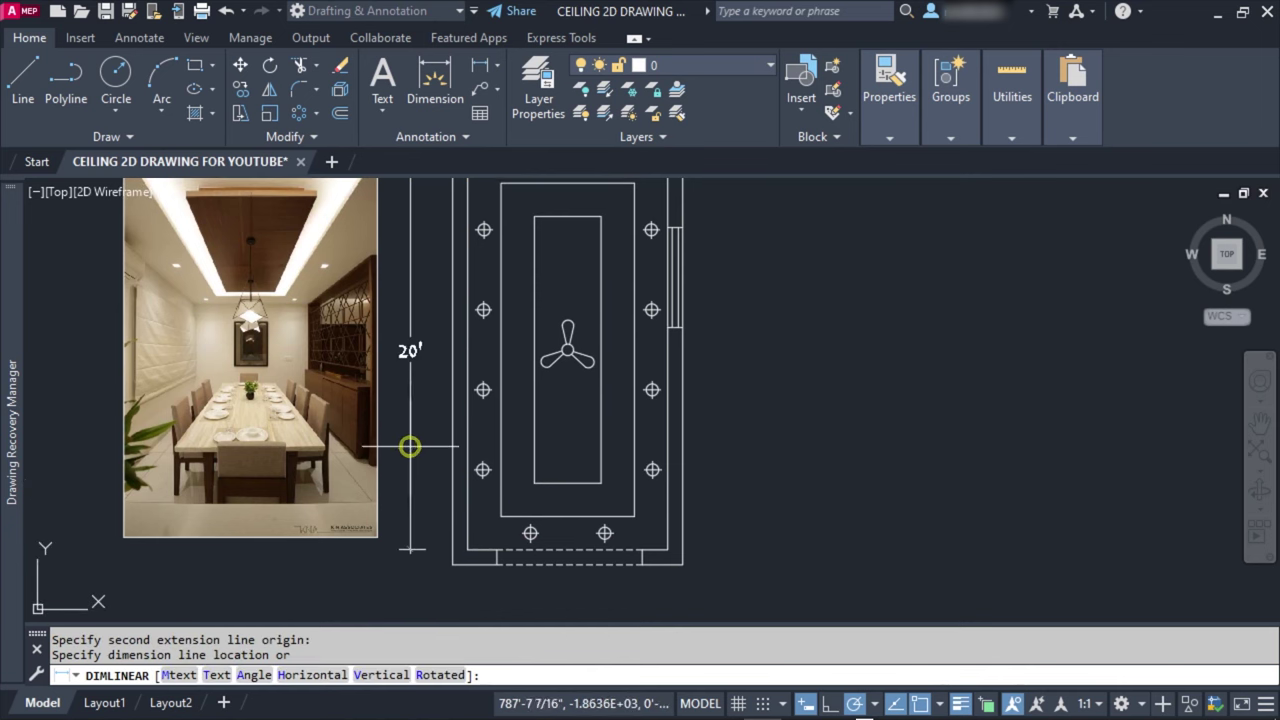
{"action": "left_click", "coordinate": [430, 390]}
{"action": "key", "text": "Escape"}
{"action": "middle_click_drag", "start_coordinate": [523, 289], "coordinate": [494, 397]}
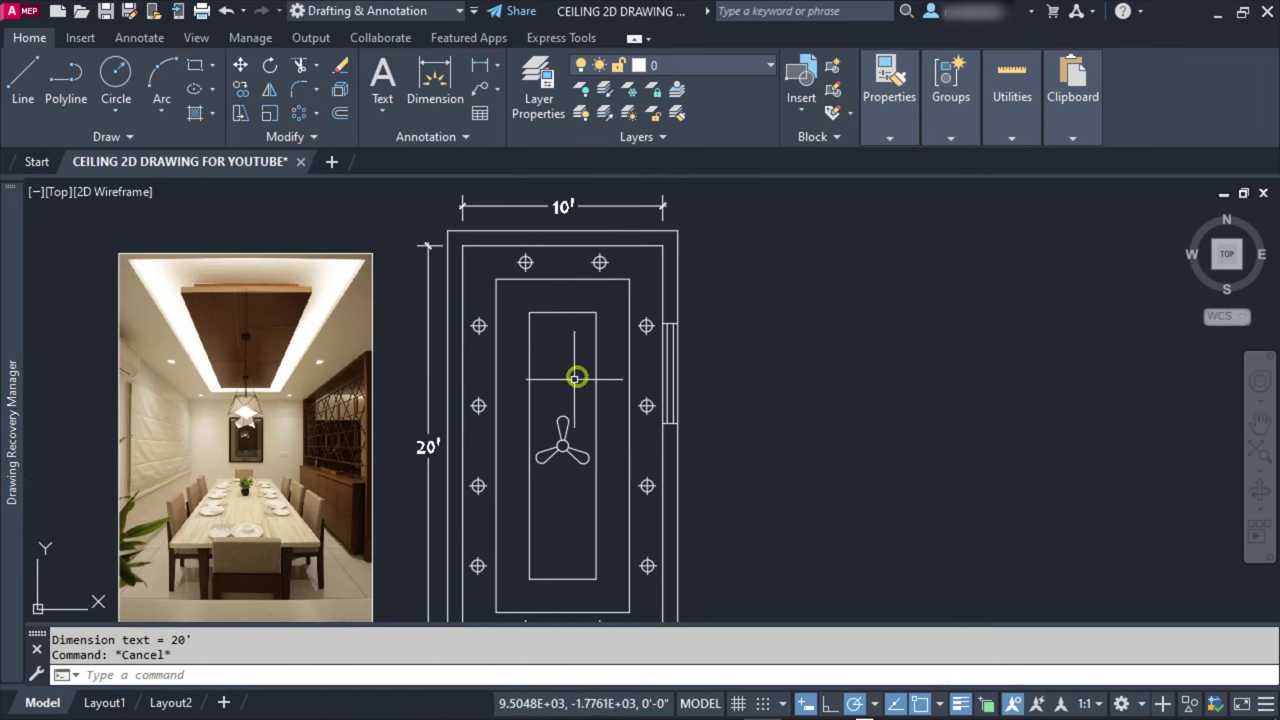
{"action": "scroll", "coordinate": [604, 290], "scroll_direction": "up", "scroll_amount": 1}
Step: Add a 4' linear dimension down the right edge from the top-right corner
{"action": "key", "text": "Return"}
{"action": "scroll", "coordinate": [613, 205], "scroll_direction": "up", "scroll_amount": 2}
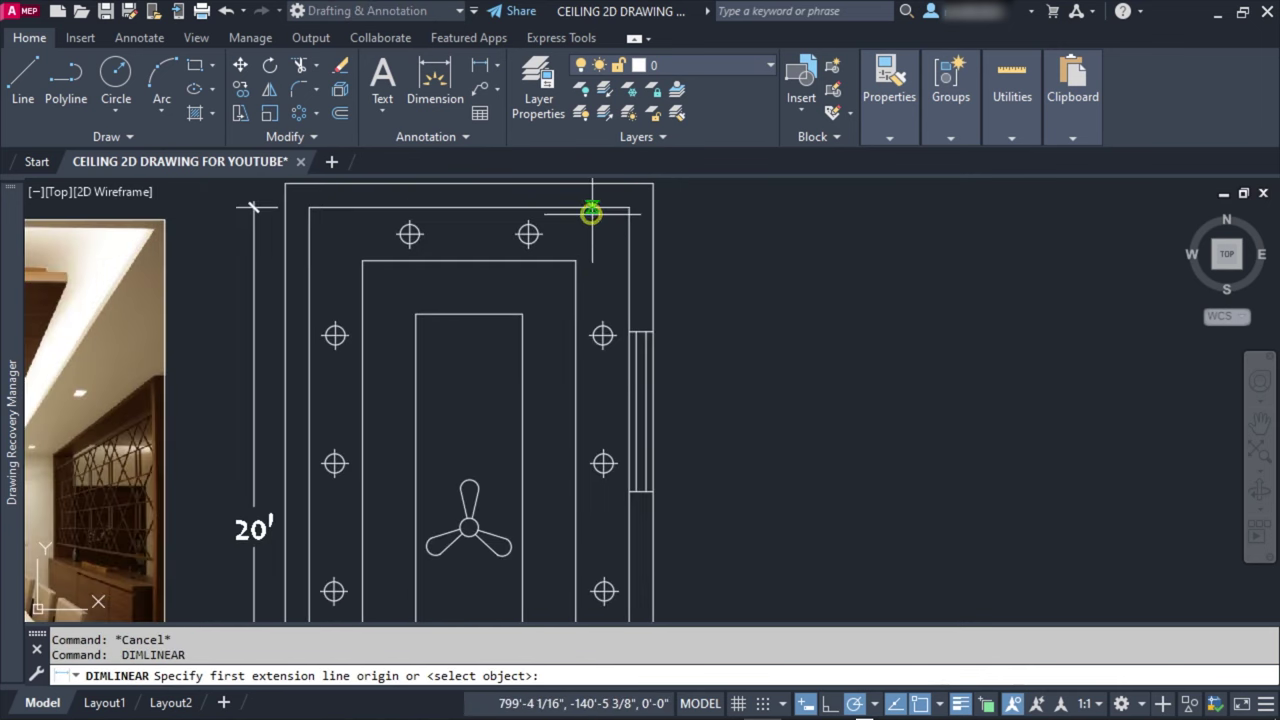
{"action": "left_click", "coordinate": [600, 209]}
{"action": "left_click", "coordinate": [604, 335]}
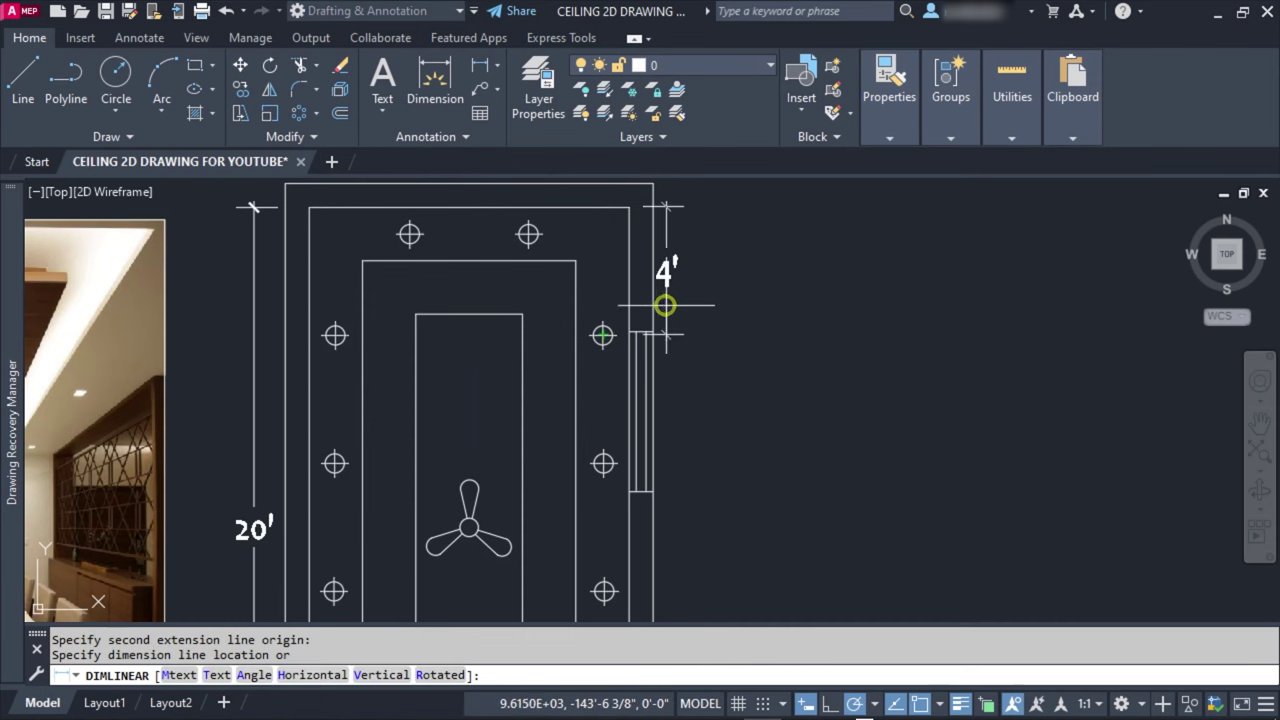
{"action": "left_click", "coordinate": [694, 293]}
{"action": "key", "text": "Escape"}
{"action": "middle_click_drag", "start_coordinate": [686, 392], "coordinate": [678, 358]}
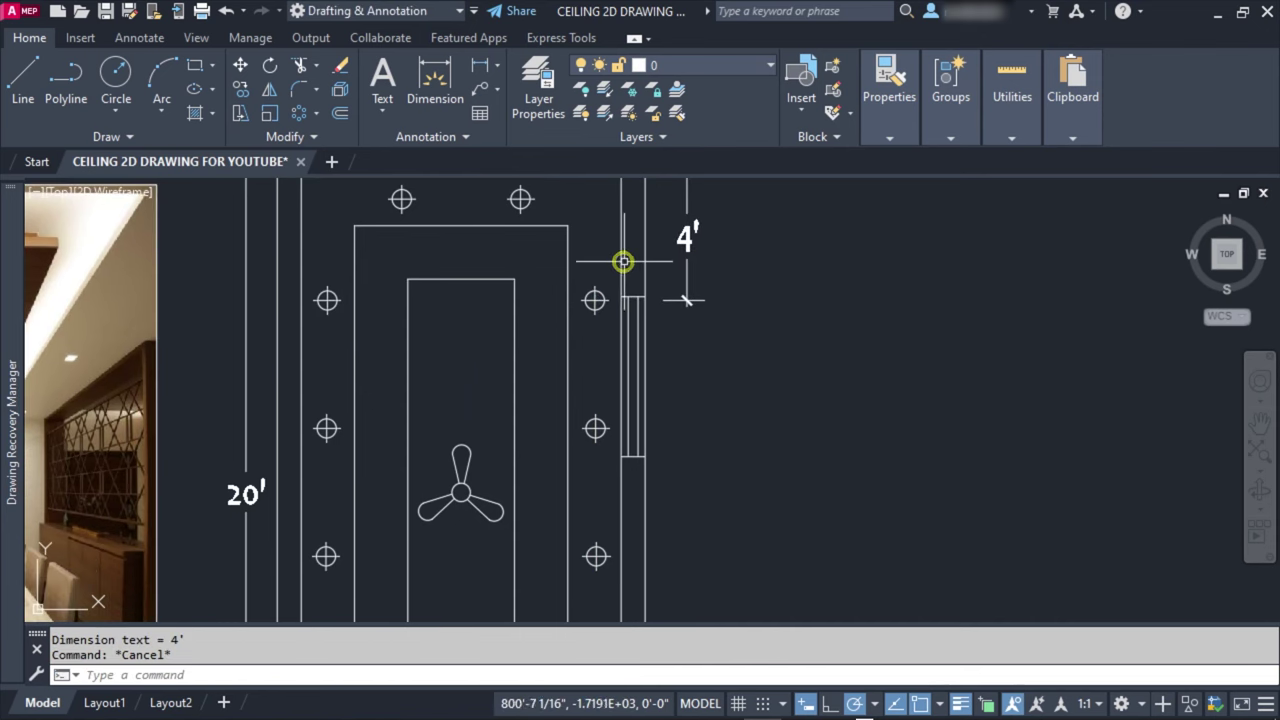
{"action": "left_click", "coordinate": [440, 85]}
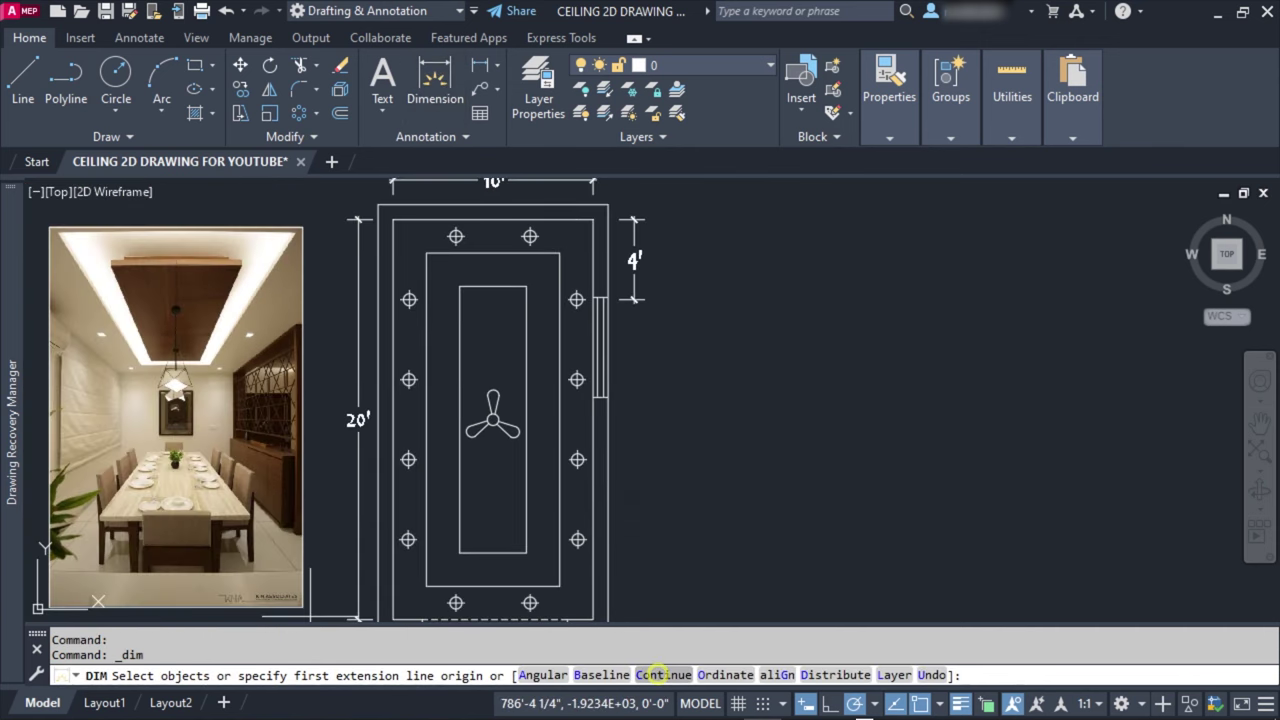
Step: Continue the right-side chain from the 4' dimension with 3'-10½" and 4'-1½" spacings
{"action": "left_click", "coordinate": [662, 675]}
{"action": "left_click", "coordinate": [634, 293]}
{"action": "scroll", "coordinate": [571, 380], "scroll_direction": "up", "scroll_amount": 2}
{"action": "scroll", "coordinate": [574, 331], "scroll_direction": "up", "scroll_amount": 2}
{"action": "scroll", "coordinate": [555, 363], "scroll_direction": "up", "scroll_amount": 1}
{"action": "scroll", "coordinate": [555, 363], "scroll_direction": "down", "scroll_amount": 2}
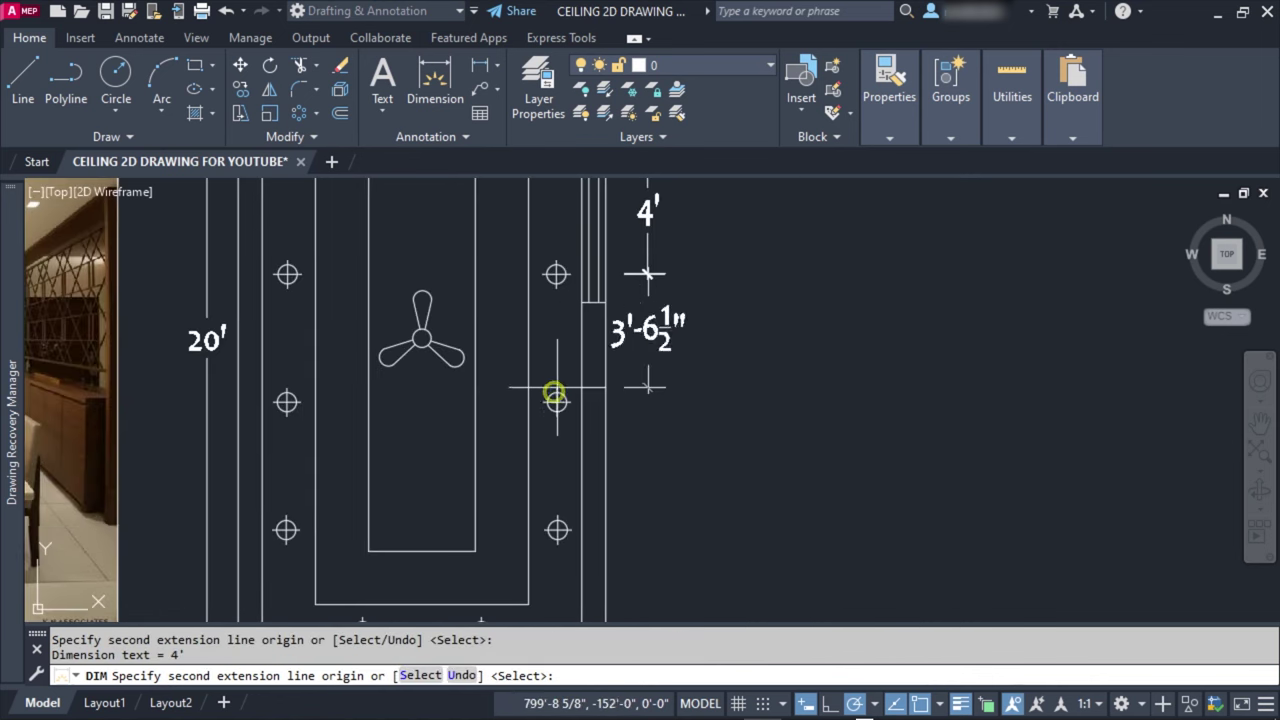
{"action": "left_click", "coordinate": [558, 530]}
{"action": "middle_click_drag", "start_coordinate": [571, 566], "coordinate": [523, 391]}
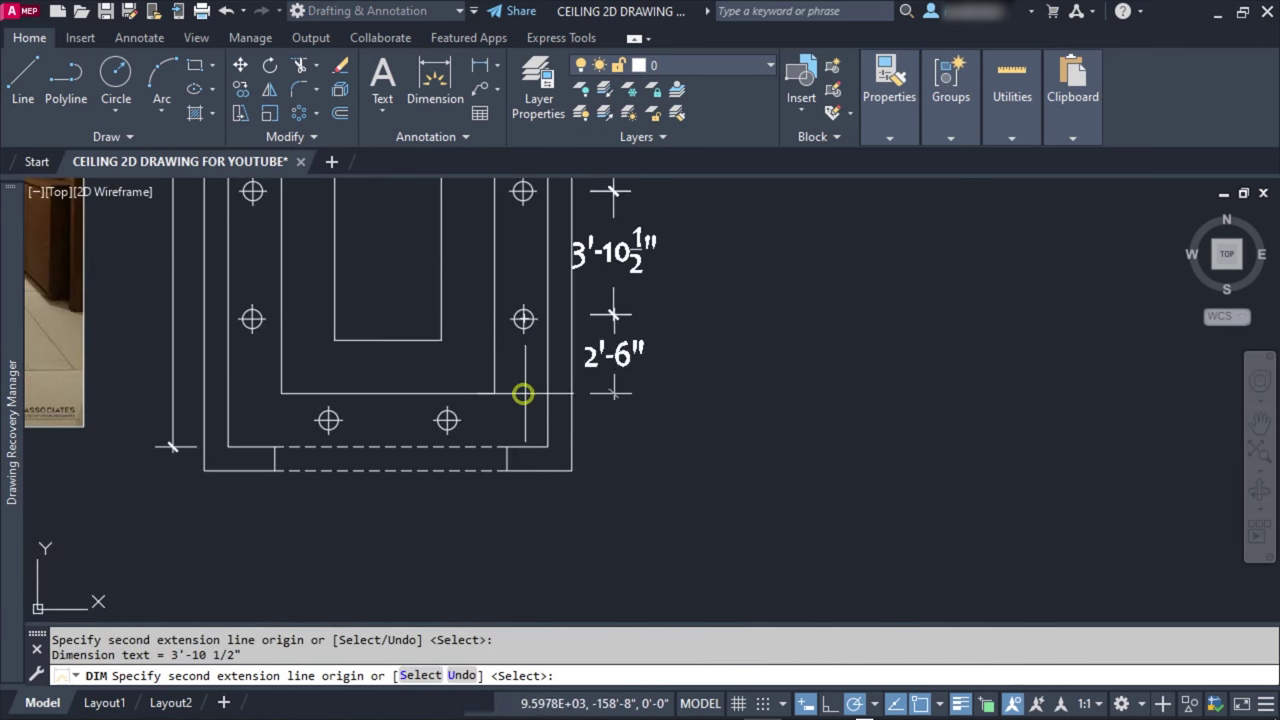
{"action": "left_click", "coordinate": [530, 448]}
{"action": "key", "text": "Escape"}
Step: Start and cancel a stray dimension and selection near the right-side chain
{"action": "scroll", "coordinate": [594, 470], "scroll_direction": "down", "scroll_amount": 2}
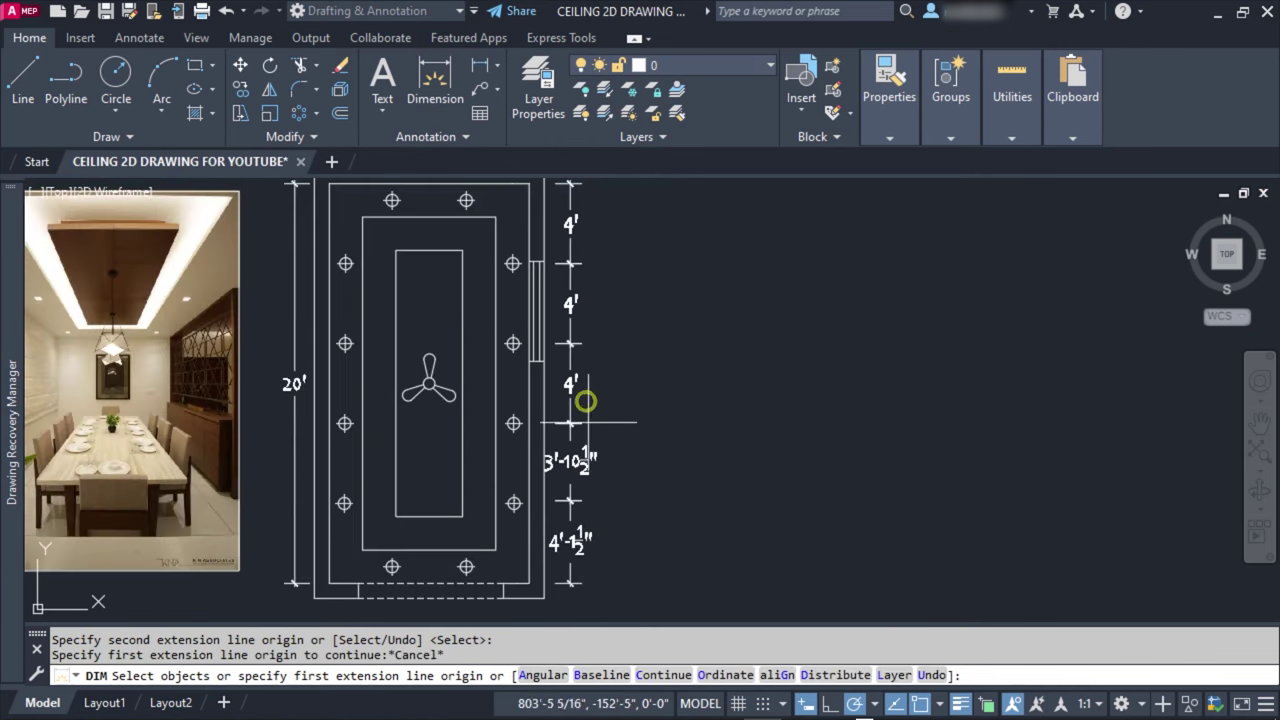
{"action": "scroll", "coordinate": [560, 289], "scroll_direction": "up", "scroll_amount": 4}
{"action": "left_click", "coordinate": [628, 272]}
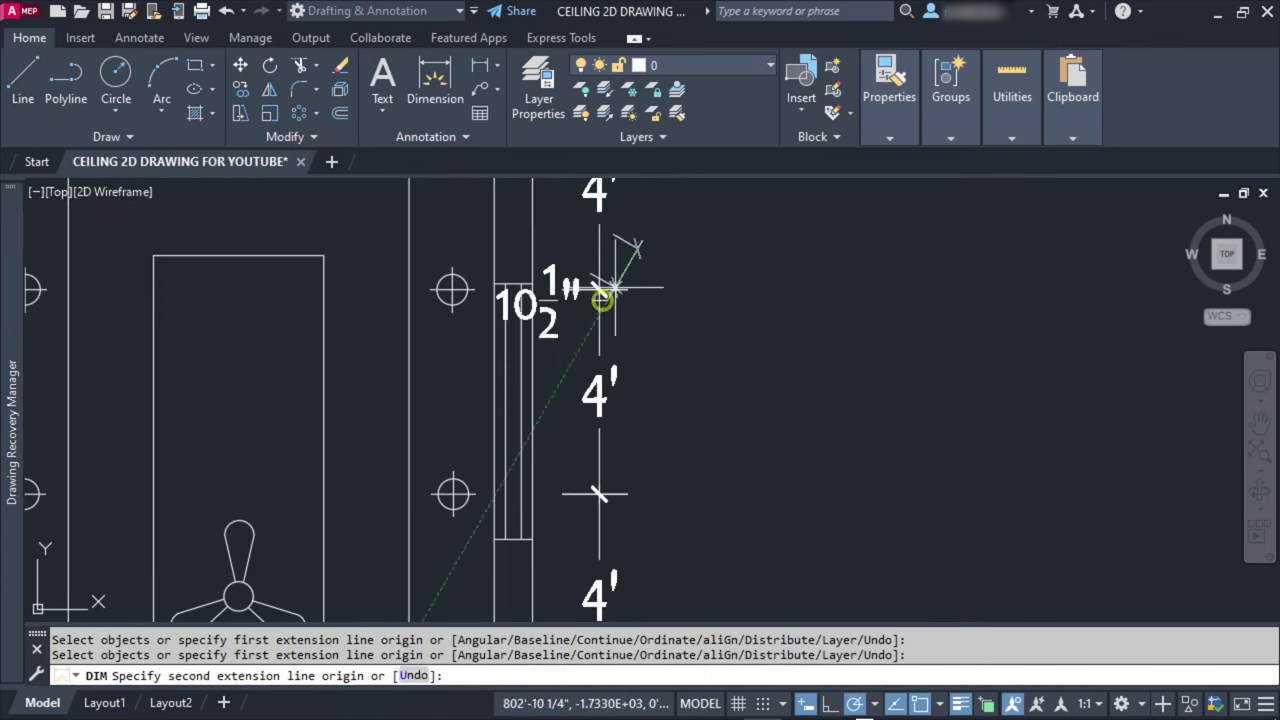
{"action": "left_click", "coordinate": [598, 289]}
{"action": "key", "text": "Escape"}
{"action": "left_click", "coordinate": [634, 277]}
{"action": "scroll", "coordinate": [434, 283], "scroll_direction": "up", "scroll_amount": 5}
{"action": "scroll", "coordinate": [460, 260], "scroll_direction": "down", "scroll_amount": 3}
{"action": "scroll", "coordinate": [500, 420], "scroll_direction": "down", "scroll_amount": 3}
{"action": "scroll", "coordinate": [517, 374], "scroll_direction": "down", "scroll_amount": 2}
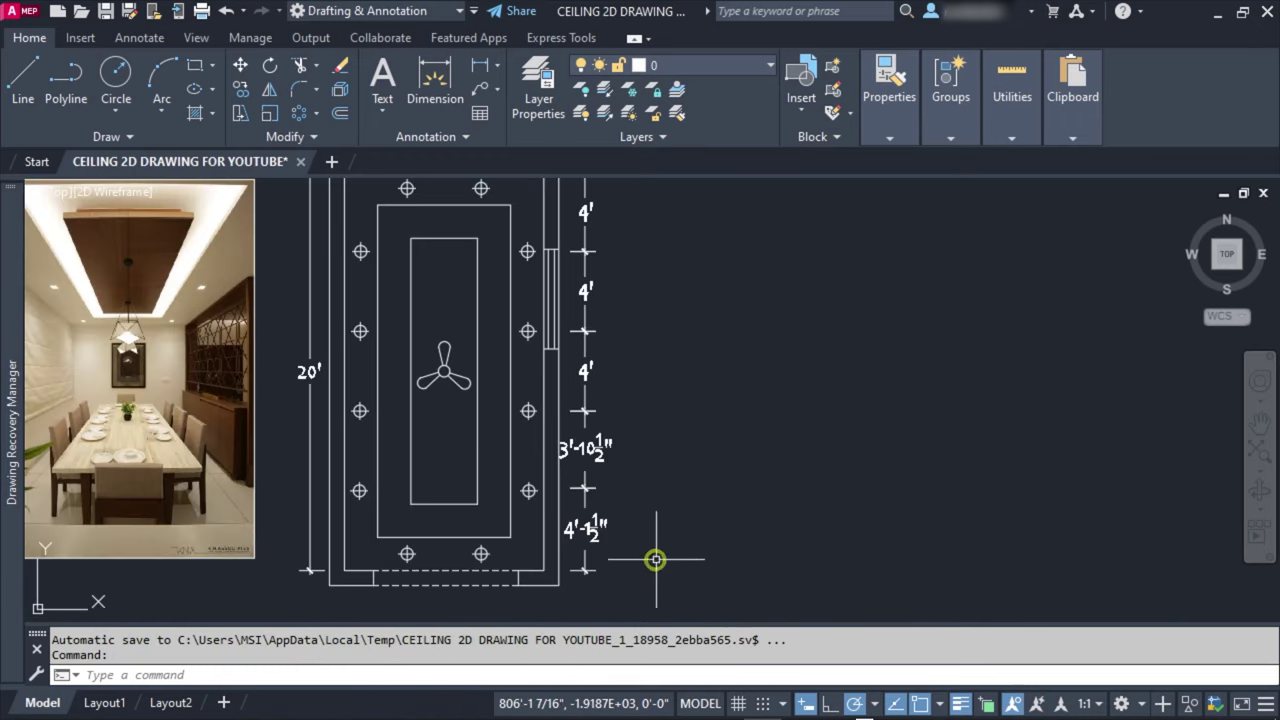
{"action": "left_click", "coordinate": [655, 559]}
{"action": "key", "text": "Escape"}
Step: Move the 10' width dimension further up above the plan using its grip
{"action": "middle_click_drag", "start_coordinate": [522, 286], "coordinate": [607, 357]}
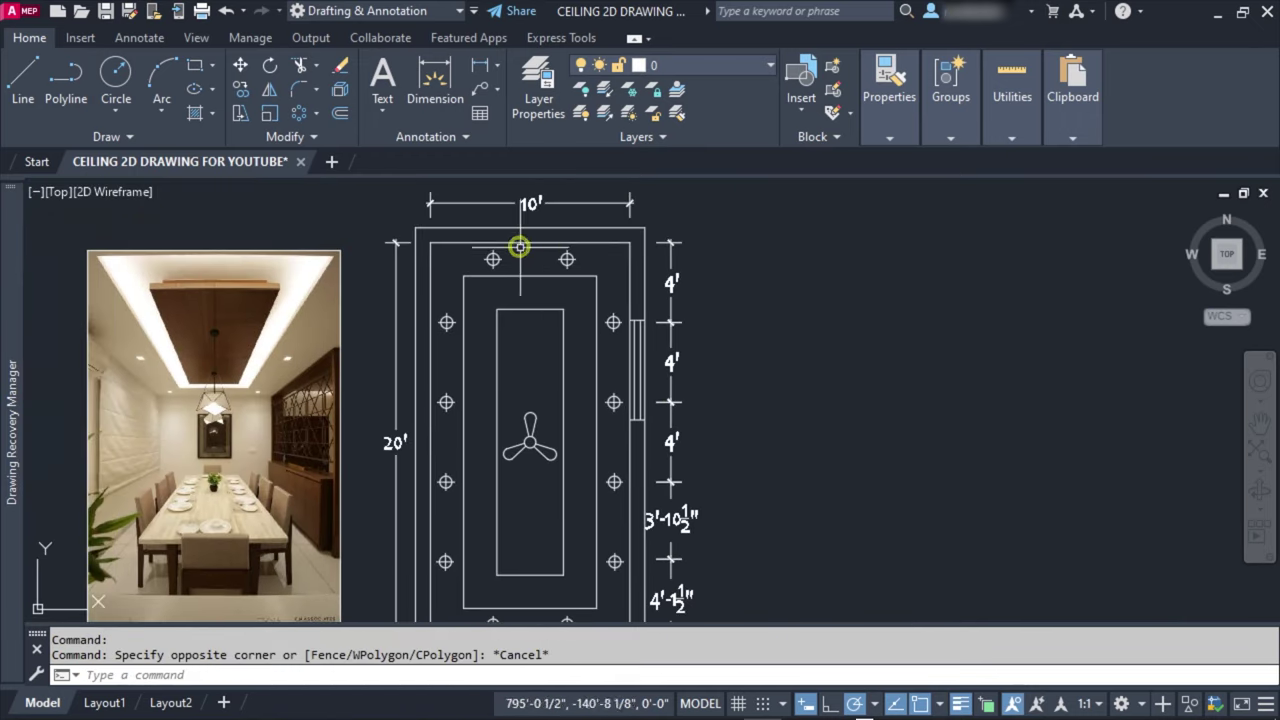
{"action": "scroll", "coordinate": [541, 242], "scroll_direction": "up", "scroll_amount": 2}
{"action": "left_click", "coordinate": [541, 297]}
{"action": "left_click", "coordinate": [711, 295]}
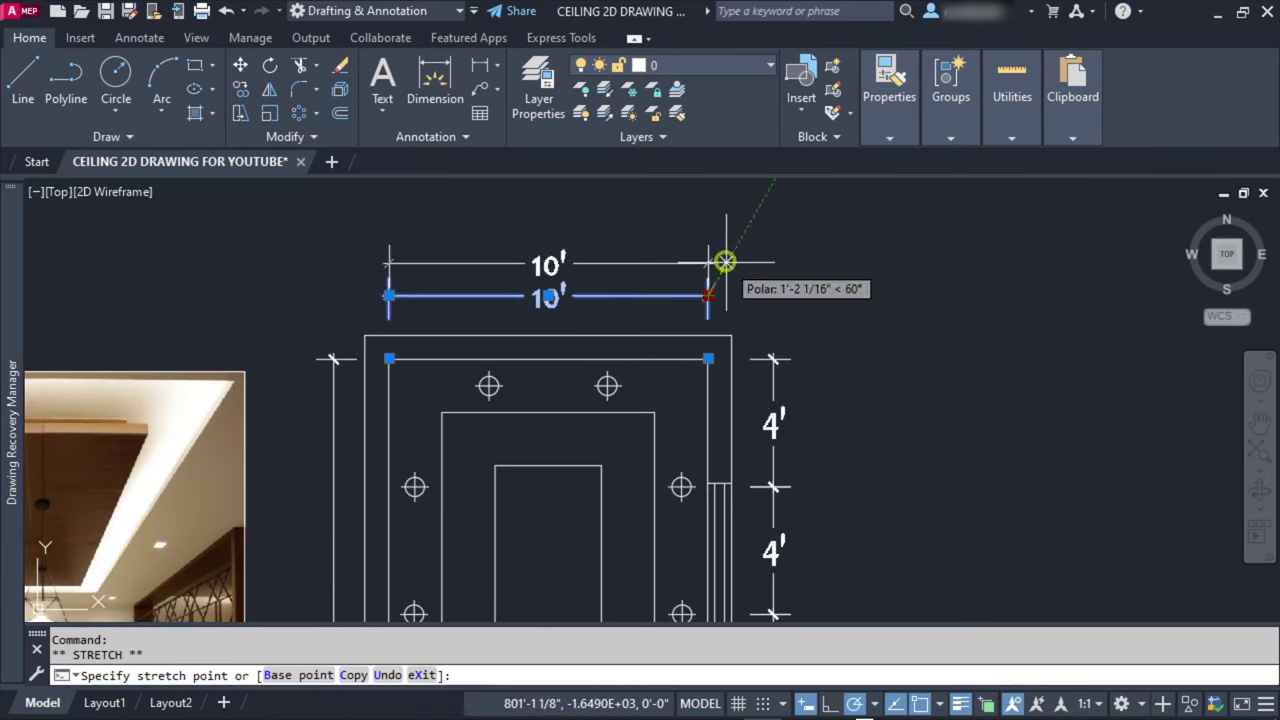
{"action": "left_click", "coordinate": [715, 256]}
{"action": "key", "text": "Escape"}
Step: Begin a linear dimension from the ceiling edge to the first light
{"action": "left_click", "coordinate": [435, 85]}
{"action": "scroll", "coordinate": [390, 390], "scroll_direction": "up", "scroll_amount": 2}
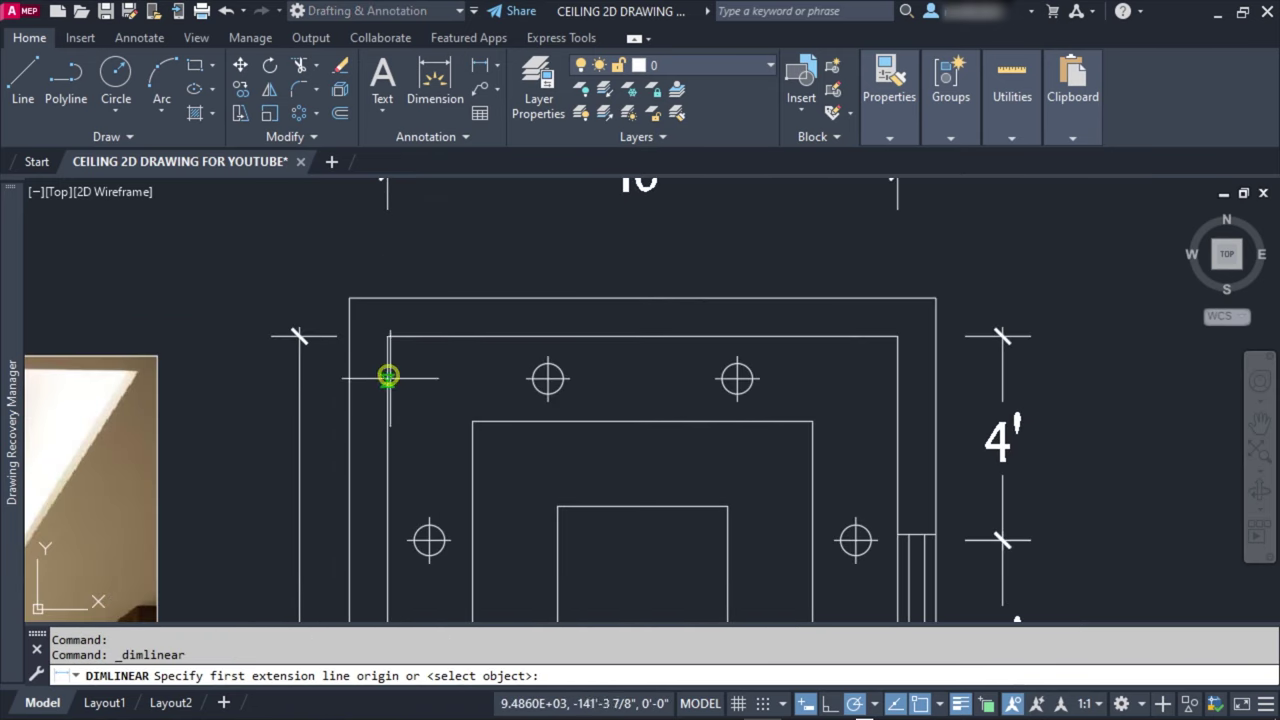
{"action": "left_click", "coordinate": [388, 336]}
{"action": "left_click", "coordinate": [548, 378]}
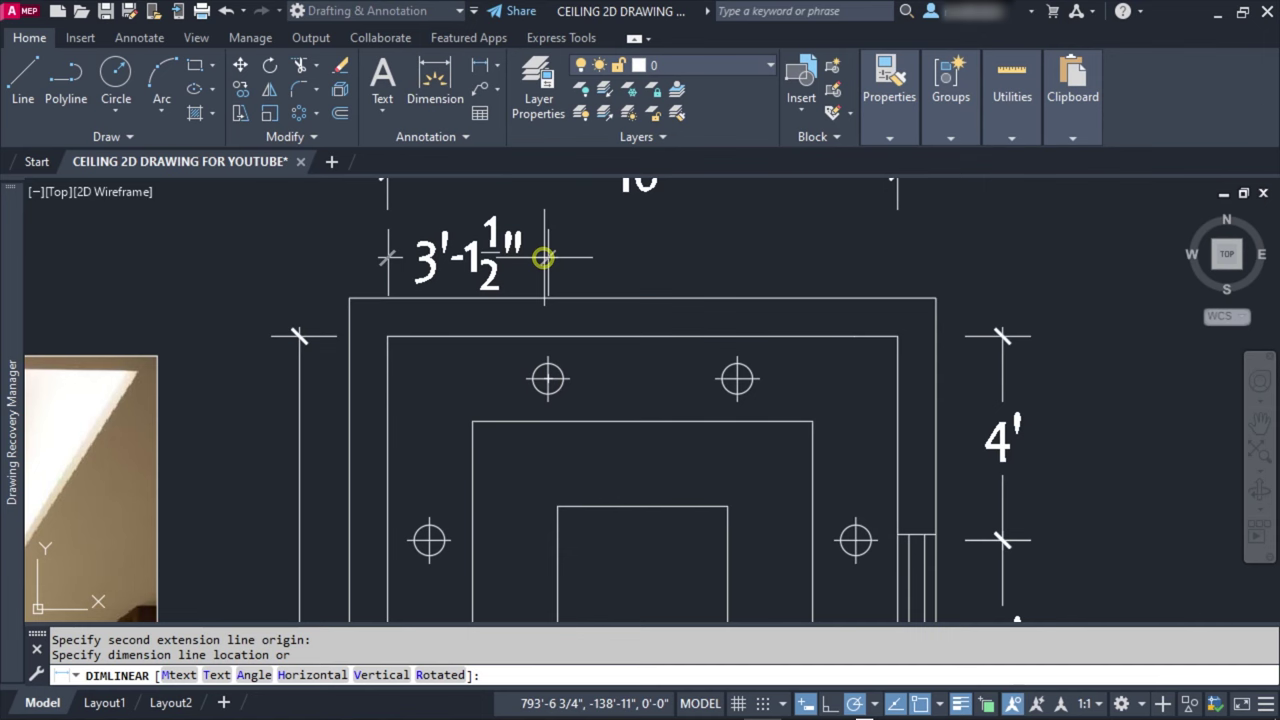
Step: Dimension 3'-1½" from the cove corner to the first light, placed above the plan
{"action": "key", "text": "Escape"}
{"action": "key", "text": "Return"}
{"action": "left_click", "coordinate": [477, 92]}
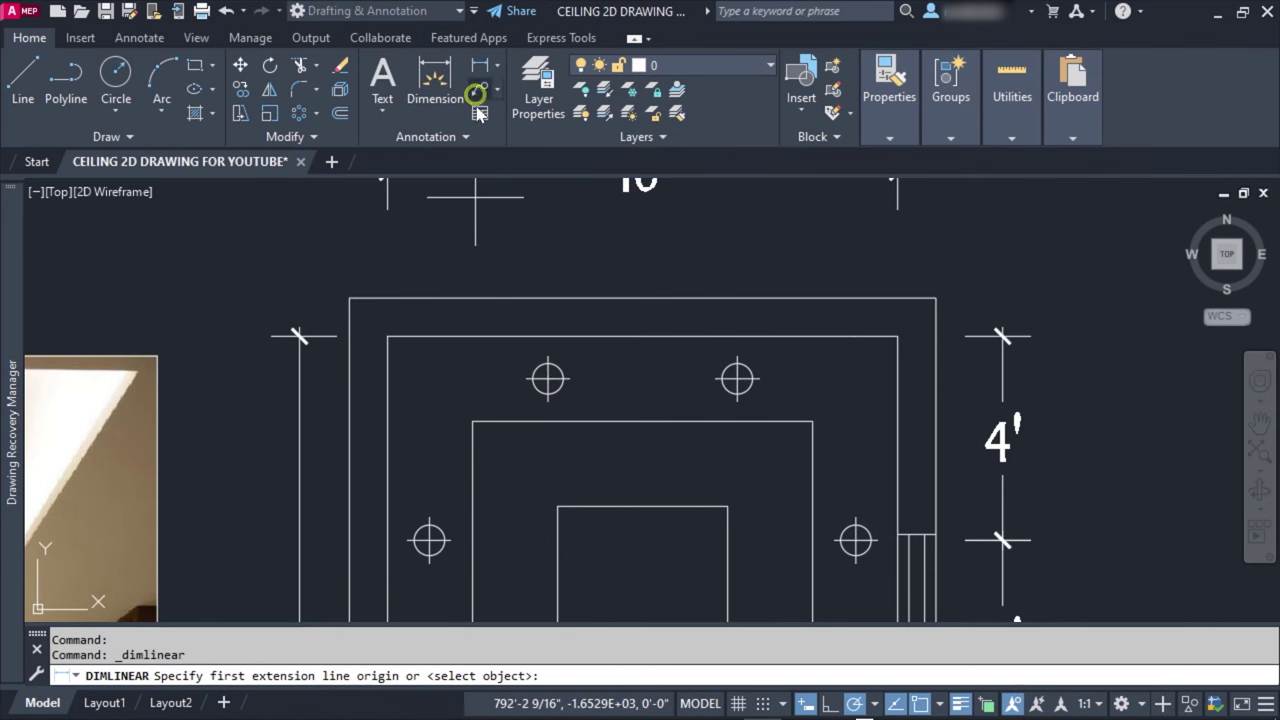
{"action": "left_click", "coordinate": [388, 336]}
{"action": "left_click", "coordinate": [548, 378]}
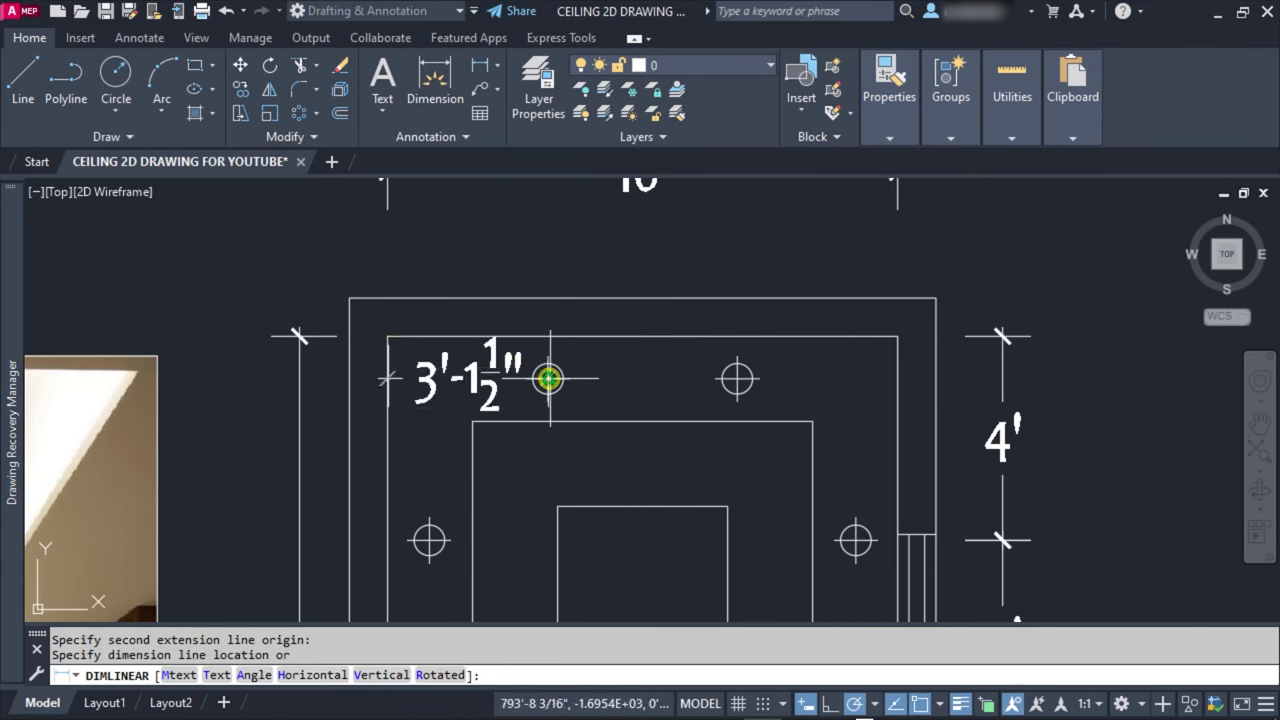
{"action": "left_click", "coordinate": [490, 245]}
Step: Add the 3'-8½" dimension between the first and second lights
{"action": "left_click", "coordinate": [479, 76]}
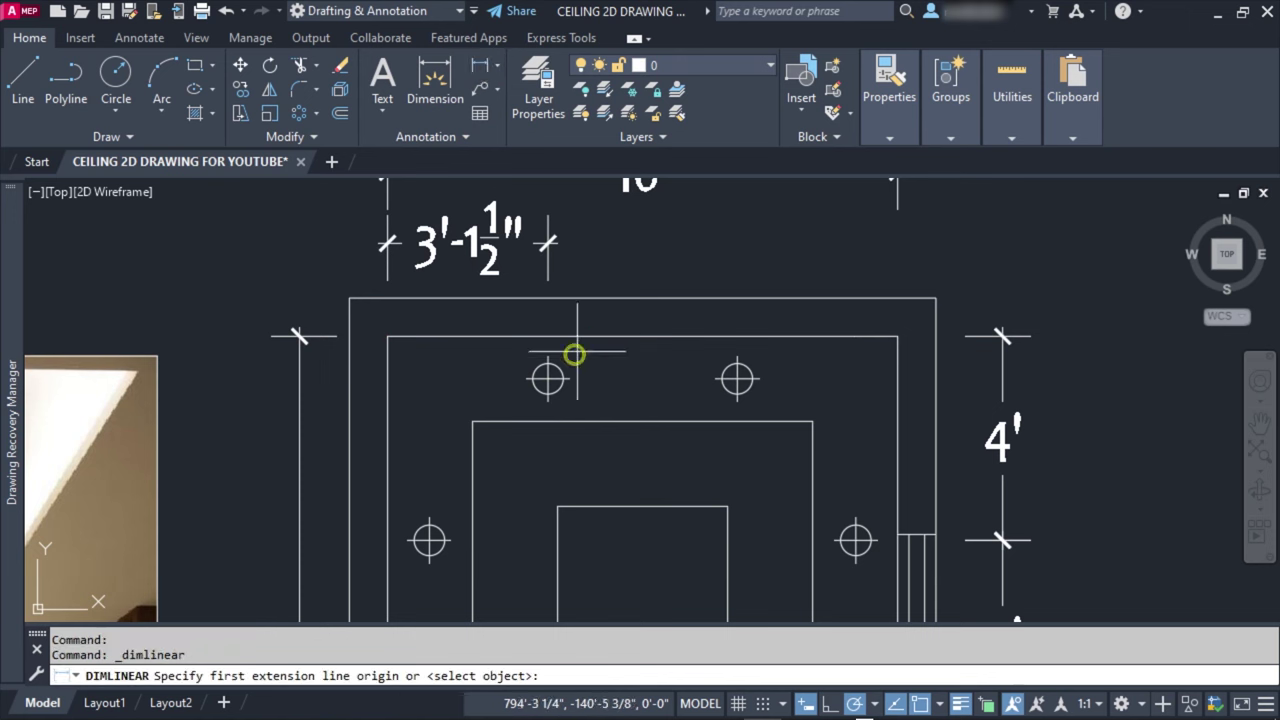
{"action": "left_click", "coordinate": [548, 378]}
{"action": "left_click", "coordinate": [737, 378]}
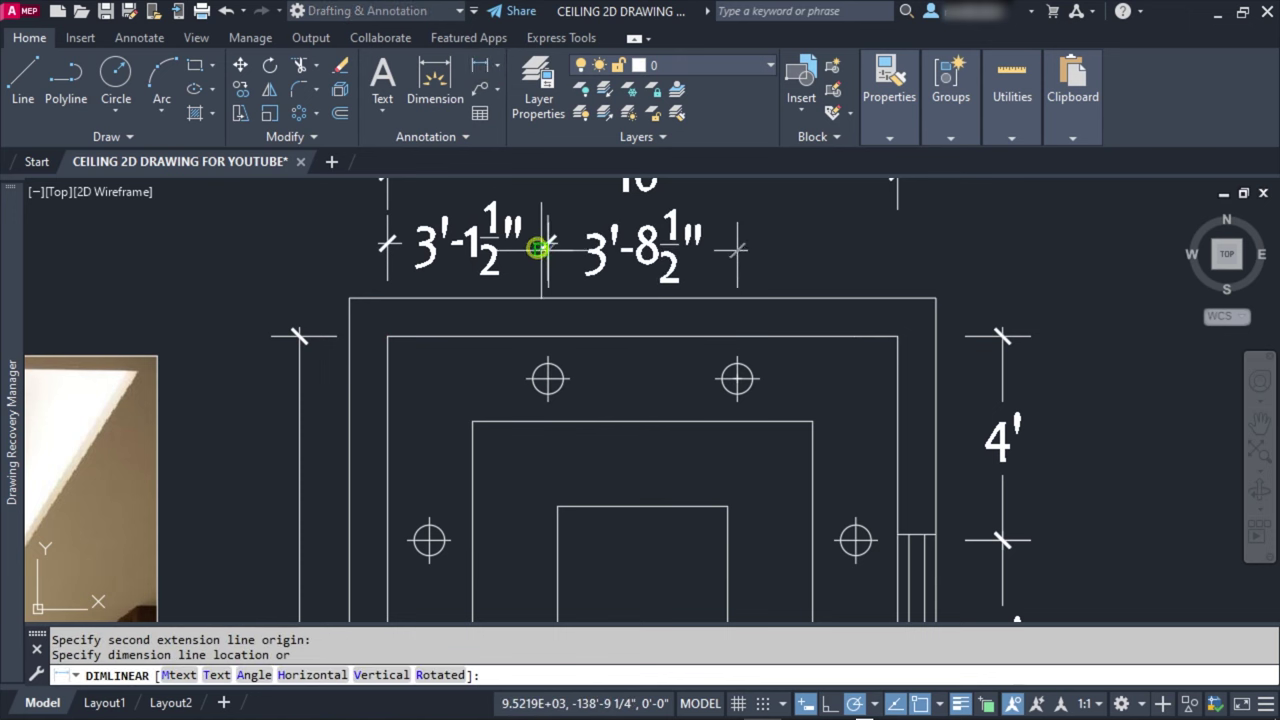
{"action": "left_click", "coordinate": [548, 252]}
Step: Select the two top dimensions, then cancel the stretch and clear the selection
{"action": "scroll", "coordinate": [555, 277], "scroll_direction": "up", "scroll_amount": 2}
{"action": "scroll", "coordinate": [548, 255], "scroll_direction": "up", "scroll_amount": 1}
{"action": "left_click", "coordinate": [600, 250]}
{"action": "left_click", "coordinate": [539, 259]}
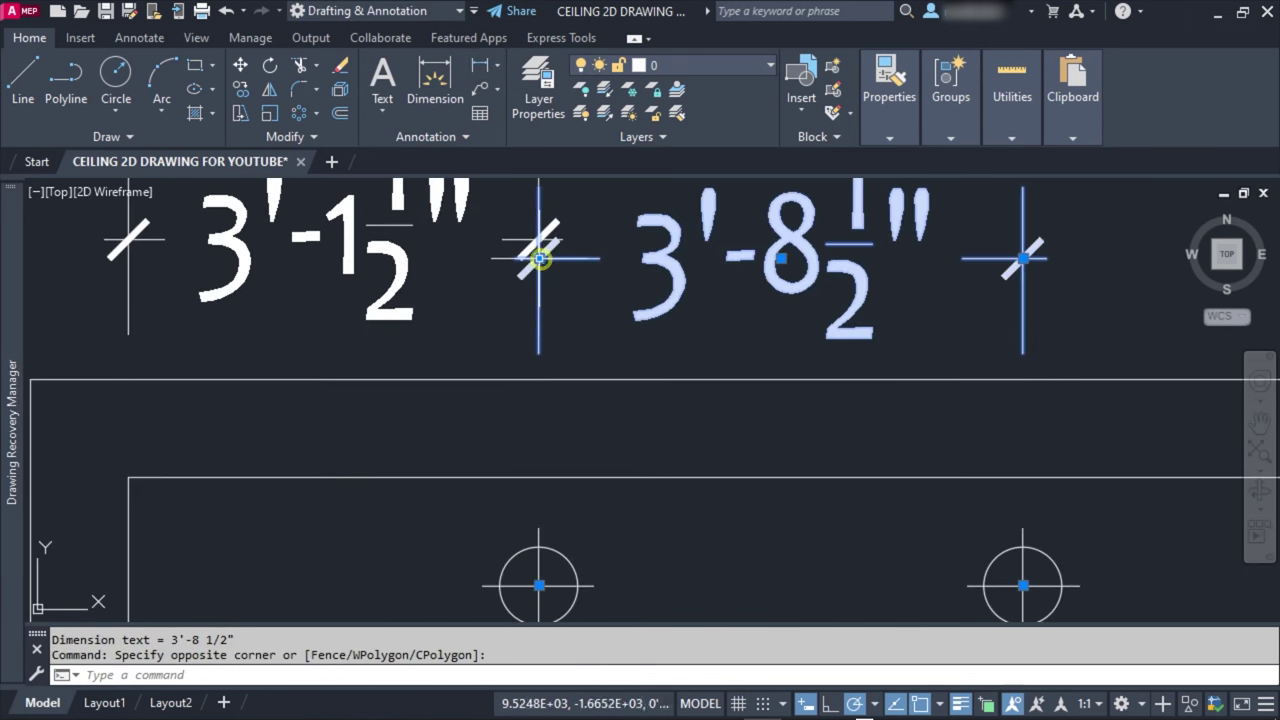
{"action": "left_click", "coordinate": [539, 258]}
{"action": "key", "text": "Escape"}
{"action": "scroll", "coordinate": [620, 317], "scroll_direction": "down", "scroll_amount": 2}
{"action": "scroll", "coordinate": [600, 320], "scroll_direction": "up", "scroll_amount": 2}
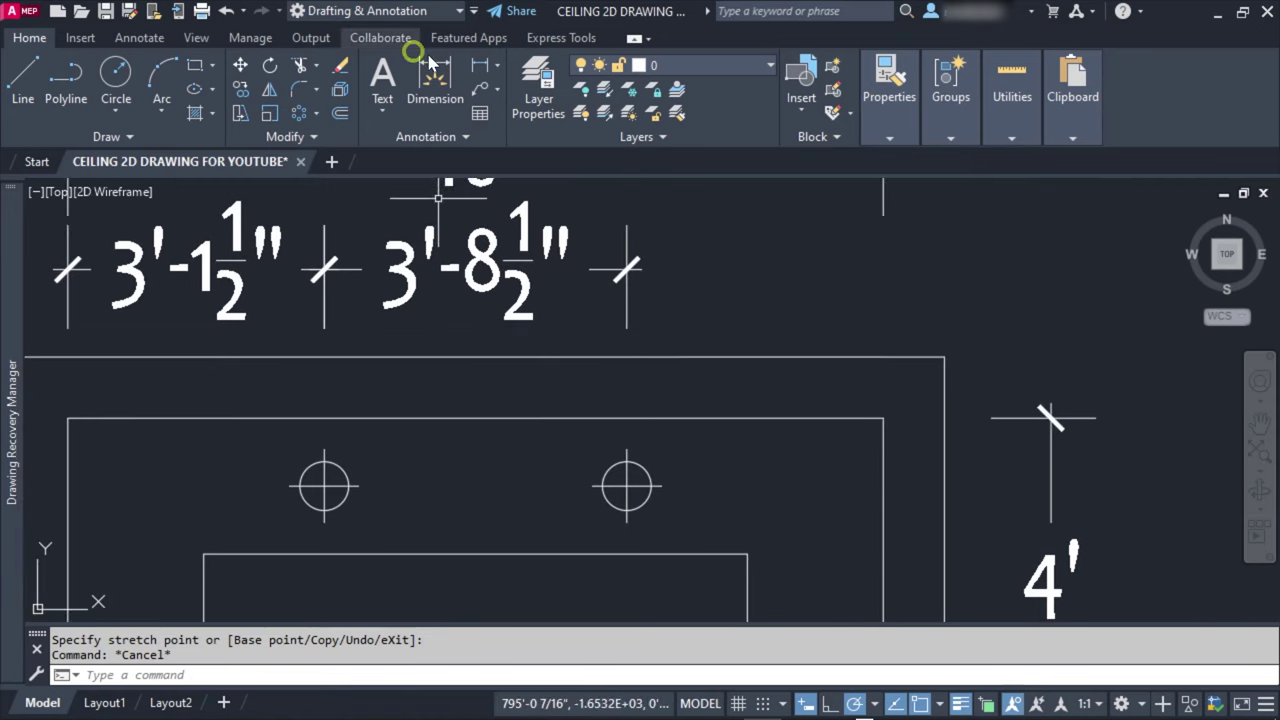
Step: Add the final 3'-1½" dimension from the second light to the right cove edge
{"action": "left_click", "coordinate": [481, 65]}
{"action": "left_click", "coordinate": [623, 483]}
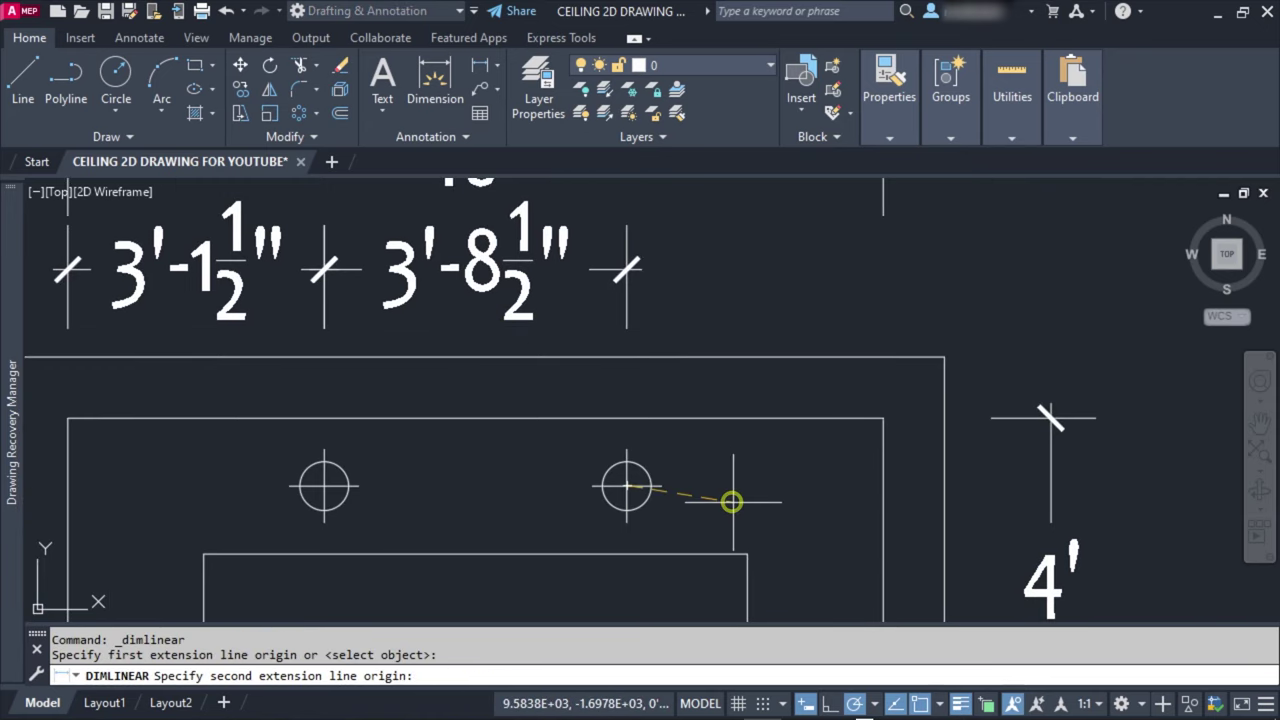
{"action": "left_click", "coordinate": [885, 486]}
{"action": "left_click", "coordinate": [594, 267]}
{"action": "key", "text": "Escape"}
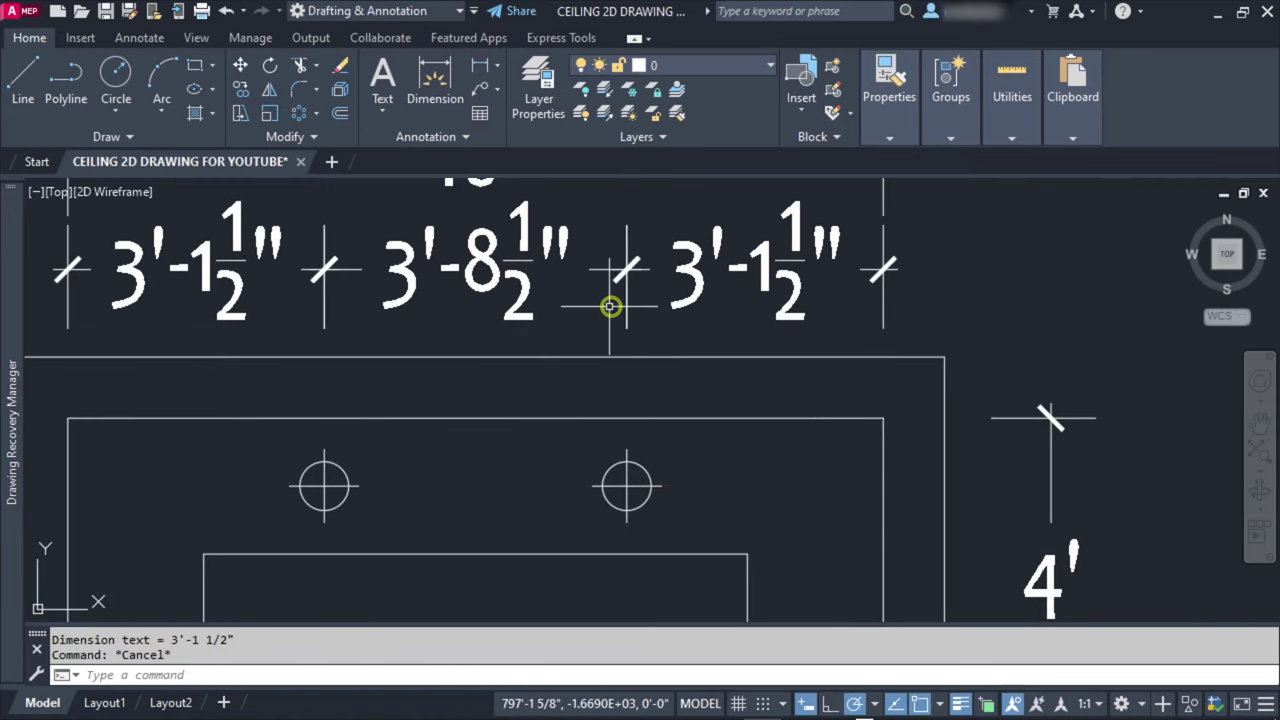
Step: Shift the view toward the reference photo and clear stray selections
{"action": "scroll", "coordinate": [600, 306], "scroll_direction": "down", "scroll_amount": 4}
{"action": "scroll", "coordinate": [700, 335], "scroll_direction": "down", "scroll_amount": 1}
{"action": "middle_click_drag", "start_coordinate": [740, 345], "coordinate": [680, 371]}
{"action": "left_click", "coordinate": [900, 460]}
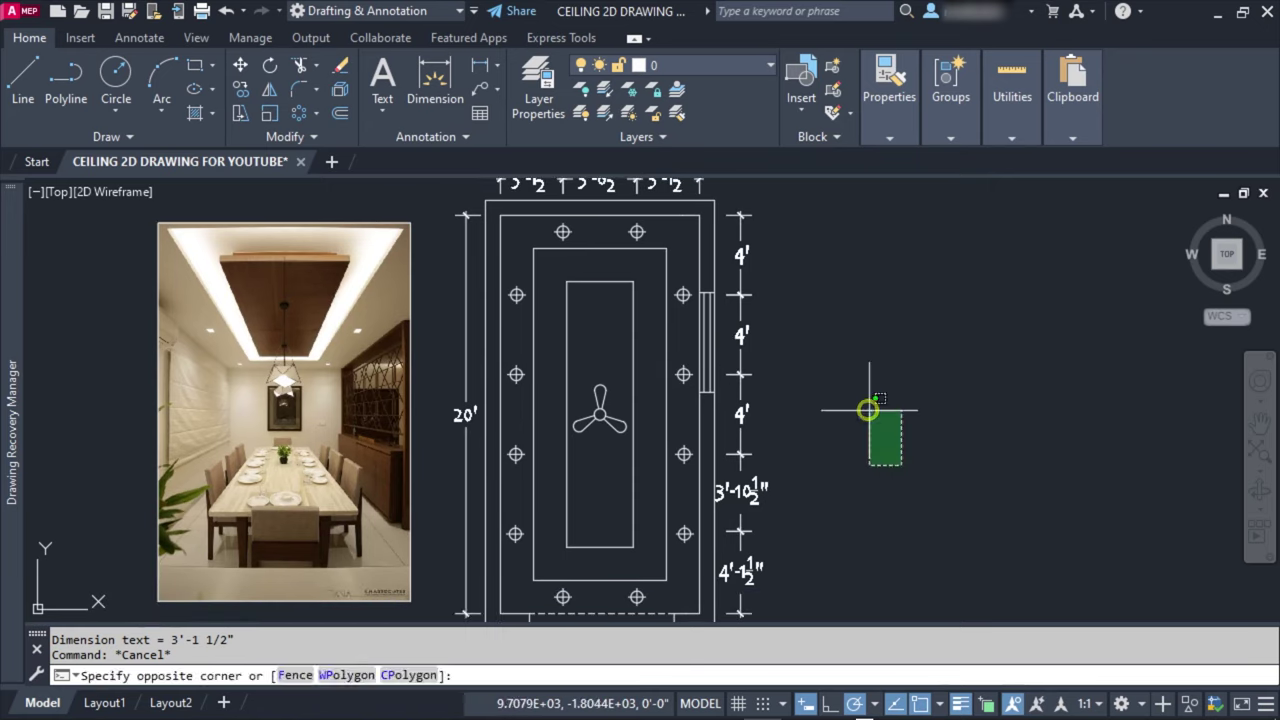
{"action": "key", "text": "Escape"}
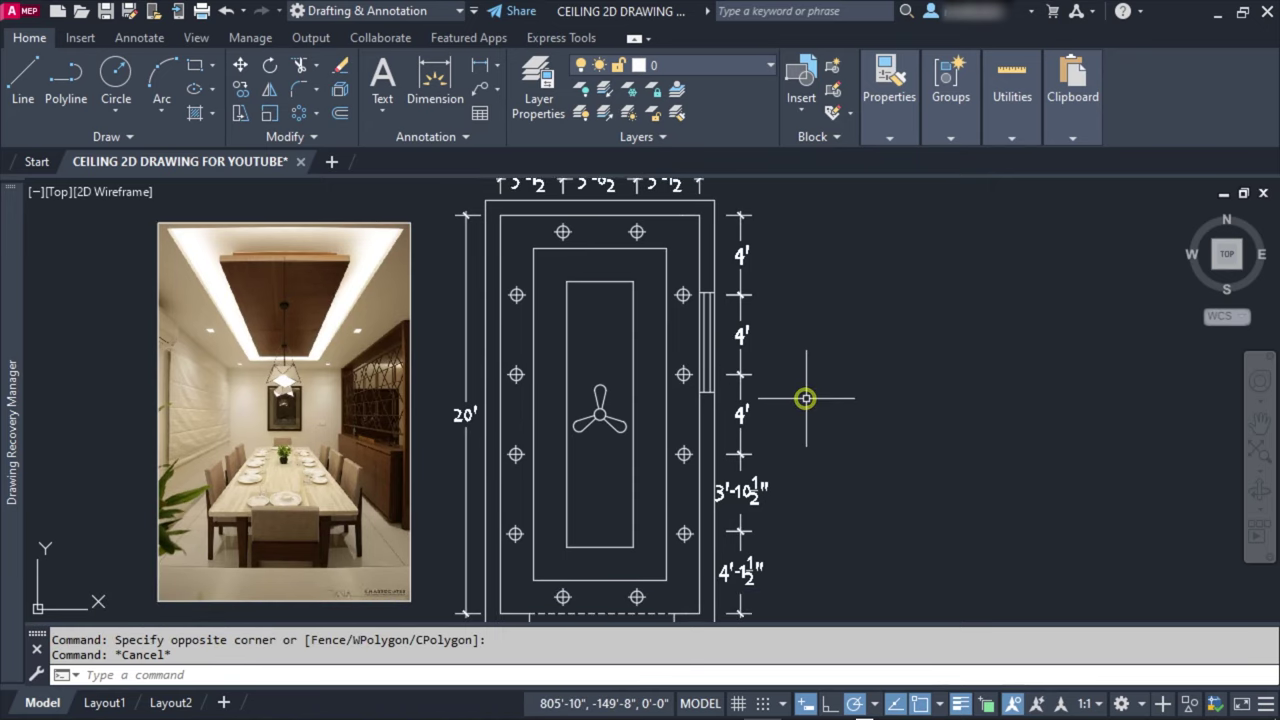
{"action": "scroll", "coordinate": [806, 398], "scroll_direction": "down", "scroll_amount": 2}
{"action": "key", "text": "Escape"}
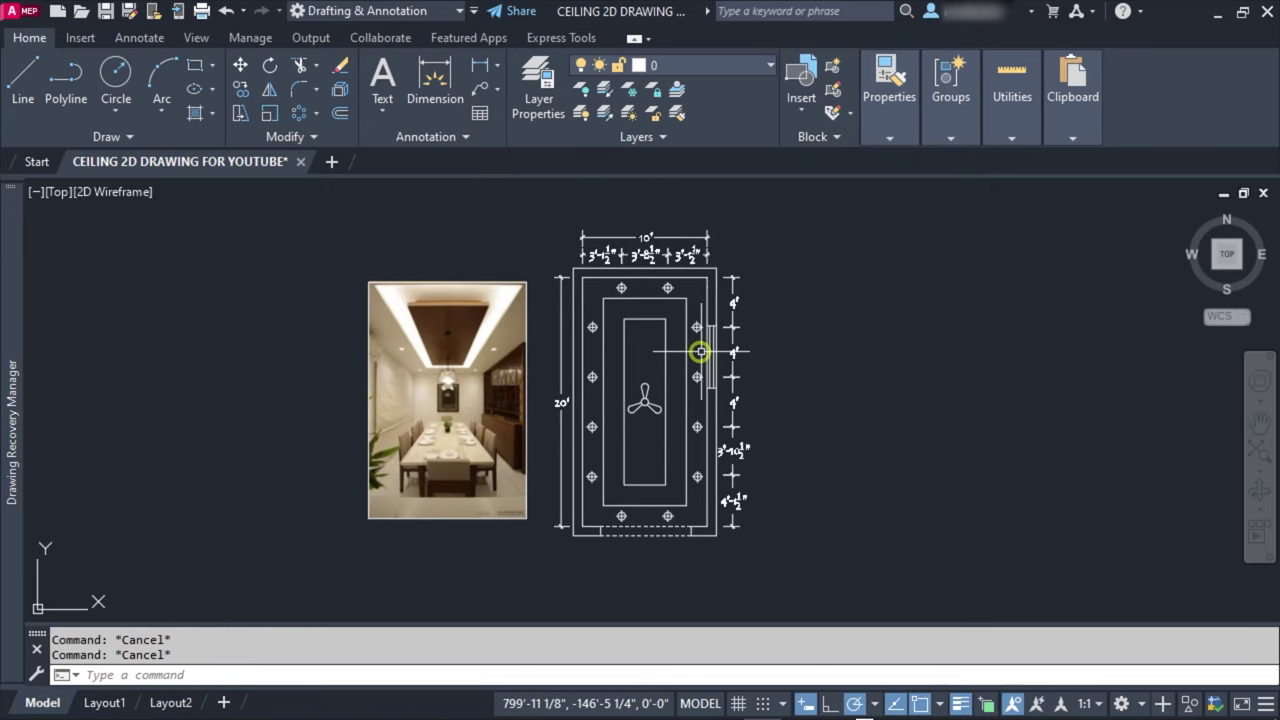
{"action": "left_click", "coordinate": [906, 398]}
{"action": "key", "text": "Escape"}
{"action": "key", "text": "Escape"}
{"action": "scroll", "coordinate": [665, 310], "scroll_direction": "up", "scroll_amount": 2}
{"action": "mouse_move", "coordinate": [706, 350]}
{"action": "middle_mouse_down"}
{"action": "mouse_move", "coordinate": [700, 283]}
{"action": "mouse_move", "coordinate": [614, 346]}
{"action": "mouse_move", "coordinate": [647, 384]}
{"action": "middle_mouse_up"}
{"action": "scroll", "coordinate": [707, 376], "scroll_direction": "down", "scroll_amount": 2}
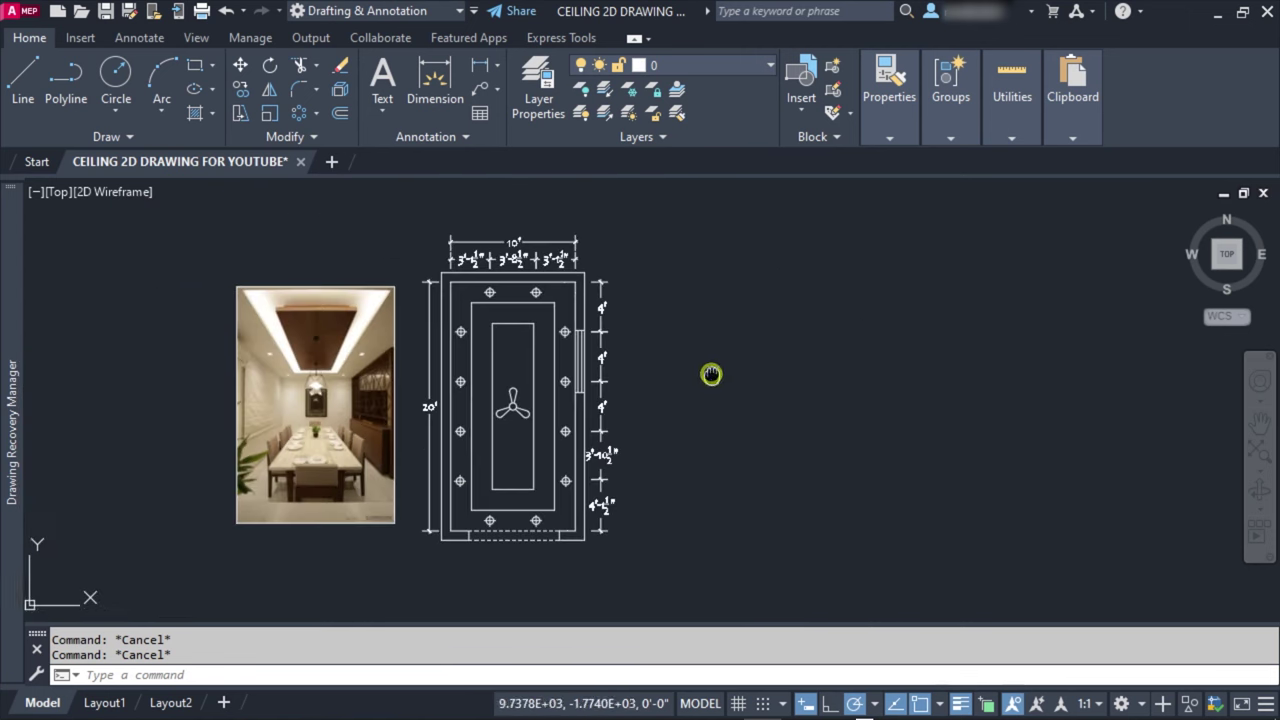
{"action": "left_click", "coordinate": [23, 78]}
{"action": "scroll", "coordinate": [483, 353], "scroll_direction": "up", "scroll_amount": 2}
{"action": "scroll", "coordinate": [616, 363], "scroll_direction": "down", "scroll_amount": 2}
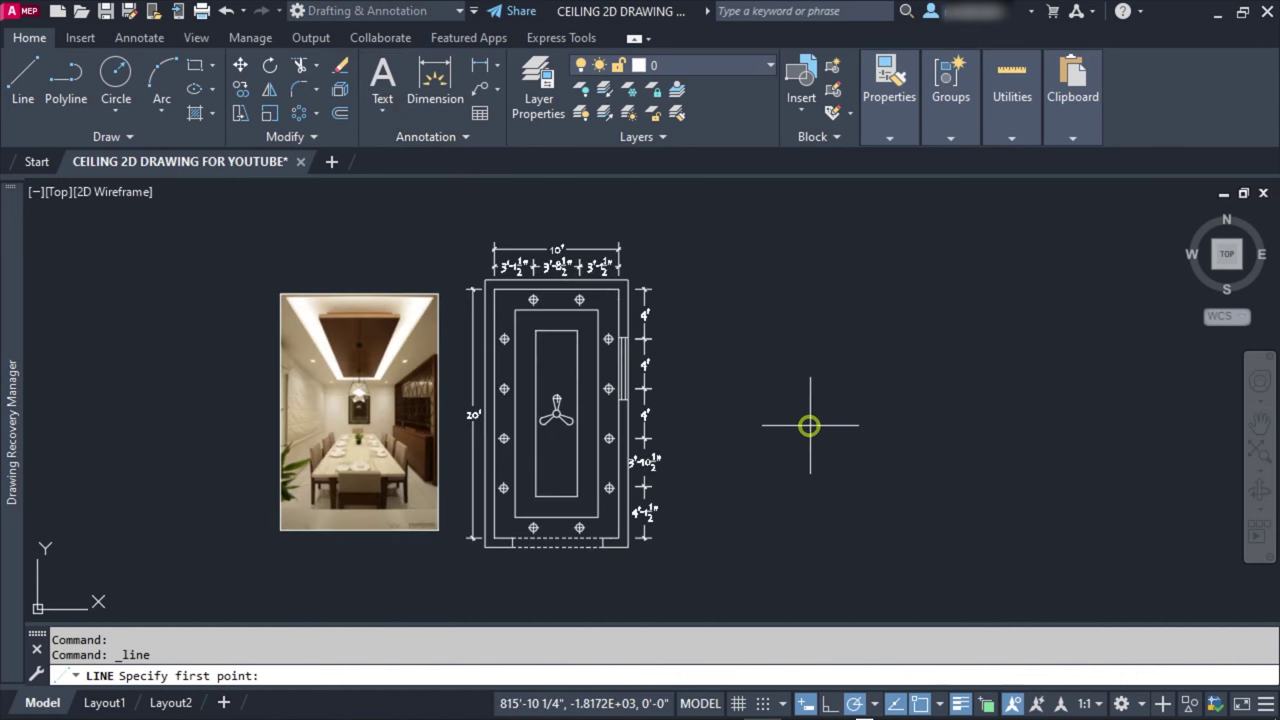
Step: Draw the section line from left of the plan, rising up on the right side
{"action": "scroll", "coordinate": [469, 386], "scroll_direction": "up", "scroll_amount": 2}
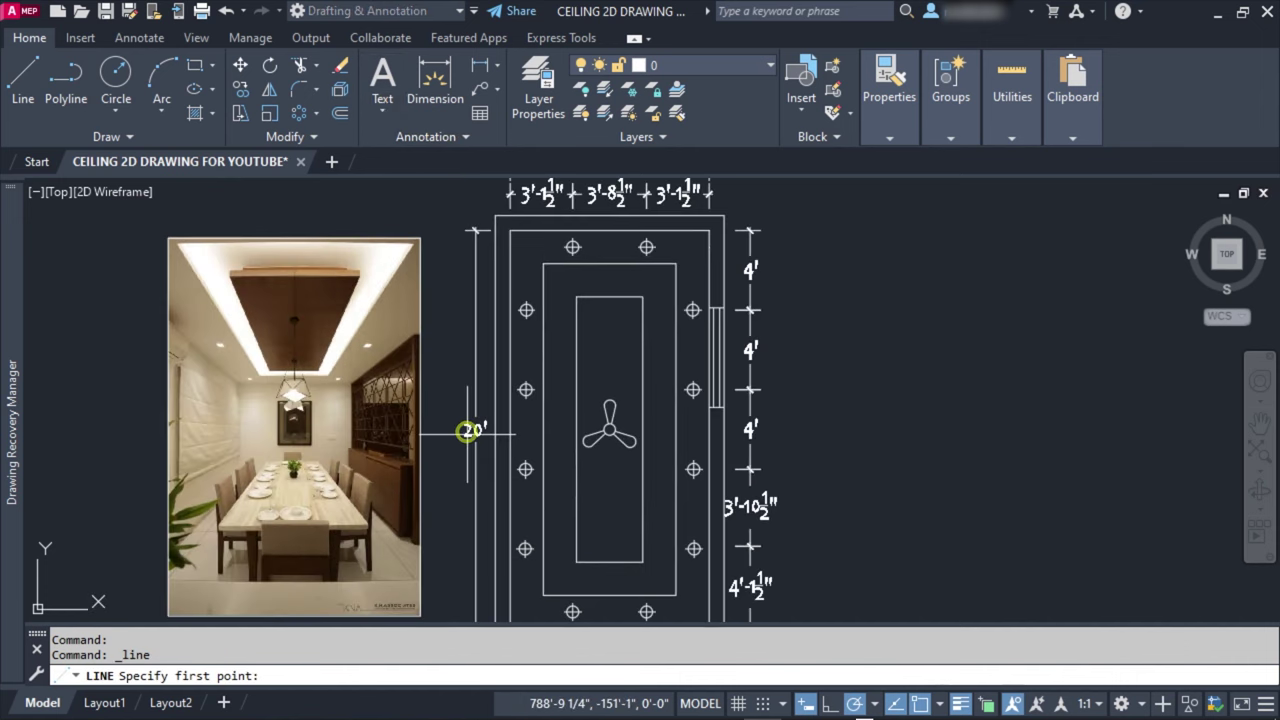
{"action": "left_click", "coordinate": [448, 503]}
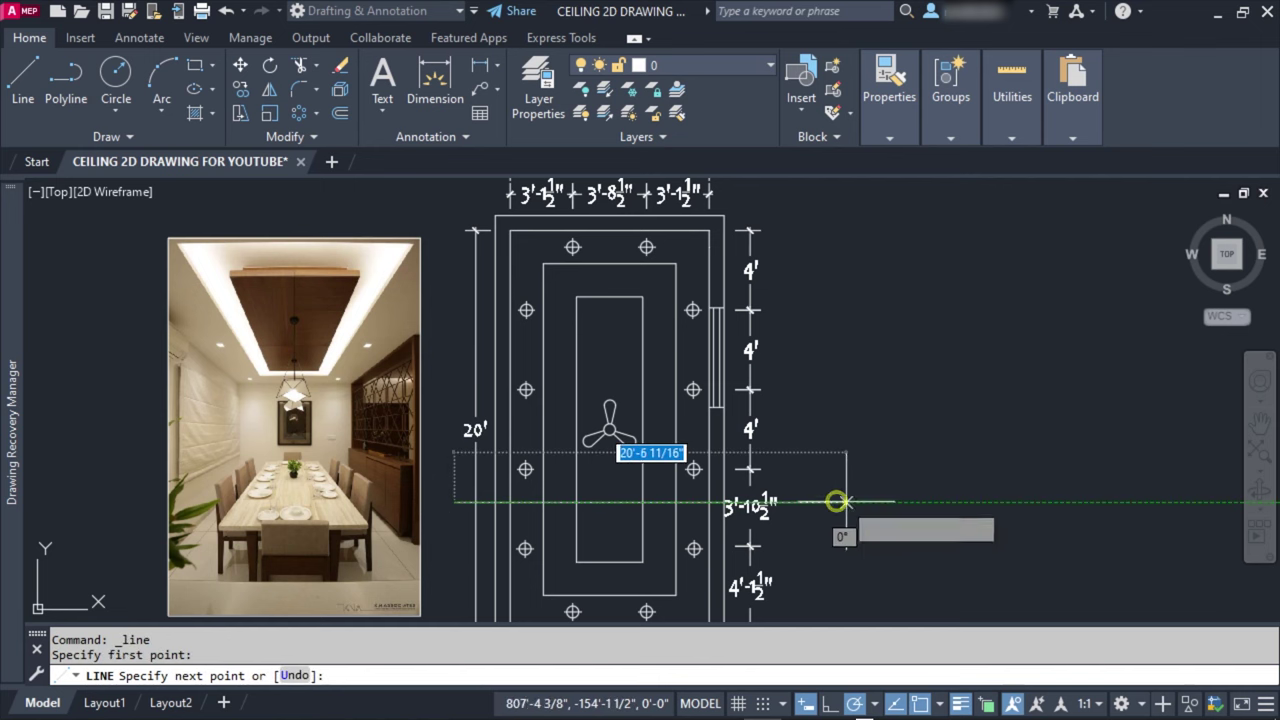
{"action": "scroll", "coordinate": [811, 477], "scroll_direction": "up", "scroll_amount": 2}
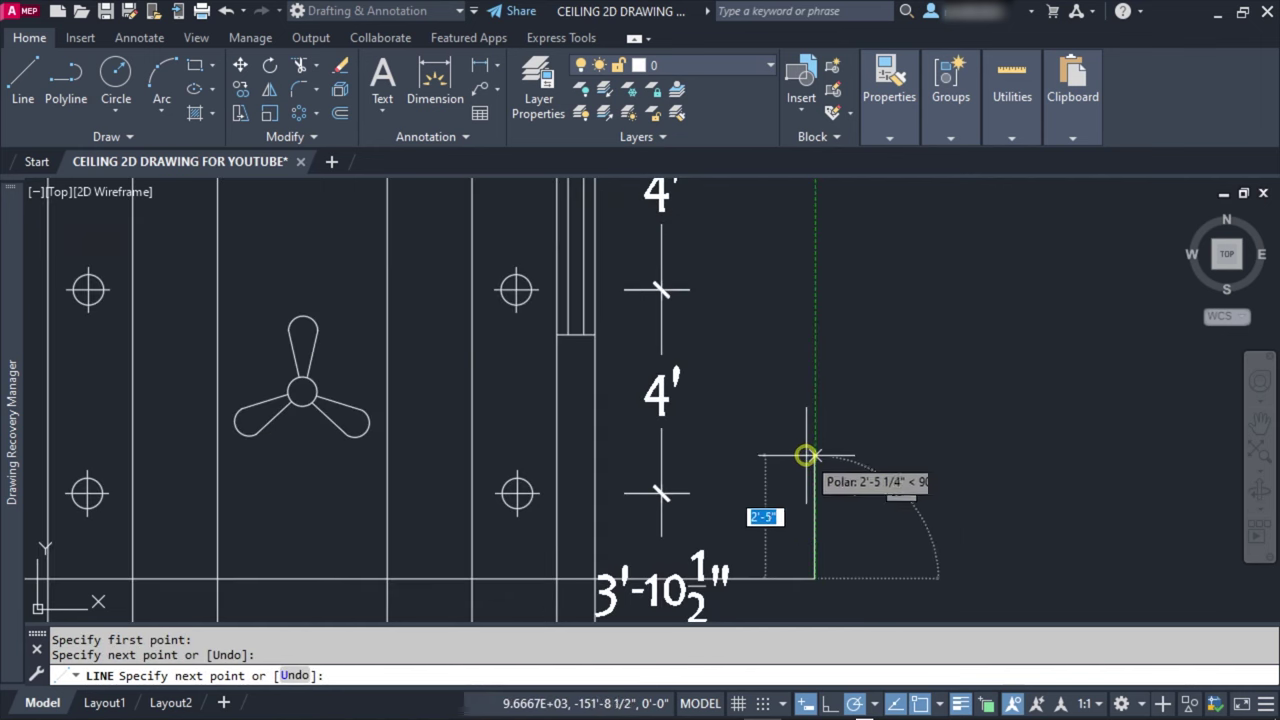
{"action": "left_click", "coordinate": [808, 488]}
{"action": "key", "text": "Escape"}
Step: Add a small circle at the top end of the section line
{"action": "left_click", "coordinate": [116, 80]}
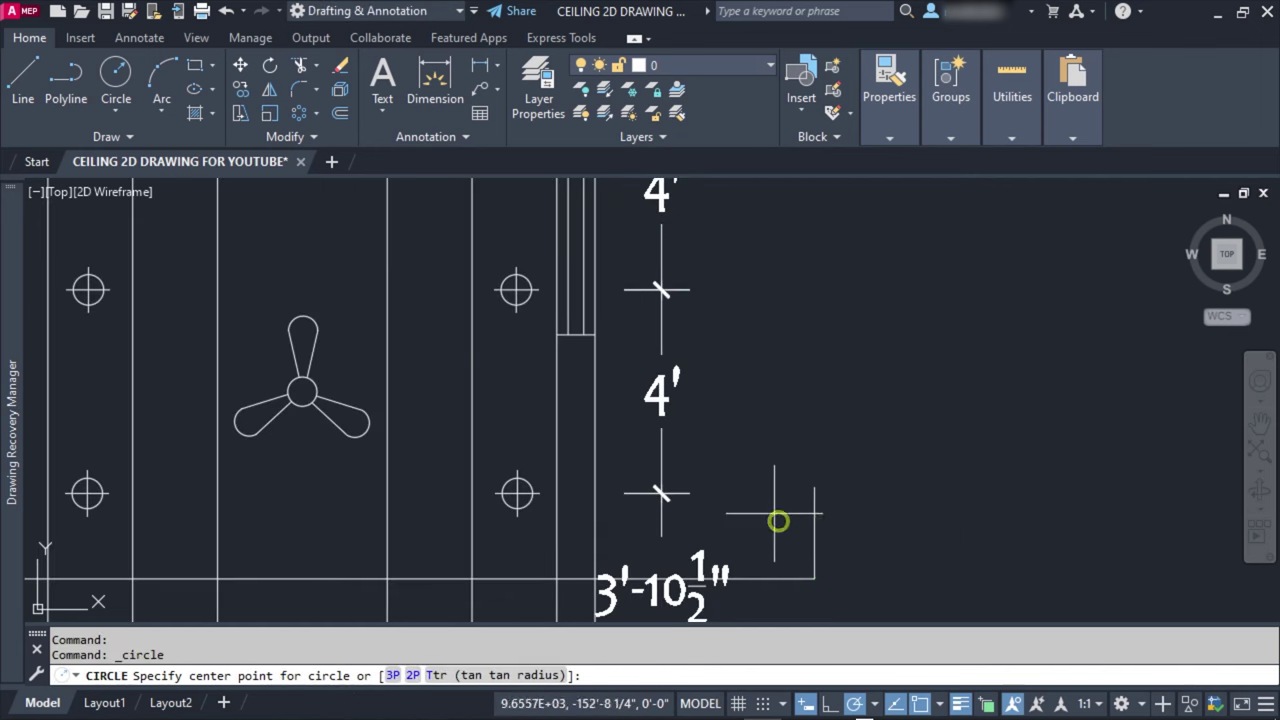
{"action": "left_click", "coordinate": [817, 488]}
{"action": "scroll", "coordinate": [834, 494], "scroll_direction": "up", "scroll_amount": 1}
{"action": "left_click", "coordinate": [834, 494]}
{"action": "scroll", "coordinate": [823, 520], "scroll_direction": "up", "scroll_amount": 1}
{"action": "key", "text": "Escape"}
{"action": "left_click", "coordinate": [806, 474]}
{"action": "left_click", "coordinate": [811, 472]}
{"action": "key", "text": "Escape"}
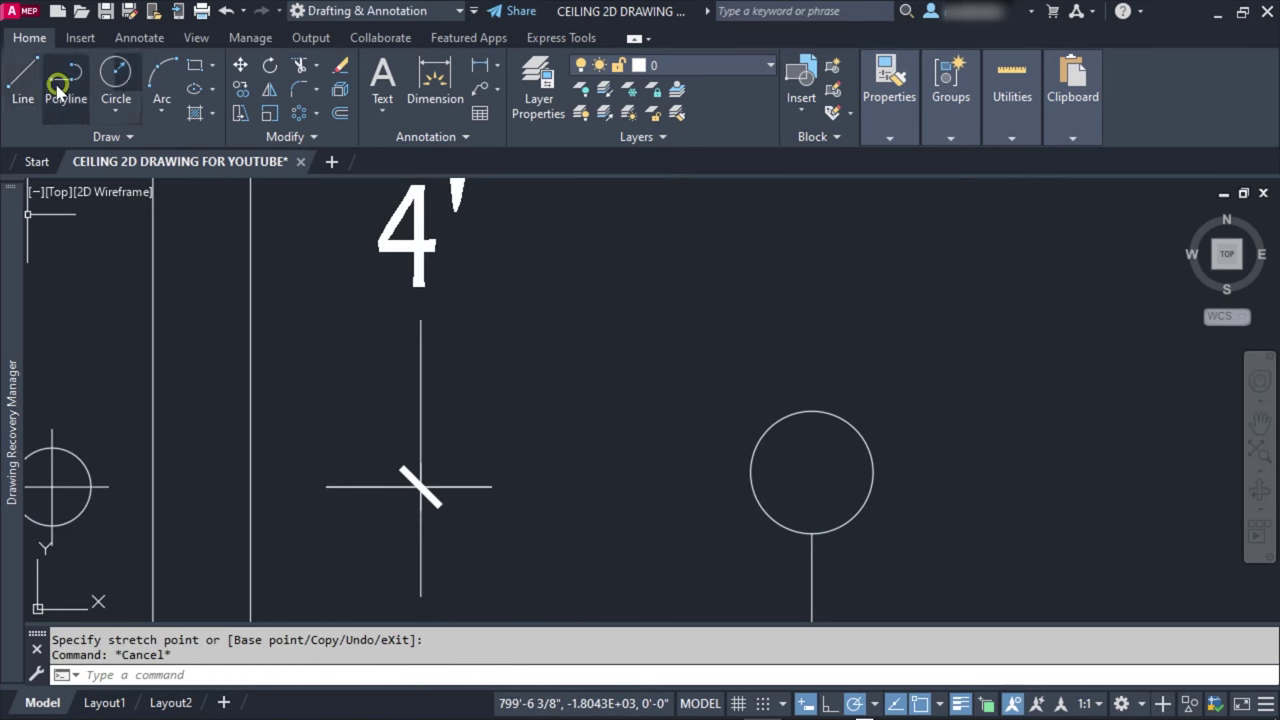
Step: Draw a two-line triangular tip rising above the circle
{"action": "left_click", "coordinate": [22, 80]}
{"action": "left_click", "coordinate": [750, 471]}
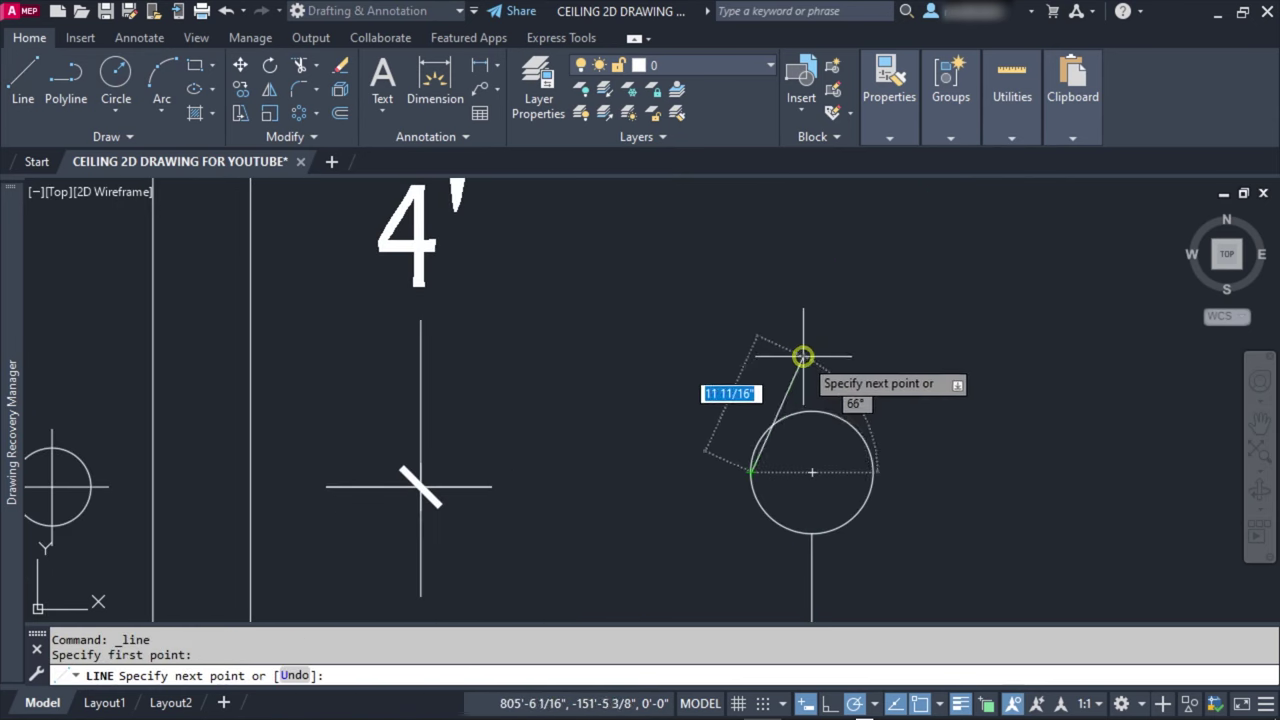
{"action": "left_click", "coordinate": [803, 367]}
{"action": "left_click", "coordinate": [873, 471]}
{"action": "key", "text": "Escape"}
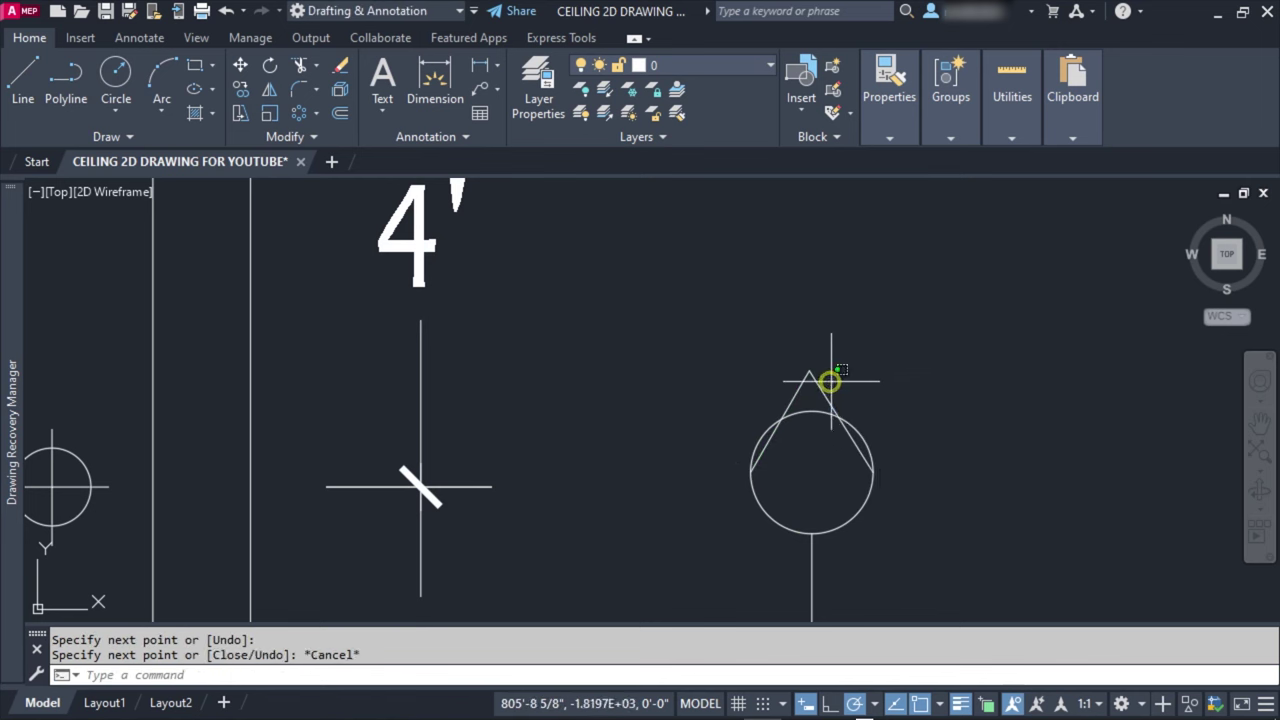
Step: Window-select the two triangle lines and erase them with E
{"action": "scroll", "coordinate": [808, 365], "scroll_direction": "up", "scroll_amount": 3}
{"action": "left_click", "coordinate": [808, 365]}
{"action": "left_click", "coordinate": [808, 365]}
{"action": "key", "text": "Escape"}
{"action": "scroll", "coordinate": [790, 400], "scroll_direction": "down", "scroll_amount": 5}
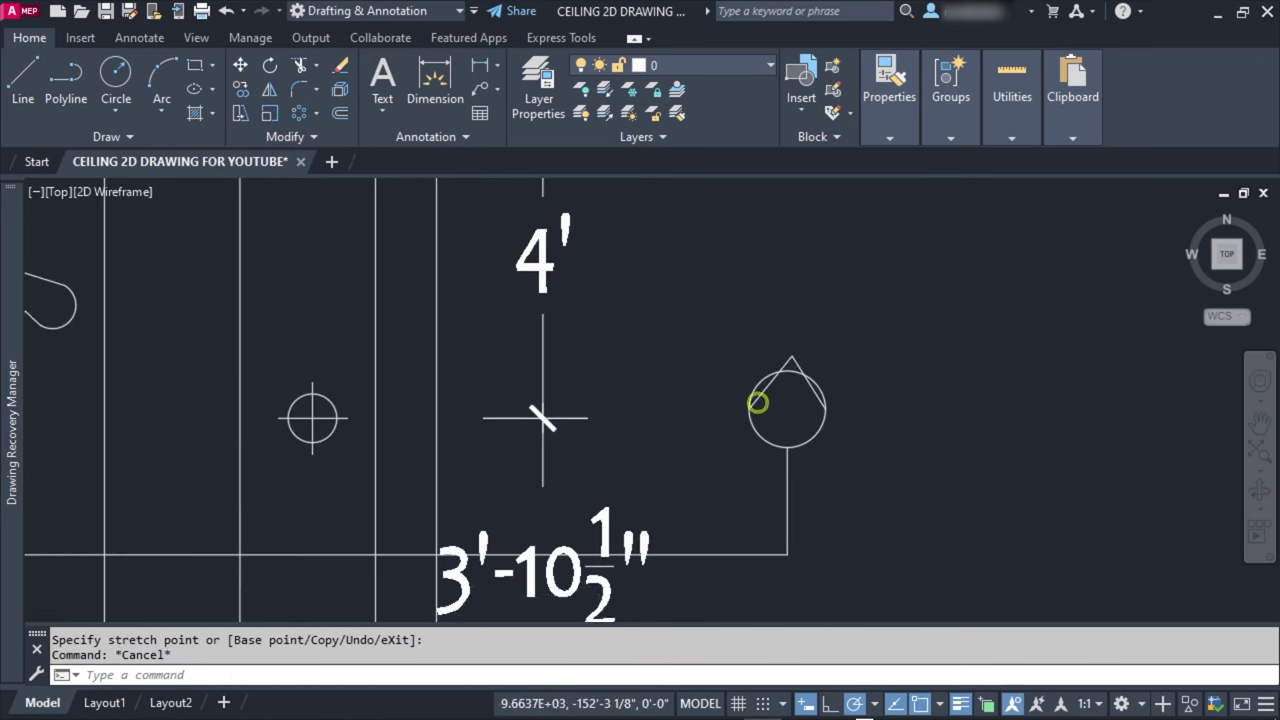
{"action": "scroll", "coordinate": [864, 287], "scroll_direction": "up", "scroll_amount": 4}
{"action": "left_click", "coordinate": [864, 287]}
{"action": "left_click", "coordinate": [794, 294]}
{"action": "type", "text": "e"}
{"action": "key", "text": "Return"}
Step: Pan the plan left to make room for the section view
{"action": "scroll", "coordinate": [820, 363], "scroll_direction": "down", "scroll_amount": 5}
{"action": "scroll", "coordinate": [789, 414], "scroll_direction": "down", "scroll_amount": 3}
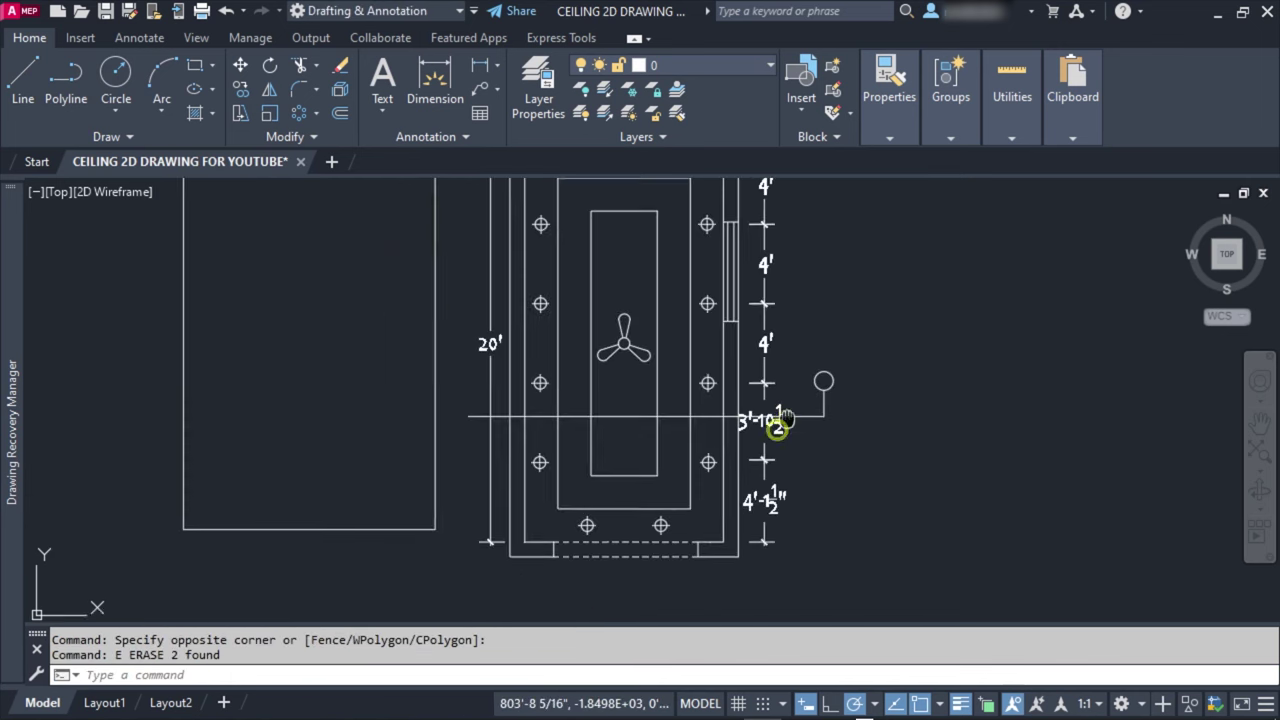
{"action": "scroll", "coordinate": [789, 438], "scroll_direction": "up", "scroll_amount": 1}
{"action": "middle_click_drag", "start_coordinate": [866, 427], "coordinate": [814, 429]}
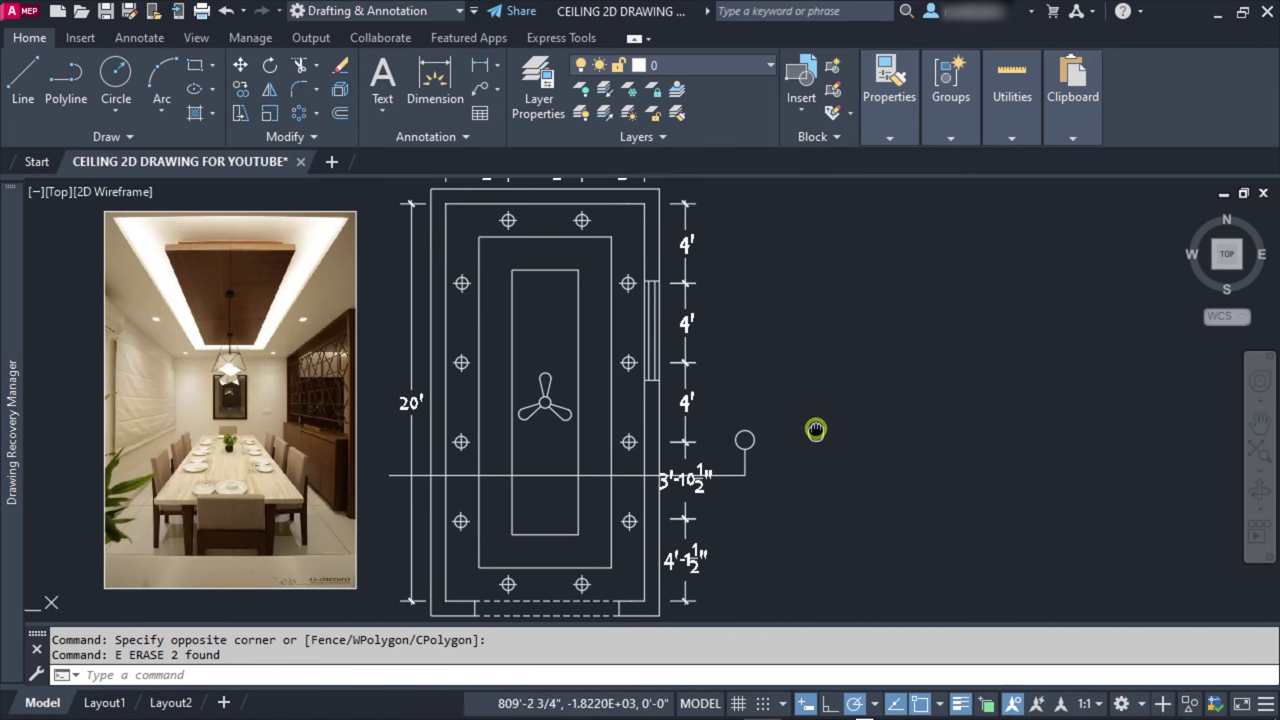
{"action": "middle_click_drag", "start_coordinate": [860, 468], "coordinate": [716, 455]}
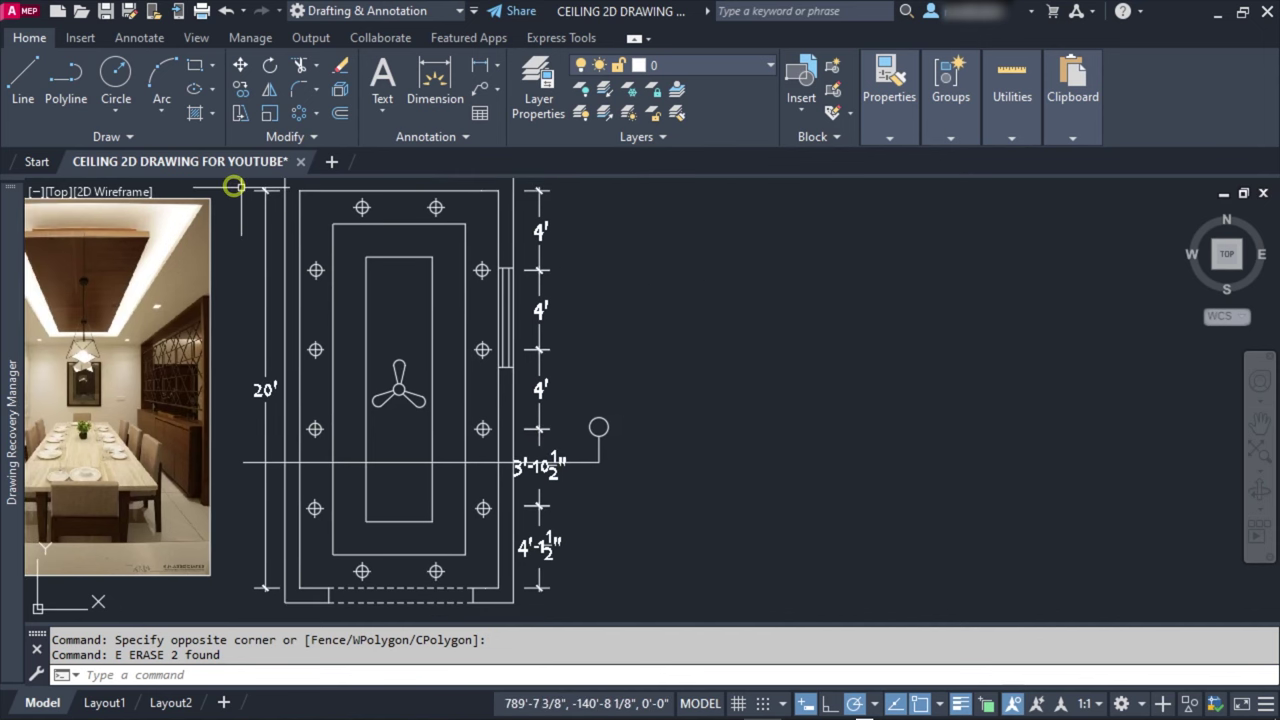
{"action": "left_click", "coordinate": [22, 80]}
Step: Draw a horizontal base line below the plan for the section view
{"action": "mouse_move", "coordinate": [460, 650]}
{"action": "middle_mouse_down"}
{"action": "mouse_move", "coordinate": [455, 455]}
{"action": "mouse_move", "coordinate": [475, 350]}
{"action": "middle_mouse_up"}
{"action": "left_click", "coordinate": [332, 585]}
{"action": "left_click", "coordinate": [700, 585]}
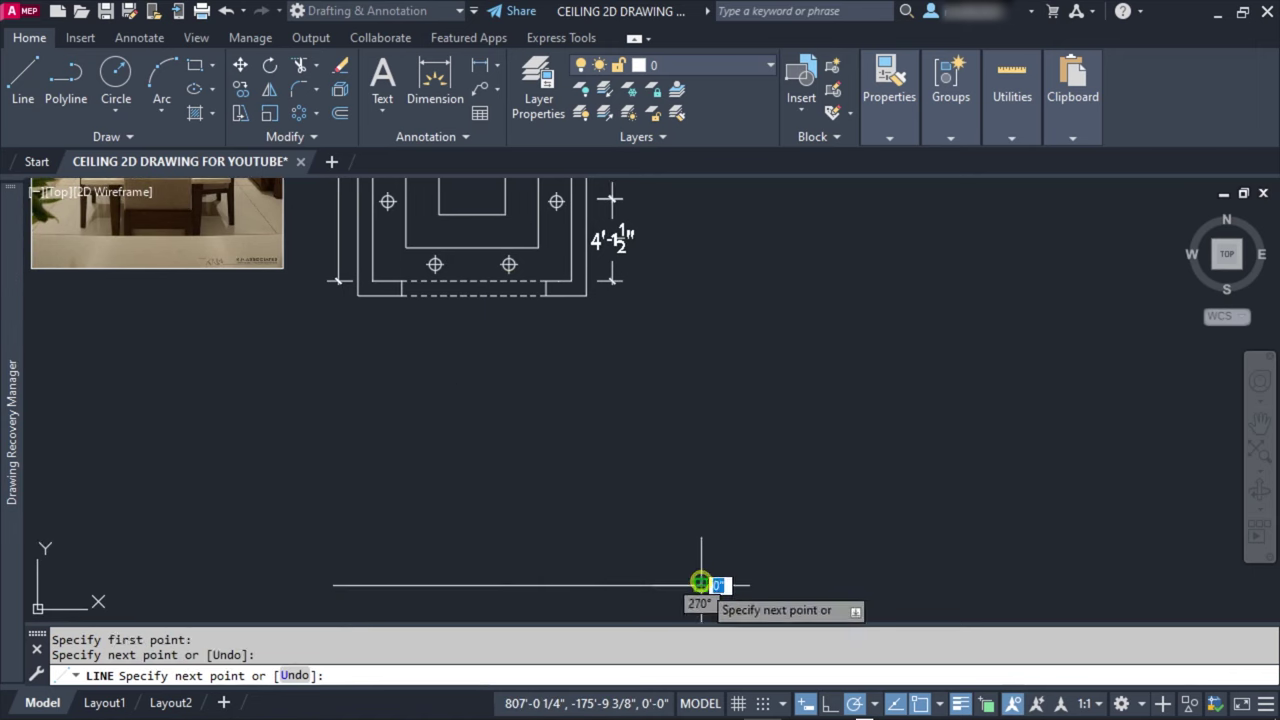
{"action": "key", "text": "Escape"}
{"action": "type", "text": "o"}
{"action": "key", "text": "Return"}
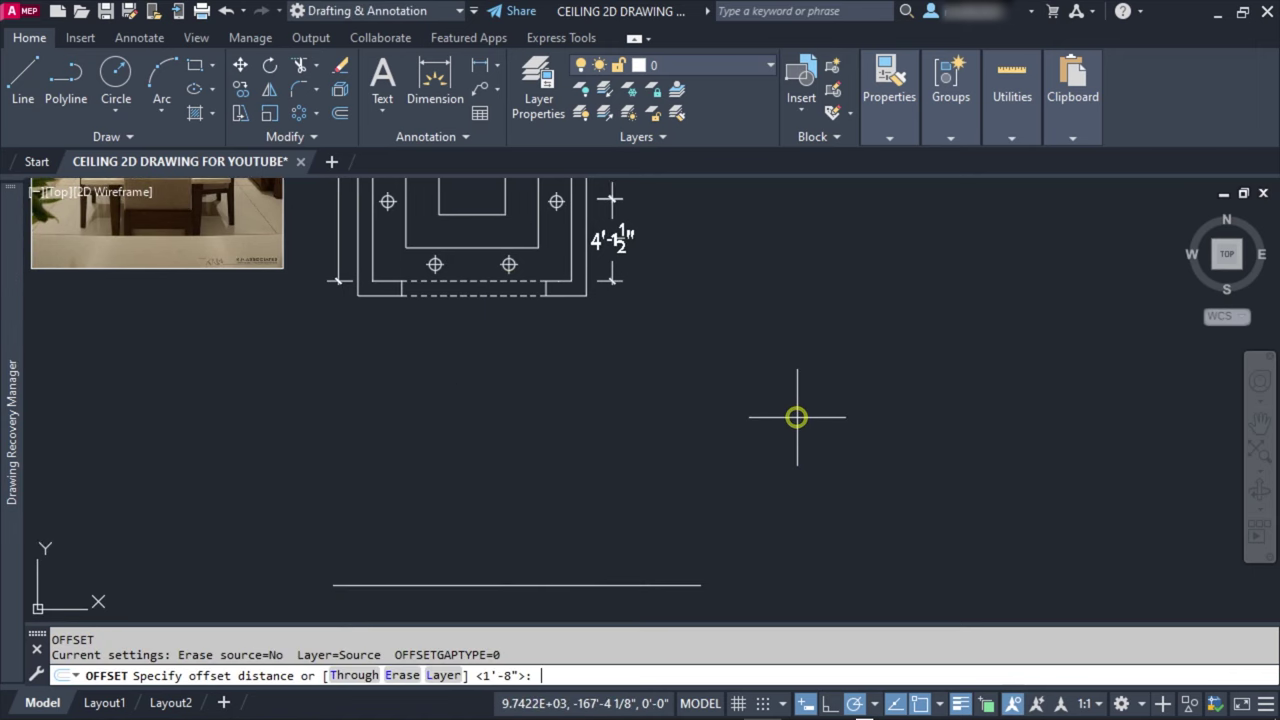
{"action": "middle_click_drag", "start_coordinate": [523, 534], "coordinate": [529, 482]}
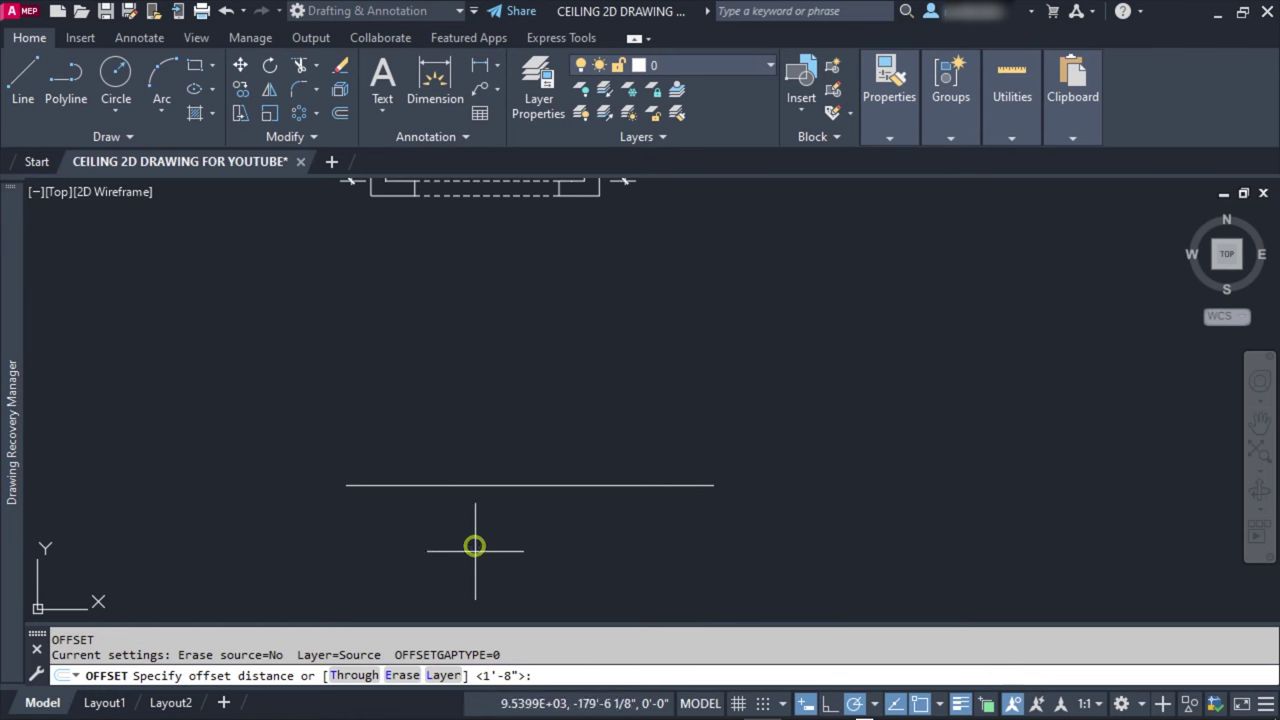
{"action": "left_click", "coordinate": [345, 554]}
{"action": "key", "text": "Escape"}
{"action": "key", "text": "Escape"}
Step: Drop vertical lines from the plan's lower left and right corners past the base line
{"action": "left_click", "coordinate": [22, 80]}
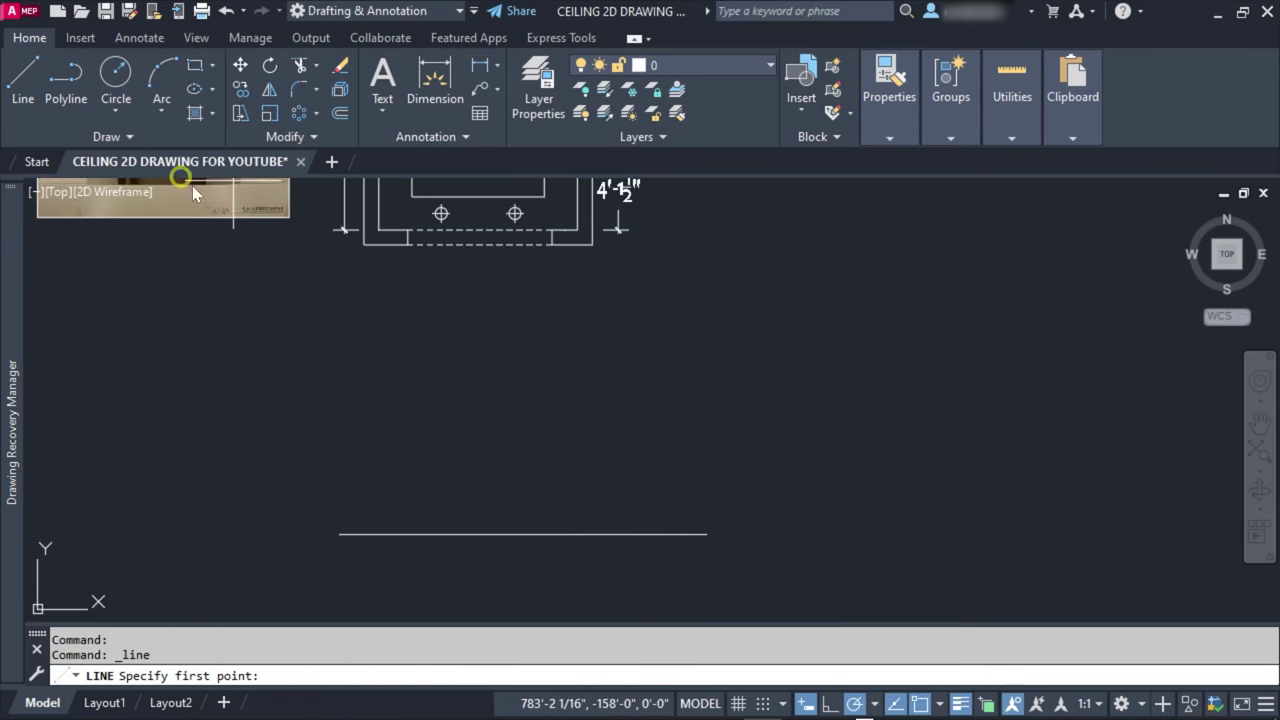
{"action": "left_click", "coordinate": [368, 247]}
{"action": "left_click", "coordinate": [370, 563]}
{"action": "key", "text": "Return"}
{"action": "key", "text": "Return"}
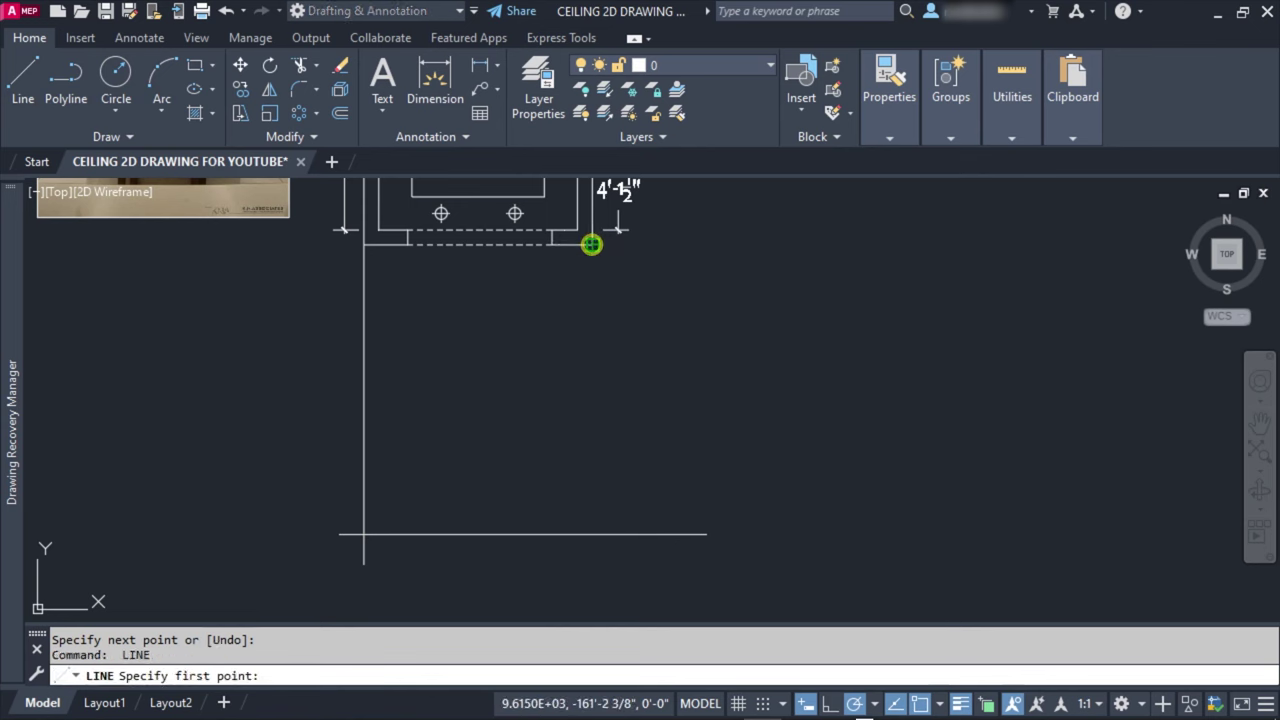
{"action": "left_click", "coordinate": [591, 244]}
{"action": "left_click", "coordinate": [592, 565]}
Step: Fence-trim the stray line ends below the base line to close the rectangle
{"action": "key", "text": "Return"}
{"action": "key", "text": "Return"}
{"action": "left_click", "coordinate": [577, 230]}
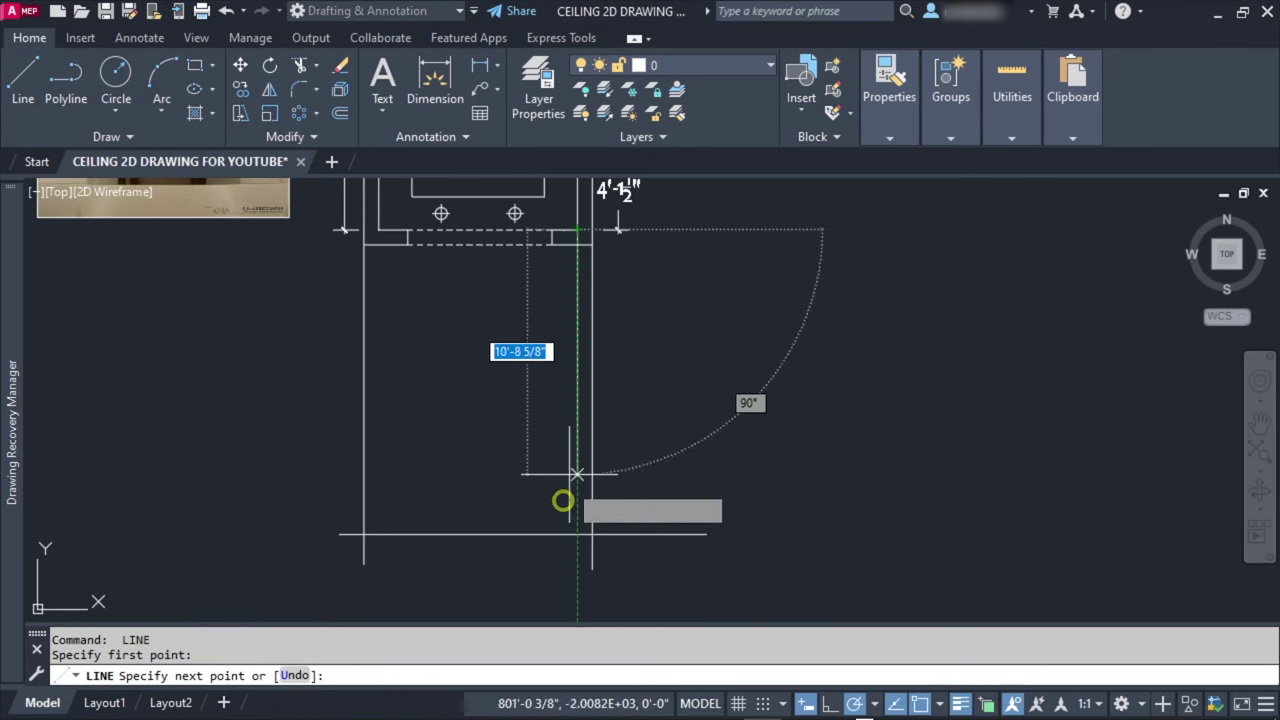
{"action": "key", "text": "Escape"}
{"action": "key", "text": "Return"}
{"action": "left_click", "coordinate": [380, 231]}
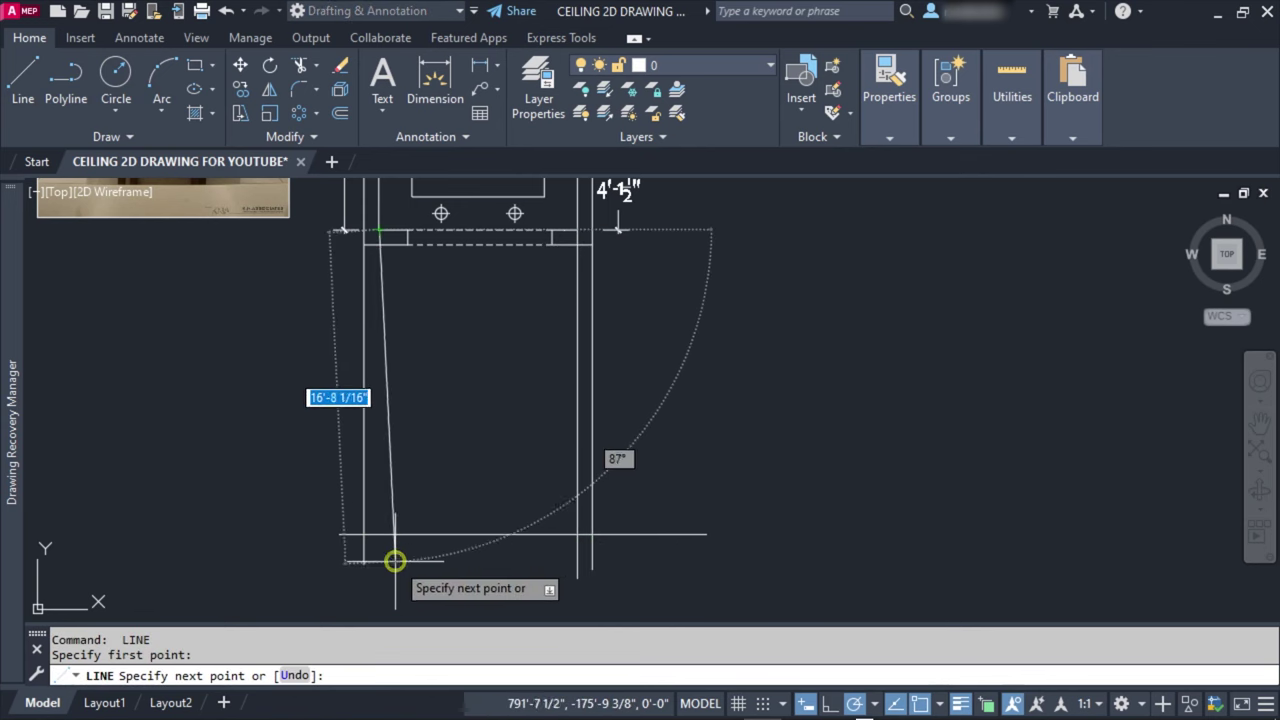
{"action": "key", "text": "Escape"}
{"action": "type", "text": "R"}
{"action": "key", "text": "Return"}
{"action": "mouse_move", "coordinate": [760, 540]}
{"action": "left_mouse_down"}
{"action": "mouse_move", "coordinate": [289, 551]}
{"action": "mouse_move", "coordinate": [339, 521]}
{"action": "mouse_move", "coordinate": [409, 566]}
{"action": "left_mouse_up"}
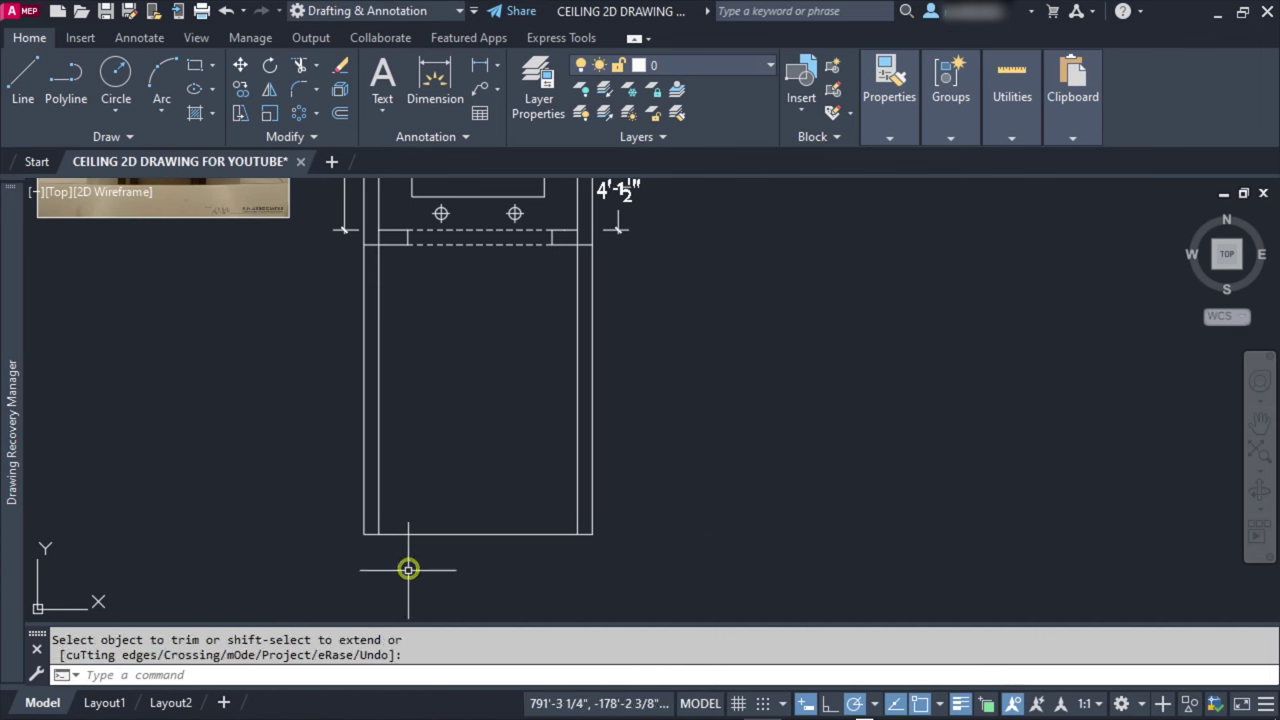
{"action": "key", "text": "Escape"}
Step: Centre the tall rectangular outline in view and start an offset of its lines
{"action": "middle_click_drag", "start_coordinate": [597, 423], "coordinate": [681, 423]}
{"action": "key", "text": "Escape"}
{"action": "type", "text": "o"}
{"action": "key", "text": "Return"}
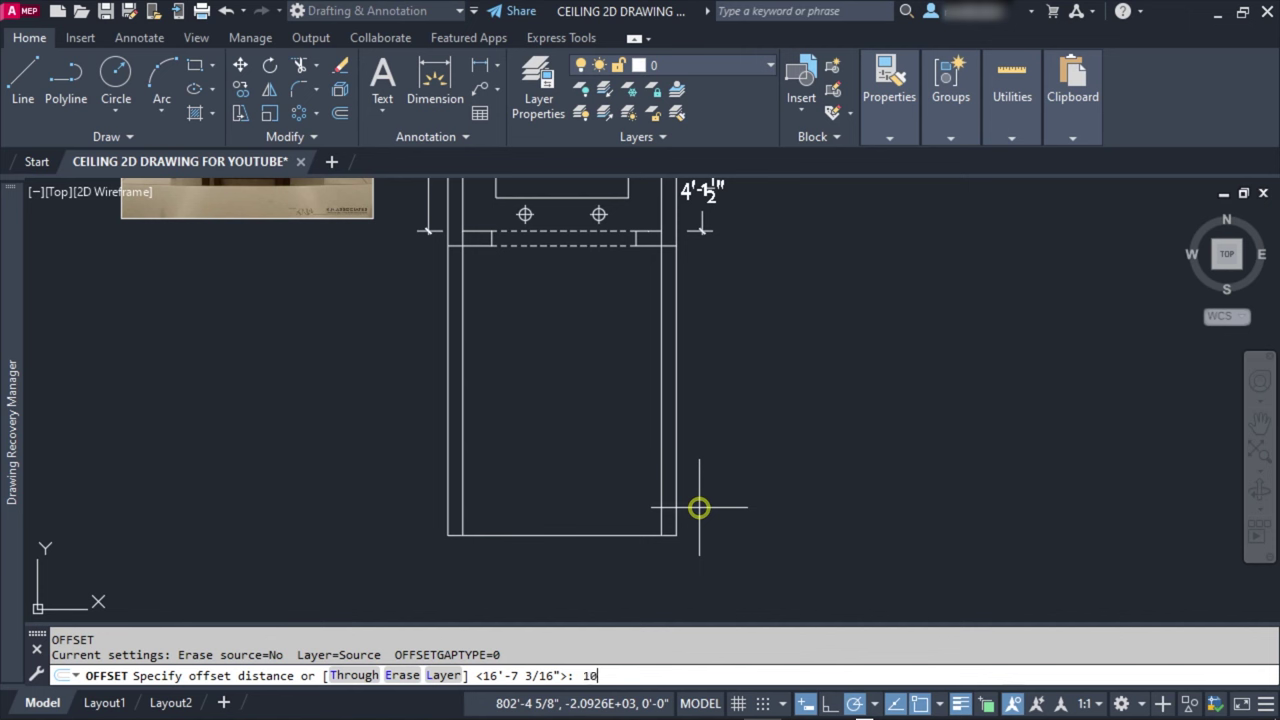
Step: Offset the section's bottom line 10' up, then offset that new line another 5" up
{"action": "key", "text": "Return"}
{"action": "left_click", "coordinate": [566, 534]}
{"action": "left_click", "coordinate": [574, 411]}
{"action": "key", "text": "Escape"}
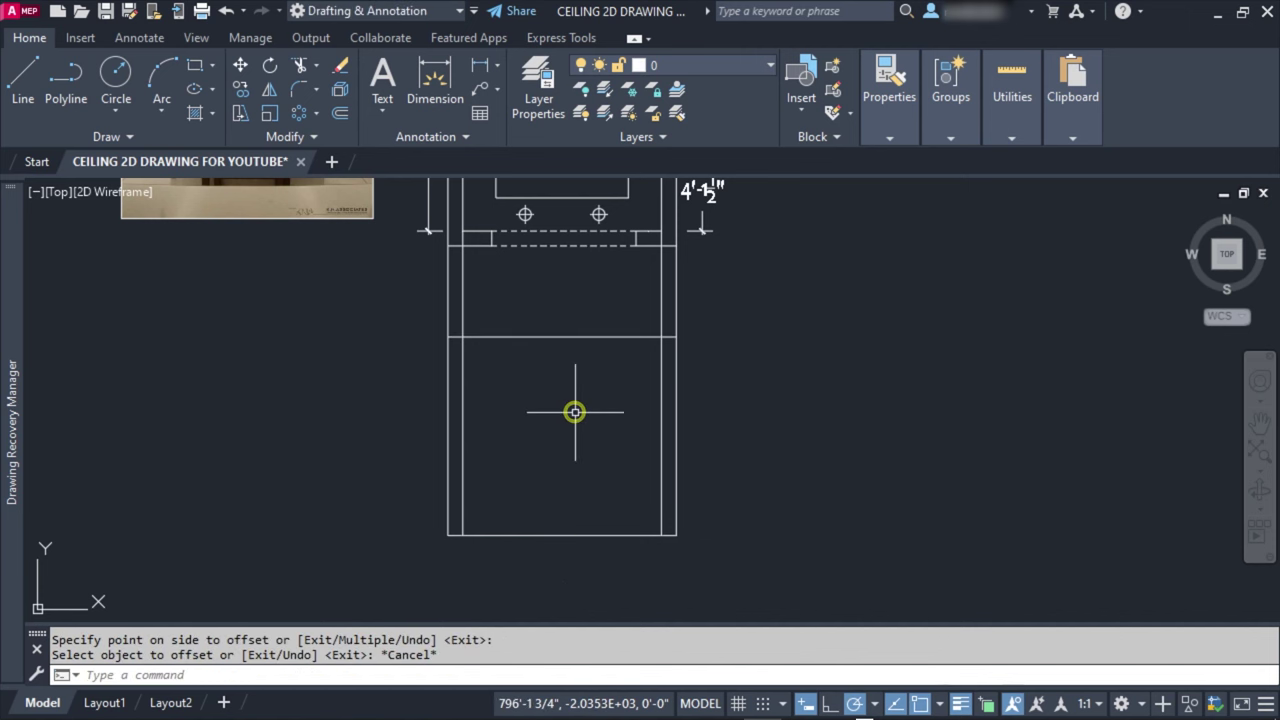
{"action": "type", "text": "O"}
{"action": "key", "text": "Return"}
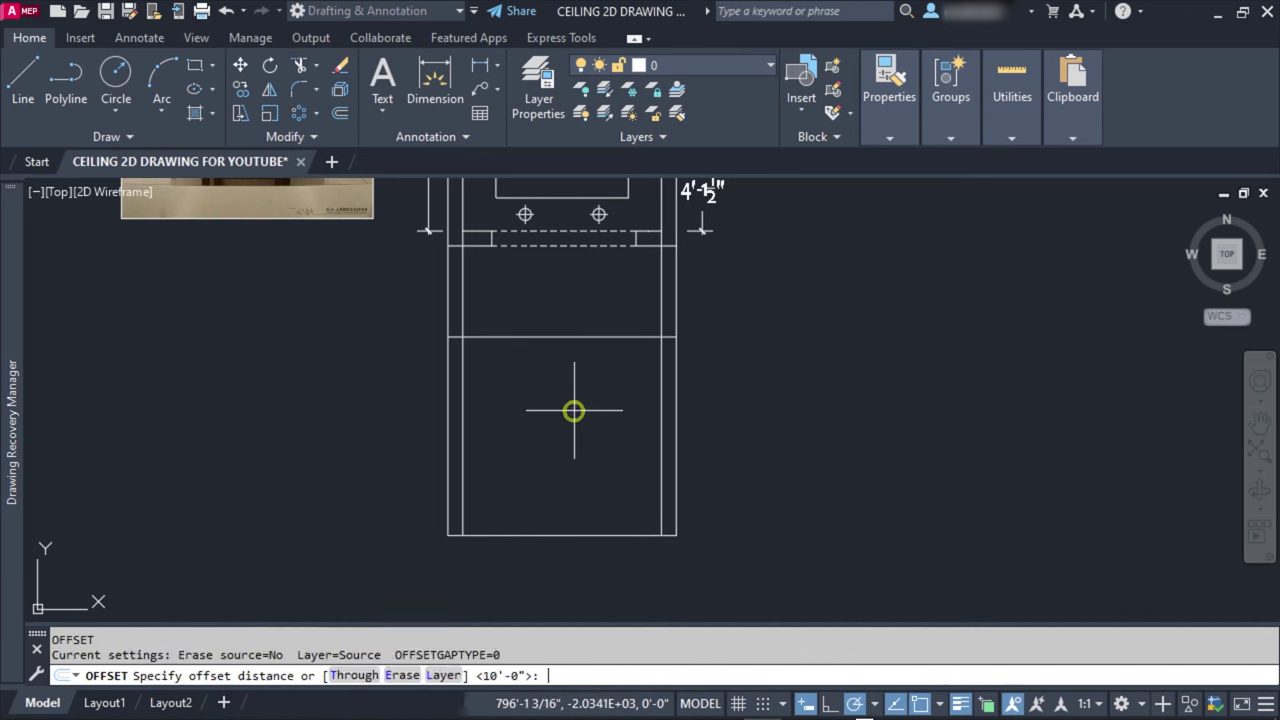
{"action": "type", "text": "5"}
{"action": "key", "text": "Return"}
{"action": "left_click", "coordinate": [597, 332]}
{"action": "left_click", "coordinate": [609, 309]}
{"action": "key", "text": "Escape"}
Step: Trim the side lines sticking out above the new top line
{"action": "left_click", "coordinate": [550, 329]}
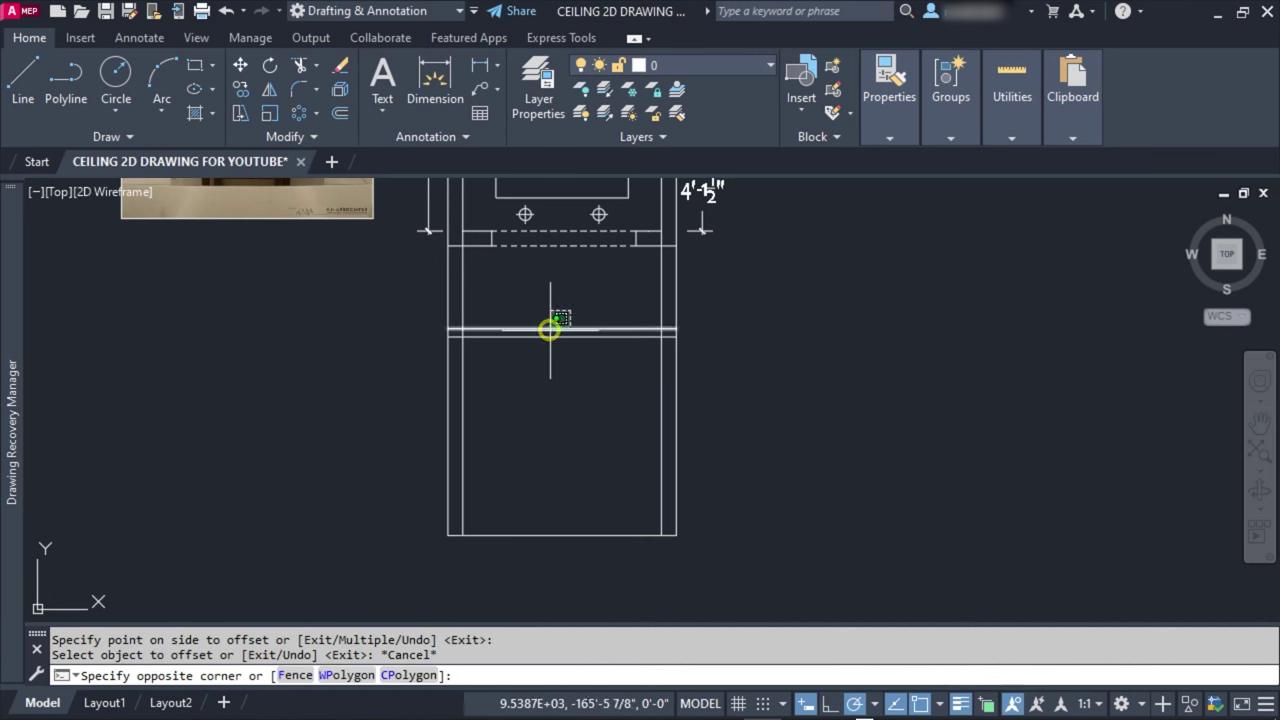
{"action": "type", "text": "tr"}
{"action": "key", "text": "Return"}
{"action": "left_click_drag", "start_coordinate": [875, 286], "coordinate": [317, 297]}
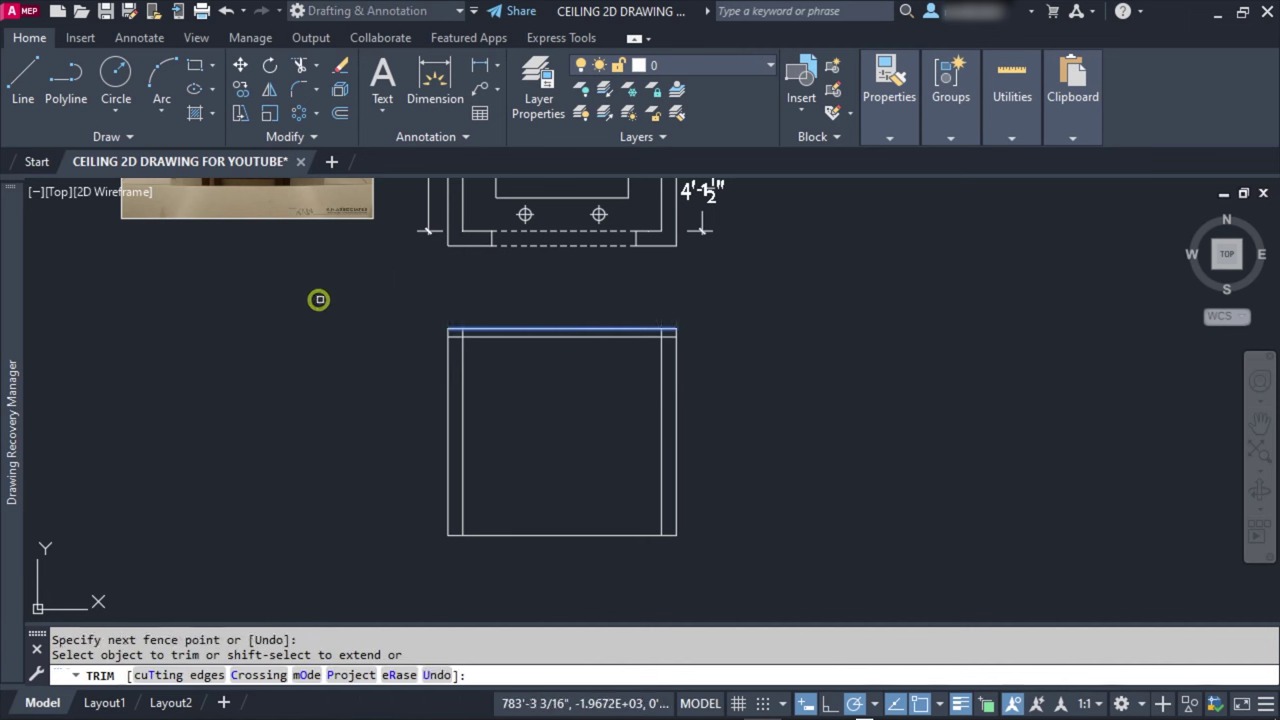
{"action": "key", "text": "Escape"}
Step: Offset the box's bottom line 5" down to double the base
{"action": "middle_click_drag", "start_coordinate": [999, 305], "coordinate": [605, 460]}
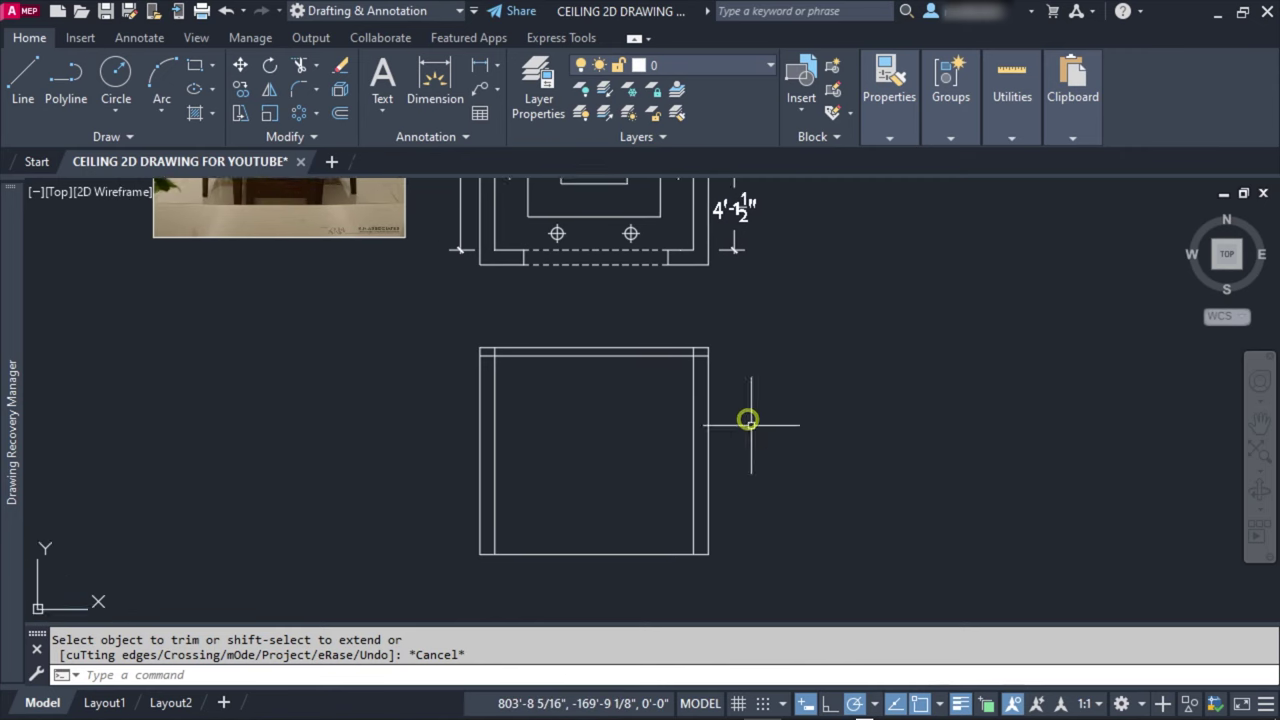
{"action": "middle_click_drag", "start_coordinate": [524, 619], "coordinate": [553, 456]}
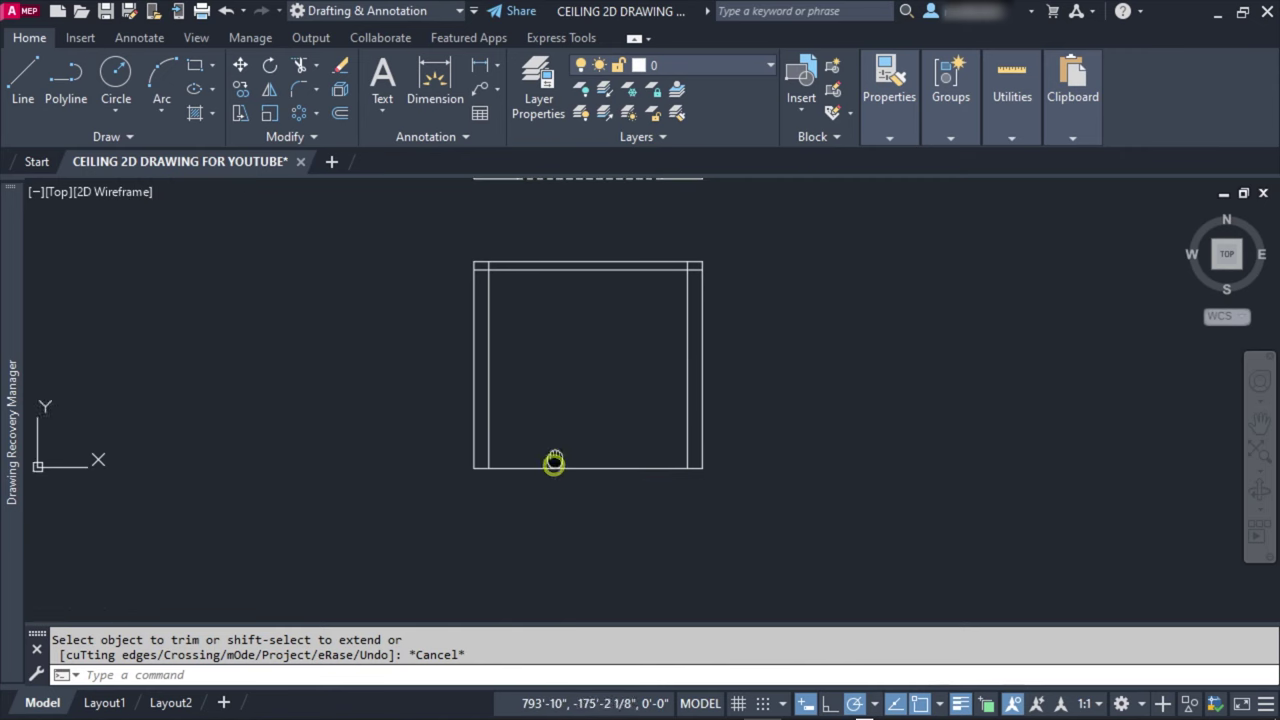
{"action": "type", "text": "O"}
{"action": "key", "text": "Return"}
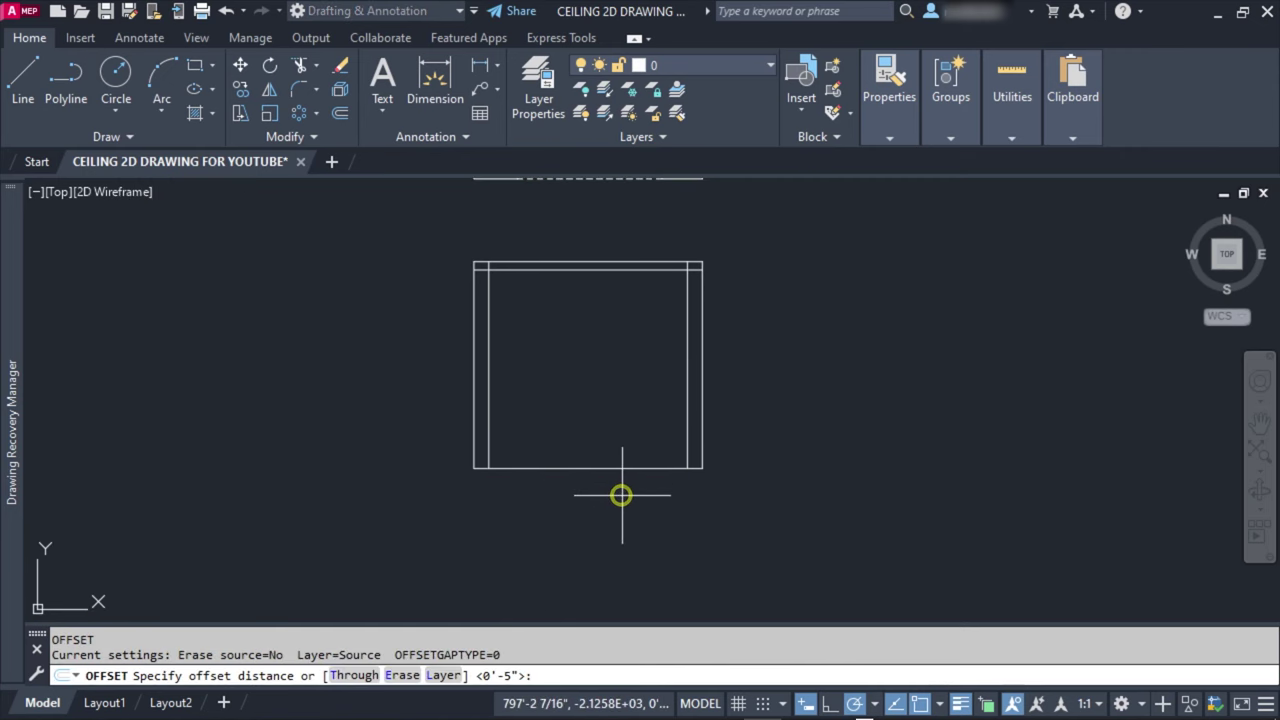
{"action": "type", "text": "5"}
{"action": "key", "text": "Return"}
{"action": "left_click", "coordinate": [622, 468]}
{"action": "left_click", "coordinate": [626, 511]}
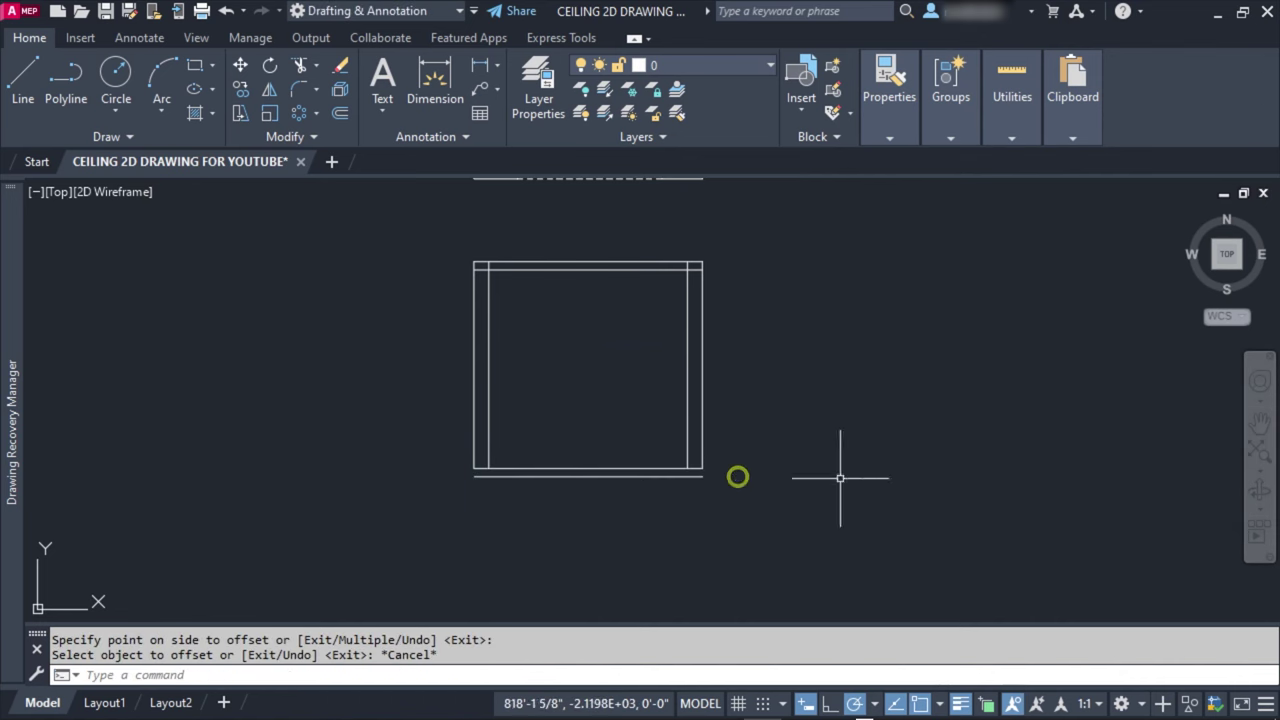
{"action": "key", "text": "Escape"}
Step: Draw a vertical projection line from the plan's inner cove edge down into the section box
{"action": "mouse_move", "coordinate": [687, 364]}
{"action": "middle_mouse_down"}
{"action": "mouse_move", "coordinate": [692, 405]}
{"action": "mouse_move", "coordinate": [630, 517]}
{"action": "middle_mouse_up"}
{"action": "middle_click_drag", "start_coordinate": [600, 477], "coordinate": [597, 394]}
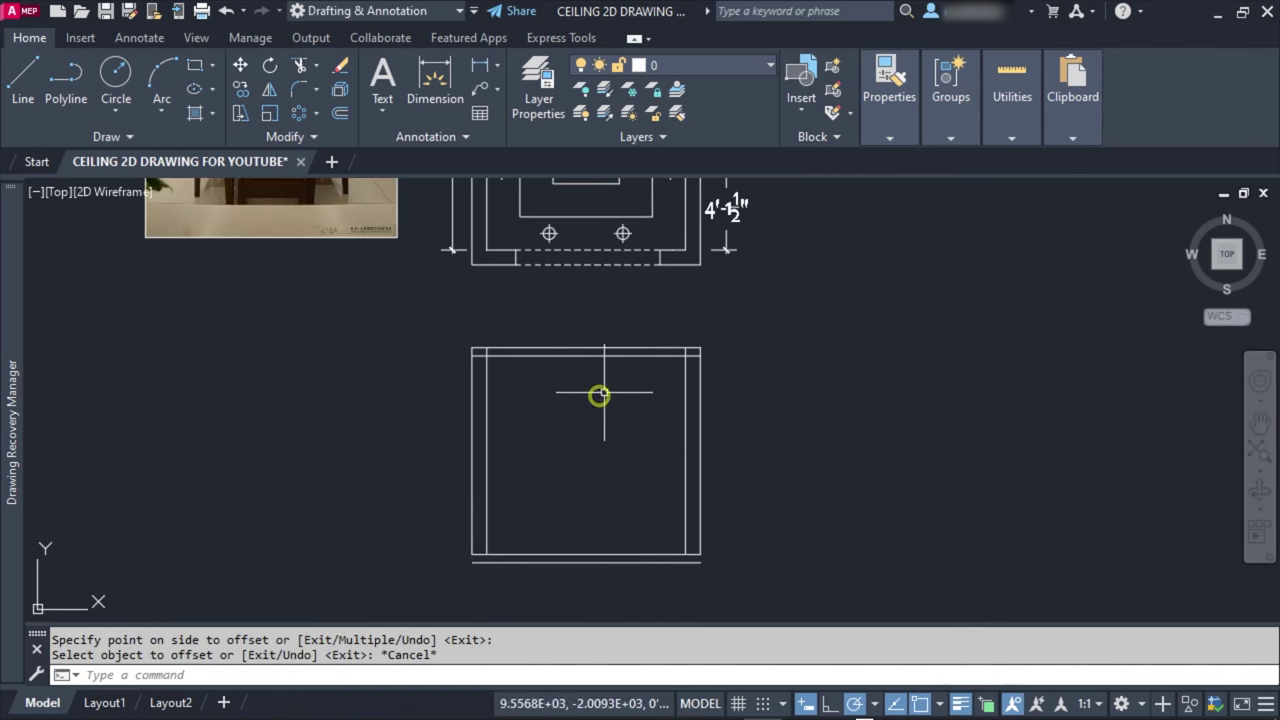
{"action": "scroll", "coordinate": [597, 390], "scroll_direction": "up", "scroll_amount": 2}
{"action": "scroll", "coordinate": [629, 323], "scroll_direction": "up", "scroll_amount": 1}
{"action": "scroll", "coordinate": [647, 328], "scroll_direction": "down", "scroll_amount": 3}
{"action": "middle_click_drag", "start_coordinate": [647, 328], "coordinate": [637, 391]}
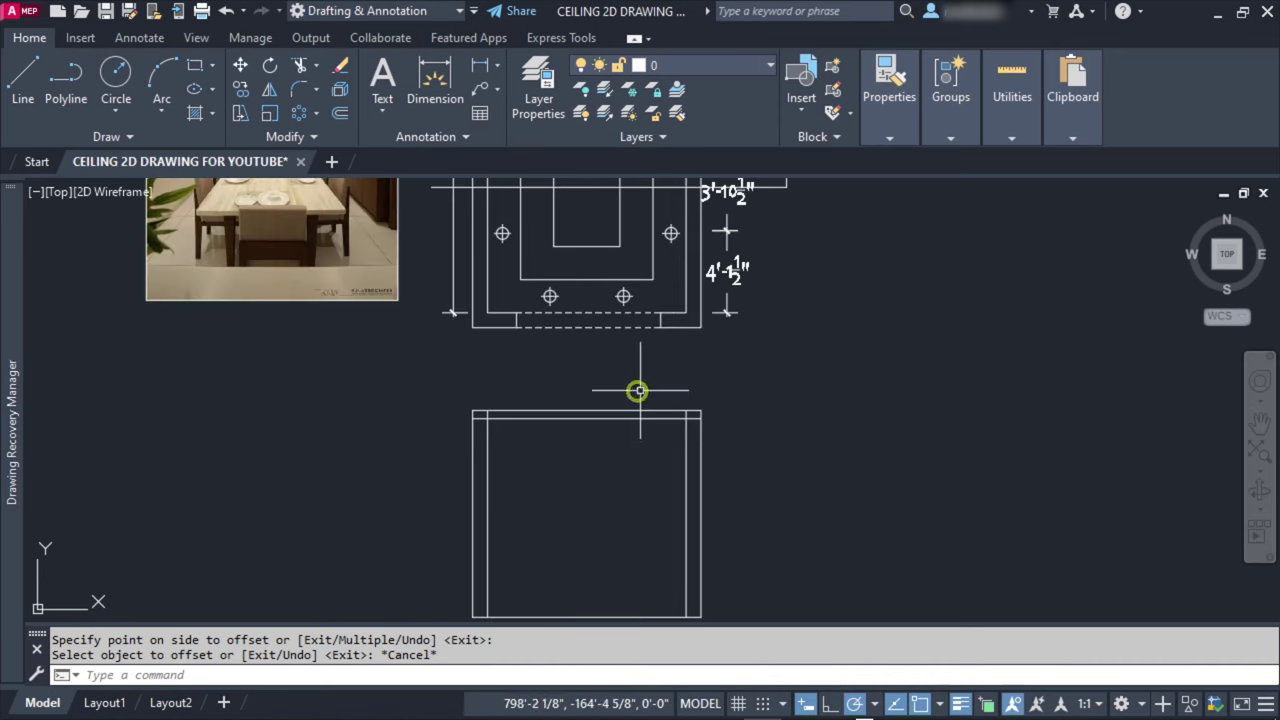
{"action": "left_click", "coordinate": [22, 78]}
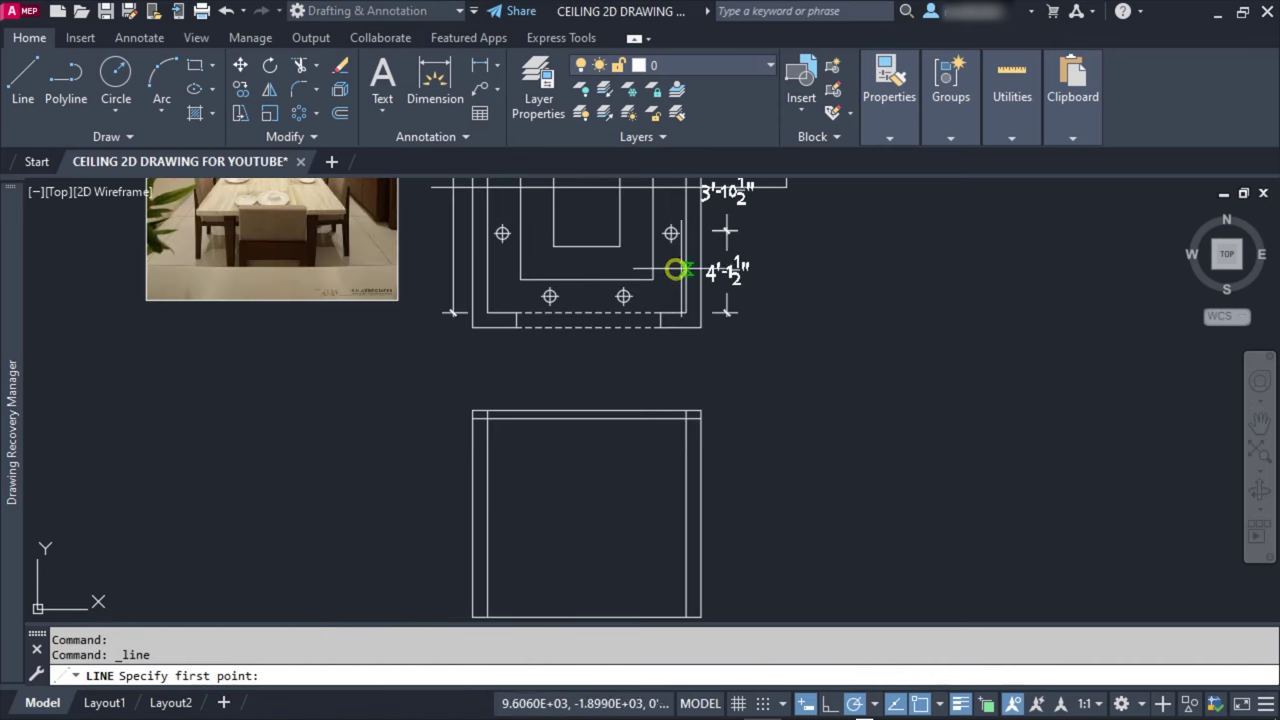
{"action": "left_click", "coordinate": [651, 279]}
{"action": "left_click", "coordinate": [651, 517]}
{"action": "key", "text": "Return"}
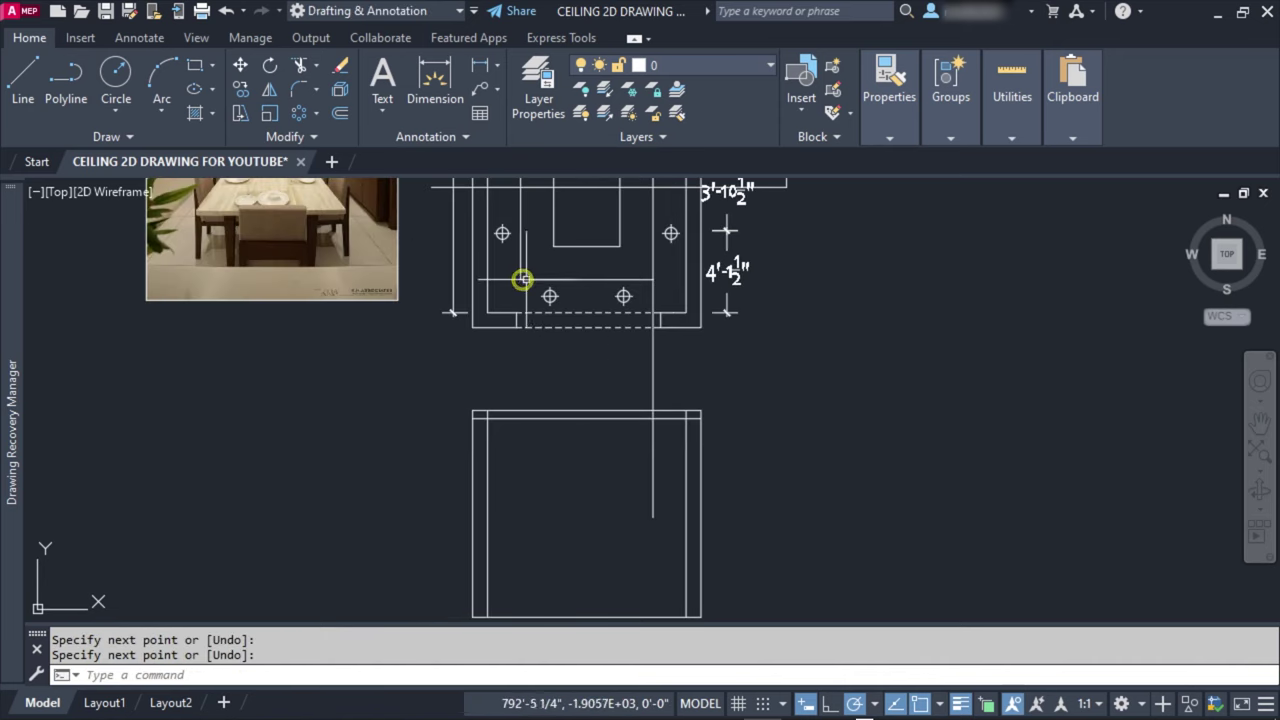
Step: Add a second projection line from the cove's other edge
{"action": "key", "text": "Return"}
{"action": "left_click", "coordinate": [519, 280]}
{"action": "key", "text": "Escape"}
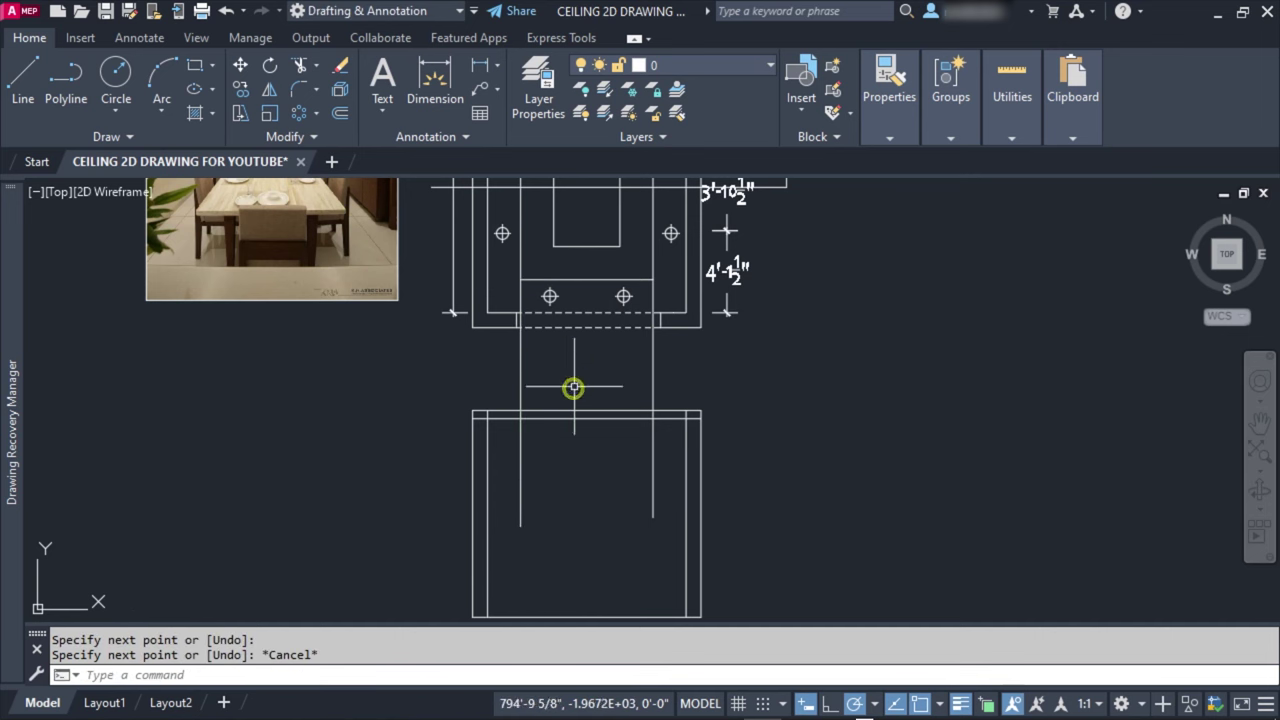
{"action": "mouse_move", "coordinate": [444, 304]}
{"action": "middle_mouse_down"}
{"action": "mouse_move", "coordinate": [627, 581]}
{"action": "mouse_move", "coordinate": [649, 637]}
{"action": "middle_mouse_up"}
{"action": "middle_click_drag", "start_coordinate": [700, 369], "coordinate": [629, 294]}
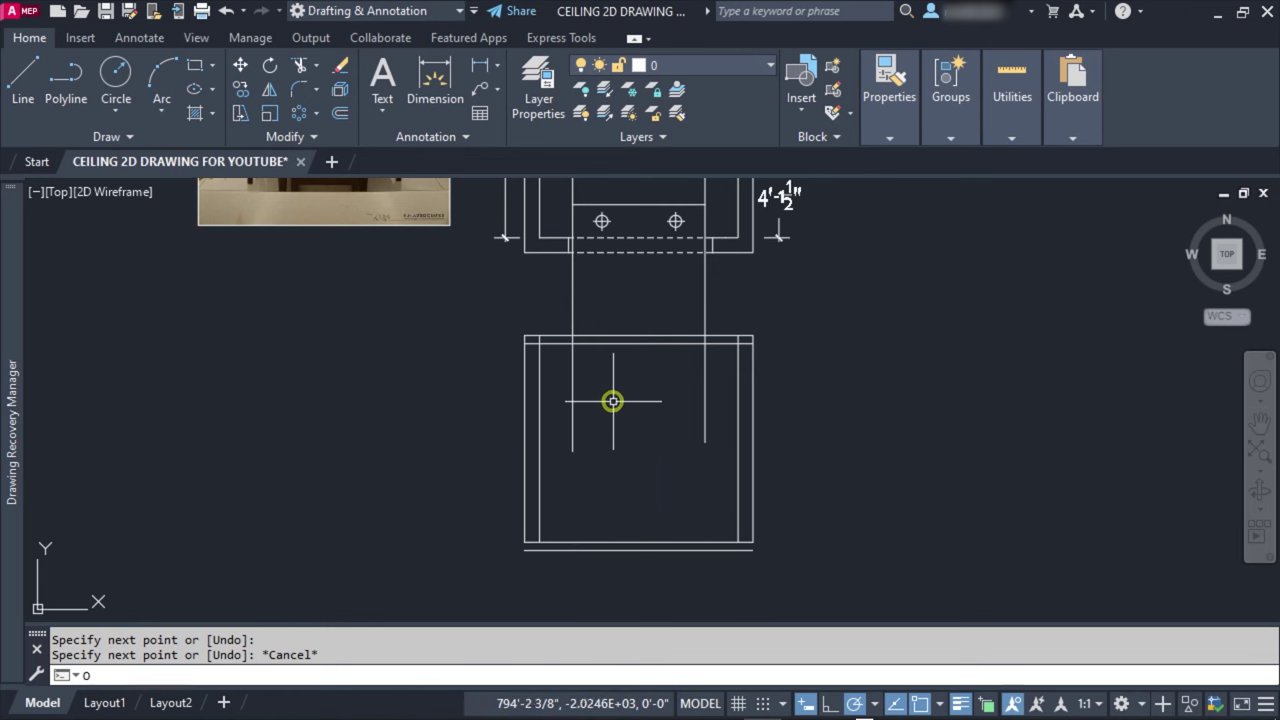
Step: Offset the box's bottom line 9' up to make a new horizontal line
{"action": "type", "text": "o"}
{"action": "key", "text": "Return"}
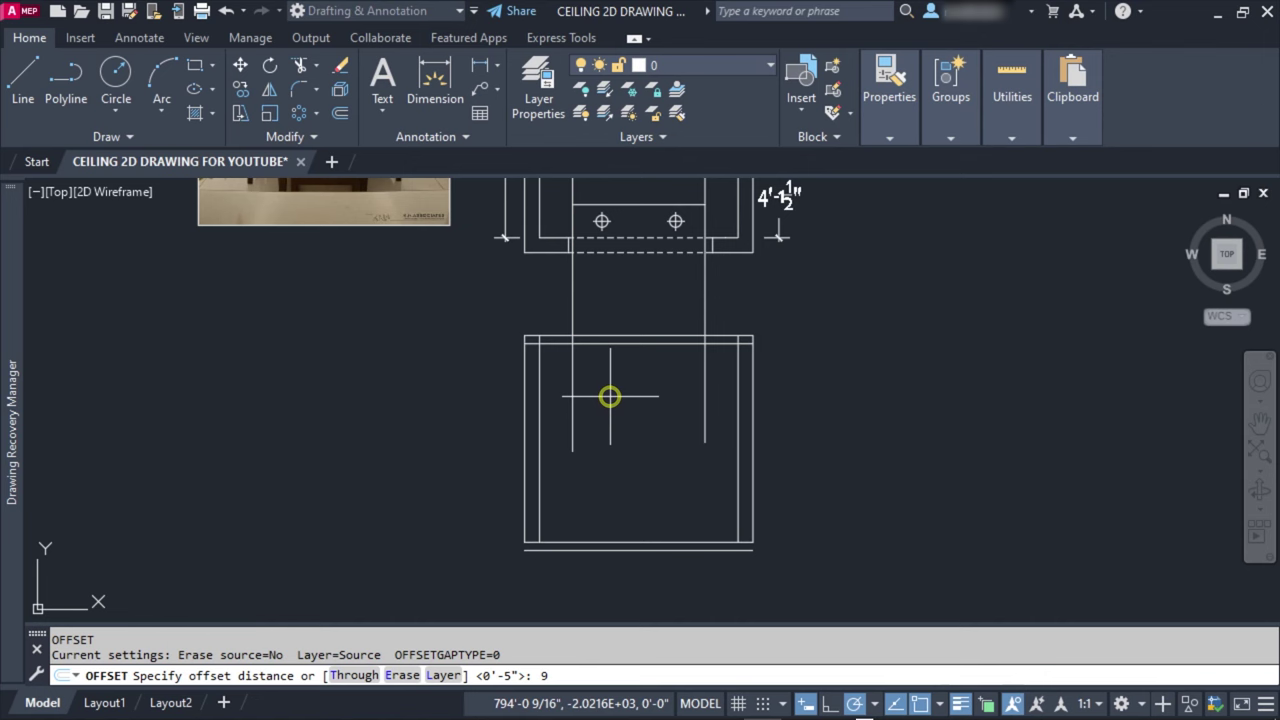
{"action": "type", "text": "'"}
{"action": "key", "text": "Return"}
{"action": "left_click", "coordinate": [654, 537]}
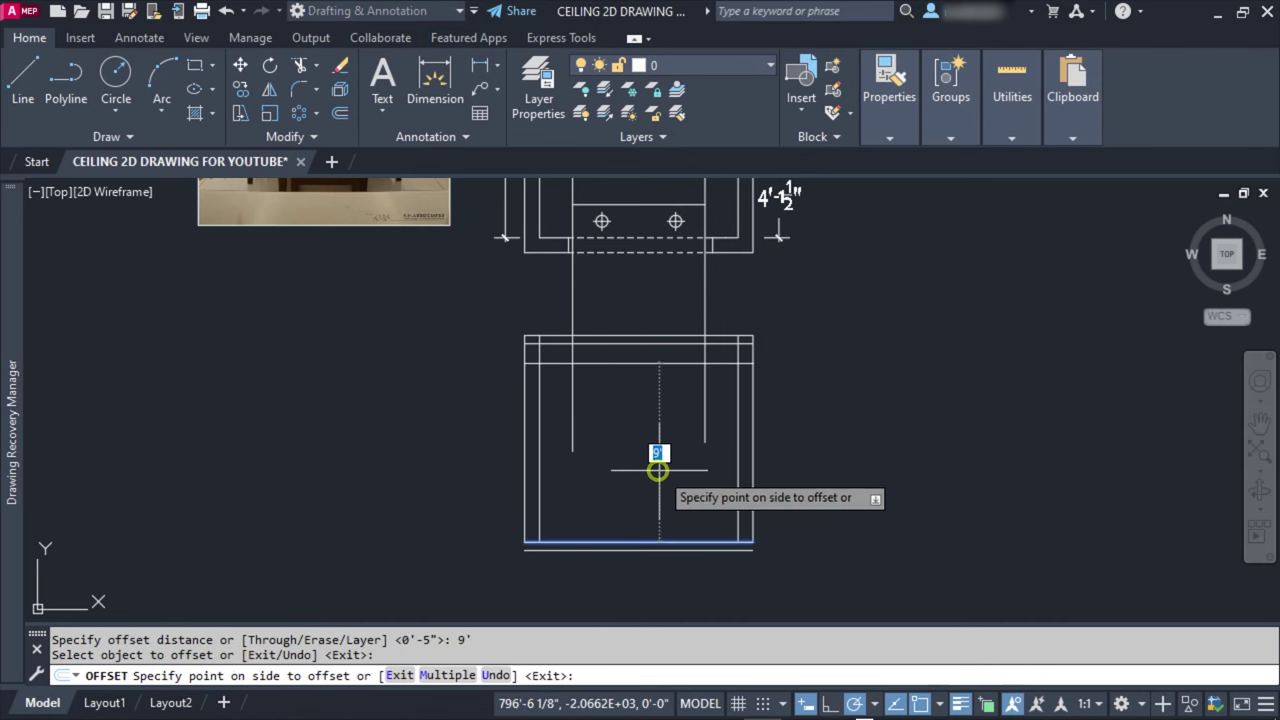
{"action": "left_click", "coordinate": [660, 451]}
{"action": "key", "text": "Escape"}
Step: Trim both drop lines below the 9' line
{"action": "scroll", "coordinate": [742, 320], "scroll_direction": "up", "scroll_amount": 2}
{"action": "middle_click_drag", "start_coordinate": [697, 381], "coordinate": [714, 361]}
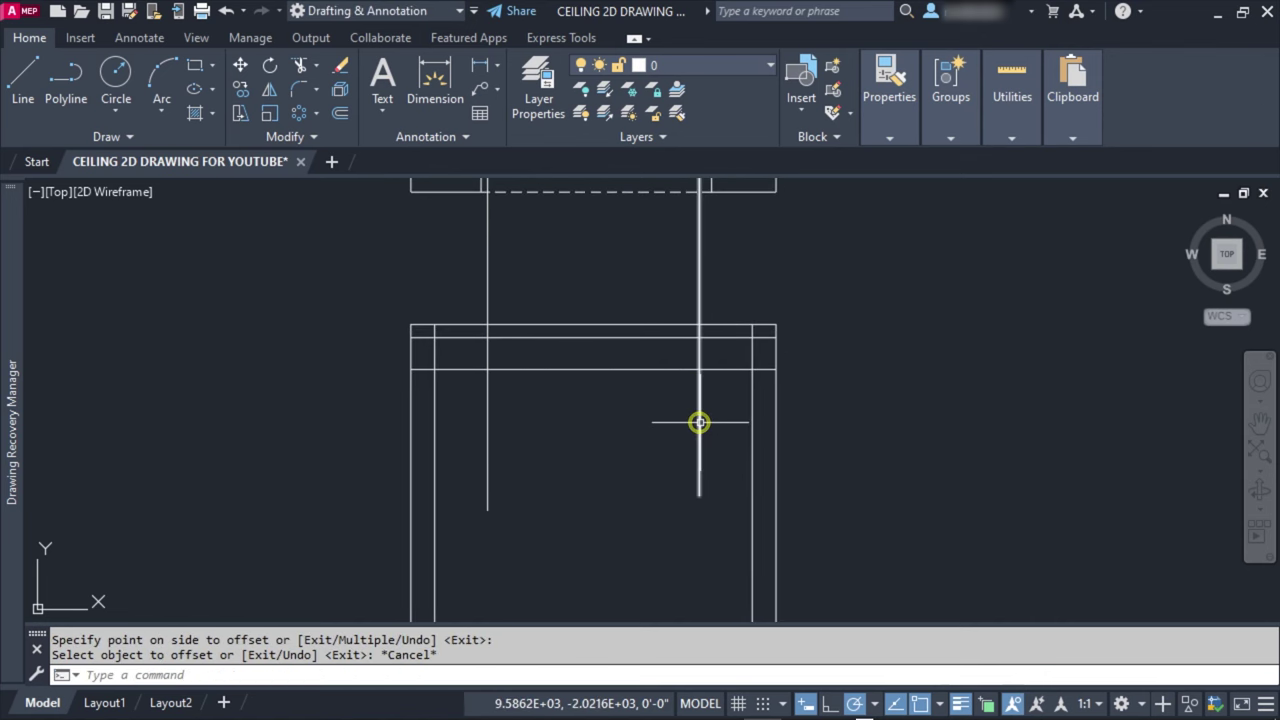
{"action": "type", "text": "tr"}
{"action": "key", "text": "Return"}
{"action": "mouse_move", "coordinate": [711, 423]}
{"action": "left_mouse_down"}
{"action": "mouse_move", "coordinate": [528, 434]}
{"action": "mouse_move", "coordinate": [503, 423]}
{"action": "mouse_move", "coordinate": [513, 415]}
{"action": "left_mouse_up"}
{"action": "key", "text": "Escape"}
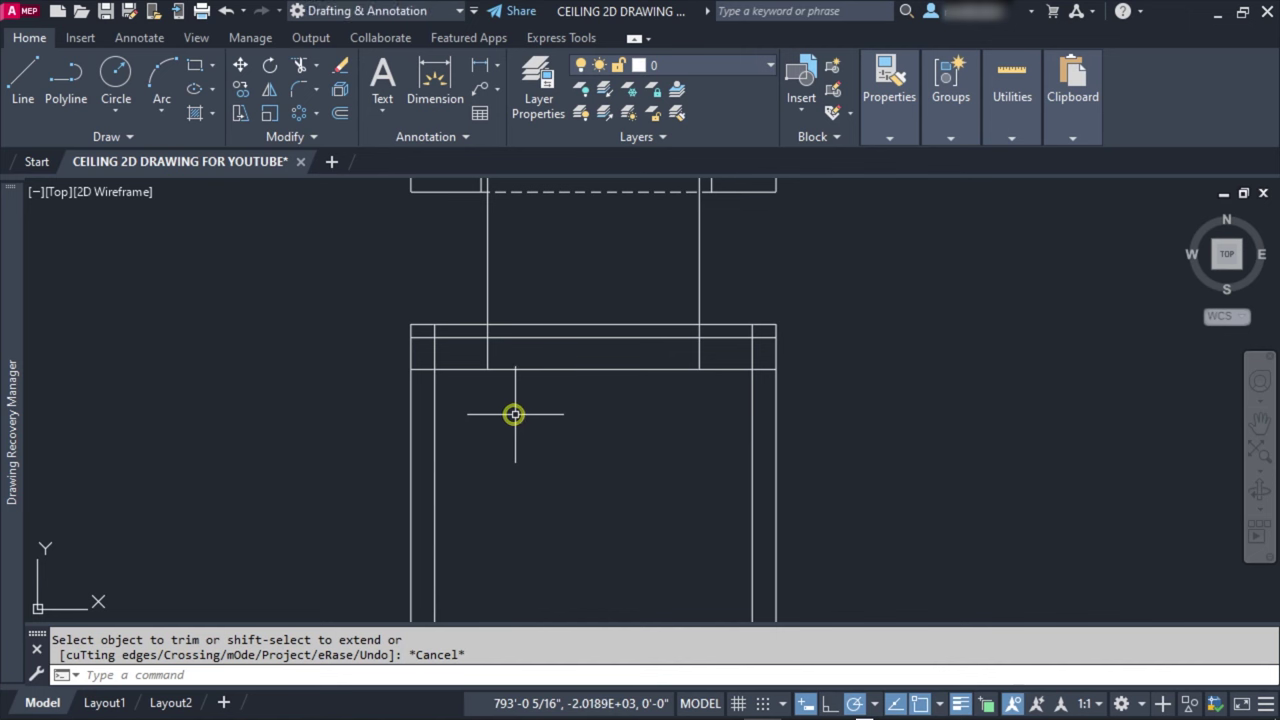
Step: Offset the 9' line by 1" to add a thin parallel line
{"action": "key", "text": "Return"}
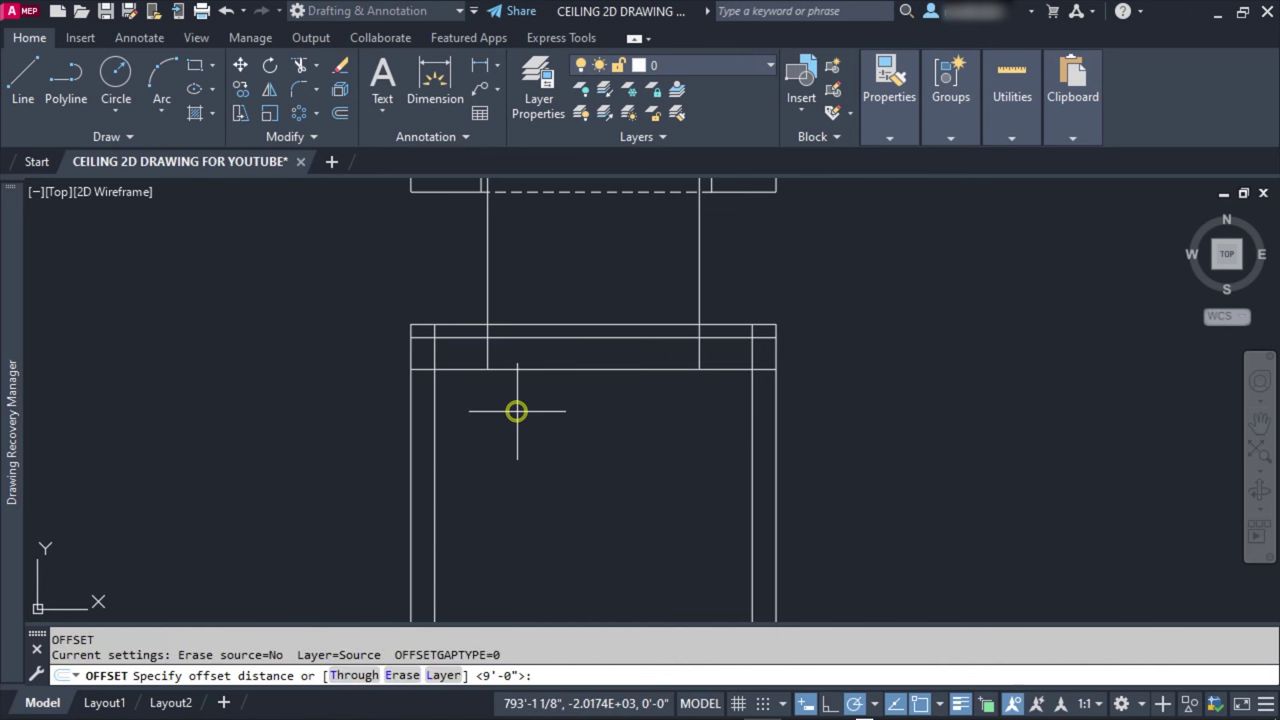
{"action": "type", "text": "1"}
{"action": "key", "text": "Return"}
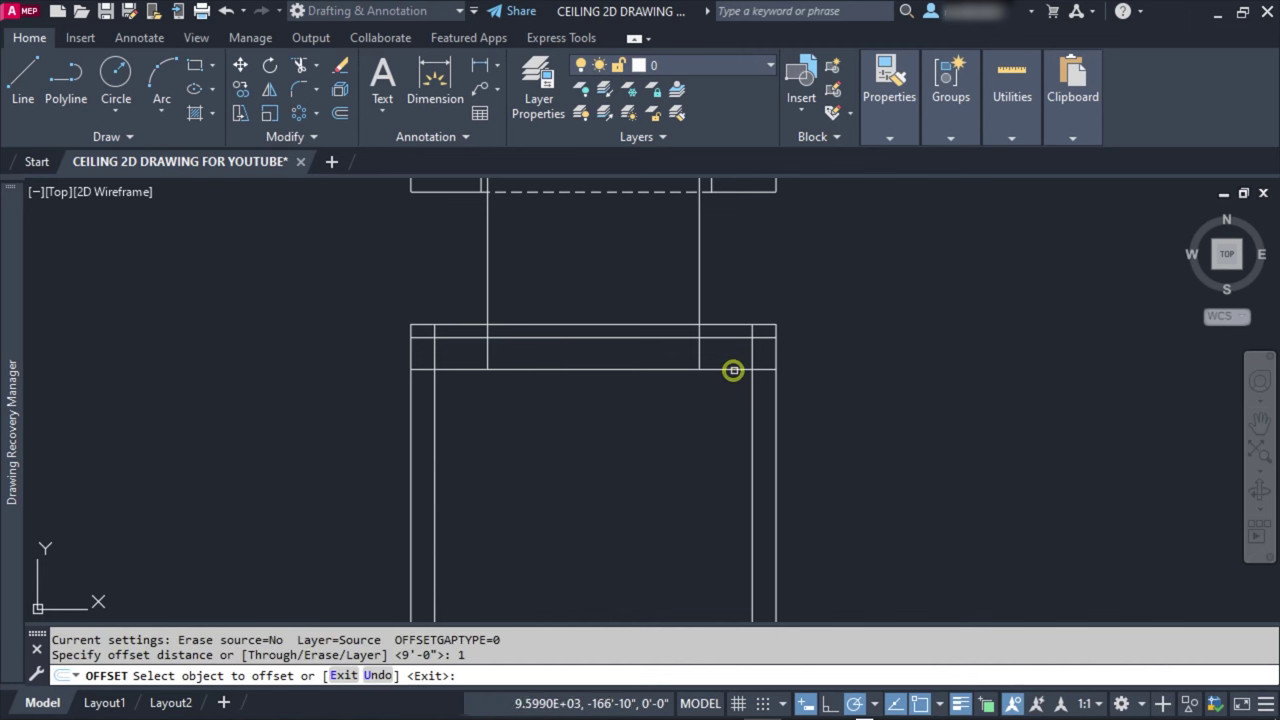
{"action": "left_click", "coordinate": [733, 370]}
{"action": "scroll", "coordinate": [733, 352], "scroll_direction": "up", "scroll_amount": 3}
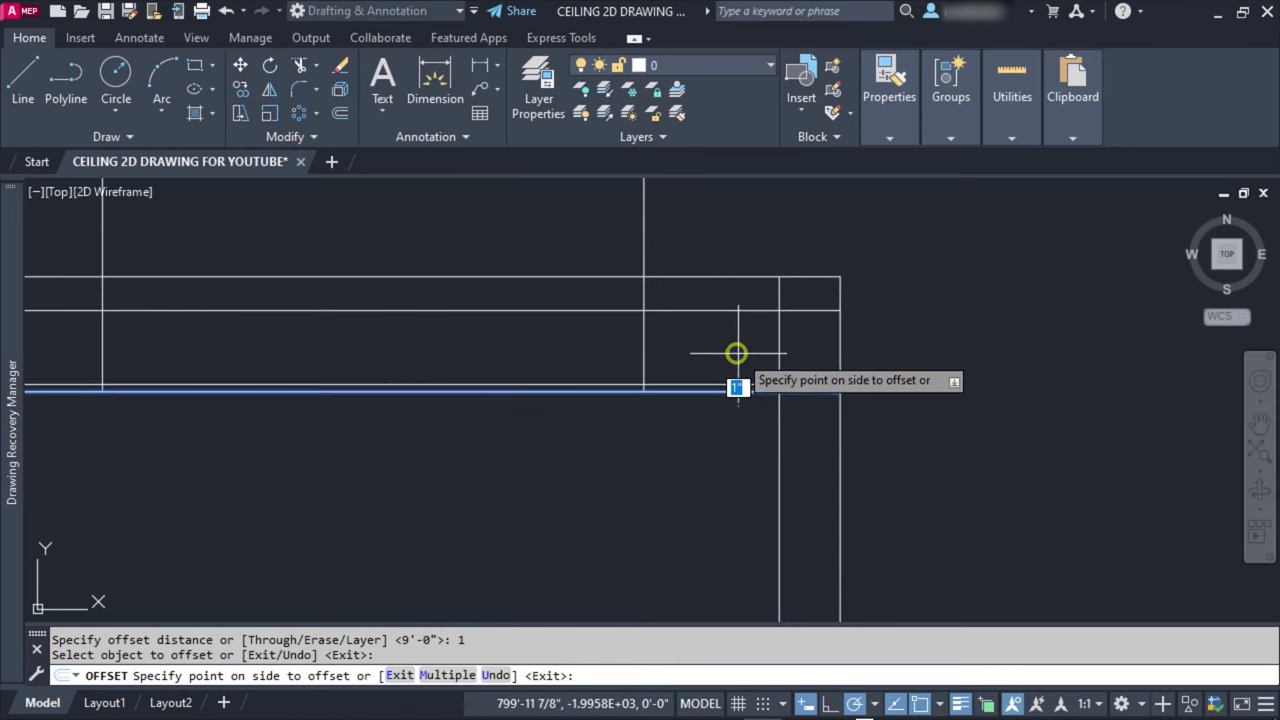
{"action": "key", "text": "Escape"}
Step: Offset the lower horizontal line 2" upward for another thin parallel line
{"action": "key", "text": "Return"}
{"action": "key", "text": "Return"}
{"action": "left_click", "coordinate": [723, 386]}
{"action": "left_click", "coordinate": [723, 366]}
{"action": "key", "text": "Escape"}
{"action": "mouse_move", "coordinate": [631, 400]}
{"action": "middle_mouse_down"}
{"action": "mouse_move", "coordinate": [830, 416]}
{"action": "mouse_move", "coordinate": [879, 434]}
{"action": "middle_mouse_up"}
{"action": "middle_click_drag", "start_coordinate": [477, 380], "coordinate": [600, 443]}
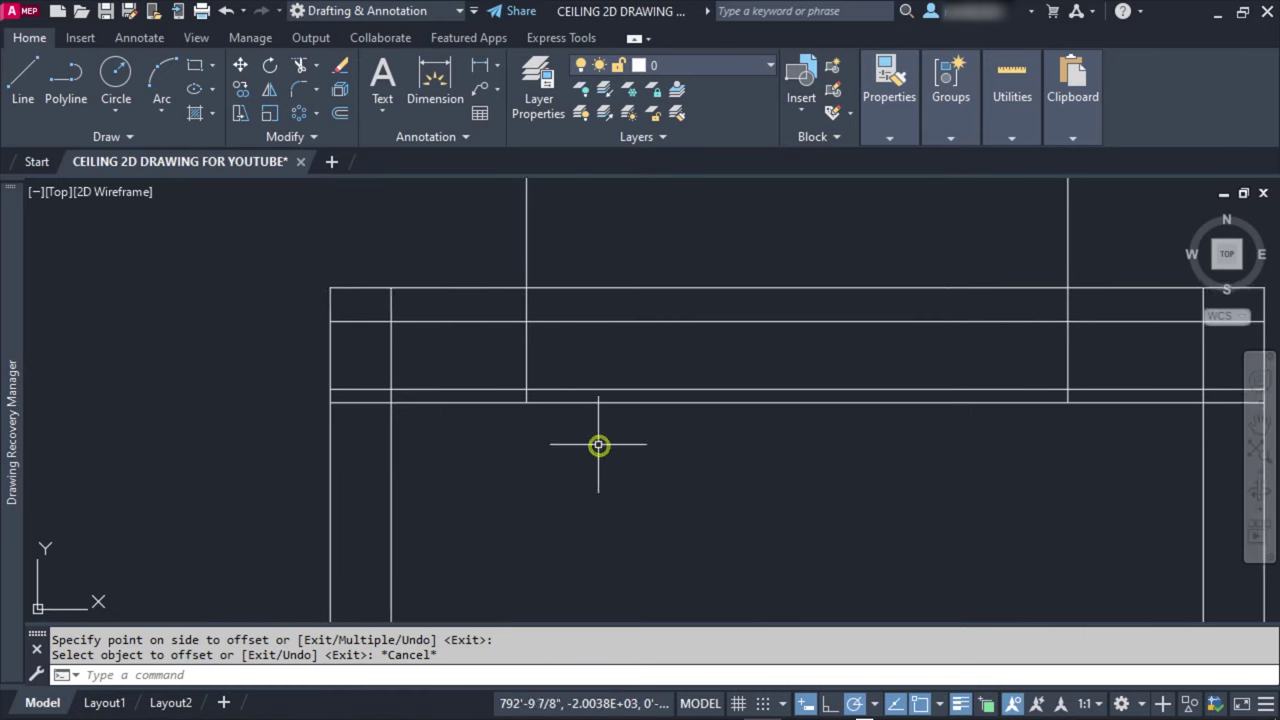
{"action": "scroll", "coordinate": [508, 354], "scroll_direction": "down", "scroll_amount": 3}
{"action": "middle_click_drag", "start_coordinate": [508, 354], "coordinate": [471, 281]}
{"action": "scroll", "coordinate": [471, 281], "scroll_direction": "up", "scroll_amount": 2}
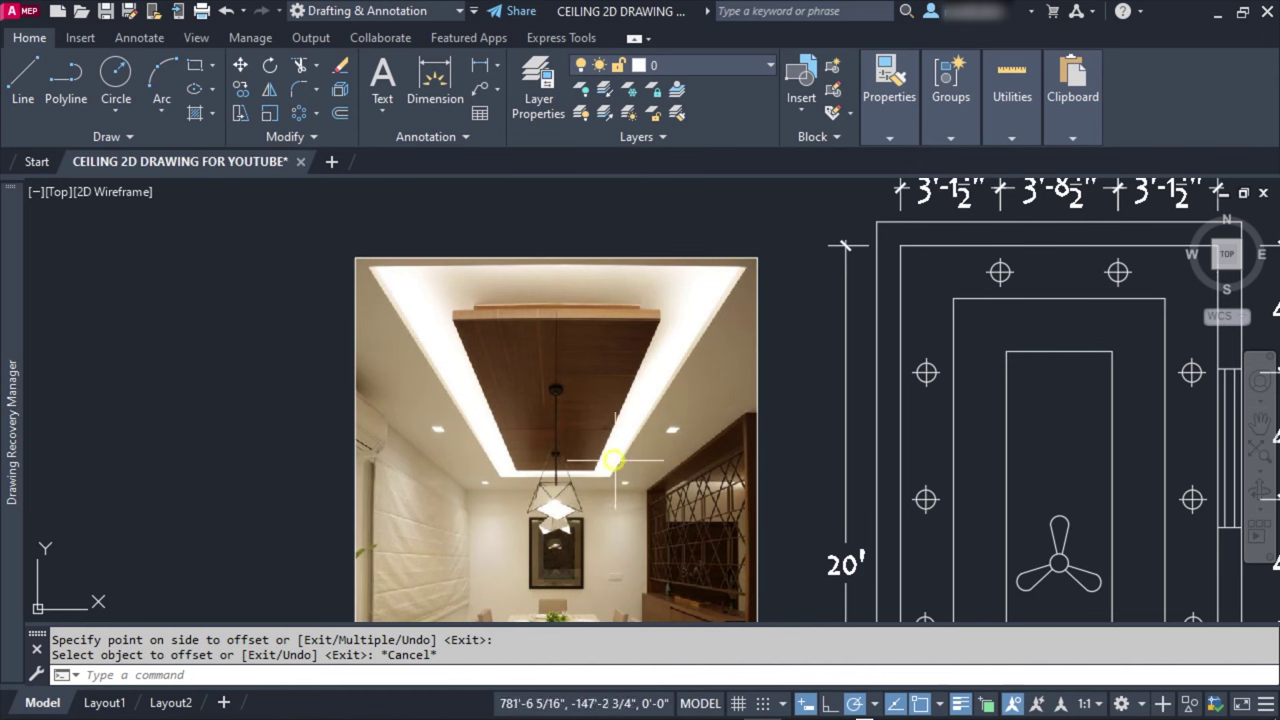
{"action": "scroll", "coordinate": [894, 517], "scroll_direction": "down", "scroll_amount": 3}
{"action": "scroll", "coordinate": [786, 409], "scroll_direction": "up", "scroll_amount": 5}
{"action": "scroll", "coordinate": [854, 449], "scroll_direction": "up", "scroll_amount": 3}
{"action": "scroll", "coordinate": [646, 456], "scroll_direction": "up", "scroll_amount": 2}
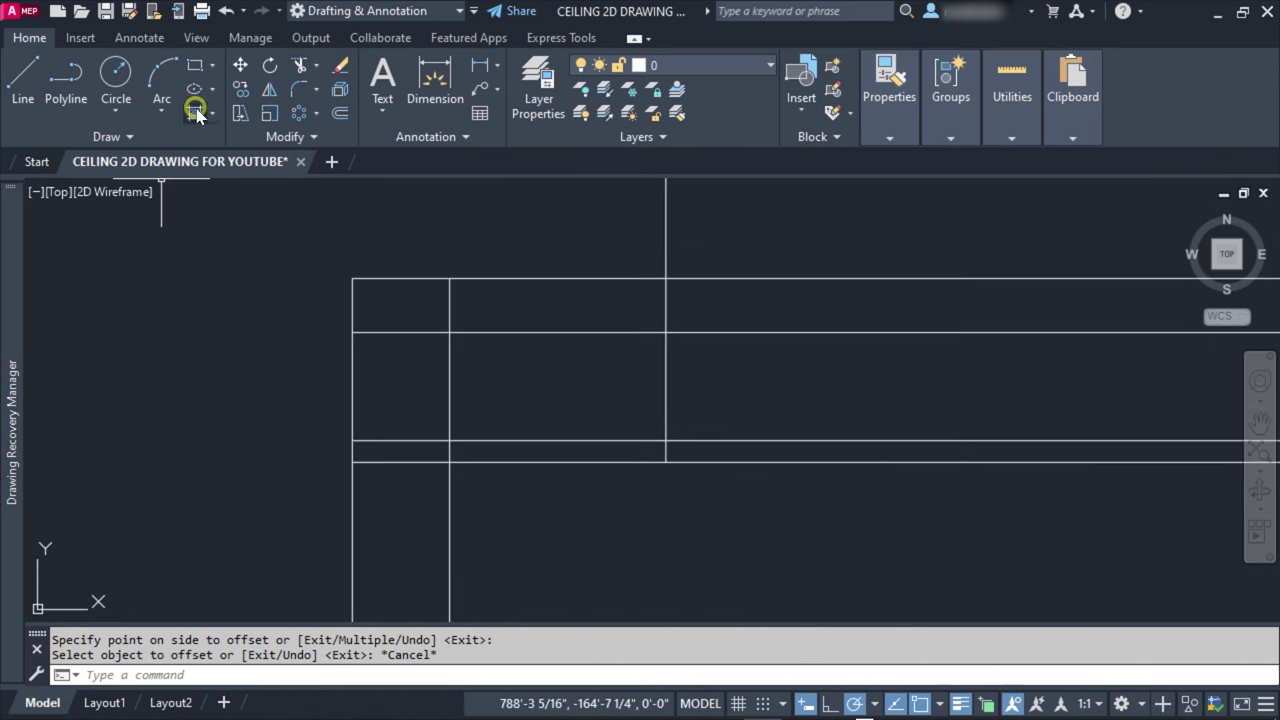
Step: Draw a 2" radius circle at the line intersection in the section
{"action": "left_click", "coordinate": [115, 74]}
{"action": "left_click", "coordinate": [660, 440]}
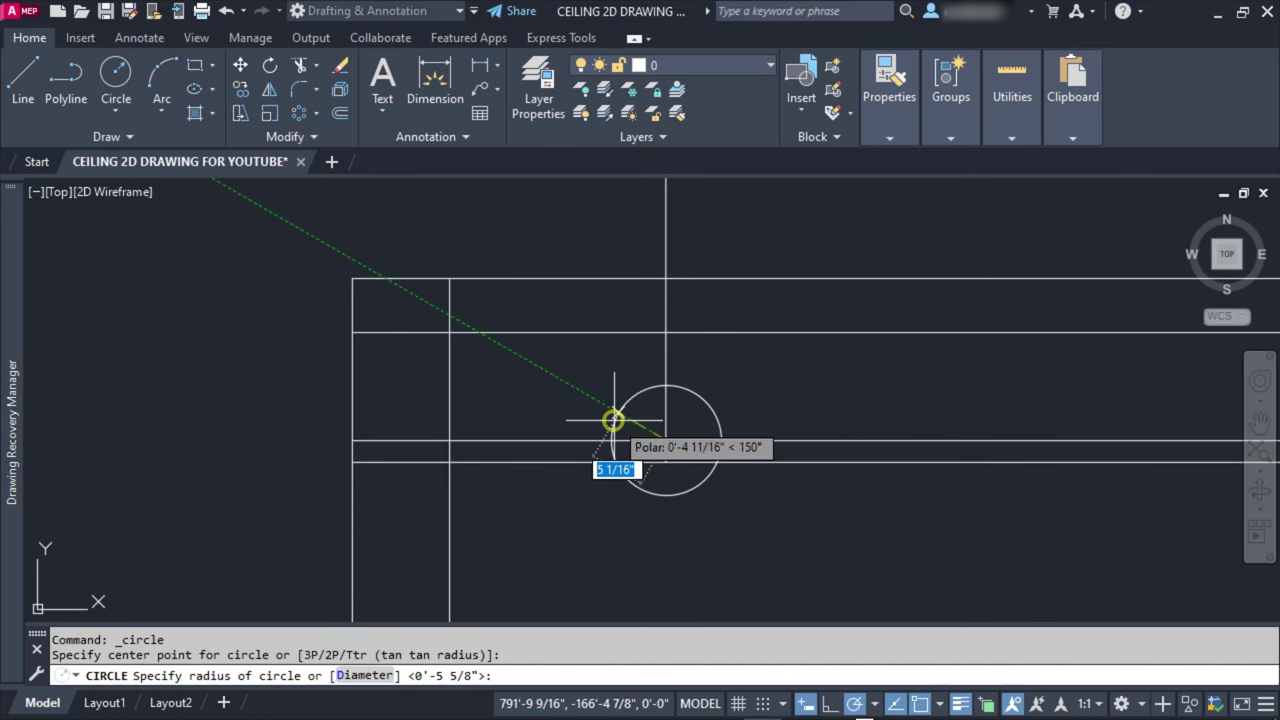
{"action": "type", "text": "2"}
{"action": "key", "text": "Return"}
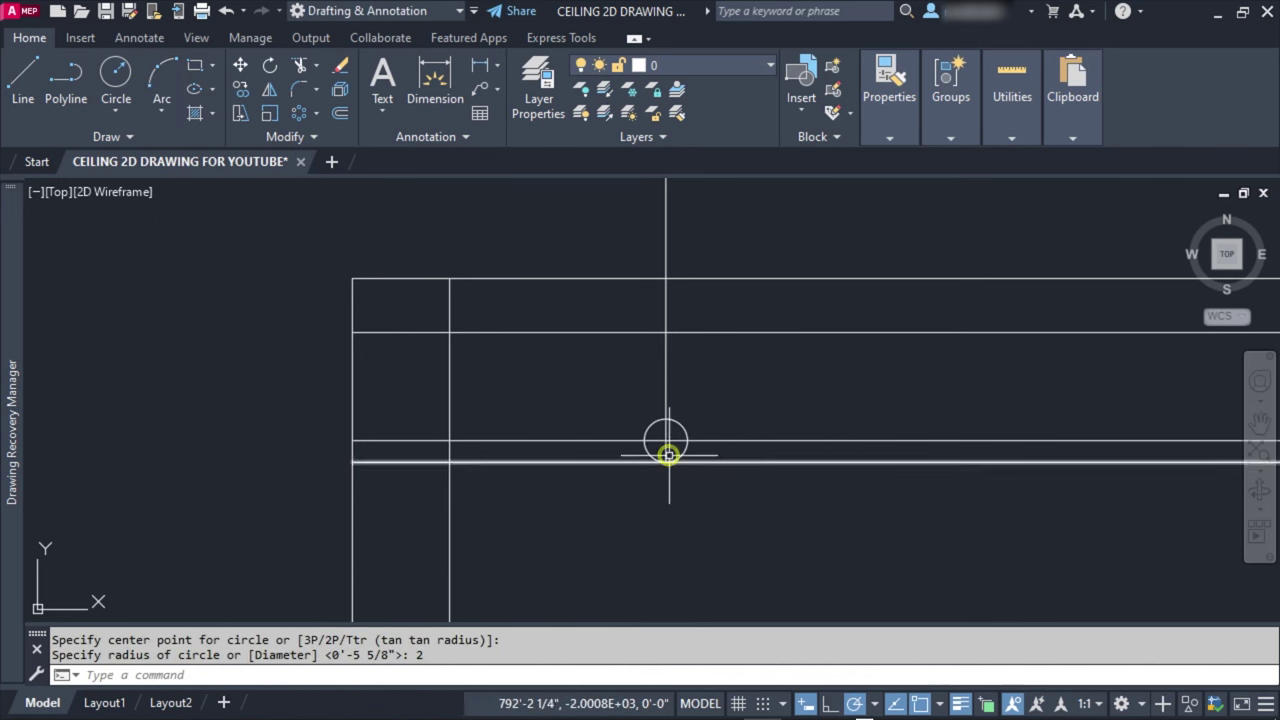
Step: Draw the ledge line from the circle's quadrant, 4" up, then left to the wall
{"action": "left_click", "coordinate": [22, 80]}
{"action": "left_click", "coordinate": [643, 440]}
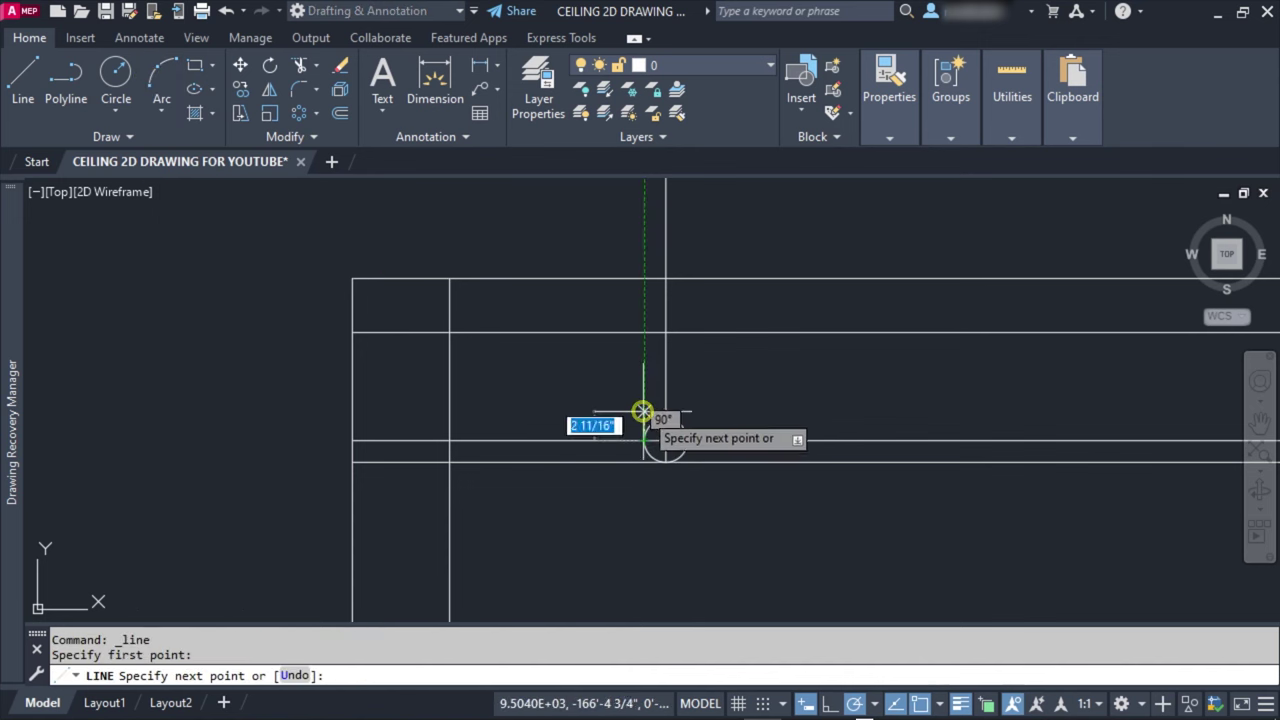
{"action": "scroll", "coordinate": [643, 400], "scroll_direction": "up", "scroll_amount": 2}
{"action": "type", "text": "4"}
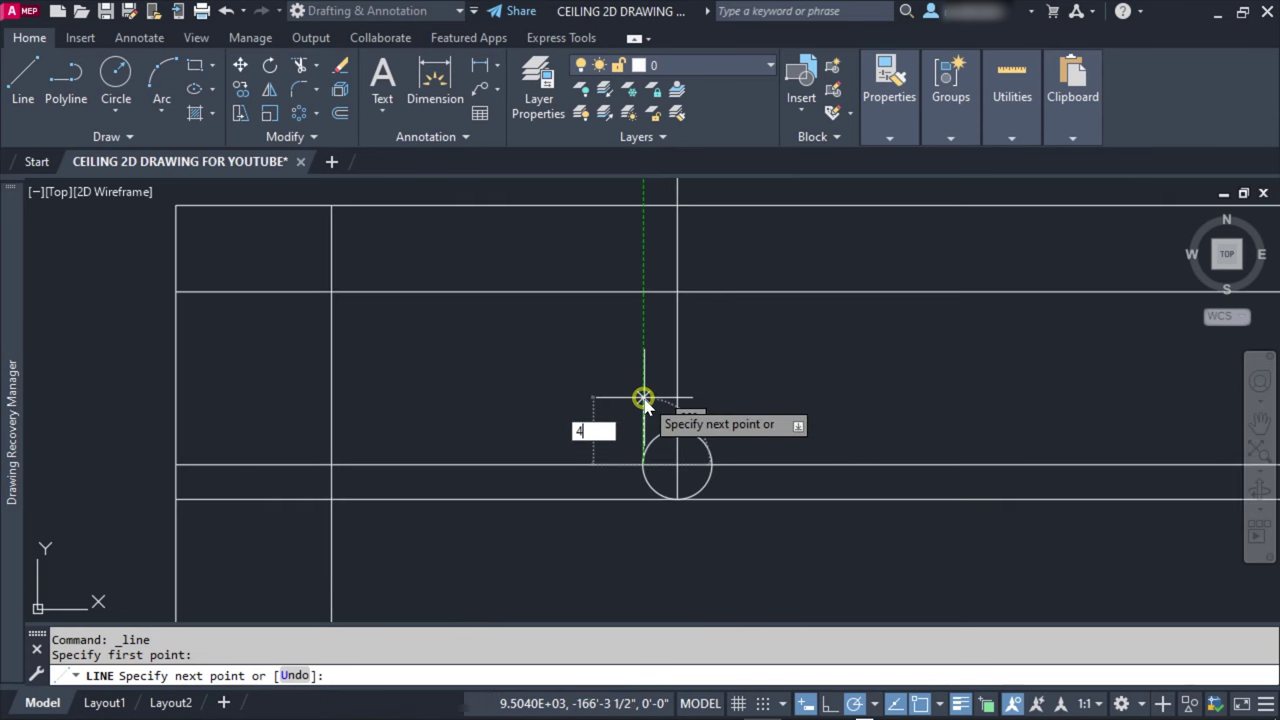
{"action": "key", "text": "Return"}
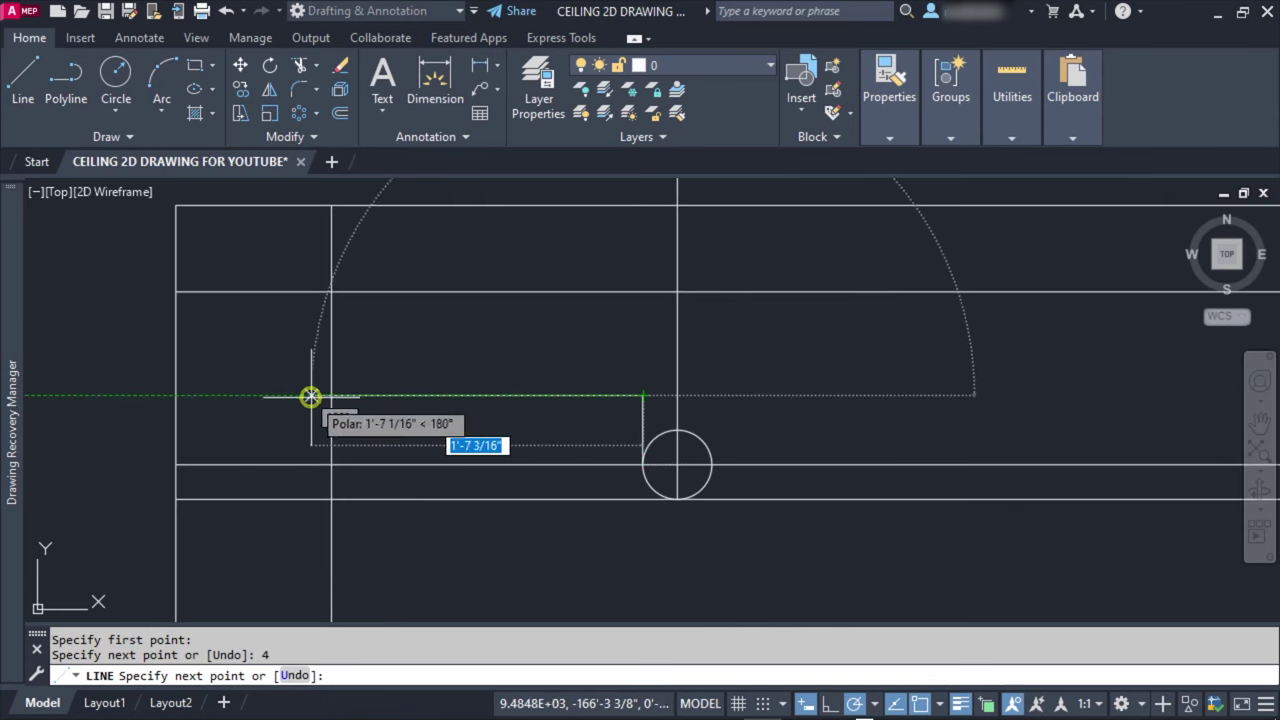
{"action": "left_click", "coordinate": [329, 395]}
{"action": "key", "text": "Escape"}
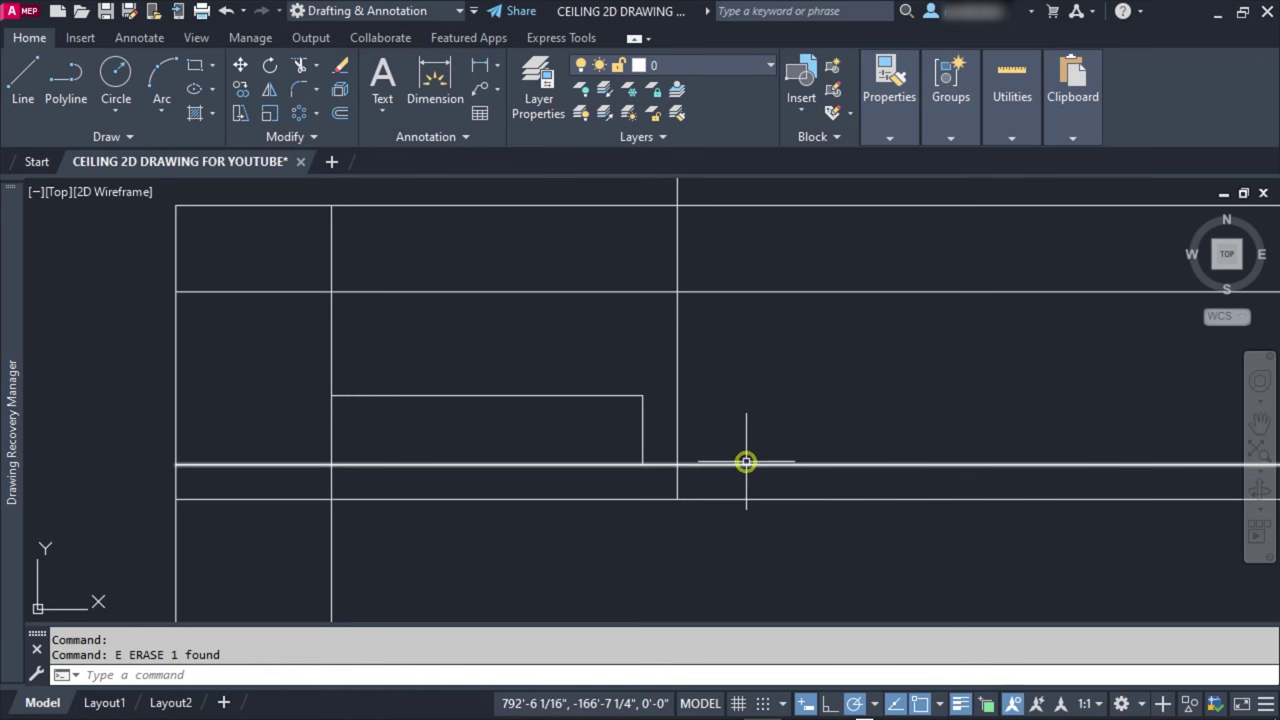
Step: Trim the segment below the ledge and the leftover horizontal line ends
{"action": "type", "text": "tr"}
{"action": "key", "text": "Return"}
{"action": "left_click_drag", "start_coordinate": [545, 448], "coordinate": [586, 486]}
{"action": "left_click_drag", "start_coordinate": [228, 440], "coordinate": [300, 512]}
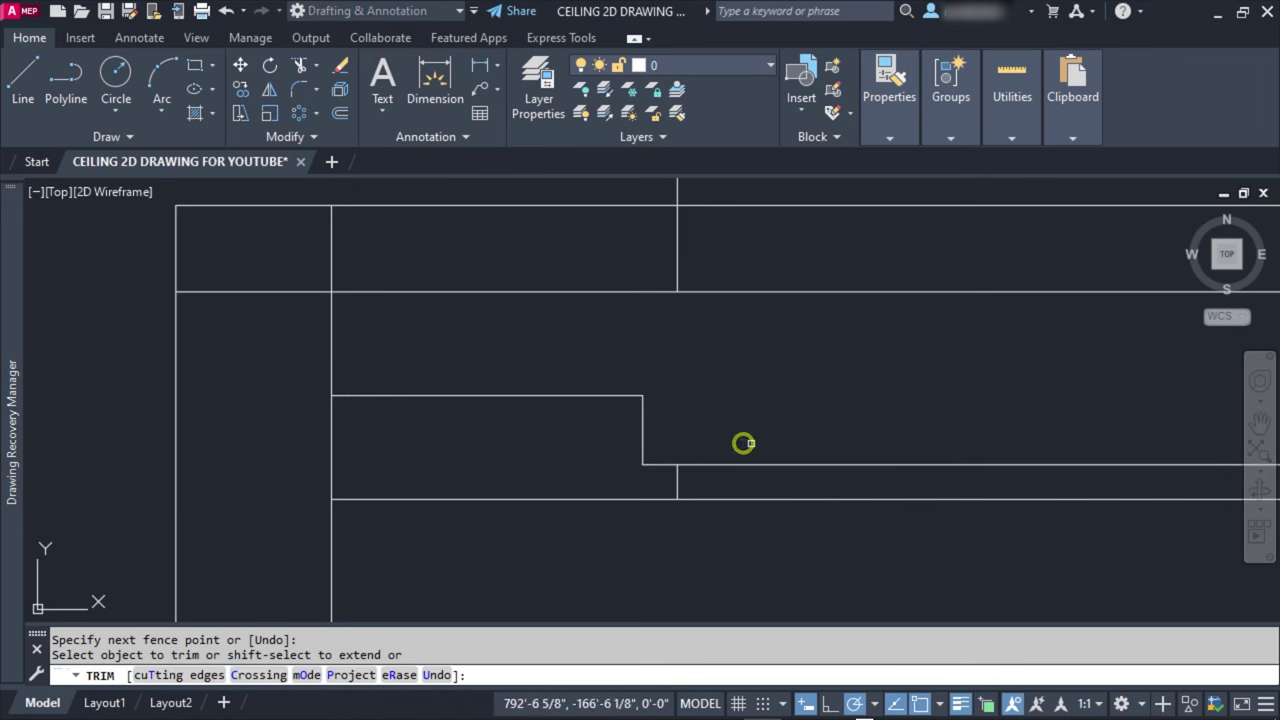
{"action": "scroll", "coordinate": [617, 429], "scroll_direction": "down", "scroll_amount": 3}
{"action": "key", "text": "Escape"}
Step: Erase the unneeded vertical lines and box lines
{"action": "left_click_drag", "start_coordinate": [1032, 394], "coordinate": [990, 400]}
{"action": "type", "text": "e"}
{"action": "key", "text": "Return"}
{"action": "left_click_drag", "start_coordinate": [450, 270], "coordinate": [371, 277]}
{"action": "key", "text": "Delete"}
Step: Mirror the ledge profile about the section's vertical centre line, keeping the original
{"action": "type", "text": "i"}
{"action": "key", "text": "Return"}
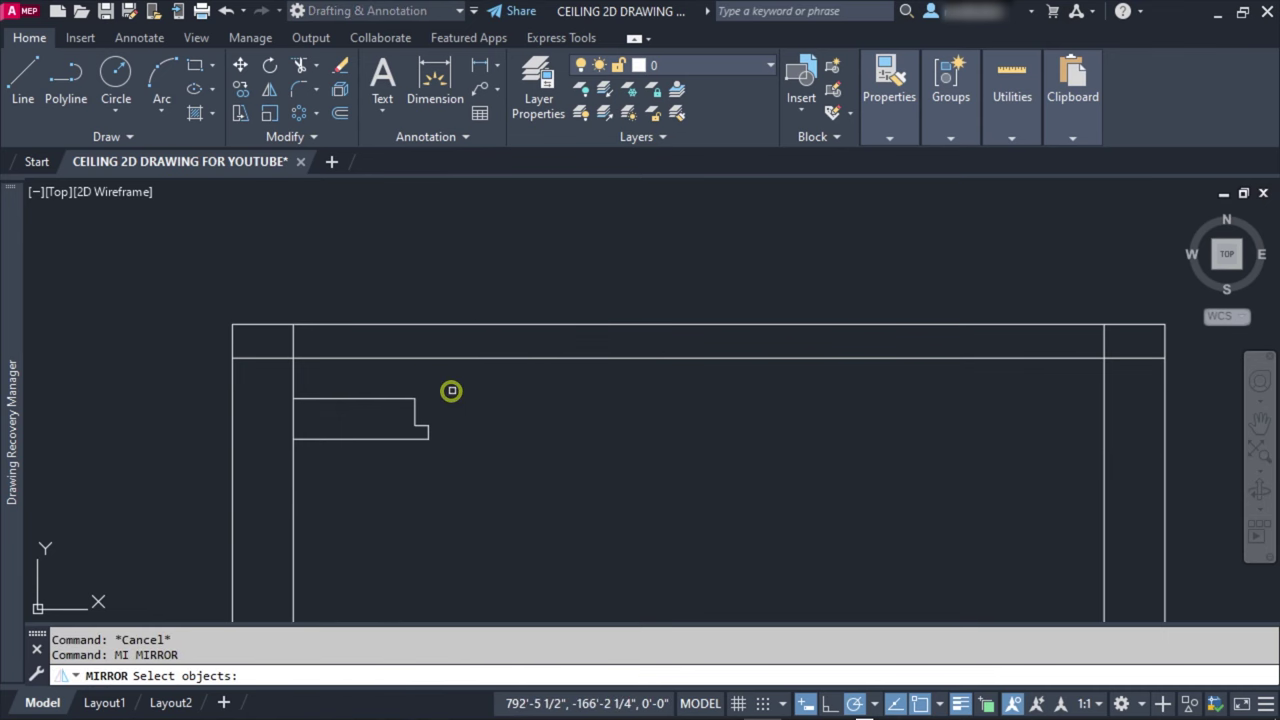
{"action": "left_click_drag", "start_coordinate": [451, 391], "coordinate": [380, 450]}
{"action": "key", "text": "Return"}
{"action": "left_click", "coordinate": [702, 359]}
{"action": "left_click", "coordinate": [703, 254]}
{"action": "key", "text": "Escape"}
{"action": "scroll", "coordinate": [608, 385], "scroll_direction": "down", "scroll_amount": 3}
{"action": "scroll", "coordinate": [718, 430], "scroll_direction": "down", "scroll_amount": 5}
{"action": "scroll", "coordinate": [534, 391], "scroll_direction": "up", "scroll_amount": 2}
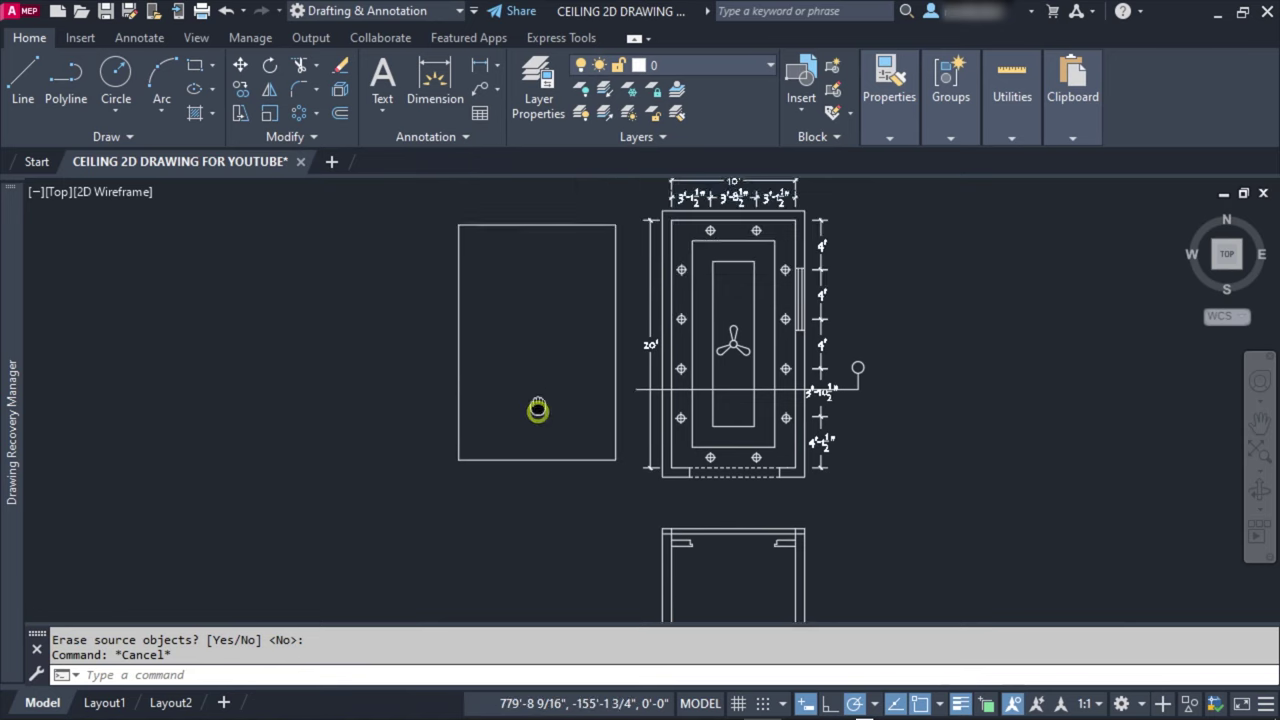
Step: Project the first two guide lines from the plan's inner cove edges down into the section
{"action": "scroll", "coordinate": [513, 267], "scroll_direction": "up", "scroll_amount": 5}
{"action": "scroll", "coordinate": [650, 410], "scroll_direction": "down", "scroll_amount": 3}
{"action": "scroll", "coordinate": [749, 497], "scroll_direction": "up", "scroll_amount": 1}
{"action": "scroll", "coordinate": [777, 534], "scroll_direction": "up", "scroll_amount": 4}
{"action": "scroll", "coordinate": [684, 367], "scroll_direction": "up", "scroll_amount": 2}
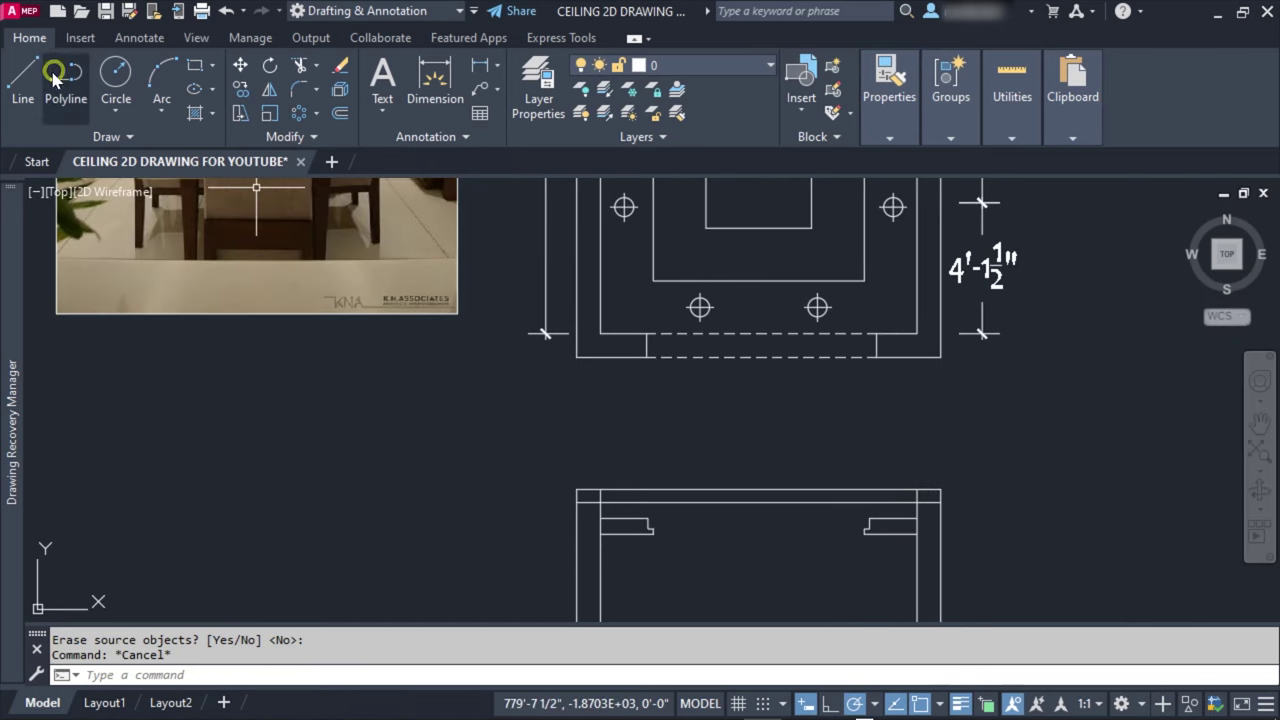
{"action": "left_click", "coordinate": [22, 76]}
{"action": "left_click", "coordinate": [651, 283]}
{"action": "left_click", "coordinate": [651, 570]}
{"action": "key", "text": "Escape"}
{"action": "key", "text": "Return"}
{"action": "left_click", "coordinate": [864, 281]}
{"action": "left_click", "coordinate": [862, 560]}
{"action": "key", "text": "Escape"}
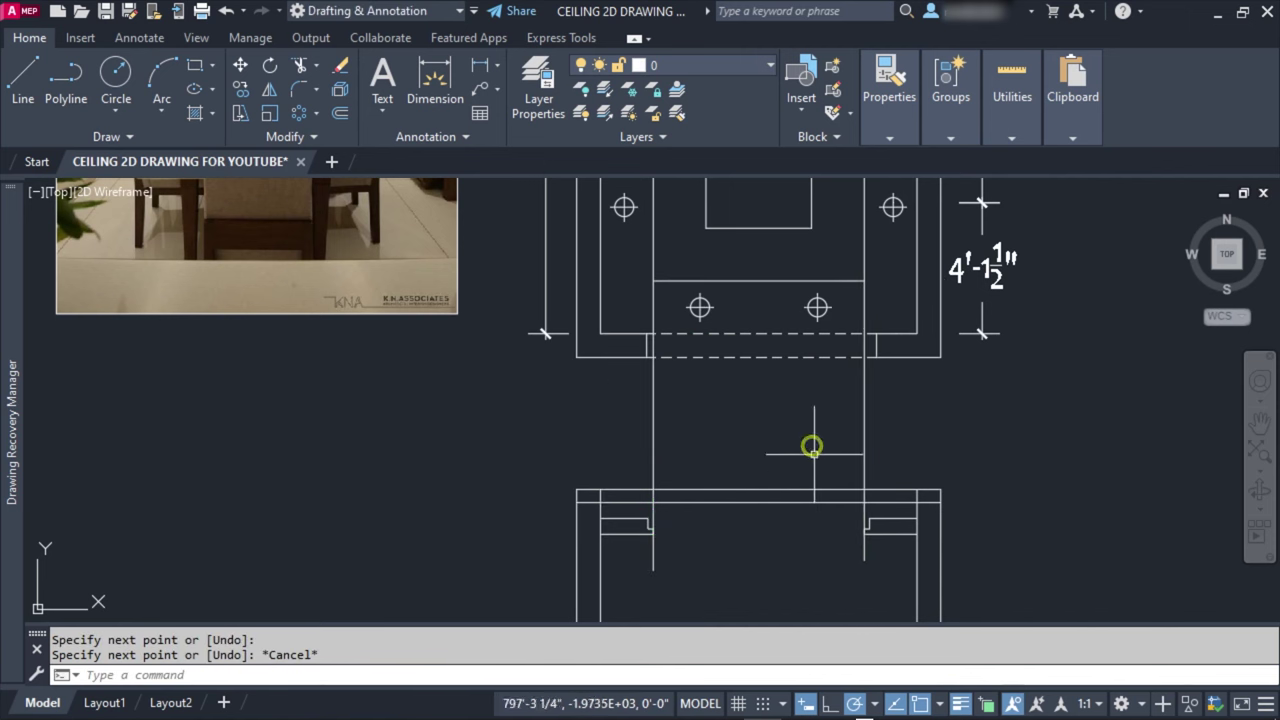
Step: Project two more guide lines from the remaining inner cove edges into the section
{"action": "key", "text": "Return"}
{"action": "left_click", "coordinate": [706, 228]}
{"action": "left_click", "coordinate": [706, 578]}
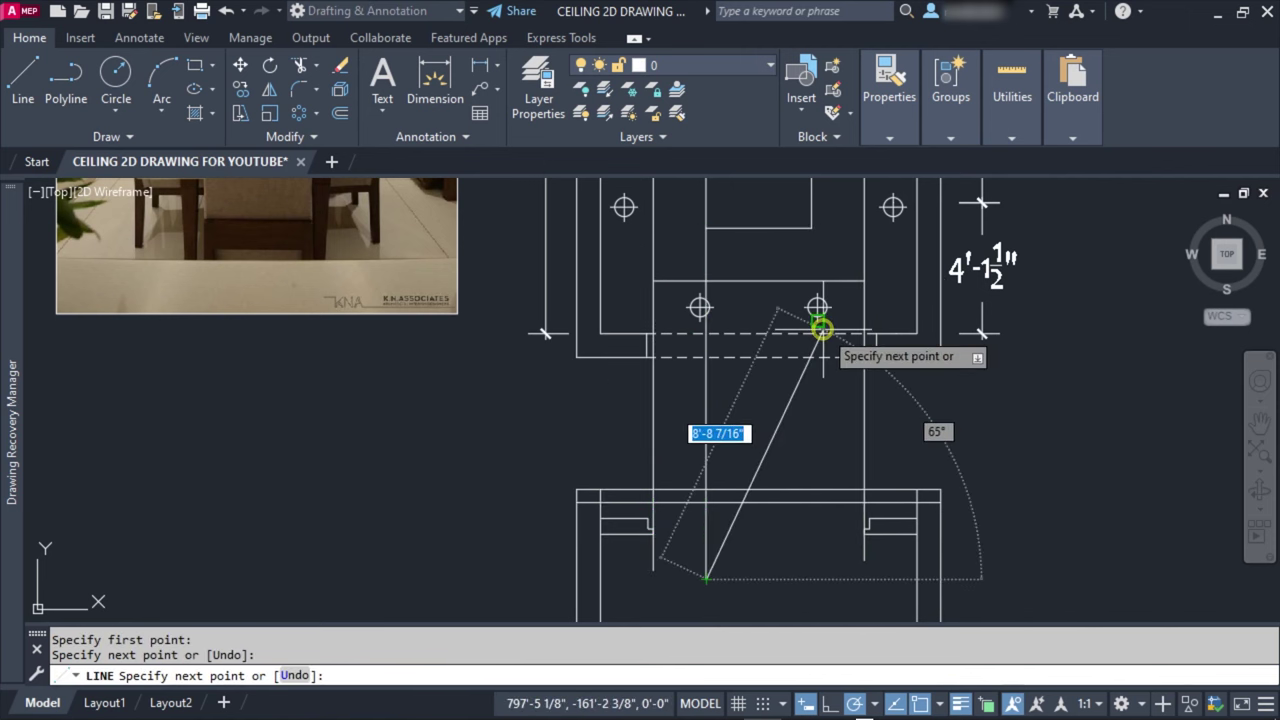
{"action": "key", "text": "Escape"}
{"action": "key", "text": "Return"}
{"action": "left_click", "coordinate": [811, 228]}
{"action": "left_click", "coordinate": [811, 590]}
{"action": "key", "text": "Escape"}
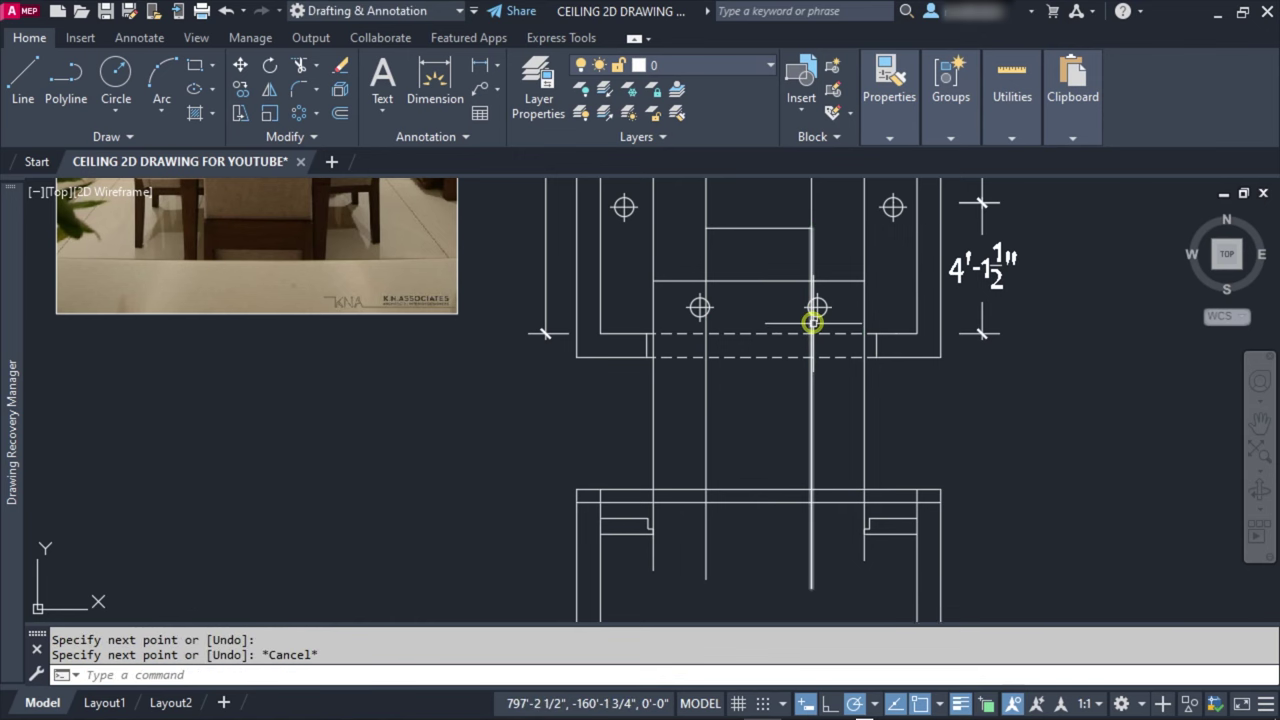
{"action": "scroll", "coordinate": [874, 409], "scroll_direction": "up", "scroll_amount": 3}
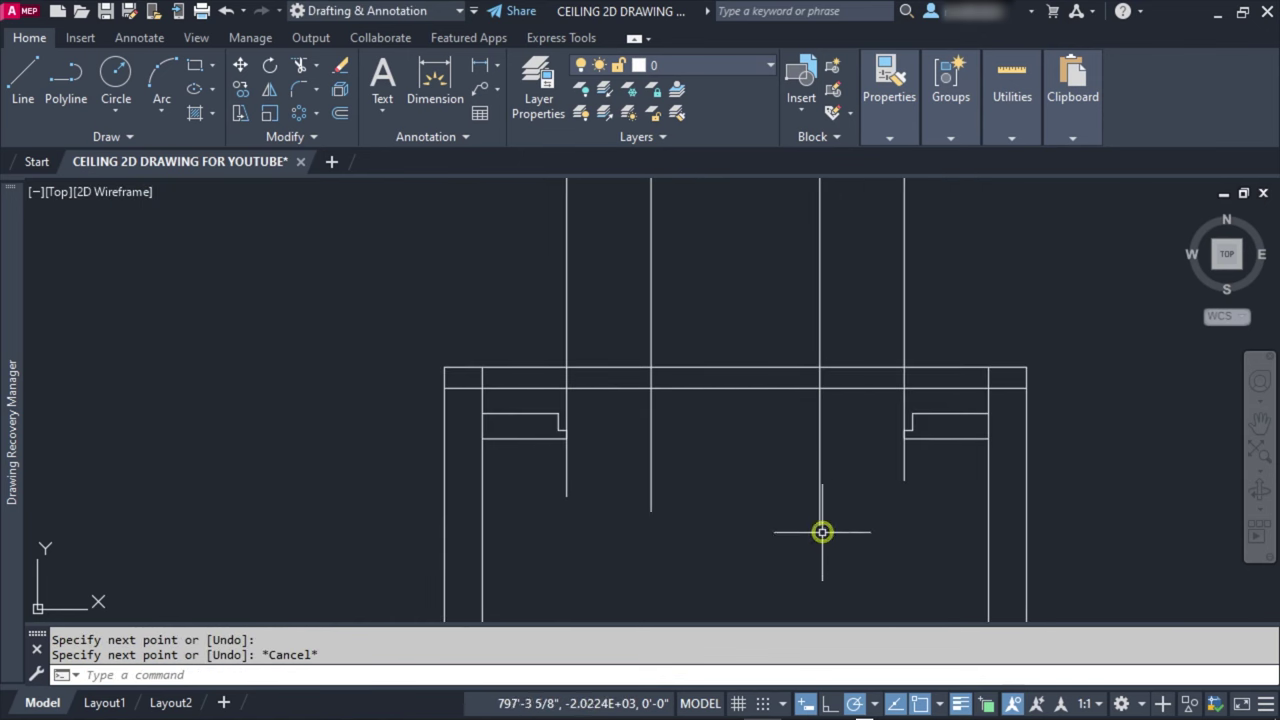
{"action": "scroll", "coordinate": [823, 529], "scroll_direction": "up", "scroll_amount": 3}
{"action": "scroll", "coordinate": [577, 415], "scroll_direction": "up", "scroll_amount": 2}
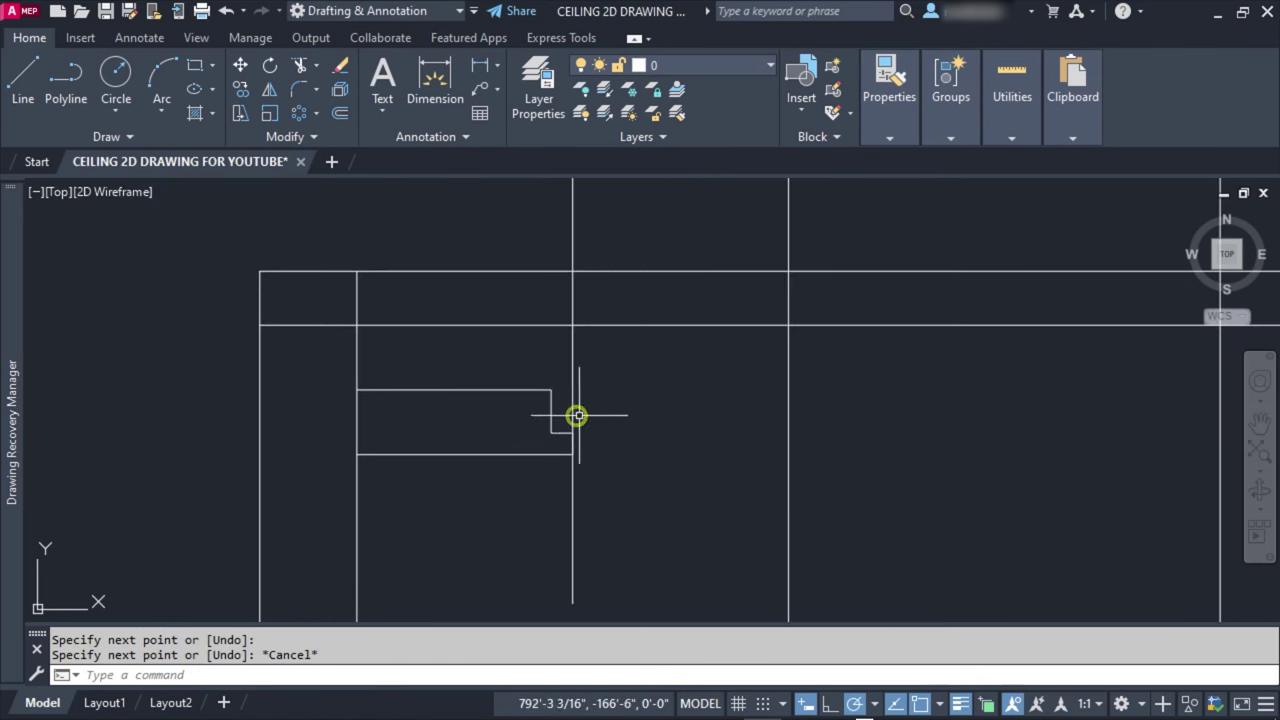
Step: Mirror the left ledge profile, then undo the misplaced mirrored copy
{"action": "left_click", "coordinate": [566, 376]}
{"action": "left_click", "coordinate": [525, 456]}
{"action": "type", "text": "i"}
{"action": "key", "text": "Return"}
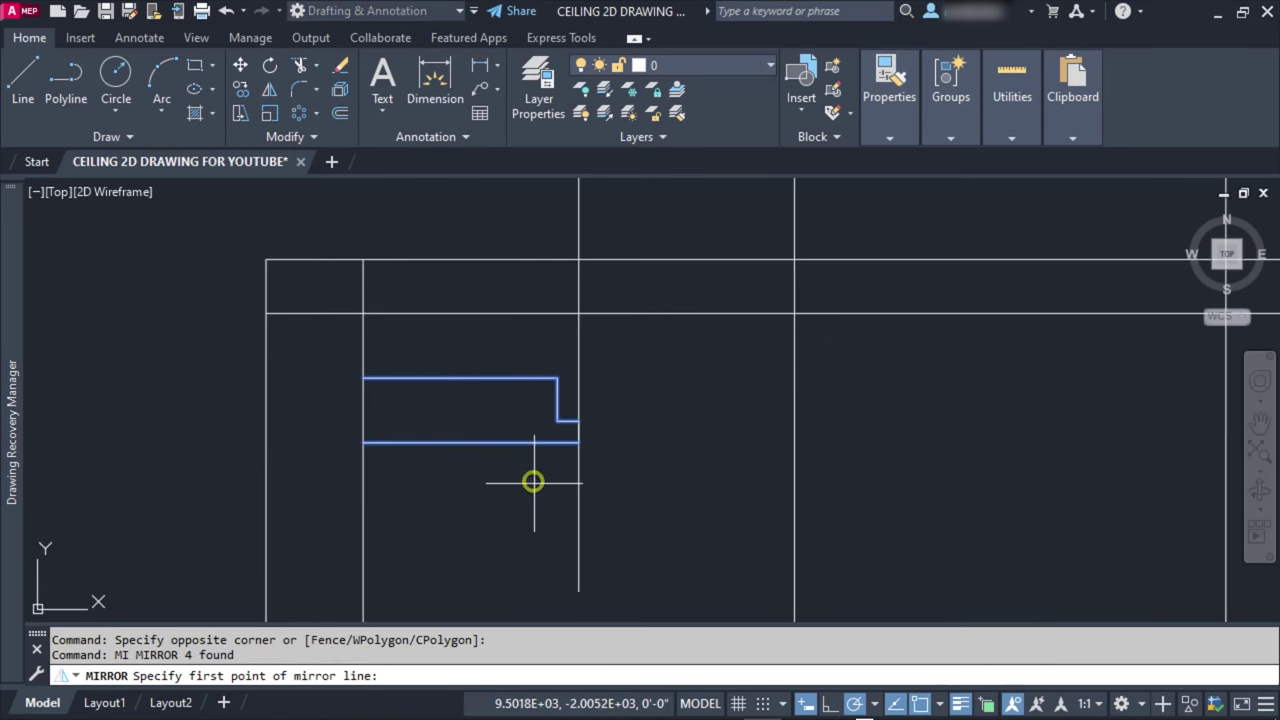
{"action": "left_click", "coordinate": [655, 392]}
{"action": "left_click", "coordinate": [654, 367]}
{"action": "key", "text": "Return"}
{"action": "key", "text": "Escape"}
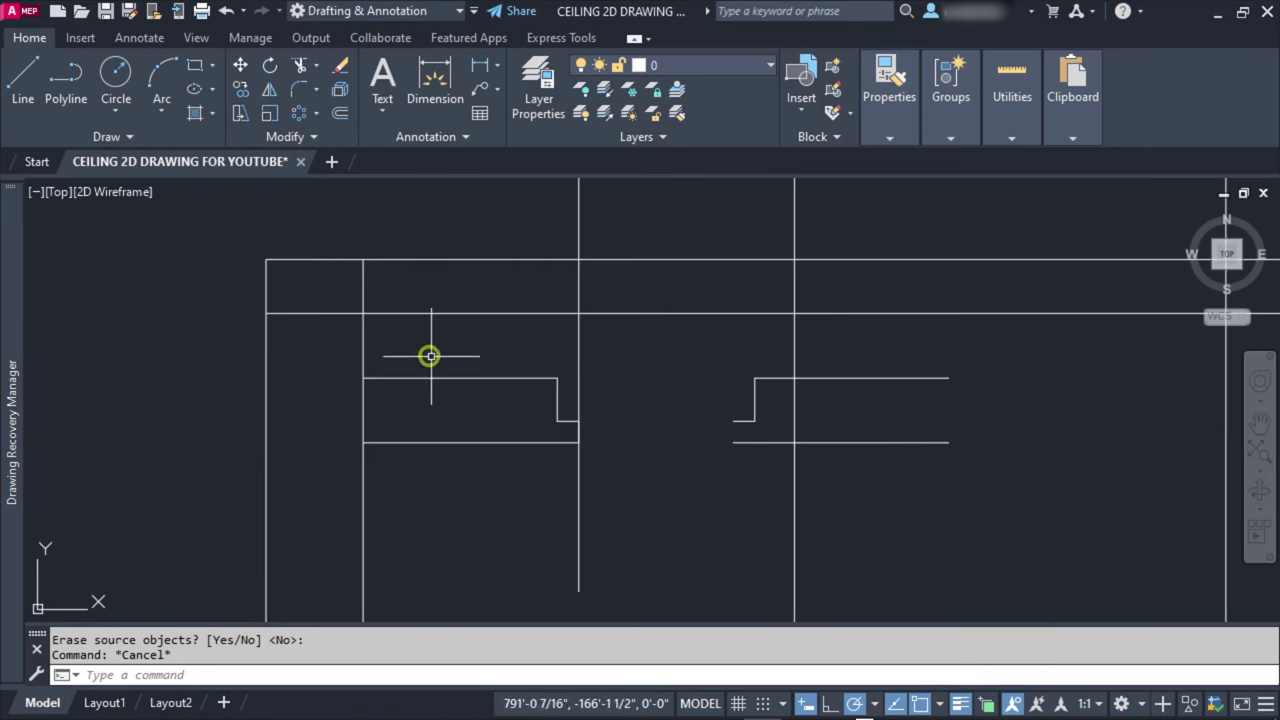
{"action": "key", "text": "ctrl+z"}
Step: Mirror the ledge profile across a vertical axis, keeping the original
{"action": "left_click", "coordinate": [324, 361]}
{"action": "left_click", "coordinate": [647, 468]}
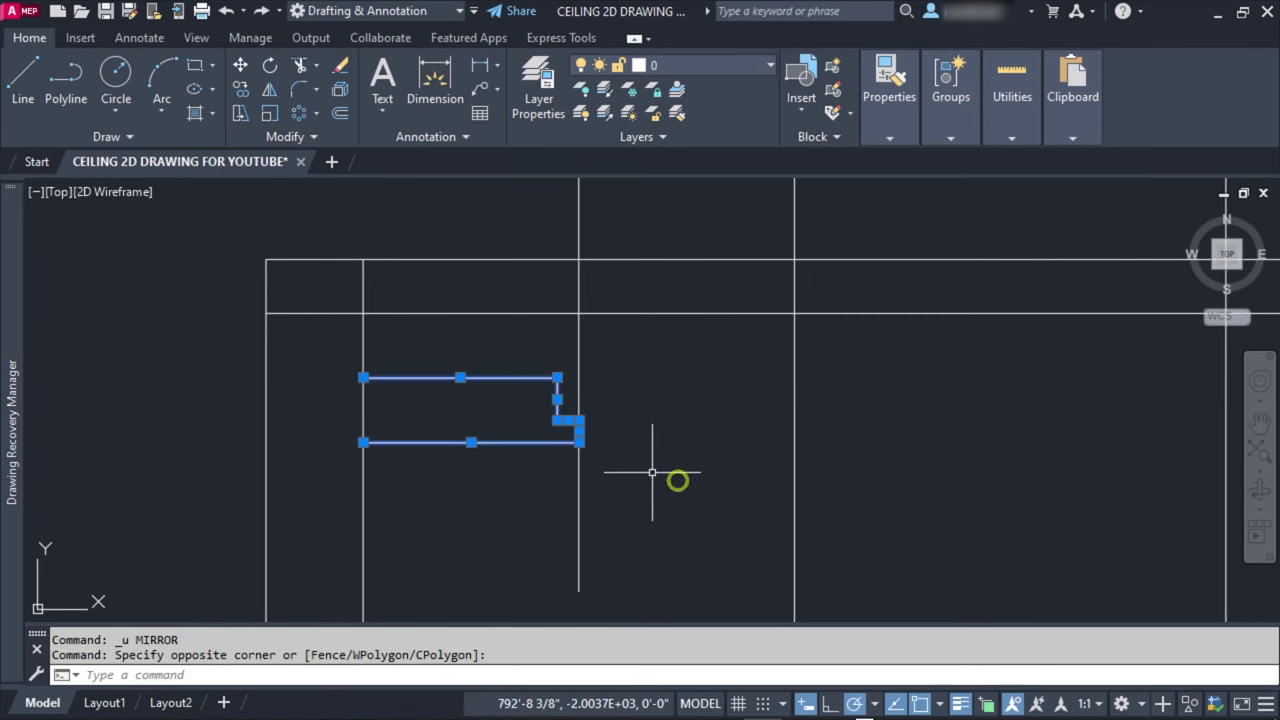
{"action": "type", "text": "M"}
{"action": "key", "text": "i"}
{"action": "key", "text": "Return"}
{"action": "left_click", "coordinate": [666, 429]}
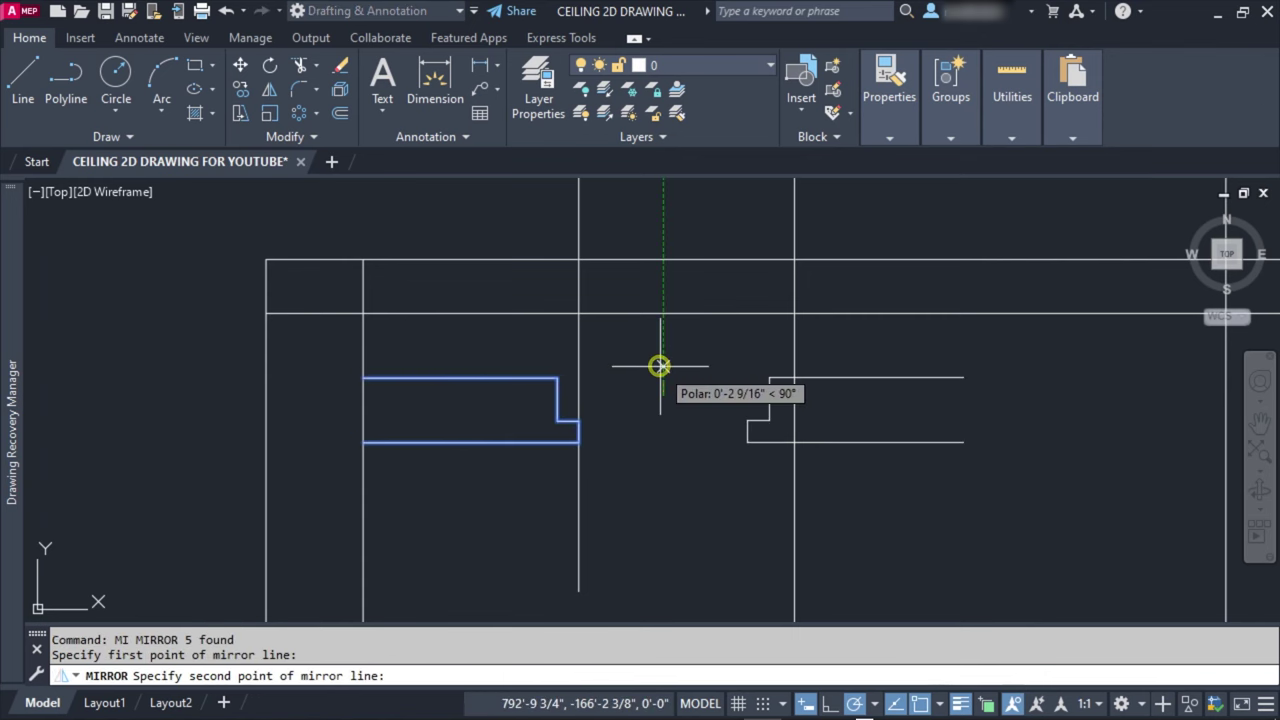
{"action": "left_click", "coordinate": [666, 366]}
{"action": "key", "text": "Return"}
{"action": "key", "text": "Escape"}
Step: Select the mirrored profile and begin moving it to the inner cove, then cancel
{"action": "scroll", "coordinate": [555, 401], "scroll_direction": "down", "scroll_amount": 2}
{"action": "left_click", "coordinate": [508, 357]}
{"action": "left_click", "coordinate": [688, 448]}
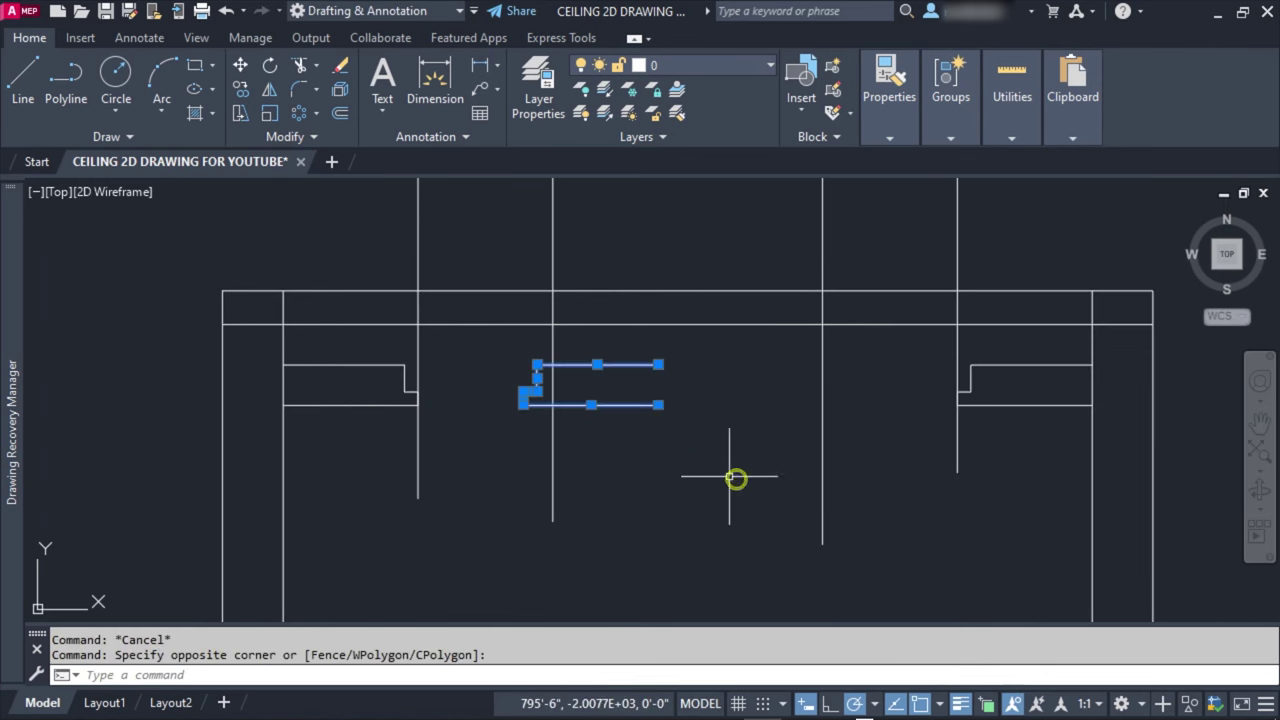
{"action": "key", "text": "m"}
{"action": "key", "text": "Return"}
{"action": "scroll", "coordinate": [490, 428], "scroll_direction": "up", "scroll_amount": 4}
{"action": "left_click", "coordinate": [583, 371]}
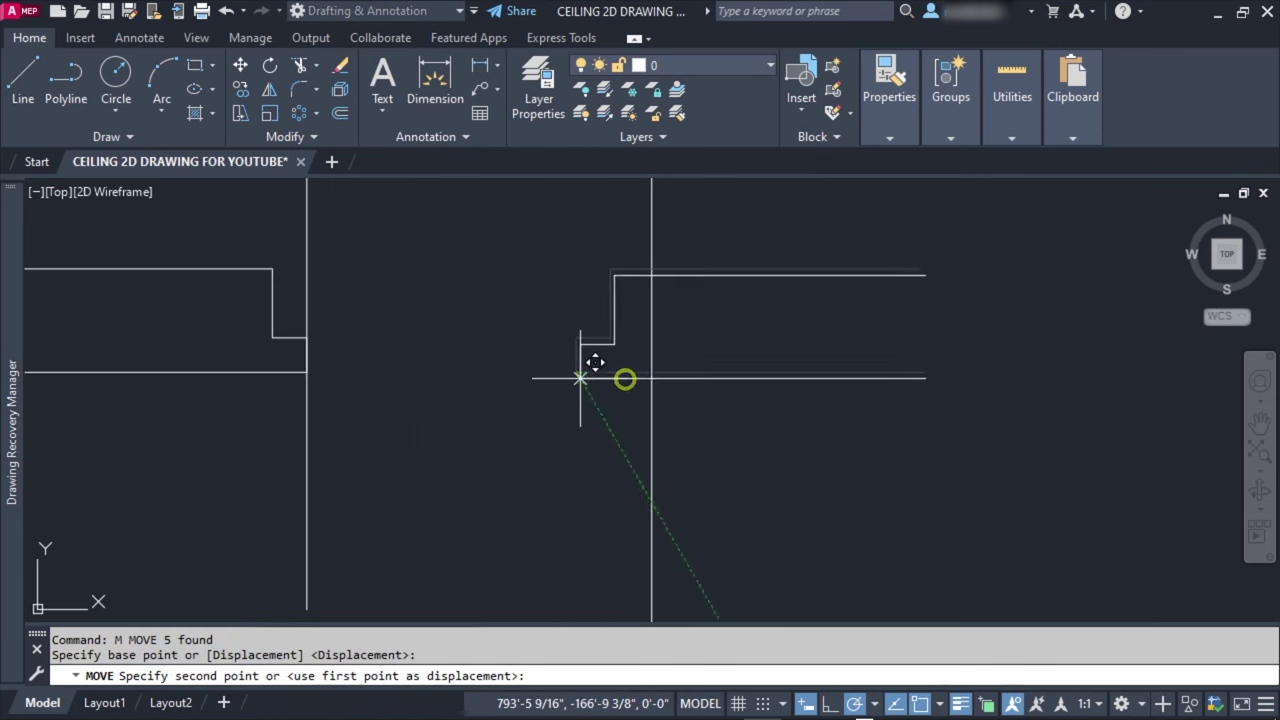
{"action": "key", "text": "Escape"}
{"action": "scroll", "coordinate": [595, 397], "scroll_direction": "down", "scroll_amount": 2}
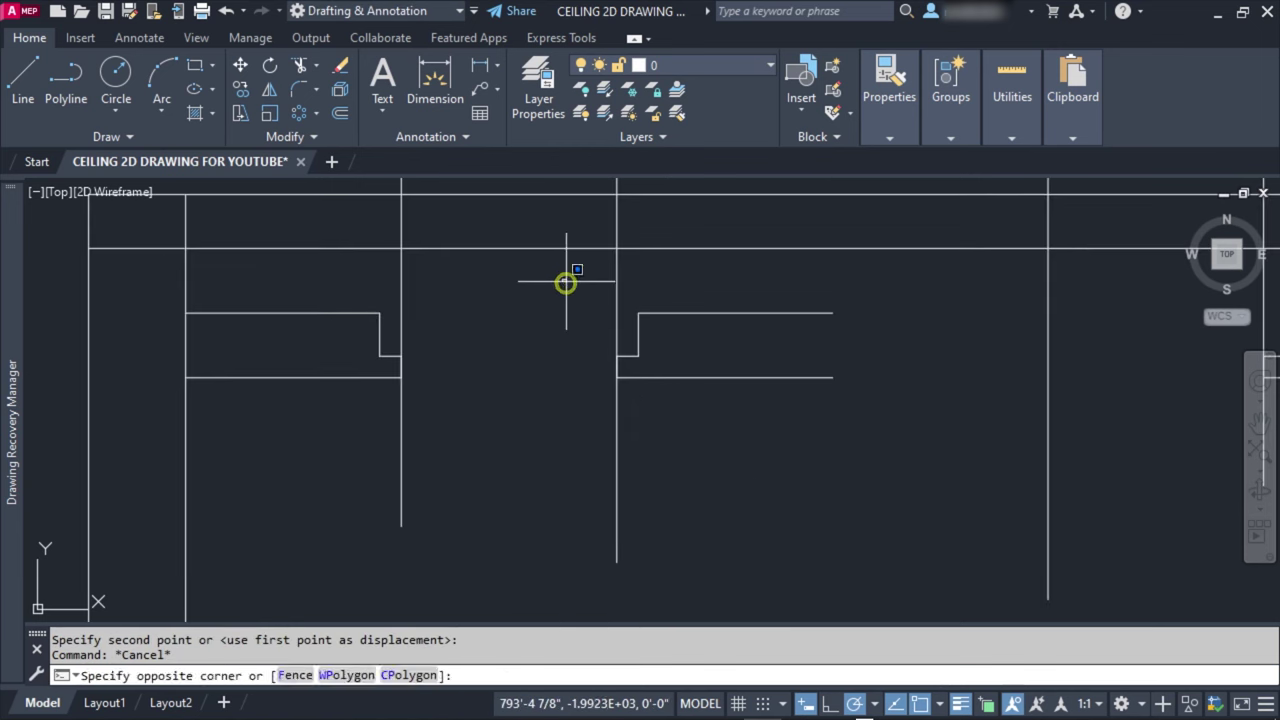
Step: Mirror the inner step profile across to the opposite side with MI
{"action": "left_click", "coordinate": [561, 280]}
{"action": "type", "text": "mi"}
{"action": "key", "text": "Return"}
{"action": "scroll", "coordinate": [686, 407], "scroll_direction": "down", "scroll_amount": 2}
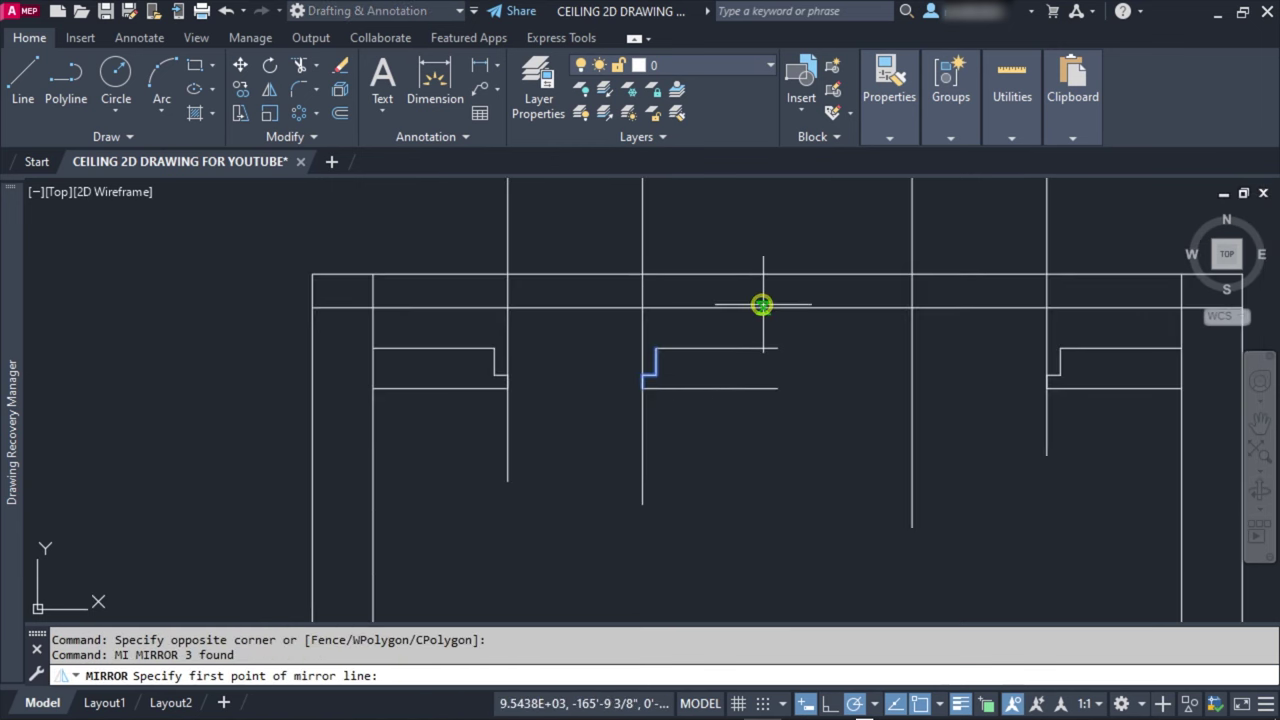
{"action": "left_click", "coordinate": [773, 307]}
{"action": "left_click", "coordinate": [771, 423]}
{"action": "key", "text": "Return"}
{"action": "key", "text": "Escape"}
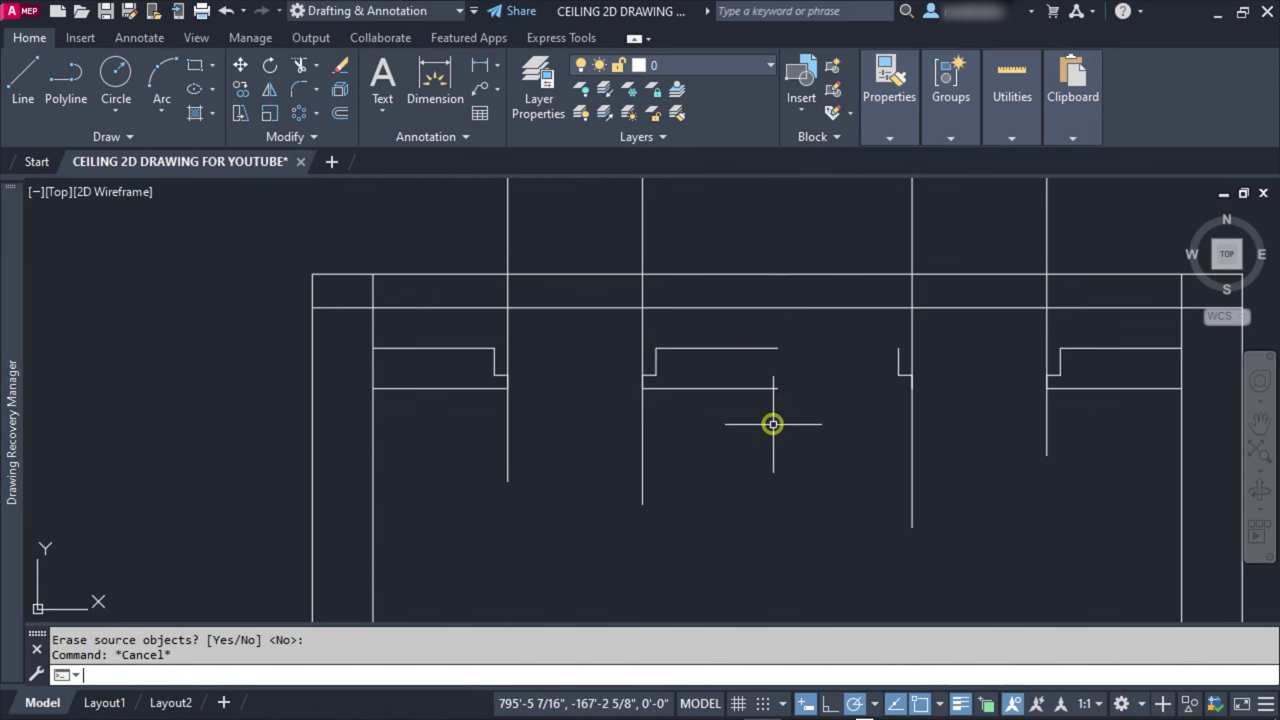
Step: Extend the middle step's lines to meet the mirrored step
{"action": "type", "text": "Ex"}
{"action": "key", "text": "Return"}
{"action": "left_click_drag", "start_coordinate": [766, 337], "coordinate": [777, 443]}
{"action": "key", "text": "Escape"}
{"action": "left_click_drag", "start_coordinate": [971, 480], "coordinate": [611, 477]}
Step: Erase the two leftover vertical guide lines
{"action": "key", "text": "e"}
{"action": "key", "text": "Return"}
{"action": "key", "text": "Escape"}
{"action": "left_click_drag", "start_coordinate": [1090, 322], "coordinate": [495, 336]}
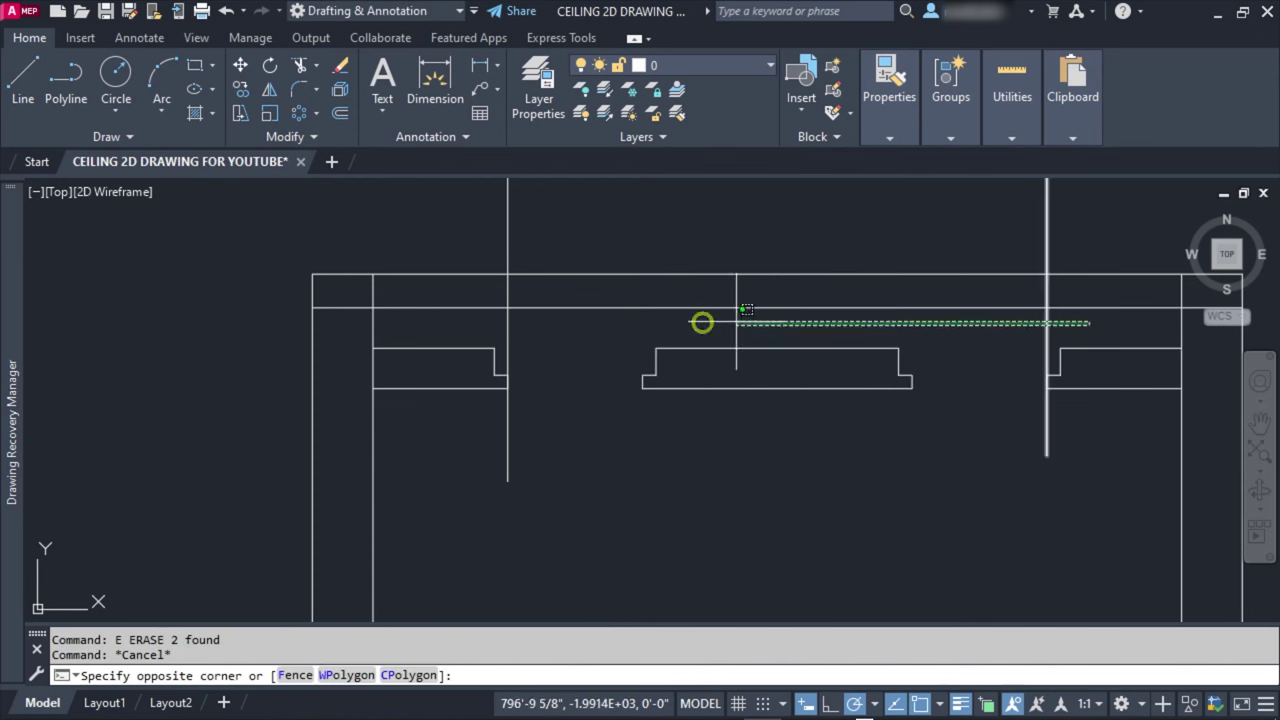
{"action": "key", "text": "Delete"}
Step: Draw one line joining the left and right ledge tops
{"action": "left_click", "coordinate": [24, 74]}
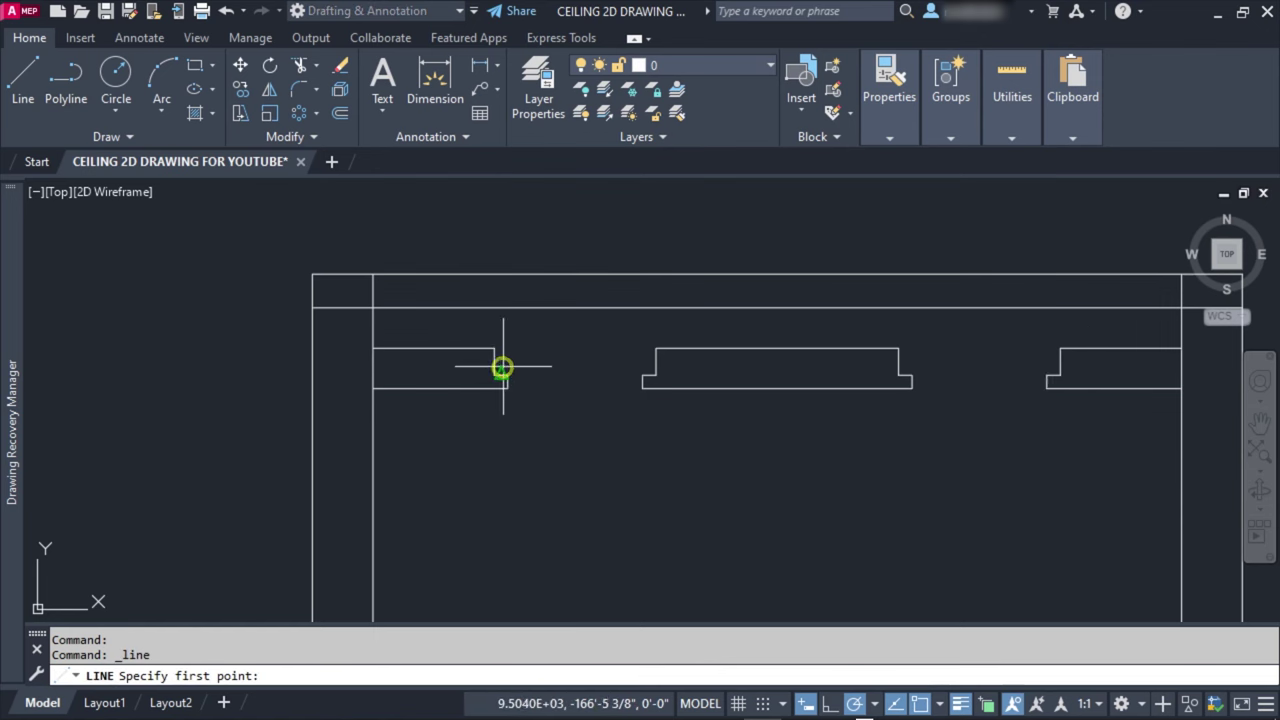
{"action": "left_click", "coordinate": [493, 348]}
{"action": "key", "text": "Escape"}
{"action": "key", "text": "Return"}
{"action": "left_click", "coordinate": [898, 348]}
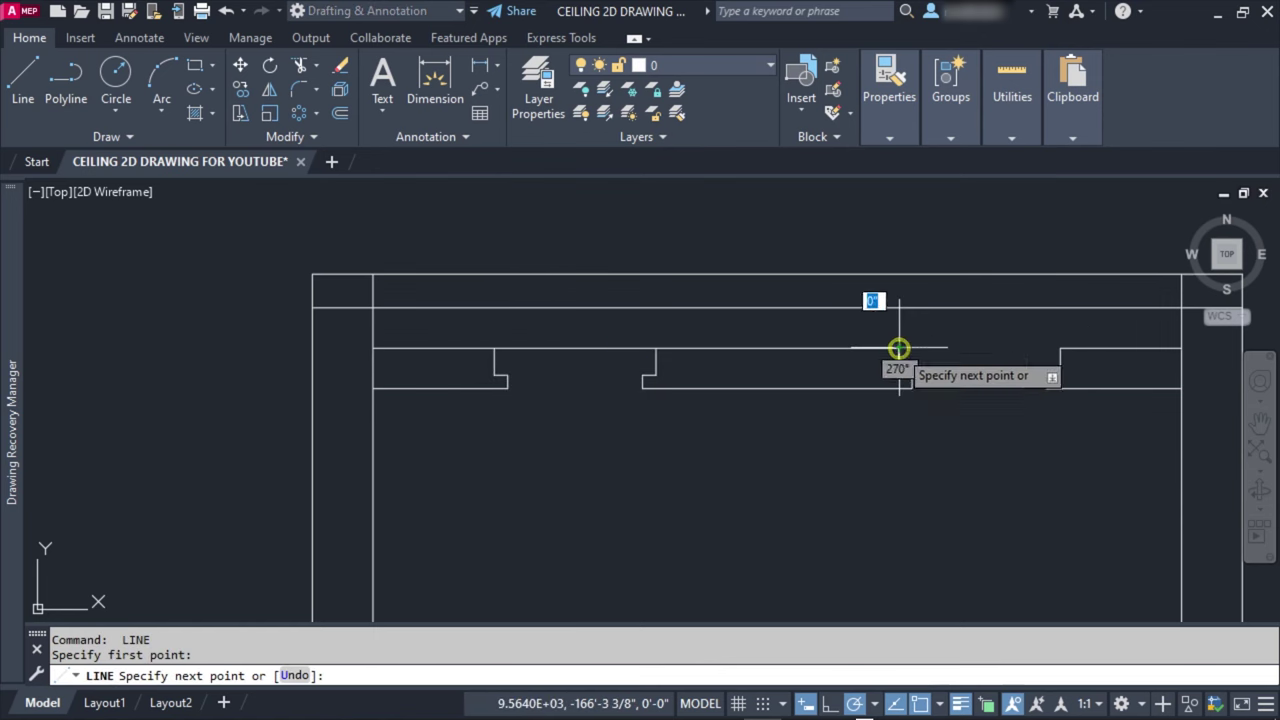
{"action": "key", "text": "Escape"}
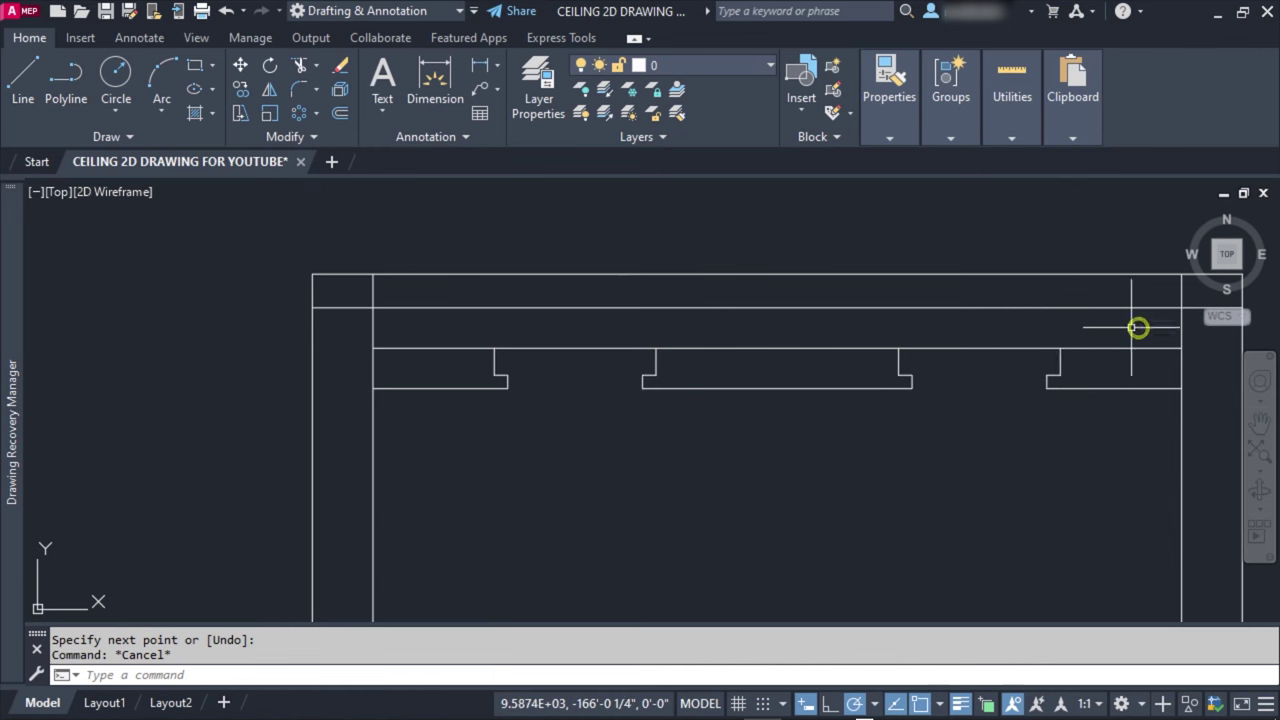
{"action": "left_click_drag", "start_coordinate": [731, 262], "coordinate": [651, 308]}
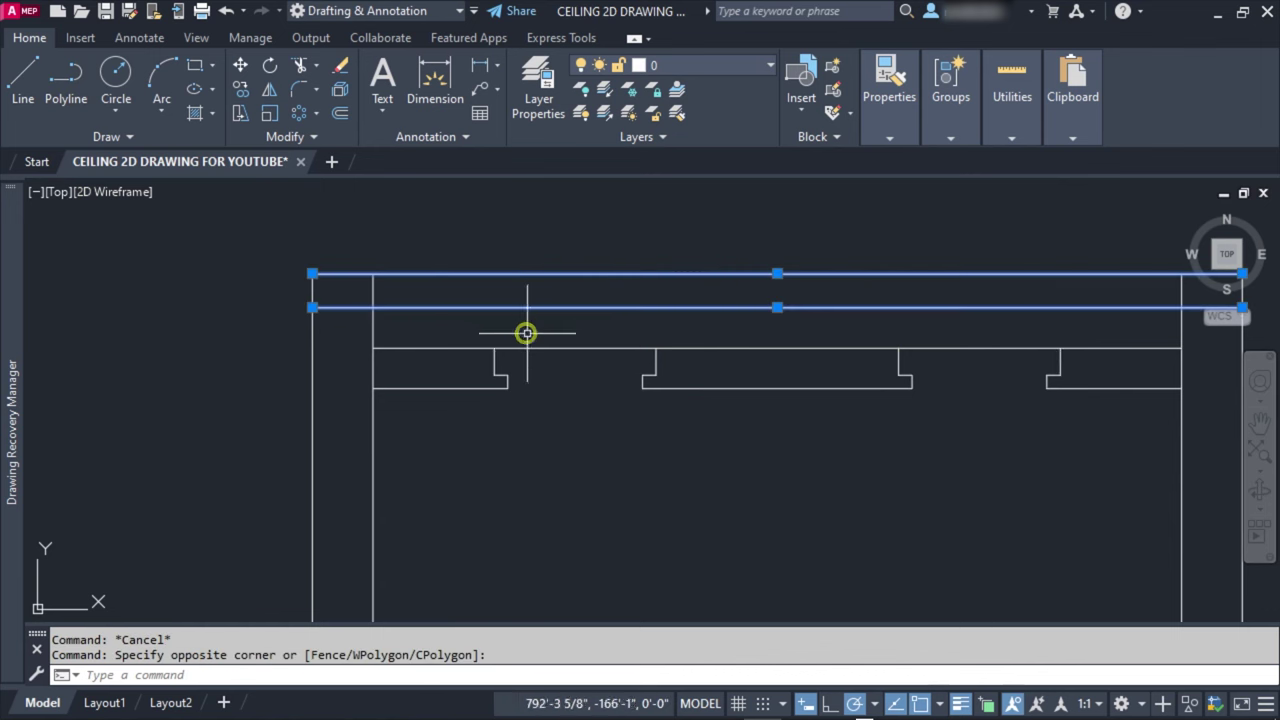
{"action": "middle_click_drag", "start_coordinate": [526, 331], "coordinate": [366, 314]}
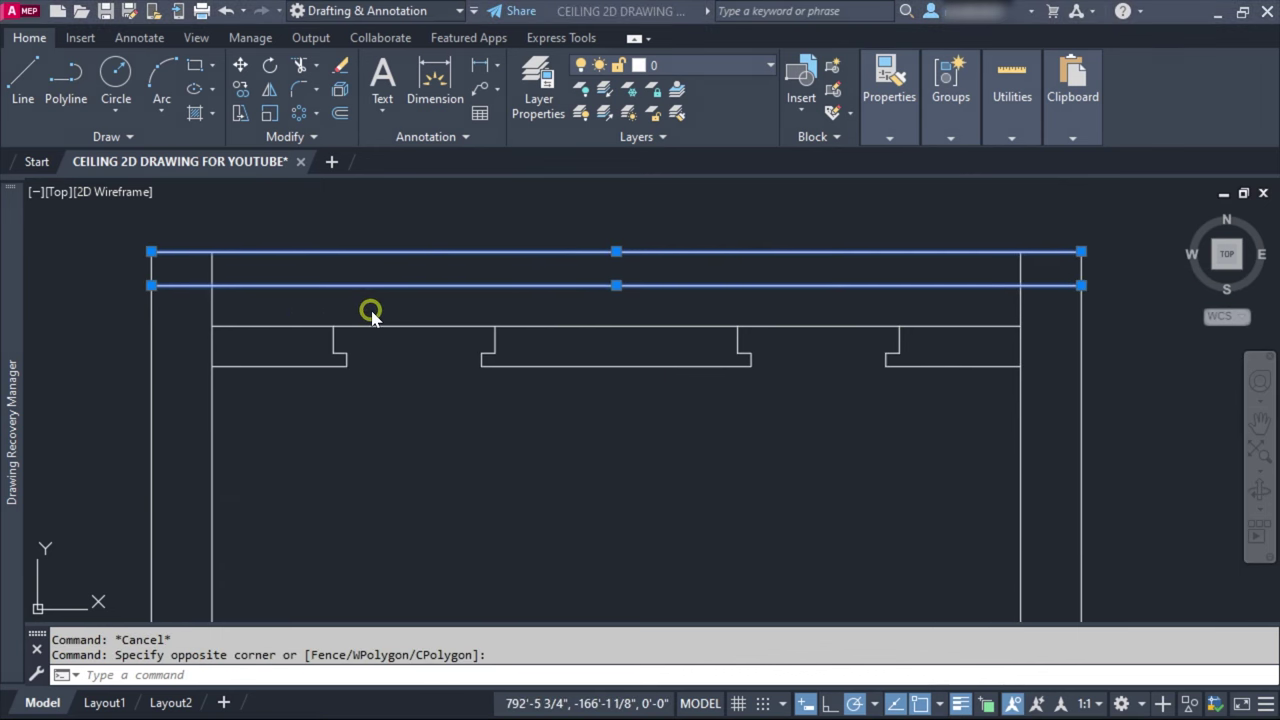
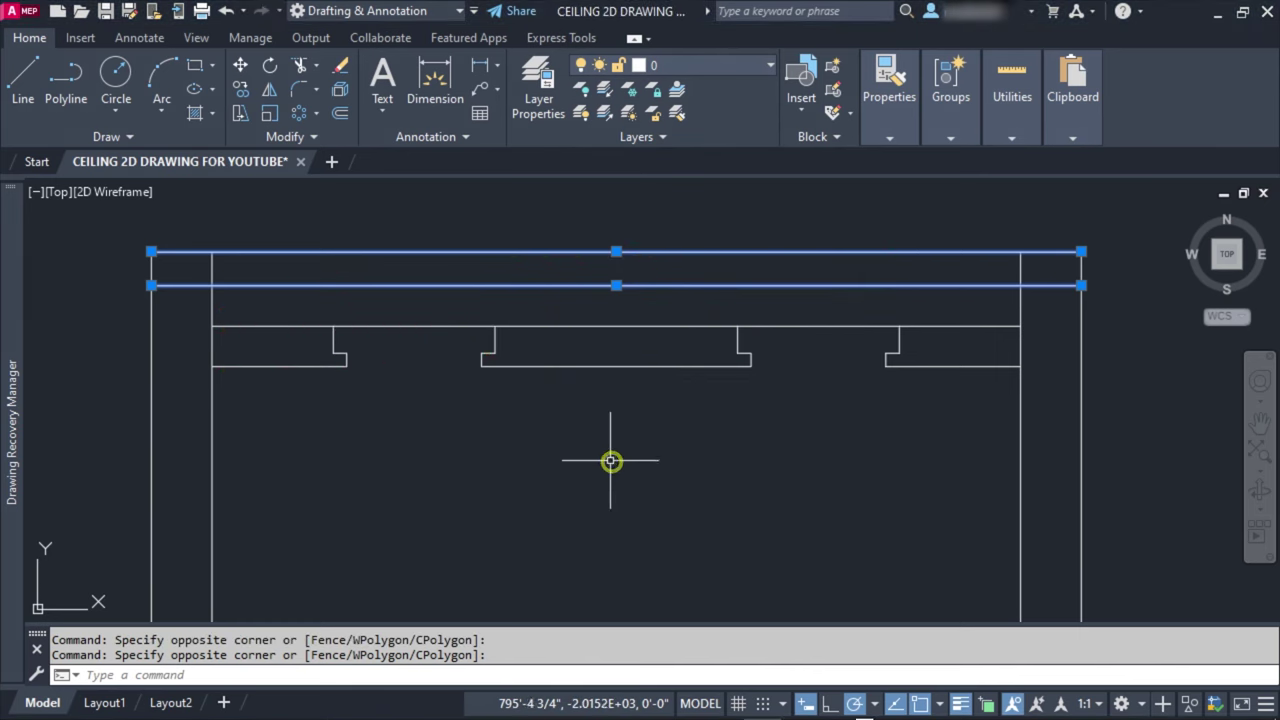
Step: Start the Donut tool with inside diameter 0 and outside diameter 1
{"action": "key", "text": "Escape"}
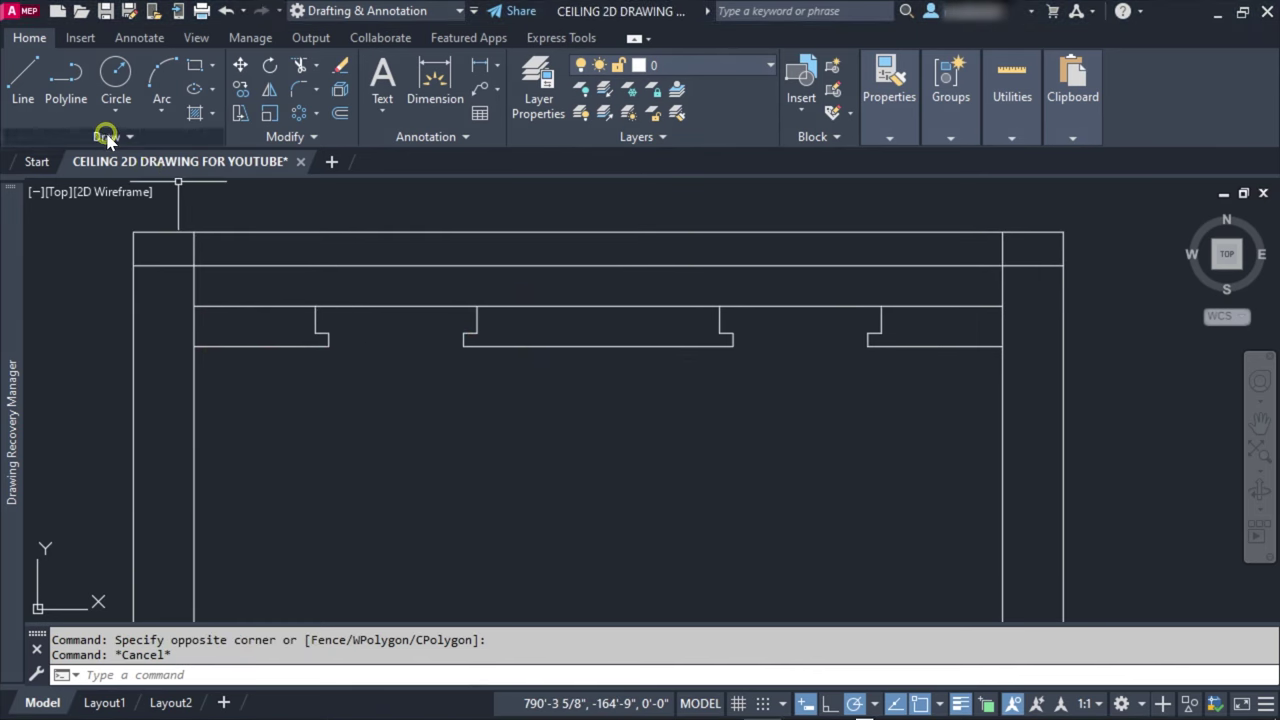
{"action": "left_click", "coordinate": [106, 136]}
{"action": "left_click", "coordinate": [113, 186]}
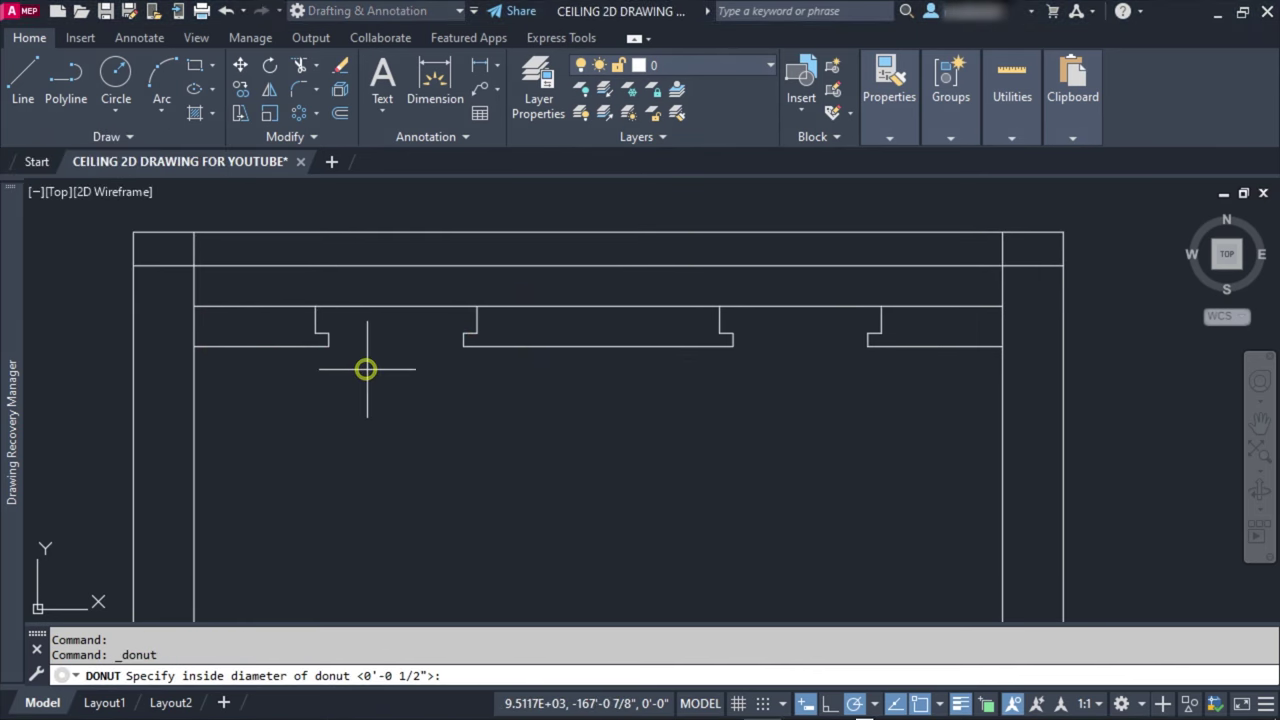
{"action": "type", "text": "0"}
{"action": "key", "text": "Return"}
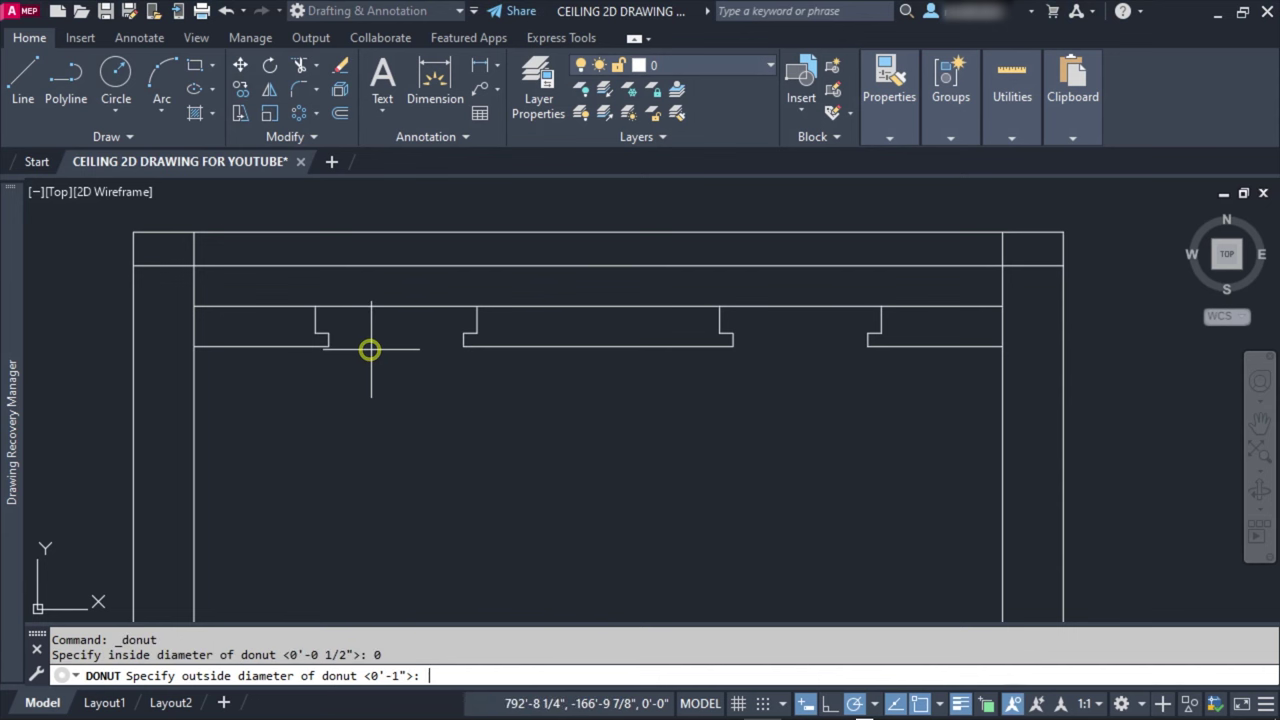
{"action": "type", "text": "1"}
{"action": "key", "text": "Return"}
Step: Place solid 1-inch dots at the four inner notch corners of the ceiling coves
{"action": "scroll", "coordinate": [314, 331], "scroll_direction": "up", "scroll_amount": 3}
{"action": "scroll", "coordinate": [318, 310], "scroll_direction": "up", "scroll_amount": 2}
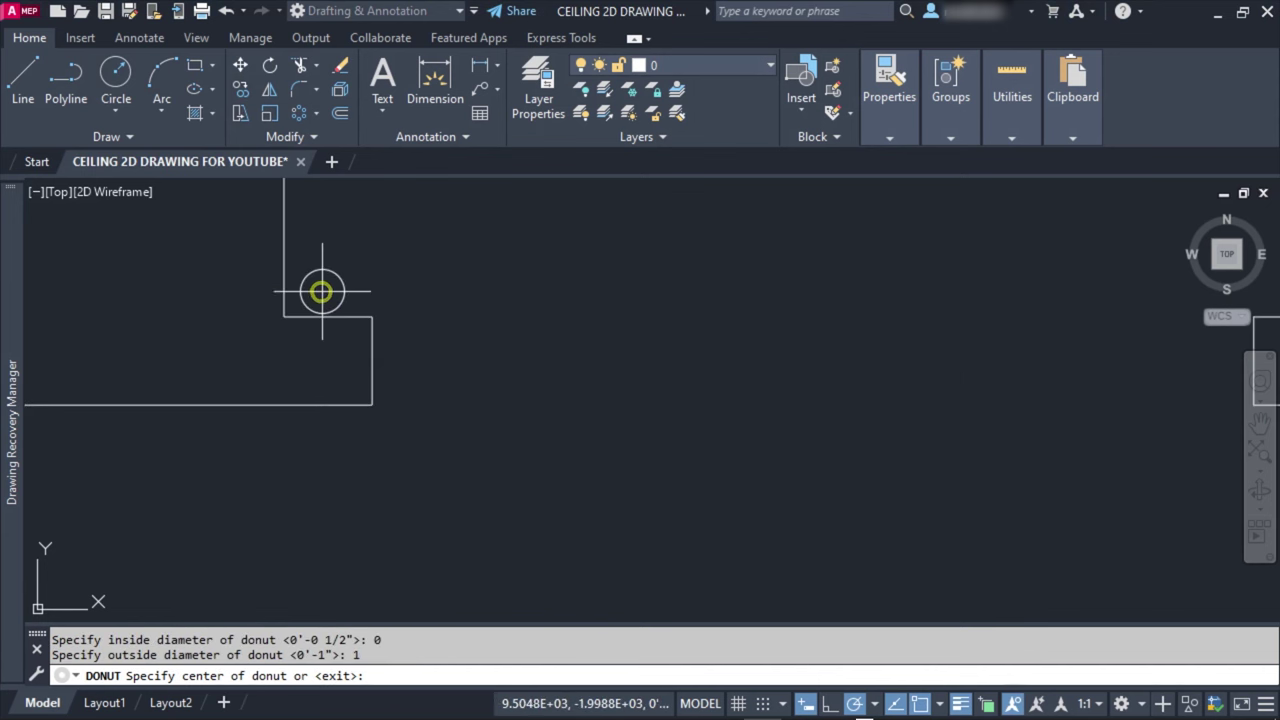
{"action": "left_click", "coordinate": [320, 284]}
{"action": "scroll", "coordinate": [780, 366], "scroll_direction": "down", "scroll_amount": 3}
{"action": "scroll", "coordinate": [461, 349], "scroll_direction": "up", "scroll_amount": 3}
{"action": "left_click", "coordinate": [407, 332]}
{"action": "scroll", "coordinate": [603, 431], "scroll_direction": "down", "scroll_amount": 3}
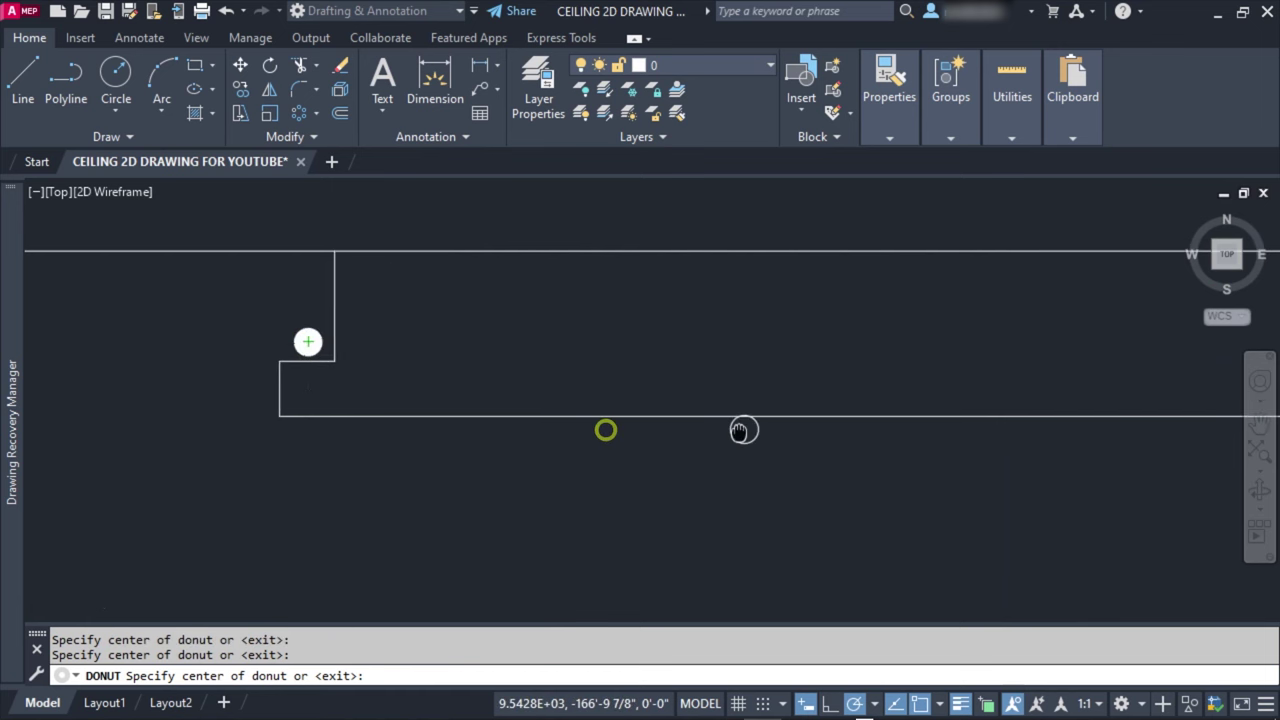
{"action": "scroll", "coordinate": [950, 350], "scroll_direction": "up", "scroll_amount": 3}
{"action": "left_click", "coordinate": [948, 350]}
{"action": "scroll", "coordinate": [1023, 434], "scroll_direction": "down", "scroll_amount": 3}
{"action": "scroll", "coordinate": [537, 449], "scroll_direction": "up", "scroll_amount": 3}
{"action": "scroll", "coordinate": [537, 449], "scroll_direction": "down", "scroll_amount": 3}
{"action": "scroll", "coordinate": [506, 297], "scroll_direction": "up", "scroll_amount": 3}
{"action": "left_click", "coordinate": [502, 248]}
{"action": "key", "text": "Escape"}
{"action": "scroll", "coordinate": [546, 354], "scroll_direction": "down", "scroll_amount": 3}
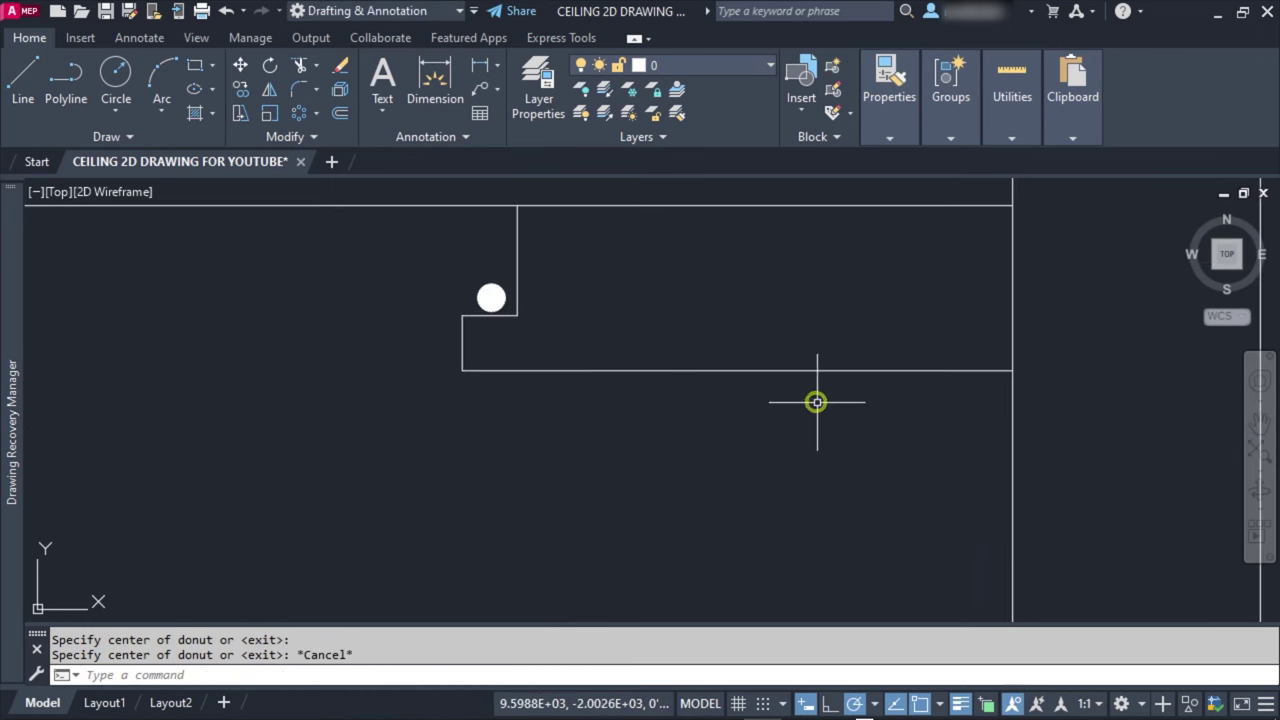
{"action": "scroll", "coordinate": [720, 366], "scroll_direction": "down", "scroll_amount": 3}
{"action": "scroll", "coordinate": [735, 458], "scroll_direction": "up", "scroll_amount": 3}
{"action": "scroll", "coordinate": [735, 458], "scroll_direction": "down", "scroll_amount": 3}
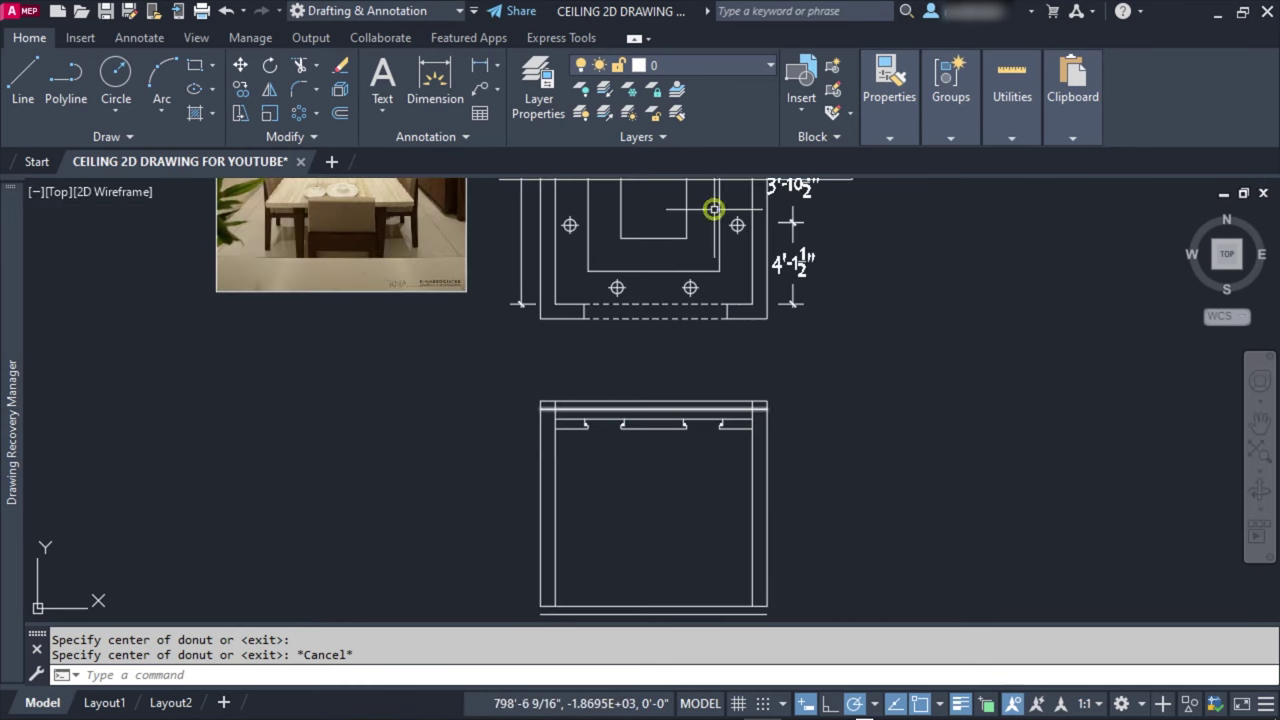
Step: Draw a line from the cove dot's centre down below it
{"action": "left_click", "coordinate": [22, 75]}
{"action": "scroll", "coordinate": [708, 275], "scroll_direction": "up", "scroll_amount": 5}
{"action": "left_click", "coordinate": [708, 275]}
{"action": "scroll", "coordinate": [708, 275], "scroll_direction": "down", "scroll_amount": 3}
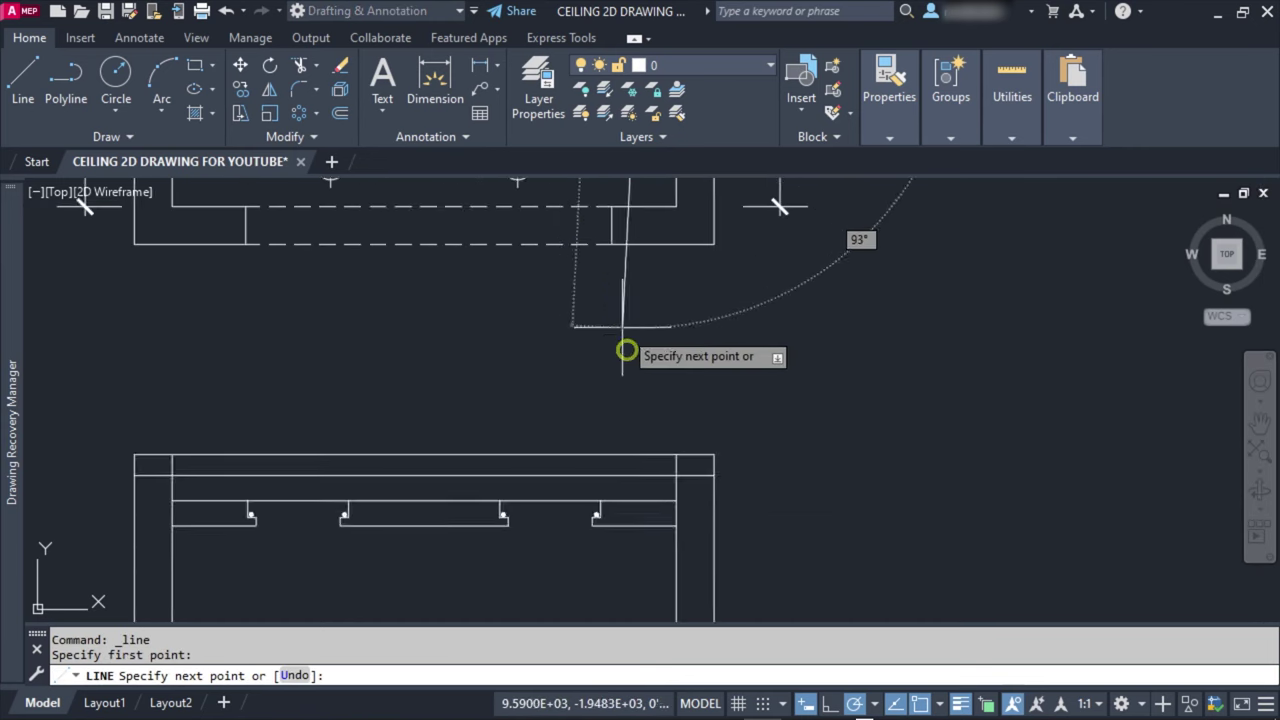
{"action": "scroll", "coordinate": [620, 323], "scroll_direction": "down", "scroll_amount": 2}
{"action": "left_click", "coordinate": [633, 447]}
{"action": "key", "text": "Escape"}
{"action": "scroll", "coordinate": [633, 445], "scroll_direction": "up", "scroll_amount": 5}
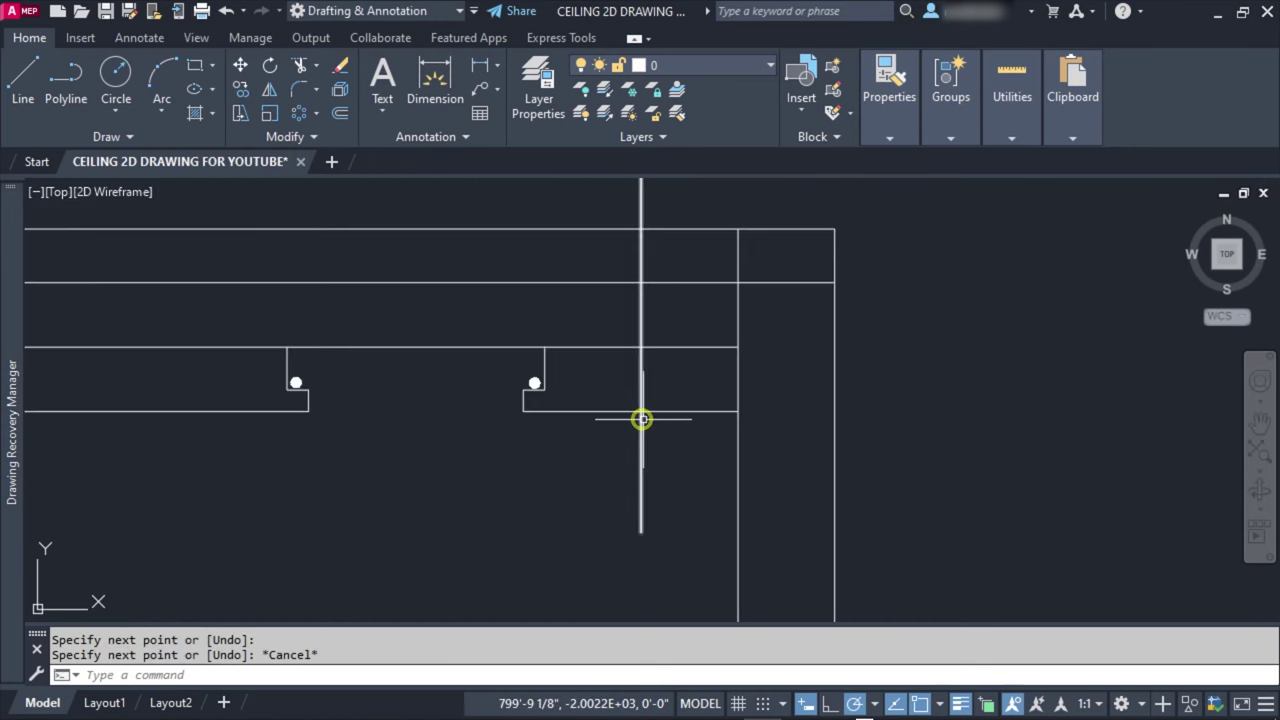
Step: Draw a second line, then erase the stray vertical line
{"action": "left_click", "coordinate": [22, 78]}
{"action": "scroll", "coordinate": [646, 436], "scroll_direction": "up", "scroll_amount": 4}
{"action": "left_click", "coordinate": [574, 371]}
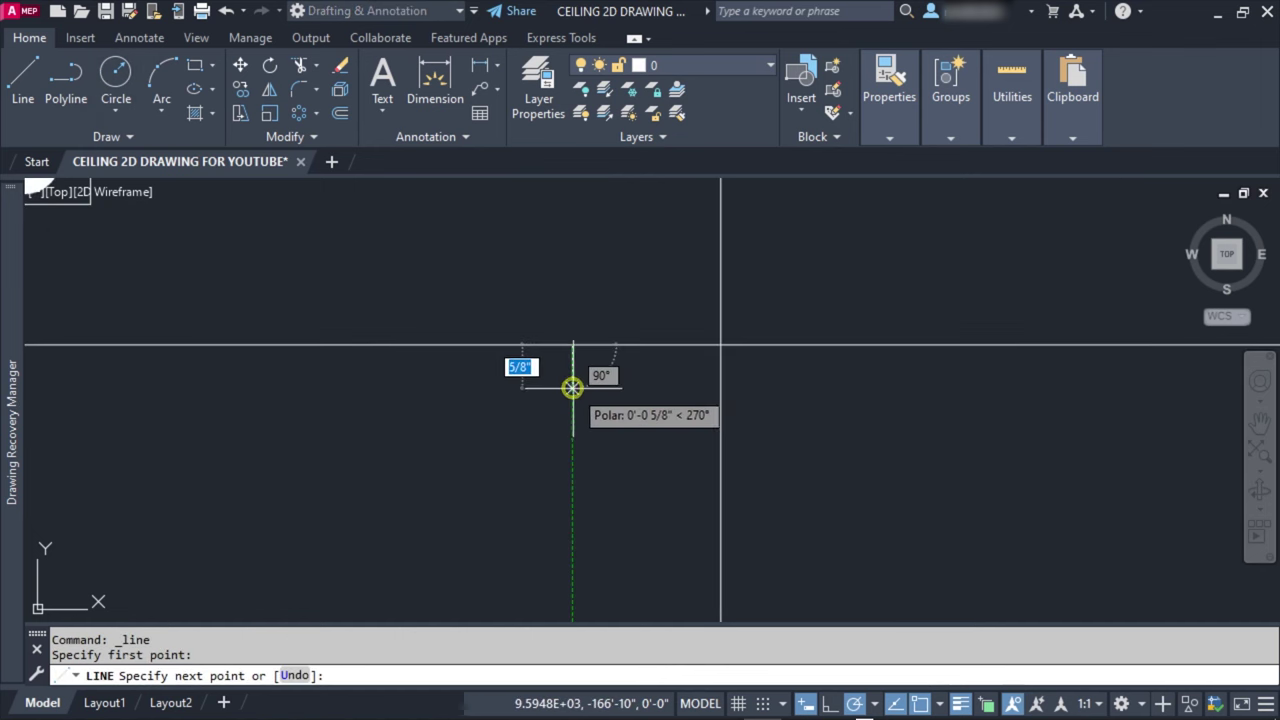
{"action": "scroll", "coordinate": [571, 378], "scroll_direction": "up", "scroll_amount": 4}
{"action": "left_click", "coordinate": [720, 386]}
{"action": "key", "text": "Escape"}
{"action": "left_click_drag", "start_coordinate": [771, 491], "coordinate": [603, 483]}
{"action": "type", "text": "e"}
{"action": "key", "text": "Return"}
Step: Attempt to mirror the L-shaped lines, cancel, and pan to the right cove
{"action": "left_click", "coordinate": [621, 454]}
{"action": "left_click", "coordinate": [499, 384]}
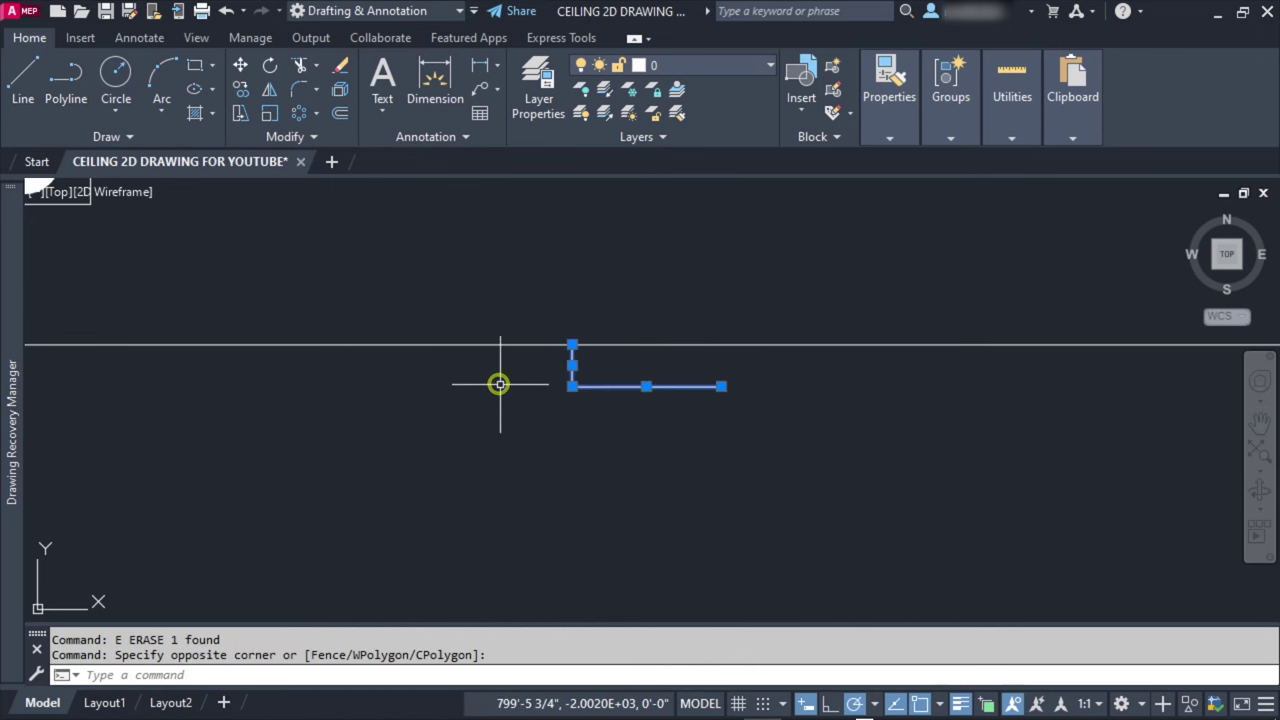
{"action": "type", "text": "i"}
{"action": "key", "text": "Return"}
{"action": "left_click", "coordinate": [721, 386]}
{"action": "left_click", "coordinate": [720, 306]}
{"action": "key", "text": "Escape"}
{"action": "middle_click_drag", "start_coordinate": [717, 303], "coordinate": [833, 395]}
{"action": "scroll", "coordinate": [833, 395], "scroll_direction": "down", "scroll_amount": 2}
Step: Draw the fixture bar below the right cove and its first slanted ray
{"action": "left_click", "coordinate": [22, 80]}
{"action": "scroll", "coordinate": [911, 357], "scroll_direction": "up", "scroll_amount": 5}
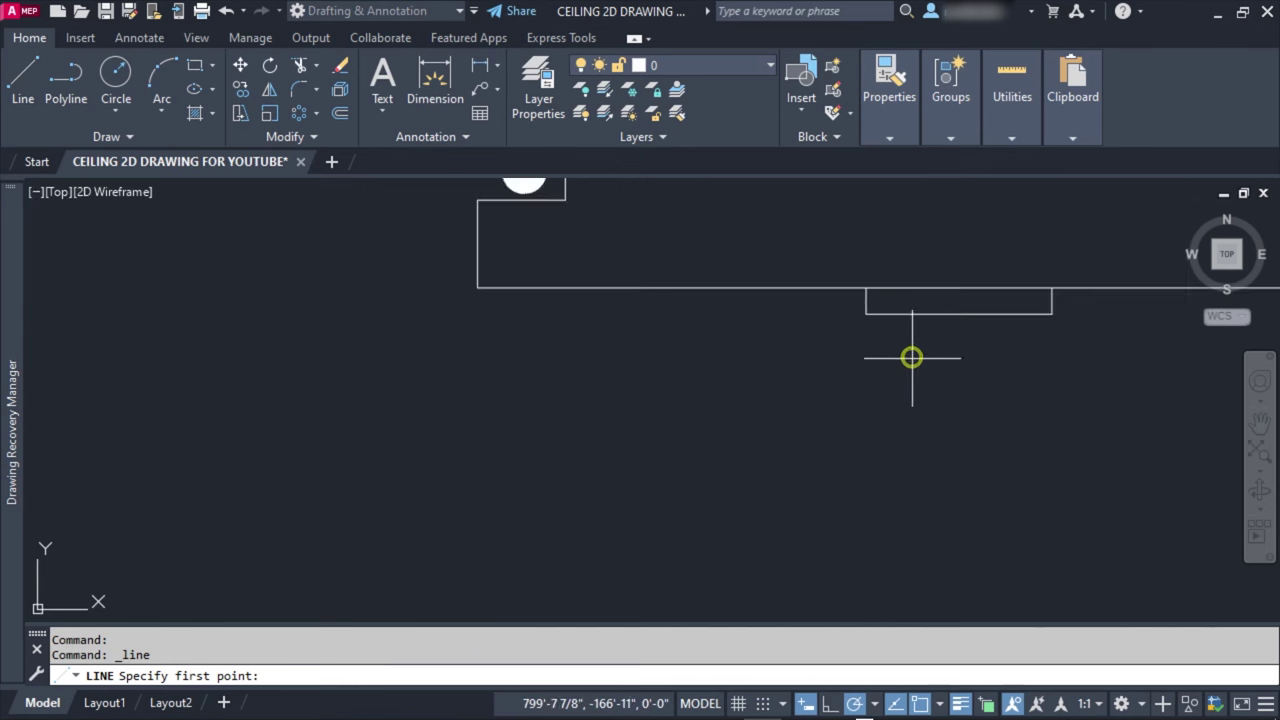
{"action": "left_click", "coordinate": [880, 358]}
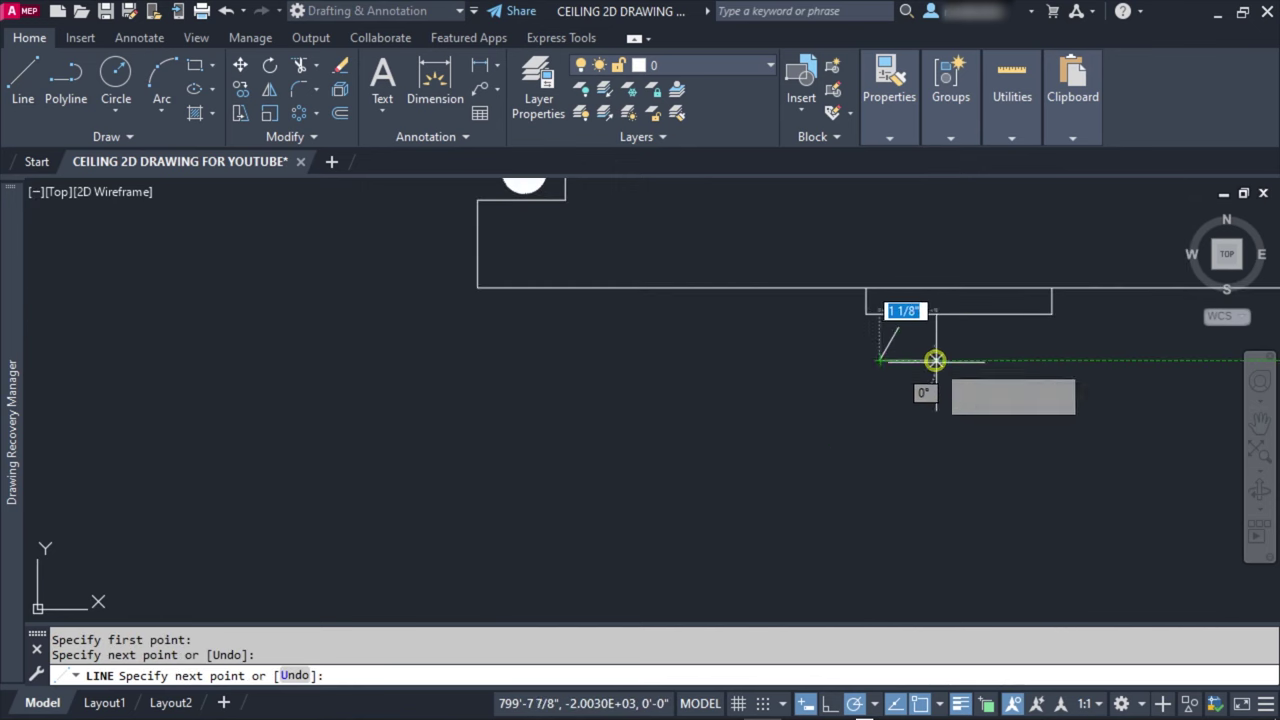
{"action": "scroll", "coordinate": [931, 357], "scroll_direction": "up", "scroll_amount": 2}
{"action": "middle_click_drag", "start_coordinate": [931, 357], "coordinate": [638, 367]}
{"action": "scroll", "coordinate": [640, 368], "scroll_direction": "up", "scroll_amount": 2}
{"action": "key", "text": "Return"}
{"action": "key", "text": "Return"}
{"action": "left_click", "coordinate": [595, 337]}
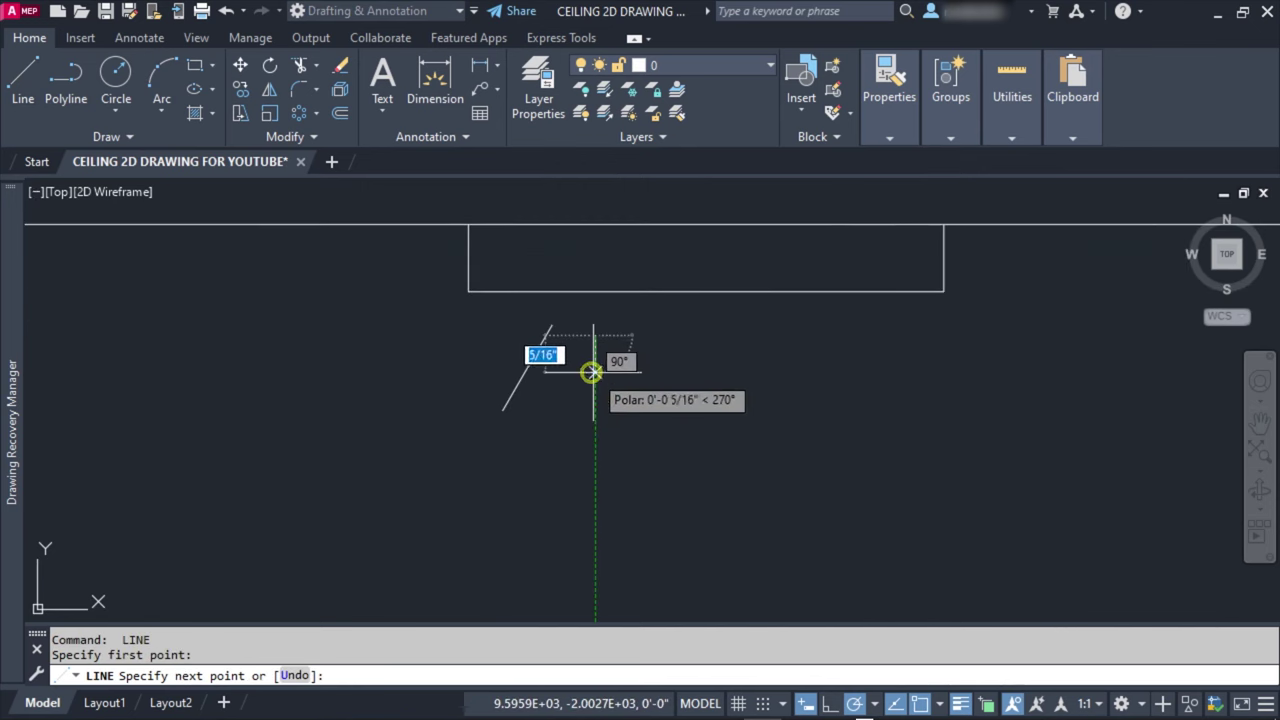
{"action": "left_click", "coordinate": [549, 414]}
{"action": "key", "text": "Escape"}
Step: Copy the slanted ray to the right to add more rays
{"action": "left_click", "coordinate": [640, 345]}
{"action": "left_click", "coordinate": [629, 346]}
{"action": "key", "text": "space"}
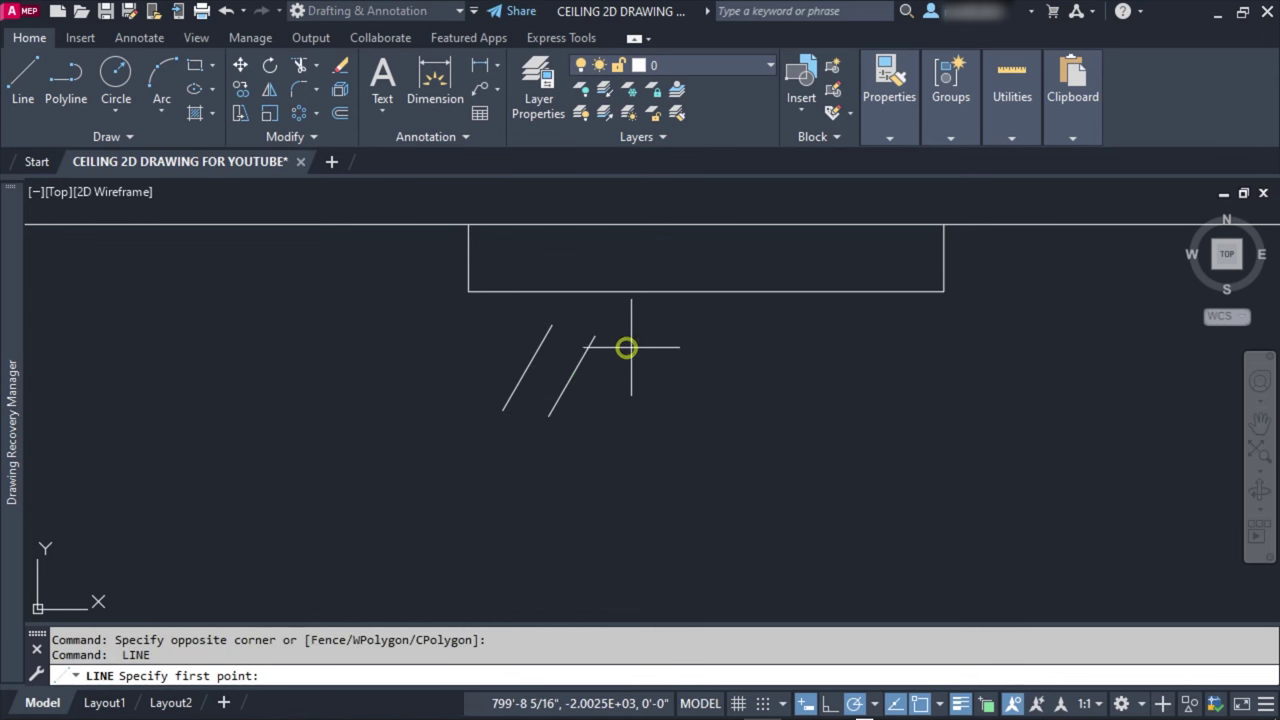
{"action": "key", "text": "Escape"}
{"action": "left_click", "coordinate": [610, 348]}
{"action": "left_click", "coordinate": [526, 354]}
{"action": "left_click", "coordinate": [543, 363]}
{"action": "key", "text": "Escape"}
{"action": "left_click", "coordinate": [597, 391]}
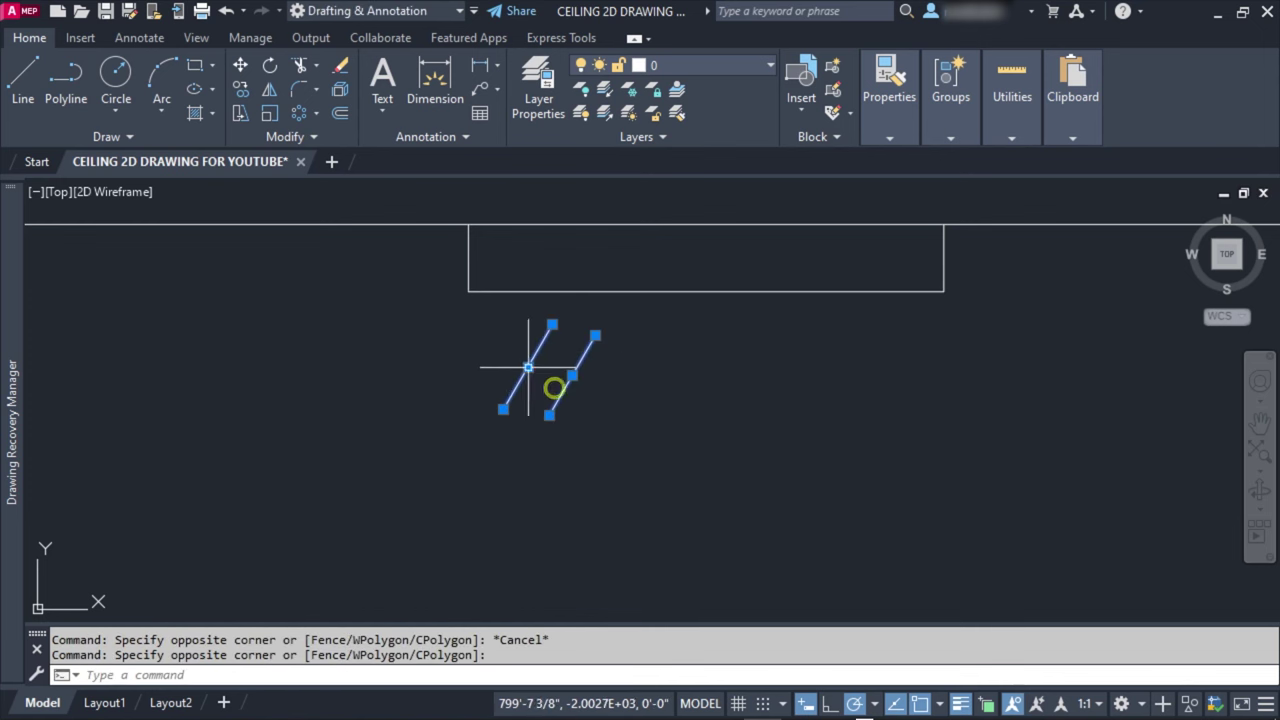
{"action": "left_click", "coordinate": [569, 359]}
{"action": "key", "text": "Return"}
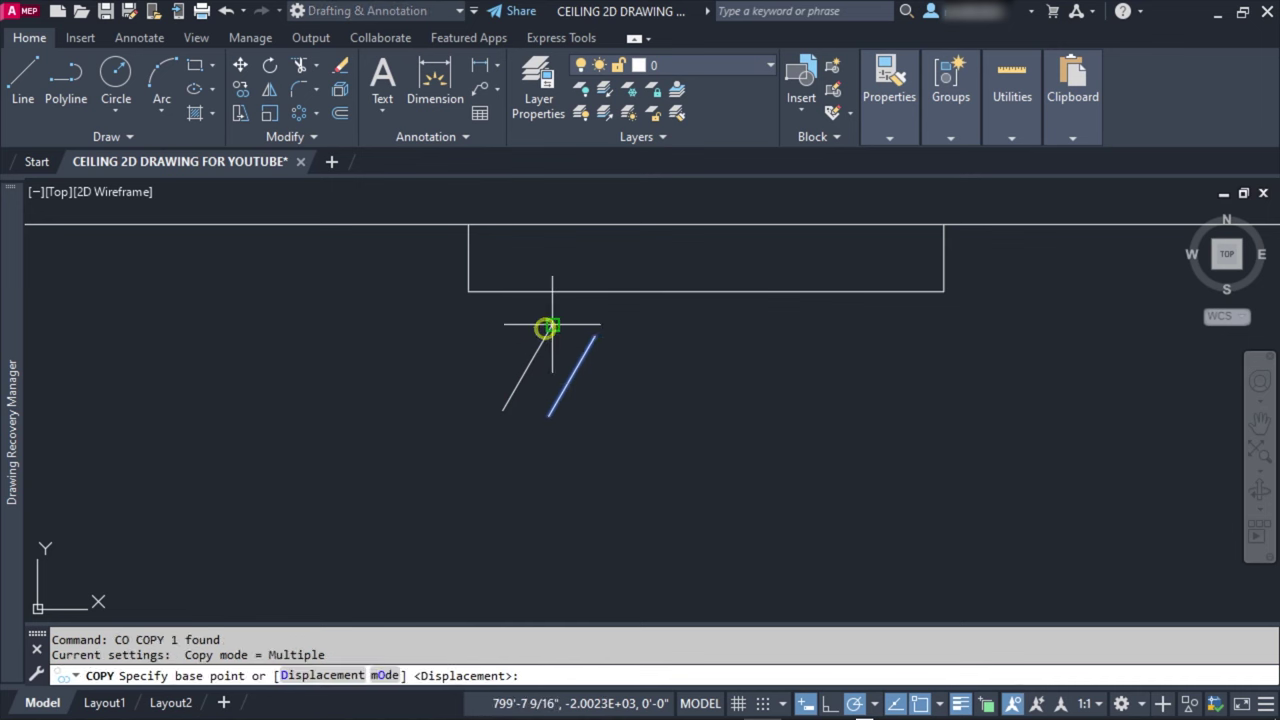
{"action": "left_click", "coordinate": [552, 324]}
{"action": "left_click", "coordinate": [594, 324]}
{"action": "key", "text": "Escape"}
Step: Mirror the three slanted rays across the fixture's centre, keeping the originals
{"action": "left_click", "coordinate": [720, 317]}
{"action": "left_click", "coordinate": [459, 371]}
{"action": "key", "text": "Return"}
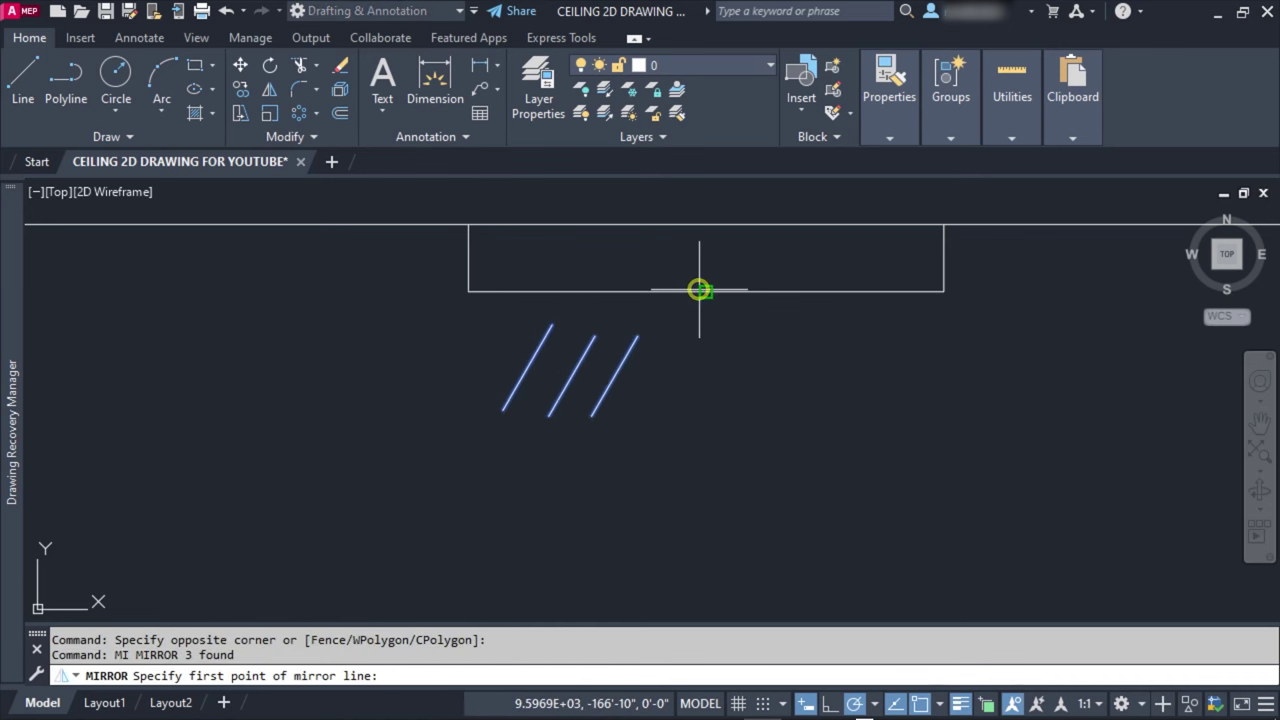
{"action": "left_click", "coordinate": [705, 291]}
{"action": "left_click", "coordinate": [706, 420]}
{"action": "key", "text": "Escape"}
Step: Draw a short line across the tops of the mirrored rays
{"action": "left_click", "coordinate": [22, 75]}
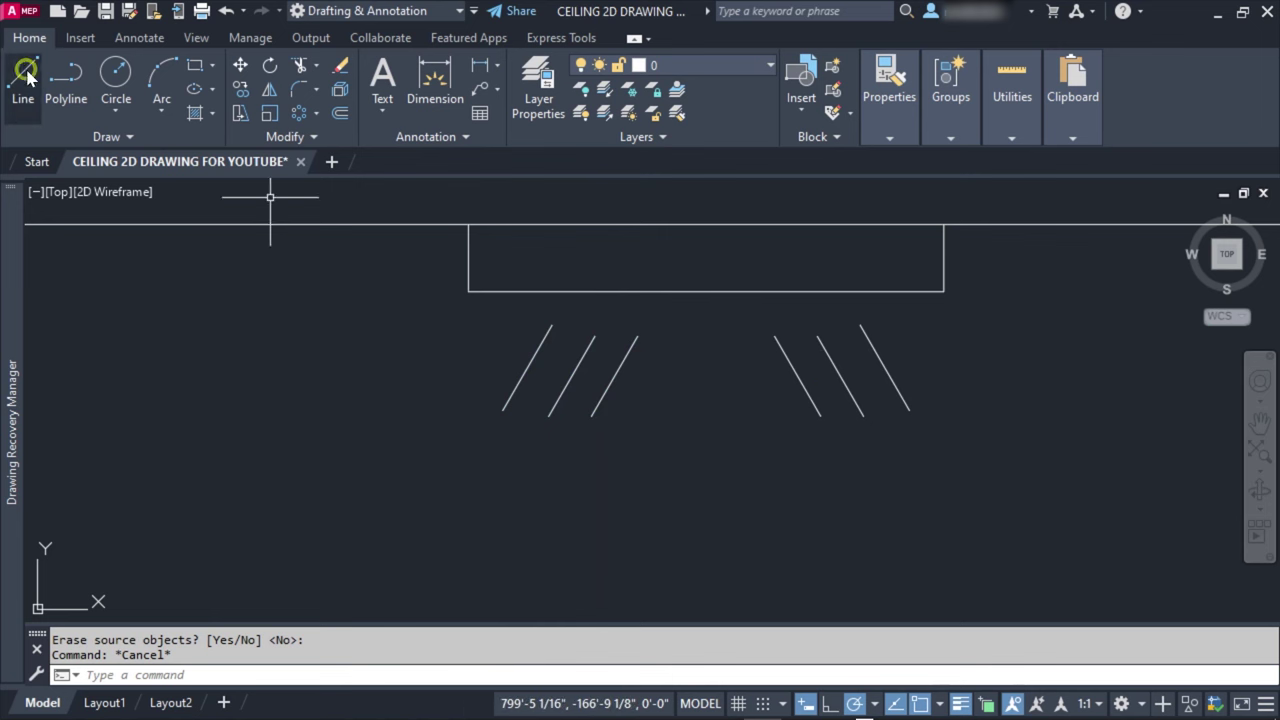
{"action": "left_click", "coordinate": [684, 342]}
{"action": "left_click", "coordinate": [740, 346]}
{"action": "key", "text": "Return"}
{"action": "key", "text": "Return"}
{"action": "left_click", "coordinate": [766, 408]}
{"action": "key", "text": "Escape"}
{"action": "scroll", "coordinate": [795, 369], "scroll_direction": "down", "scroll_amount": 5}
{"action": "scroll", "coordinate": [795, 369], "scroll_direction": "down", "scroll_amount": 2}
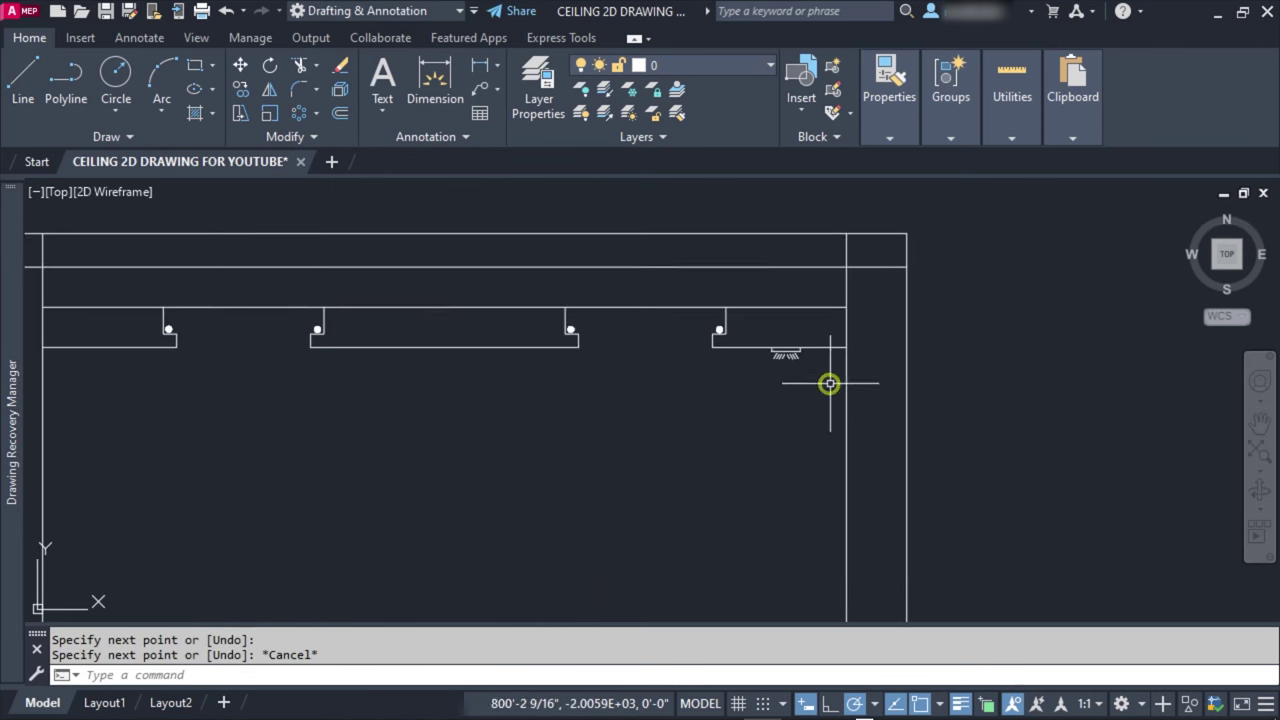
Step: Mirror the light fixture symbol to sit beneath the leftmost ceiling cove
{"action": "scroll", "coordinate": [843, 420], "scroll_direction": "down", "scroll_amount": 2}
{"action": "scroll", "coordinate": [859, 339], "scroll_direction": "up", "scroll_amount": 4}
{"action": "left_click", "coordinate": [834, 251]}
{"action": "left_click", "coordinate": [1077, 406]}
{"action": "key", "text": "Return"}
{"action": "scroll", "coordinate": [926, 365], "scroll_direction": "down", "scroll_amount": 5}
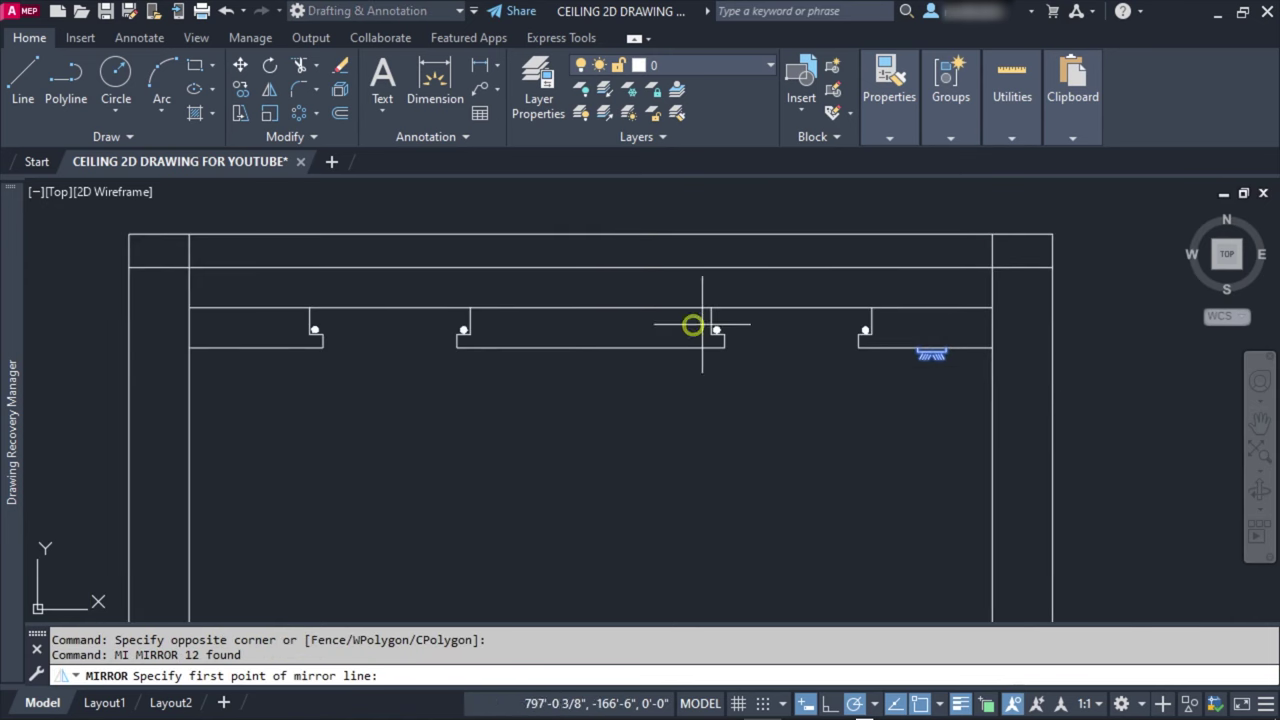
{"action": "left_click", "coordinate": [597, 309]}
{"action": "left_click", "coordinate": [587, 430]}
{"action": "key", "text": "Escape"}
{"action": "scroll", "coordinate": [808, 420], "scroll_direction": "down", "scroll_amount": 2}
{"action": "scroll", "coordinate": [674, 371], "scroll_direction": "down", "scroll_amount": 1}
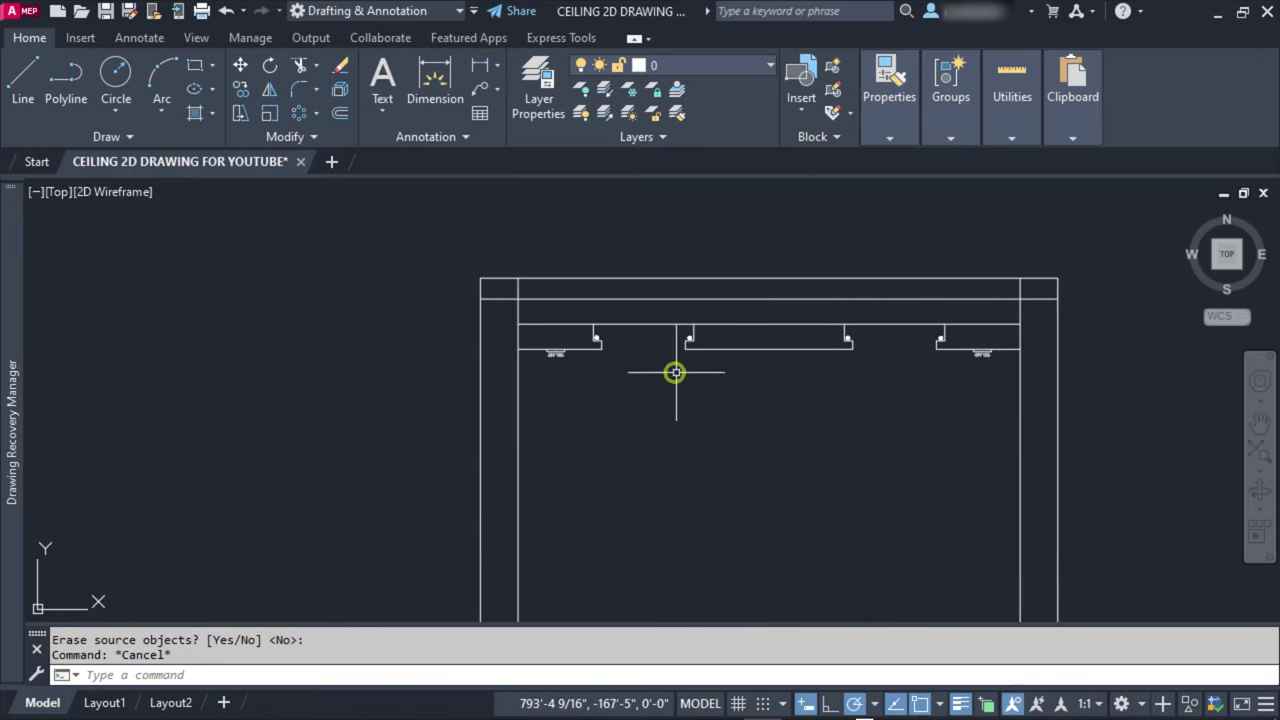
{"action": "scroll", "coordinate": [560, 394], "scroll_direction": "down", "scroll_amount": 2}
{"action": "scroll", "coordinate": [634, 320], "scroll_direction": "down", "scroll_amount": 1}
{"action": "scroll", "coordinate": [598, 313], "scroll_direction": "up", "scroll_amount": 2}
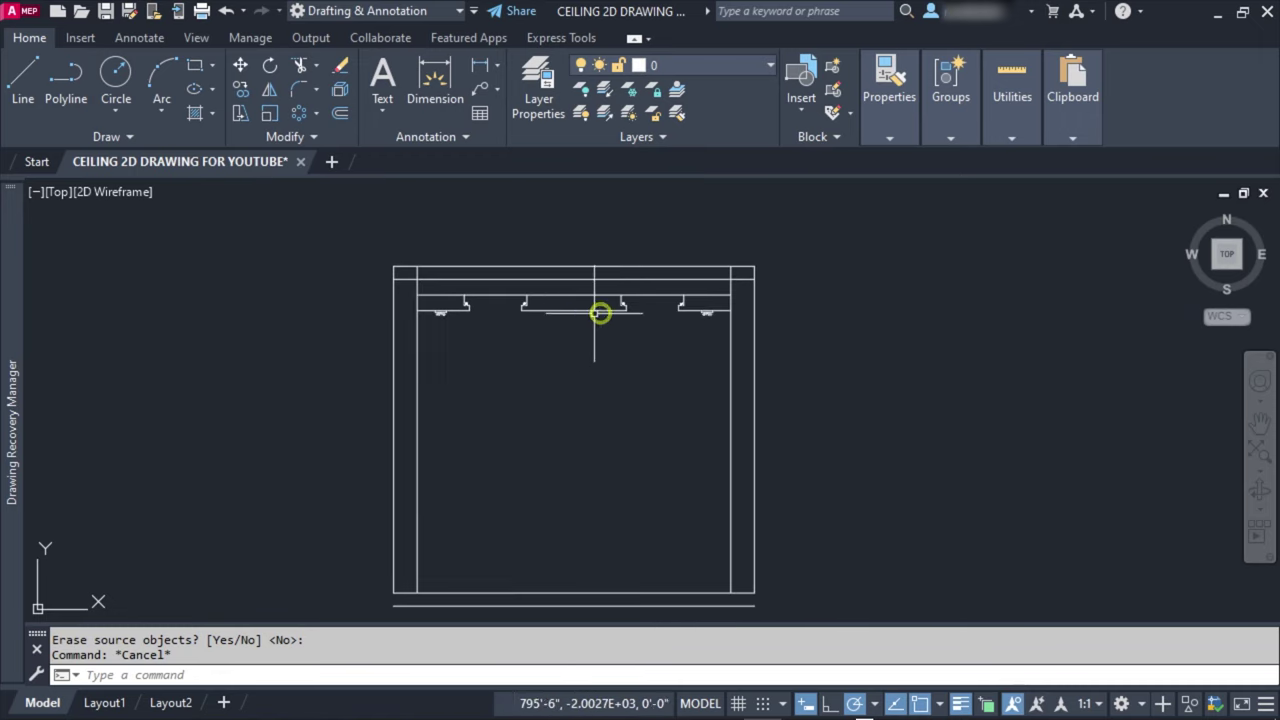
Step: Try trimming lines, undo the trim, and start a linear dimension at the right ceiling
{"action": "key", "text": "Escape"}
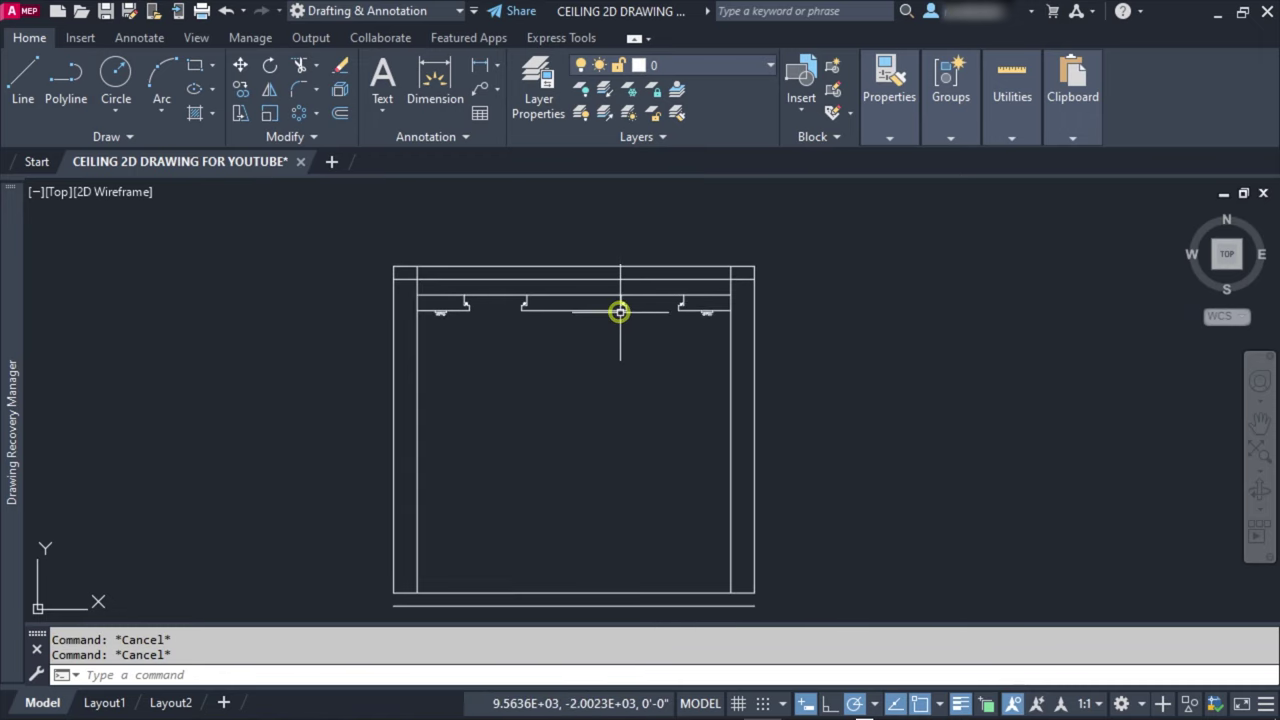
{"action": "type", "text": "Tr"}
{"action": "key", "text": "Return"}
{"action": "scroll", "coordinate": [414, 277], "scroll_direction": "up", "scroll_amount": 3}
{"action": "left_click", "coordinate": [634, 251]}
{"action": "scroll", "coordinate": [643, 309], "scroll_direction": "down", "scroll_amount": 2}
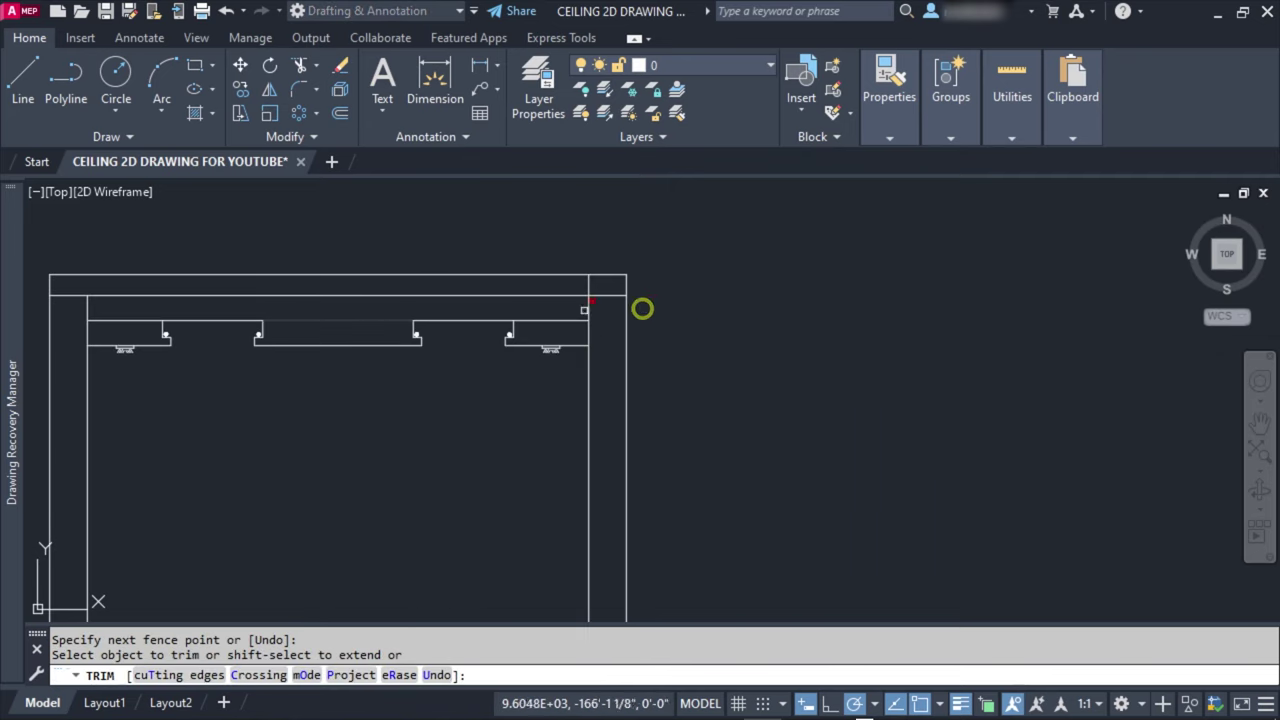
{"action": "scroll", "coordinate": [410, 263], "scroll_direction": "up", "scroll_amount": 2}
{"action": "scroll", "coordinate": [410, 263], "scroll_direction": "down", "scroll_amount": 2}
{"action": "scroll", "coordinate": [563, 283], "scroll_direction": "down", "scroll_amount": 2}
{"action": "key", "text": "ctrl+z"}
{"action": "scroll", "coordinate": [414, 340], "scroll_direction": "up", "scroll_amount": 3}
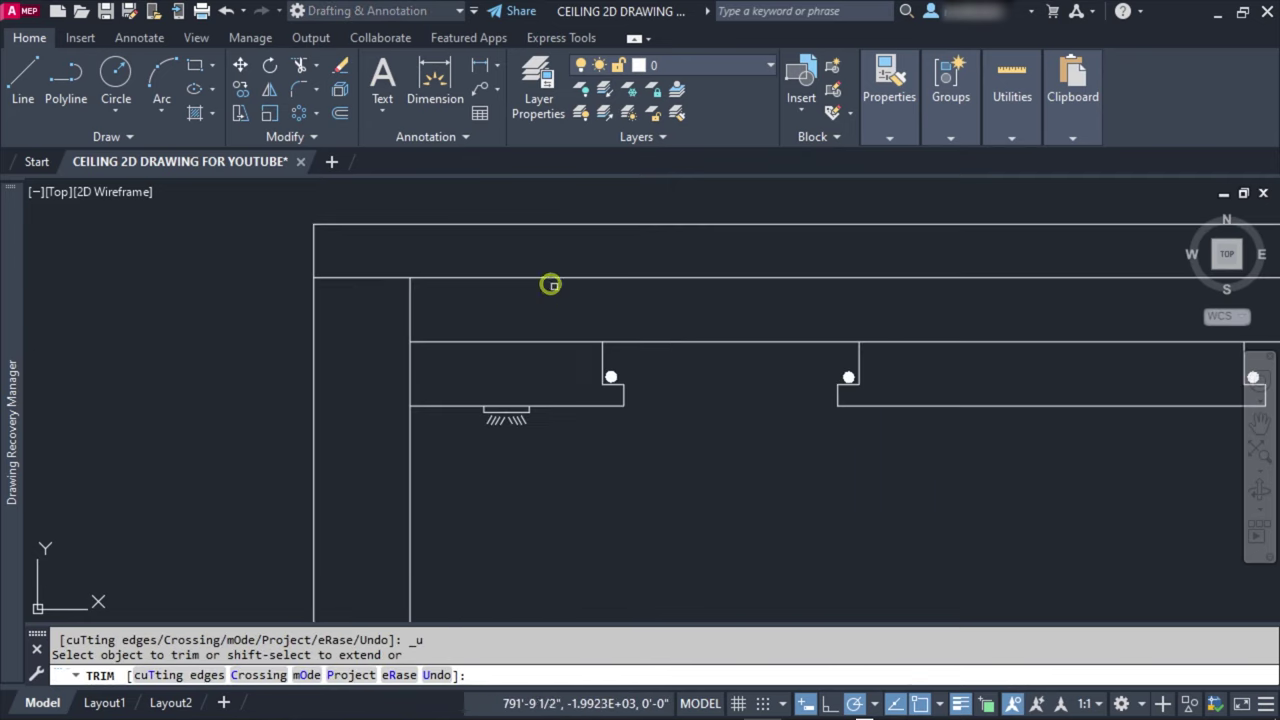
{"action": "scroll", "coordinate": [551, 280], "scroll_direction": "down", "scroll_amount": 1}
{"action": "key", "text": "Escape"}
{"action": "scroll", "coordinate": [280, 262], "scroll_direction": "down", "scroll_amount": 2}
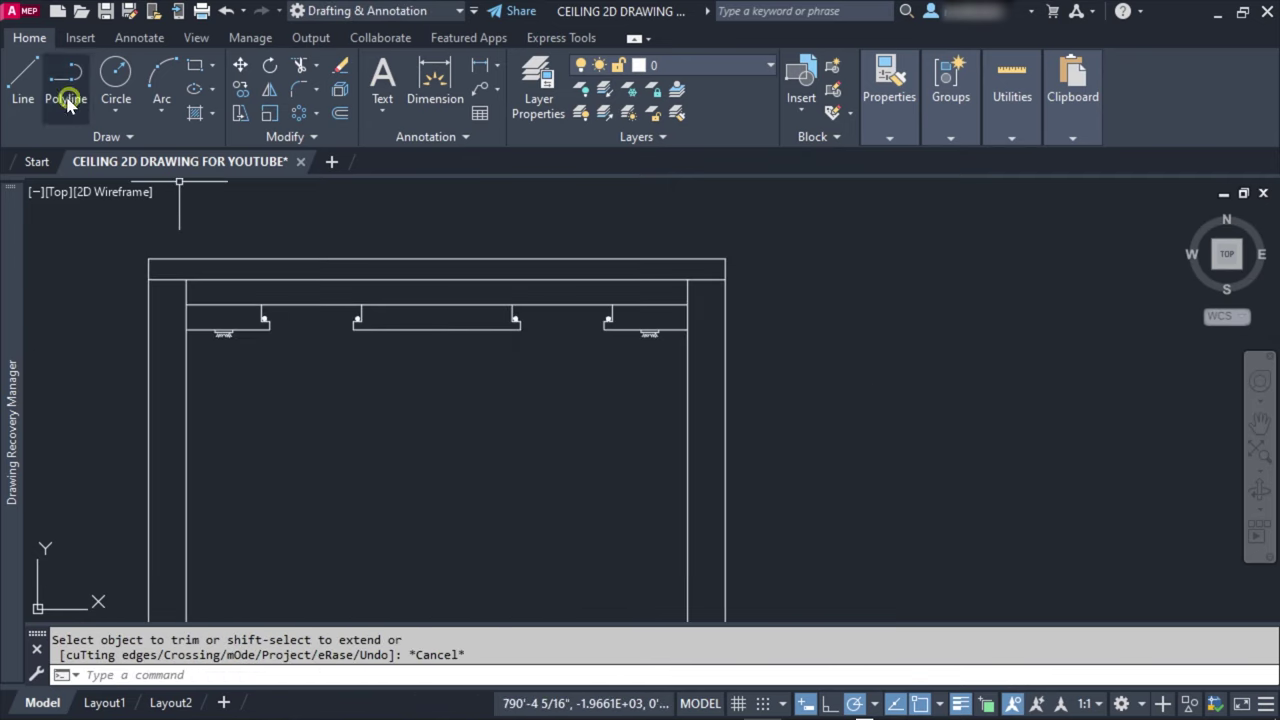
{"action": "left_click", "coordinate": [492, 64]}
{"action": "scroll", "coordinate": [766, 363], "scroll_direction": "up", "scroll_amount": 3}
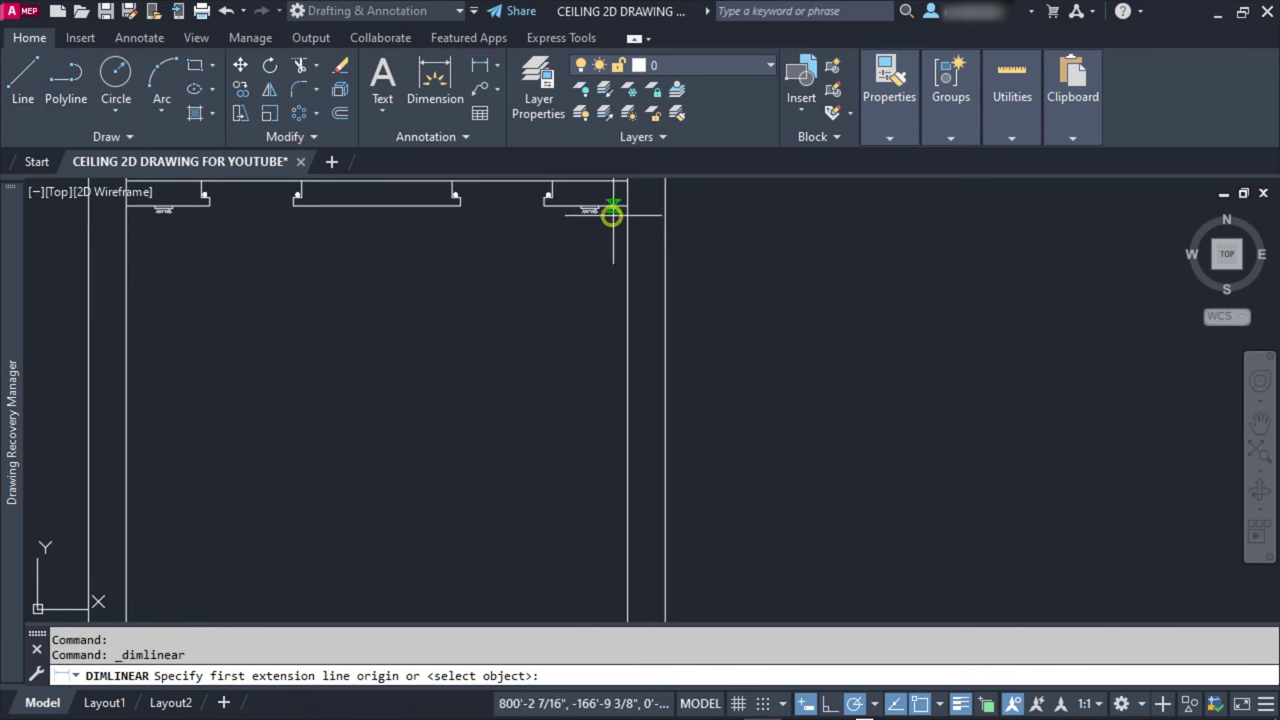
Step: Place the 9' vertical height dimension to the right of the ceiling section
{"action": "left_click", "coordinate": [609, 209]}
{"action": "scroll", "coordinate": [603, 357], "scroll_direction": "down", "scroll_amount": 5}
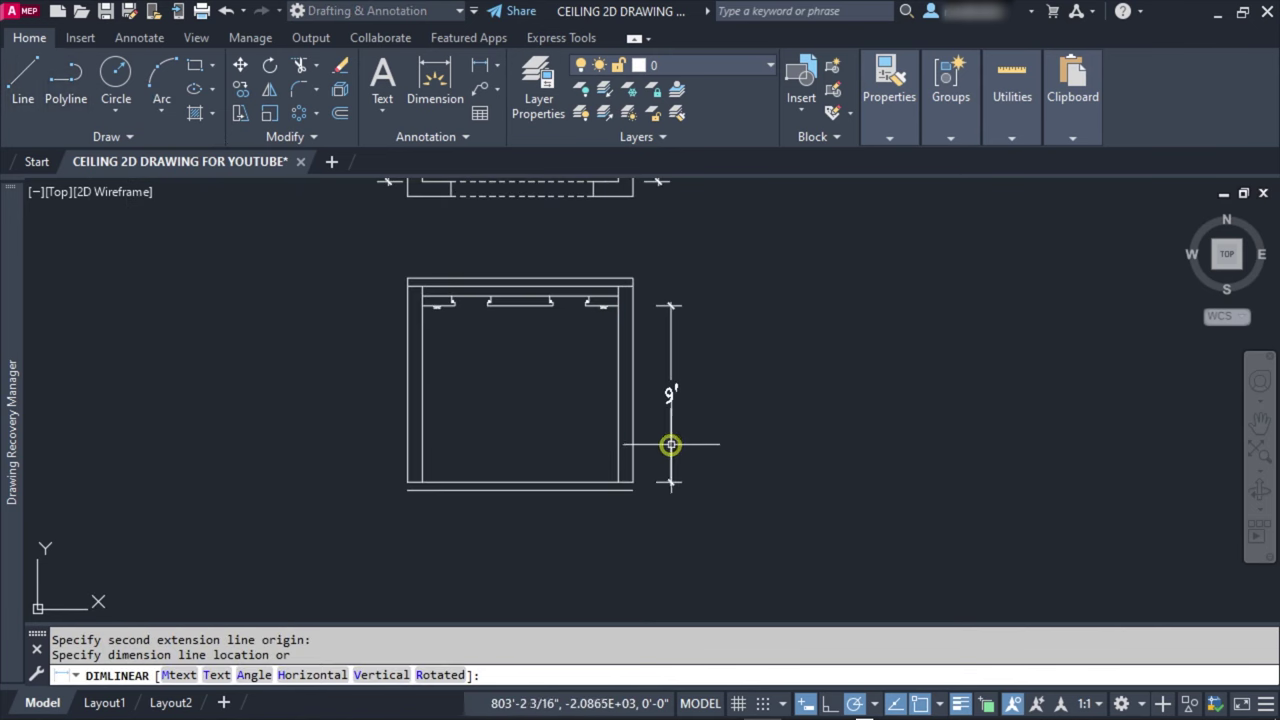
{"action": "left_click", "coordinate": [670, 450]}
{"action": "key", "text": "Escape"}
{"action": "scroll", "coordinate": [437, 480], "scroll_direction": "up", "scroll_amount": 2}
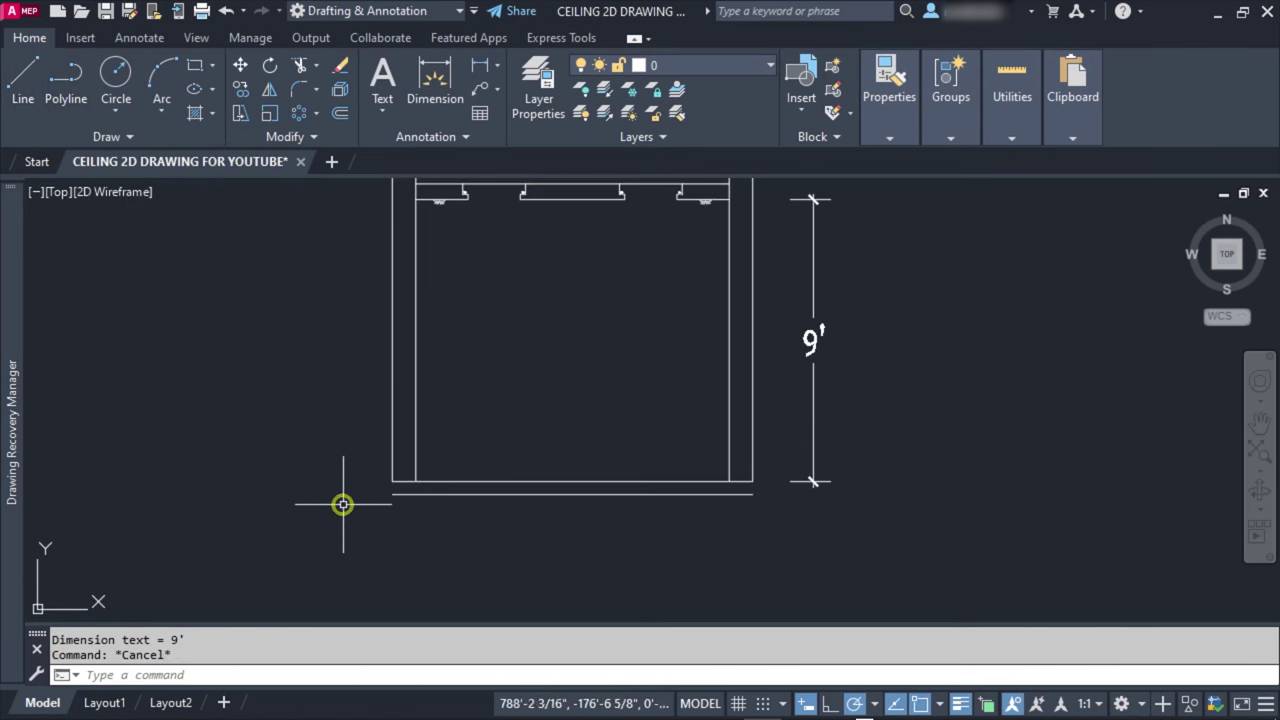
Step: Stretch the floor lines further left and right past the dimension
{"action": "left_click", "coordinate": [425, 482]}
{"action": "left_click", "coordinate": [386, 489]}
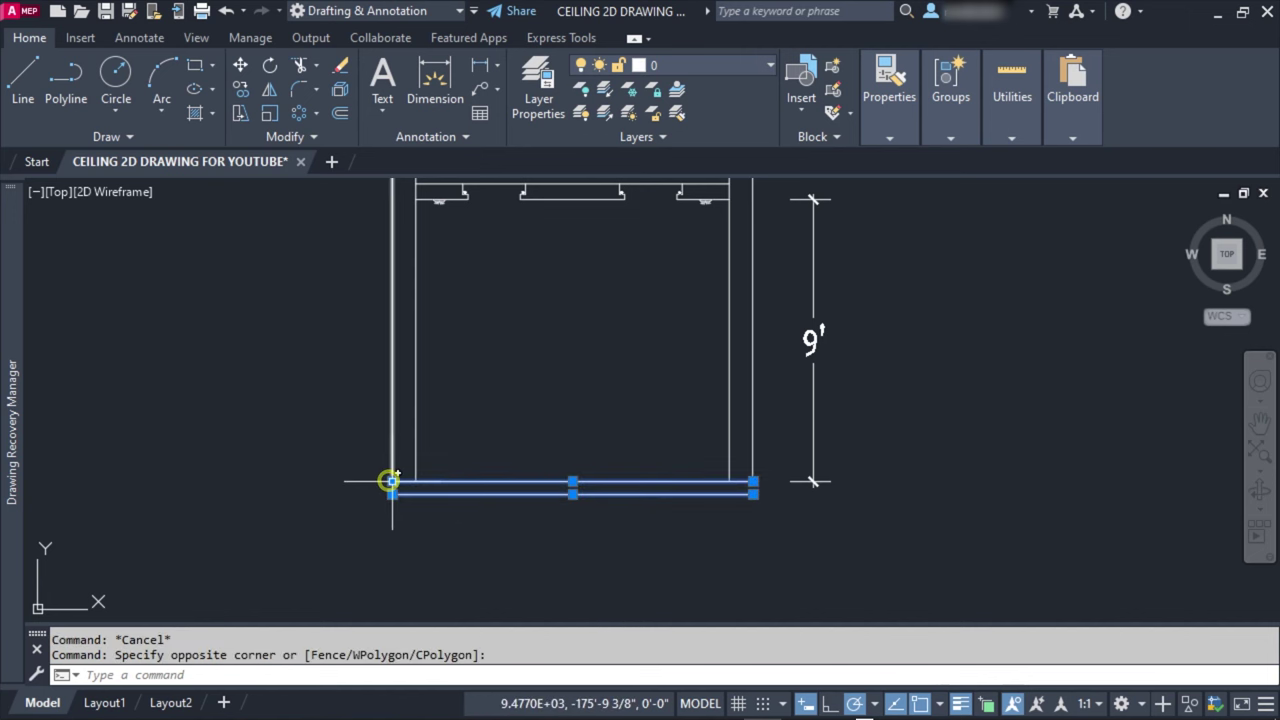
{"action": "left_click", "coordinate": [391, 482]}
{"action": "left_click", "coordinate": [297, 497]}
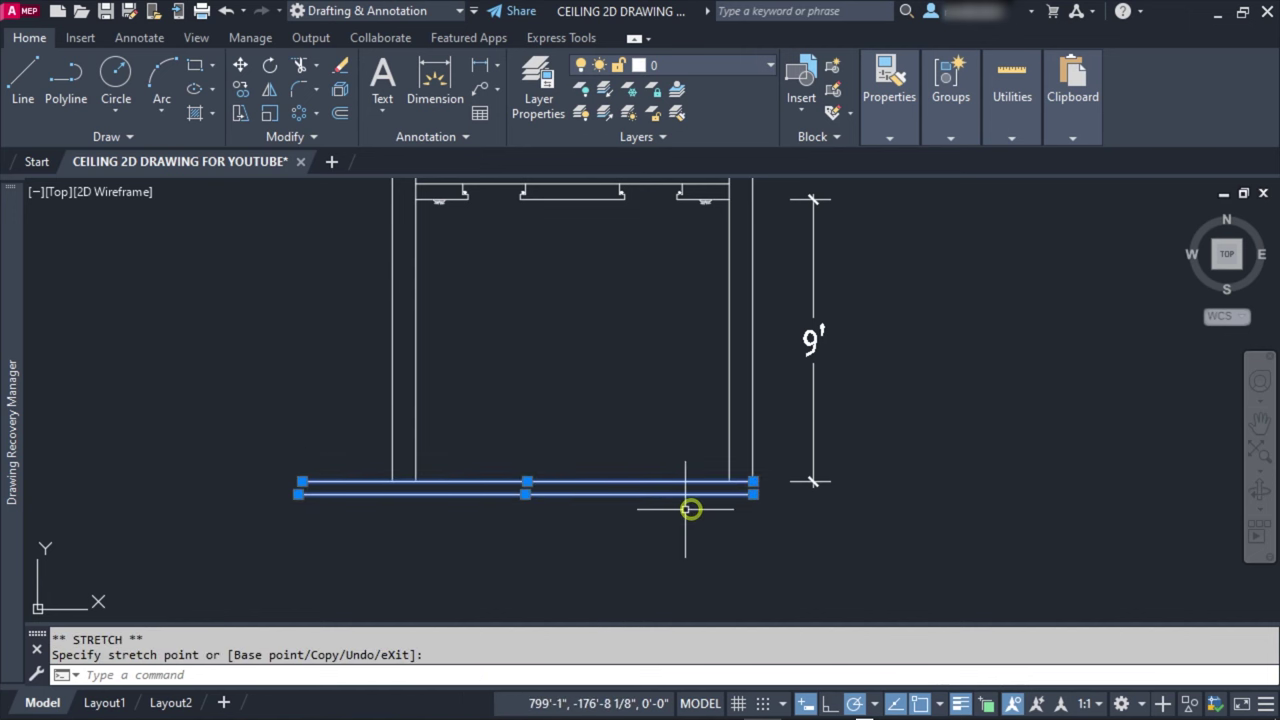
{"action": "left_click", "coordinate": [886, 500]}
{"action": "key", "text": "Escape"}
Step: Draw the marker's slanted stroke up from the floor line and a horizontal line beside it
{"action": "left_click", "coordinate": [22, 80]}
{"action": "scroll", "coordinate": [951, 485], "scroll_direction": "up", "scroll_amount": 6}
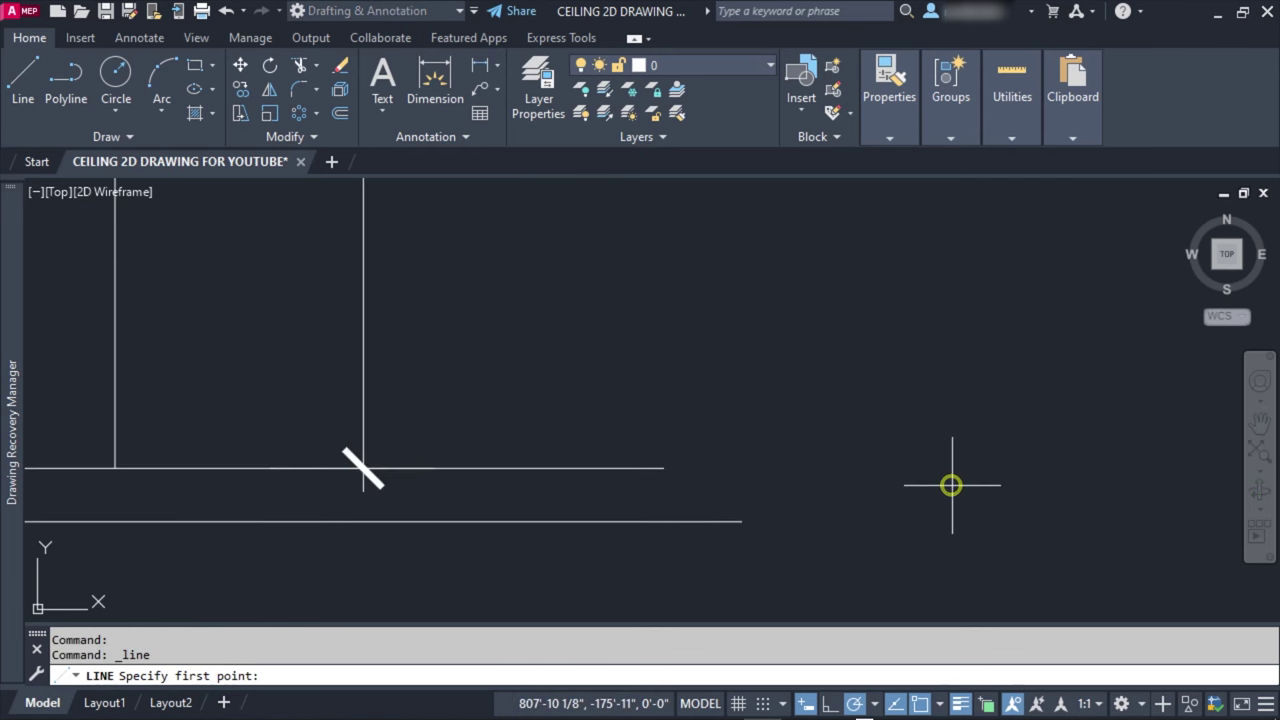
{"action": "left_click", "coordinate": [563, 466]}
{"action": "left_click", "coordinate": [533, 415]}
{"action": "left_click", "coordinate": [845, 415]}
{"action": "key", "text": "Escape"}
{"action": "key", "text": "Return"}
{"action": "key", "text": "Escape"}
Step: Mirror the slanted stroke about a vertical axis to form the inverted-triangle V
{"action": "left_click", "coordinate": [549, 441]}
{"action": "left_click", "coordinate": [466, 441]}
{"action": "type", "text": "mi"}
{"action": "key", "text": "Return"}
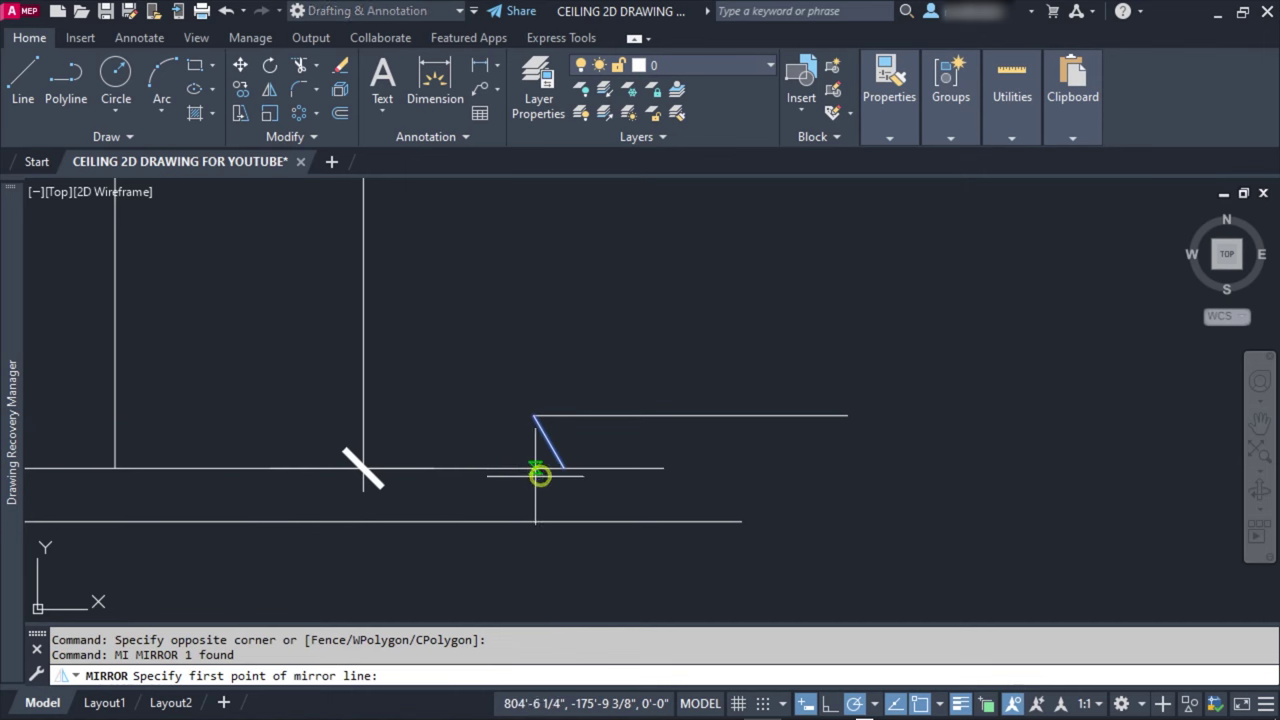
{"action": "left_click", "coordinate": [559, 468]}
{"action": "left_click", "coordinate": [552, 371]}
{"action": "key", "text": "Return"}
{"action": "key", "text": "Escape"}
{"action": "scroll", "coordinate": [874, 394], "scroll_direction": "down", "scroll_amount": 2}
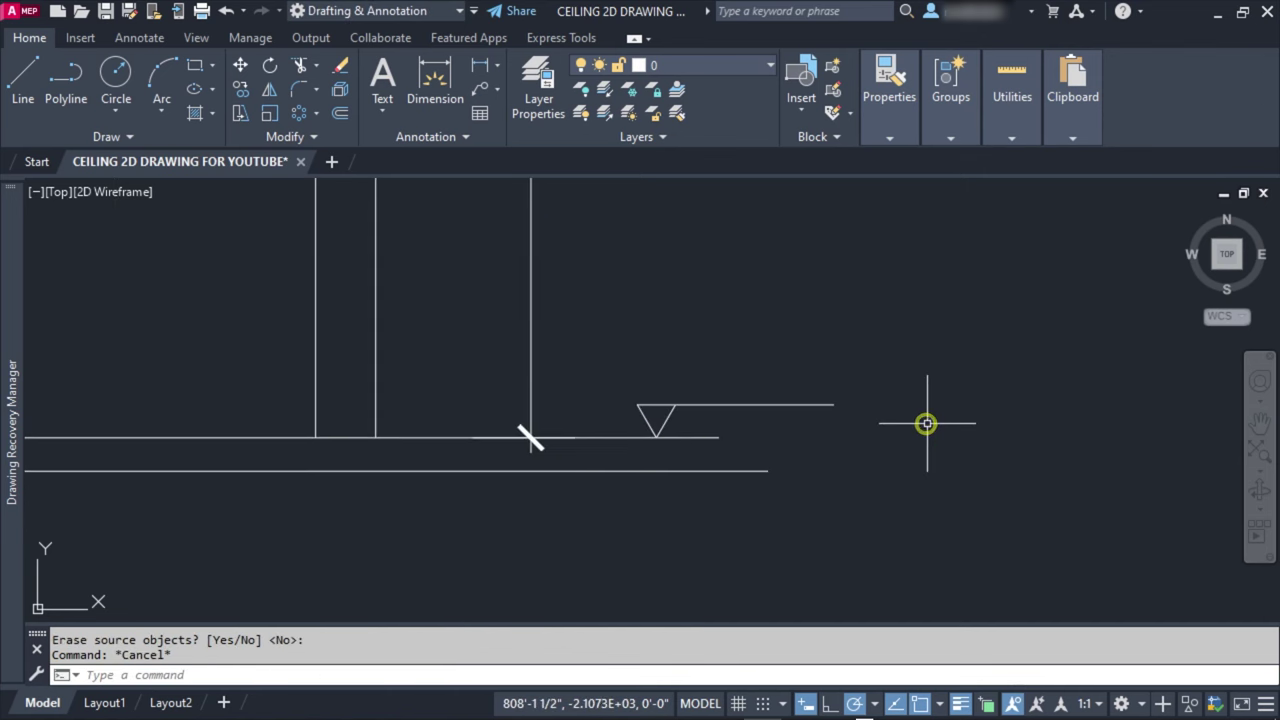
{"action": "scroll", "coordinate": [735, 425], "scroll_direction": "down", "scroll_amount": 2}
{"action": "scroll", "coordinate": [700, 420], "scroll_direction": "up", "scroll_amount": 2}
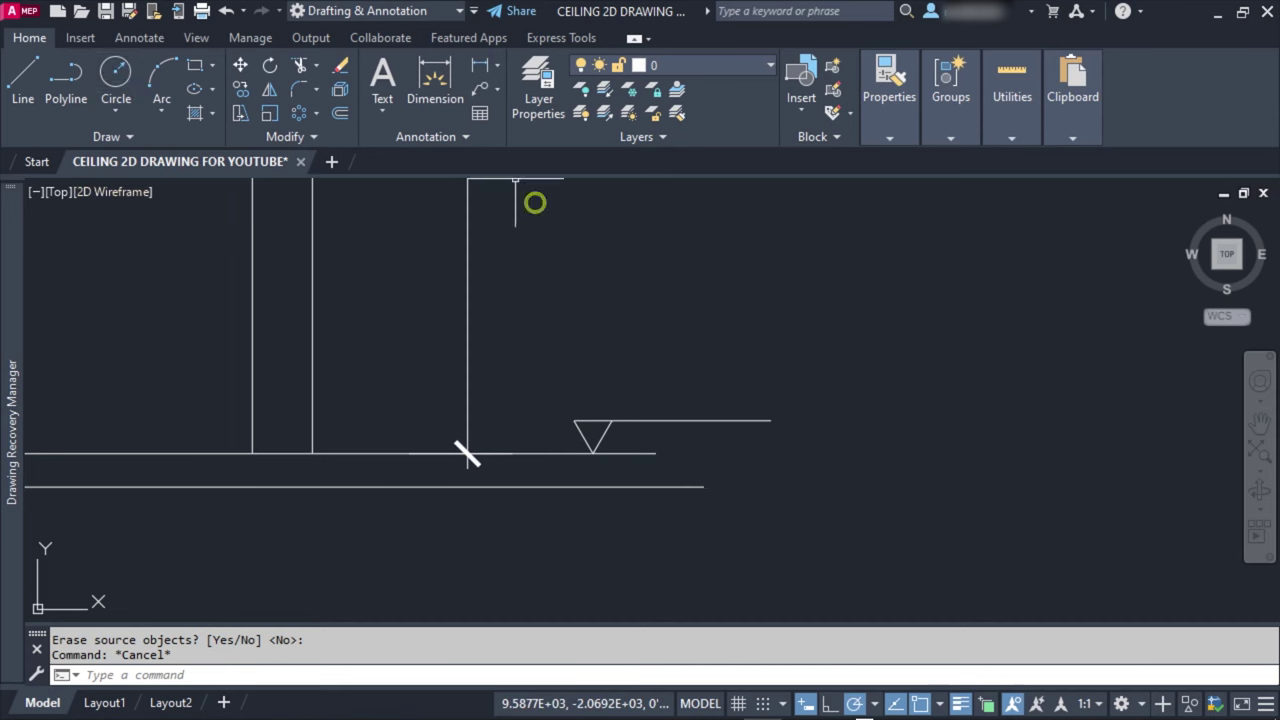
{"action": "scroll", "coordinate": [652, 403], "scroll_direction": "down", "scroll_amount": 3}
{"action": "left_click", "coordinate": [381, 113]}
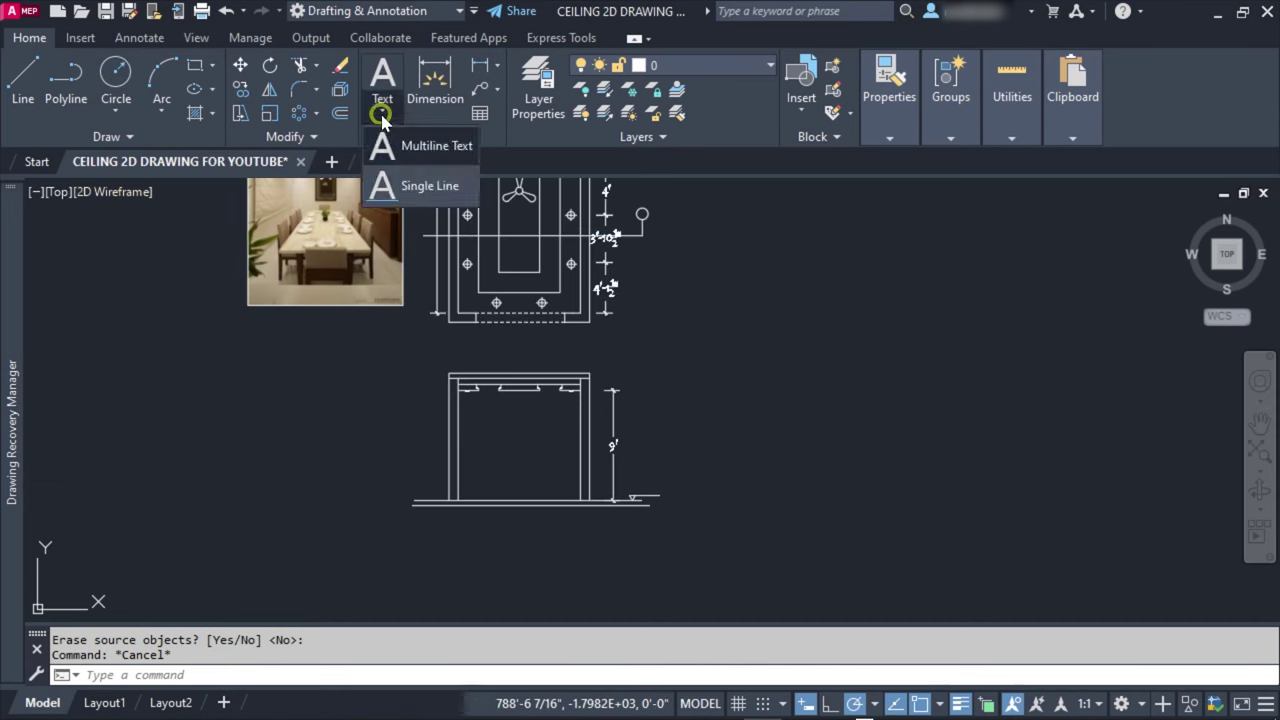
Step: Add multiline text 'FINISH LEVEL' by the marker, widened to fit on one line
{"action": "left_click", "coordinate": [433, 148]}
{"action": "scroll", "coordinate": [690, 460], "scroll_direction": "up", "scroll_amount": 5}
{"action": "left_click", "coordinate": [520, 480]}
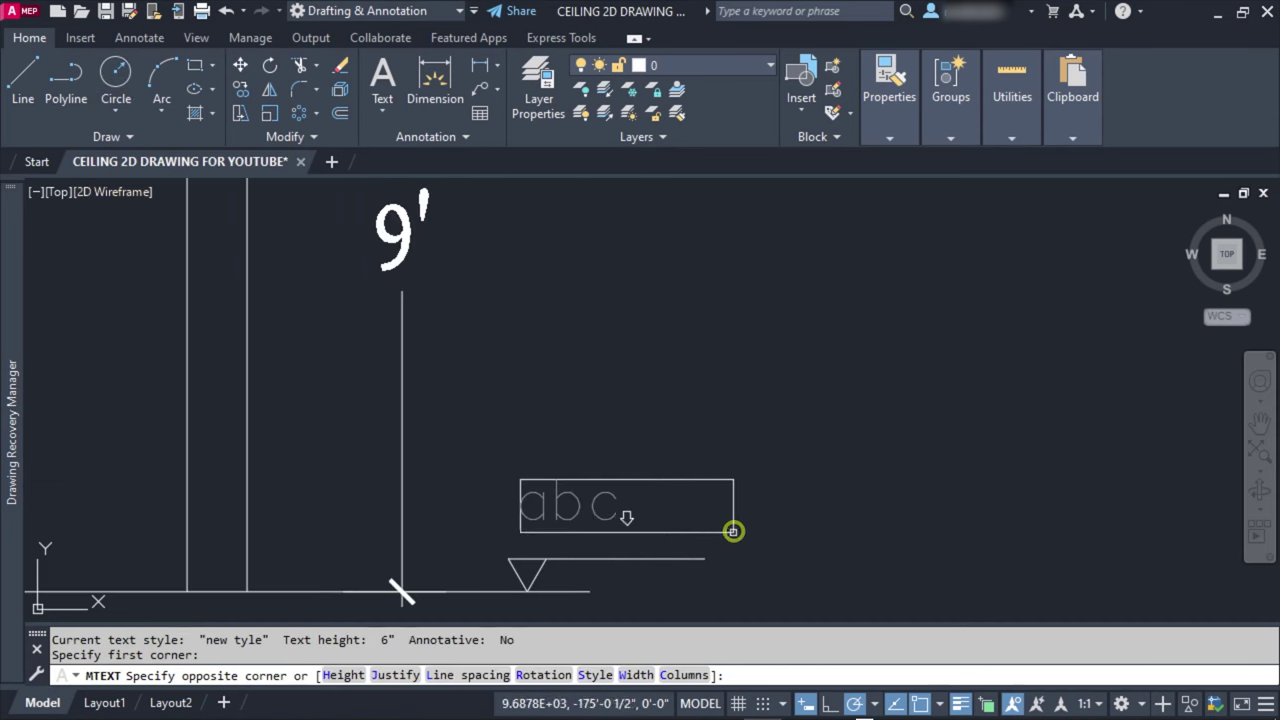
{"action": "left_click", "coordinate": [732, 528]}
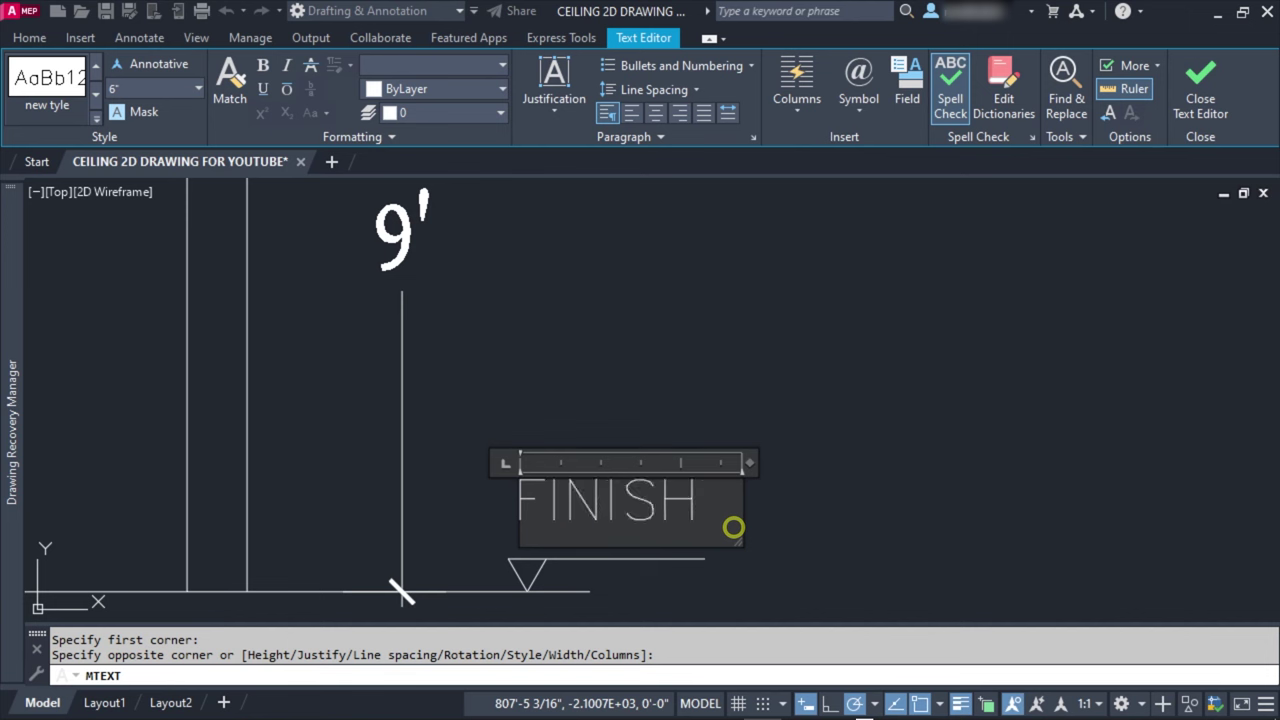
{"action": "key", "text": "Return"}
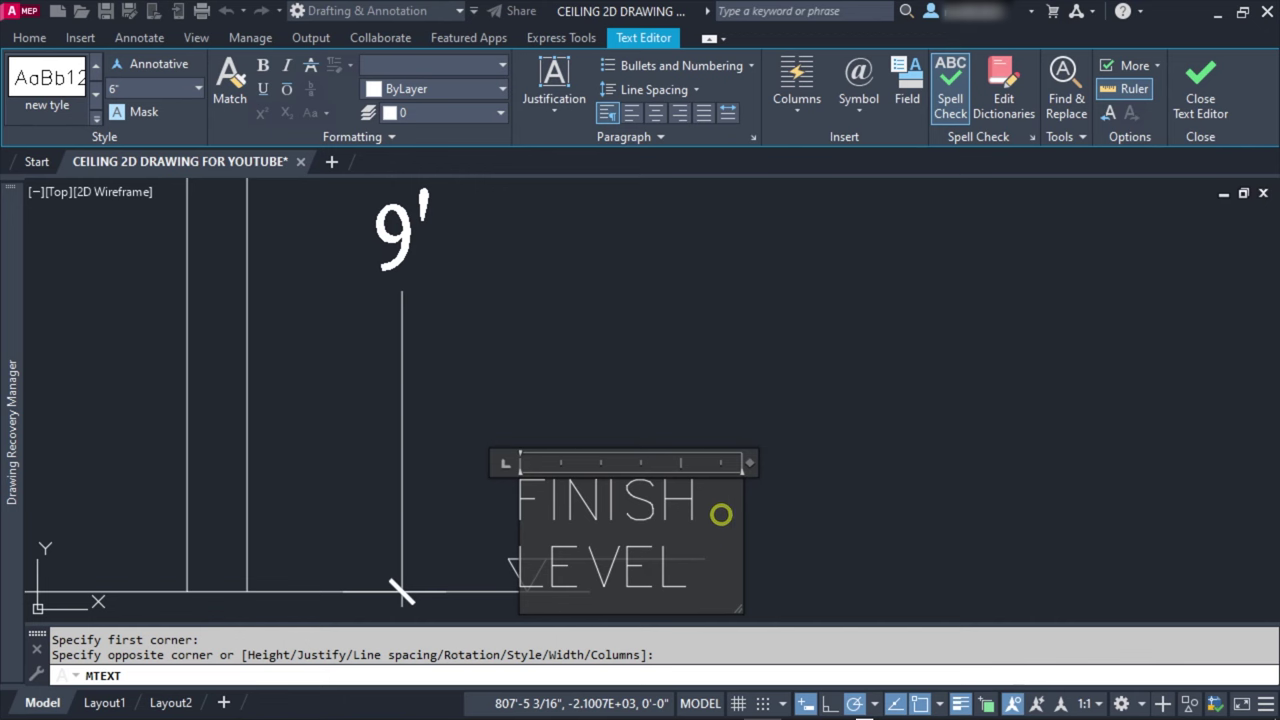
{"action": "mouse_move", "coordinate": [744, 462]}
{"action": "left_mouse_down"}
{"action": "mouse_move", "coordinate": [986, 434]}
{"action": "mouse_move", "coordinate": [914, 462]}
{"action": "left_mouse_up"}
{"action": "key", "text": "Escape"}
Step: Try moving the FINISH LEVEL label and stretching the floor baseline, cancelling both
{"action": "middle_click_drag", "start_coordinate": [640, 577], "coordinate": [580, 448]}
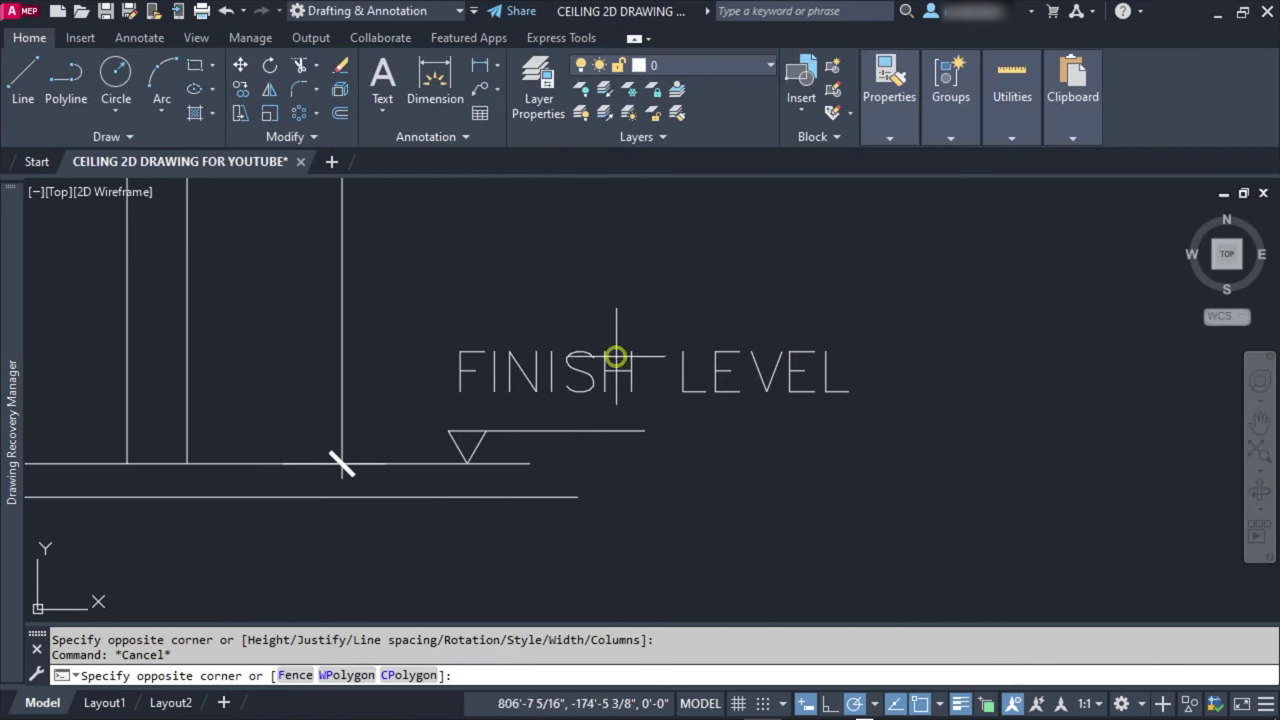
{"action": "left_click", "coordinate": [616, 356]}
{"action": "type", "text": "m"}
{"action": "key", "text": "Return"}
{"action": "left_click", "coordinate": [700, 468]}
{"action": "key", "text": "Escape"}
{"action": "left_click", "coordinate": [634, 431]}
{"action": "left_click", "coordinate": [634, 431]}
{"action": "key", "text": "Escape"}
Step: Start a leader line at the ceiling light fixture
{"action": "scroll", "coordinate": [684, 448], "scroll_direction": "down", "scroll_amount": 5}
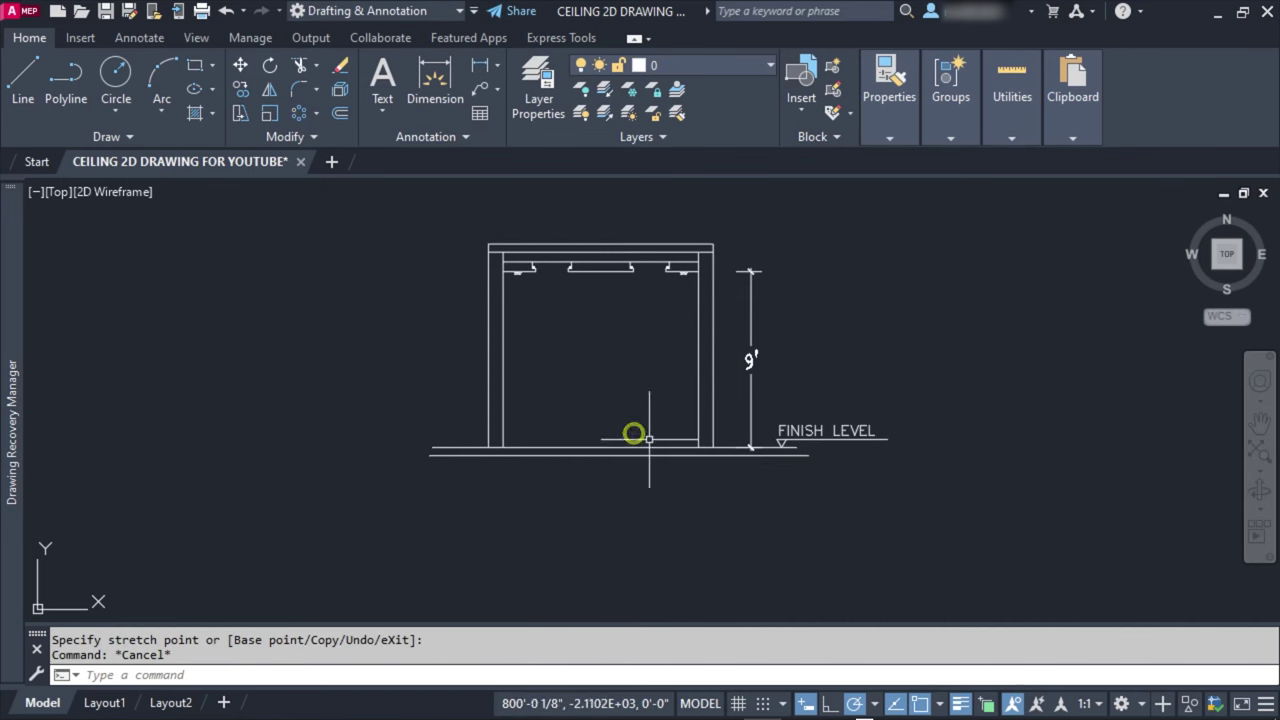
{"action": "scroll", "coordinate": [829, 451], "scroll_direction": "up", "scroll_amount": 2}
{"action": "scroll", "coordinate": [610, 376], "scroll_direction": "up", "scroll_amount": 1}
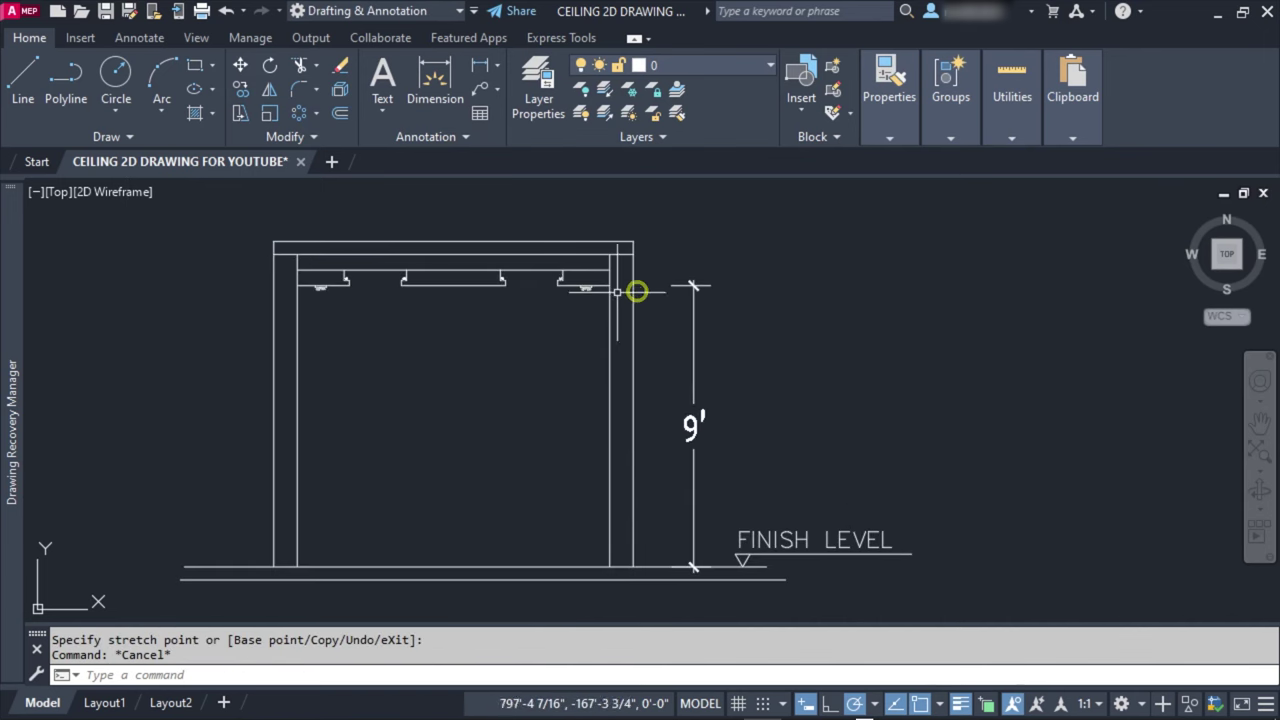
{"action": "scroll", "coordinate": [566, 298], "scroll_direction": "up", "scroll_amount": 2}
{"action": "left_click", "coordinate": [24, 76]}
{"action": "scroll", "coordinate": [411, 299], "scroll_direction": "up", "scroll_amount": 2}
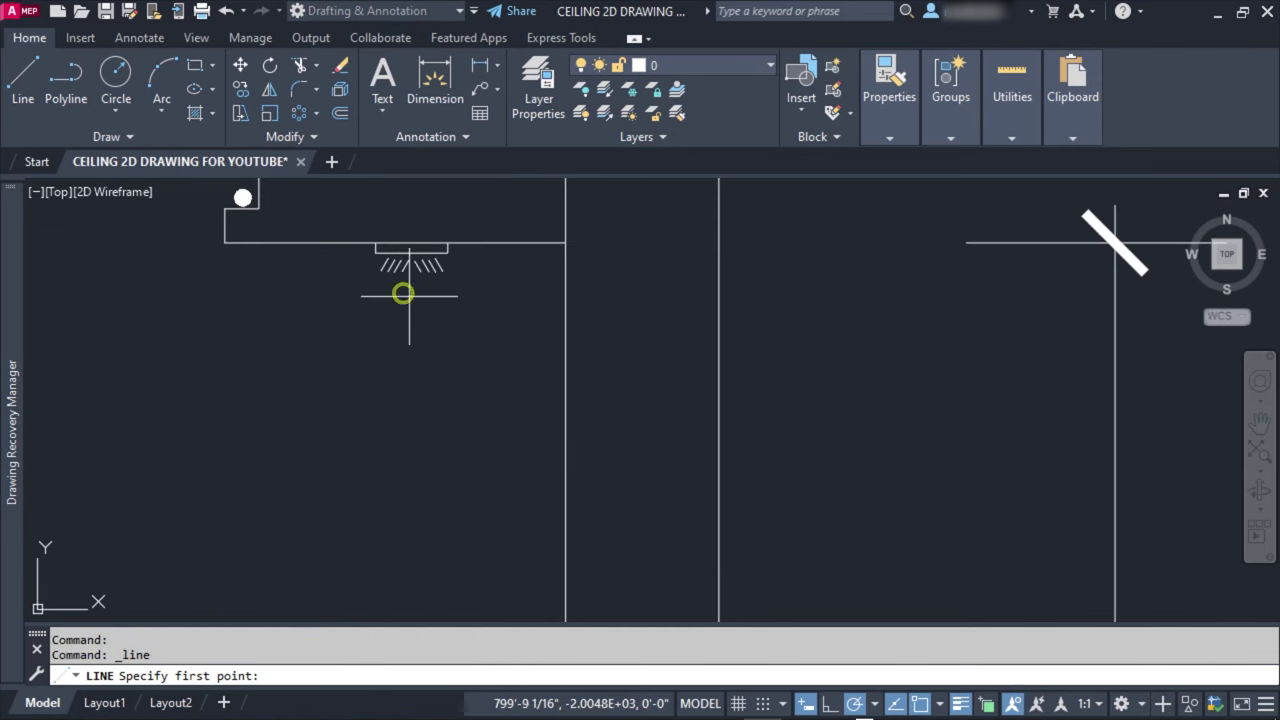
{"action": "left_click", "coordinate": [413, 288]}
{"action": "scroll", "coordinate": [413, 288], "scroll_direction": "down", "scroll_amount": 2}
{"action": "scroll", "coordinate": [720, 523], "scroll_direction": "down", "scroll_amount": 1}
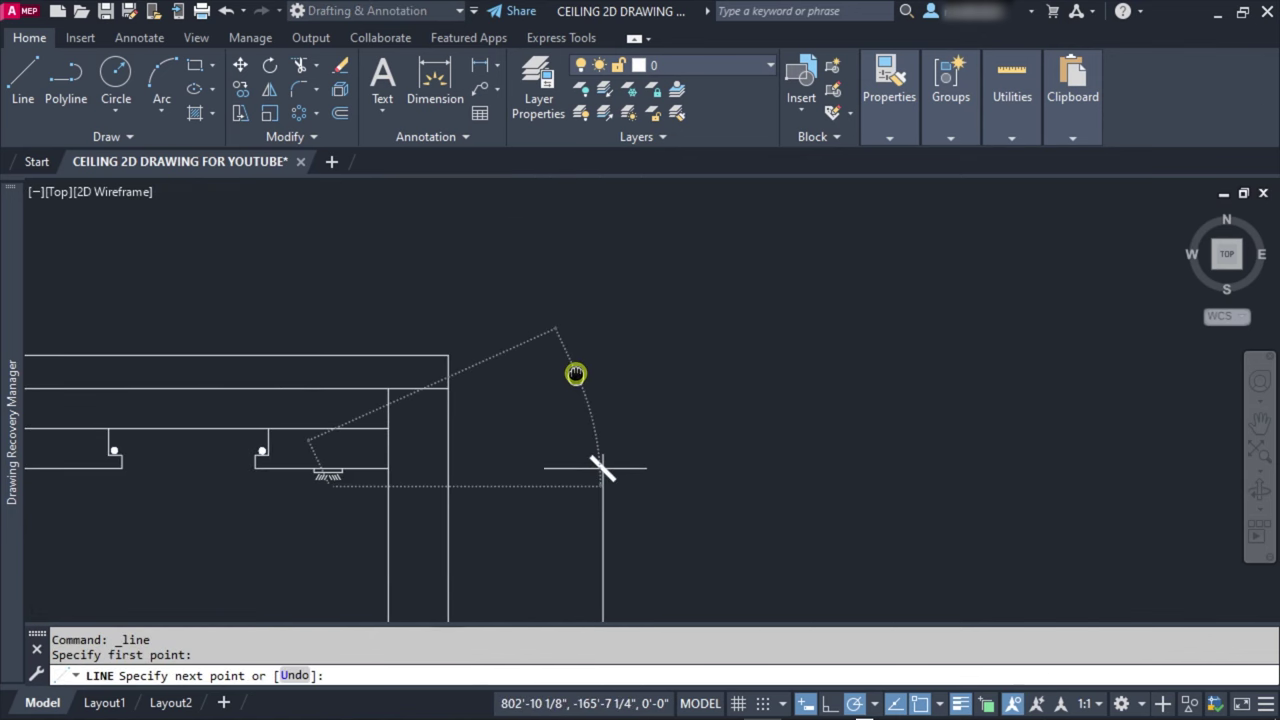
Step: Draw a leader from the light fixture angled up-right with a short horizontal tail
{"action": "key", "text": "Escape"}
{"action": "scroll", "coordinate": [332, 444], "scroll_direction": "up", "scroll_amount": 4}
{"action": "key", "text": "space"}
{"action": "left_click", "coordinate": [318, 510]}
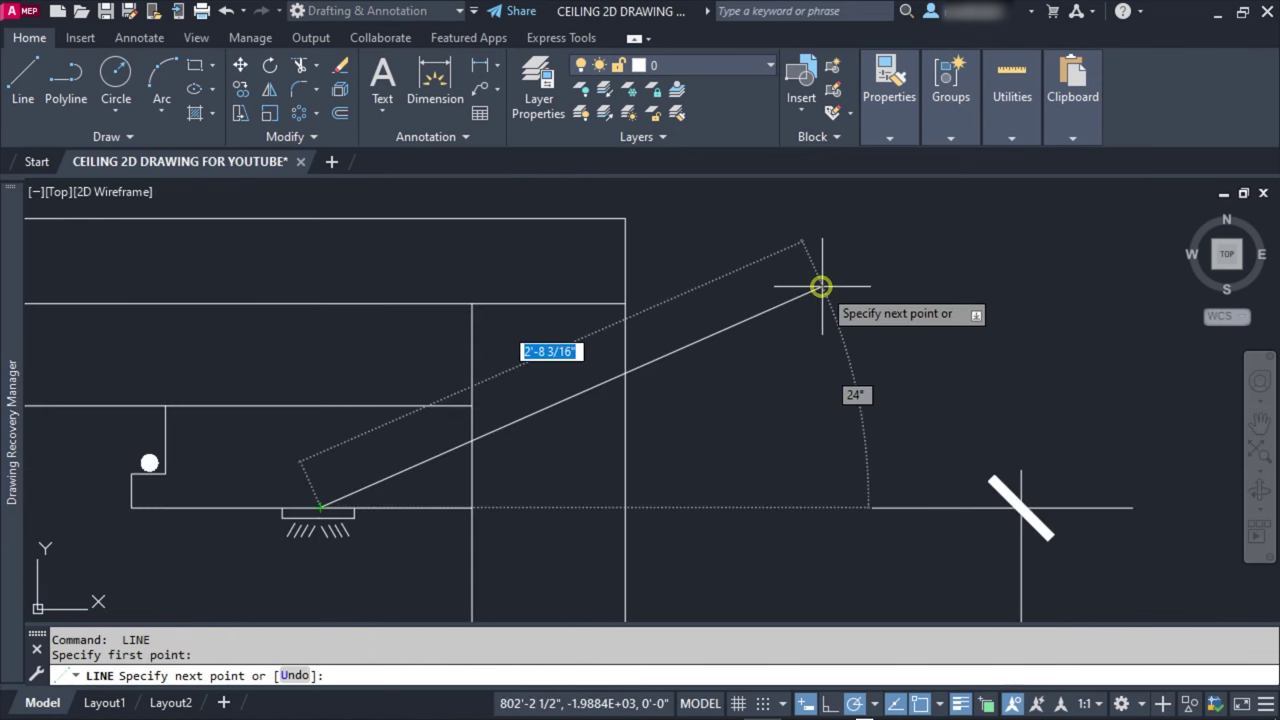
{"action": "left_click", "coordinate": [841, 289]}
{"action": "left_click", "coordinate": [960, 289]}
{"action": "key", "text": "Escape"}
{"action": "scroll", "coordinate": [971, 371], "scroll_direction": "down", "scroll_amount": 3}
{"action": "scroll", "coordinate": [651, 334], "scroll_direction": "down", "scroll_amount": 2}
{"action": "scroll", "coordinate": [729, 517], "scroll_direction": "down", "scroll_amount": 2}
Step: Copy the FINISH LEVEL text to the end of the new leader
{"action": "left_click", "coordinate": [729, 480]}
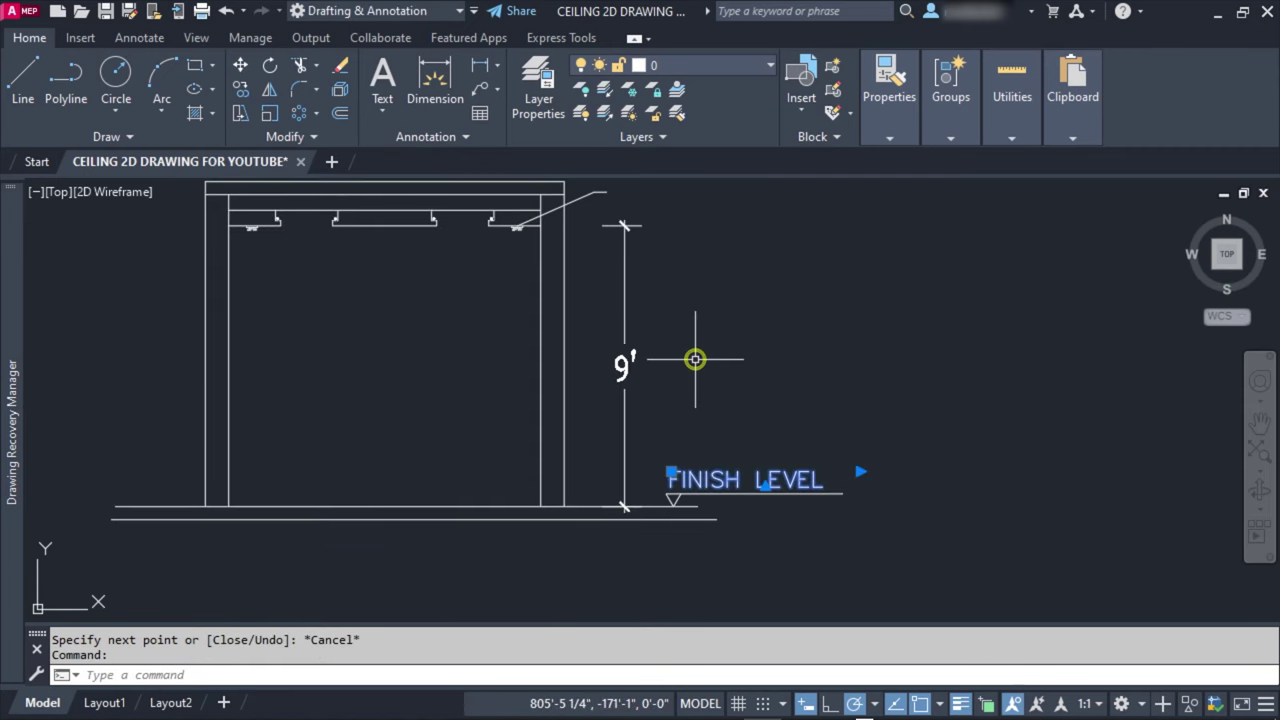
{"action": "type", "text": "o"}
{"action": "key", "text": "Return"}
{"action": "left_click", "coordinate": [907, 475]}
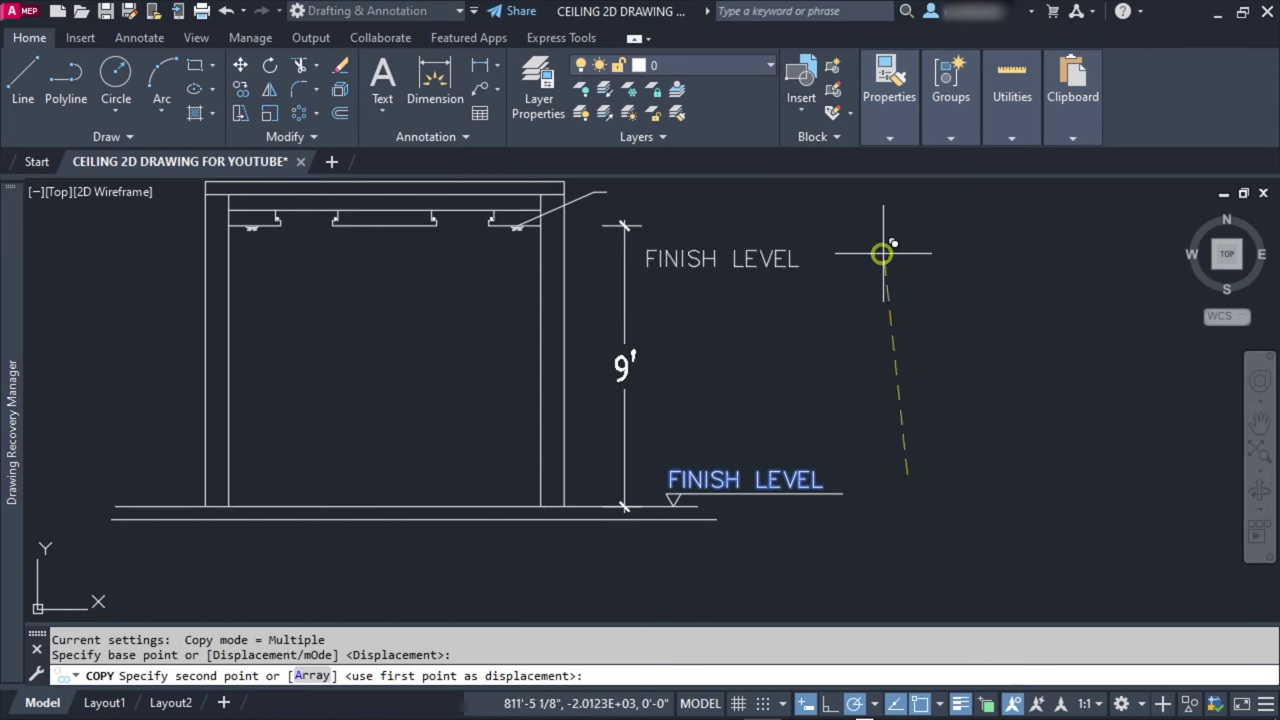
{"action": "scroll", "coordinate": [880, 270], "scroll_direction": "up", "scroll_amount": 2}
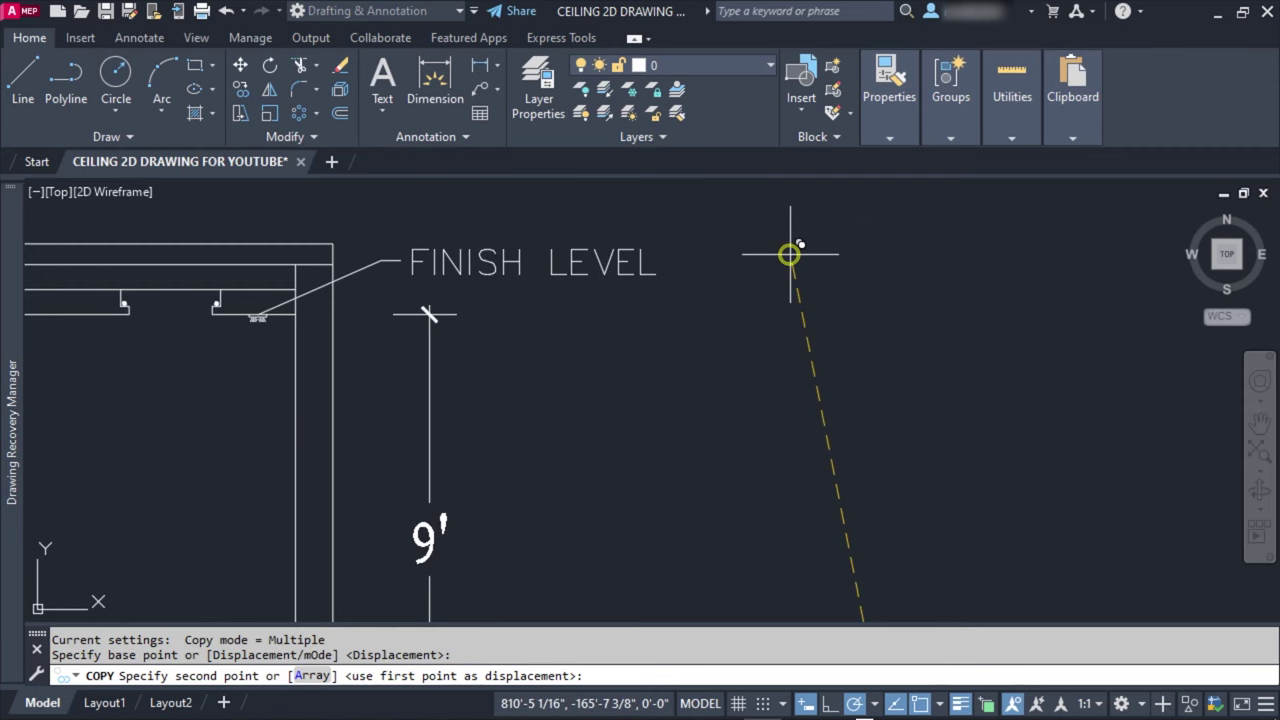
{"action": "left_click", "coordinate": [797, 256]}
{"action": "key", "text": "Escape"}
Step: Retype the copied label as 'LED LIGHT'
{"action": "middle_click_drag", "start_coordinate": [458, 266], "coordinate": [718, 310]}
{"action": "double_click", "coordinate": [708, 304]}
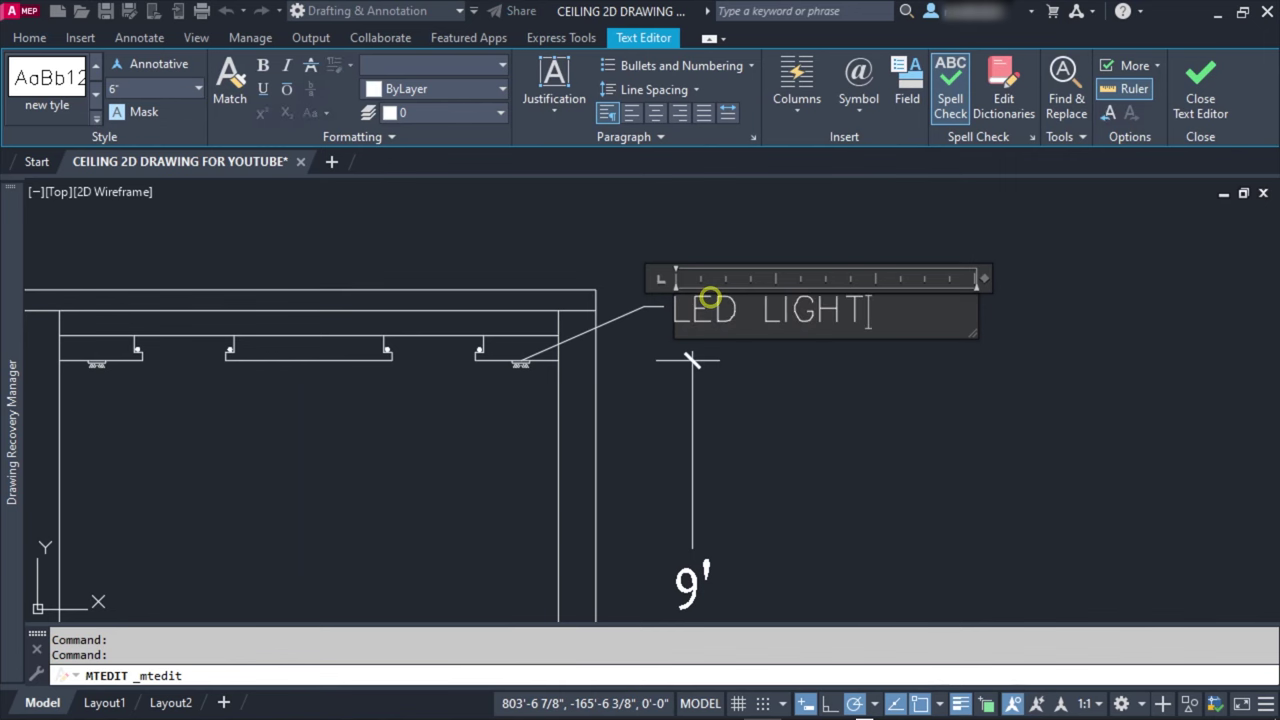
{"action": "key", "text": "Escape"}
{"action": "scroll", "coordinate": [880, 430], "scroll_direction": "down", "scroll_amount": 3}
{"action": "mouse_move", "coordinate": [800, 363]}
{"action": "middle_mouse_down"}
{"action": "mouse_move", "coordinate": [826, 397]}
{"action": "mouse_move", "coordinate": [766, 414]}
{"action": "middle_mouse_up"}
{"action": "scroll", "coordinate": [614, 505], "scroll_direction": "up", "scroll_amount": 1}
{"action": "scroll", "coordinate": [614, 505], "scroll_direction": "up", "scroll_amount": 3}
{"action": "scroll", "coordinate": [632, 398], "scroll_direction": "up", "scroll_amount": 2}
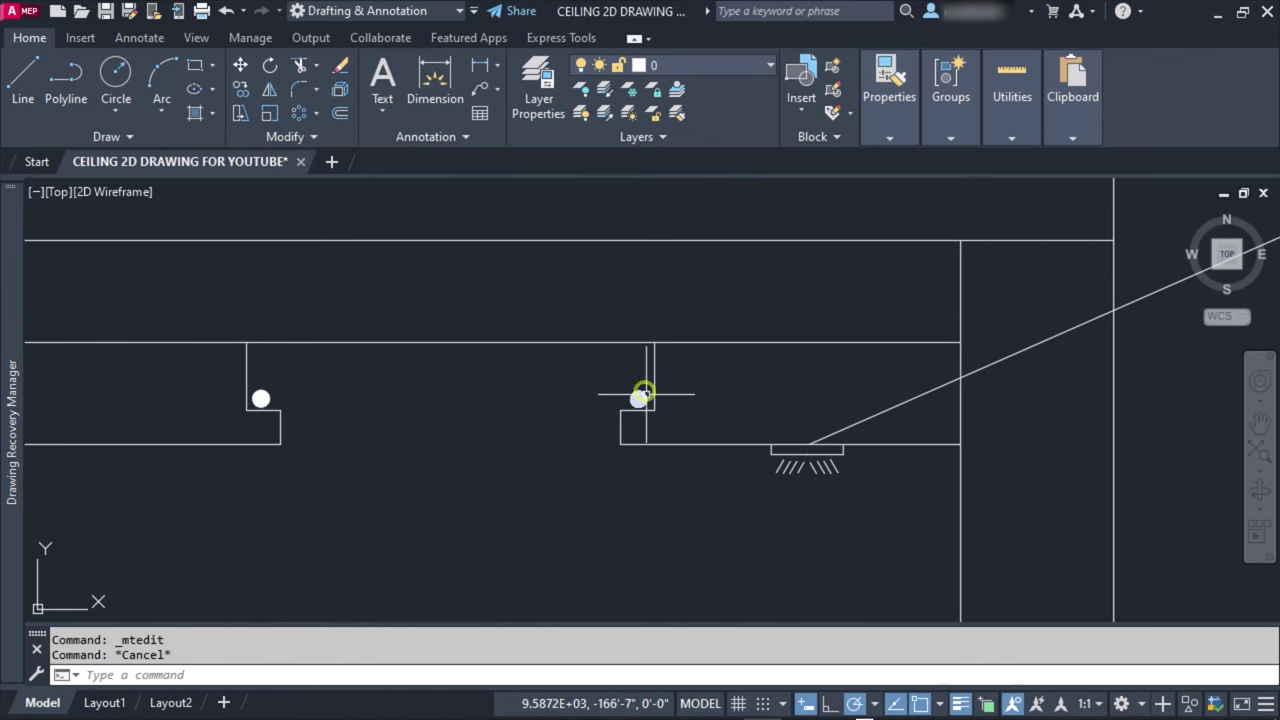
Step: Draw a second leader from the other ceiling fixture with a horizontal tail
{"action": "left_click", "coordinate": [22, 78]}
{"action": "scroll", "coordinate": [767, 426], "scroll_direction": "up", "scroll_amount": 3}
{"action": "left_click", "coordinate": [384, 306]}
{"action": "scroll", "coordinate": [450, 380], "scroll_direction": "down", "scroll_amount": 3}
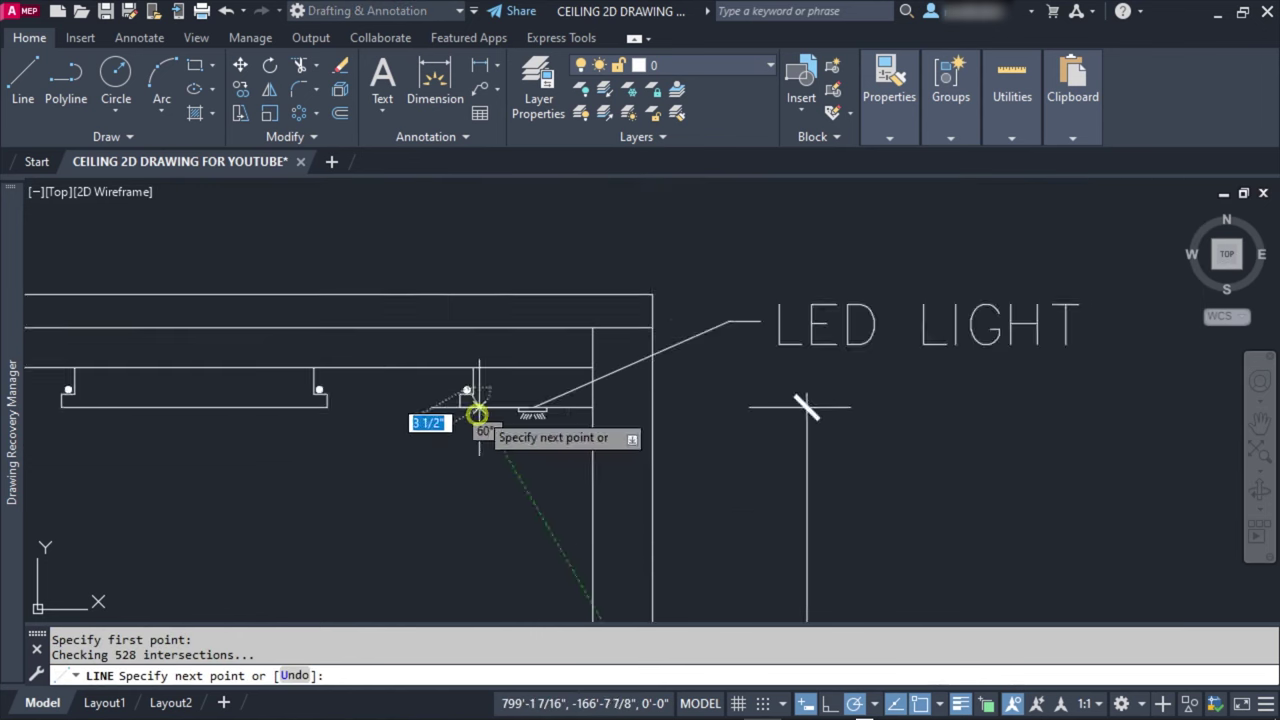
{"action": "scroll", "coordinate": [537, 329], "scroll_direction": "down", "scroll_amount": 3}
{"action": "left_click", "coordinate": [682, 320]}
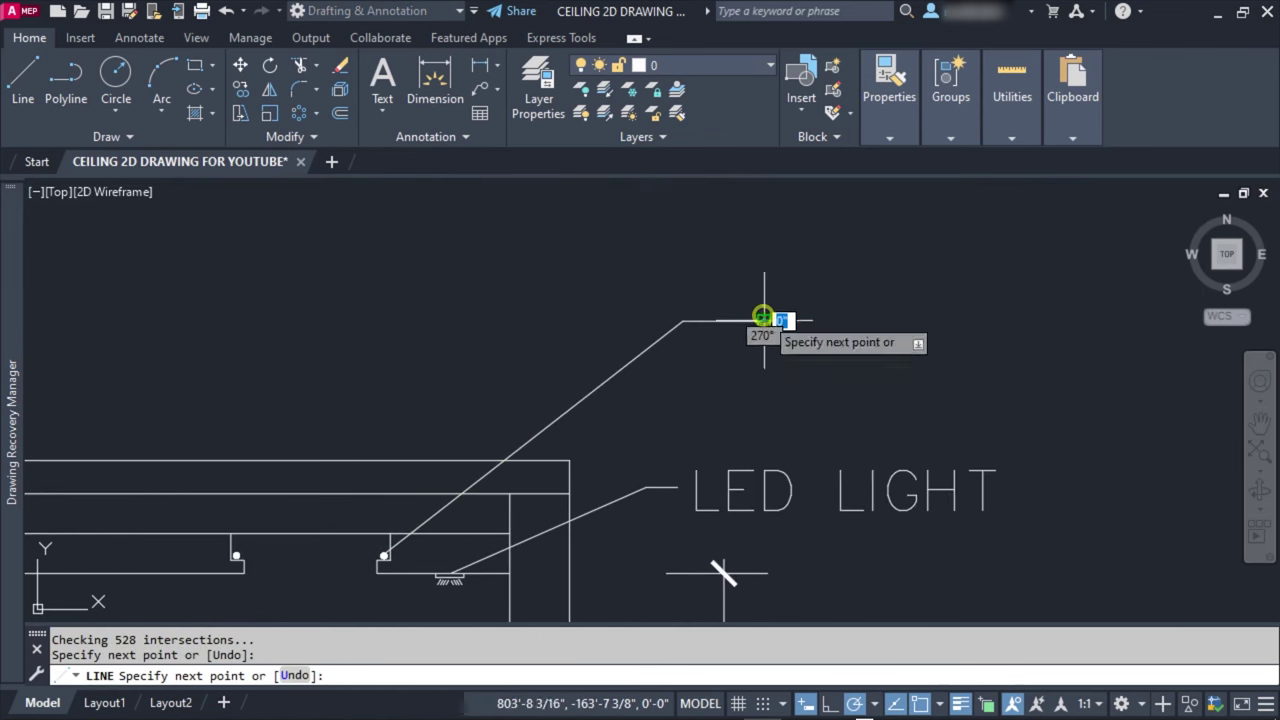
{"action": "left_click", "coordinate": [766, 316]}
{"action": "key", "text": "Escape"}
{"action": "scroll", "coordinate": [600, 315], "scroll_direction": "down", "scroll_amount": 3}
{"action": "scroll", "coordinate": [771, 214], "scroll_direction": "down", "scroll_amount": 3}
Step: Copy the LED LIGHT label to the upper leader's end
{"action": "left_click", "coordinate": [748, 220]}
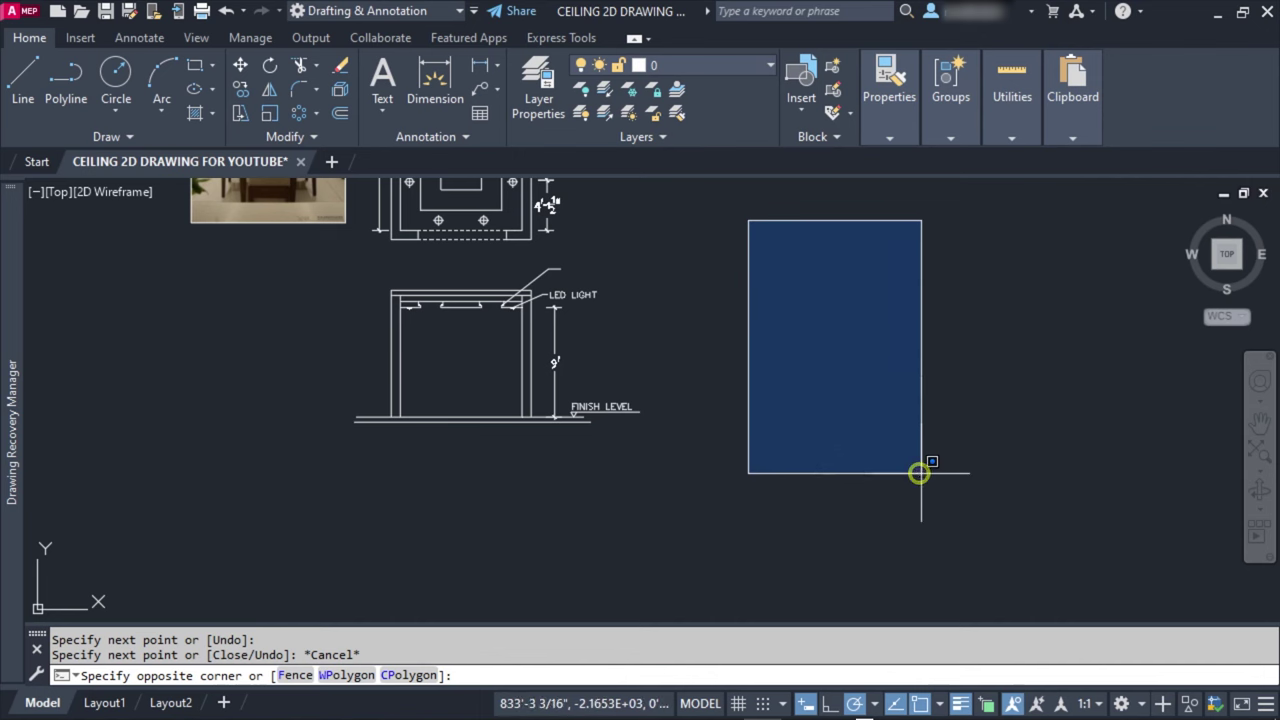
{"action": "left_click", "coordinate": [920, 472]}
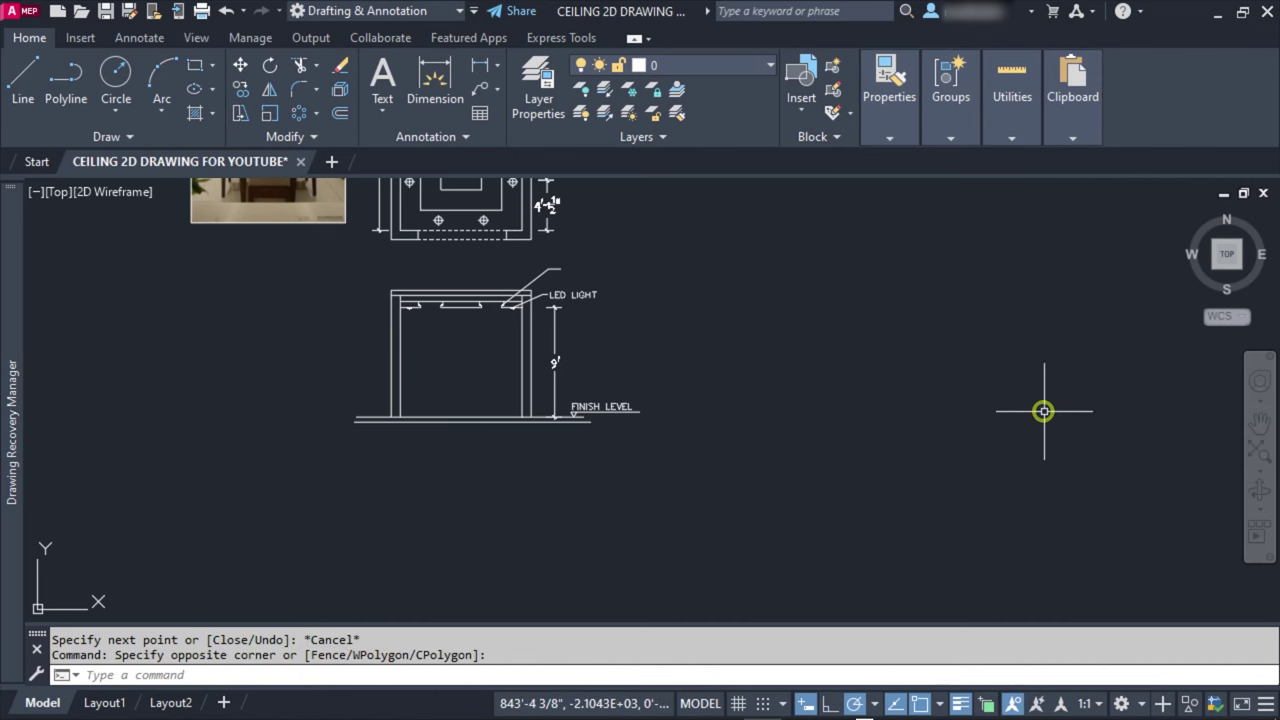
{"action": "key", "text": "Escape"}
{"action": "scroll", "coordinate": [528, 263], "scroll_direction": "up", "scroll_amount": 5}
{"action": "left_click", "coordinate": [620, 360]}
{"action": "left_click", "coordinate": [680, 387]}
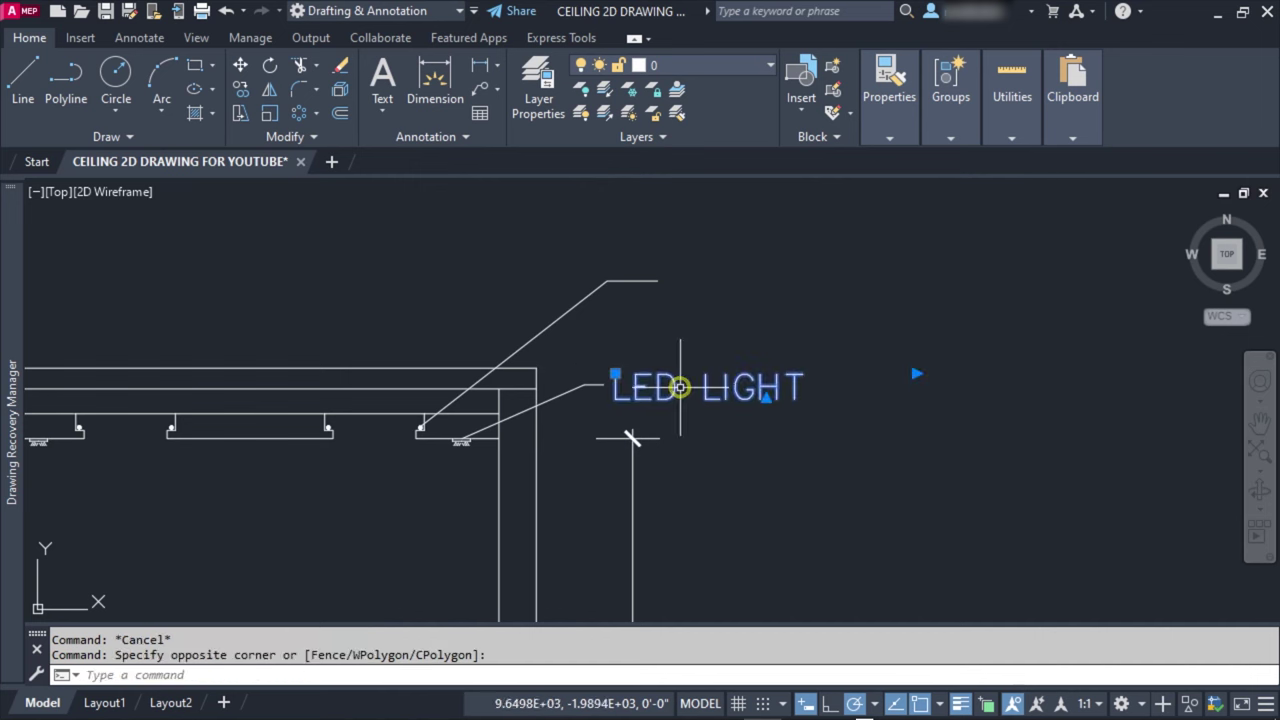
{"action": "type", "text": "CO"}
{"action": "key", "text": "Return"}
{"action": "left_click", "coordinate": [675, 382]}
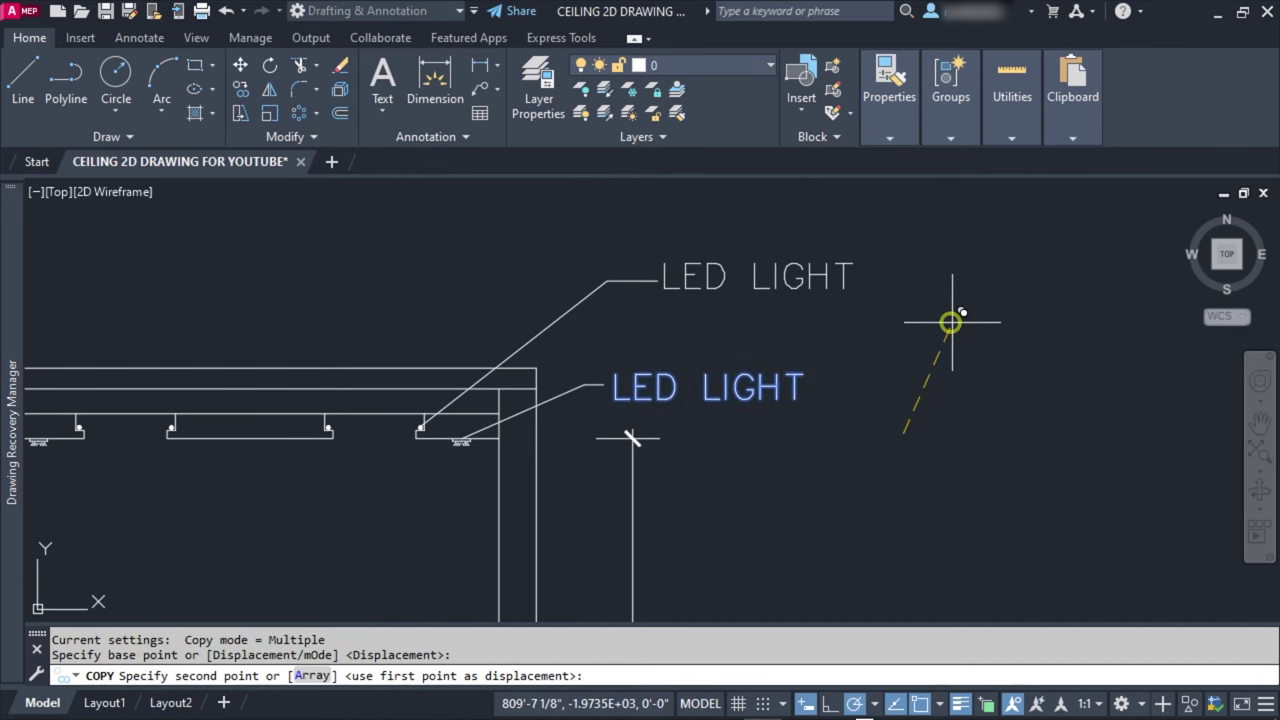
{"action": "left_click", "coordinate": [723, 271]}
{"action": "key", "text": "Escape"}
Step: Change the copied label's text to 'HIDDEN LIGHT'
{"action": "double_click", "coordinate": [707, 282]}
{"action": "type", "text": "HIDDEN"}
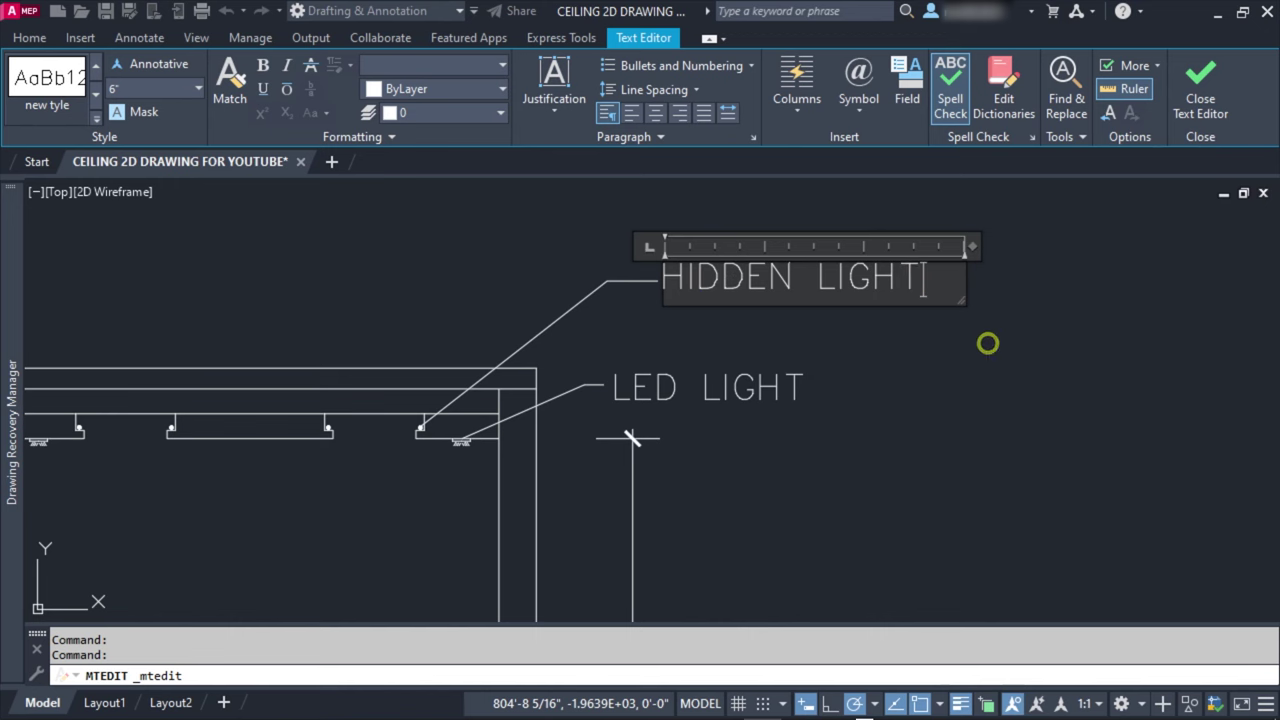
{"action": "key", "text": "Escape"}
{"action": "scroll", "coordinate": [734, 434], "scroll_direction": "down", "scroll_amount": 3}
{"action": "scroll", "coordinate": [620, 380], "scroll_direction": "up", "scroll_amount": 3}
{"action": "middle_click_drag", "start_coordinate": [601, 320], "coordinate": [600, 309]}
{"action": "left_click", "coordinate": [762, 433]}
Step: Add a 9'-6" linear dimension from the upper ceiling down to the floor
{"action": "key", "text": "Escape"}
{"action": "left_click", "coordinate": [474, 72]}
{"action": "left_click", "coordinate": [432, 273]}
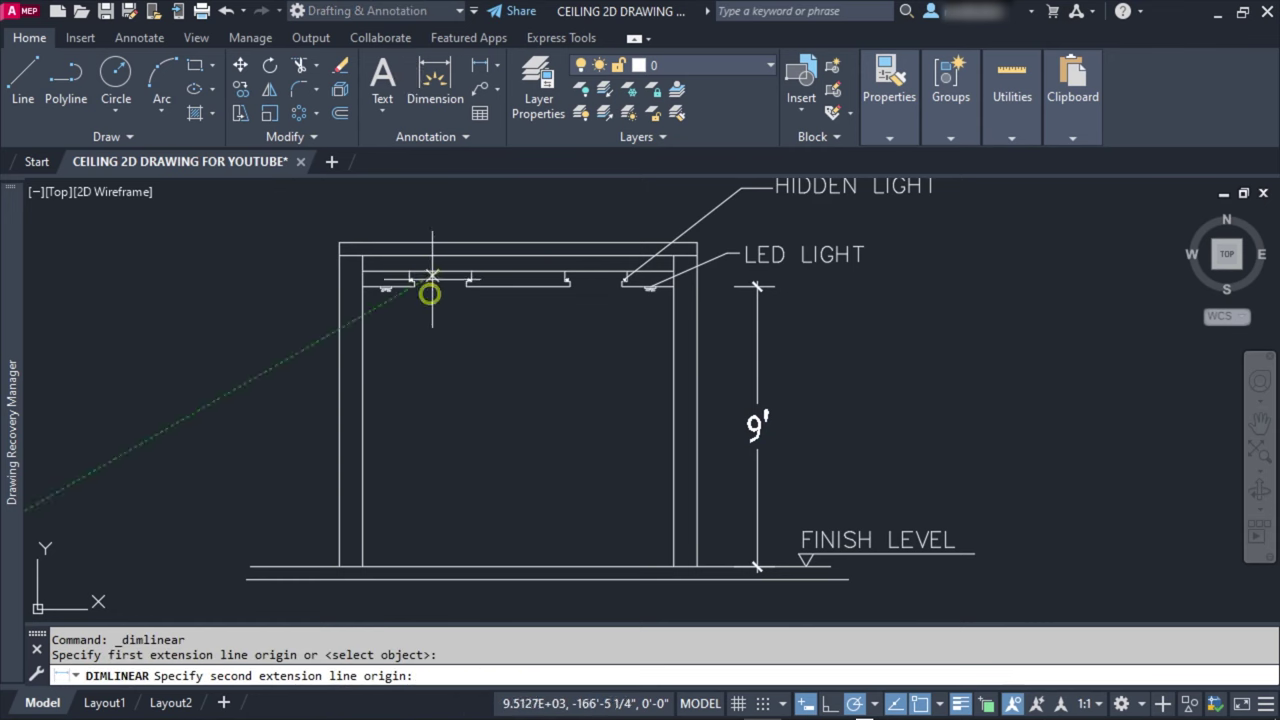
{"action": "left_click", "coordinate": [441, 564]}
{"action": "left_click", "coordinate": [438, 512]}
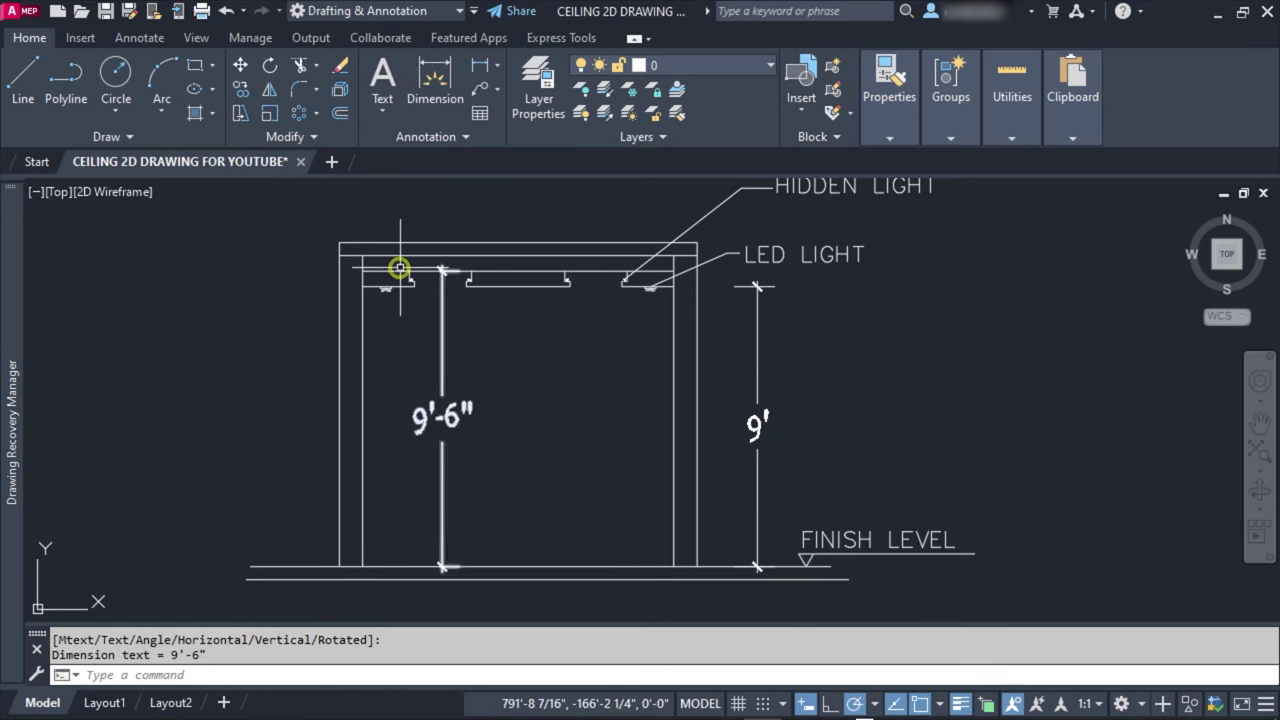
{"action": "scroll", "coordinate": [444, 293], "scroll_direction": "up", "scroll_amount": 2}
{"action": "scroll", "coordinate": [444, 293], "scroll_direction": "up", "scroll_amount": 1}
Step: Add a 6" ceiling thickness dimension at the top-left of the section
{"action": "key", "text": "space"}
{"action": "left_click", "coordinate": [471, 286]}
{"action": "left_click", "coordinate": [471, 251]}
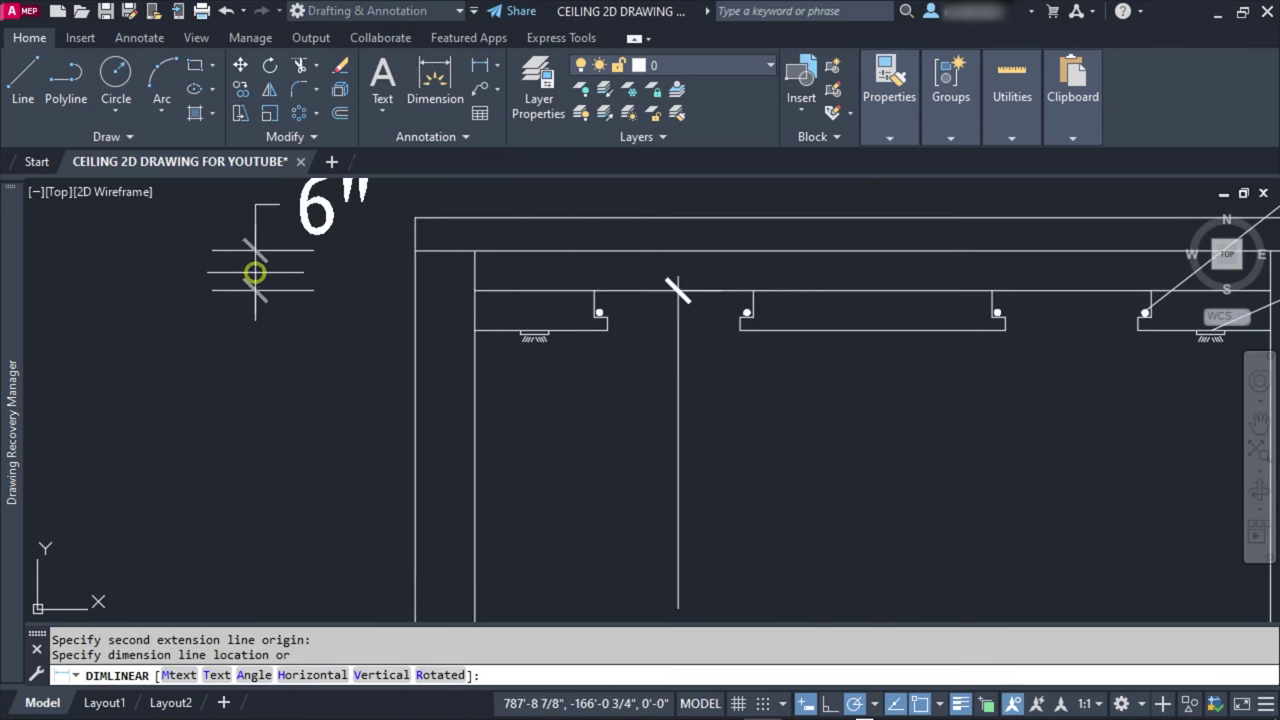
{"action": "left_click", "coordinate": [251, 277]}
{"action": "scroll", "coordinate": [433, 347], "scroll_direction": "down", "scroll_amount": 2}
{"action": "key", "text": "Escape"}
{"action": "middle_click_drag", "start_coordinate": [673, 327], "coordinate": [411, 366]}
{"action": "left_click", "coordinate": [22, 80]}
{"action": "scroll", "coordinate": [557, 357], "scroll_direction": "up", "scroll_amount": 3}
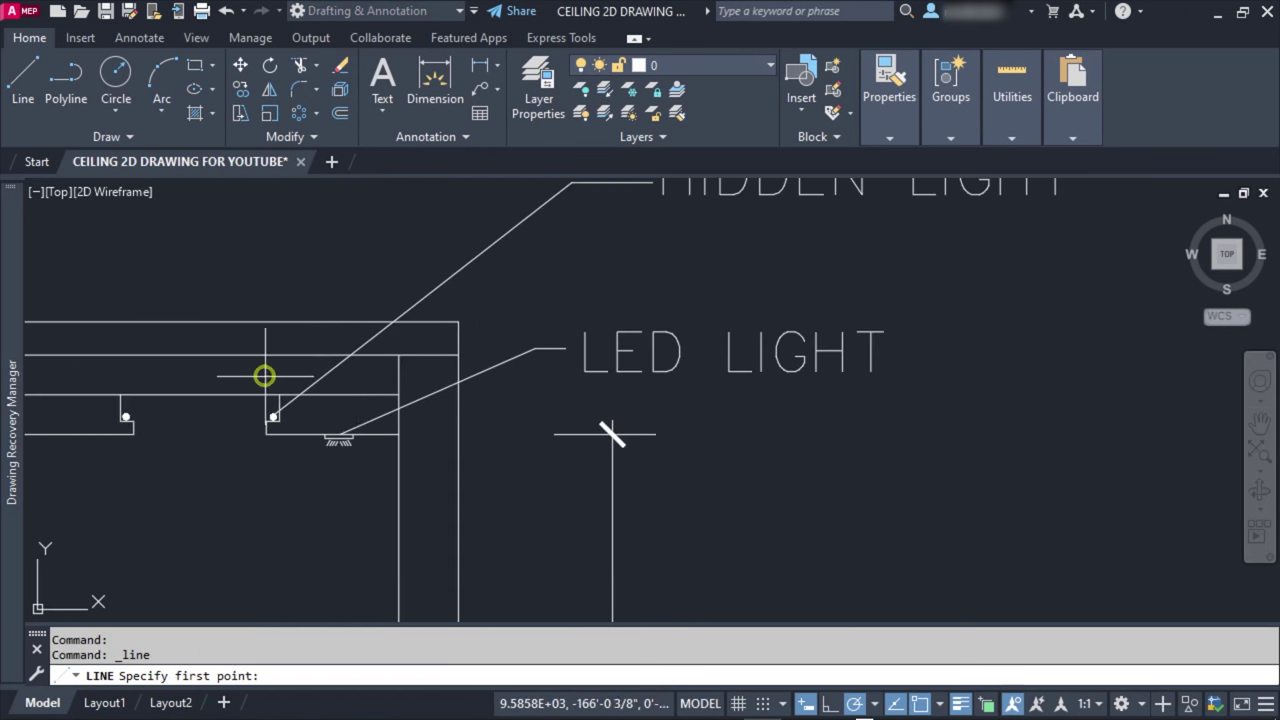
Step: Draw a short line, then one arrowhead stroke angled from the leader tip
{"action": "left_click", "coordinate": [253, 373]}
{"action": "scroll", "coordinate": [363, 477], "scroll_direction": "down", "scroll_amount": 2}
{"action": "left_click", "coordinate": [471, 323]}
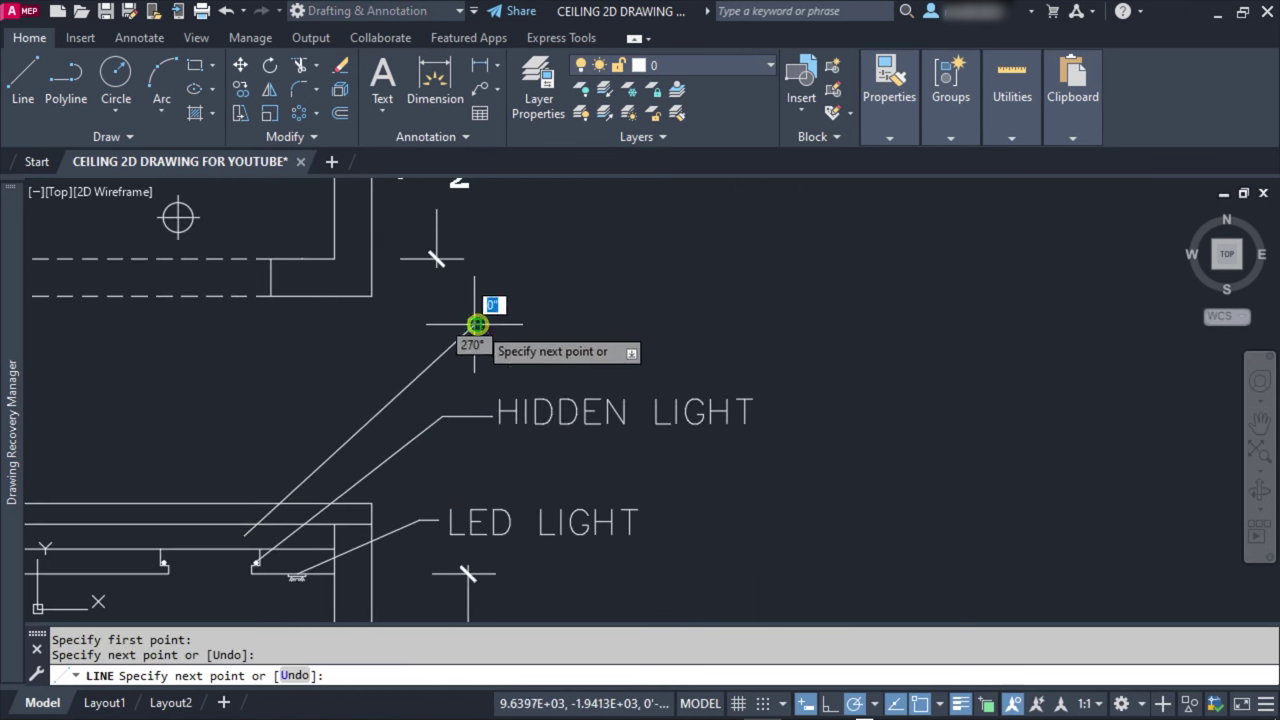
{"action": "left_click", "coordinate": [509, 323]}
{"action": "key", "text": "Escape"}
{"action": "scroll", "coordinate": [329, 491], "scroll_direction": "up", "scroll_amount": 2}
{"action": "scroll", "coordinate": [340, 530], "scroll_direction": "up", "scroll_amount": 3}
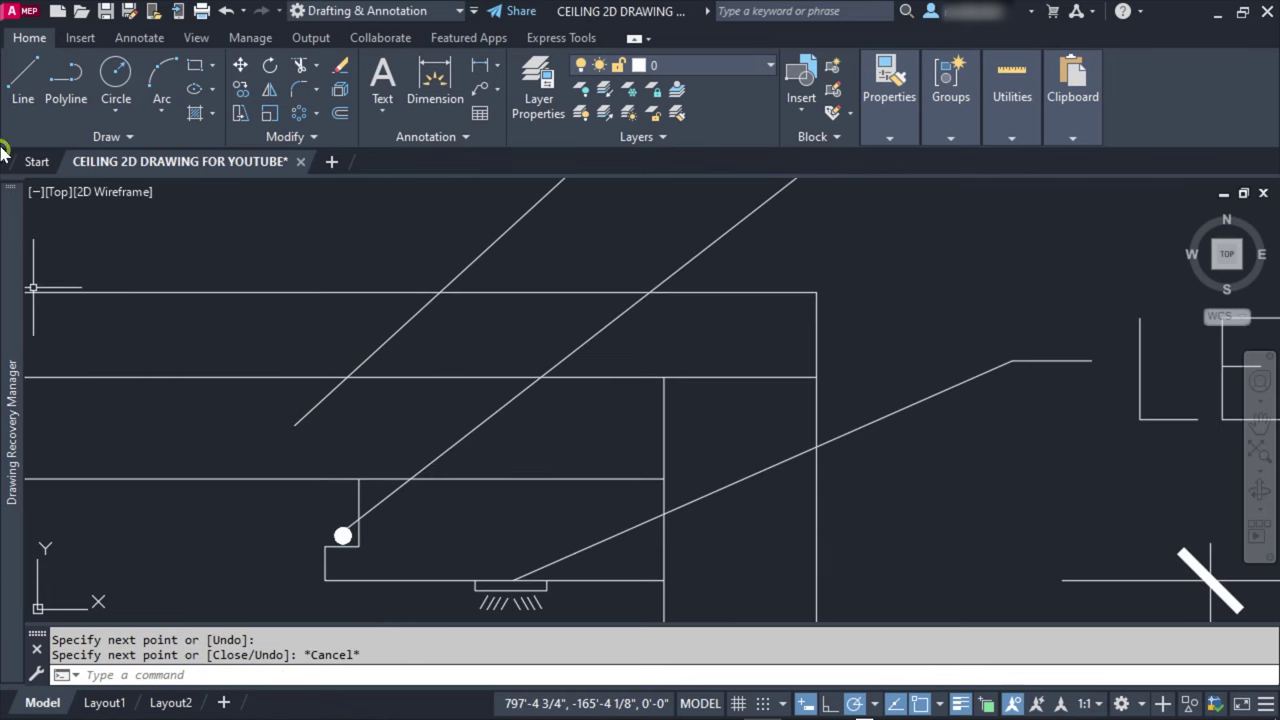
{"action": "left_click", "coordinate": [22, 80]}
{"action": "scroll", "coordinate": [149, 295], "scroll_direction": "up", "scroll_amount": 3}
{"action": "left_click", "coordinate": [231, 387]}
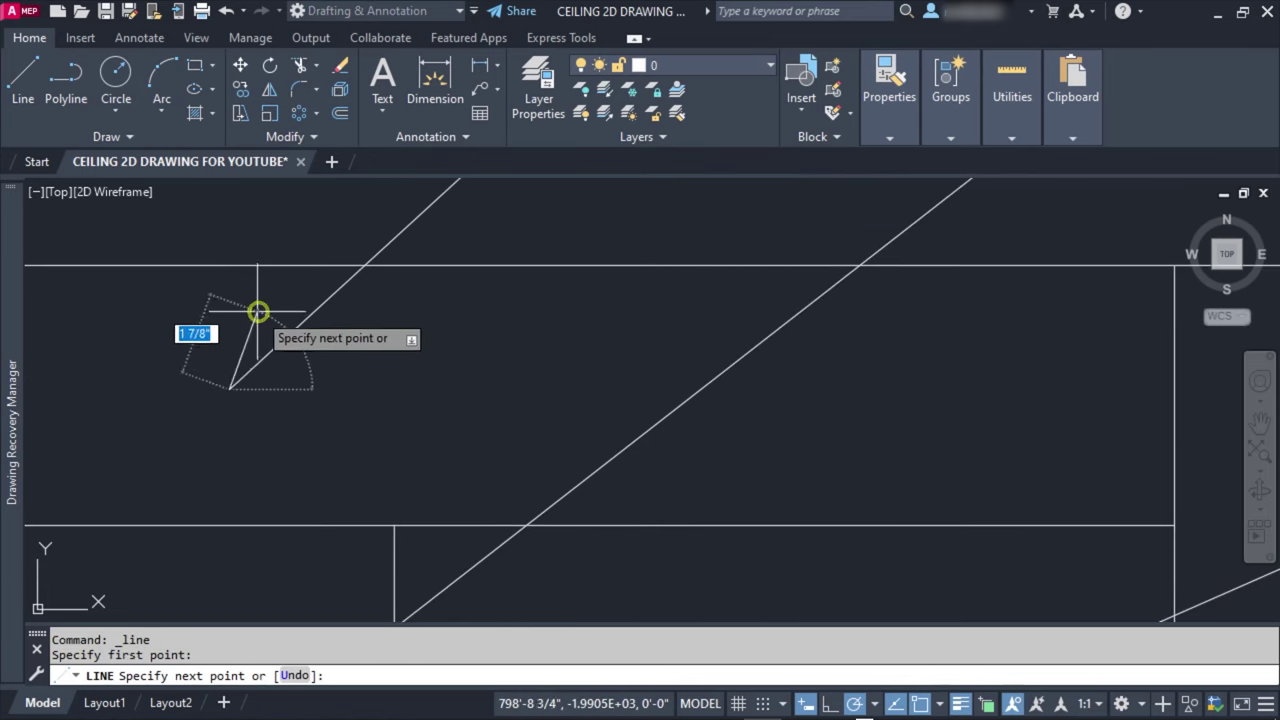
{"action": "left_click", "coordinate": [272, 313]}
{"action": "key", "text": "Escape"}
Step: Mirror the stroke about the leader to form a complete arrowhead
{"action": "type", "text": "i"}
{"action": "key", "text": "Return"}
{"action": "left_click", "coordinate": [231, 389]}
{"action": "left_click", "coordinate": [296, 327]}
{"action": "key", "text": "Escape"}
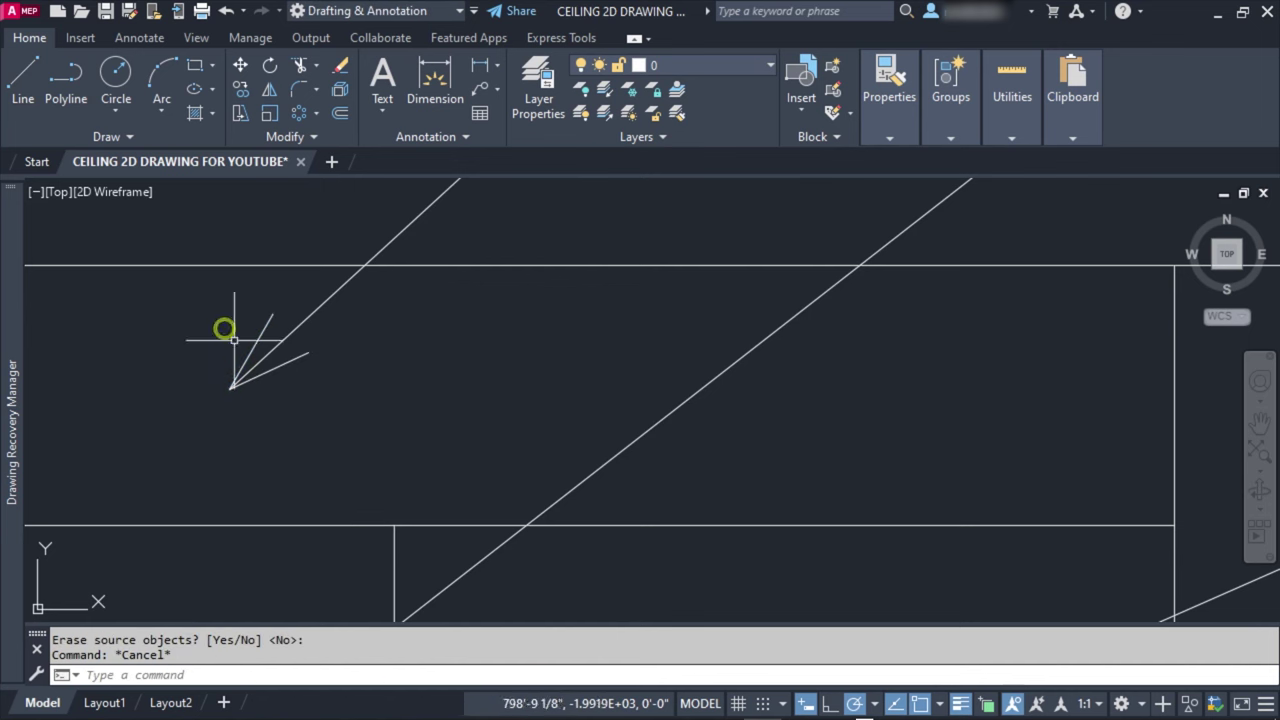
Step: Copy the arrowhead to the HIDDEN LIGHT and LED fixture leader ends
{"action": "left_click", "coordinate": [220, 300]}
{"action": "left_click", "coordinate": [383, 447]}
{"action": "type", "text": "o"}
{"action": "key", "text": "Return"}
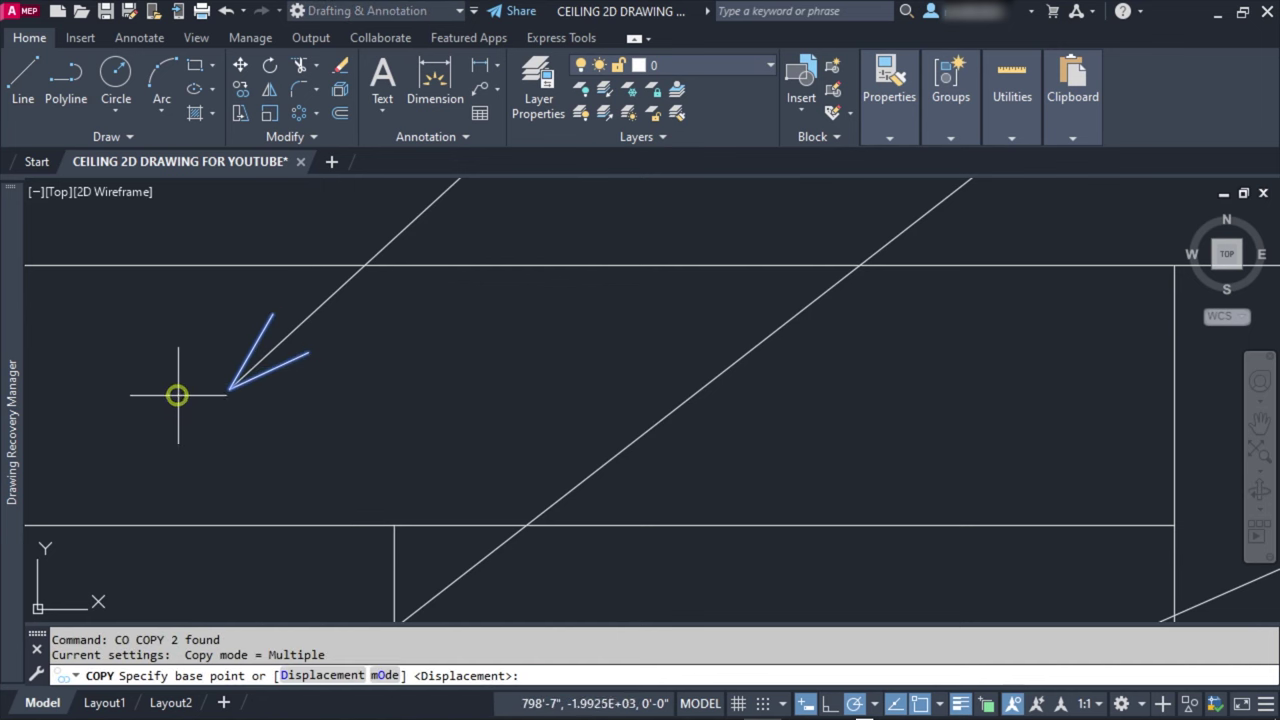
{"action": "left_click", "coordinate": [231, 389]}
{"action": "middle_click_drag", "start_coordinate": [420, 584], "coordinate": [409, 449]}
{"action": "left_click", "coordinate": [355, 515]}
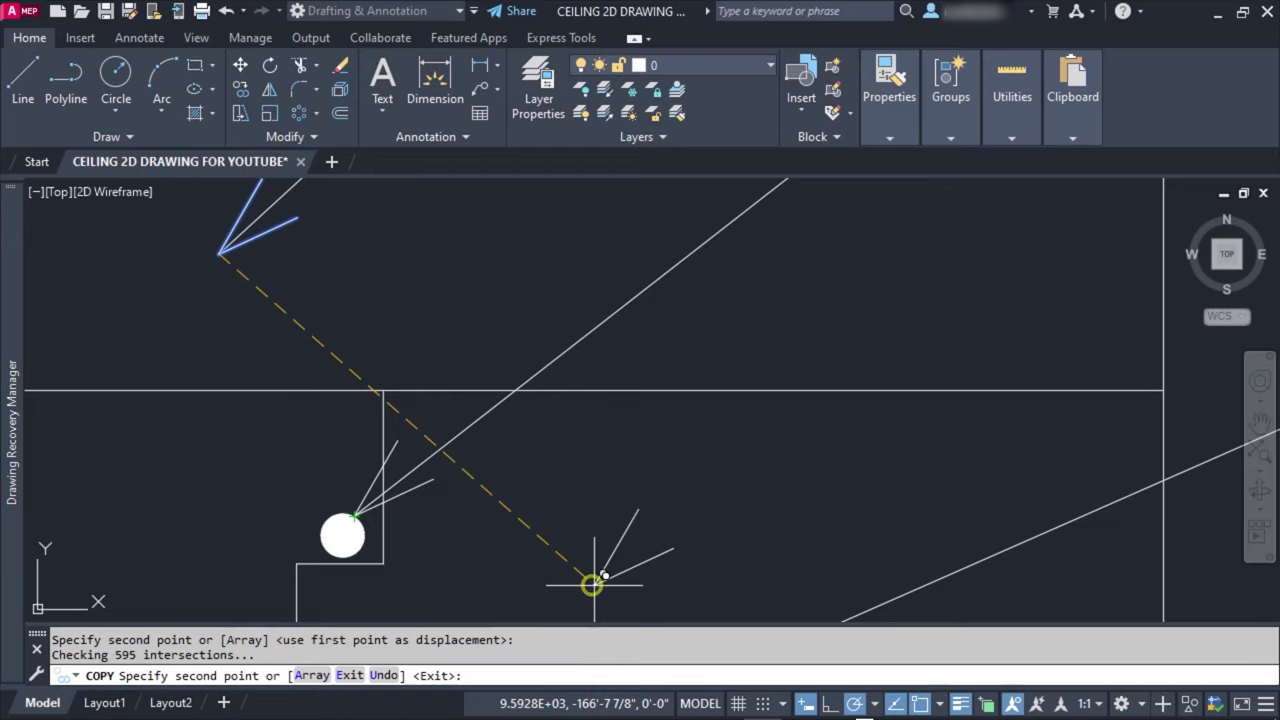
{"action": "middle_click_drag", "start_coordinate": [594, 583], "coordinate": [480, 366]}
{"action": "left_click", "coordinate": [674, 434]}
{"action": "key", "text": "Escape"}
Step: Try rotating the LED arrowhead to match its leader, then cancel the rotation
{"action": "scroll", "coordinate": [609, 463], "scroll_direction": "up", "scroll_amount": 5}
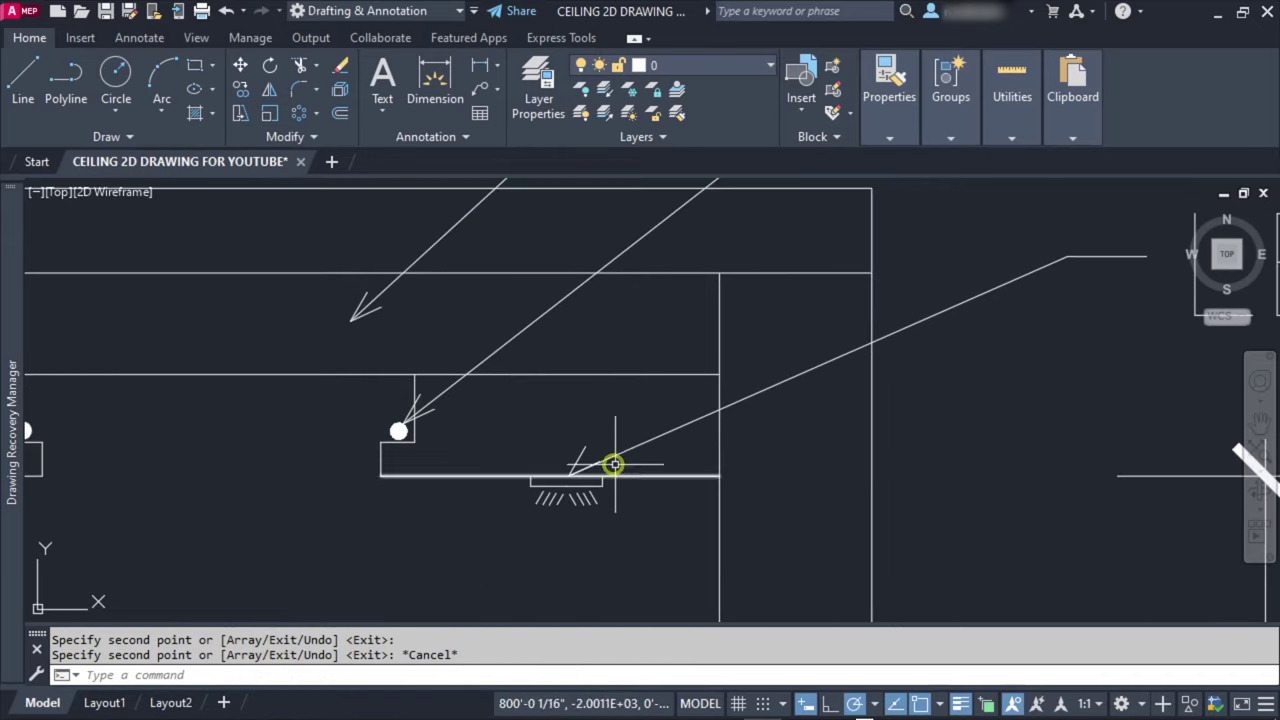
{"action": "left_click", "coordinate": [560, 452]}
{"action": "scroll", "coordinate": [571, 460], "scroll_direction": "up", "scroll_amount": 5}
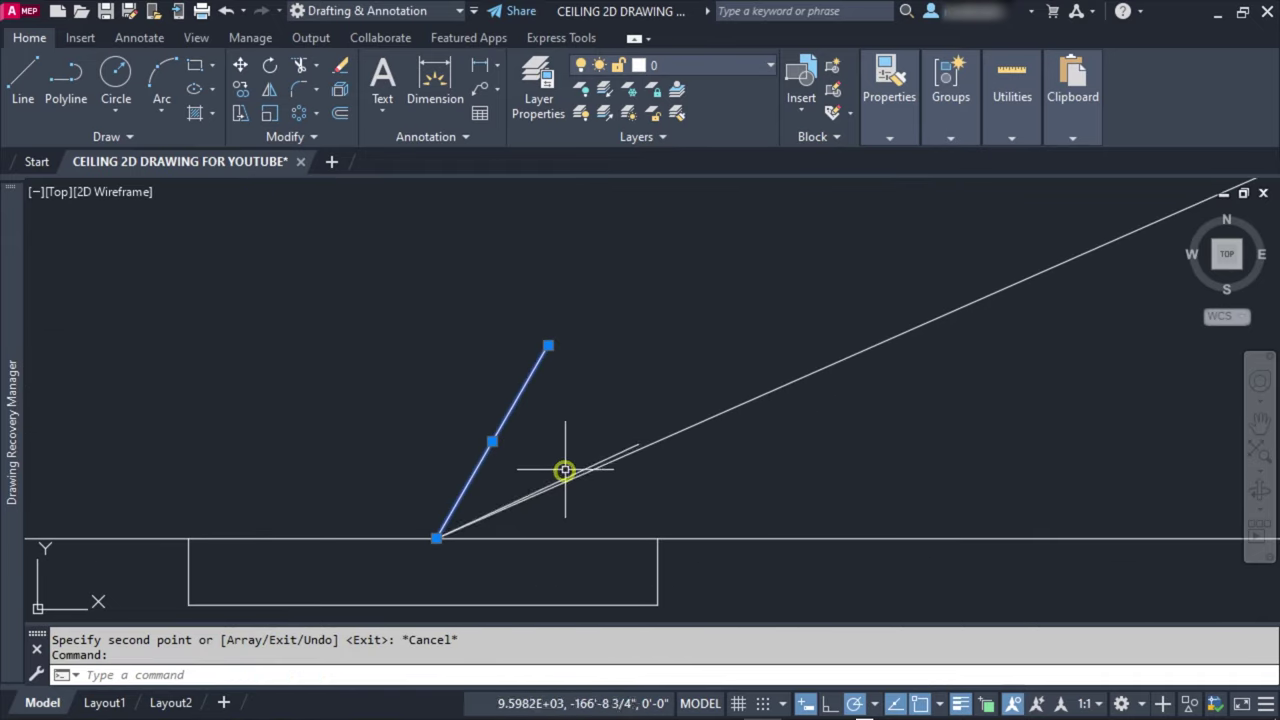
{"action": "left_click", "coordinate": [566, 475]}
{"action": "type", "text": "RO"}
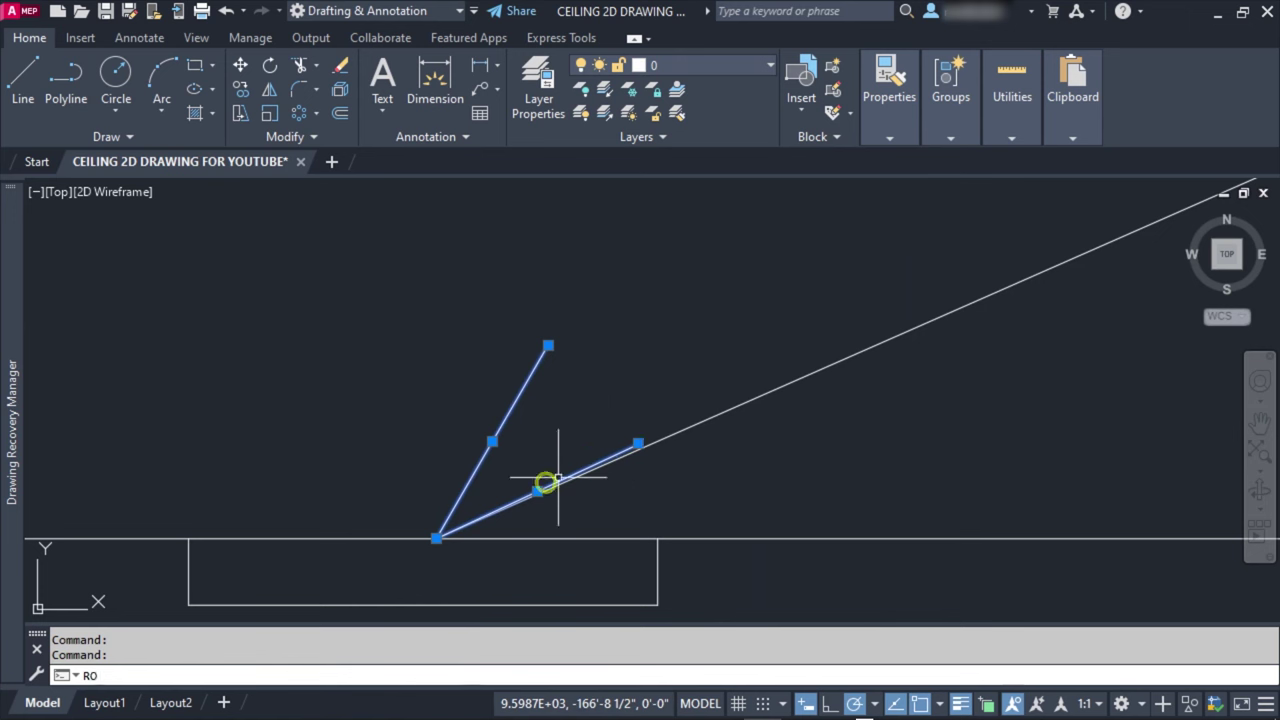
{"action": "key", "text": "Return"}
{"action": "left_click", "coordinate": [436, 538]}
{"action": "scroll", "coordinate": [857, 583], "scroll_direction": "down", "scroll_amount": 3}
{"action": "key", "text": "Escape"}
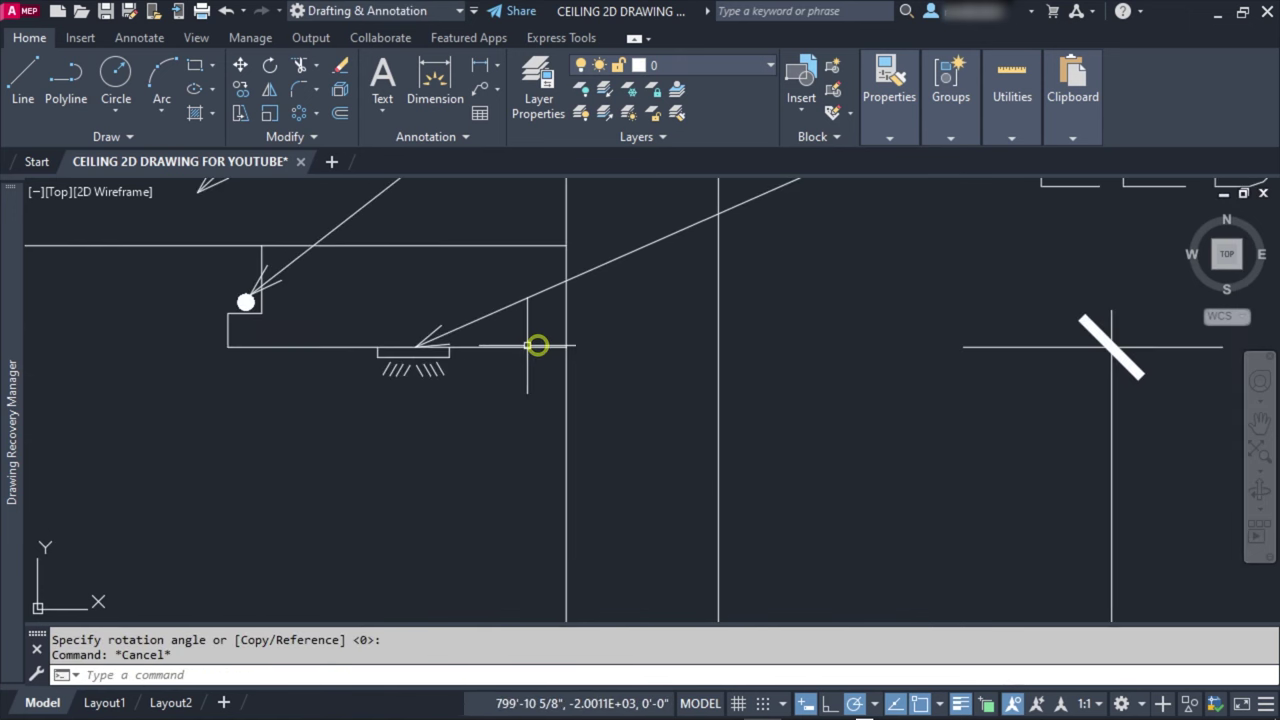
{"action": "scroll", "coordinate": [460, 343], "scroll_direction": "down", "scroll_amount": 5}
{"action": "scroll", "coordinate": [663, 514], "scroll_direction": "down", "scroll_amount": 2}
{"action": "scroll", "coordinate": [743, 497], "scroll_direction": "down", "scroll_amount": 1}
{"action": "scroll", "coordinate": [780, 374], "scroll_direction": "down", "scroll_amount": 1}
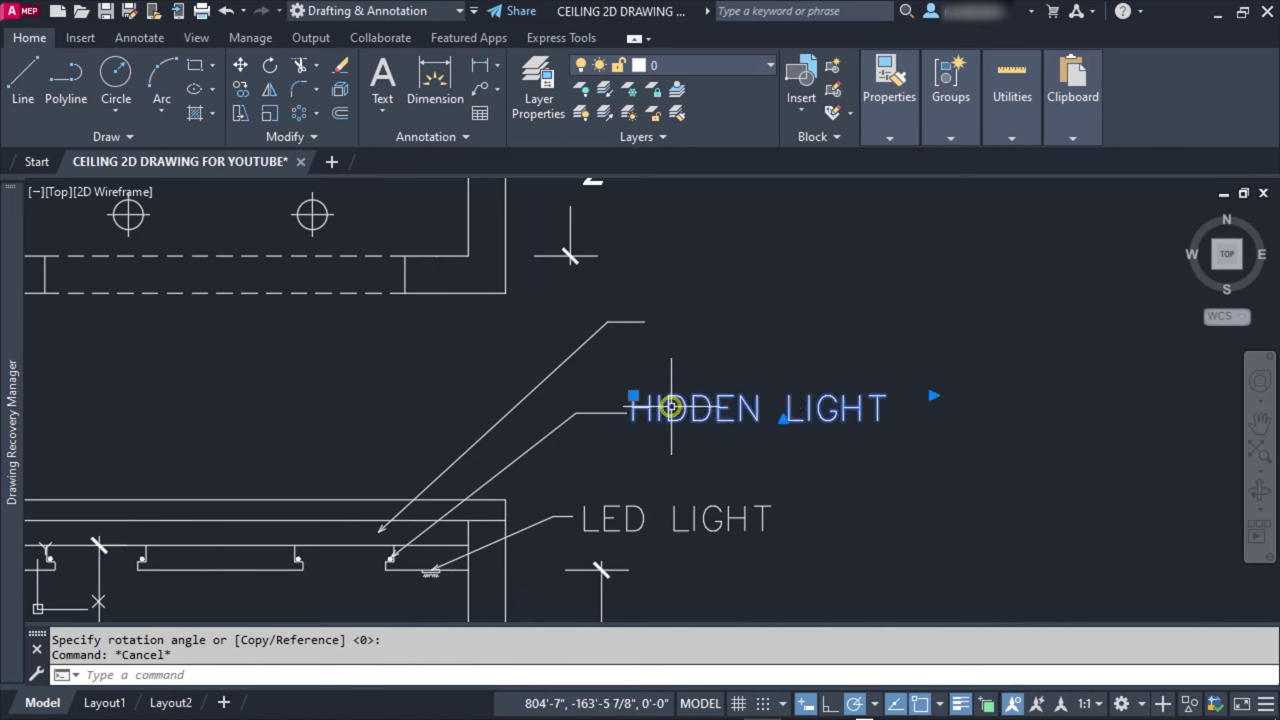
Step: Copy the HIDDEN LIGHT label onto the top leader
{"action": "left_click", "coordinate": [670, 407]}
{"action": "type", "text": "o"}
{"action": "key", "text": "Return"}
{"action": "left_click", "coordinate": [866, 463]}
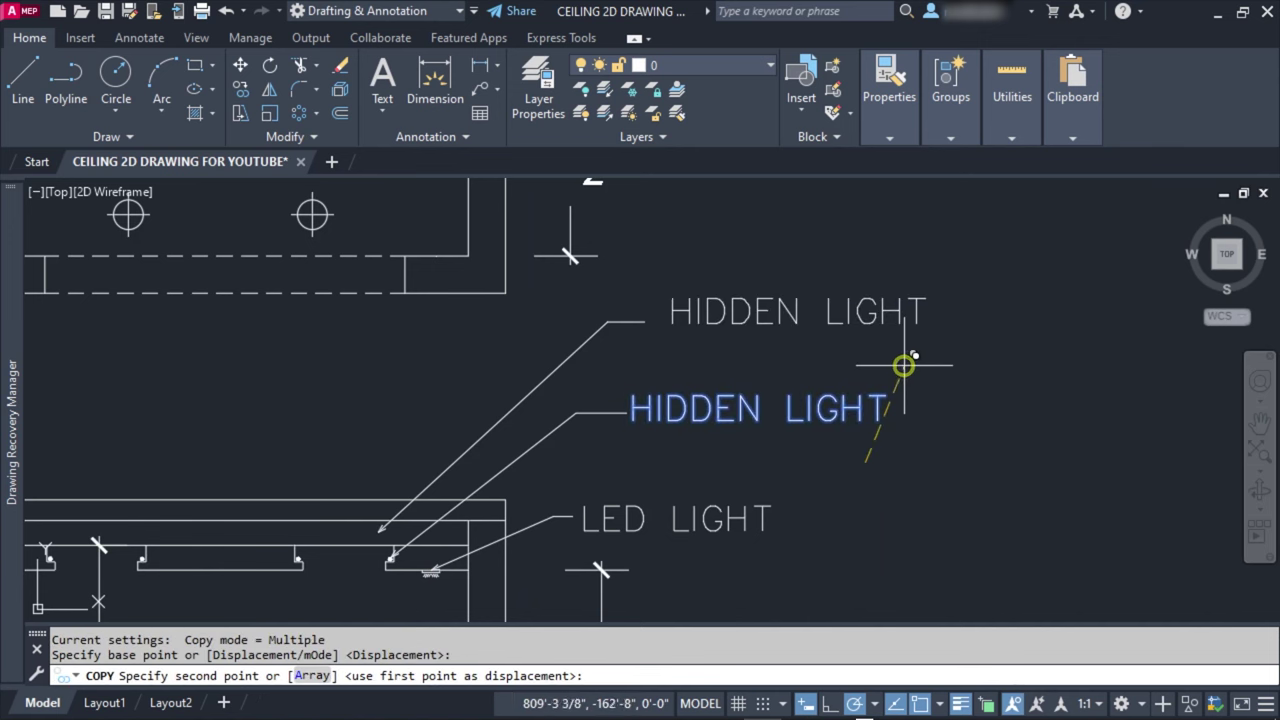
{"action": "left_click", "coordinate": [900, 370]}
{"action": "key", "text": "Escape"}
Step: Edit the copied label into two lines reading EMPTY SPACE / CEILING STRUCTURE
{"action": "double_click", "coordinate": [726, 318]}
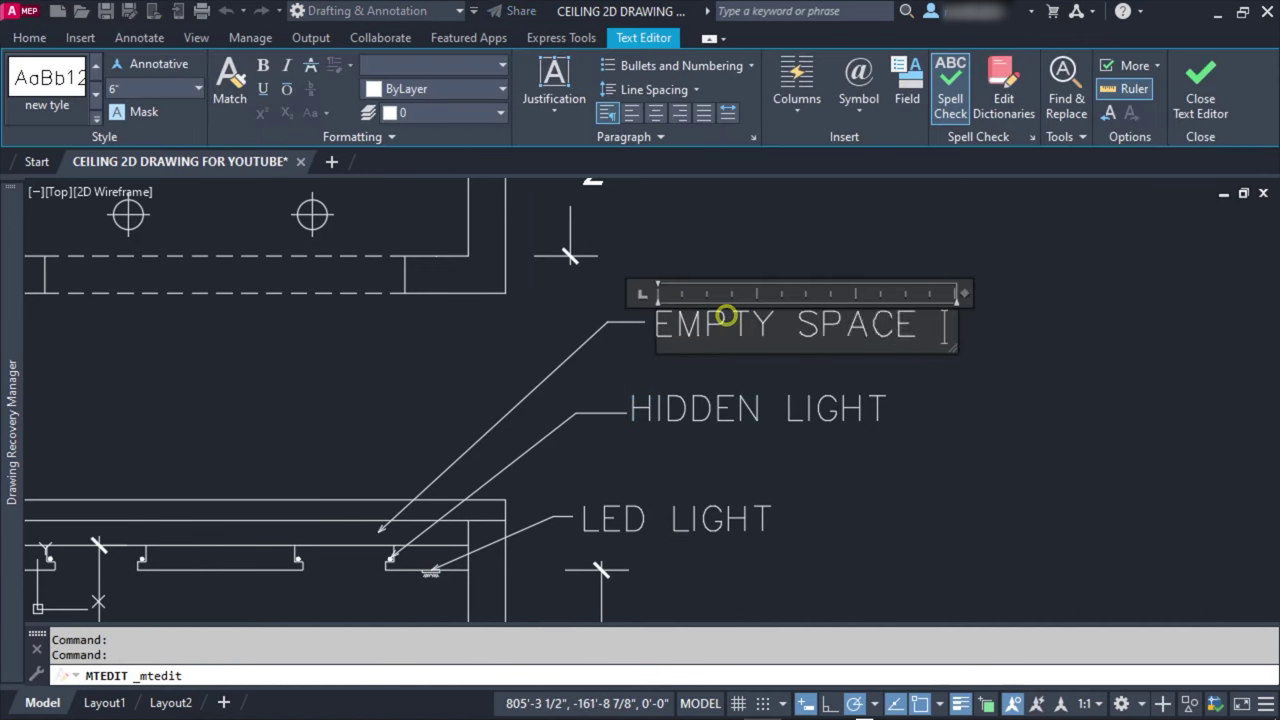
{"action": "key", "text": "Return"}
{"action": "type", "text": "CEIL"}
{"action": "type", "text": "URE"}
{"action": "left_click", "coordinate": [903, 306]}
{"action": "left_click", "coordinate": [800, 323]}
{"action": "left_click", "coordinate": [946, 309]}
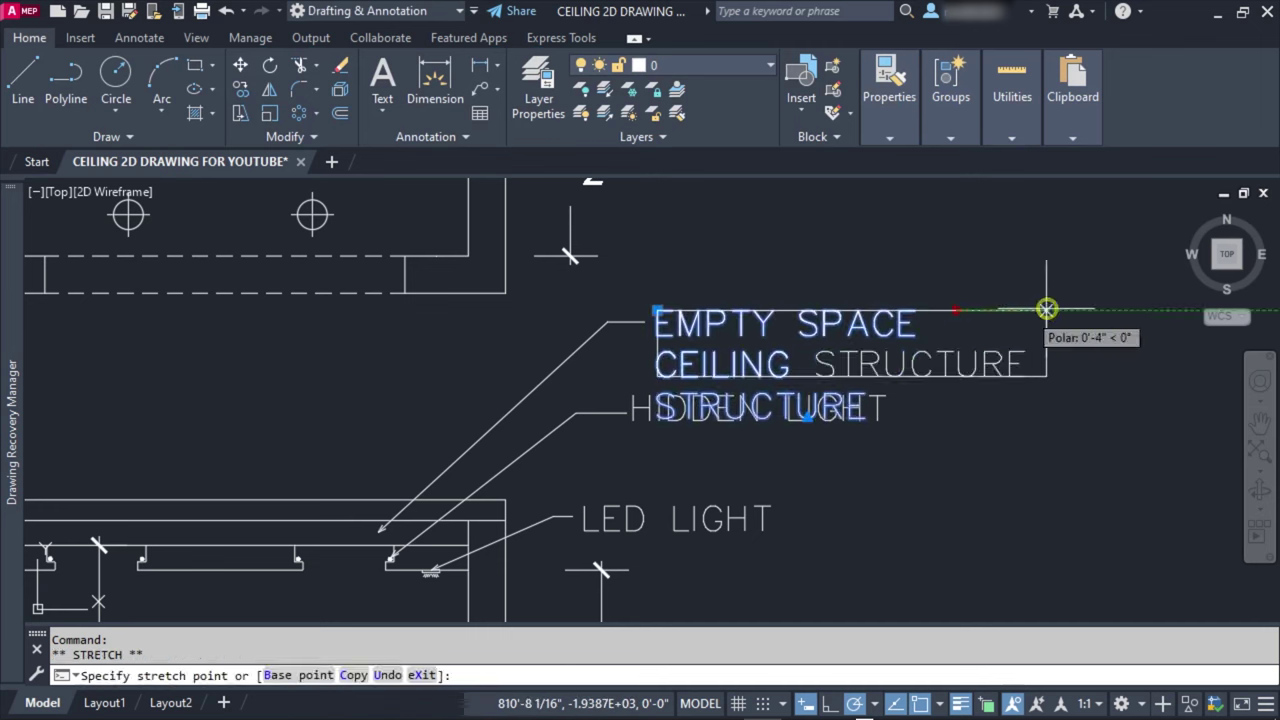
{"action": "key", "text": "Escape"}
{"action": "scroll", "coordinate": [670, 420], "scroll_direction": "up", "scroll_amount": 2}
{"action": "scroll", "coordinate": [632, 379], "scroll_direction": "down", "scroll_amount": 2}
Step: Move the two-line label into place at the end of the top leader
{"action": "left_click", "coordinate": [791, 357]}
{"action": "left_click", "coordinate": [902, 440]}
{"action": "type", "text": "m"}
{"action": "key", "text": "Return"}
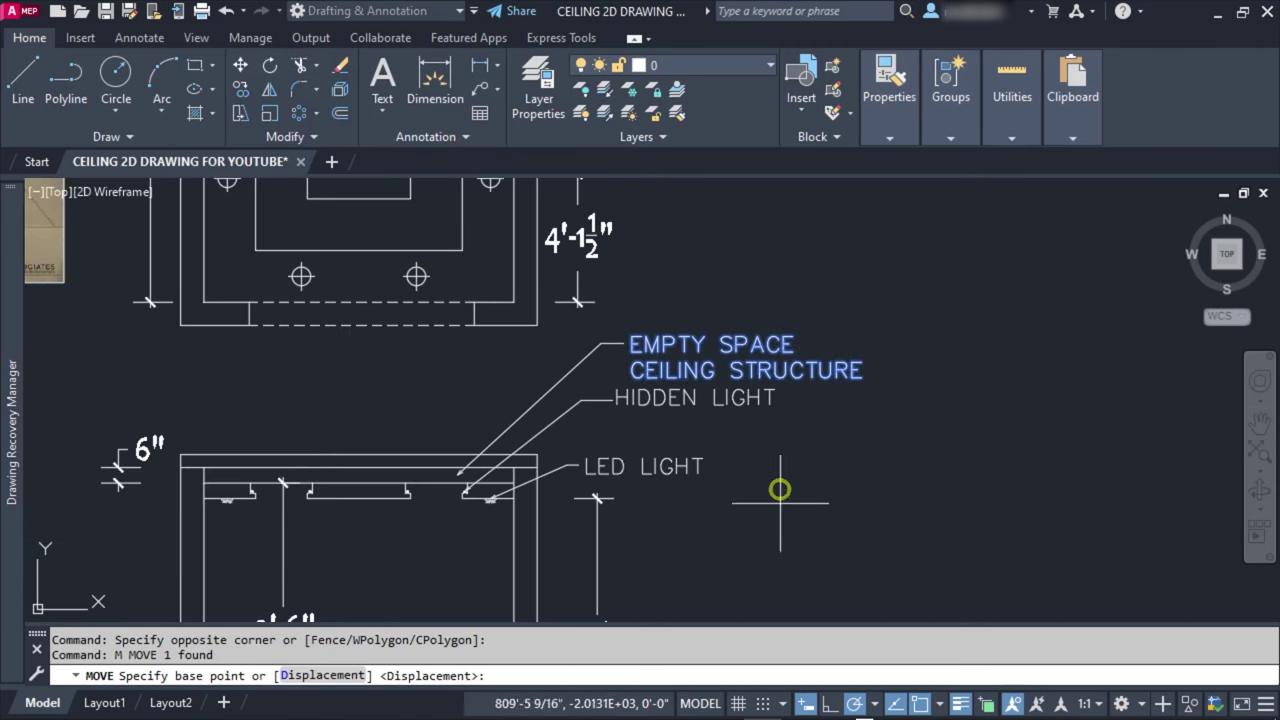
{"action": "scroll", "coordinate": [980, 490], "scroll_direction": "up", "scroll_amount": 2}
{"action": "left_click", "coordinate": [951, 480]}
{"action": "key", "text": "Escape"}
{"action": "left_click", "coordinate": [948, 475]}
{"action": "left_click", "coordinate": [820, 352]}
{"action": "left_click", "coordinate": [995, 500]}
{"action": "left_click", "coordinate": [806, 330]}
{"action": "key", "text": "Return"}
{"action": "left_click", "coordinate": [982, 506]}
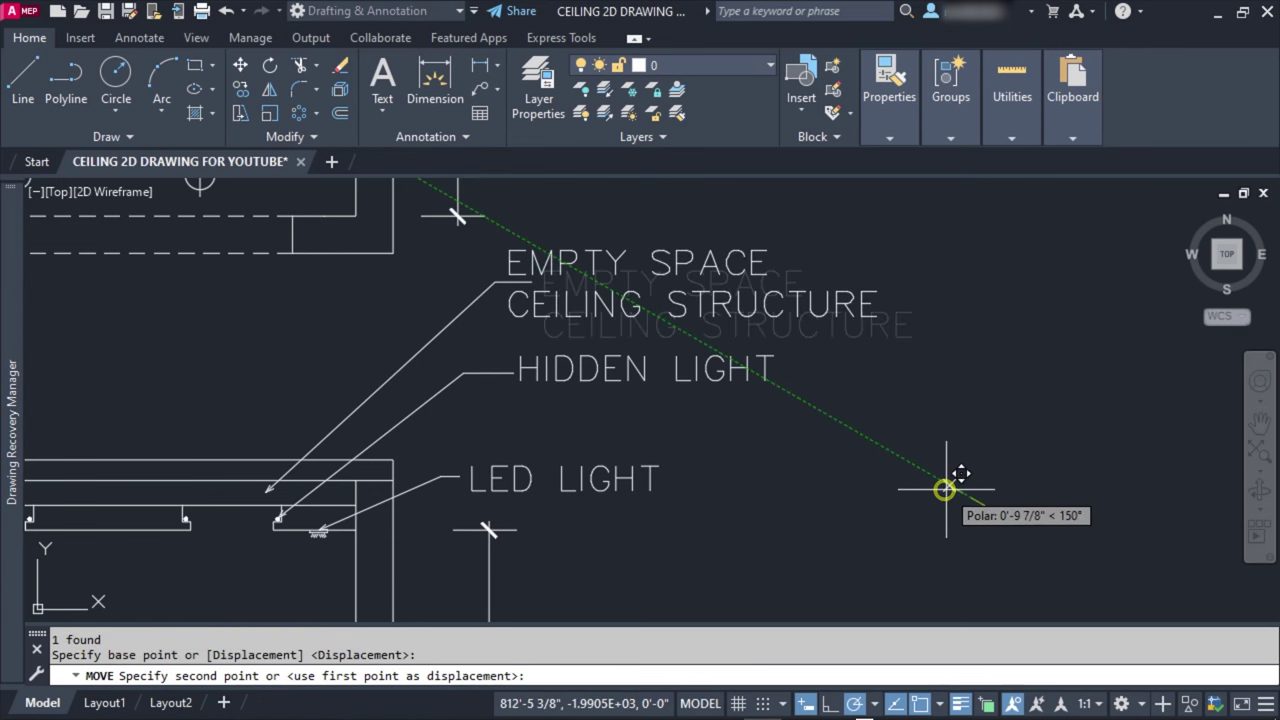
{"action": "left_click", "coordinate": [946, 486]}
Step: Try adjusting the top leader's end to meet the label, then cancel
{"action": "scroll", "coordinate": [425, 257], "scroll_direction": "up", "scroll_amount": 3}
{"action": "left_click", "coordinate": [551, 288]}
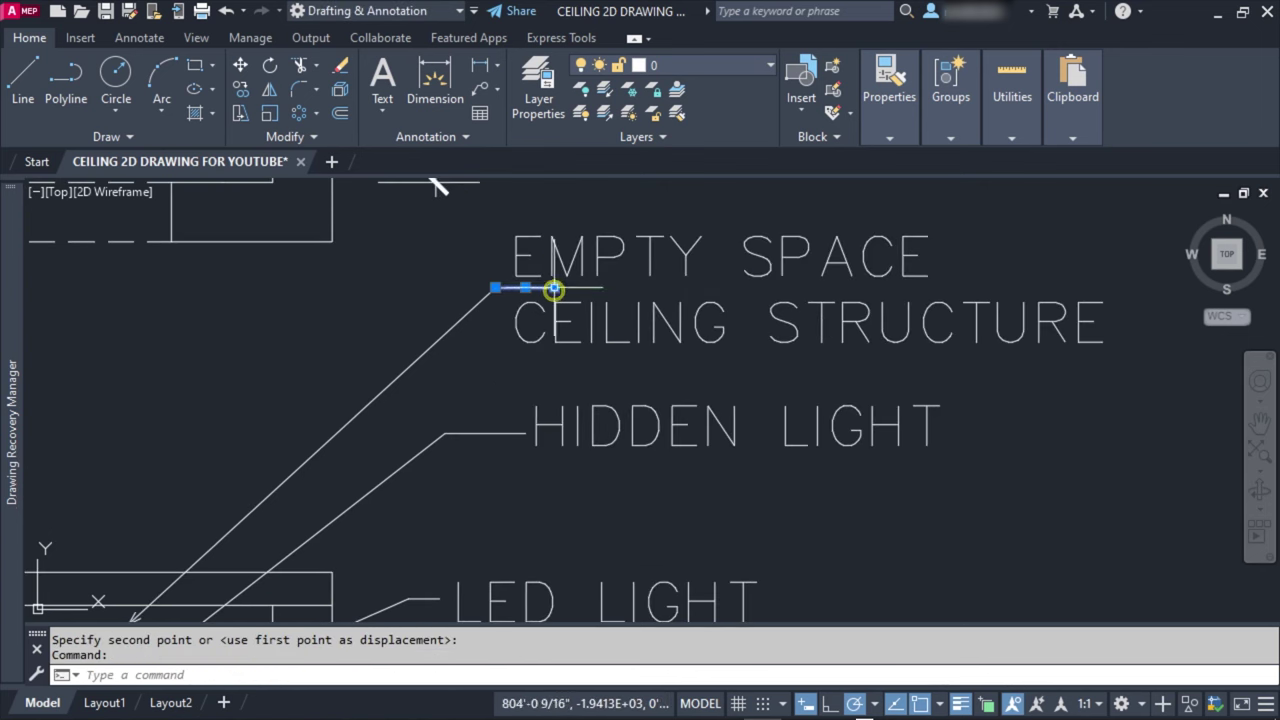
{"action": "left_click", "coordinate": [551, 288]}
{"action": "key", "text": "Escape"}
{"action": "scroll", "coordinate": [858, 481], "scroll_direction": "down", "scroll_amount": 4}
{"action": "scroll", "coordinate": [858, 481], "scroll_direction": "down", "scroll_amount": 3}
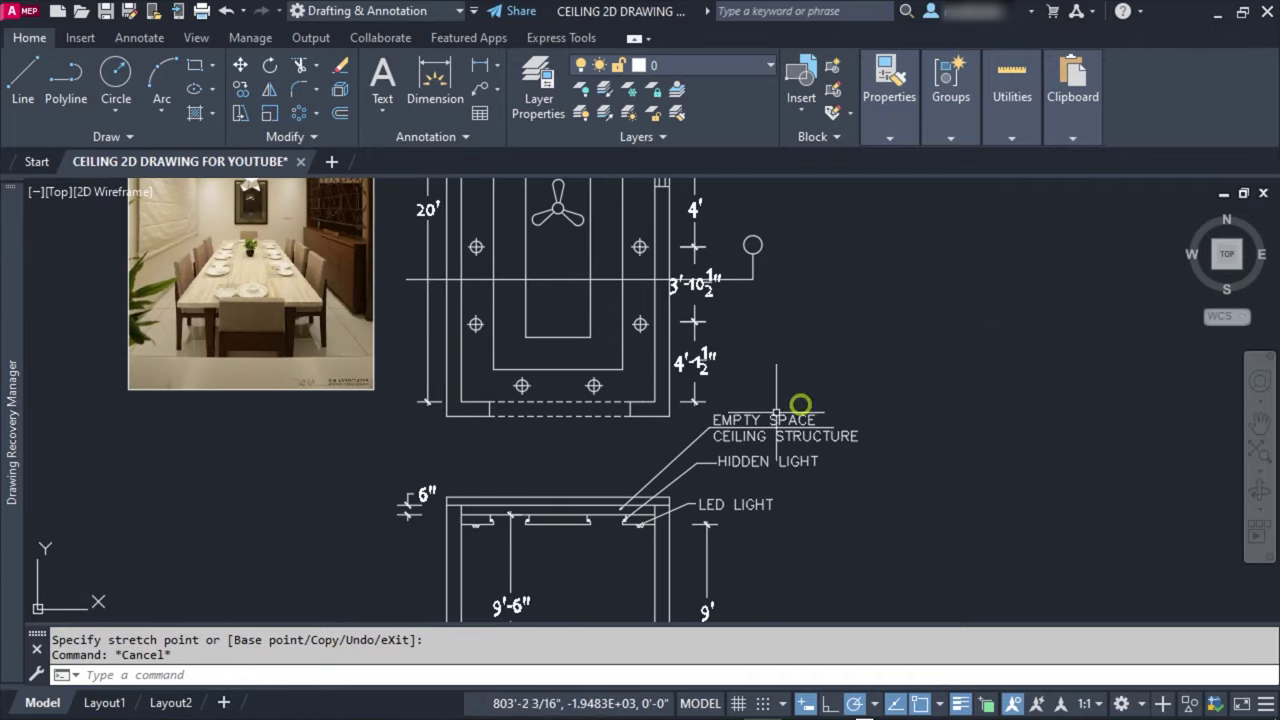
{"action": "left_click", "coordinate": [862, 268]}
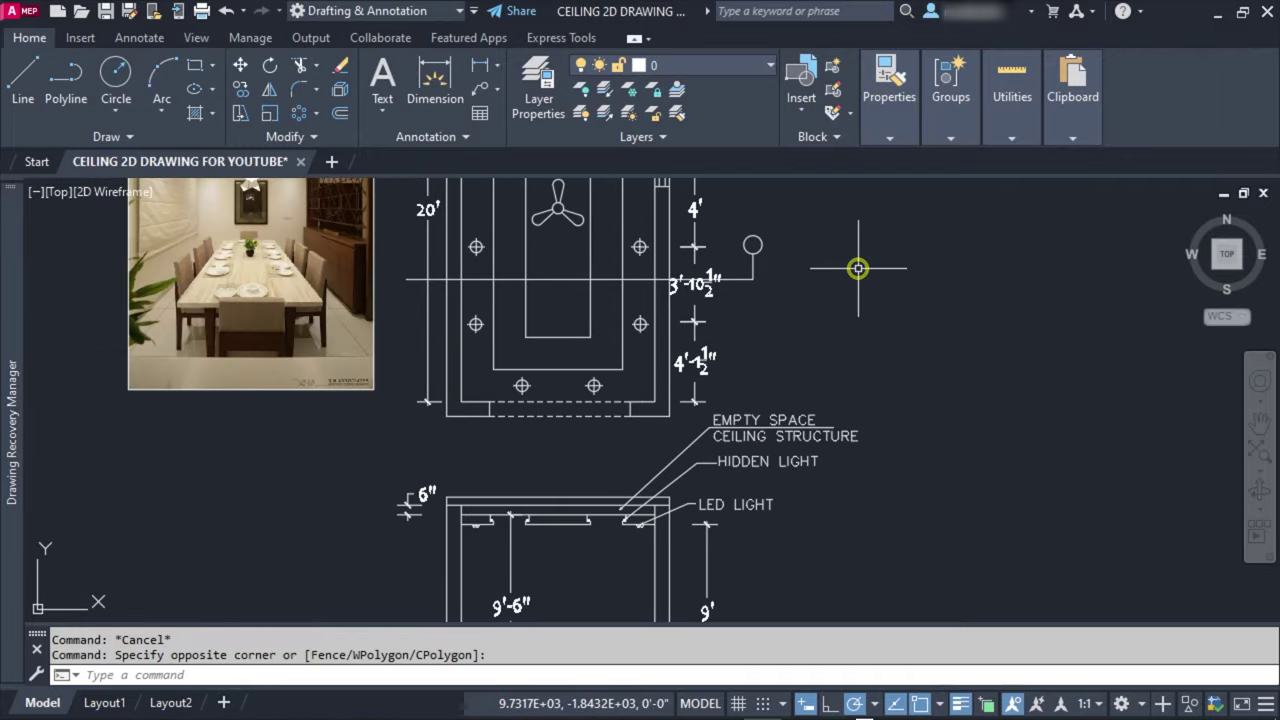
Step: Draw a bent leader line from the centre ceiling strip out to the left of the section
{"action": "mouse_move", "coordinate": [850, 302]}
{"action": "middle_mouse_down"}
{"action": "mouse_move", "coordinate": [777, 280]}
{"action": "mouse_move", "coordinate": [749, 343]}
{"action": "mouse_move", "coordinate": [771, 409]}
{"action": "mouse_move", "coordinate": [760, 472]}
{"action": "mouse_move", "coordinate": [700, 437]}
{"action": "mouse_move", "coordinate": [608, 414]}
{"action": "mouse_move", "coordinate": [700, 491]}
{"action": "mouse_move", "coordinate": [532, 424]}
{"action": "mouse_move", "coordinate": [888, 408]}
{"action": "mouse_move", "coordinate": [600, 437]}
{"action": "mouse_move", "coordinate": [455, 301]}
{"action": "middle_mouse_up"}
{"action": "middle_click_drag", "start_coordinate": [448, 387], "coordinate": [461, 399]}
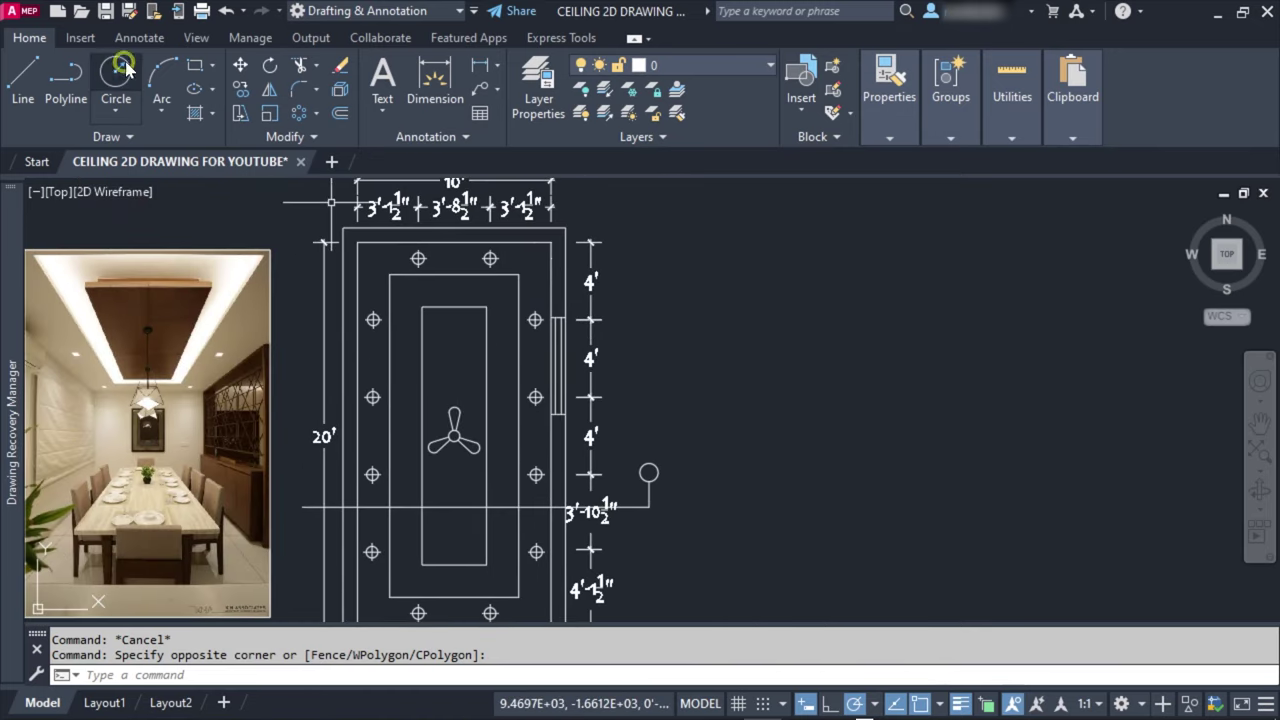
{"action": "left_click", "coordinate": [23, 80]}
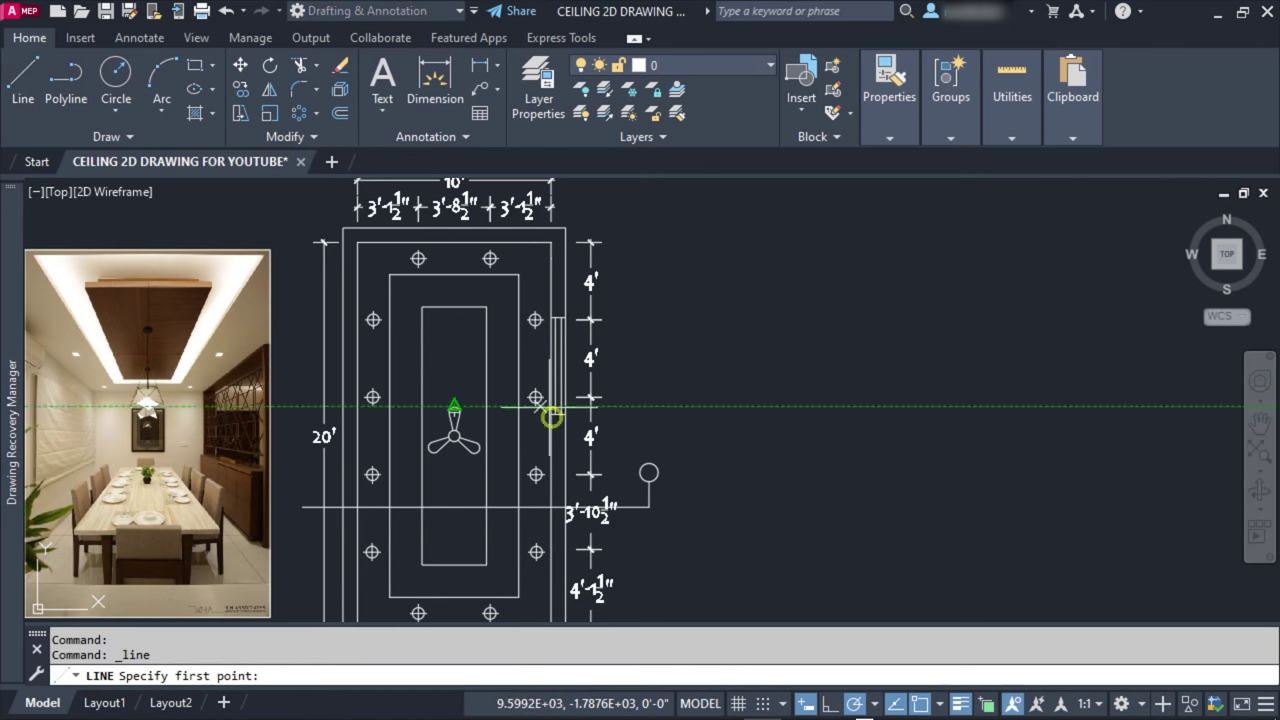
{"action": "middle_click_drag", "start_coordinate": [506, 370], "coordinate": [503, 449]}
{"action": "scroll", "coordinate": [503, 391], "scroll_direction": "up", "scroll_amount": 3}
{"action": "scroll", "coordinate": [332, 309], "scroll_direction": "up", "scroll_amount": 2}
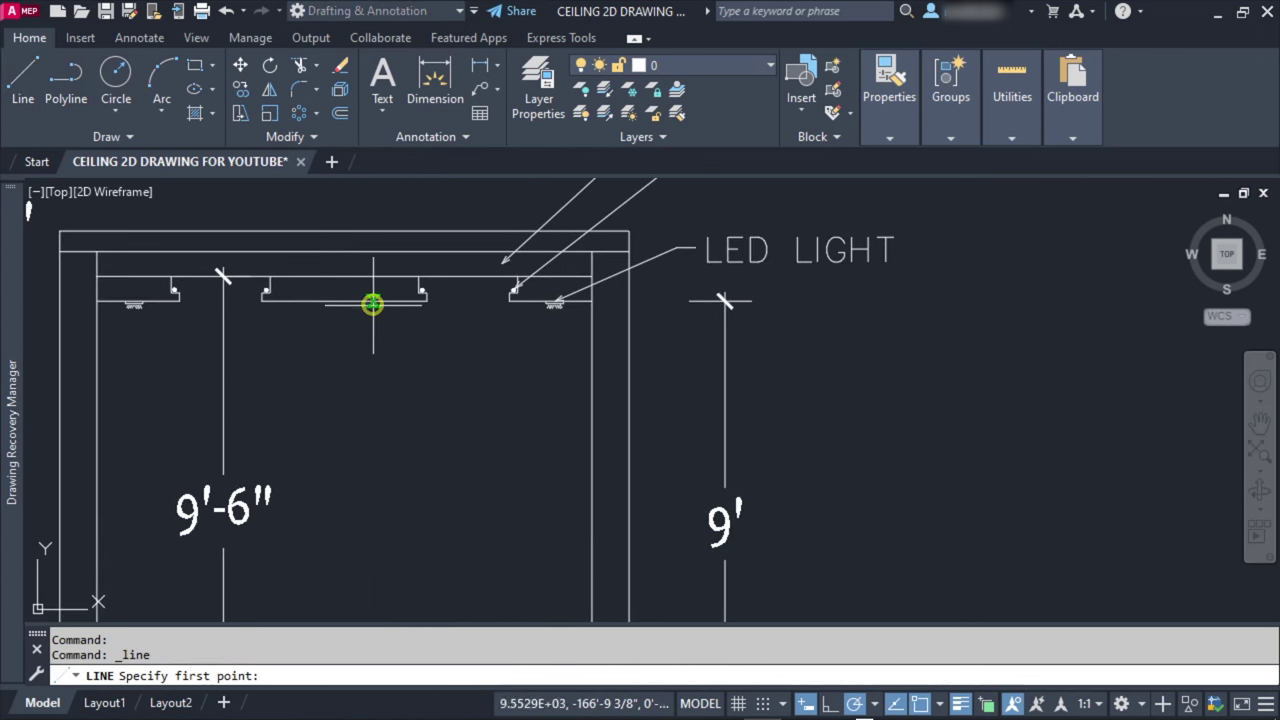
{"action": "left_click", "coordinate": [372, 304]}
{"action": "scroll", "coordinate": [440, 390], "scroll_direction": "down", "scroll_amount": 2}
{"action": "scroll", "coordinate": [591, 331], "scroll_direction": "down", "scroll_amount": 2}
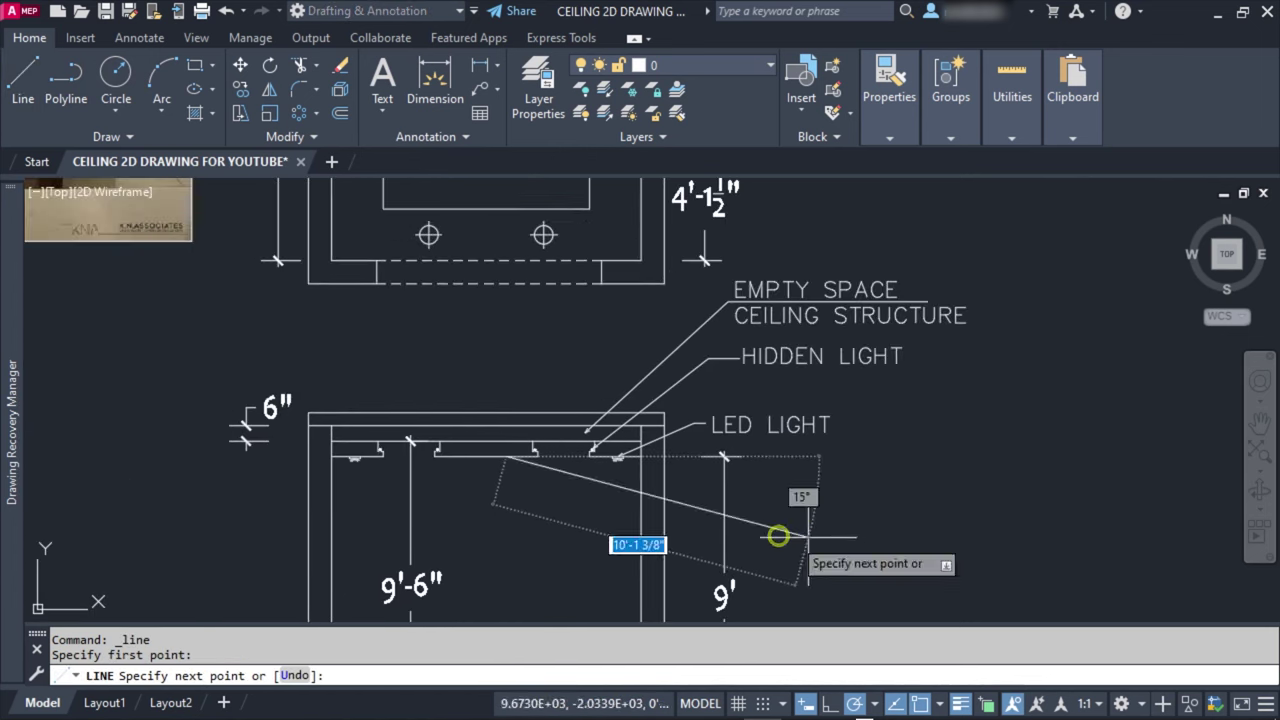
{"action": "left_click", "coordinate": [318, 348]}
{"action": "left_click", "coordinate": [261, 348]}
{"action": "key", "text": "Escape"}
Step: Copy the EMPTY SPACE / CEILING STRUCTURE label to the new leader's end and trim the leader to meet it
{"action": "middle_click_drag", "start_coordinate": [508, 463], "coordinate": [702, 456]}
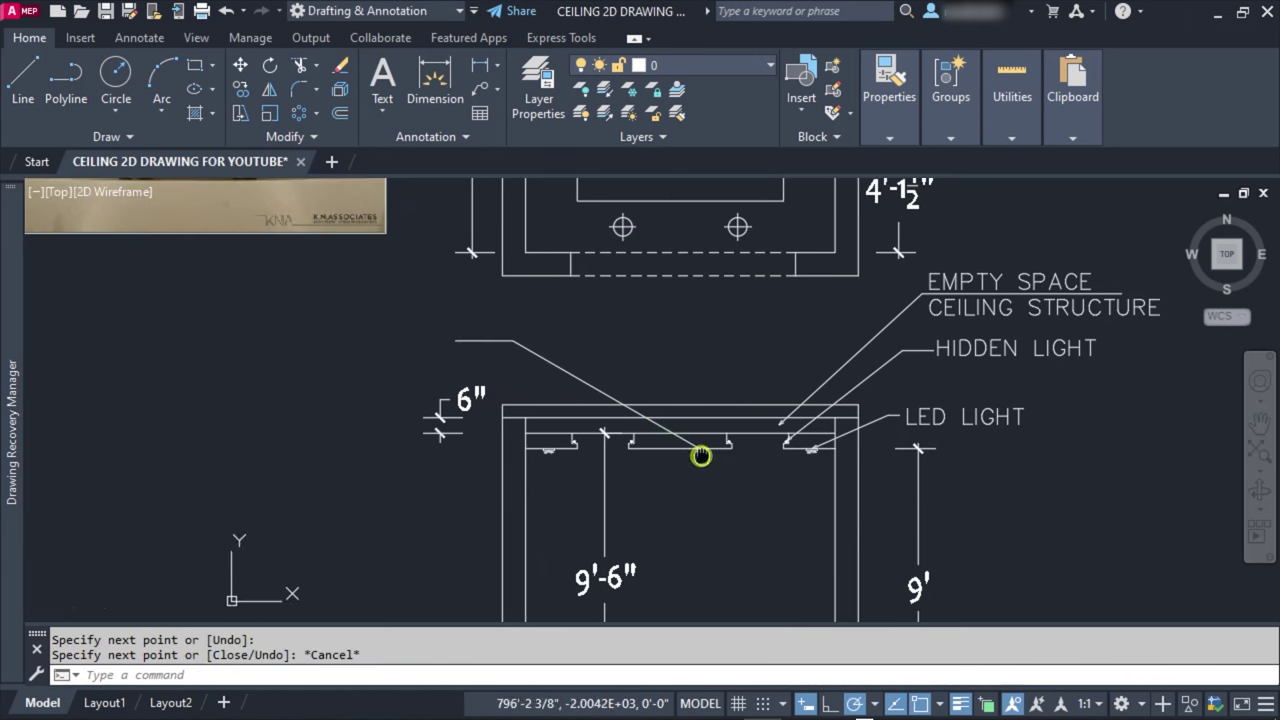
{"action": "left_click", "coordinate": [1009, 279]}
{"action": "left_click", "coordinate": [945, 240]}
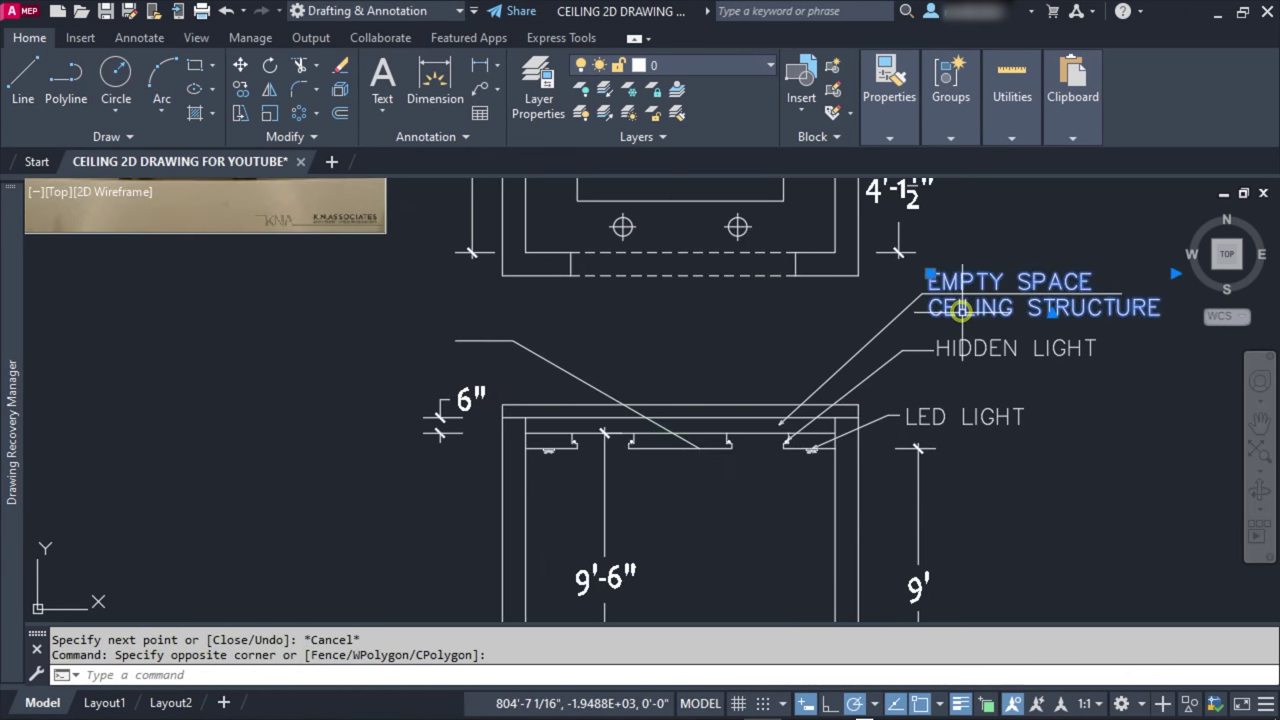
{"action": "type", "text": "CO"}
{"action": "key", "text": "Return"}
{"action": "left_click", "coordinate": [930, 274]}
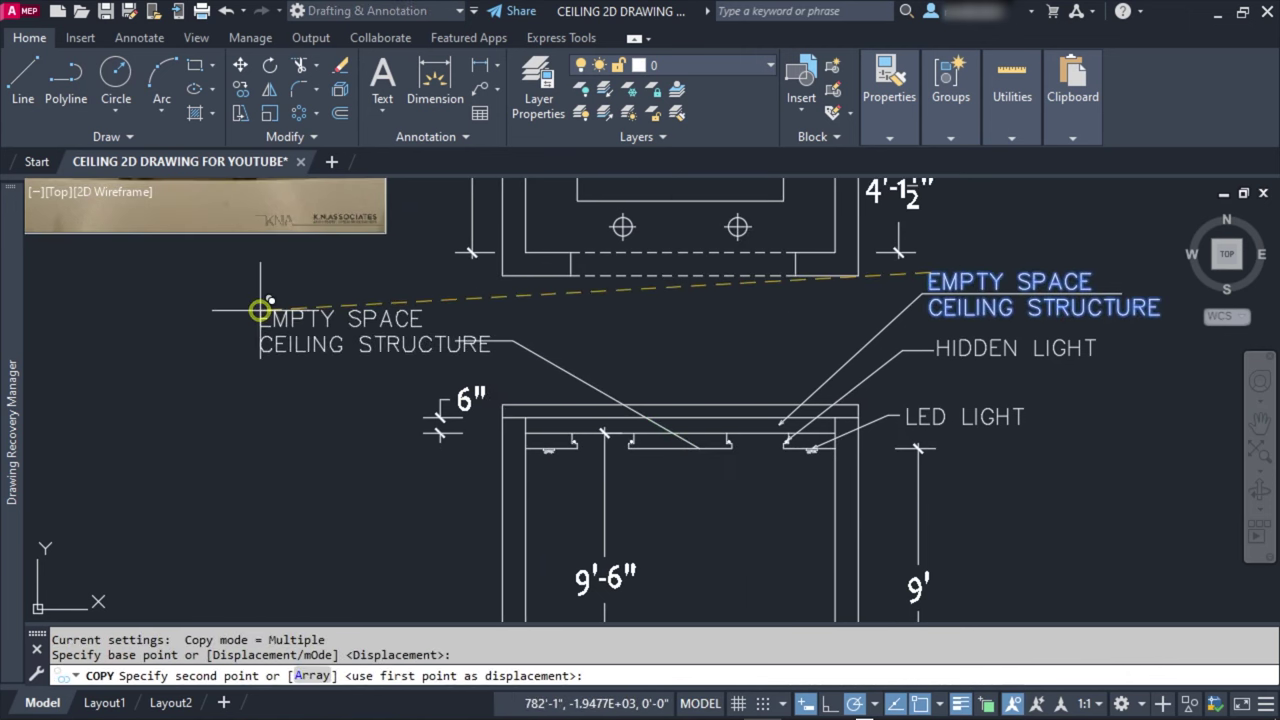
{"action": "left_click", "coordinate": [265, 316]}
{"action": "key", "text": "Escape"}
{"action": "left_click", "coordinate": [488, 342]}
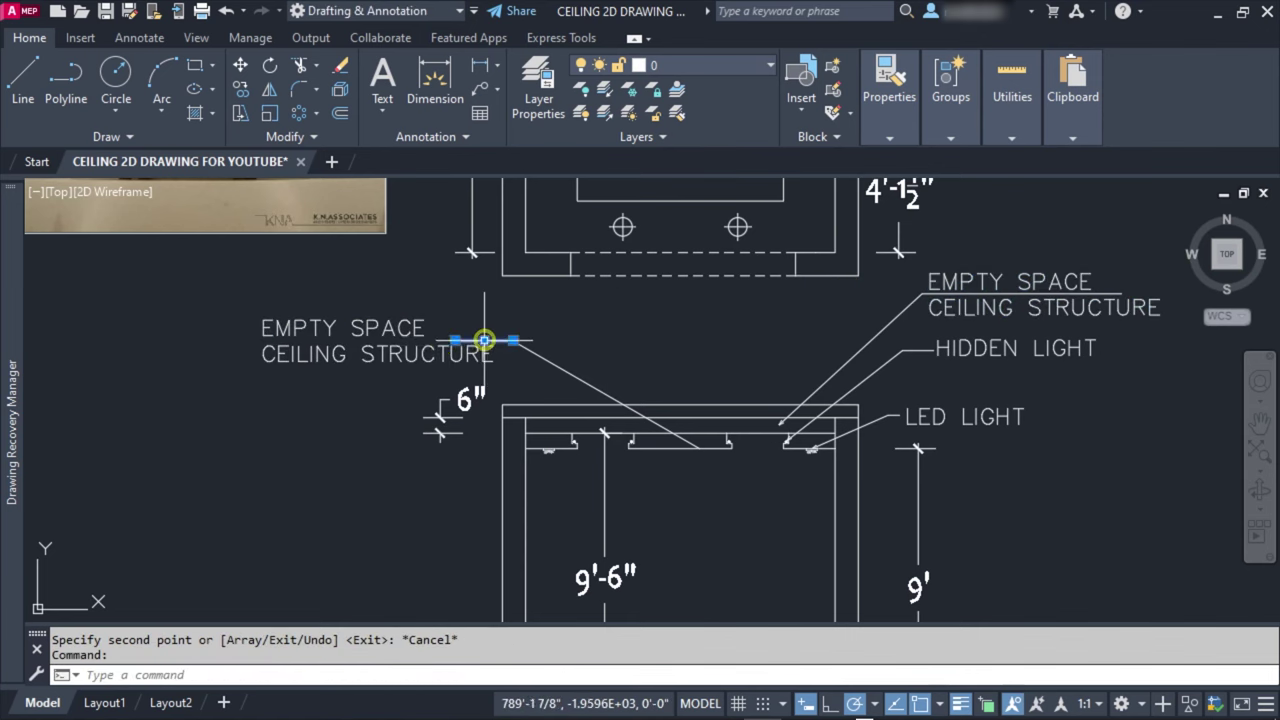
{"action": "left_click", "coordinate": [455, 341]}
{"action": "scroll", "coordinate": [168, 340], "scroll_direction": "up", "scroll_amount": 2}
{"action": "key", "text": "Escape"}
Step: Retype the copied label as FINISH WITH WOODEN STRIPS and move it into position
{"action": "double_click", "coordinate": [625, 298]}
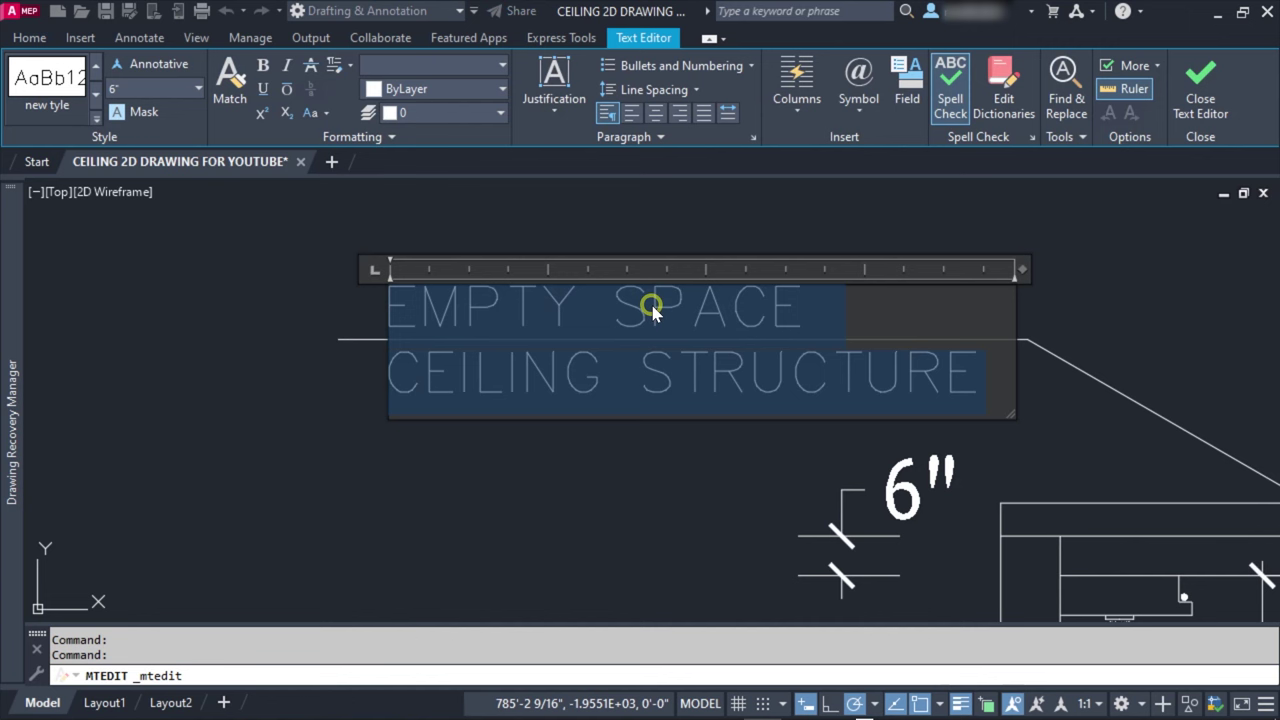
{"action": "type", "text": "W"}
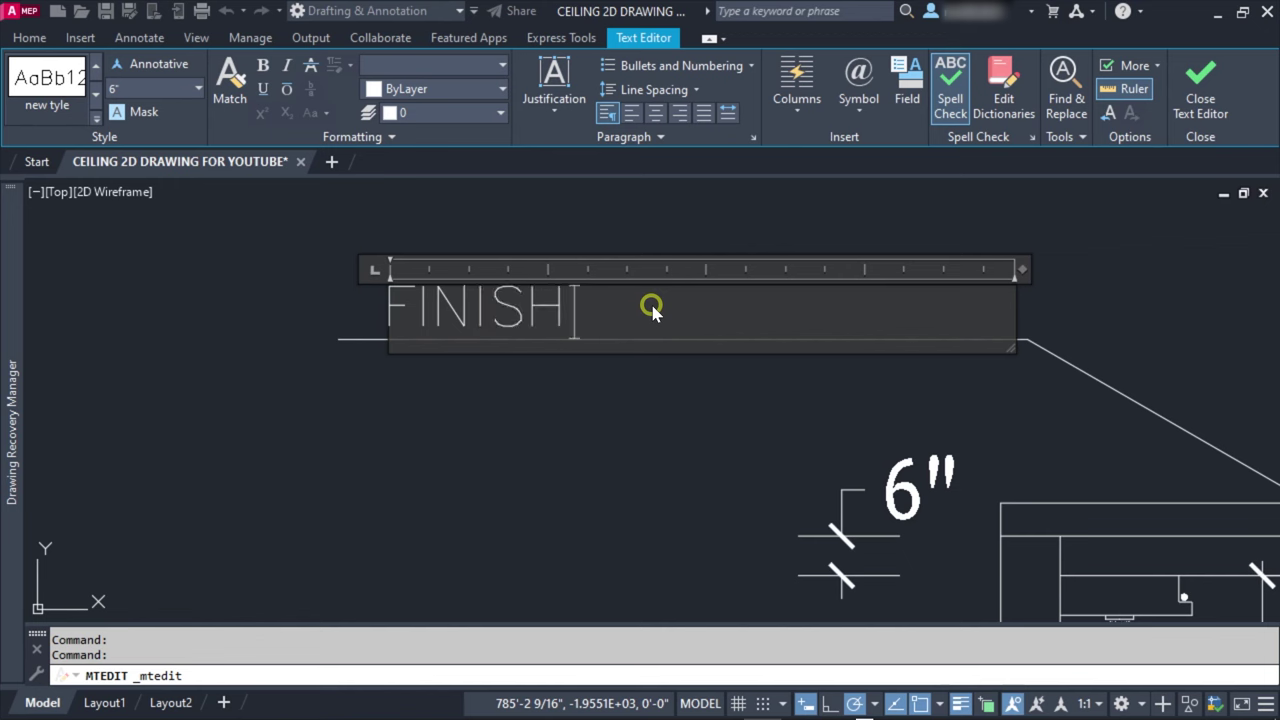
{"action": "left_click", "coordinate": [611, 260]}
{"action": "type", "text": "m"}
{"action": "key", "text": "Return"}
{"action": "left_click", "coordinate": [611, 234]}
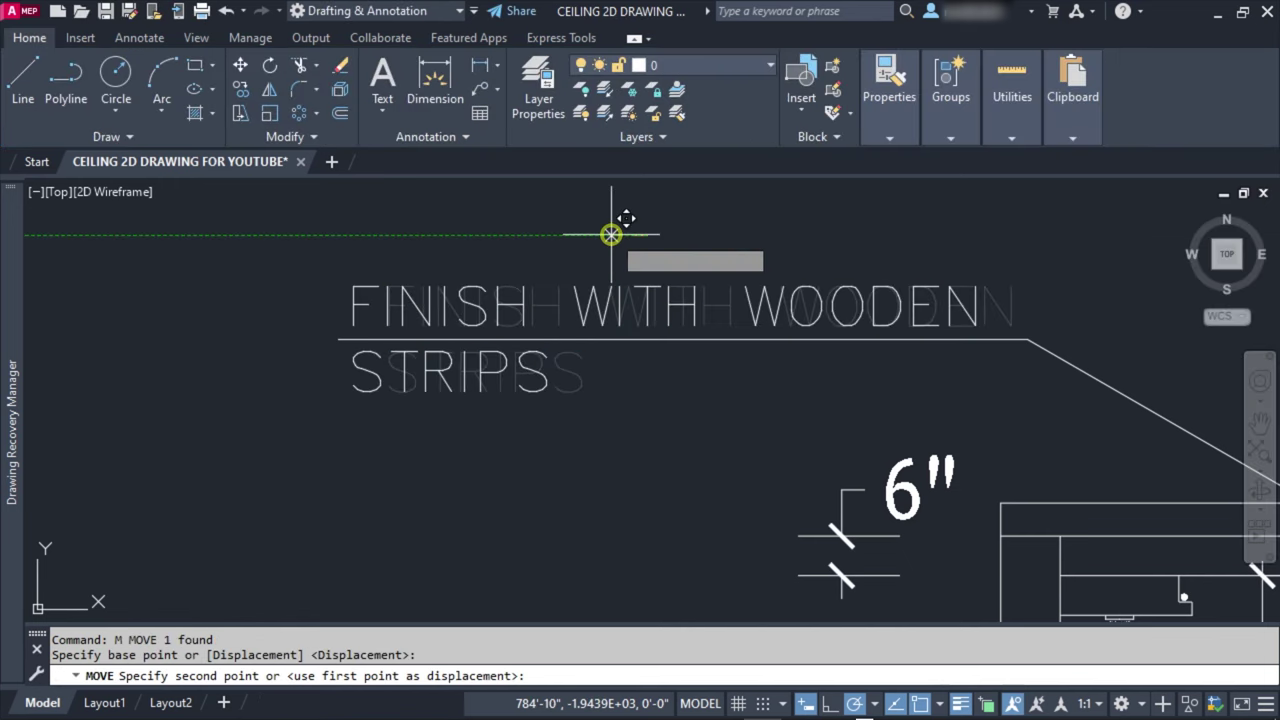
{"action": "scroll", "coordinate": [749, 286], "scroll_direction": "down", "scroll_amount": 5}
{"action": "scroll", "coordinate": [655, 363], "scroll_direction": "down", "scroll_amount": 3}
{"action": "left_click", "coordinate": [655, 363]}
{"action": "left_click", "coordinate": [806, 506]}
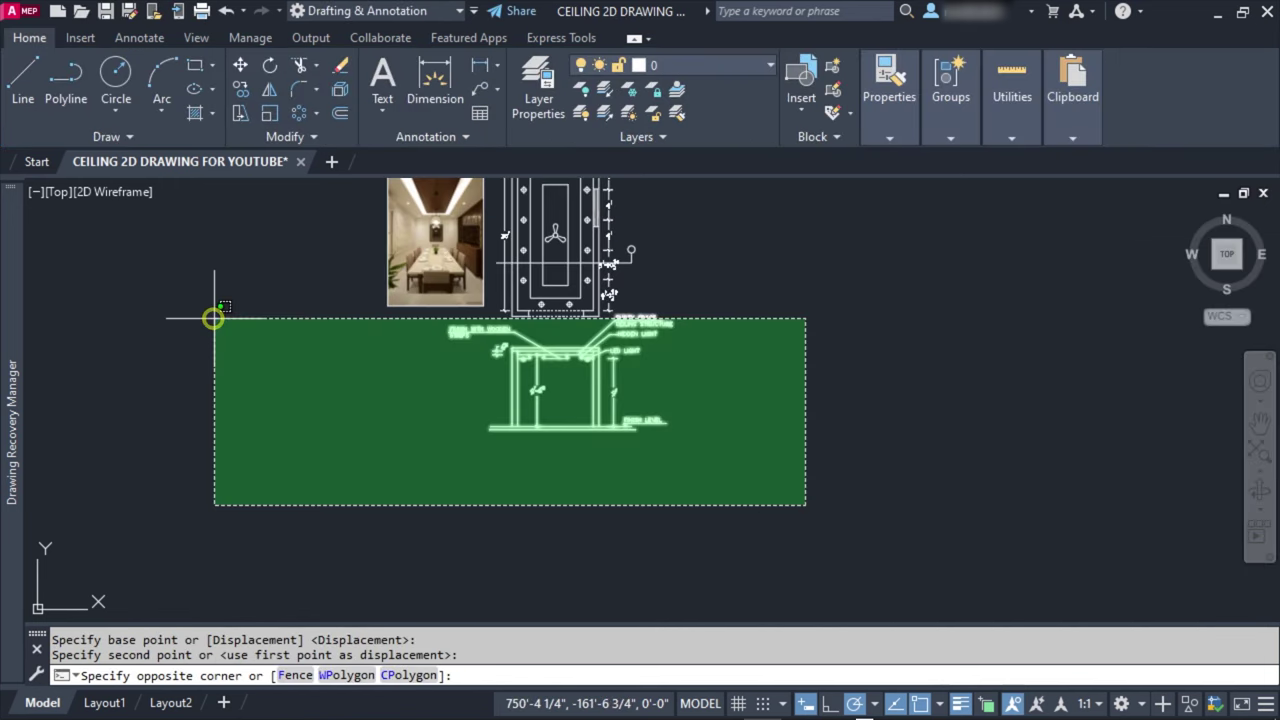
Step: Move the selected section to sit beside the ceiling plan
{"action": "left_click", "coordinate": [214, 316]}
{"action": "type", "text": "m"}
{"action": "key", "text": "Return"}
{"action": "left_click", "coordinate": [566, 466]}
{"action": "scroll", "coordinate": [711, 466], "scroll_direction": "up", "scroll_amount": 3}
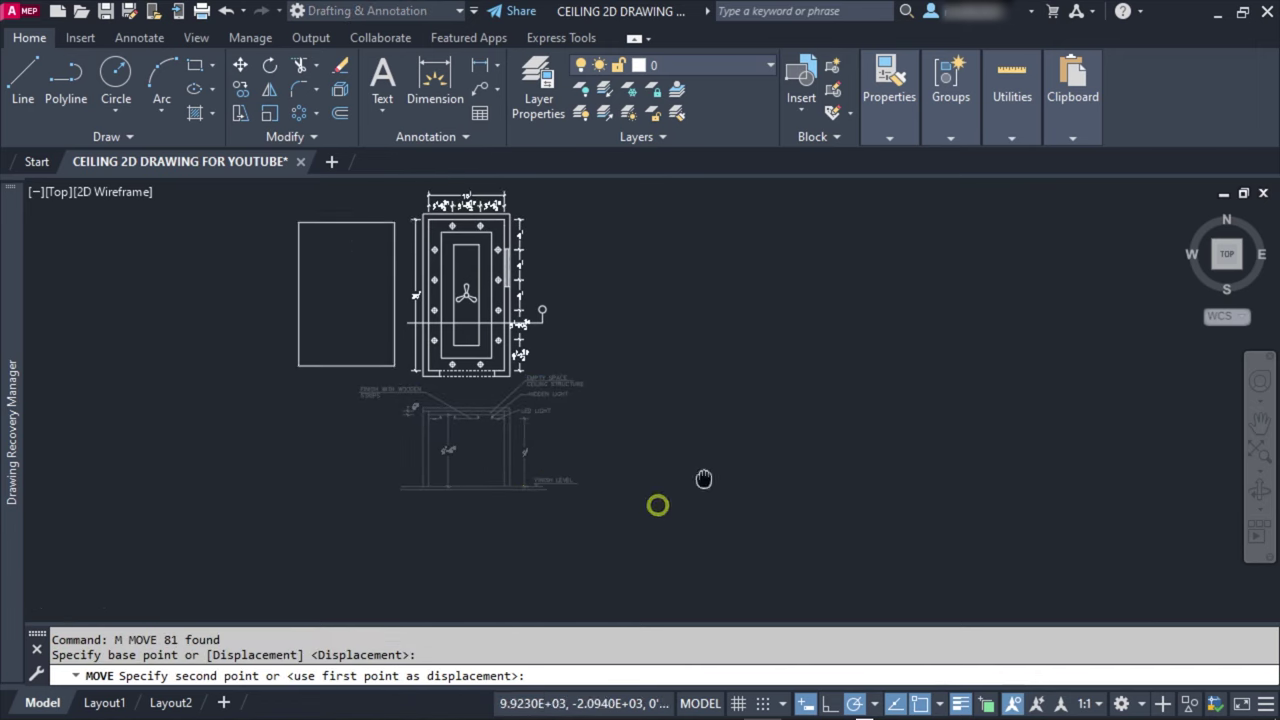
{"action": "scroll", "coordinate": [577, 429], "scroll_direction": "down", "scroll_amount": 3}
{"action": "key", "text": "Escape"}
{"action": "scroll", "coordinate": [580, 286], "scroll_direction": "up", "scroll_amount": 1}
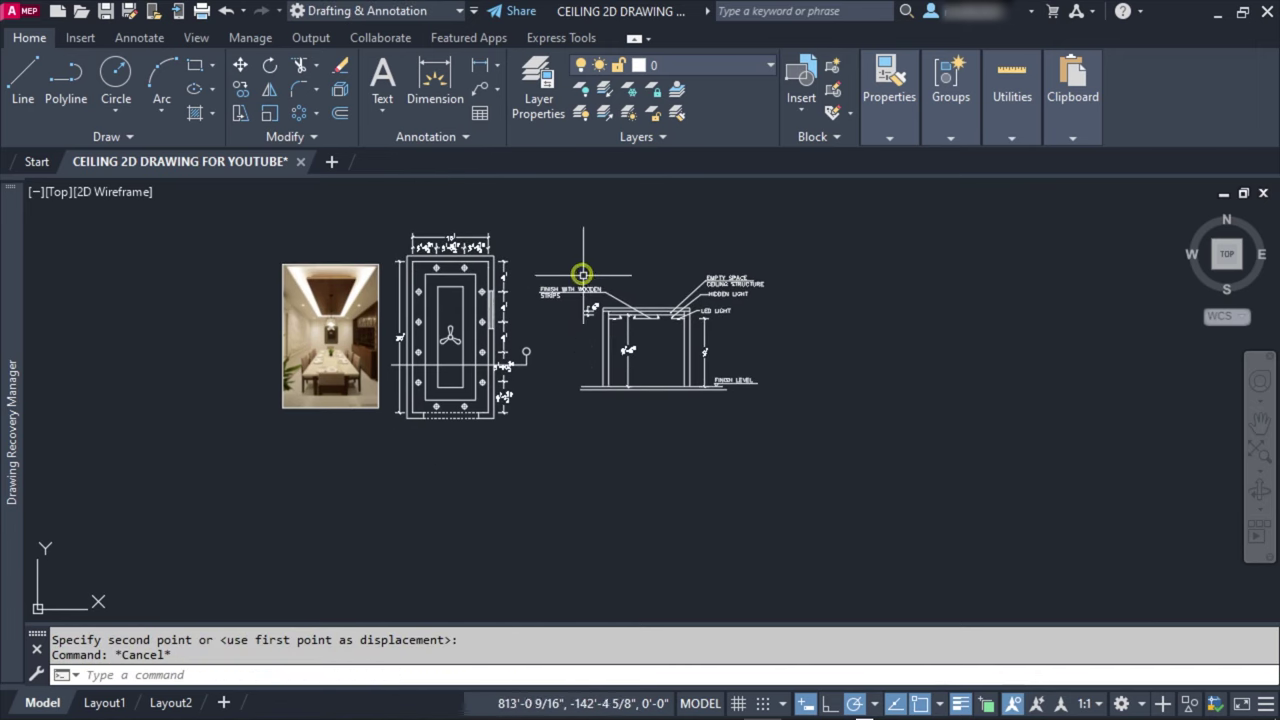
{"action": "scroll", "coordinate": [563, 294], "scroll_direction": "up", "scroll_amount": 3}
Step: Copy the FINISH WITH WOODEN STRIPS label below the plan and retitle it CEILING PLAN
{"action": "left_click", "coordinate": [560, 311]}
{"action": "left_click", "coordinate": [240, 88]}
{"action": "left_click", "coordinate": [625, 320]}
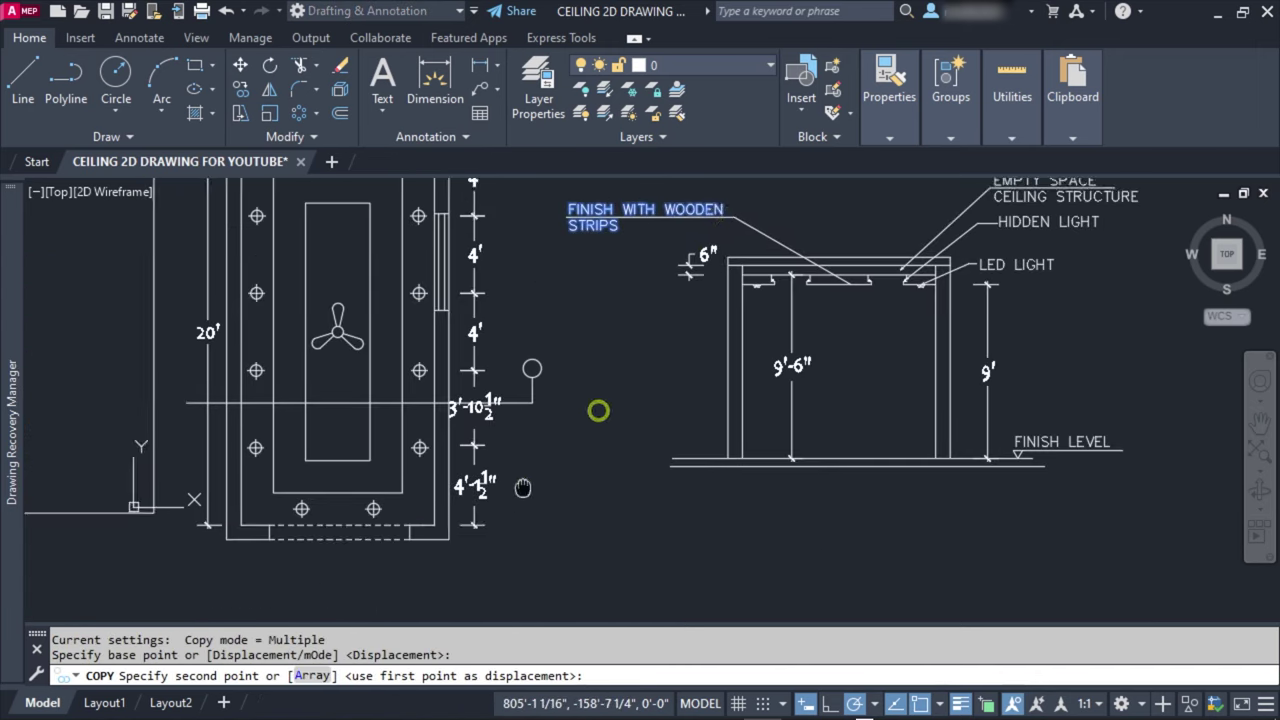
{"action": "middle_click_drag", "start_coordinate": [503, 500], "coordinate": [723, 244]}
{"action": "left_click", "coordinate": [493, 420]}
{"action": "key", "text": "Escape"}
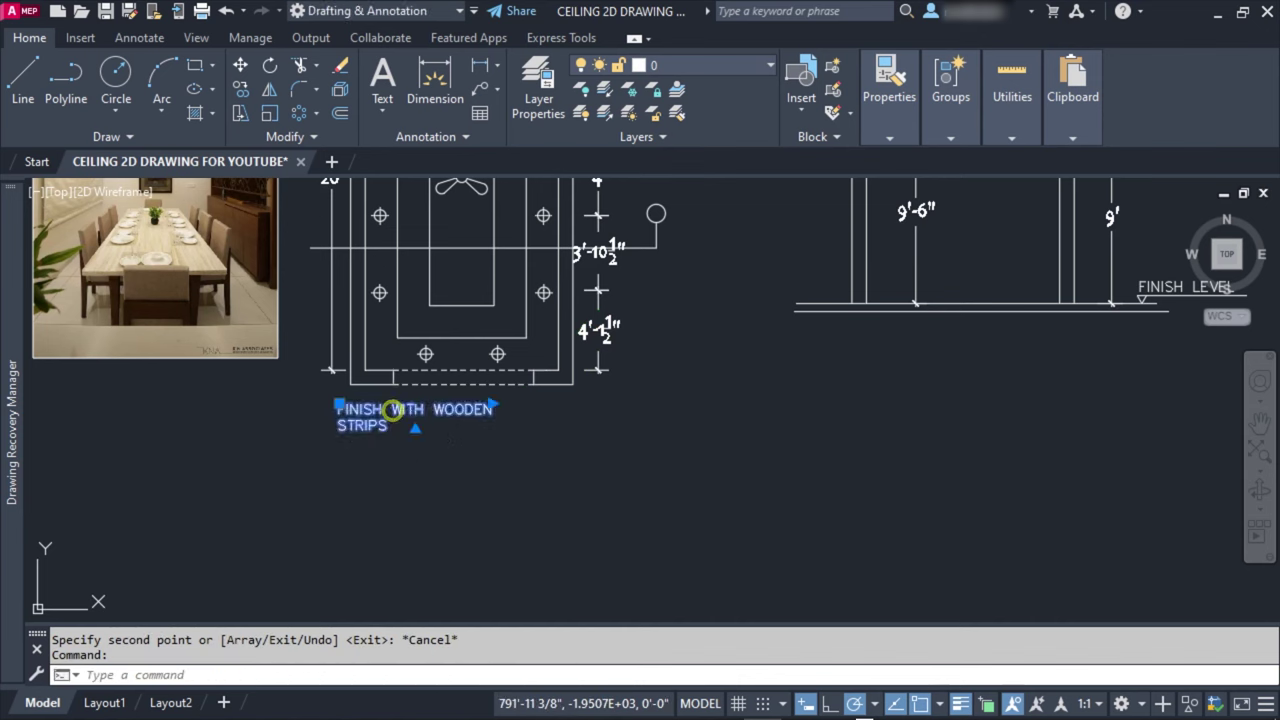
{"action": "double_click", "coordinate": [399, 418]}
{"action": "type", "text": "CEILING PLAN"}
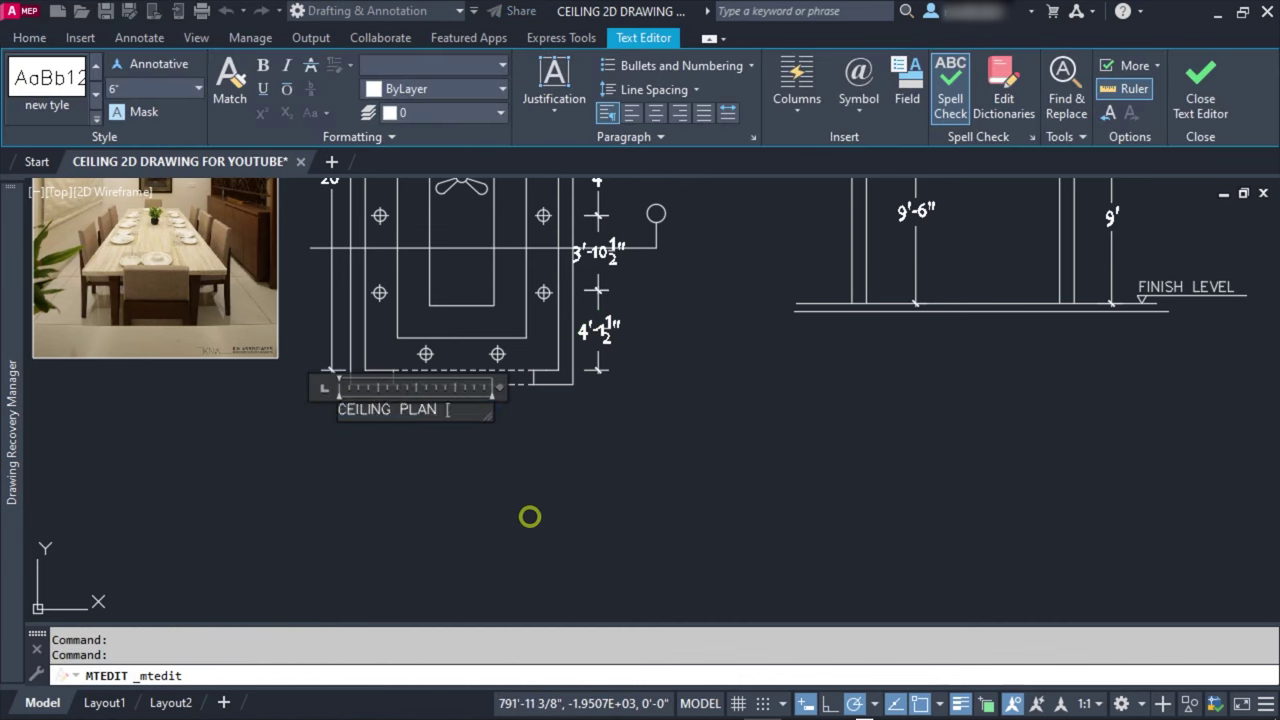
{"action": "left_click", "coordinate": [517, 499]}
Step: Try copying the CEILING PLAN title with CO and a window selection, then cancel
{"action": "left_click", "coordinate": [298, 433]}
{"action": "key", "text": "Escape"}
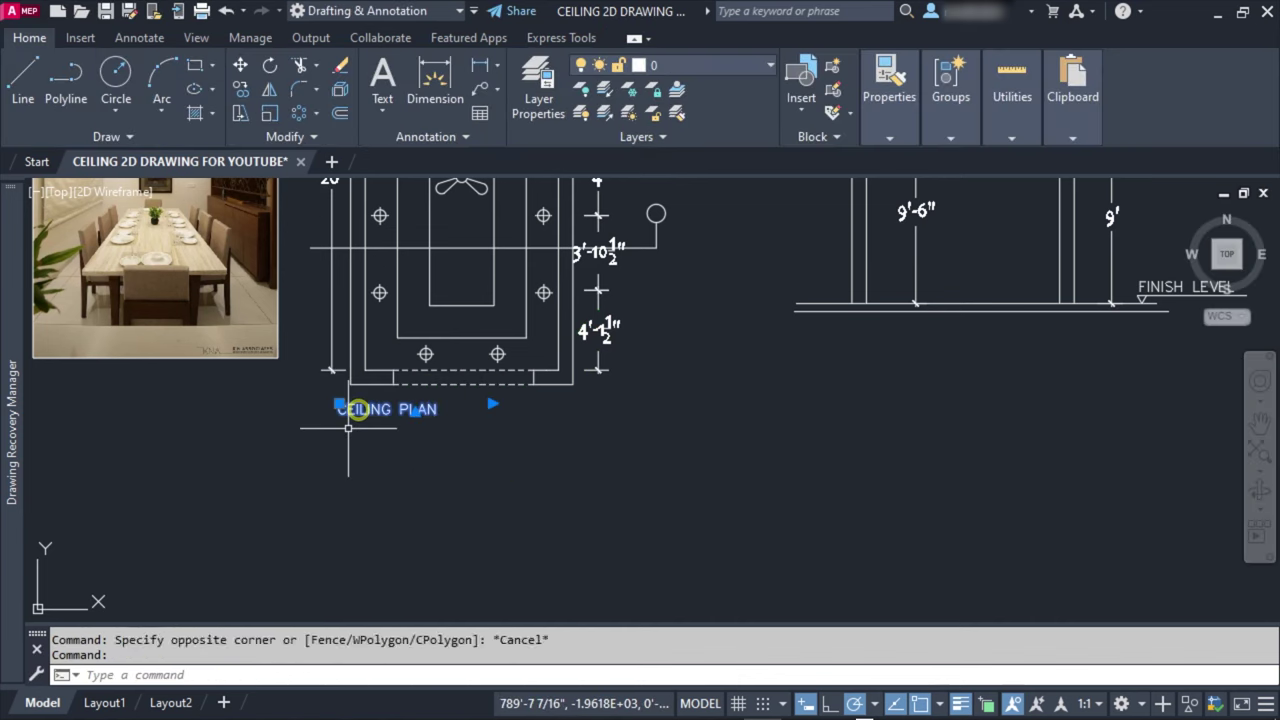
{"action": "type", "text": "co"}
{"action": "key", "text": "Return"}
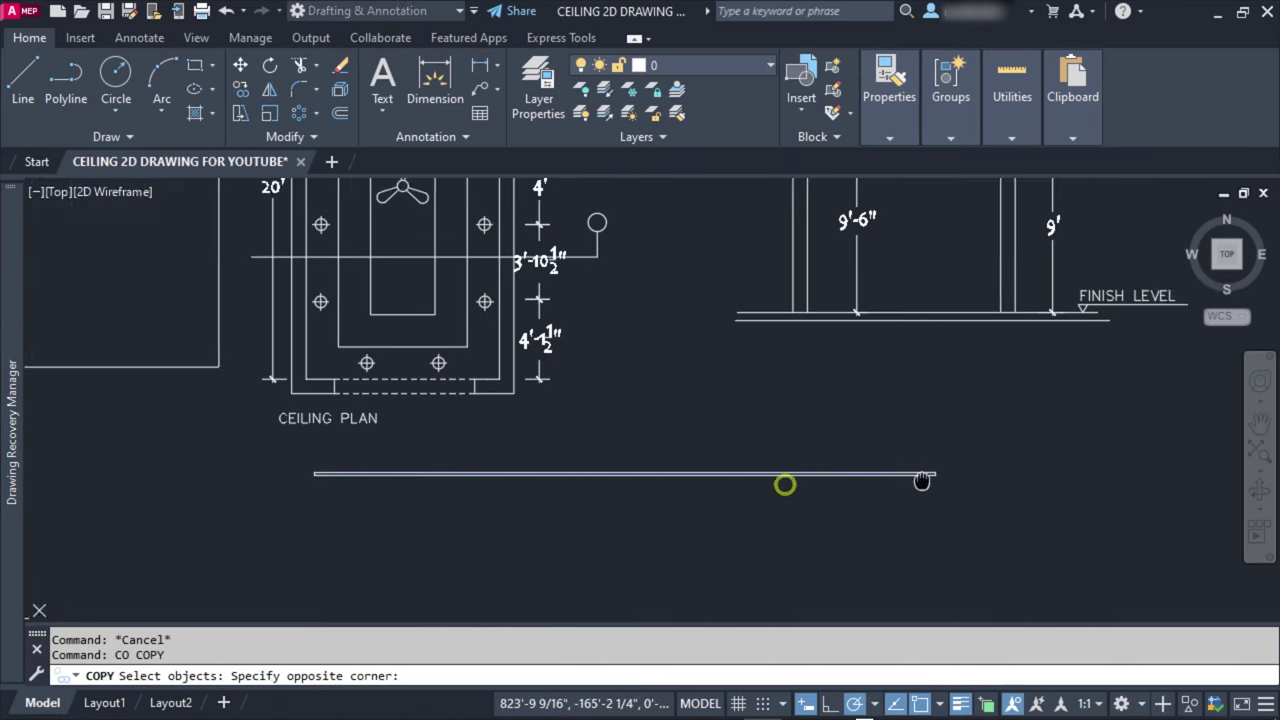
{"action": "left_click_drag", "start_coordinate": [437, 449], "coordinate": [305, 408]}
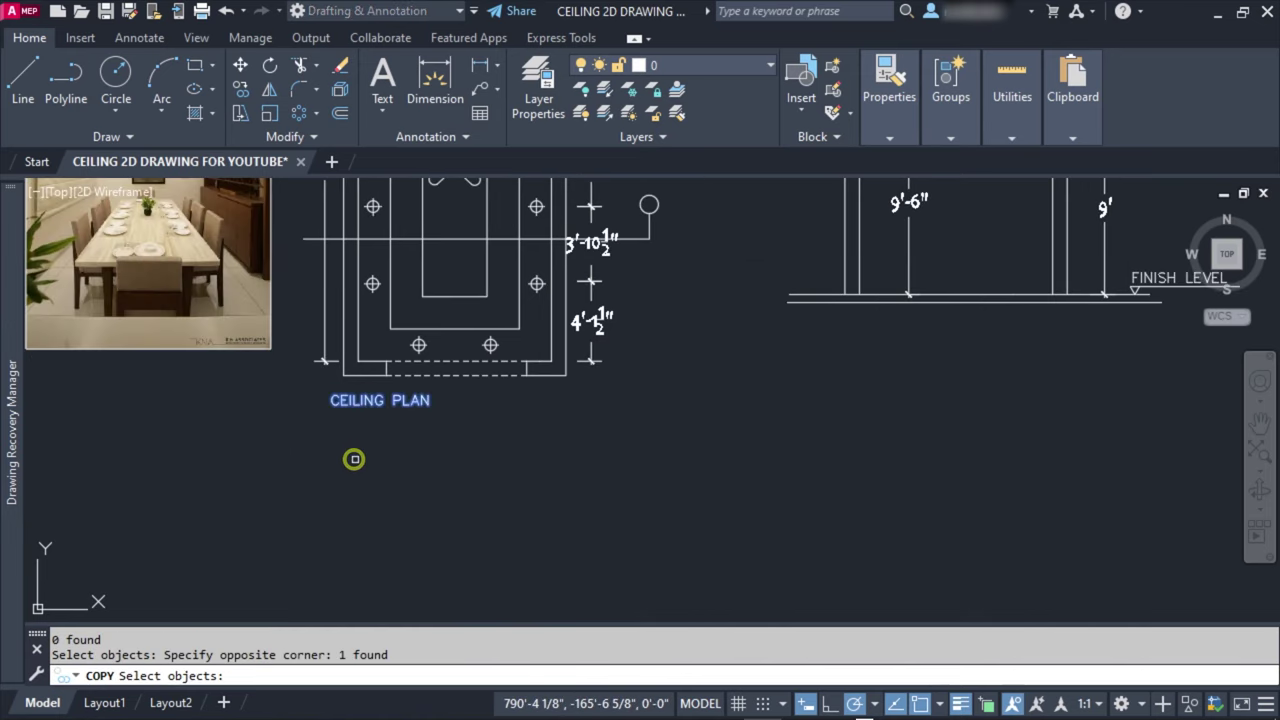
{"action": "type", "text": "CO"}
{"action": "key", "text": "Return"}
{"action": "key", "text": "Escape"}
Step: Copy the CEILING PLAN title under the section and edit it to SECTION A-A
{"action": "left_click", "coordinate": [325, 424]}
{"action": "type", "text": "o"}
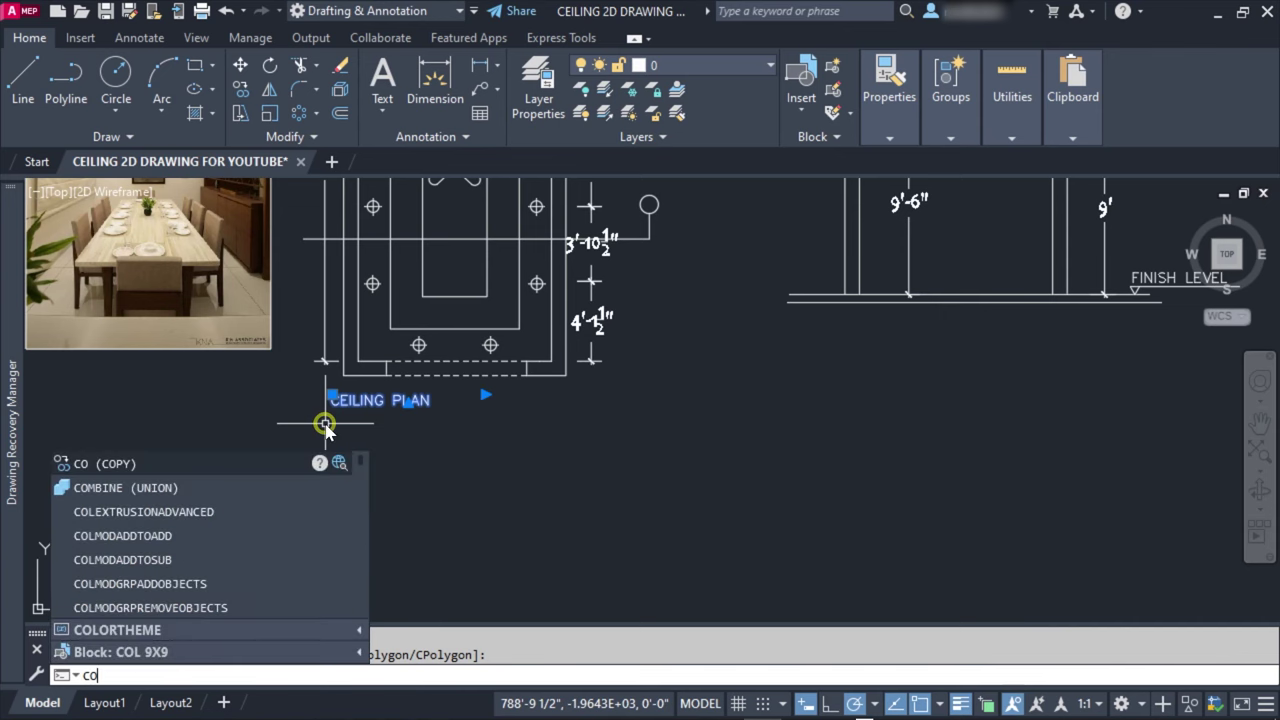
{"action": "key", "text": "Return"}
{"action": "left_click", "coordinate": [329, 463]}
{"action": "middle_click_drag", "start_coordinate": [900, 457], "coordinate": [558, 528]}
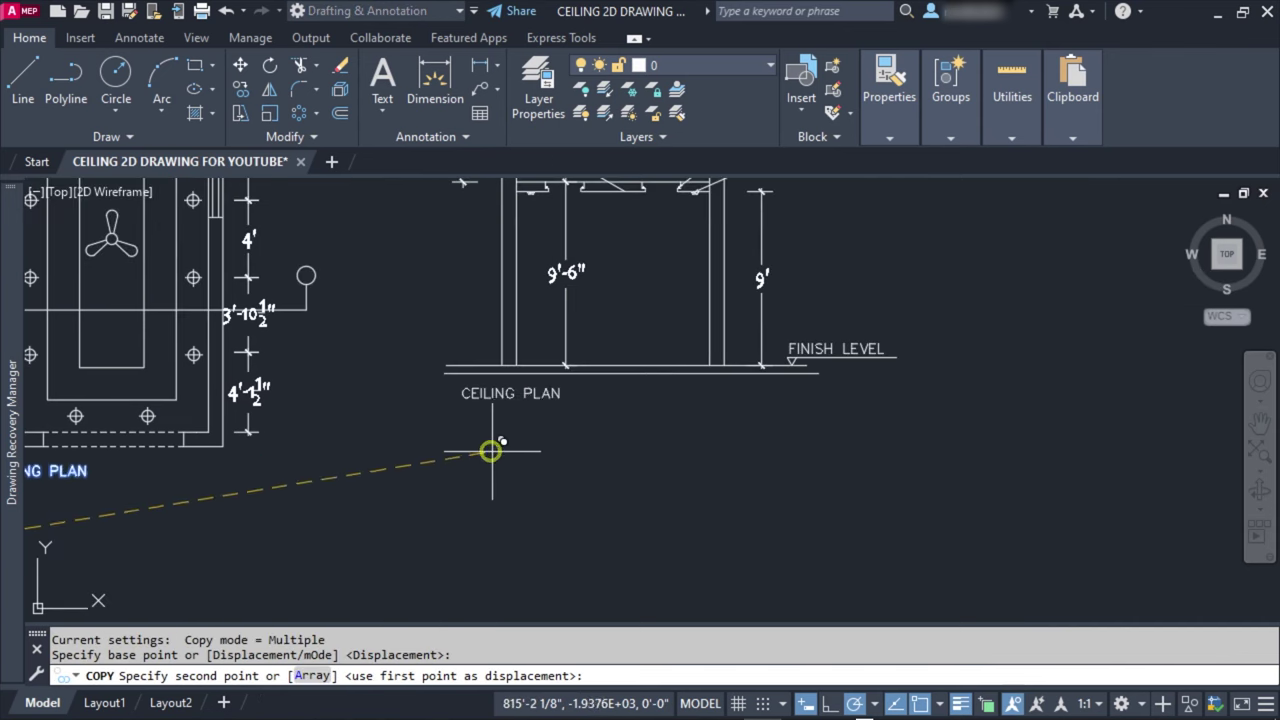
{"action": "left_click", "coordinate": [489, 450]}
{"action": "key", "text": "Escape"}
{"action": "double_click", "coordinate": [537, 393]}
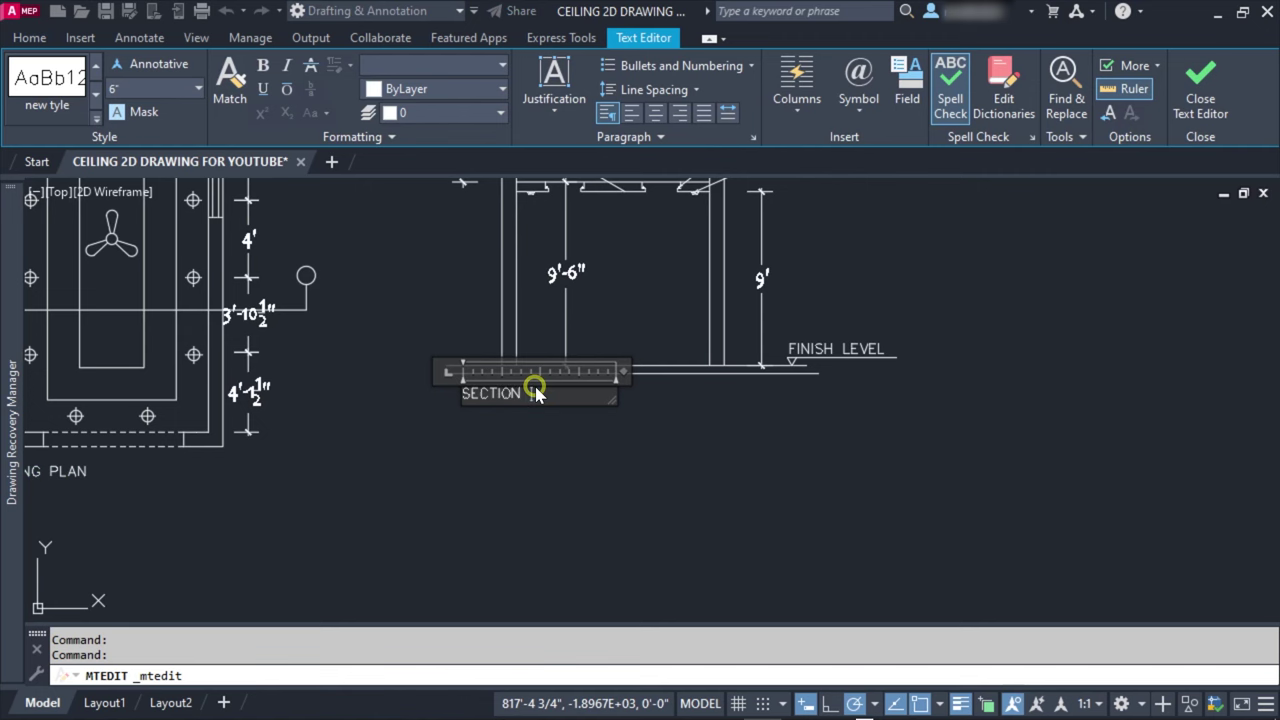
{"action": "key", "text": "Escape"}
Step: Select the small marker circle near the section cut line
{"action": "scroll", "coordinate": [637, 429], "scroll_direction": "down", "scroll_amount": 2}
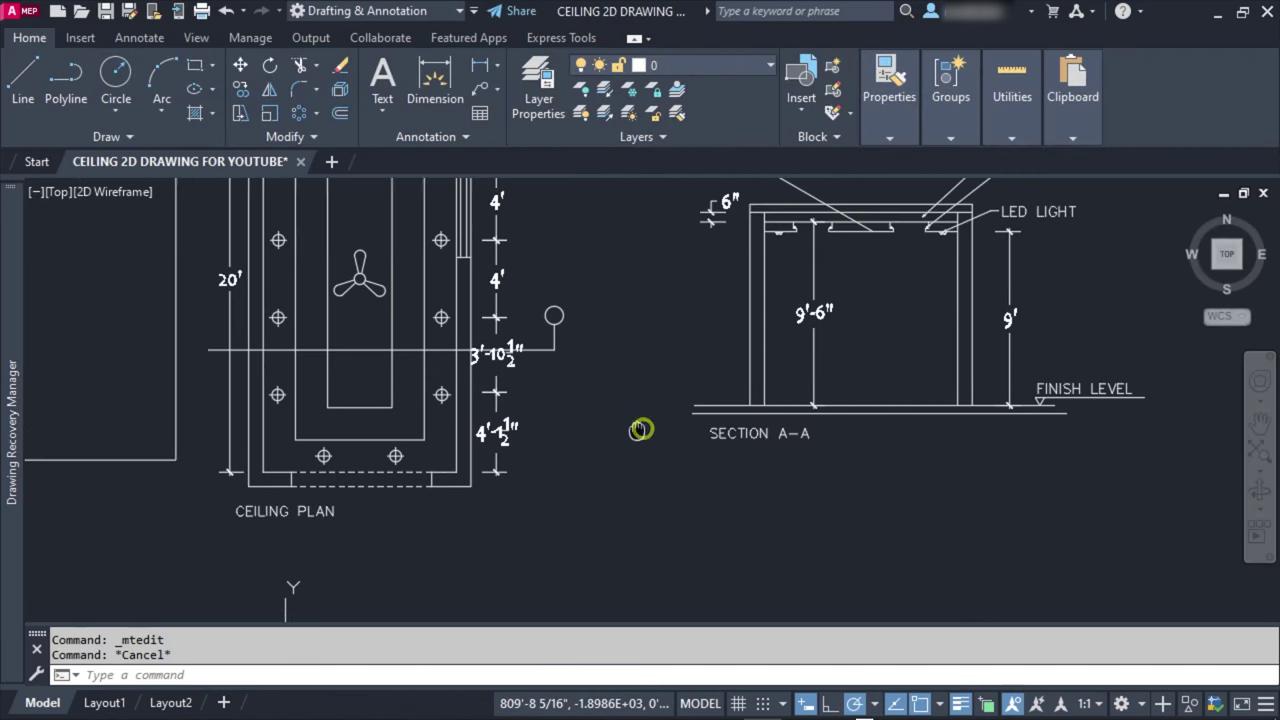
{"action": "scroll", "coordinate": [540, 300], "scroll_direction": "up", "scroll_amount": 5}
{"action": "left_click", "coordinate": [538, 300]}
{"action": "left_click", "coordinate": [608, 351]}
{"action": "type", "text": "C"}
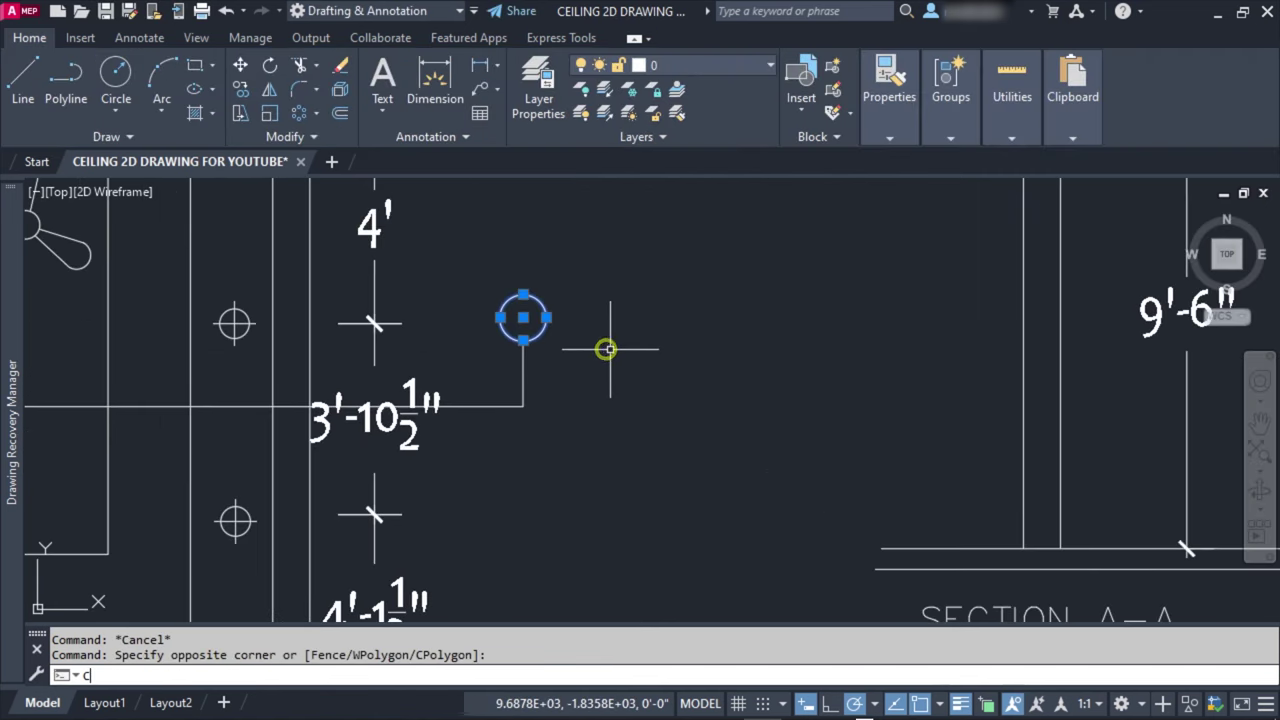
Step: Abandon the first marker-circle copy and delete the leftover stray circle
{"action": "type", "text": "o"}
{"action": "key", "text": "Return"}
{"action": "left_click", "coordinate": [523, 340]}
{"action": "middle_click_drag", "start_coordinate": [523, 340], "coordinate": [1220, 322]}
{"action": "middle_click_drag", "start_coordinate": [1014, 457], "coordinate": [980, 457]}
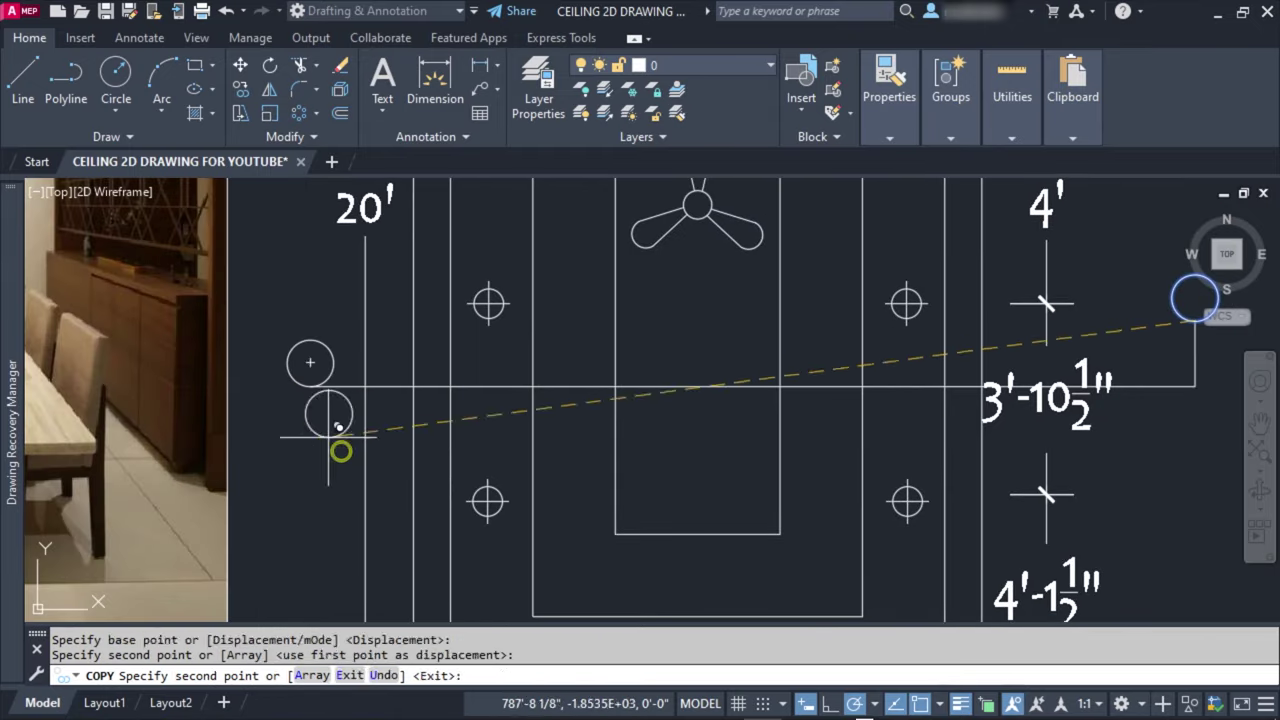
{"action": "key", "text": "Escape"}
{"action": "scroll", "coordinate": [606, 409], "scroll_direction": "down", "scroll_amount": 3}
{"action": "scroll", "coordinate": [177, 394], "scroll_direction": "up", "scroll_amount": 3}
{"action": "scroll", "coordinate": [271, 409], "scroll_direction": "down", "scroll_amount": 3}
{"action": "scroll", "coordinate": [397, 401], "scroll_direction": "up", "scroll_amount": 2}
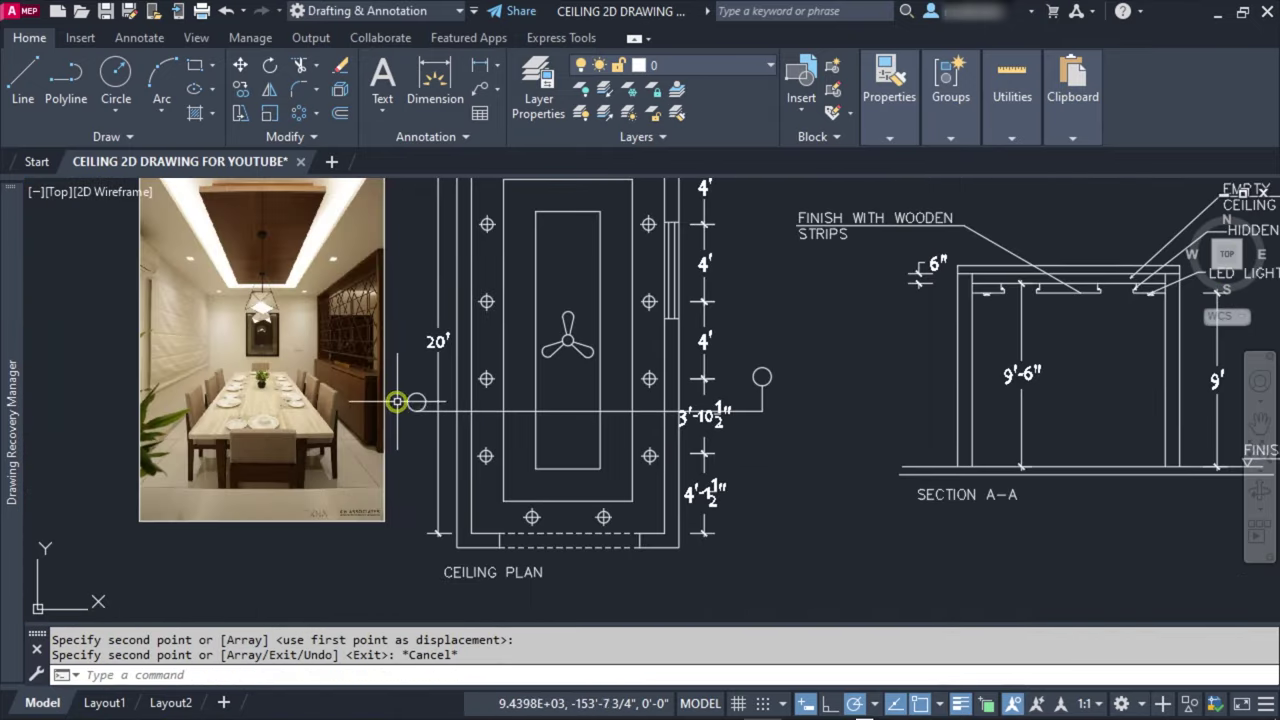
{"action": "left_click", "coordinate": [416, 401]}
{"action": "key", "text": "Delete"}
Step: Copy the circle at the cut line's right end to its left end
{"action": "left_click", "coordinate": [785, 361]}
{"action": "type", "text": "o"}
{"action": "key", "text": "Return"}
{"action": "left_click", "coordinate": [762, 409]}
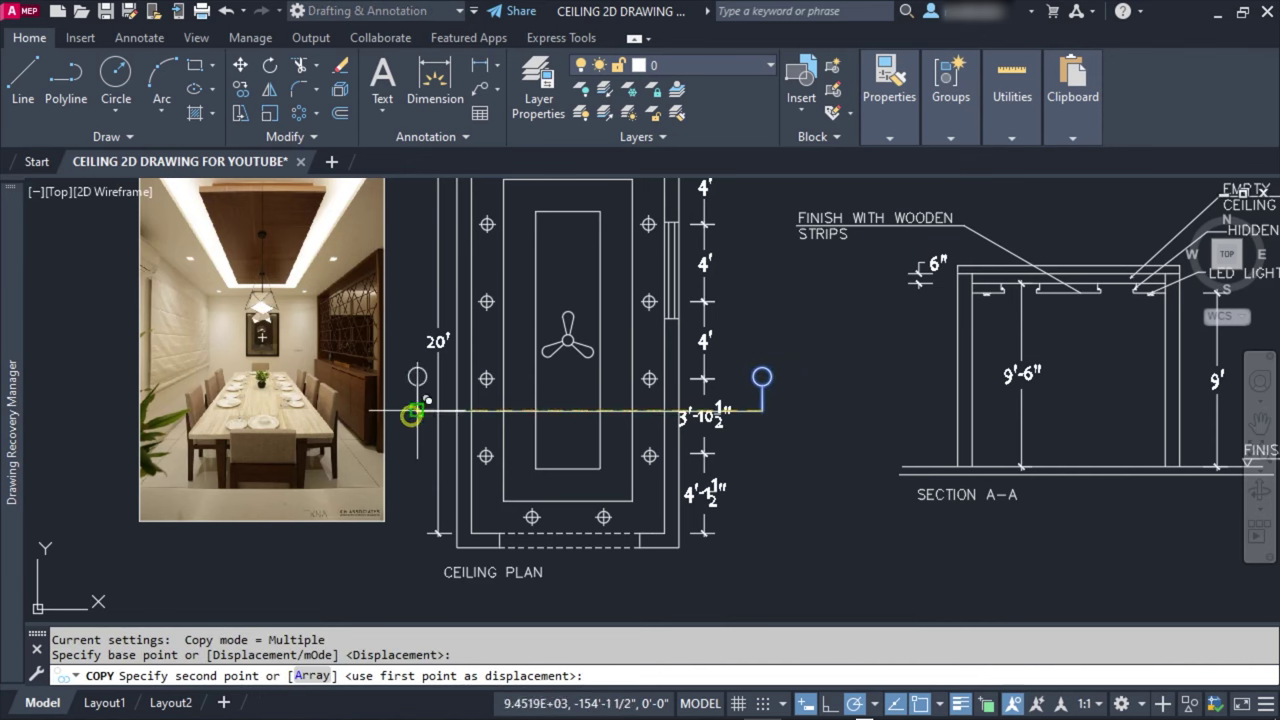
{"action": "left_click", "coordinate": [410, 416]}
{"action": "key", "text": "Escape"}
Step: Copy the CEILING PLAN title text into the right marker circle
{"action": "mouse_move", "coordinate": [469, 572]}
{"action": "middle_mouse_down"}
{"action": "mouse_move", "coordinate": [414, 417]}
{"action": "mouse_move", "coordinate": [405, 587]}
{"action": "middle_mouse_up"}
{"action": "left_click", "coordinate": [414, 417]}
{"action": "type", "text": "c"}
{"action": "key", "text": "Return"}
{"action": "left_click", "coordinate": [456, 451]}
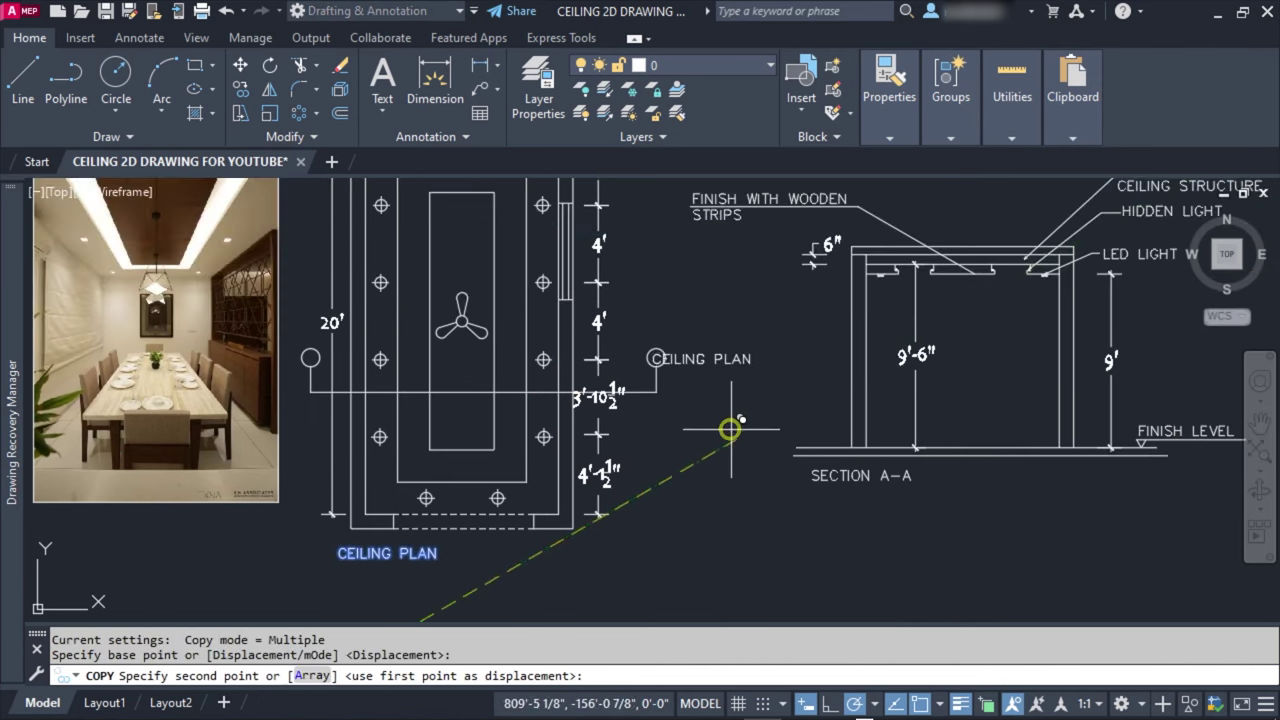
{"action": "scroll", "coordinate": [707, 365], "scroll_direction": "up", "scroll_amount": 4}
{"action": "left_click", "coordinate": [640, 309]}
{"action": "key", "text": "Escape"}
{"action": "left_click", "coordinate": [654, 345]}
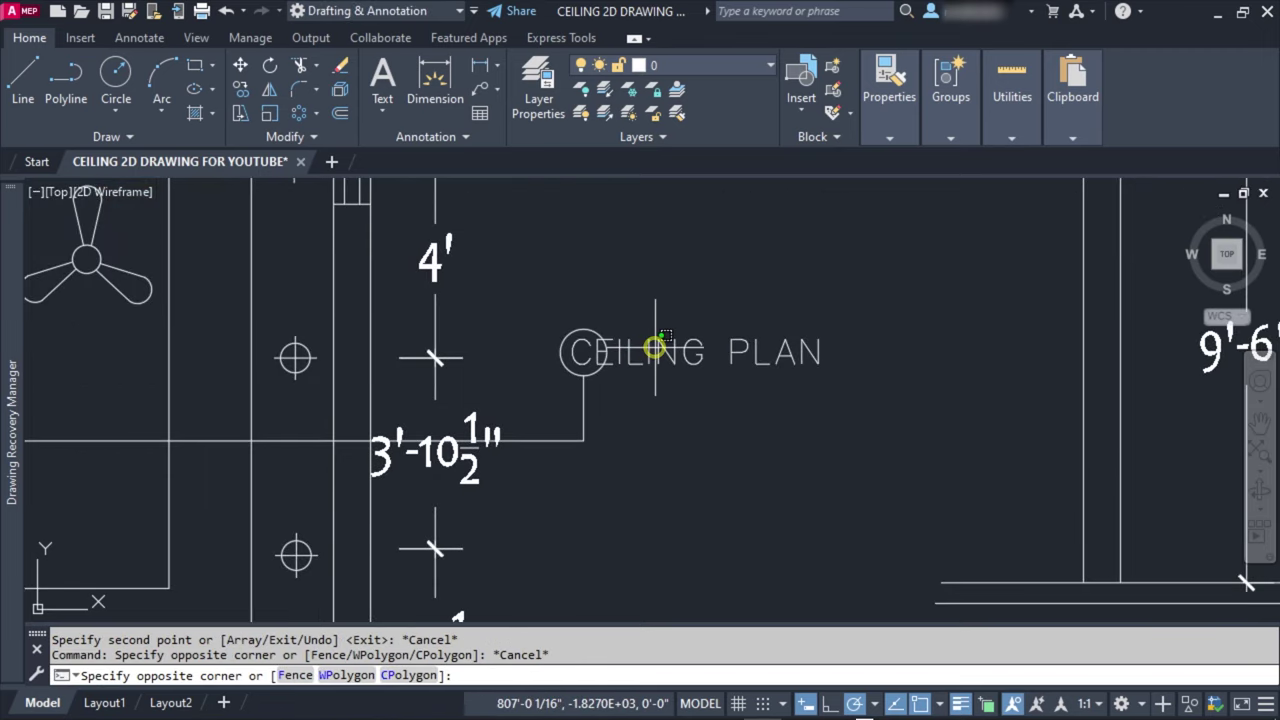
{"action": "key", "text": "Escape"}
Step: Change the copied text inside the right circle to 'A'
{"action": "double_click", "coordinate": [662, 354]}
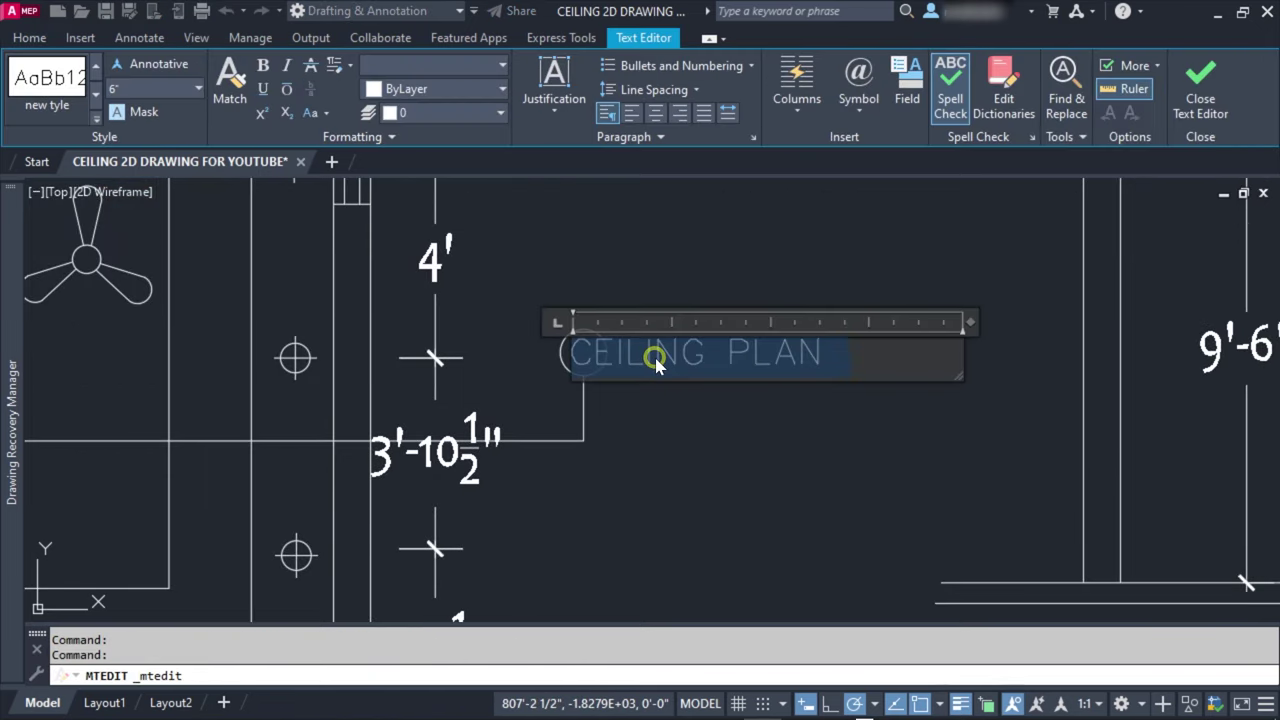
{"action": "type", "text": "A"}
{"action": "key", "text": "Escape"}
{"action": "left_click", "coordinate": [566, 294]}
{"action": "key", "text": "Escape"}
Step: Copy the A tag into the circle at the cut line's left end
{"action": "left_click", "coordinate": [583, 352]}
{"action": "type", "text": "co"}
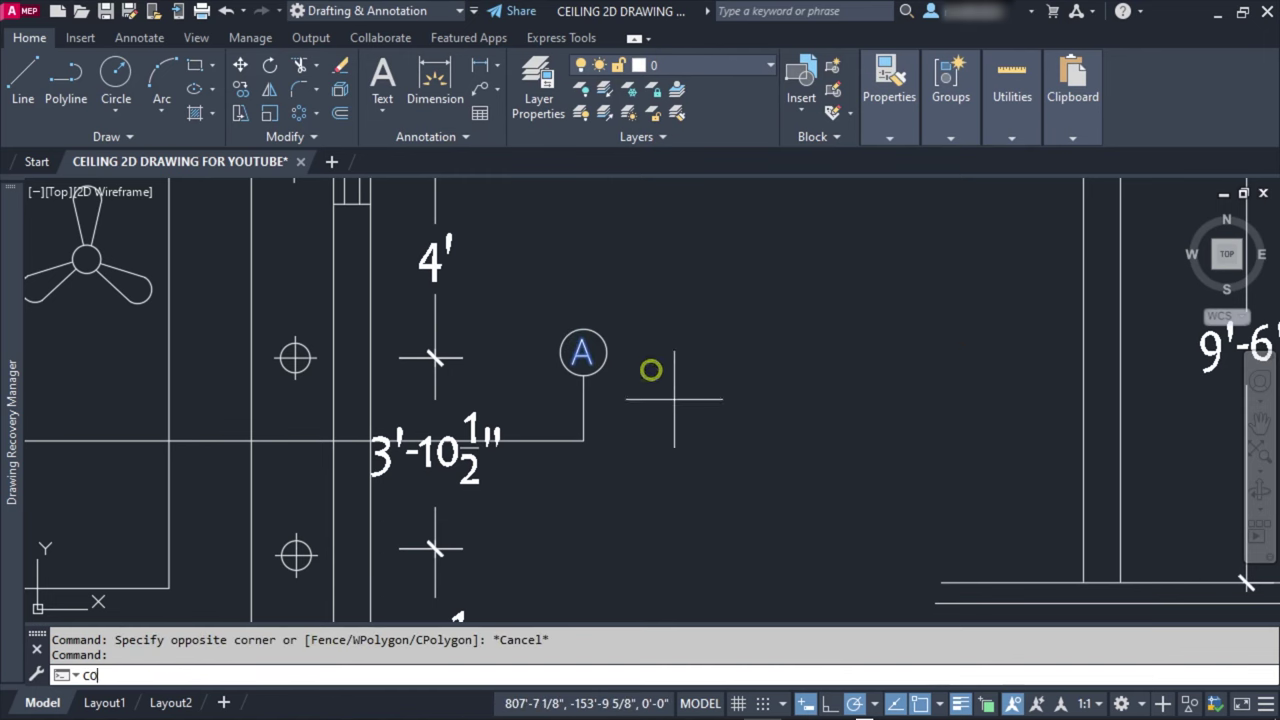
{"action": "key", "text": "Return"}
{"action": "left_click", "coordinate": [584, 325]}
{"action": "middle_click_drag", "start_coordinate": [400, 463], "coordinate": [1026, 457]}
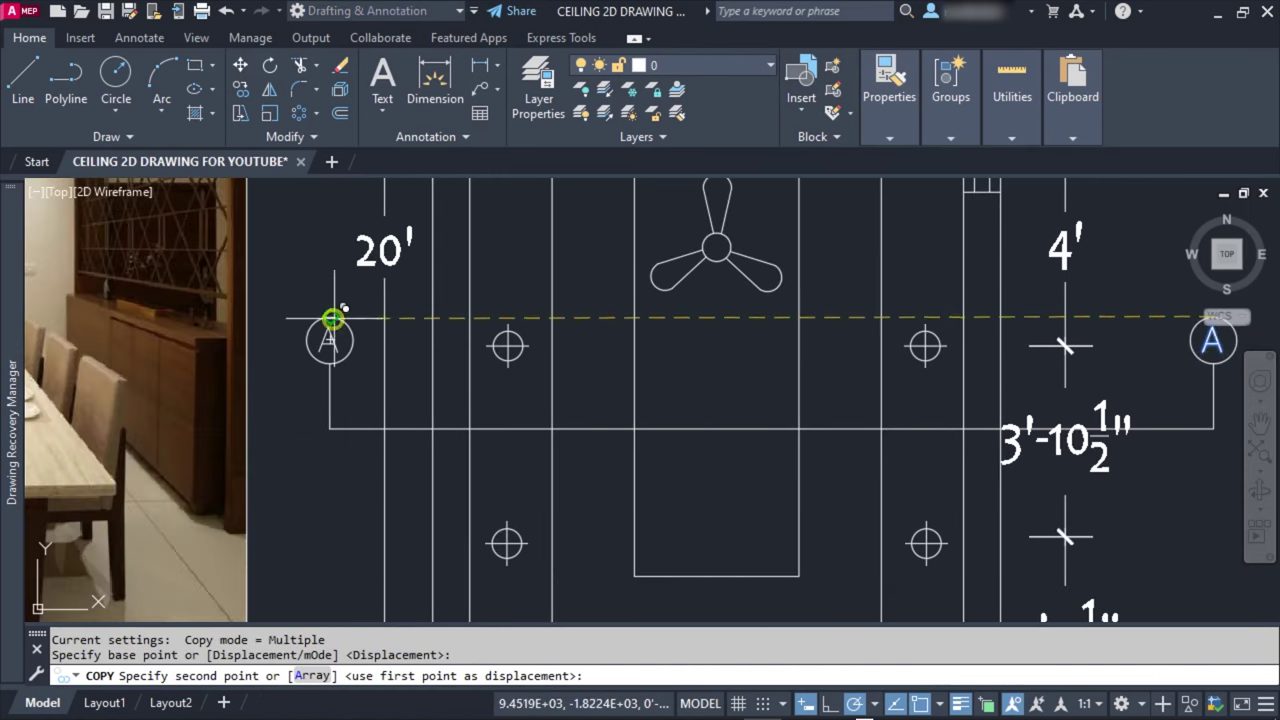
{"action": "left_click", "coordinate": [334, 322]}
{"action": "key", "text": "Escape"}
{"action": "scroll", "coordinate": [244, 418], "scroll_direction": "down", "scroll_amount": 2}
{"action": "scroll", "coordinate": [640, 408], "scroll_direction": "down", "scroll_amount": 3}
{"action": "scroll", "coordinate": [757, 443], "scroll_direction": "down", "scroll_amount": 1}
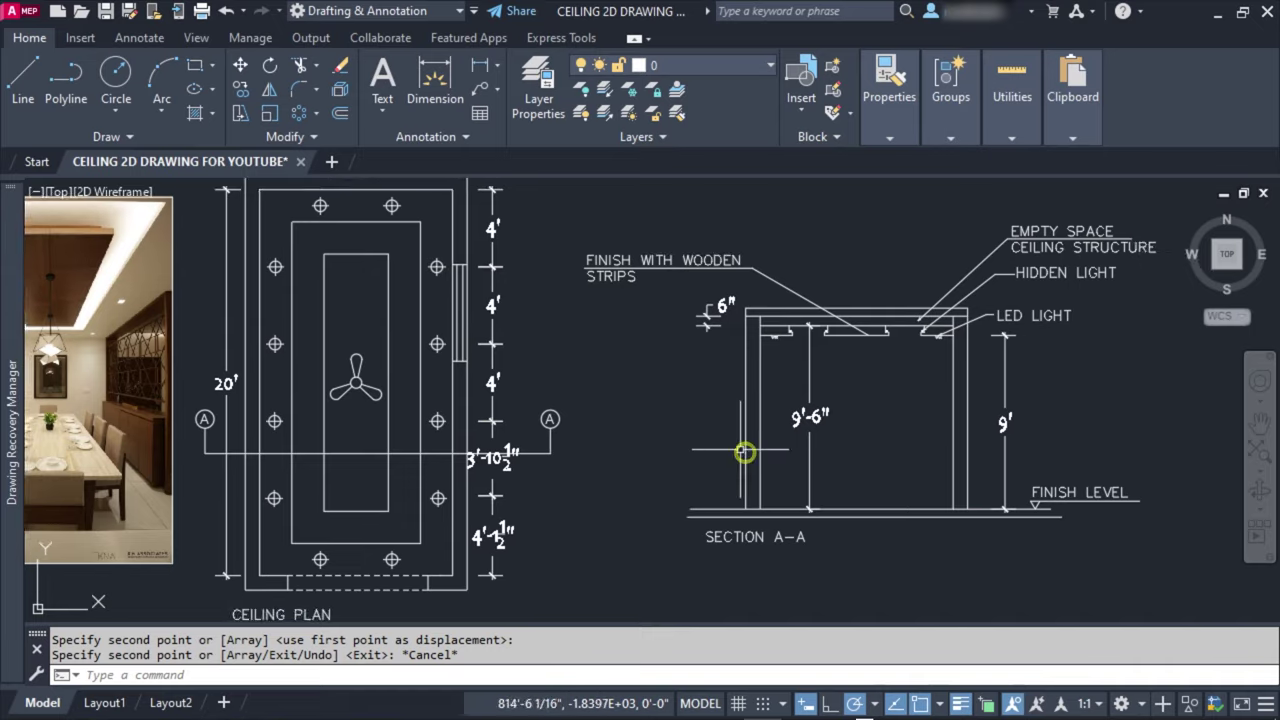
{"action": "scroll", "coordinate": [743, 451], "scroll_direction": "down", "scroll_amount": 2}
{"action": "middle_click_drag", "start_coordinate": [743, 451], "coordinate": [678, 438]}
{"action": "left_click", "coordinate": [23, 80]}
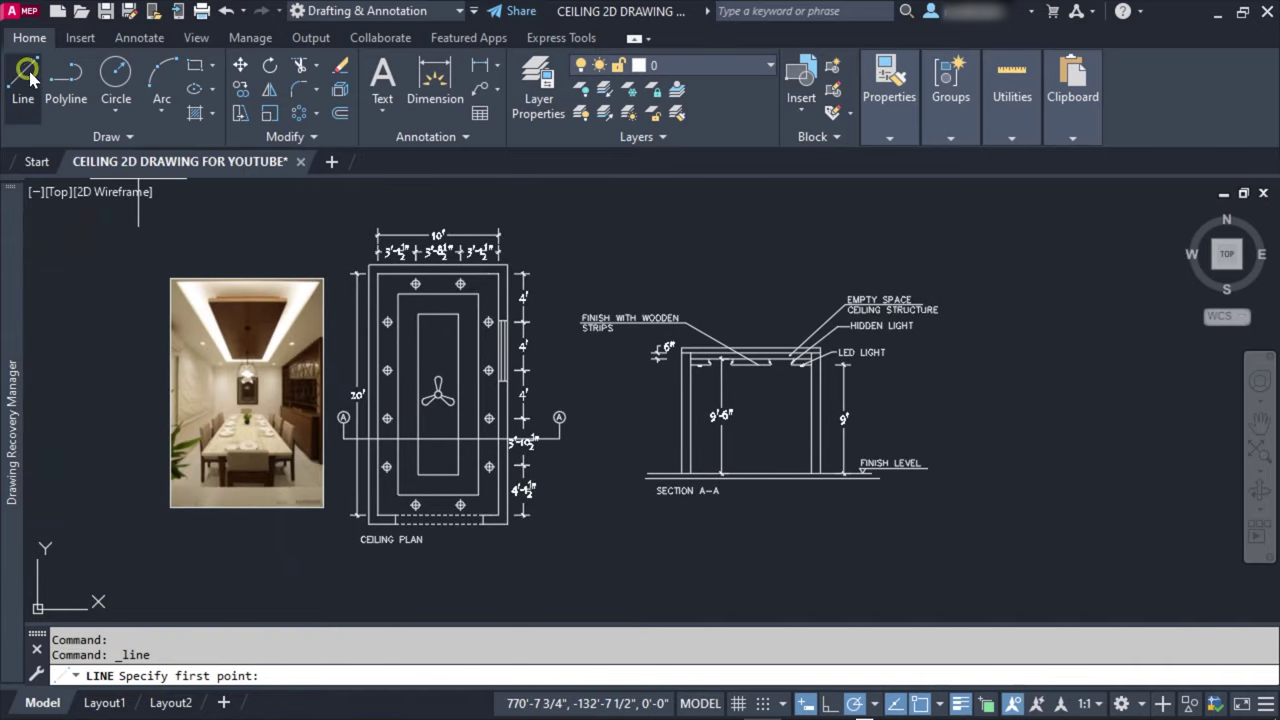
{"action": "left_click", "coordinate": [455, 210]}
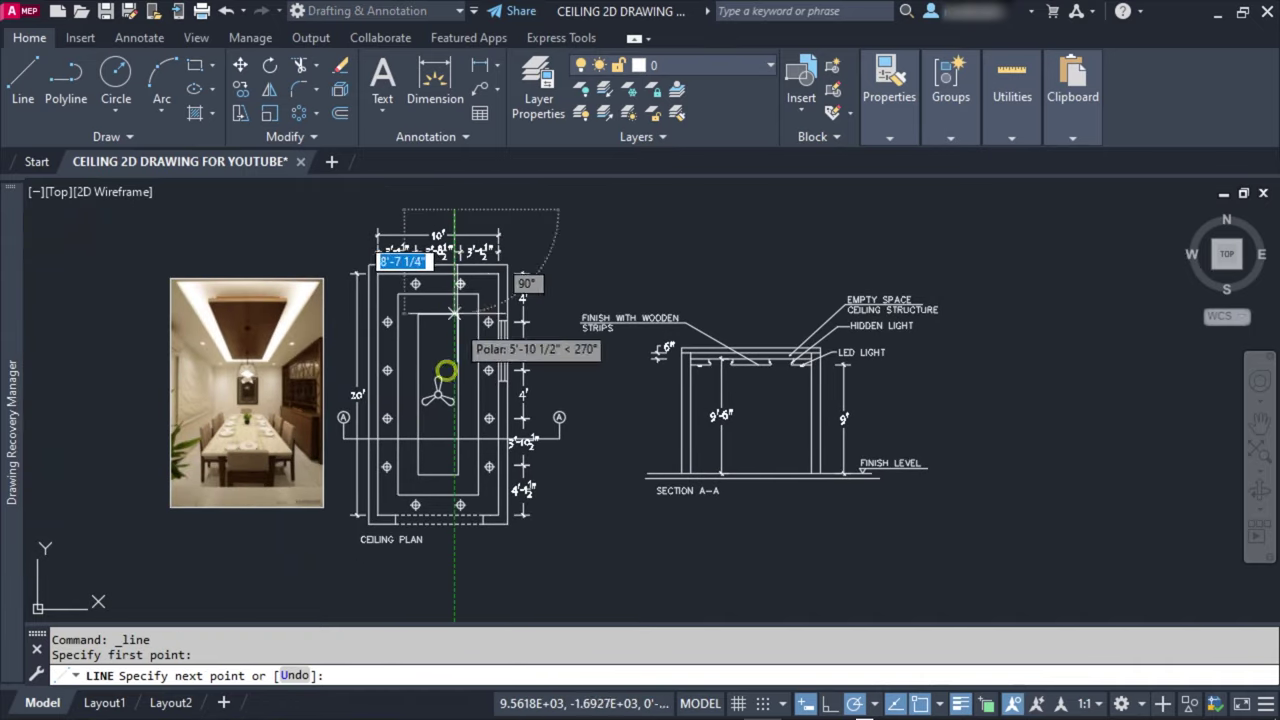
{"action": "left_click", "coordinate": [454, 565]}
{"action": "left_click", "coordinate": [481, 565]}
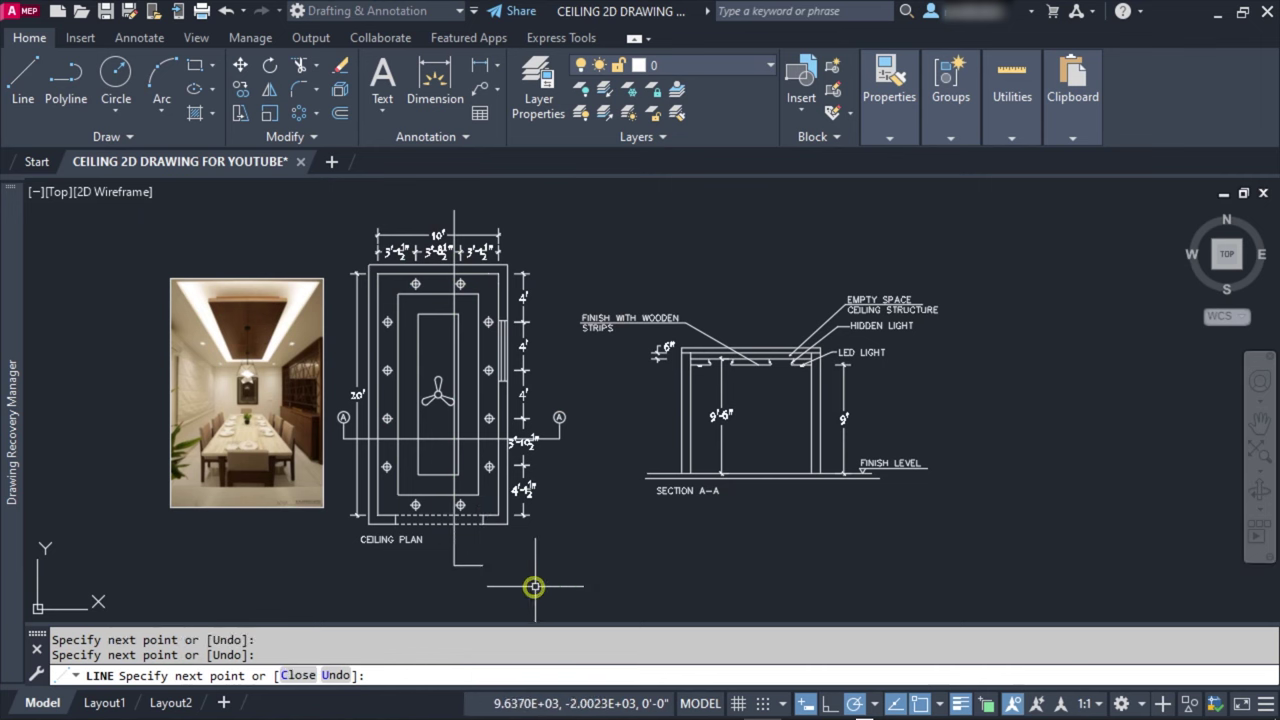
{"action": "key", "text": "Escape"}
{"action": "left_click", "coordinate": [494, 596]}
{"action": "left_click", "coordinate": [451, 551]}
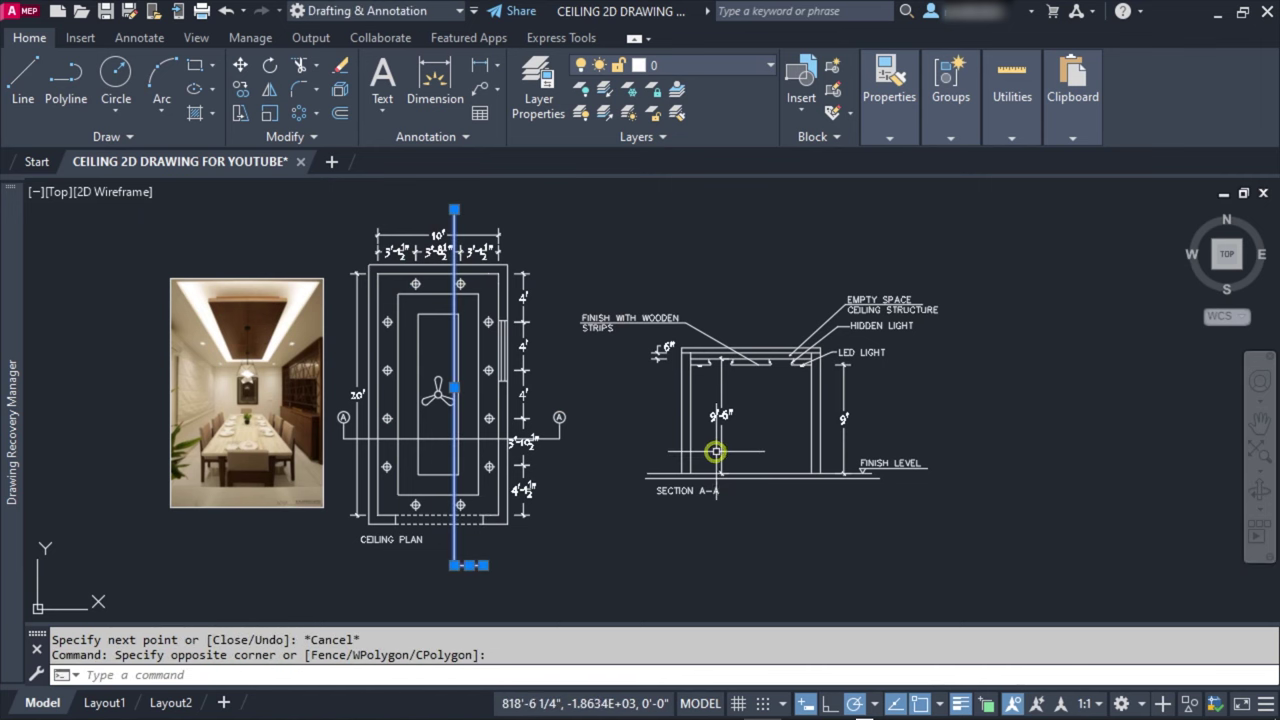
{"action": "type", "text": "e"}
{"action": "key", "text": "Return"}
{"action": "middle_click_drag", "start_coordinate": [694, 467], "coordinate": [592, 463]}
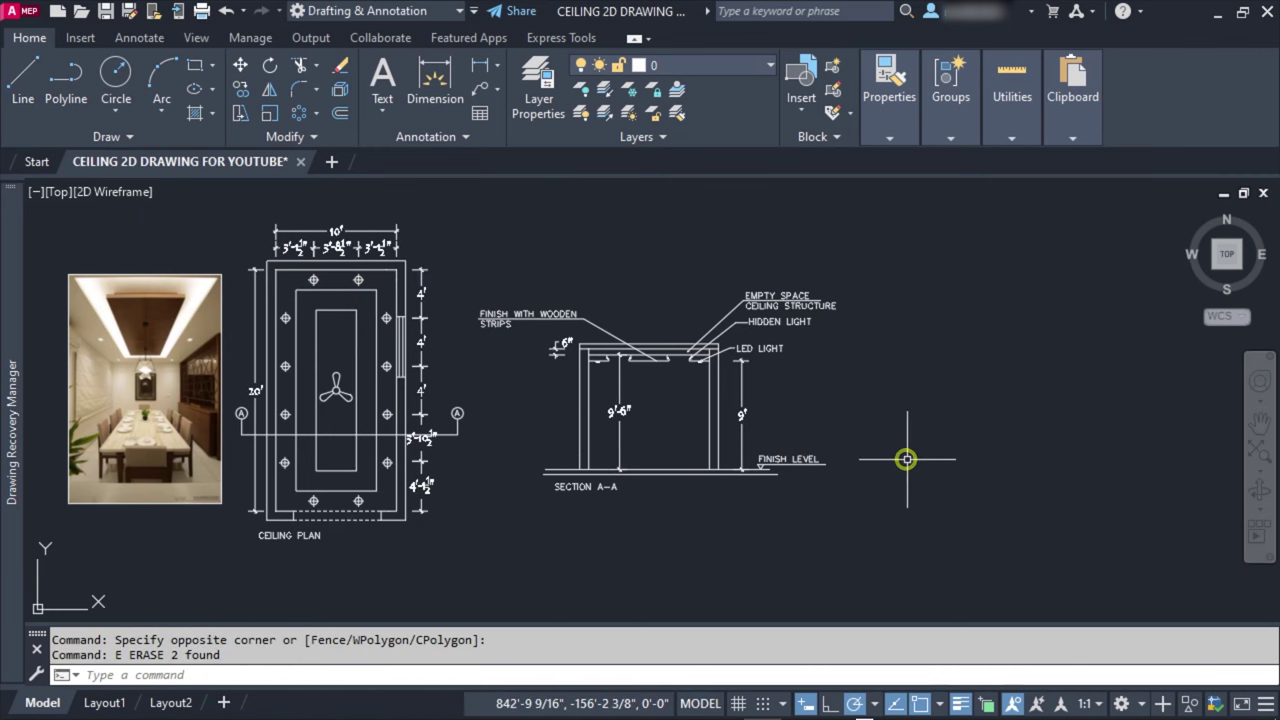
{"action": "scroll", "coordinate": [565, 498], "scroll_direction": "up", "scroll_amount": 2}
{"action": "left_click", "coordinate": [23, 80]}
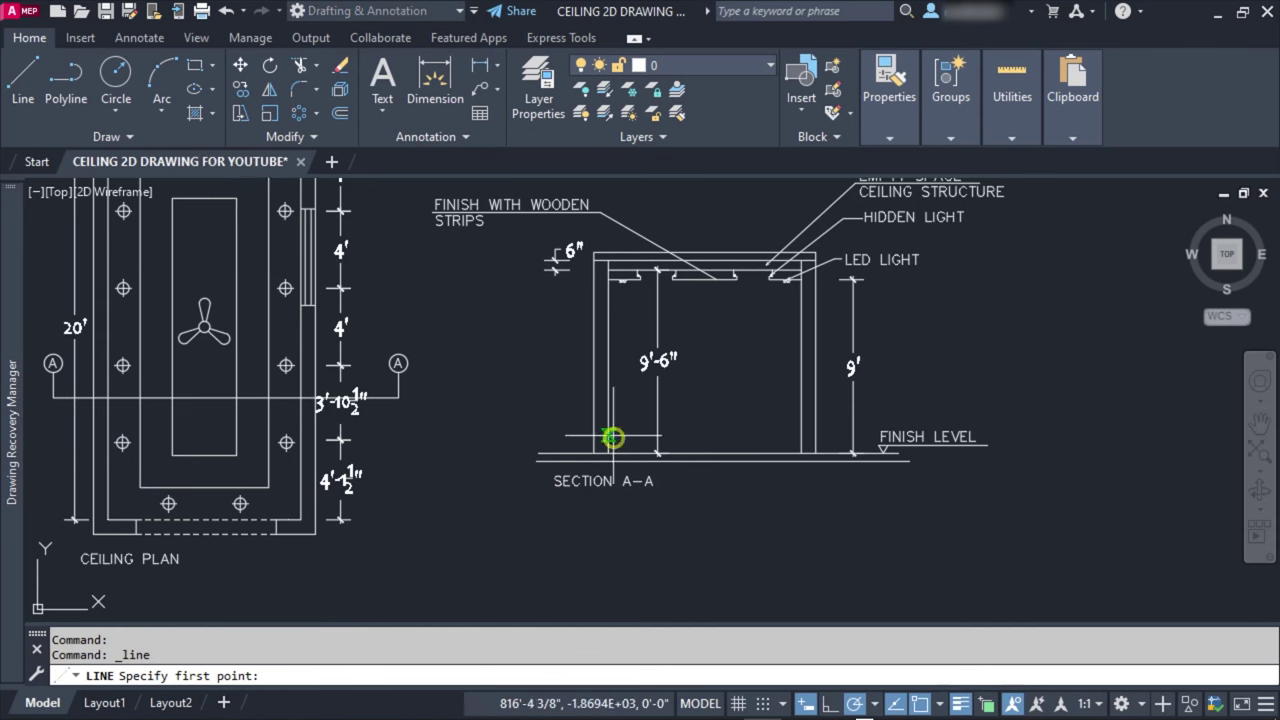
{"action": "scroll", "coordinate": [606, 428], "scroll_direction": "up", "scroll_amount": 2}
{"action": "left_click", "coordinate": [511, 446]}
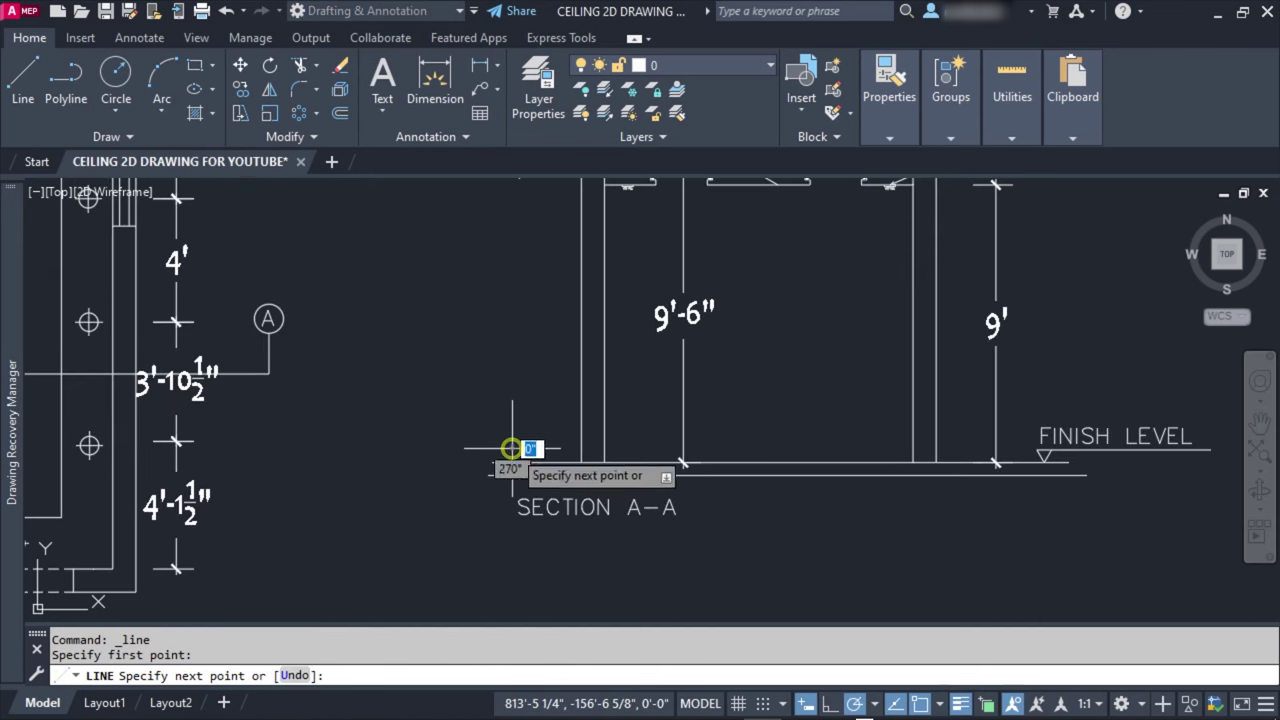
{"action": "scroll", "coordinate": [512, 501], "scroll_direction": "up", "scroll_amount": 2}
{"action": "key", "text": "Escape"}
{"action": "left_click", "coordinate": [503, 500]}
{"action": "left_click", "coordinate": [511, 507]}
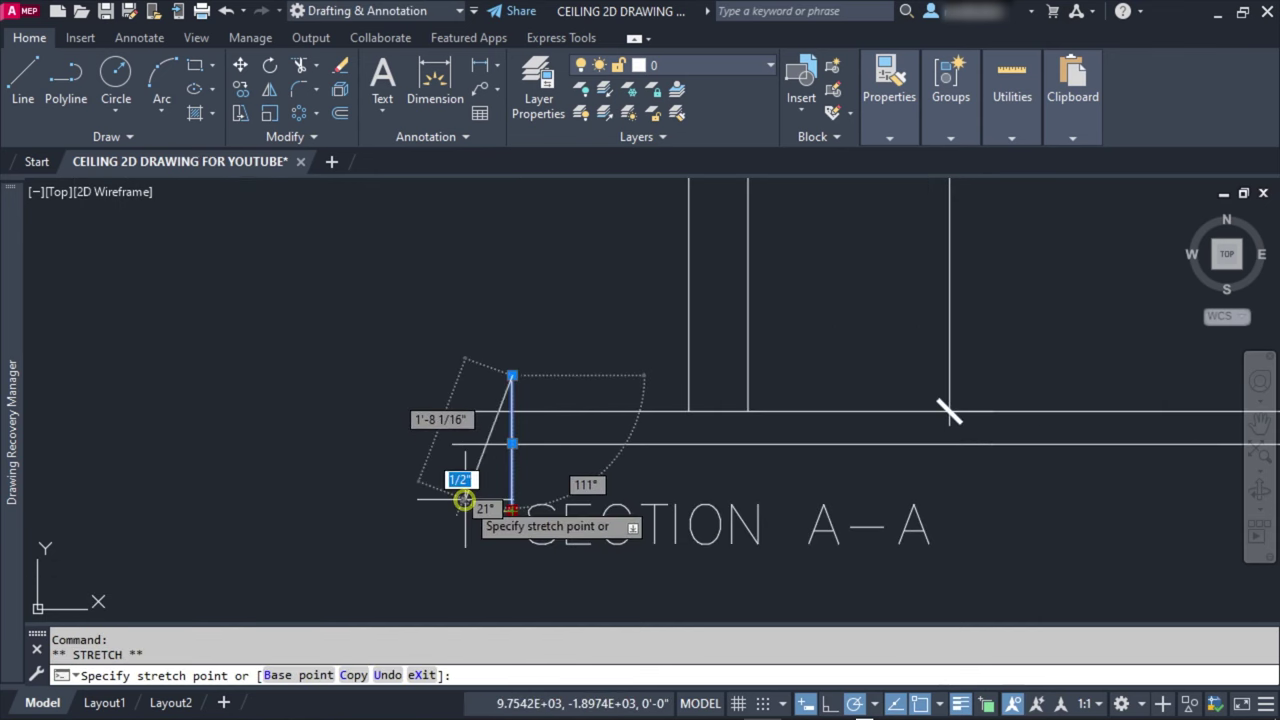
{"action": "key", "text": "Escape"}
{"action": "scroll", "coordinate": [957, 480], "scroll_direction": "down", "scroll_amount": 2}
{"action": "scroll", "coordinate": [1034, 457], "scroll_direction": "down", "scroll_amount": 2}
{"action": "scroll", "coordinate": [823, 451], "scroll_direction": "up", "scroll_amount": 3}
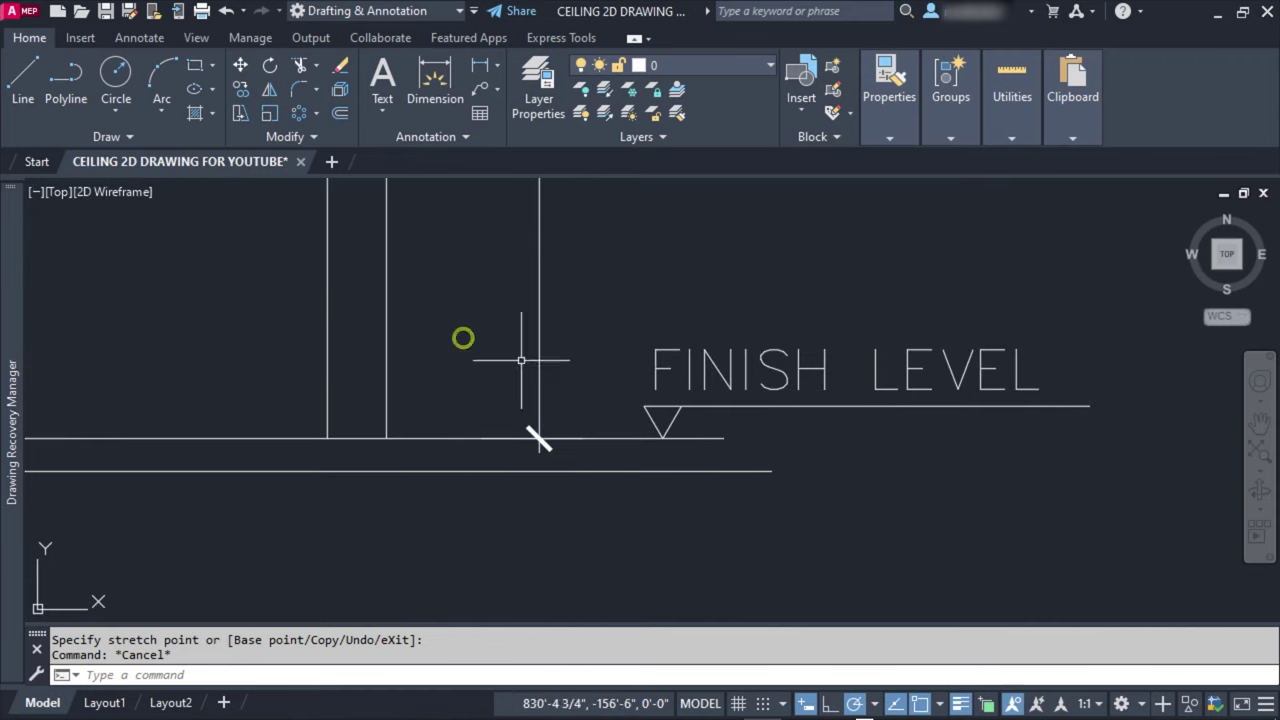
{"action": "left_click", "coordinate": [23, 78]}
{"action": "left_click", "coordinate": [540, 438]}
{"action": "key", "text": "Escape"}
{"action": "scroll", "coordinate": [800, 529], "scroll_direction": "down", "scroll_amount": 2}
{"action": "scroll", "coordinate": [646, 423], "scroll_direction": "down", "scroll_amount": 3}
{"action": "scroll", "coordinate": [716, 444], "scroll_direction": "up", "scroll_amount": 1}
{"action": "scroll", "coordinate": [666, 431], "scroll_direction": "down", "scroll_amount": 1}
{"action": "scroll", "coordinate": [760, 394], "scroll_direction": "up", "scroll_amount": 2}
{"action": "scroll", "coordinate": [743, 409], "scroll_direction": "down", "scroll_amount": 2}
{"action": "left_click", "coordinate": [901, 253]}
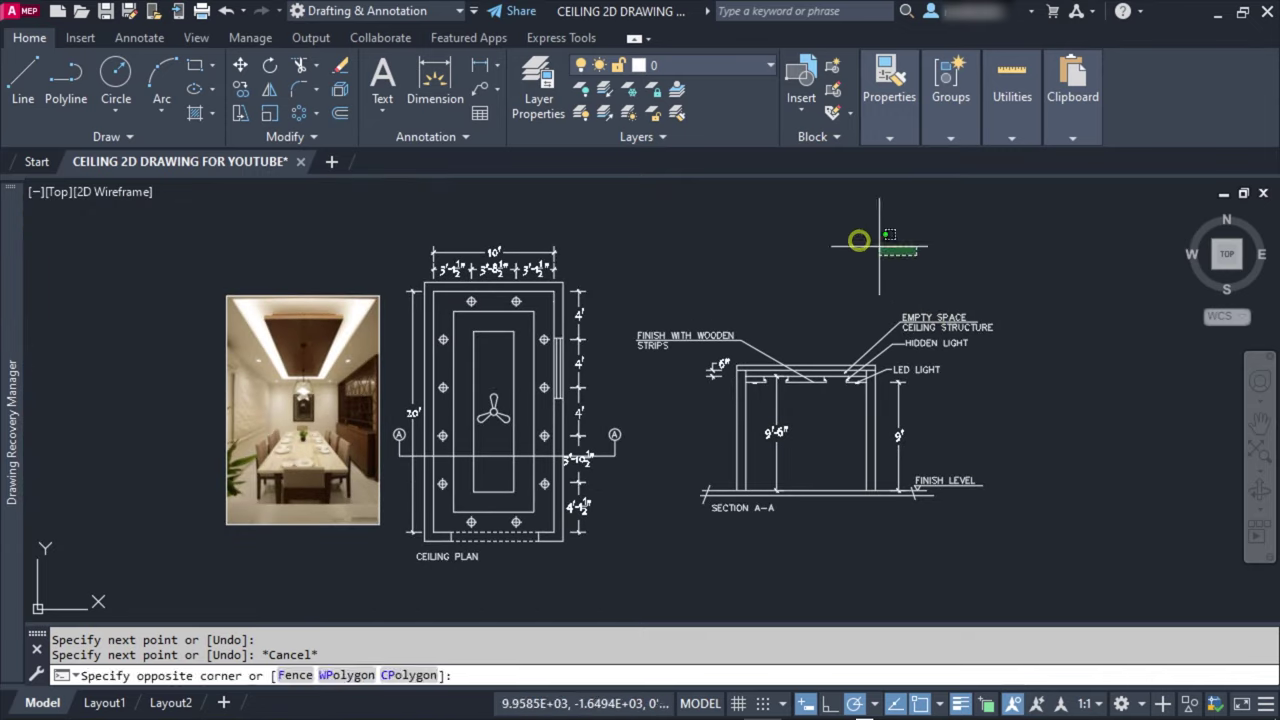
Step: Move Section A-A slightly left, closer to the ceiling plan
{"action": "left_click", "coordinate": [827, 226]}
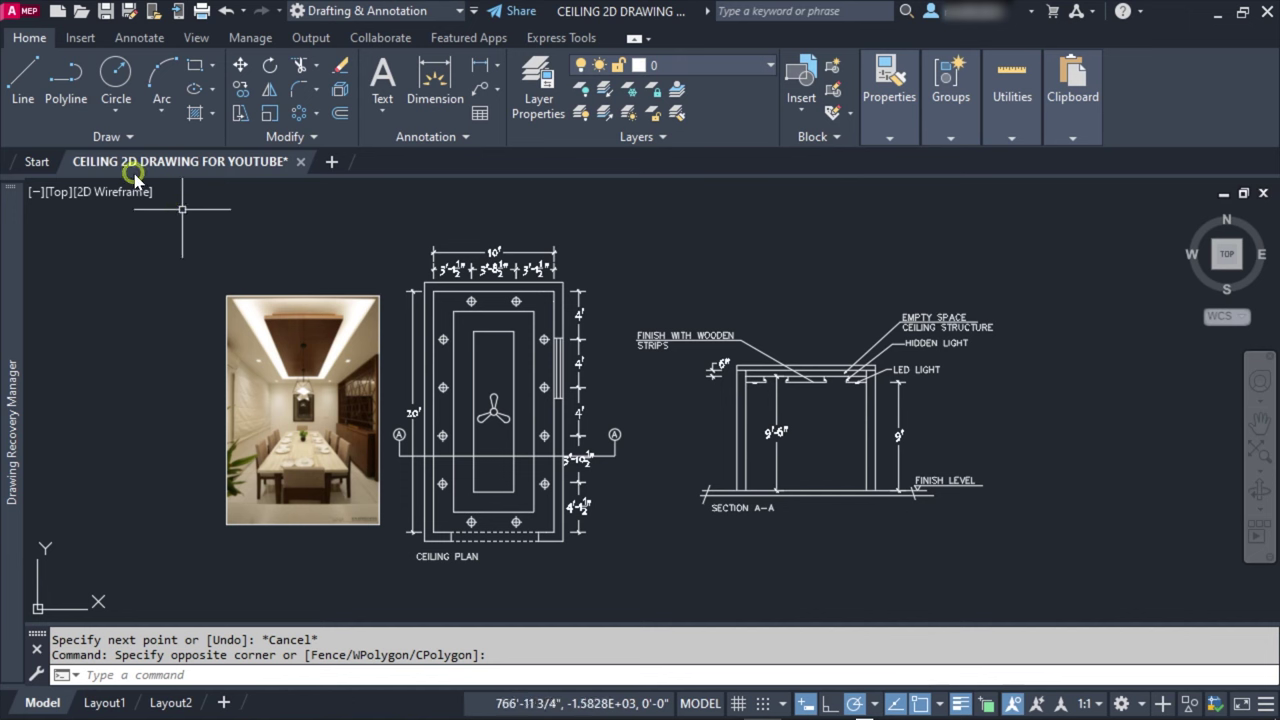
{"action": "left_click", "coordinate": [805, 252]}
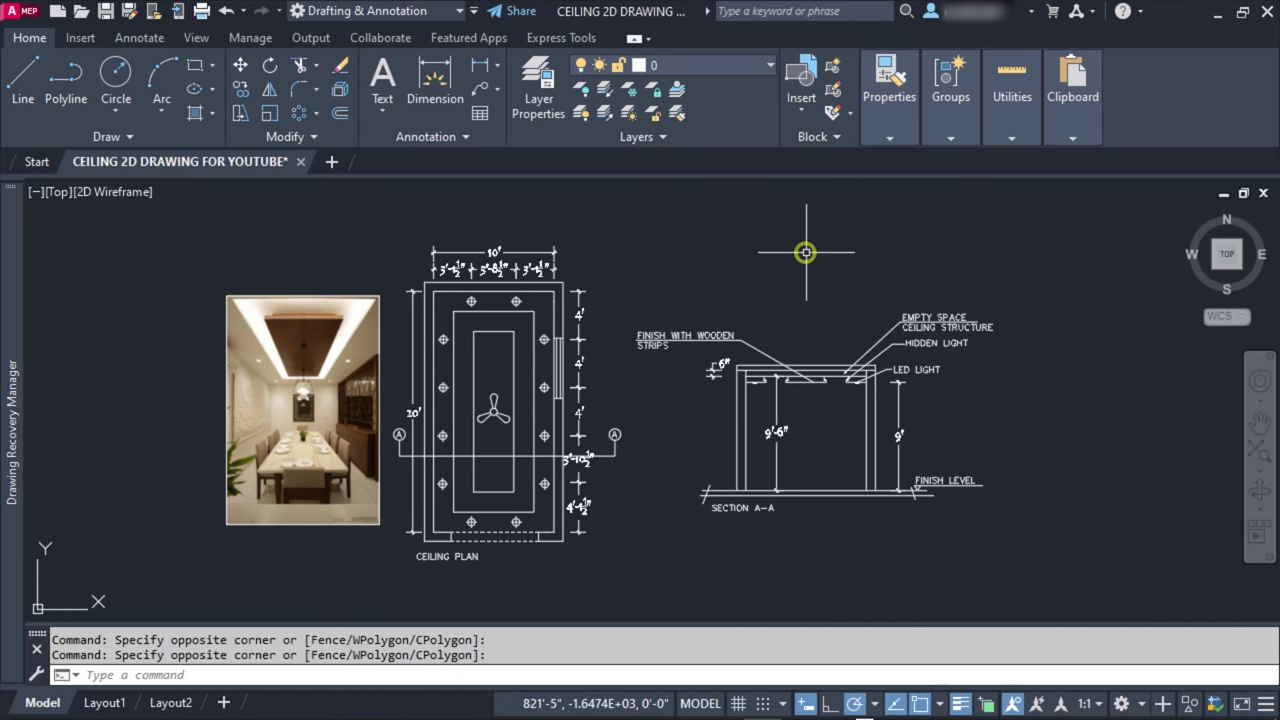
{"action": "type", "text": "m"}
{"action": "key", "text": "Return"}
{"action": "left_click", "coordinate": [1097, 532]}
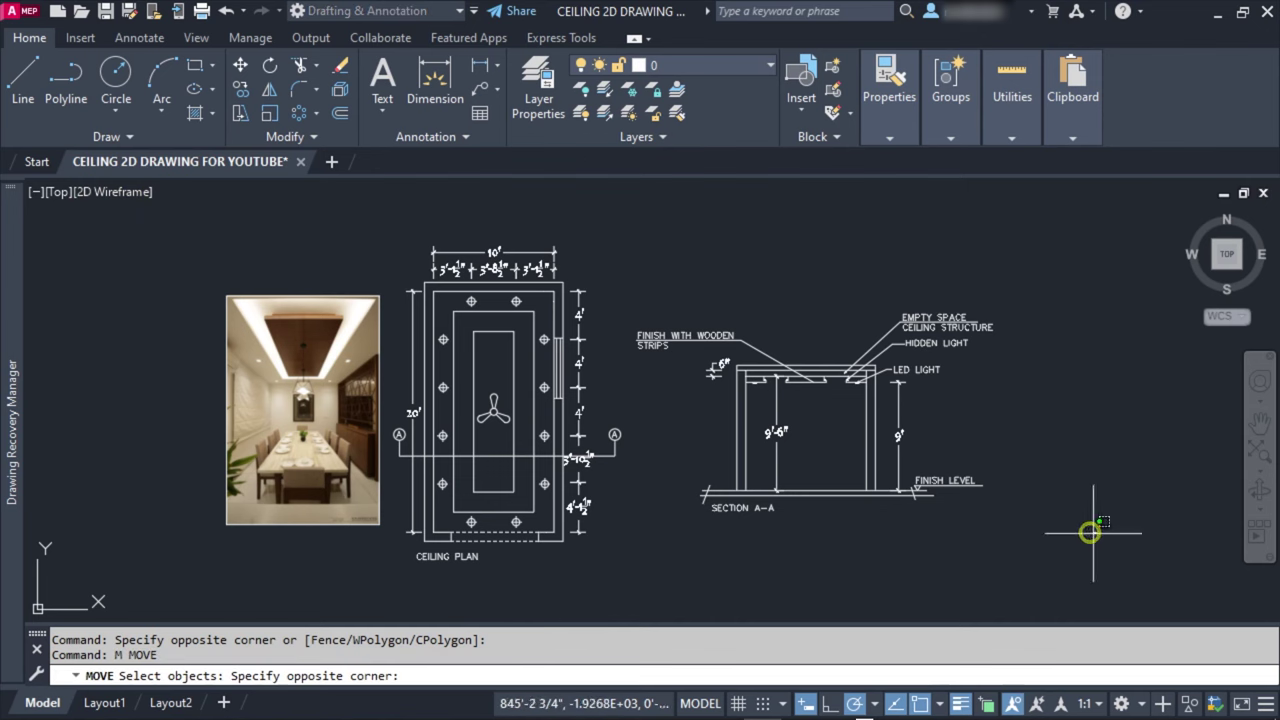
{"action": "left_click", "coordinate": [665, 274]}
{"action": "key", "text": "Return"}
{"action": "left_click", "coordinate": [896, 234]}
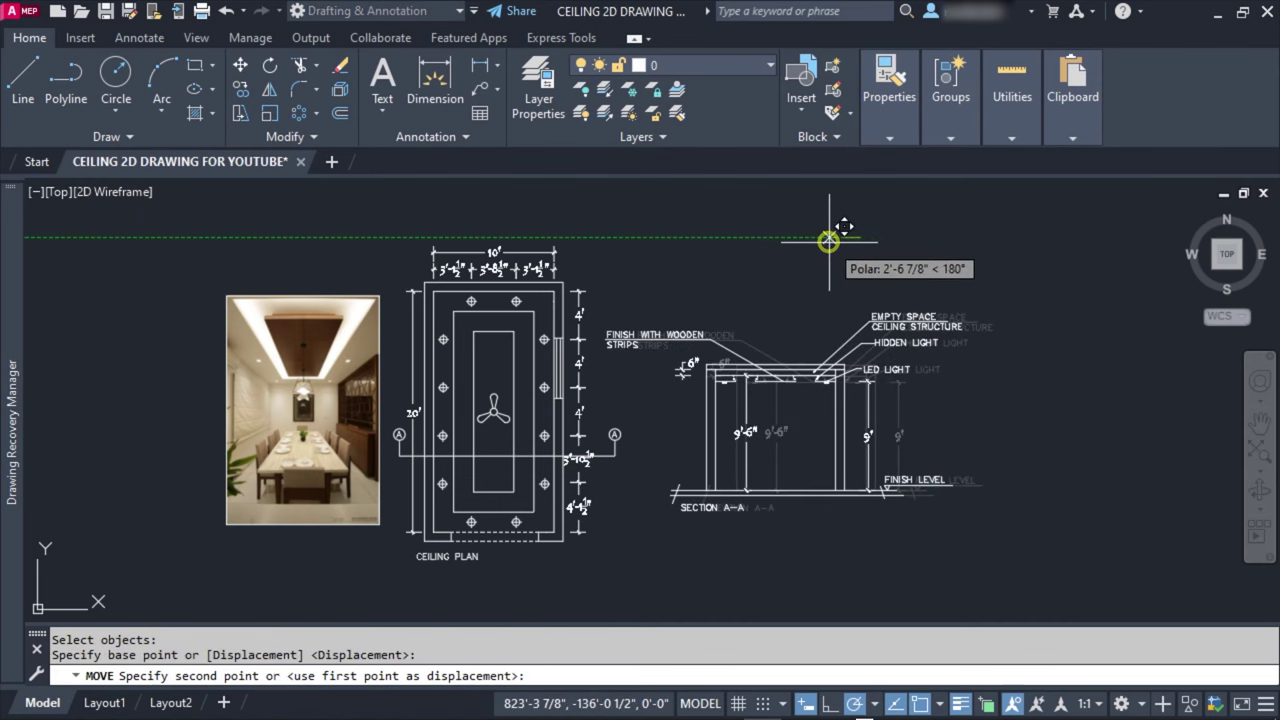
{"action": "left_click", "coordinate": [866, 234]}
{"action": "left_click", "coordinate": [819, 239]}
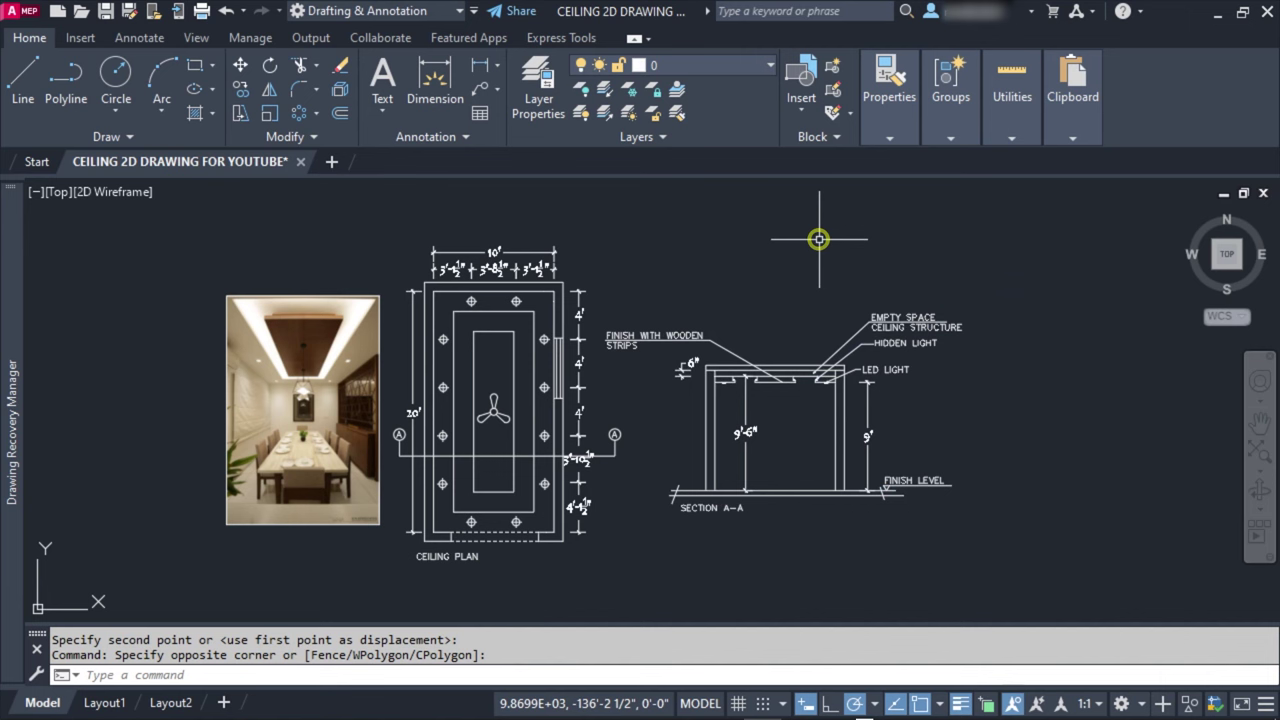
{"action": "middle_click_drag", "start_coordinate": [789, 305], "coordinate": [776, 299]}
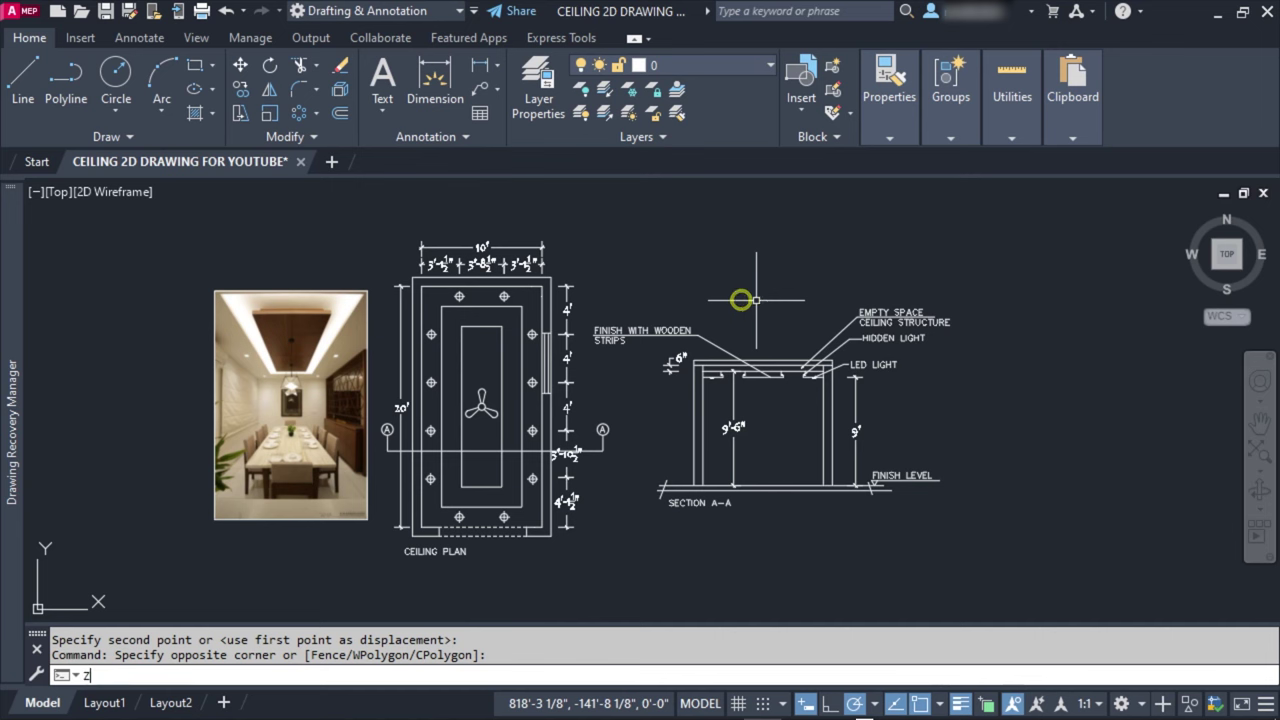
Step: Window-zoom to frame the photo, ceiling plan and section together
{"action": "key", "text": "Return"}
{"action": "left_click", "coordinate": [182, 223]}
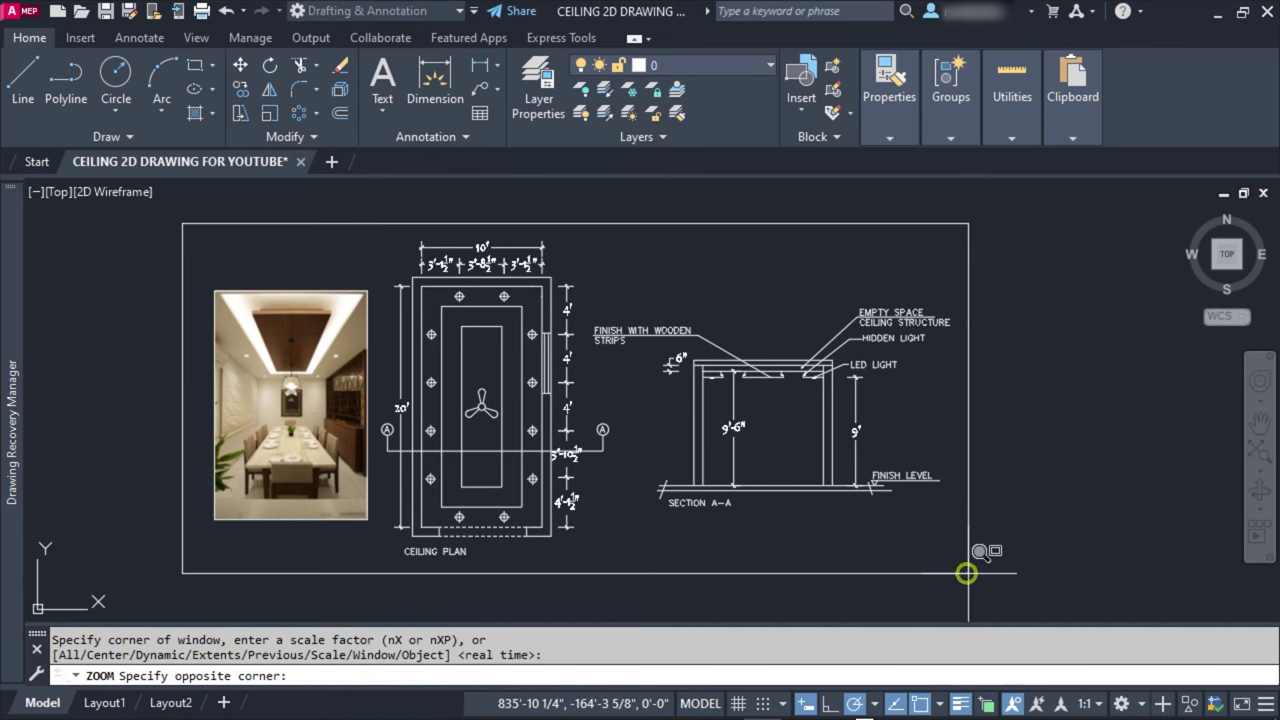
{"action": "left_click", "coordinate": [967, 573]}
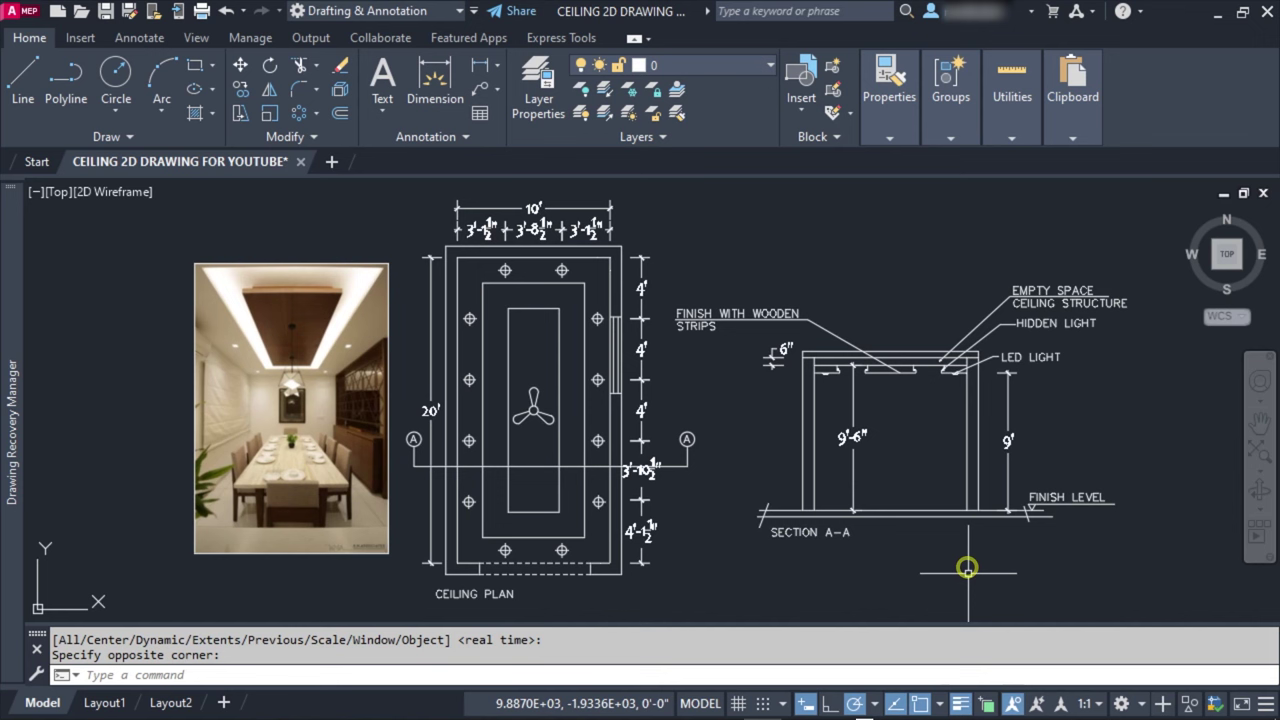